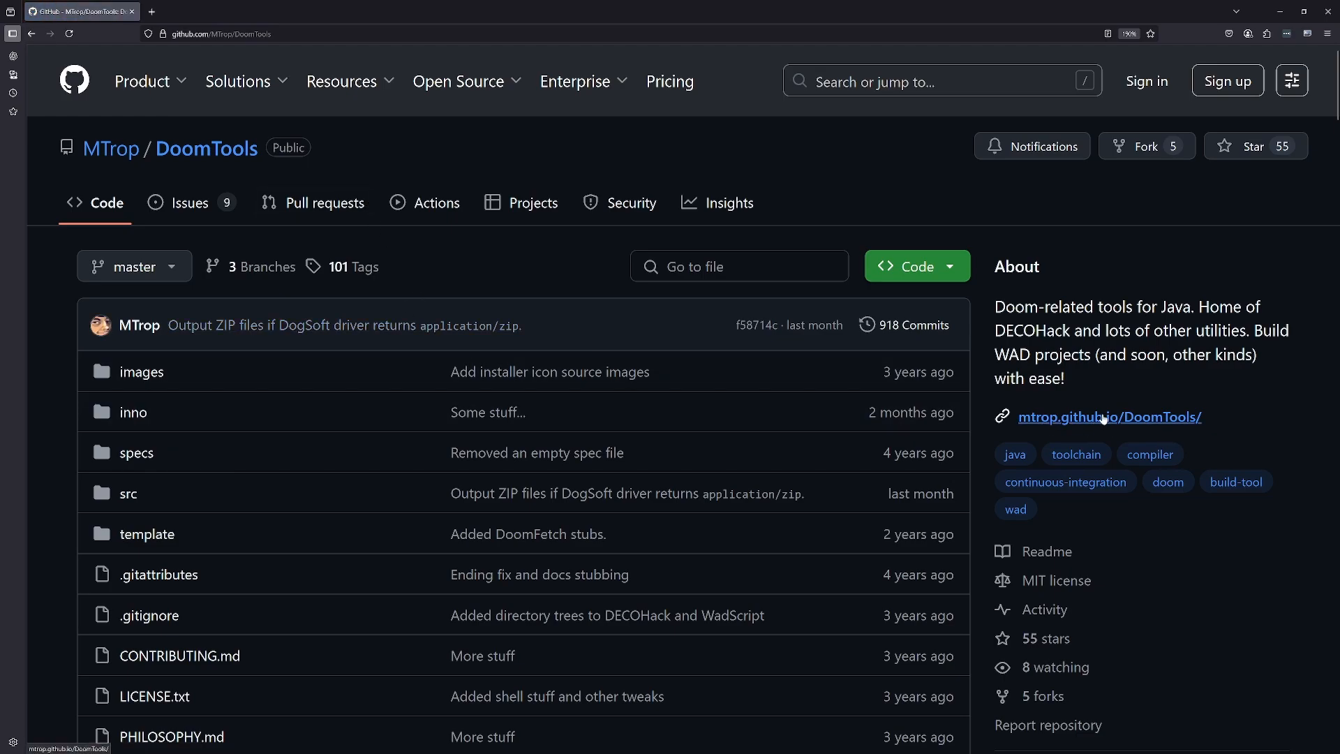
# - Open the DoomTools project website from the repository page and view the download options for the latest release
pyautogui.click(1104, 417)
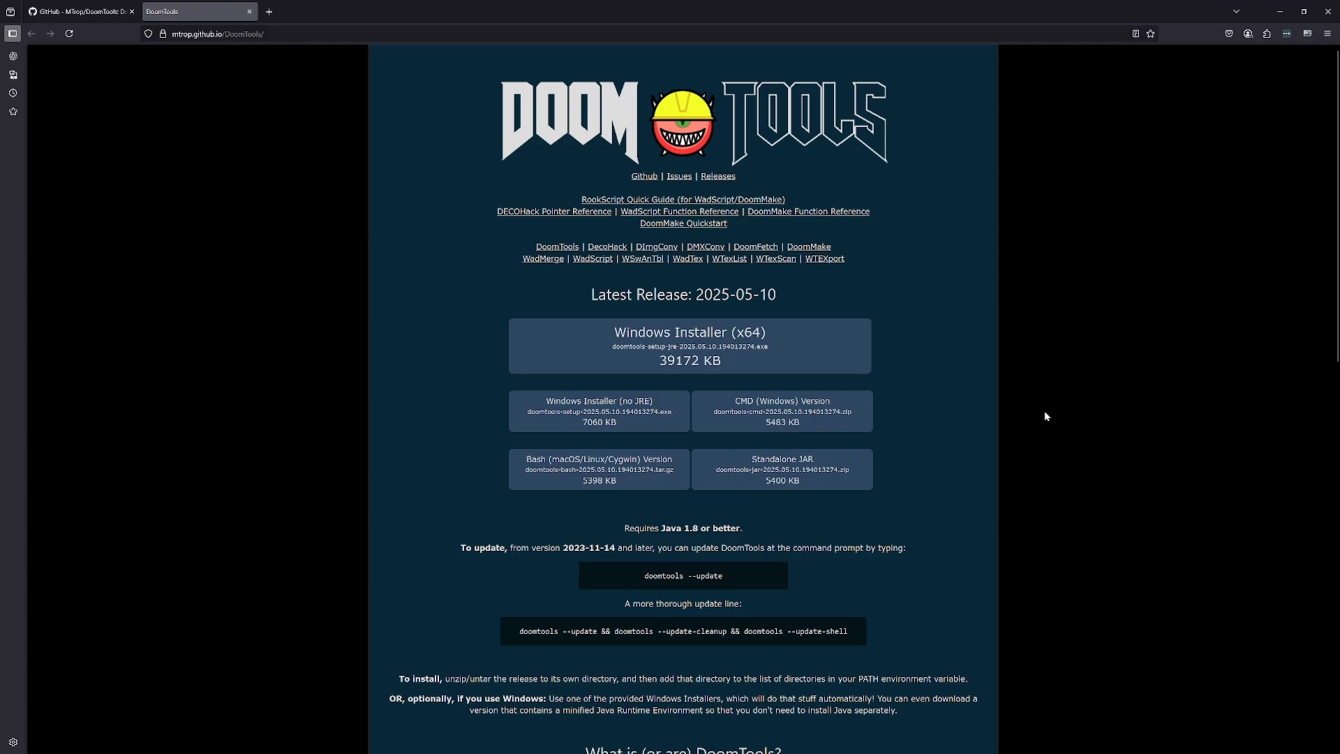
pyautogui.scroll(-1, 1019, 420)
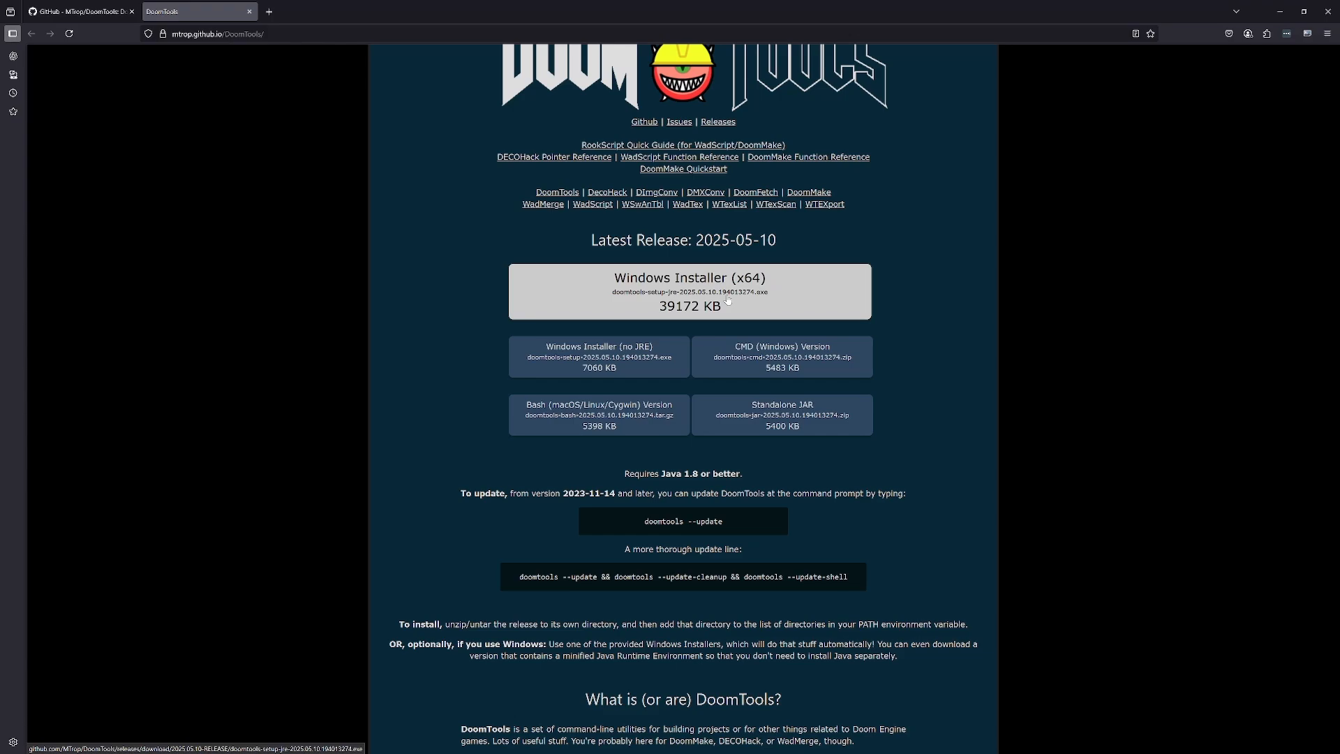
# - Switch to Total Commander and open the _Apps folder inside Doom Projects\_Resources
pyautogui.hotkey('alt', 'Tab')
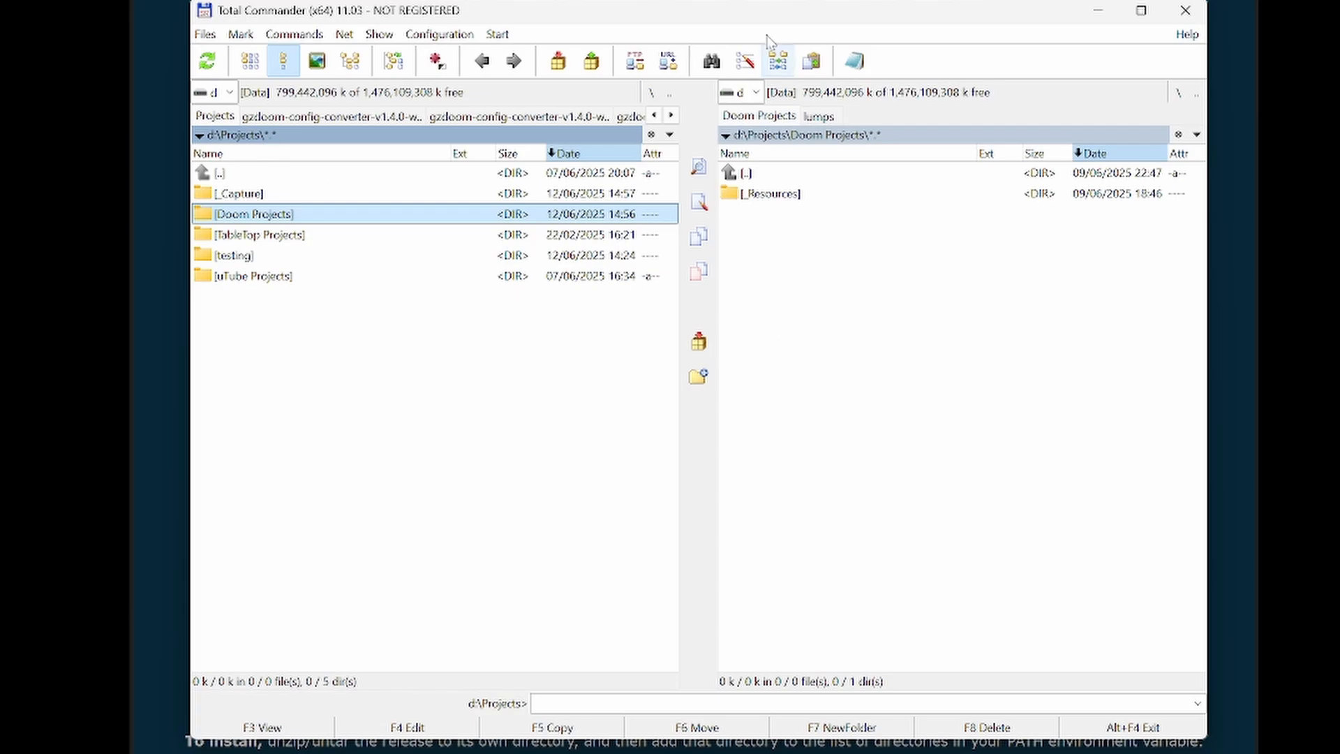
pyautogui.moveTo(768, 14)
pyautogui.mouseDown()
pyautogui.moveTo(837, 37)
pyautogui.moveTo(748, 9)
pyautogui.moveTo(772, 27)
pyautogui.mouseUp()
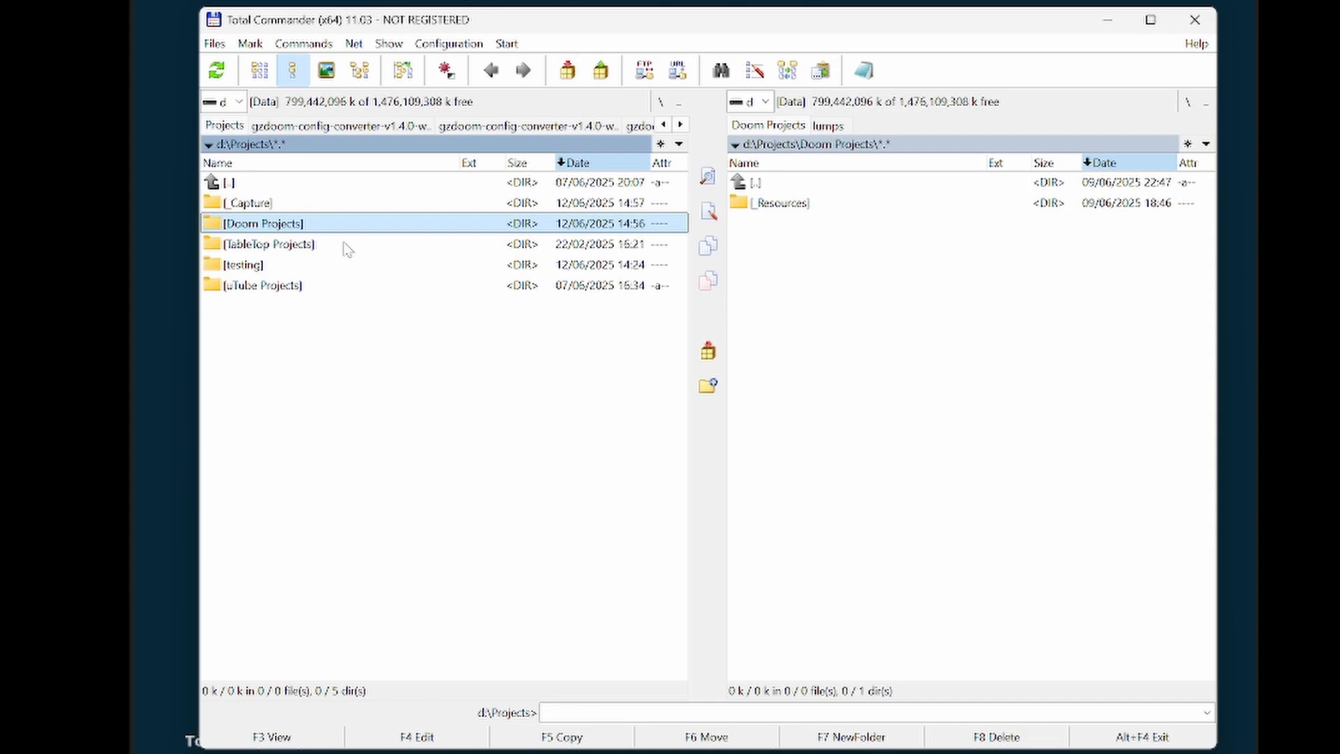
pyautogui.click(875, 292)
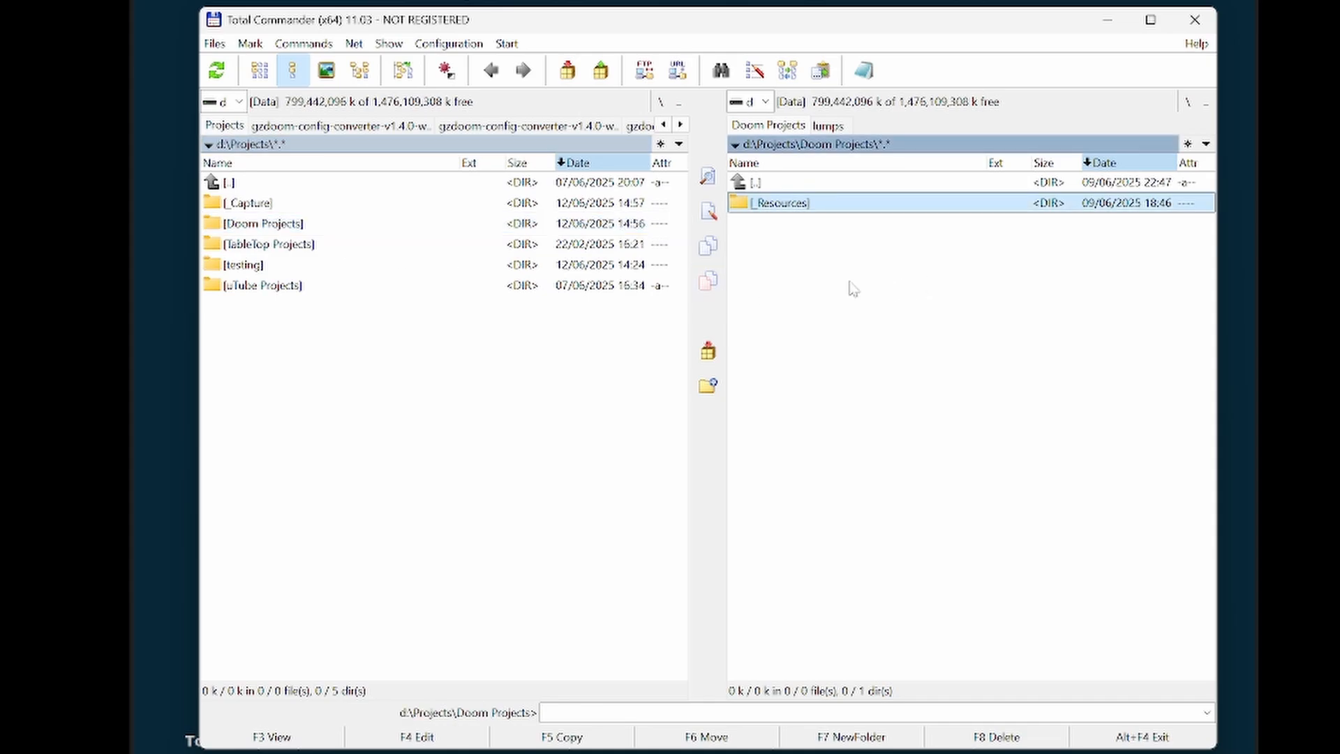
pyautogui.doubleClick(786, 206)
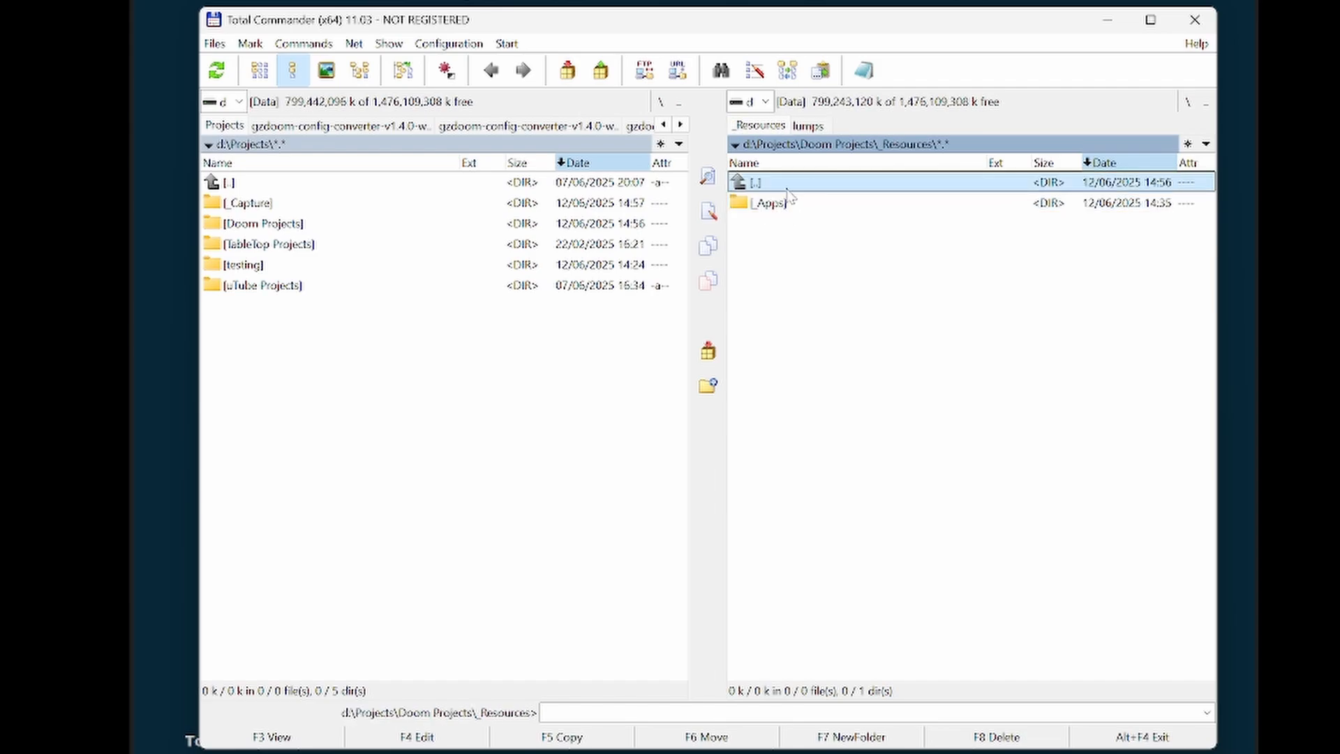
pyautogui.doubleClick(787, 190)
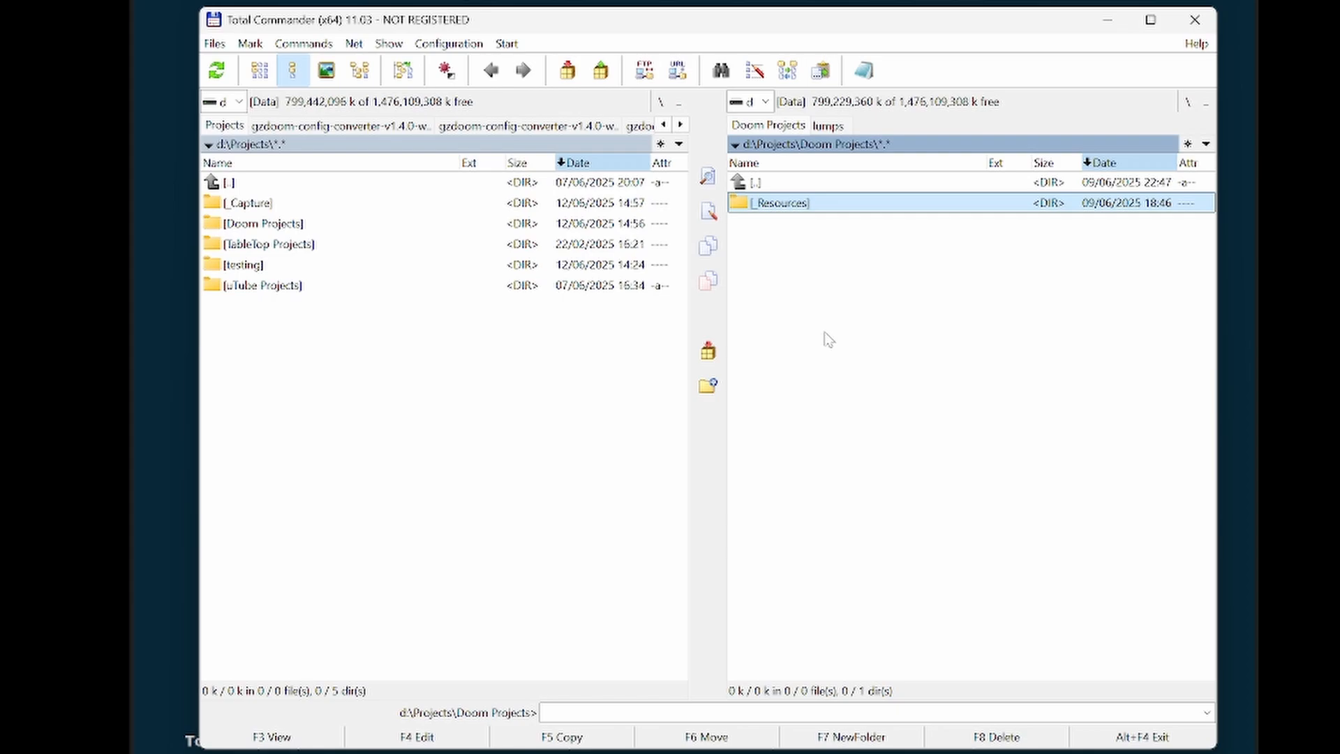
pyautogui.doubleClick(781, 211)
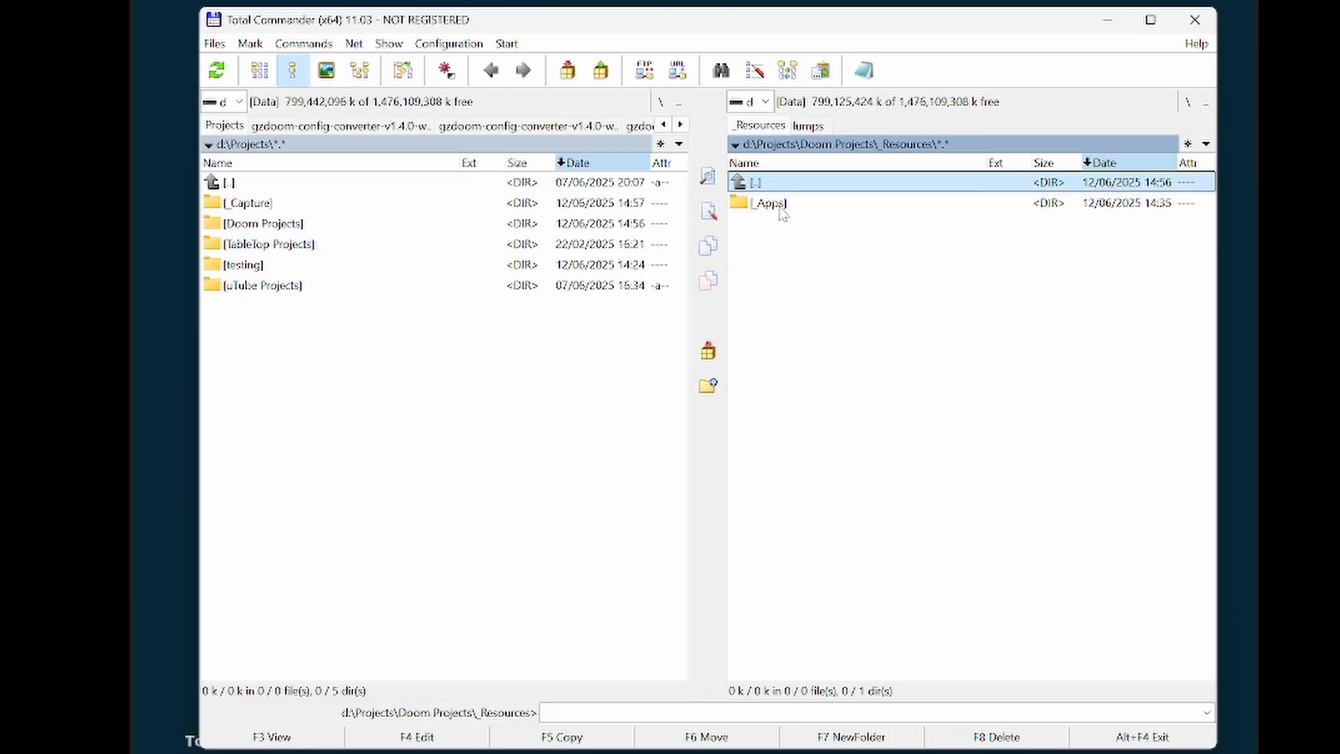
pyautogui.click(782, 212)
pyautogui.doubleClick(782, 212)
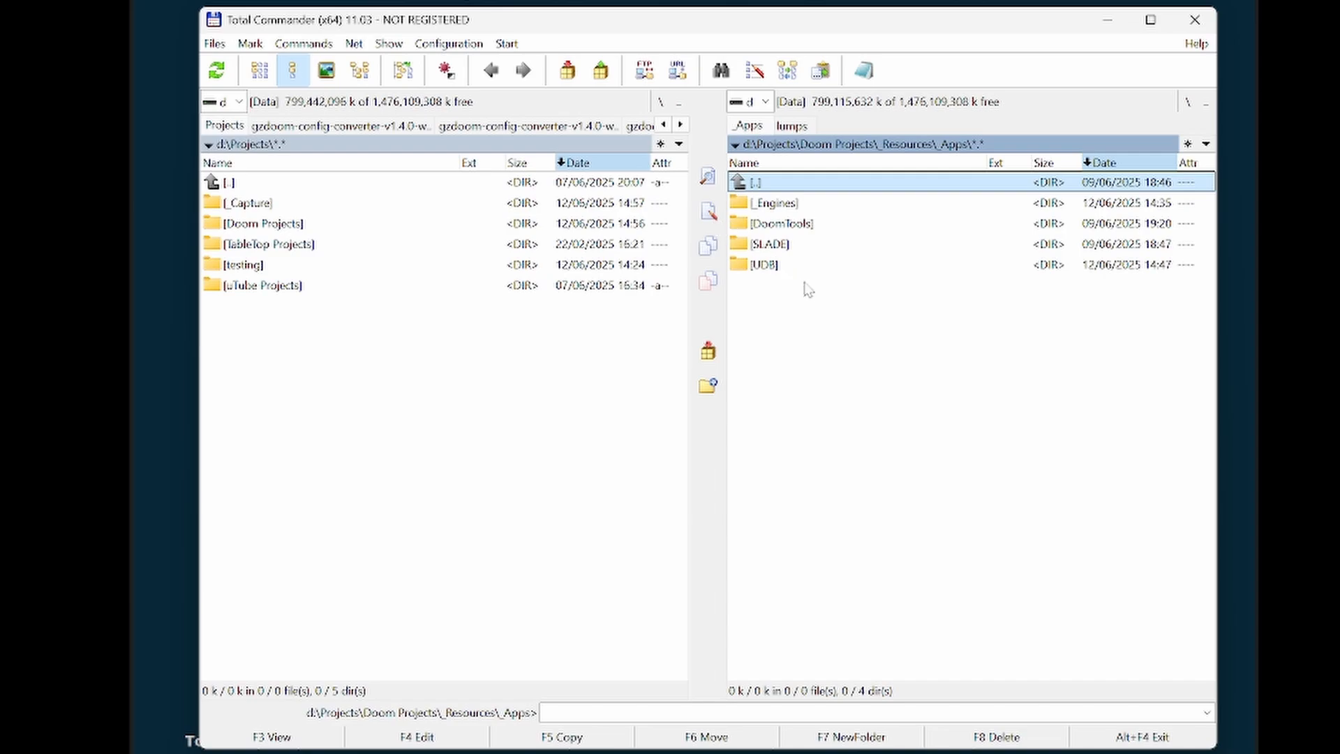
# - Examine the app folders in _Apps and the IWAD and source port folders inside _Engines, and return to the DoomTools folder entry
pyautogui.click(797, 228)
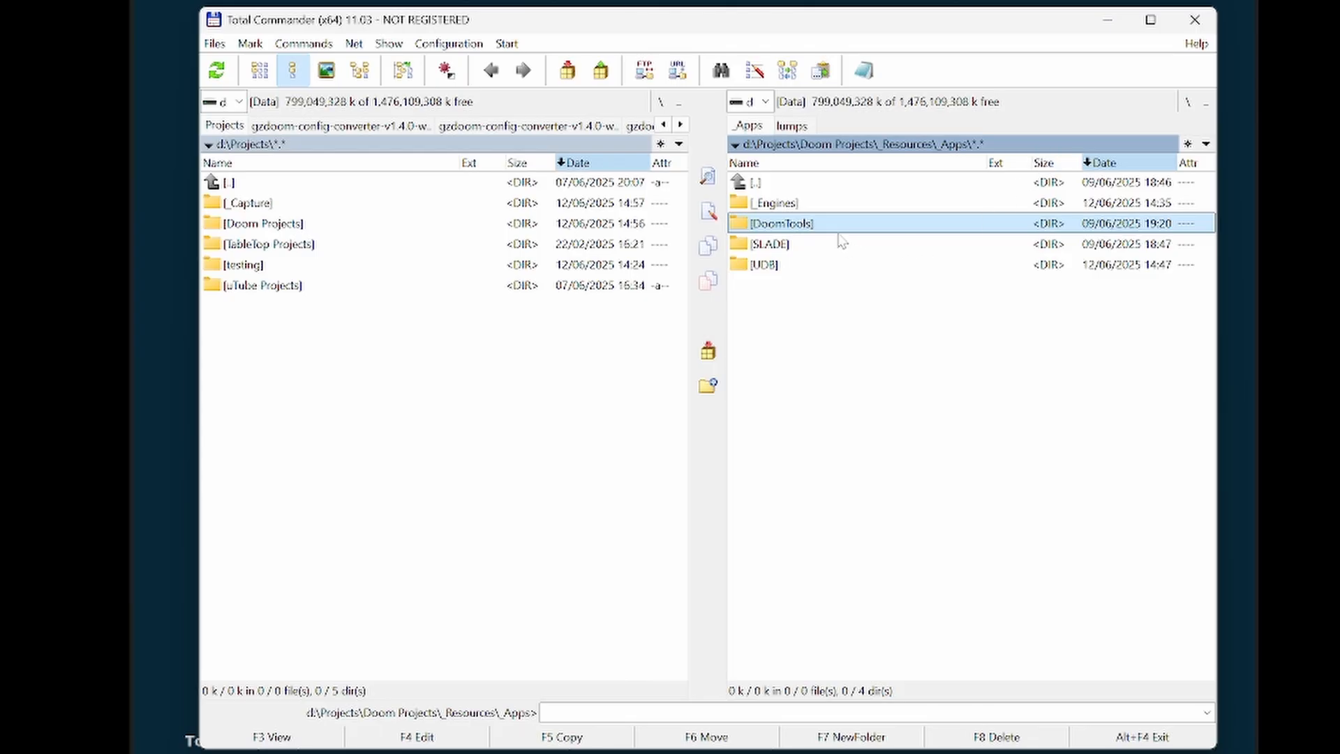
pyautogui.doubleClick(781, 204)
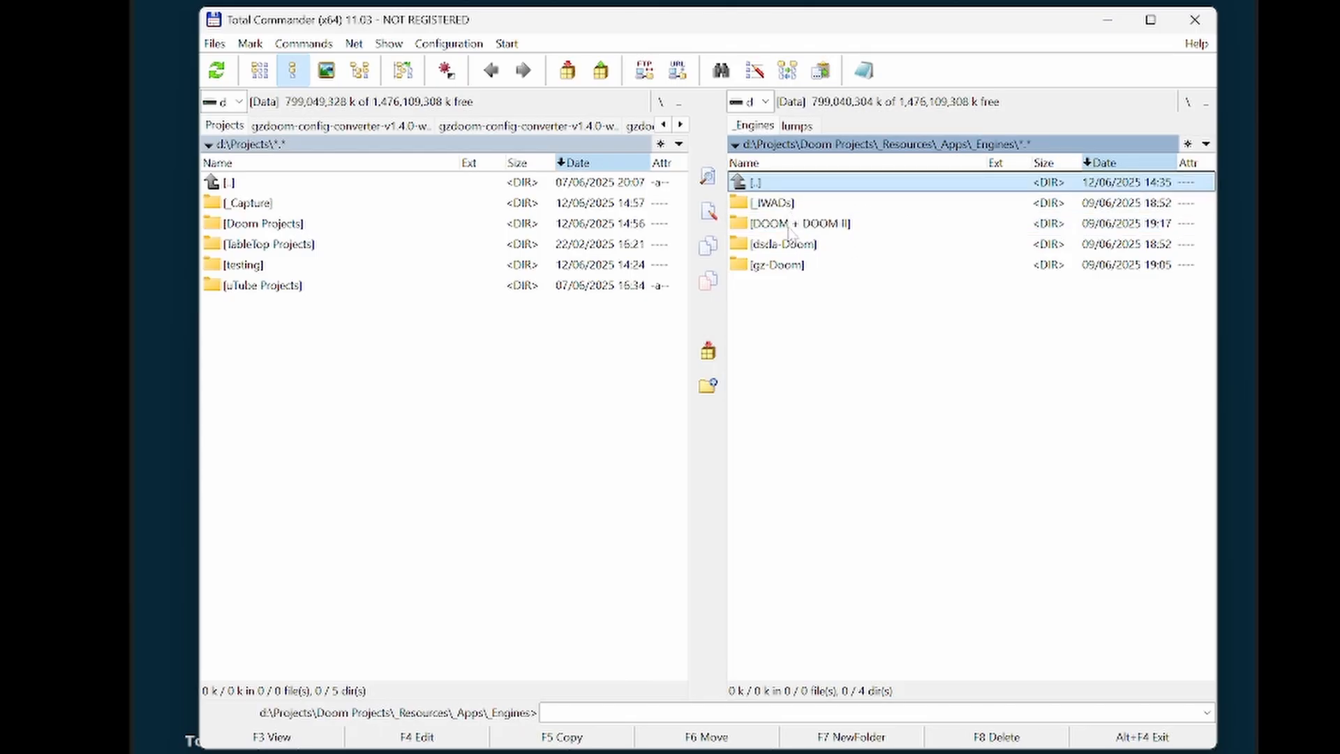
pyautogui.click(775, 206)
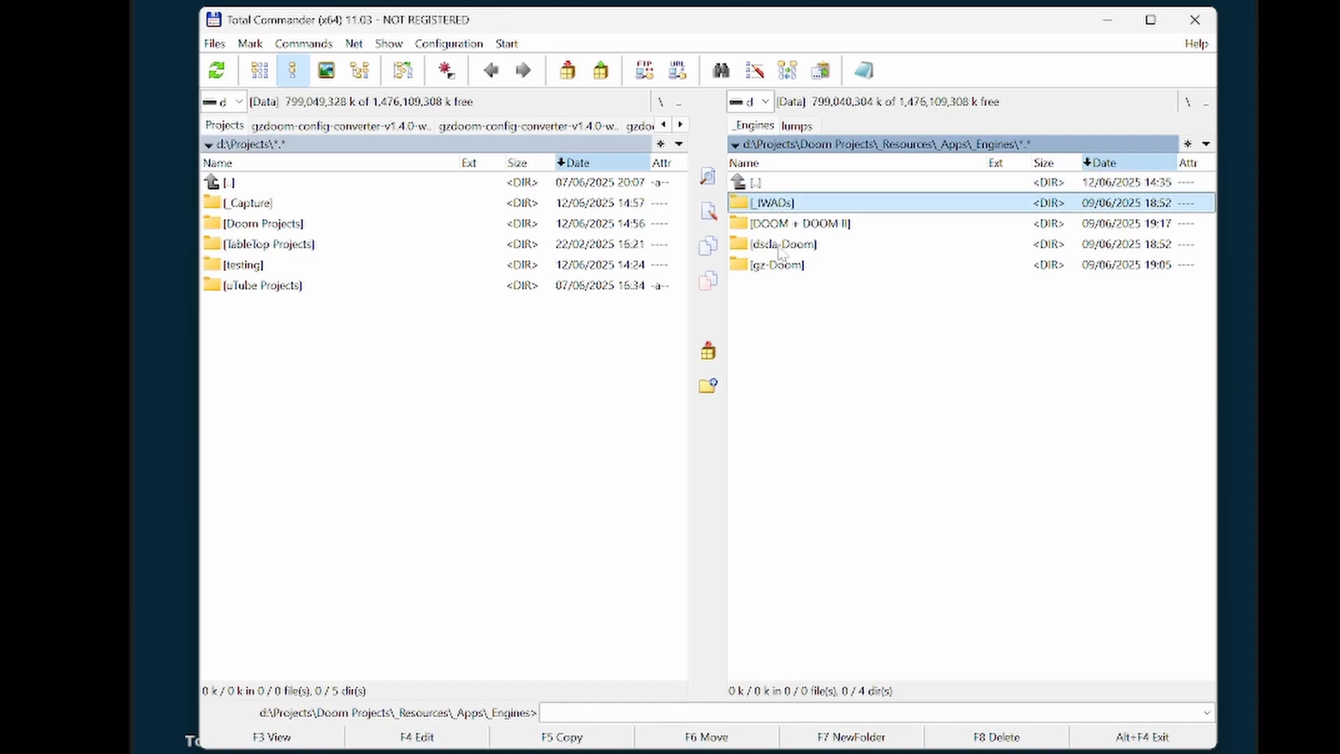
pyautogui.click(800, 226)
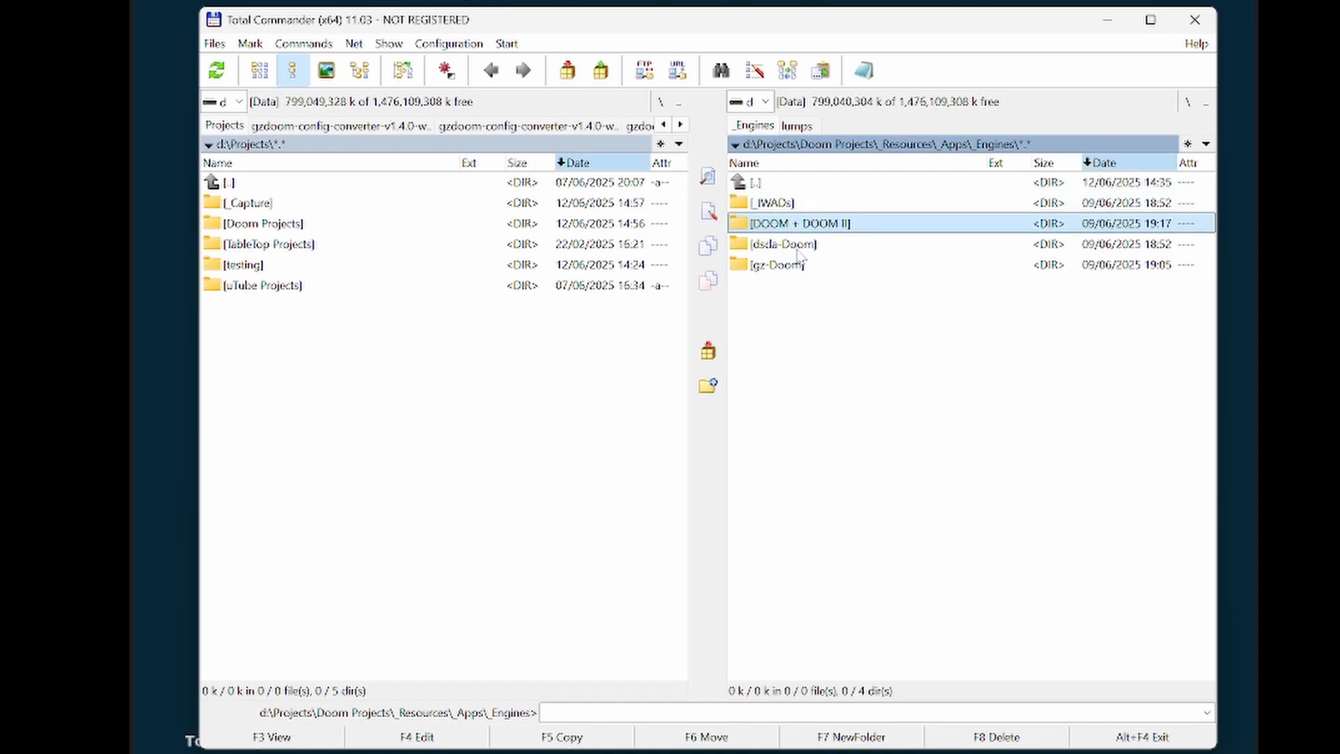
pyautogui.click(799, 255)
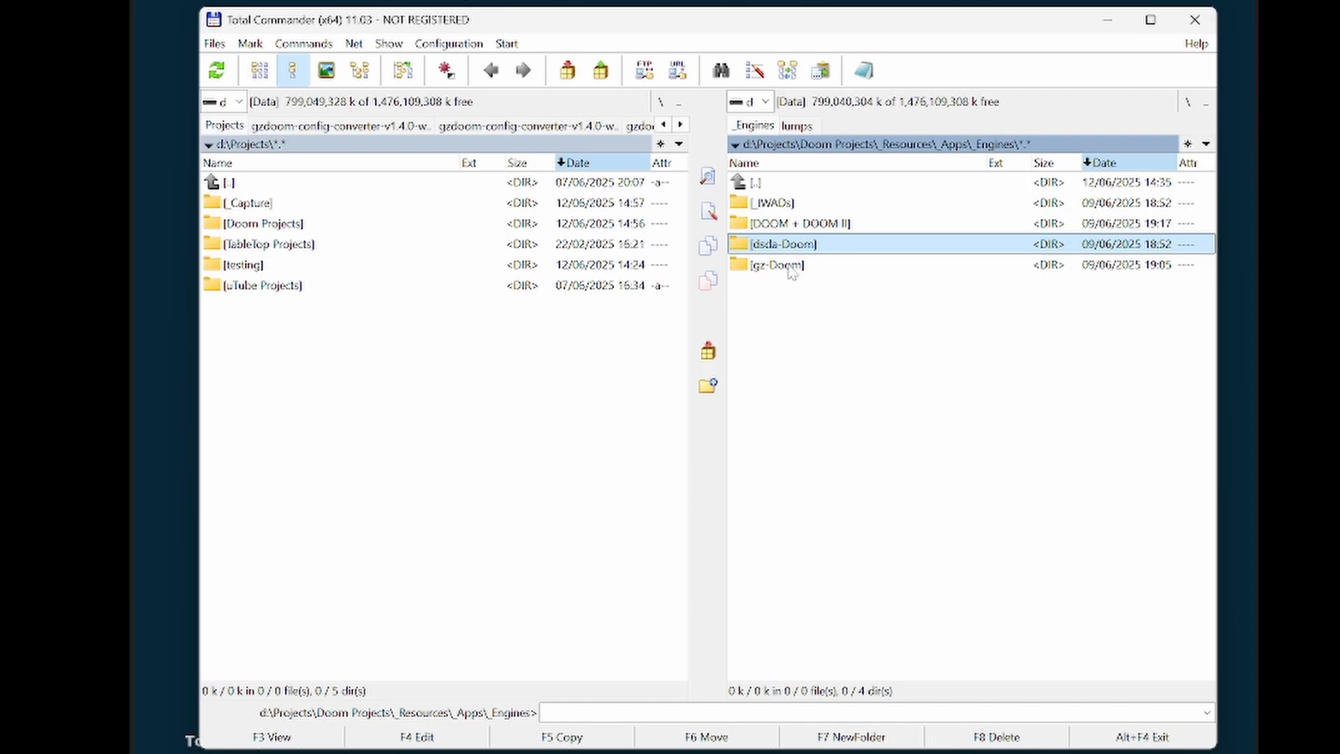
pyautogui.click(791, 269)
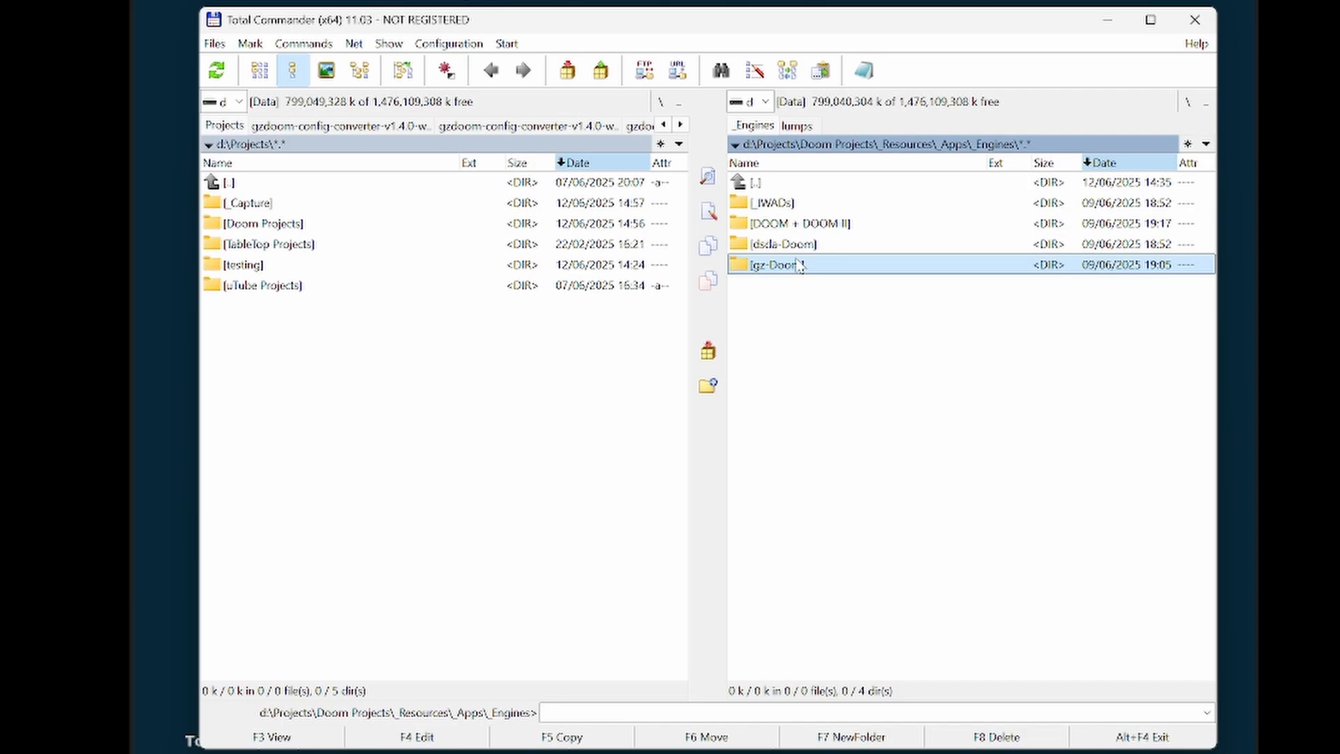
pyautogui.doubleClick(787, 184)
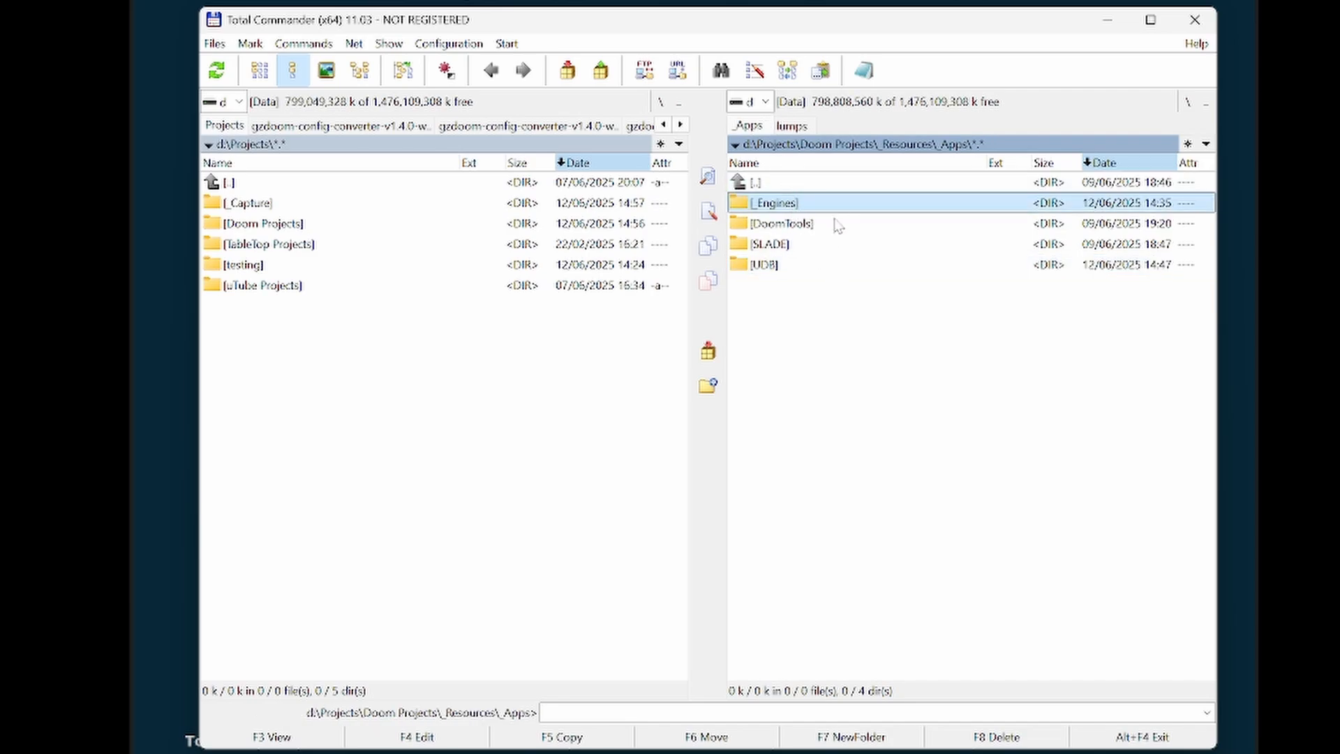
pyautogui.click(779, 233)
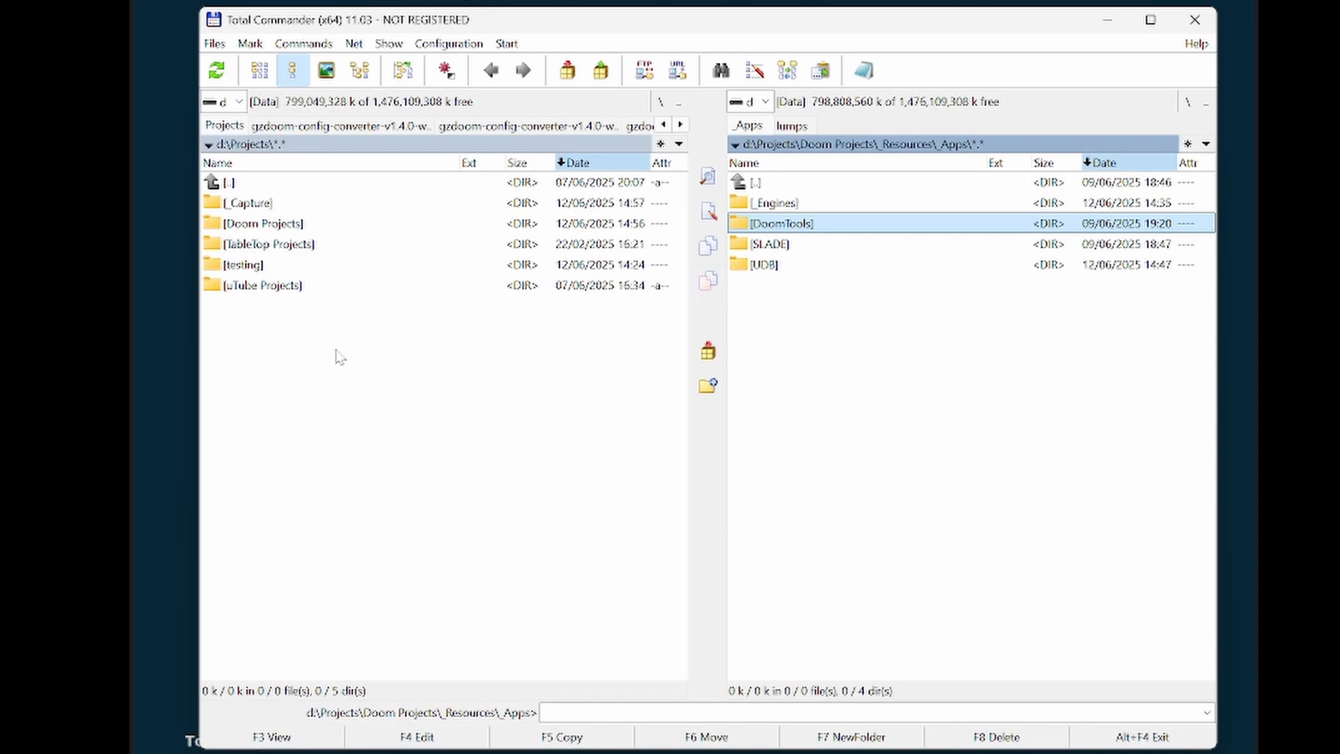
# - Open a command prompt in the d:\Projects folder
pyautogui.press('Tab')
pyautogui.click(555, 712)
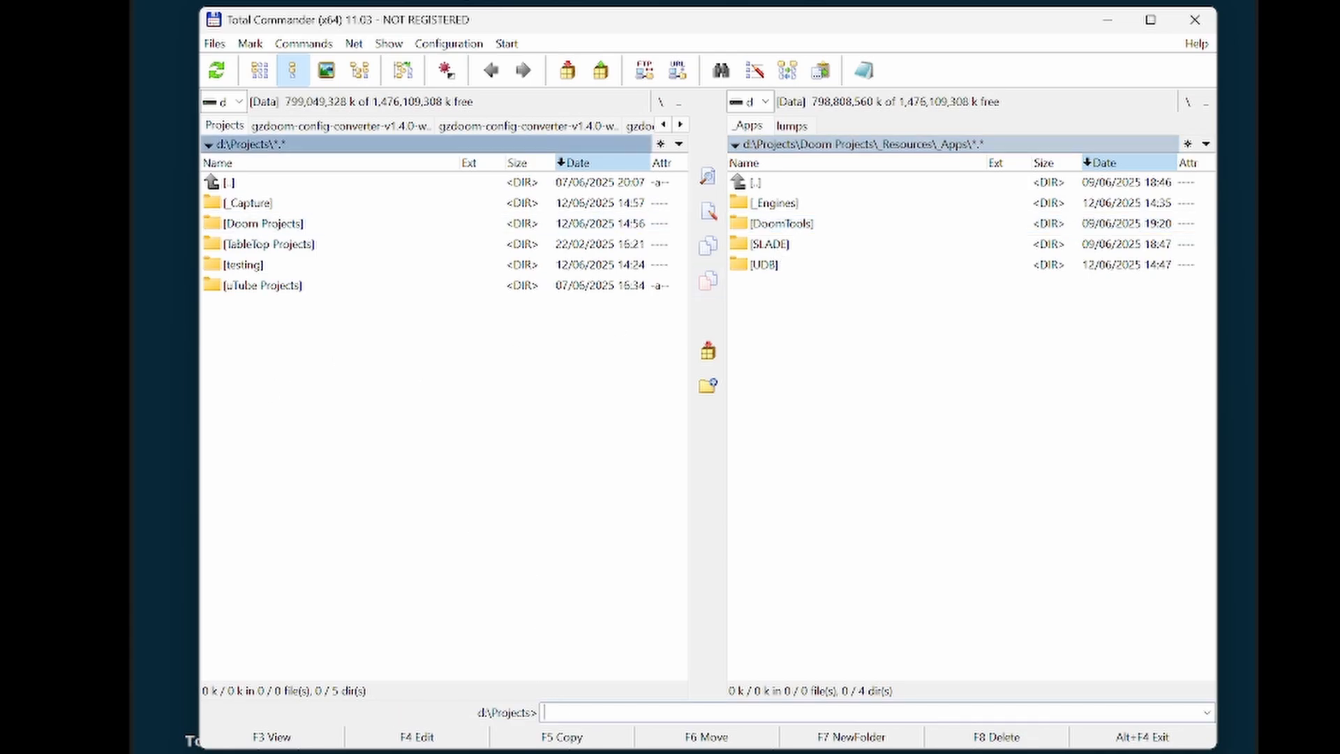
pyautogui.write('cmd')
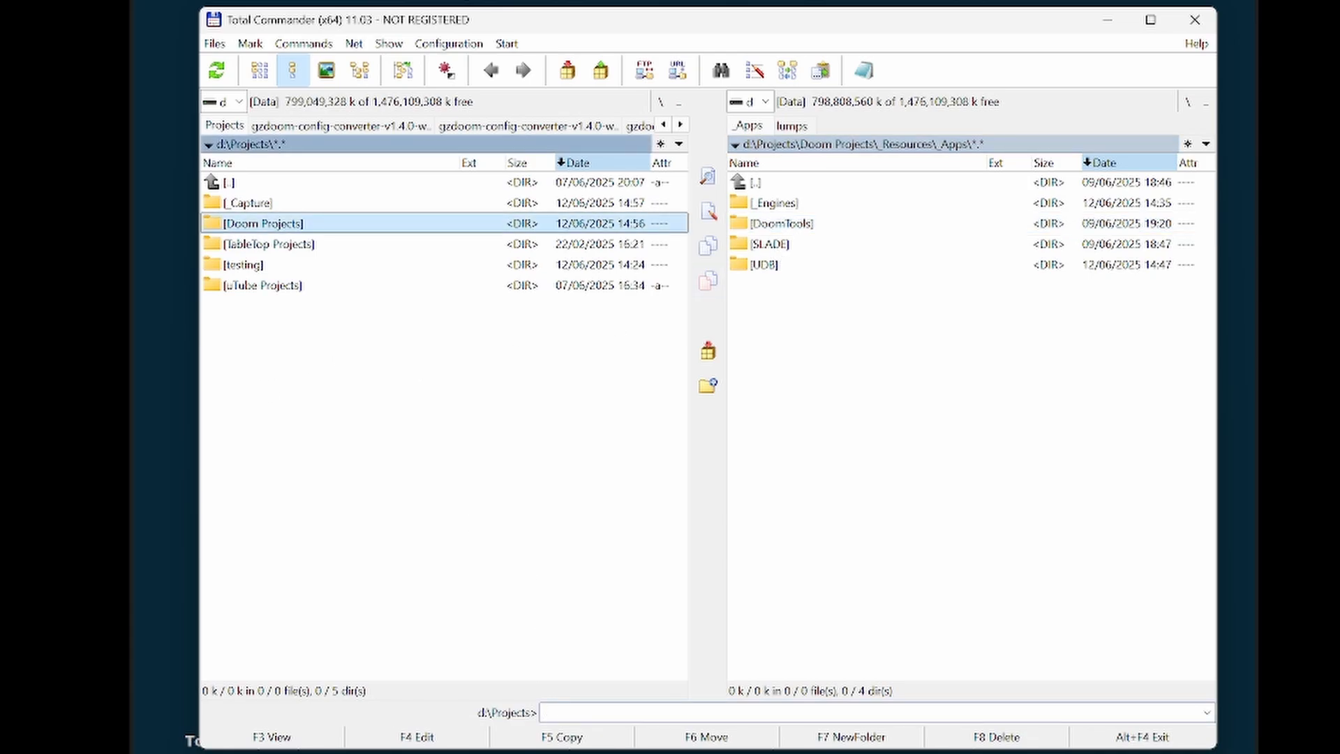
pyautogui.press('Return')
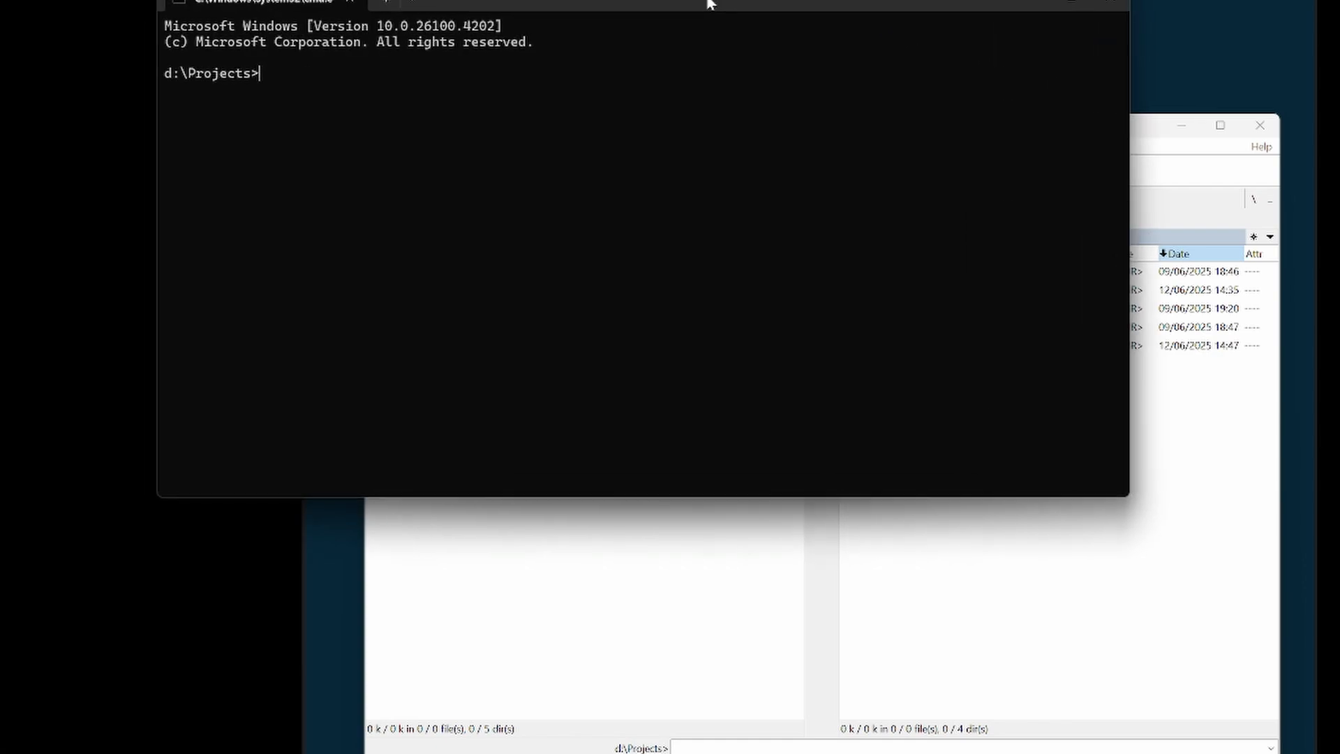
# - Launch the DoomTools graphical interface with the command doomtools-gui
pyautogui.write('doomtools')
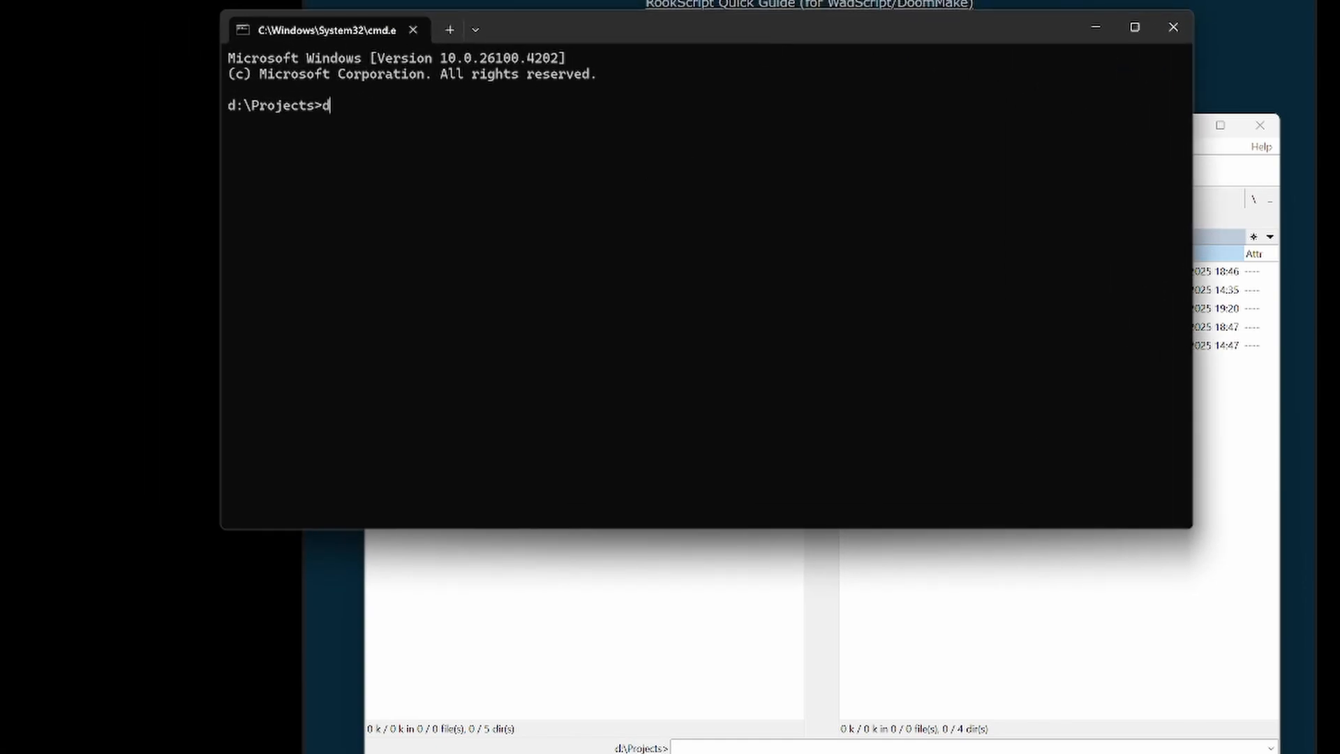
pyautogui.write('-gui')
pyautogui.press('Return')
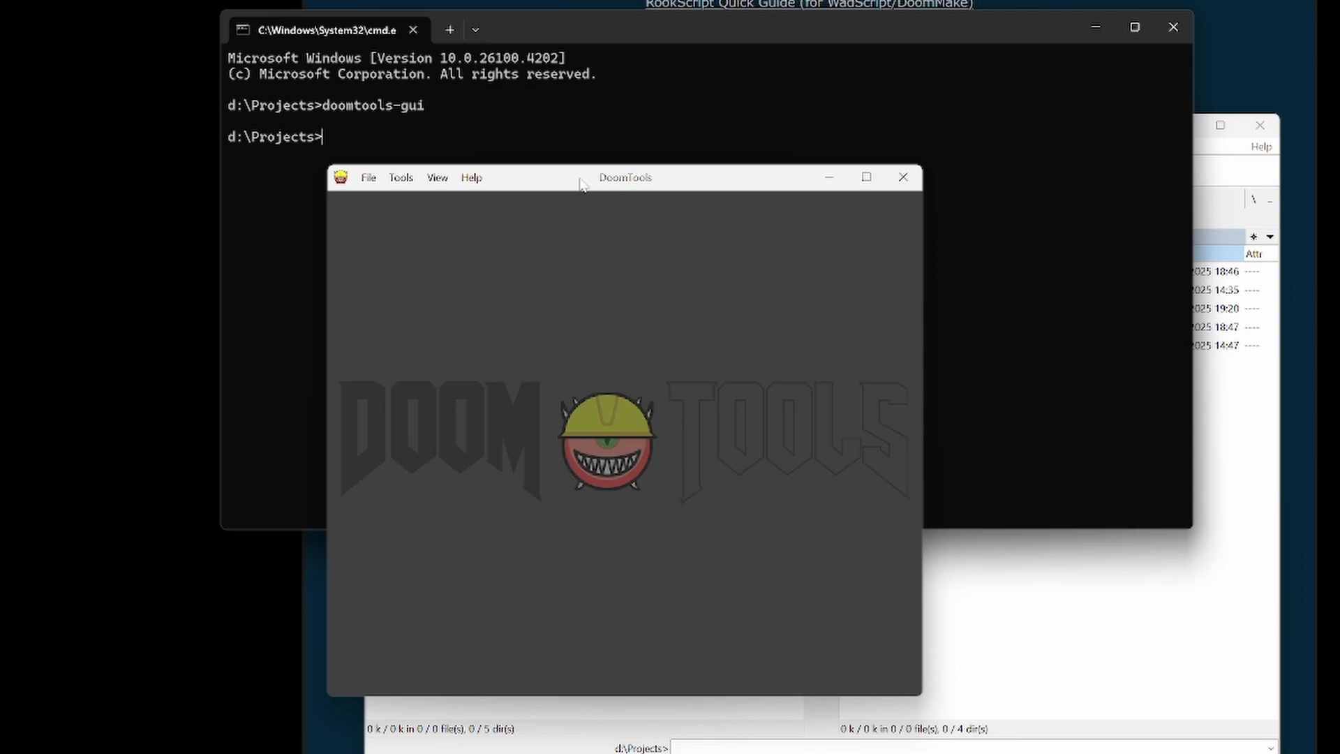
pyautogui.moveTo(582, 185); pyautogui.dragTo(683, 221)
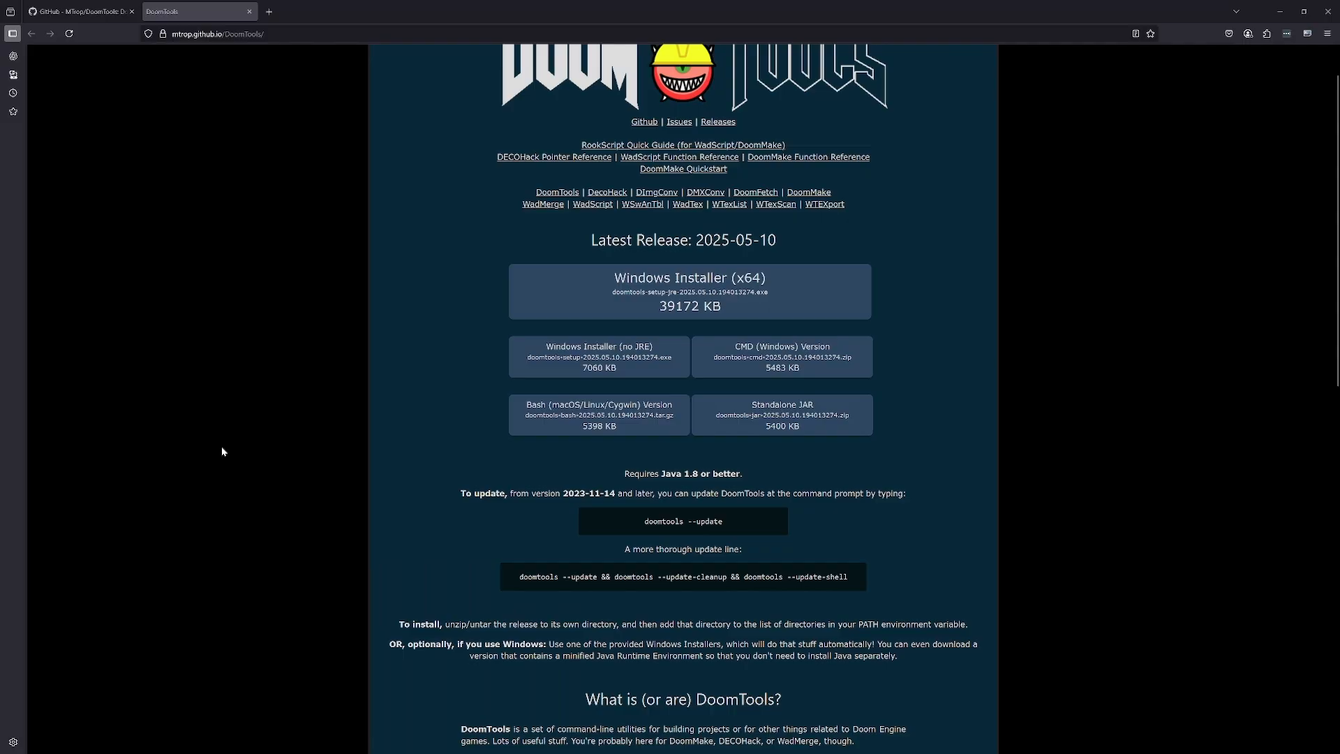
# - Copy the more thorough update line from the DoomTools website and run it in the command prompt
pyautogui.scroll(-3, 366, 452)
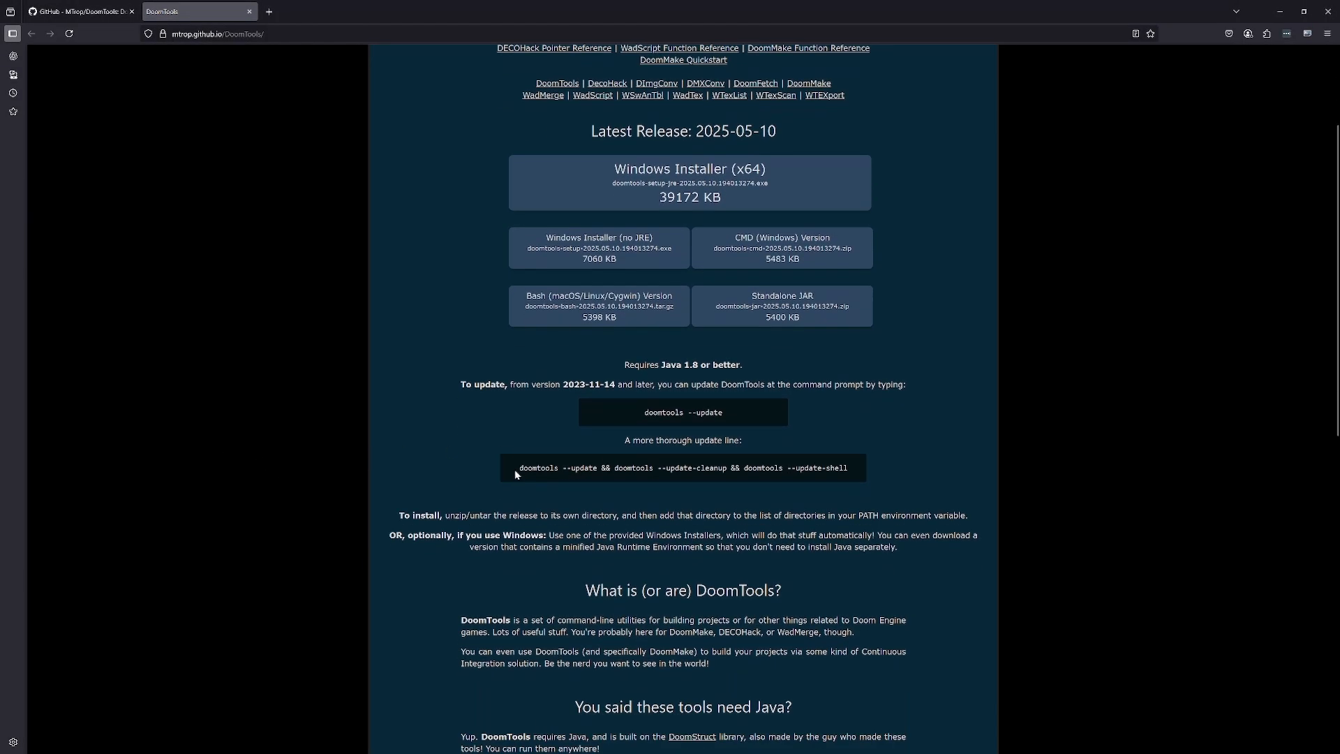
pyautogui.moveTo(518, 469); pyautogui.dragTo(610, 469)
pyautogui.moveTo(454, 370); pyautogui.dragTo(1176, 375)
pyautogui.hotkey('ctrl', 'c')
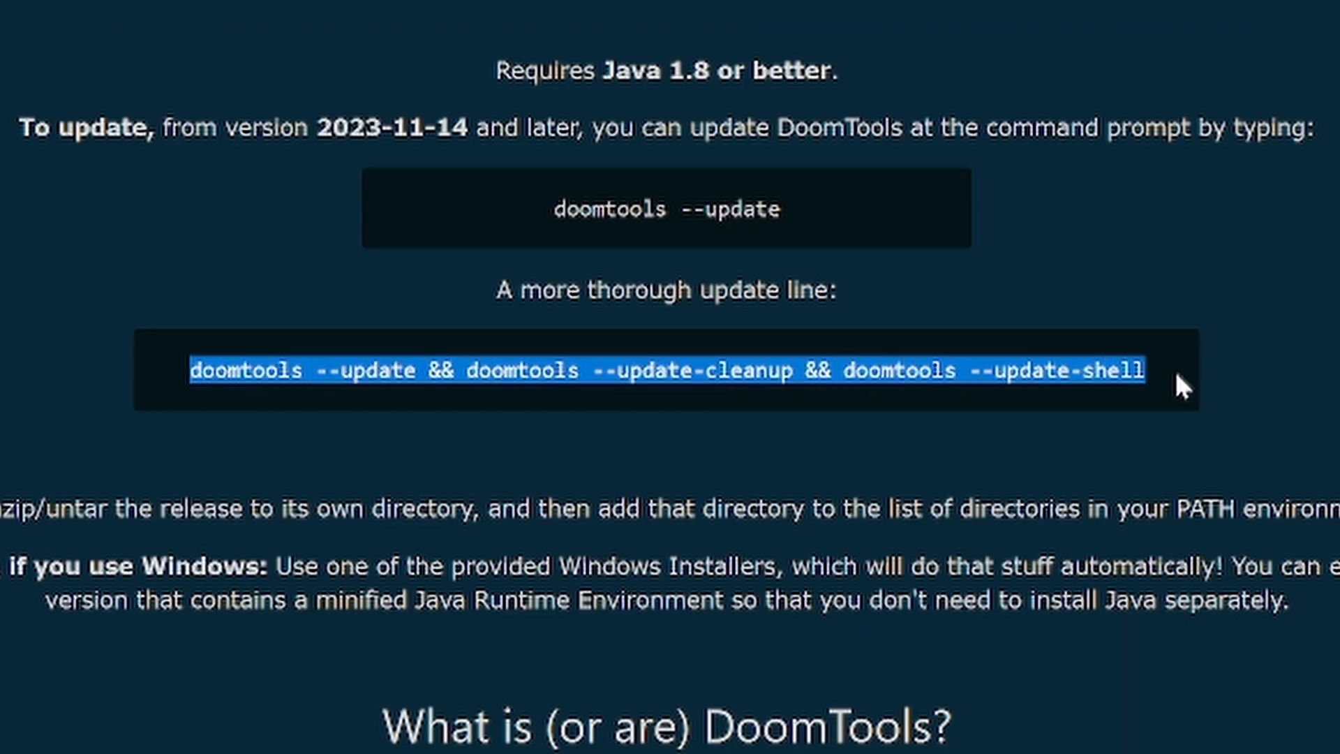
pyautogui.rightClick(1062, 386)
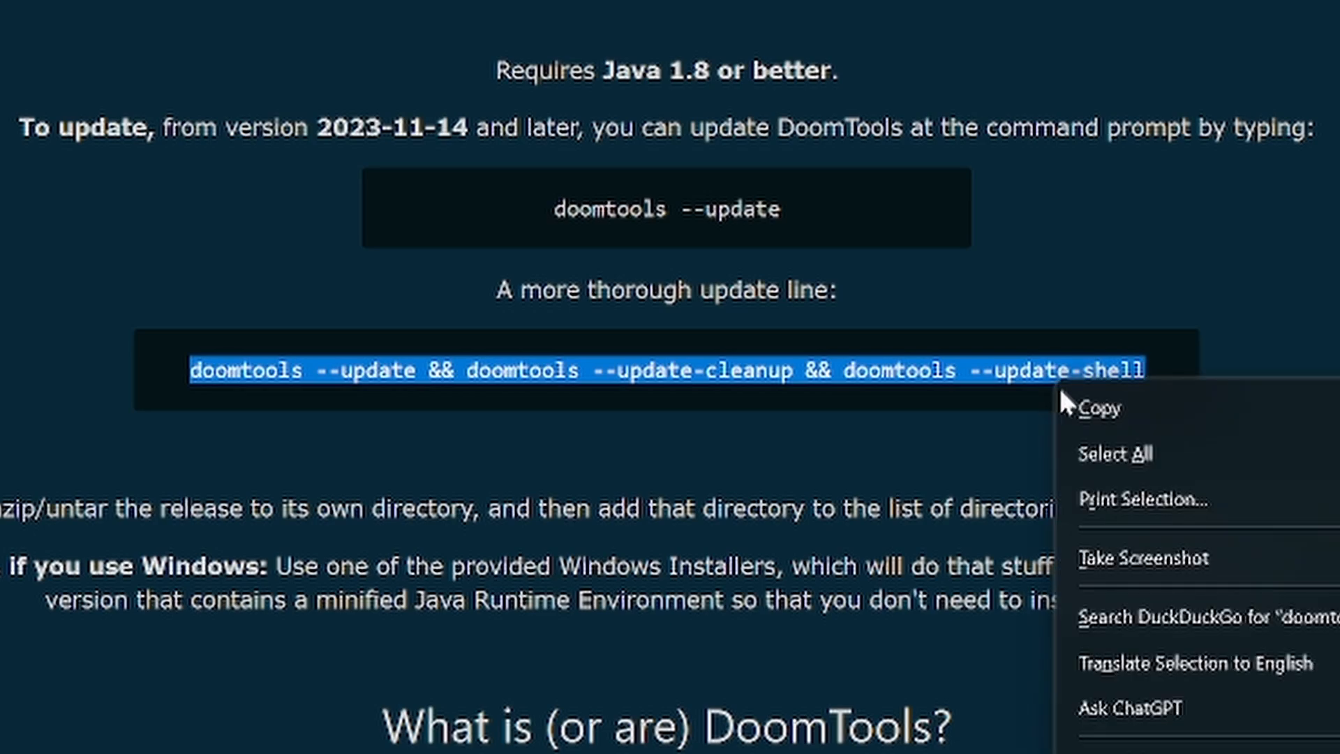
pyautogui.click(1103, 407)
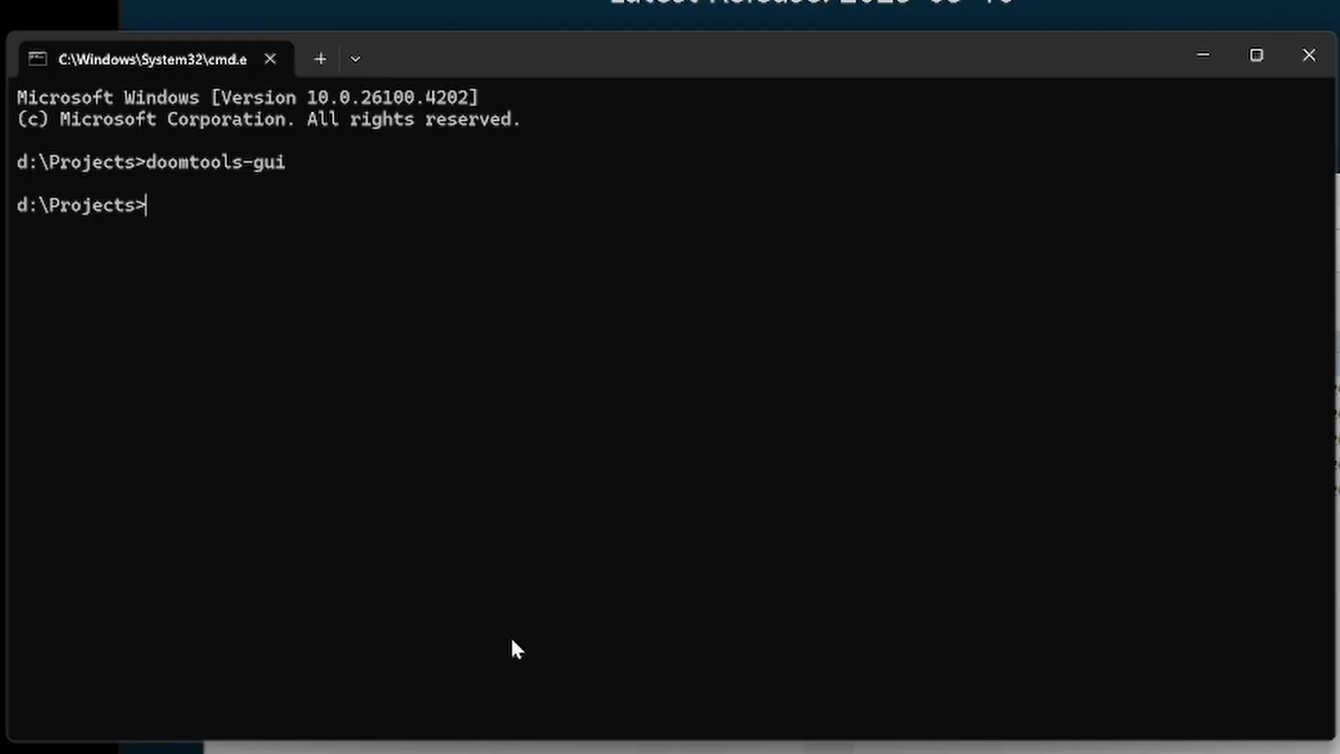
pyautogui.hotkey('ctrl', 'v')
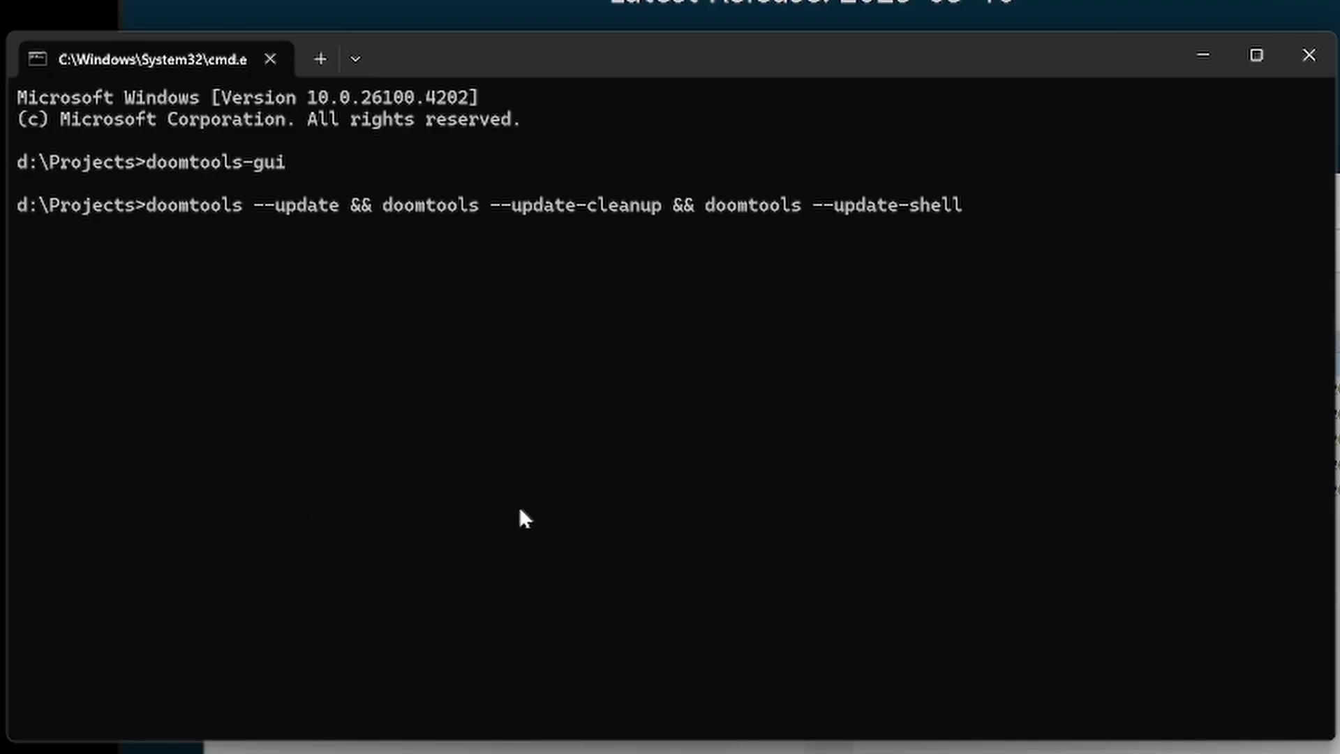
pyautogui.press('Return')
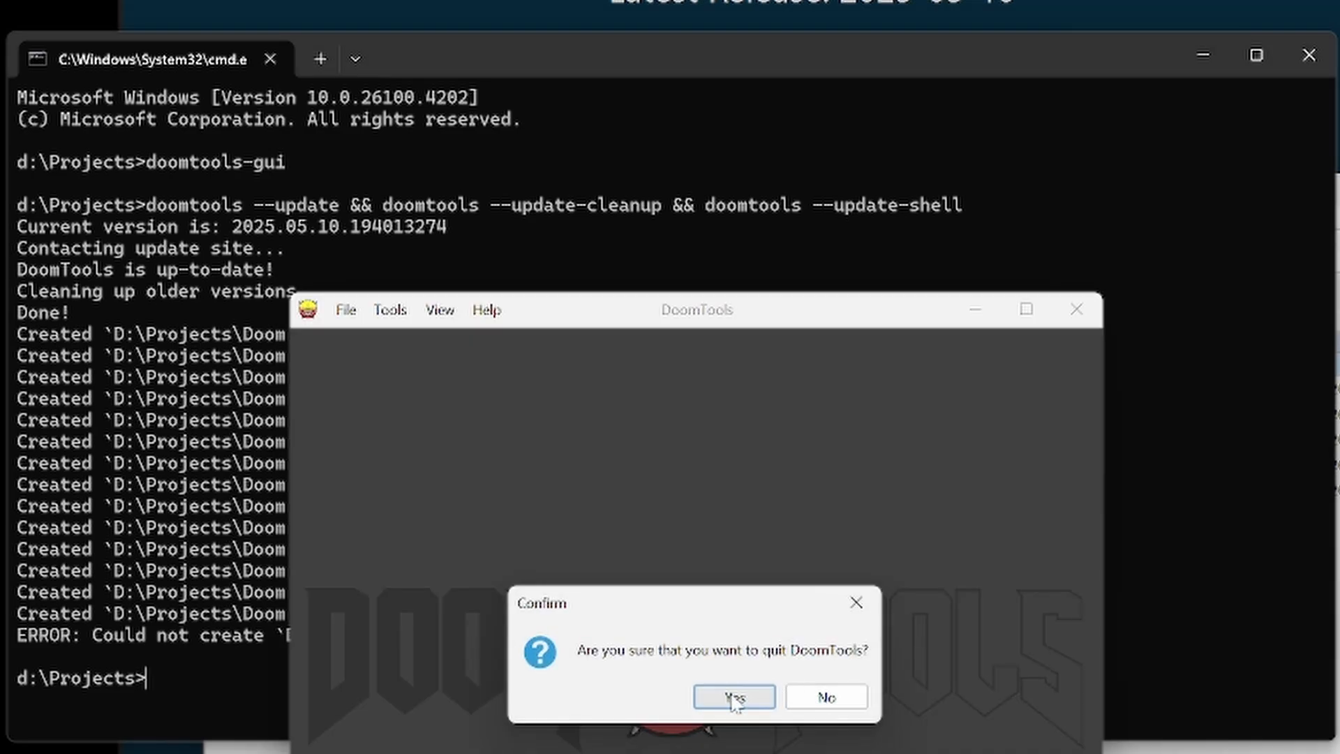
# - Quit DoomTools and rerun the full update, update-cleanup and update-shell command line
pyautogui.click(733, 695)
pyautogui.press('Up')
pyautogui.press('Return')
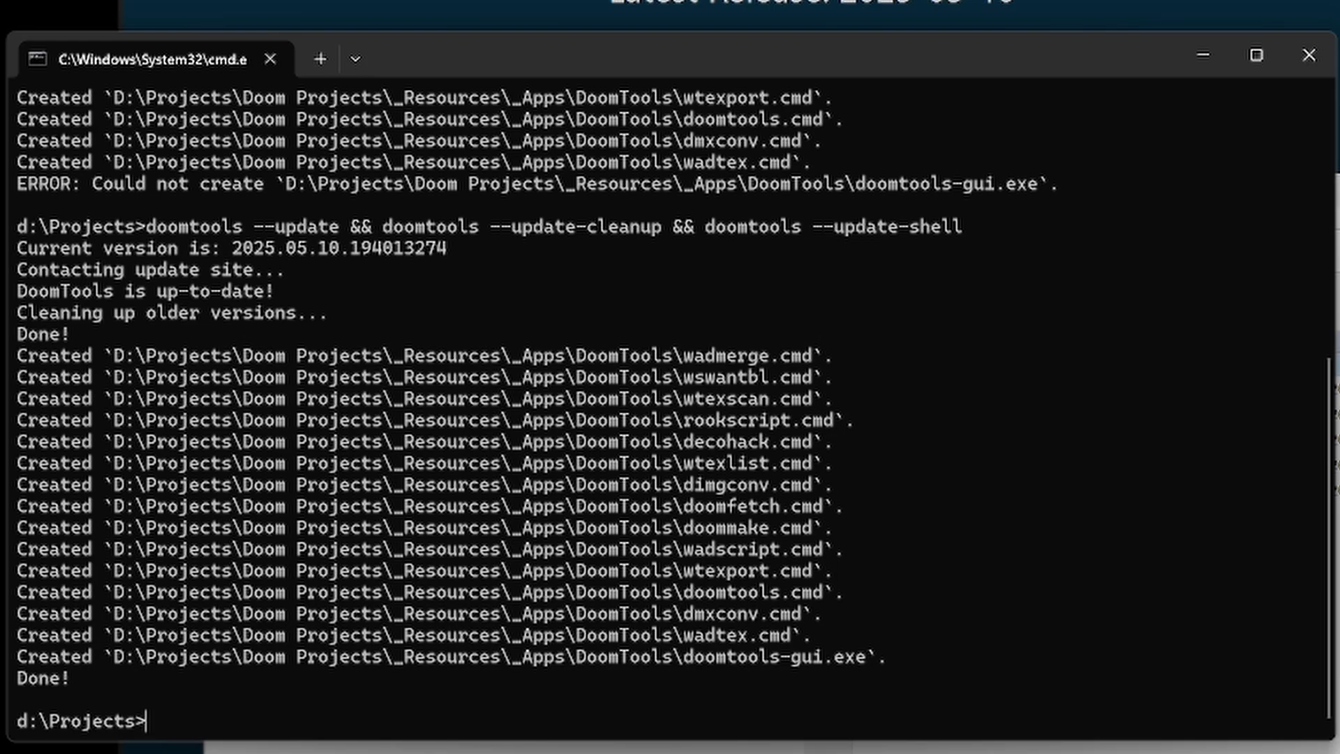
# - Start DoomTools again from its Windows shortcut in the Doom app group
pyautogui.press('Up')
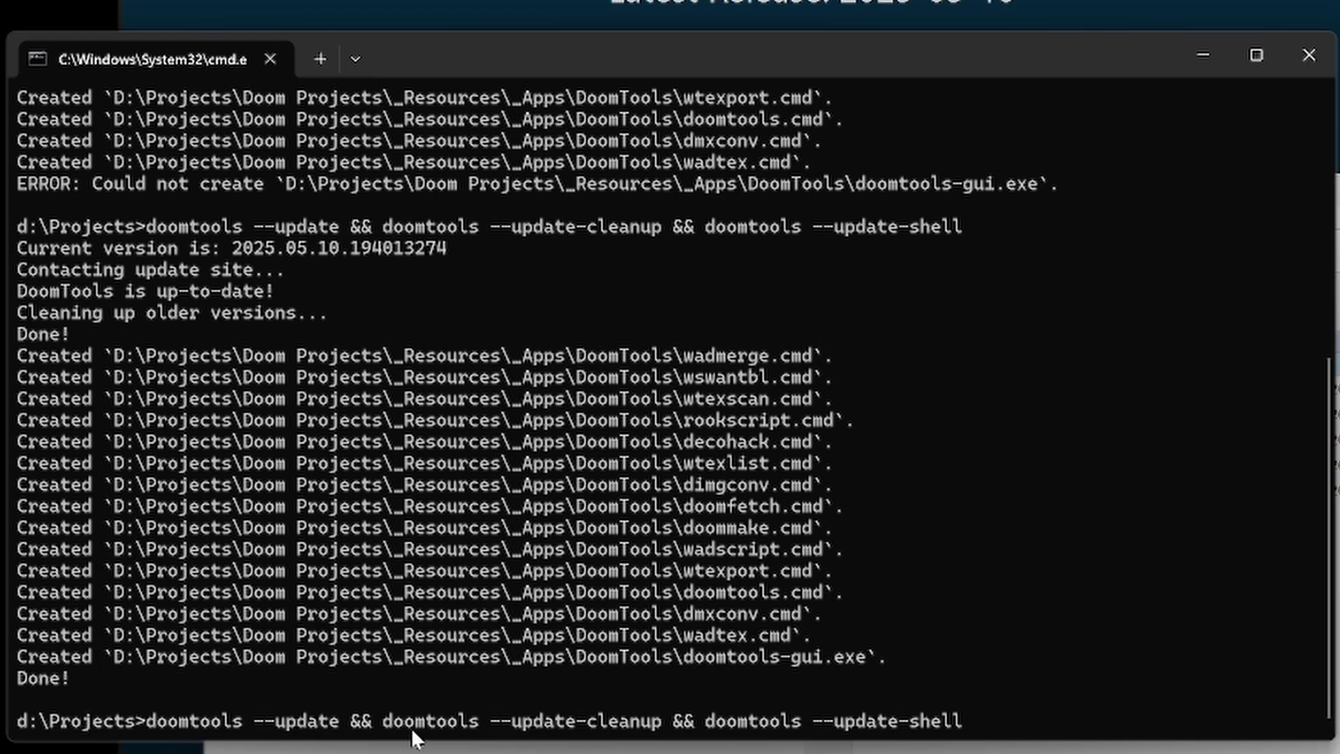
pyautogui.press('super')
pyautogui.click(618, 745)
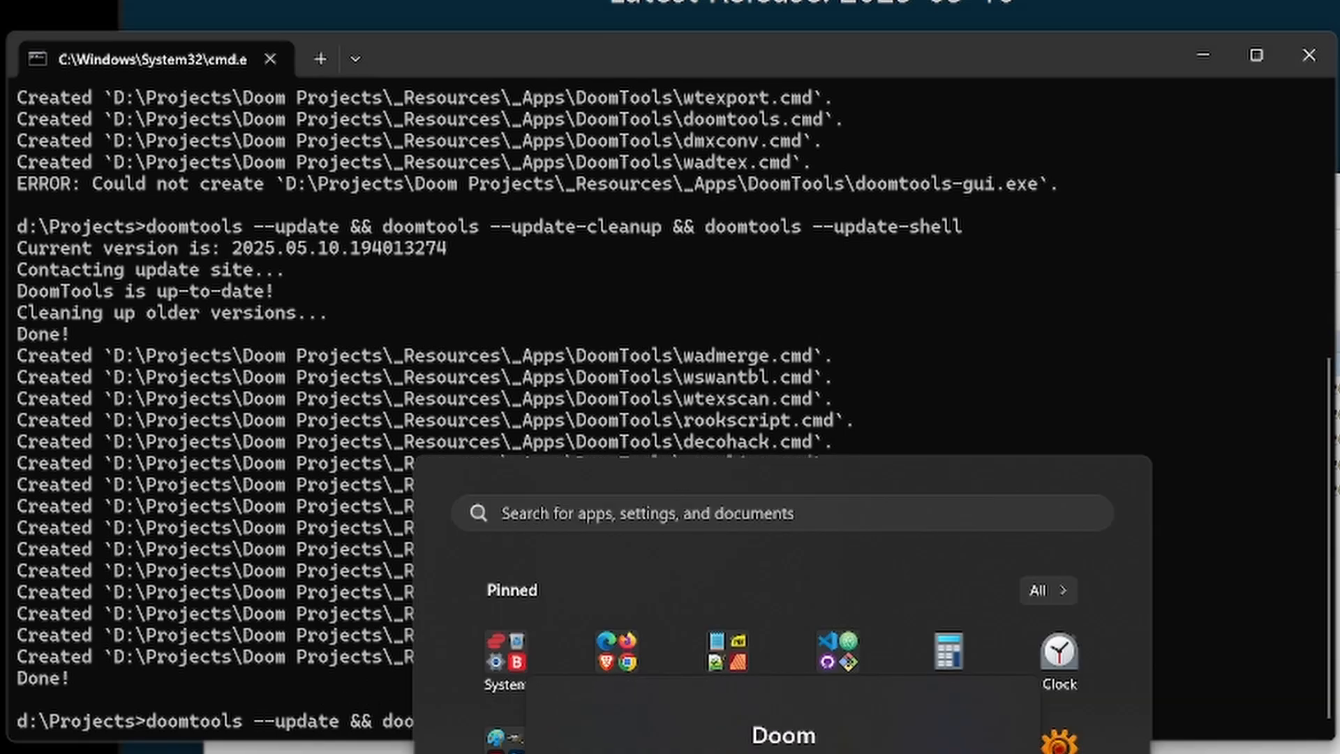
pyautogui.click(760, 517)
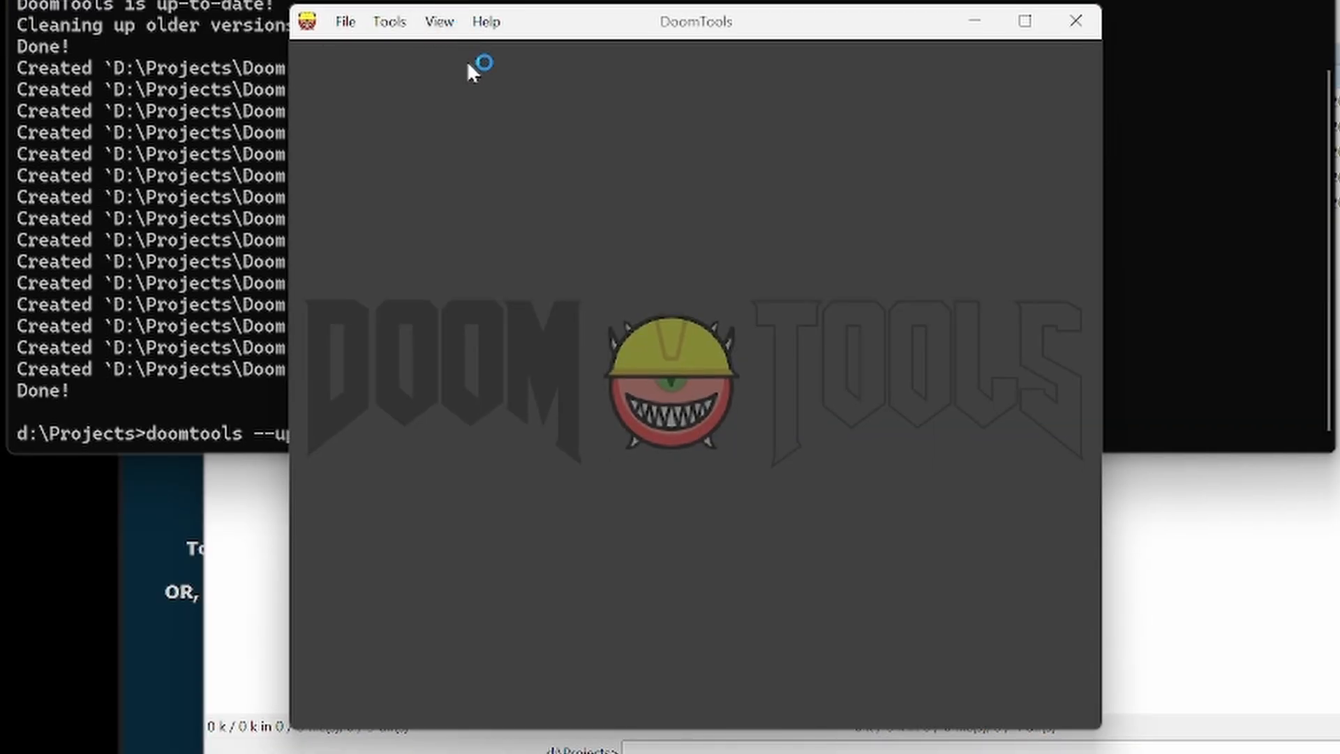
# - Run the update check inside DoomTools and dismiss its progress dialog
pyautogui.click(497, 25)
pyautogui.click(606, 289)
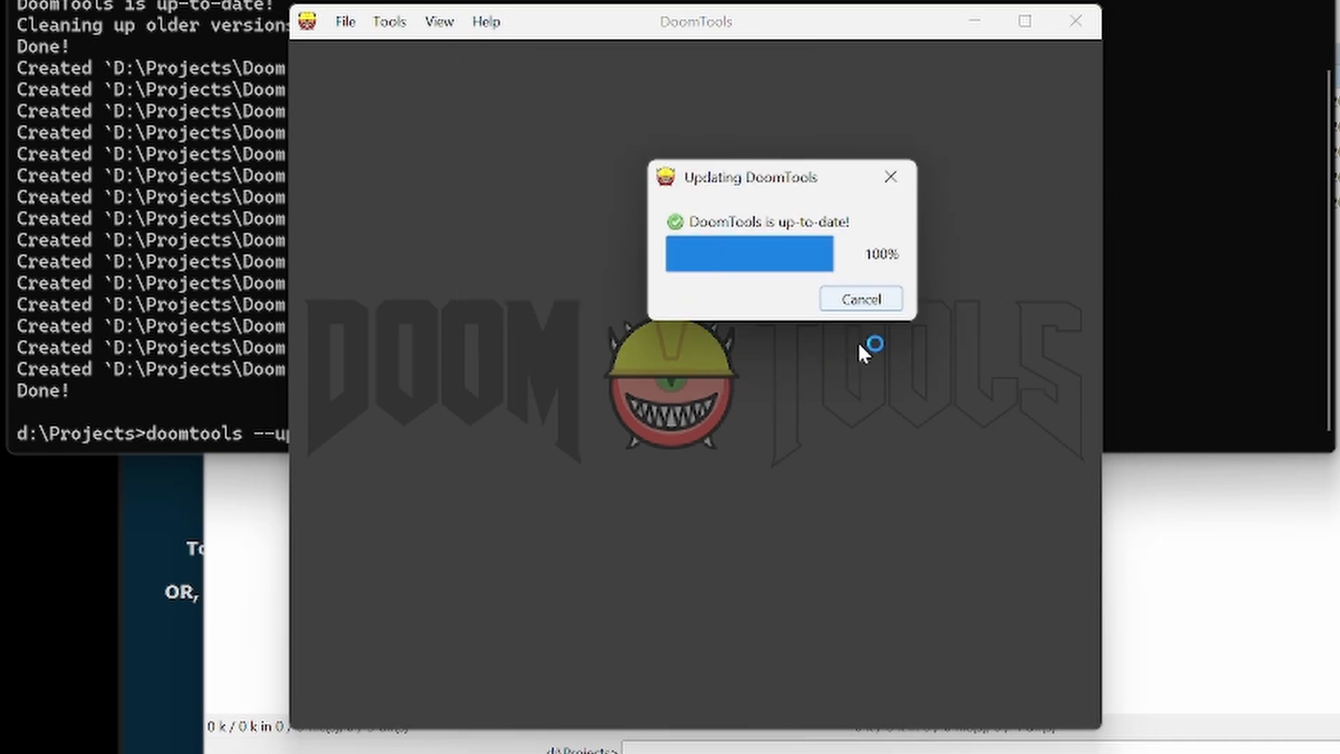
pyautogui.click(841, 305)
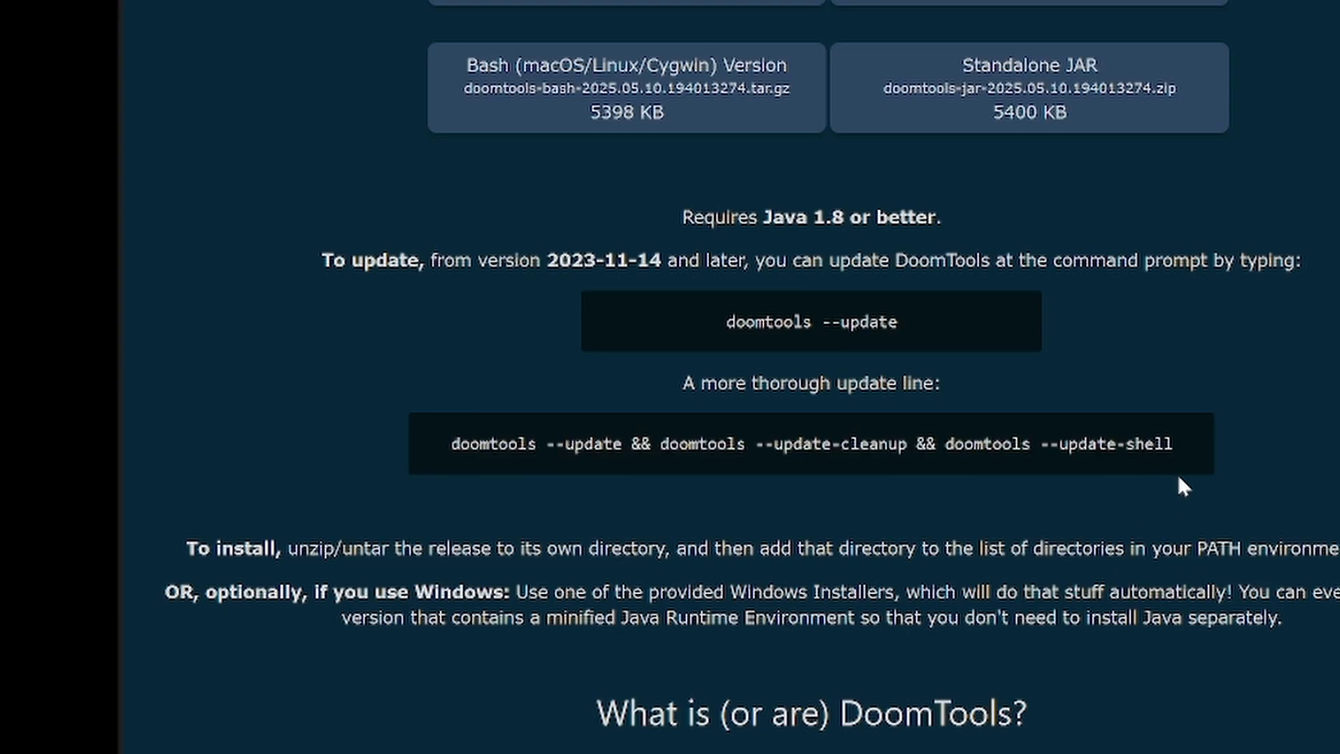
# - Clear the other windows from behind DoomTools and start a new DoomMake project
pyautogui.moveTo(1179, 478); pyautogui.dragTo(447, 444)
pyautogui.click(616, 484)
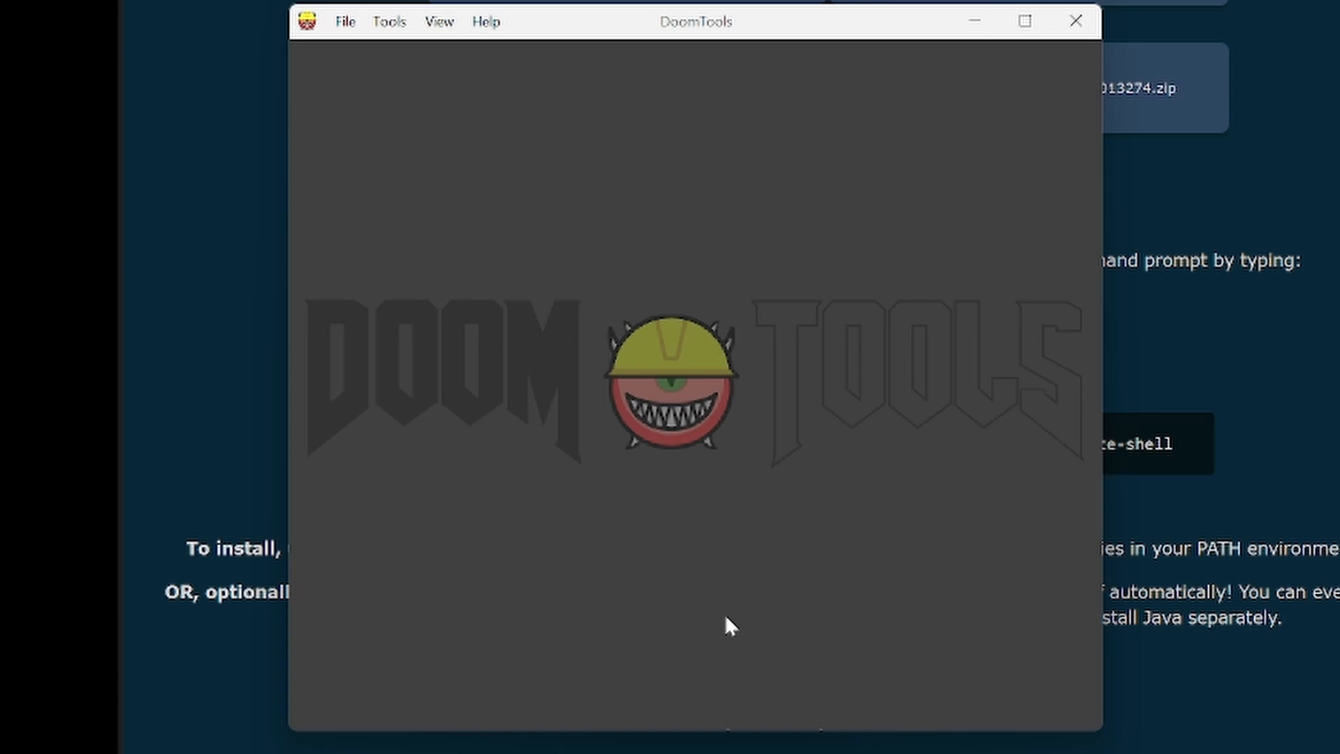
pyautogui.click(403, 32)
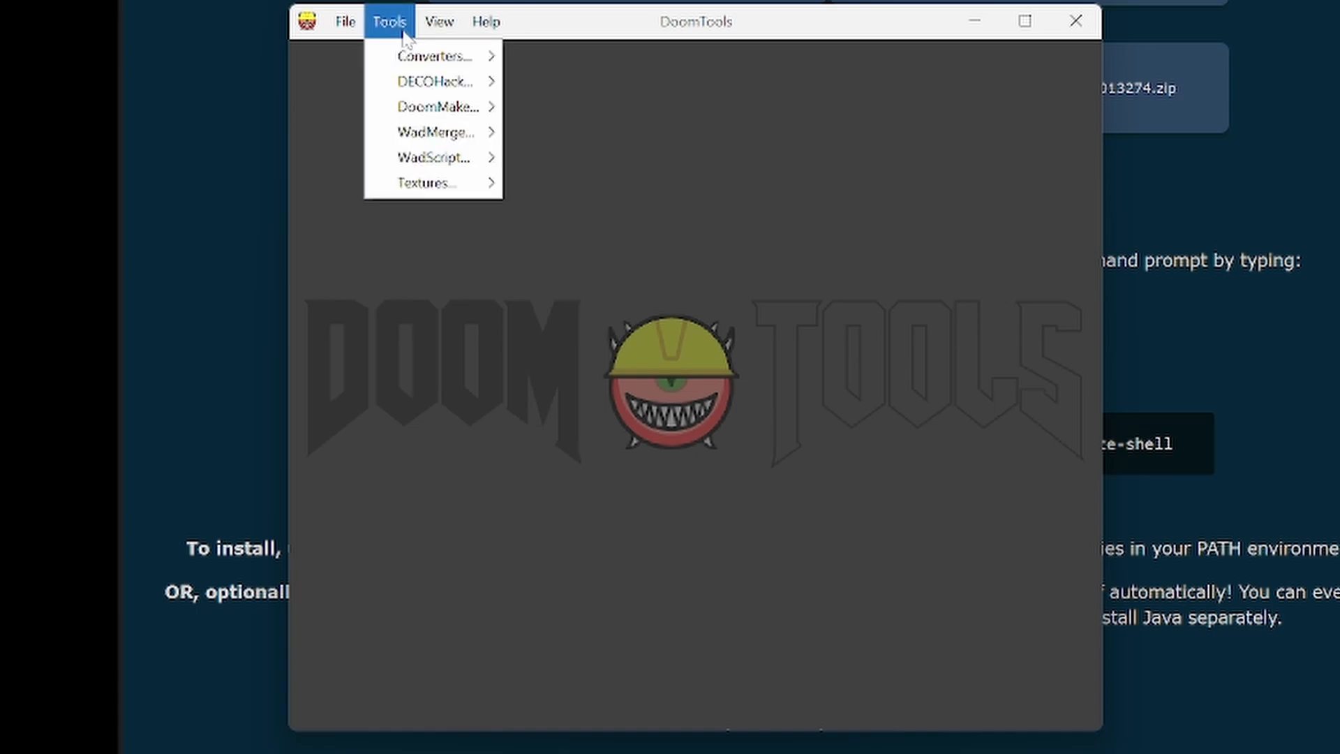
pyautogui.moveTo(438, 111)
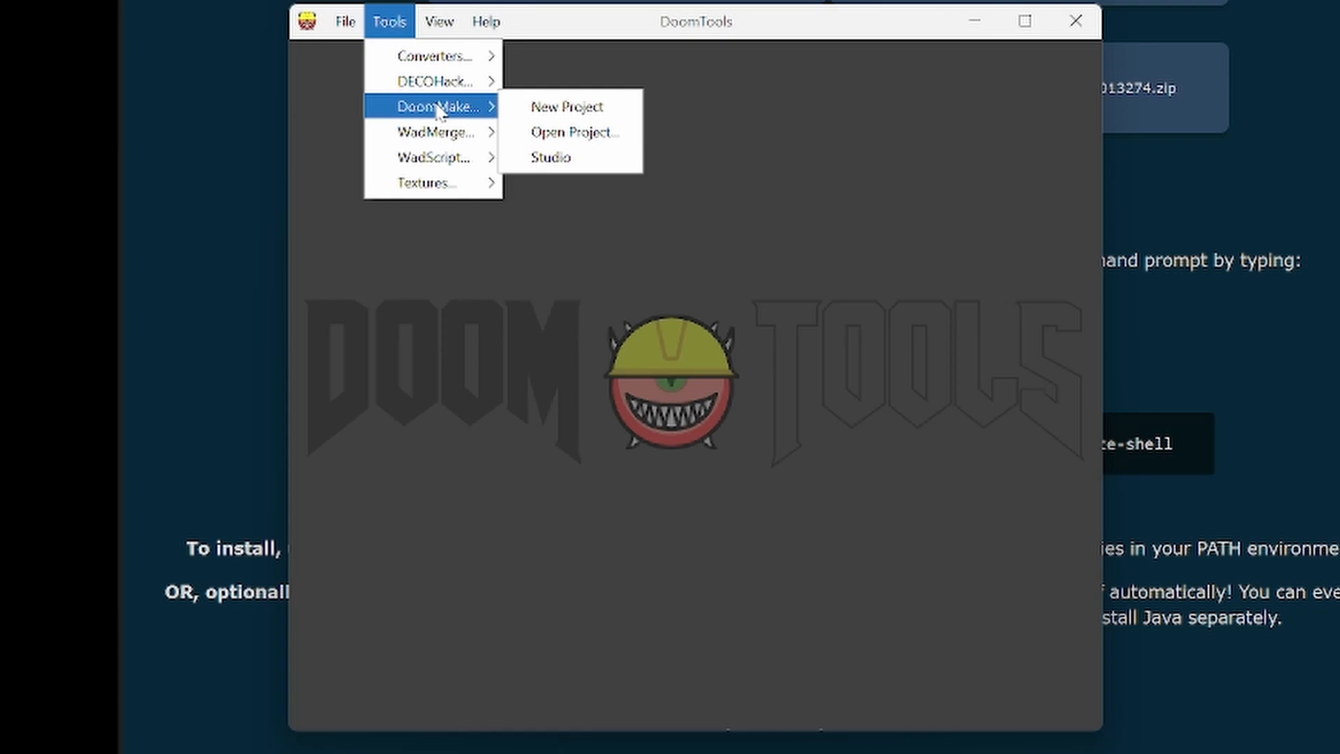
pyautogui.click(571, 114)
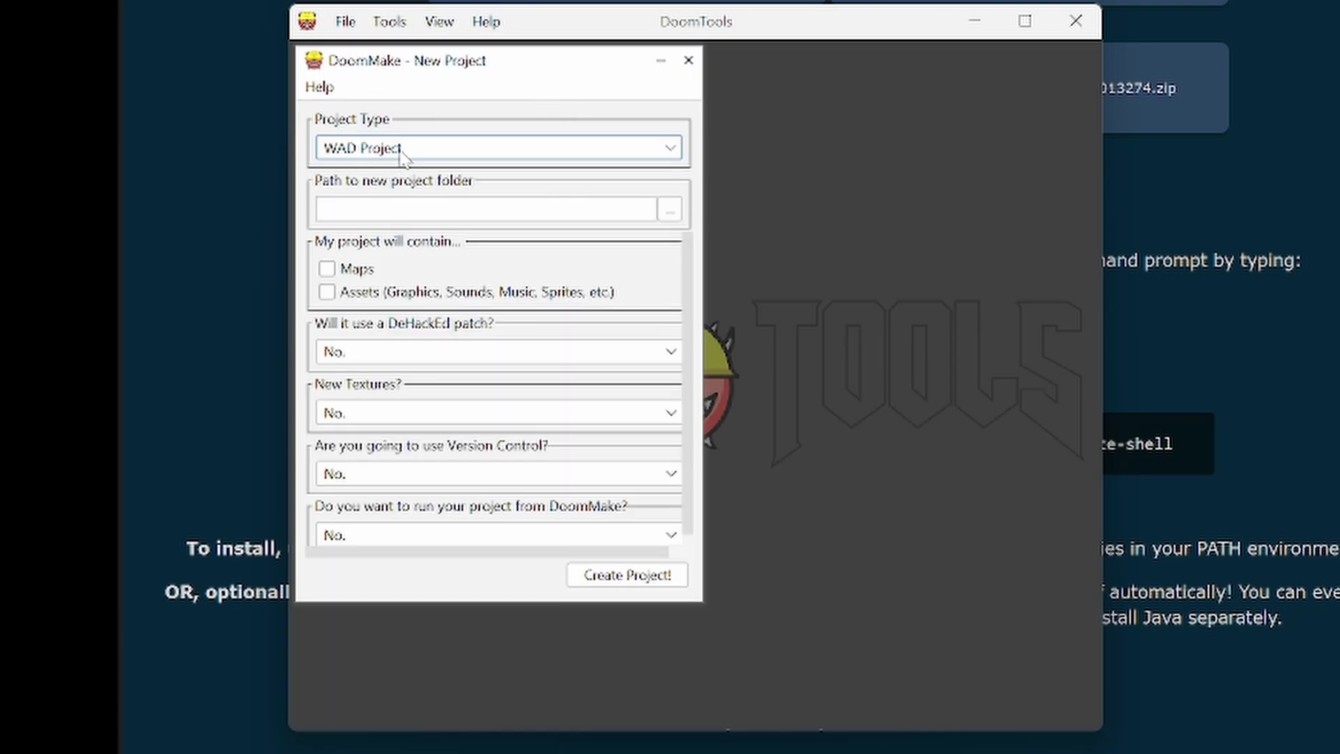
# - Create a folder named DT_Tut_01 in D:\Projects\Doom Projects and set it as the new project's path
pyautogui.click(669, 210)
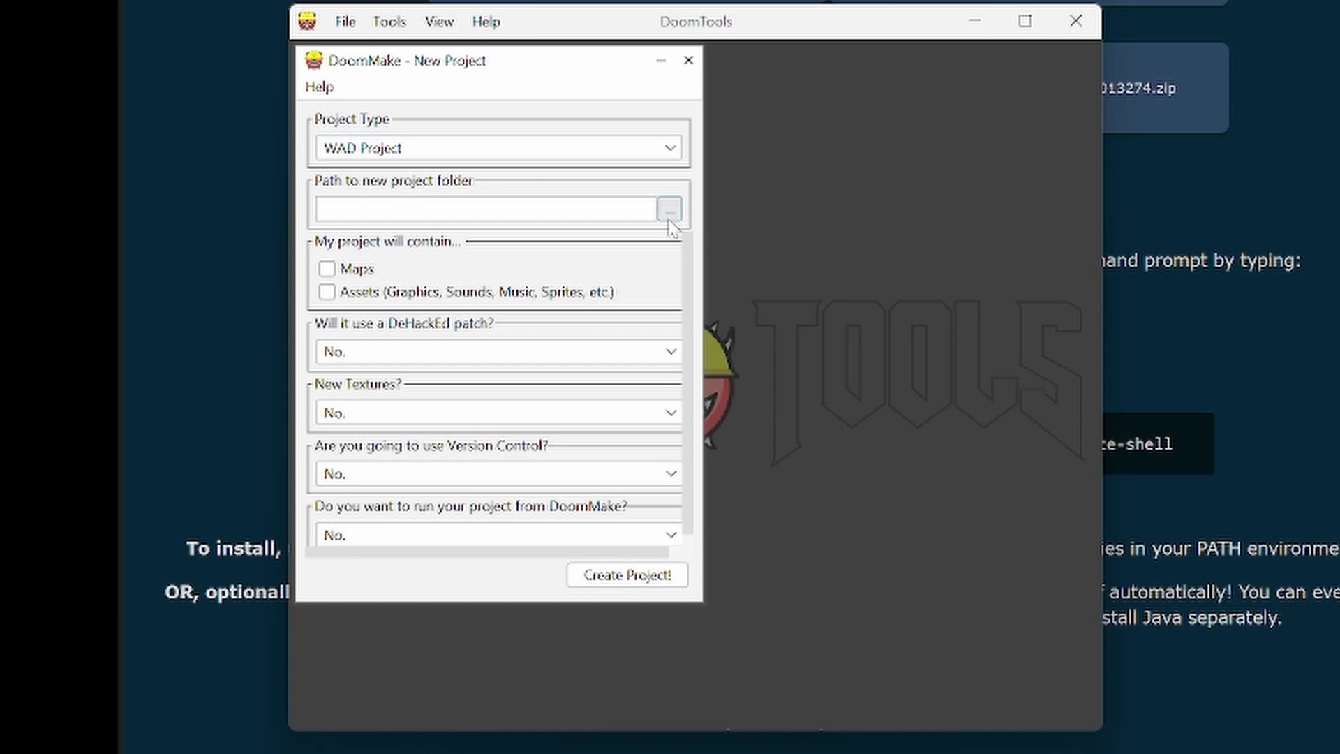
pyautogui.click(442, 209)
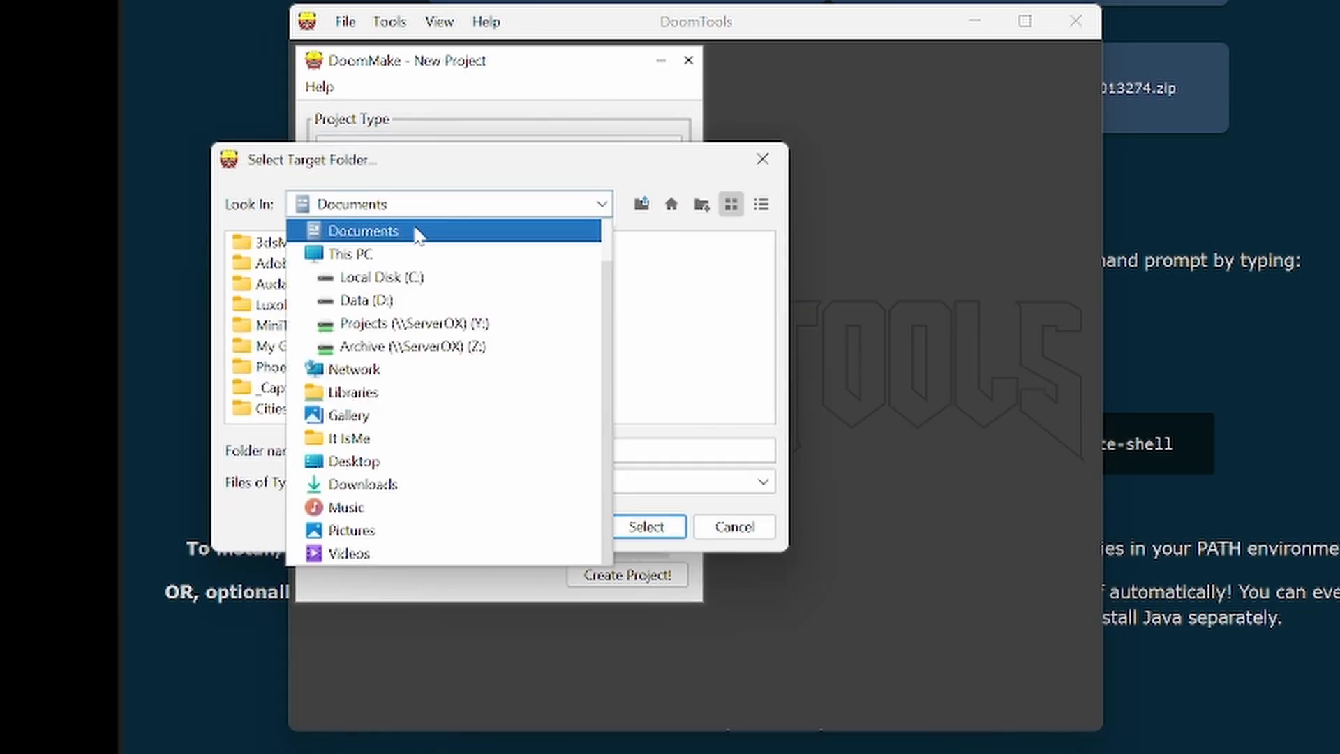
pyautogui.click(412, 299)
pyautogui.doubleClick(266, 285)
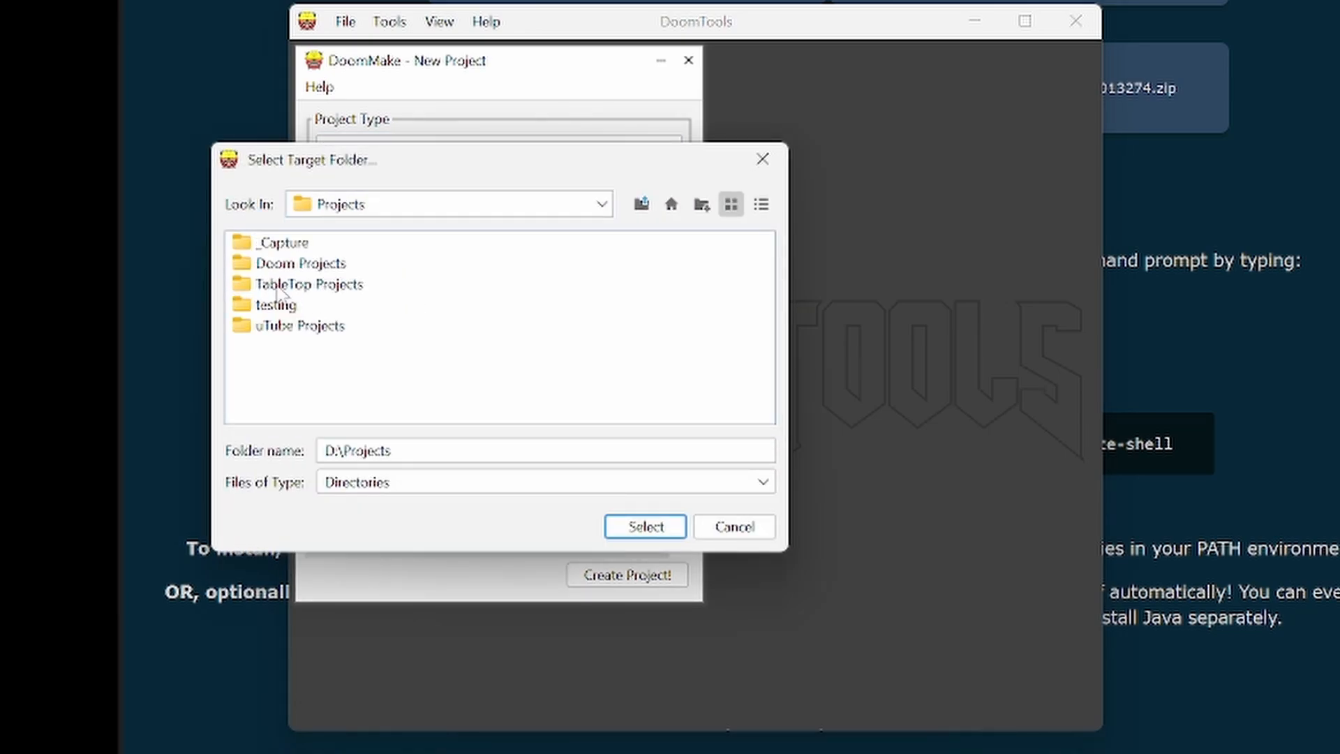
pyautogui.doubleClick(293, 268)
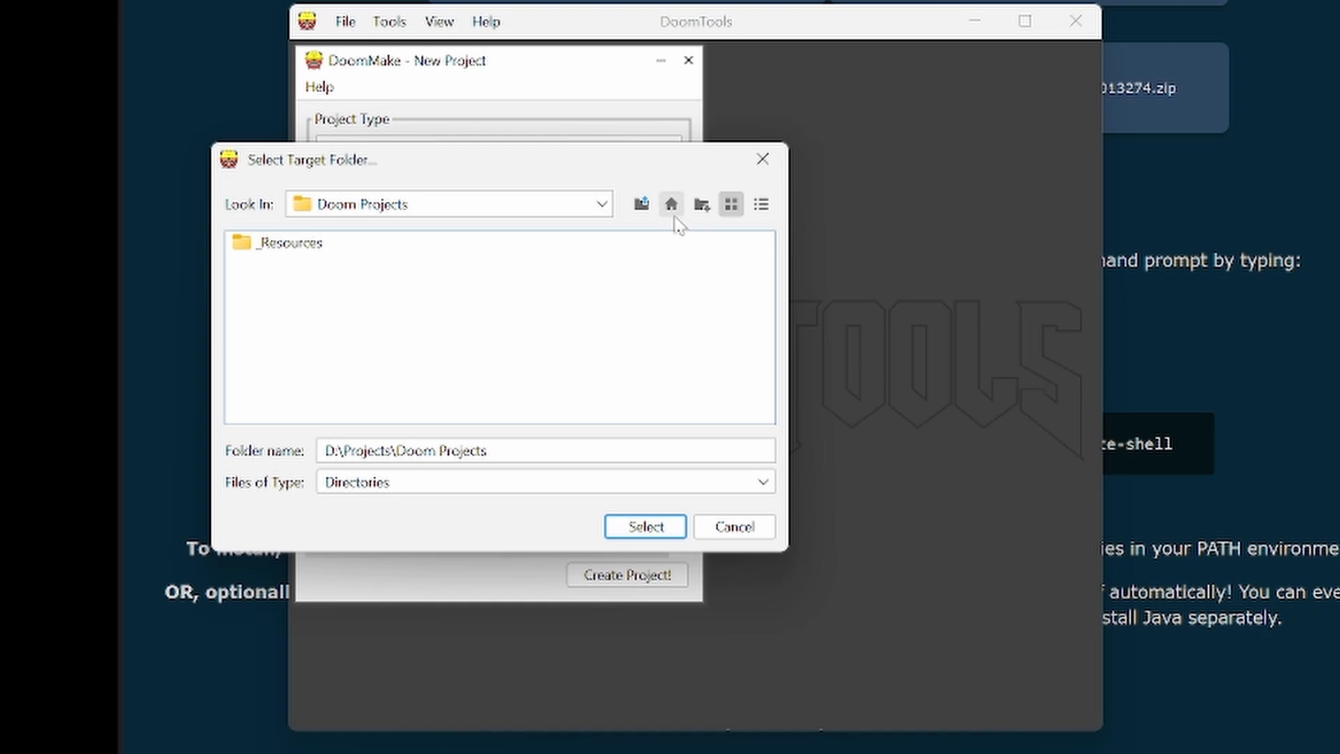
pyautogui.click(700, 208)
pyautogui.write('D')
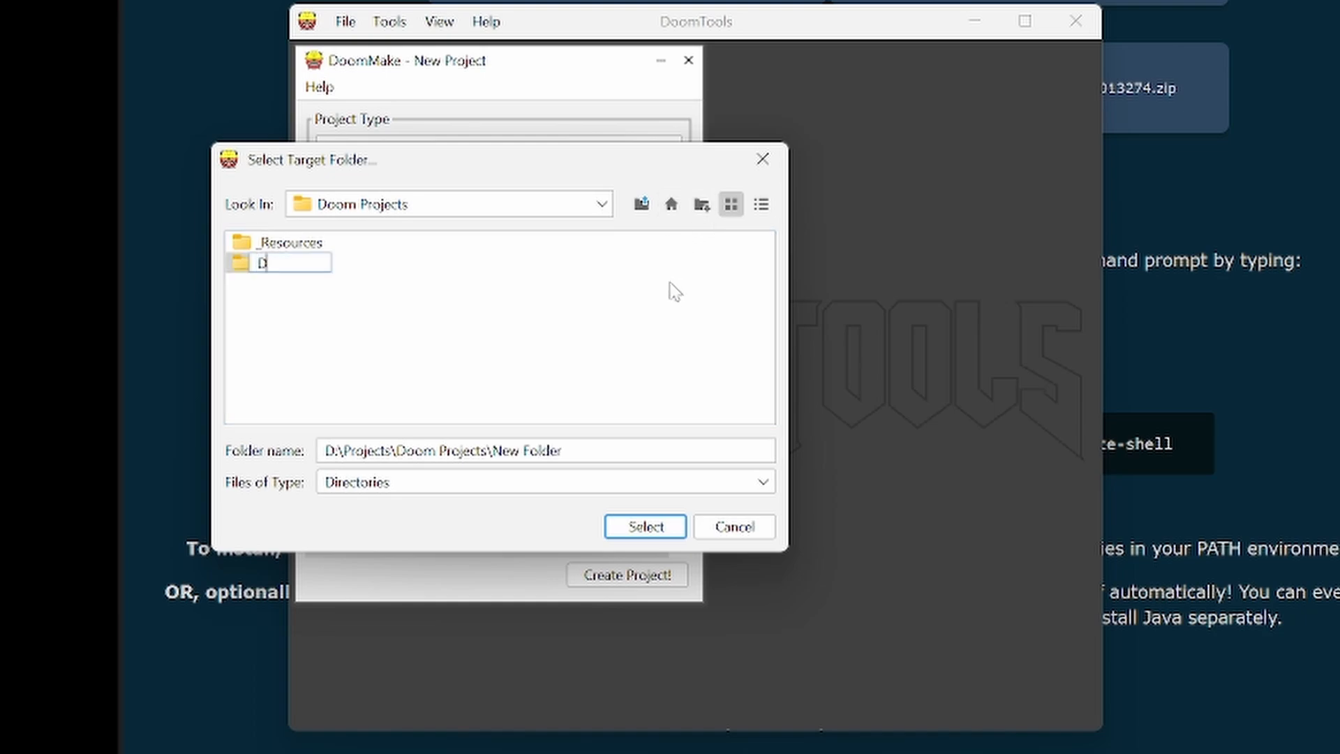
pyautogui.write('T_Tut_01')
pyautogui.press('Return')
pyautogui.press('Return')
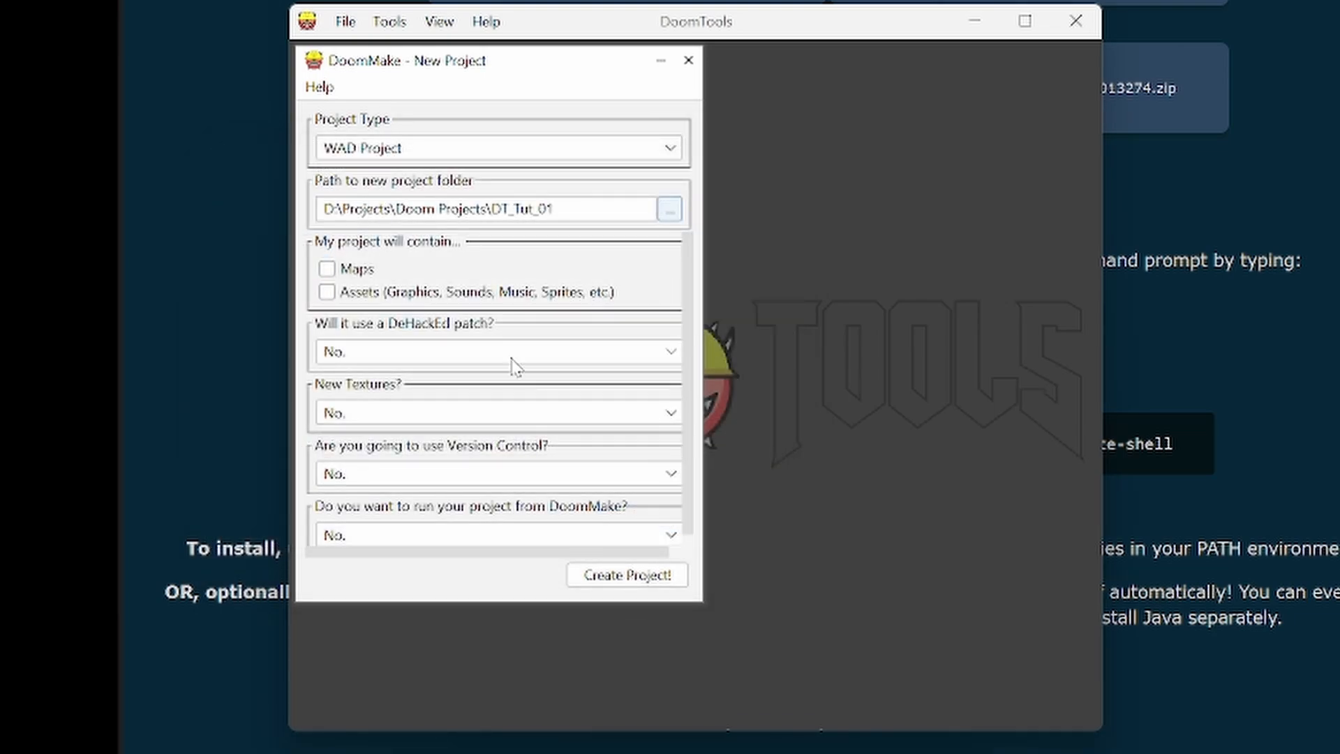
# - Include both maps and assets in the project and enlarge the New Project window to show all options
pyautogui.click(327, 269)
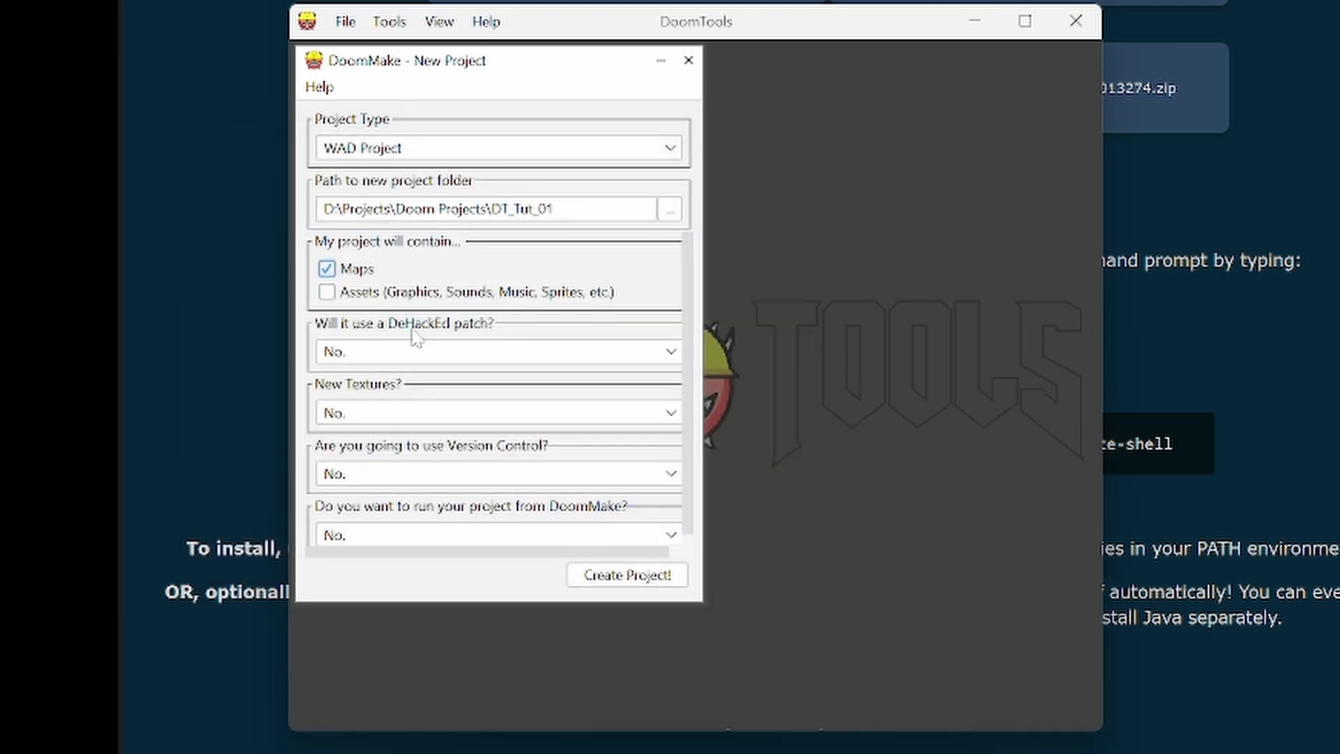
pyautogui.click(327, 291)
pyautogui.moveTo(702, 603); pyautogui.dragTo(723, 685)
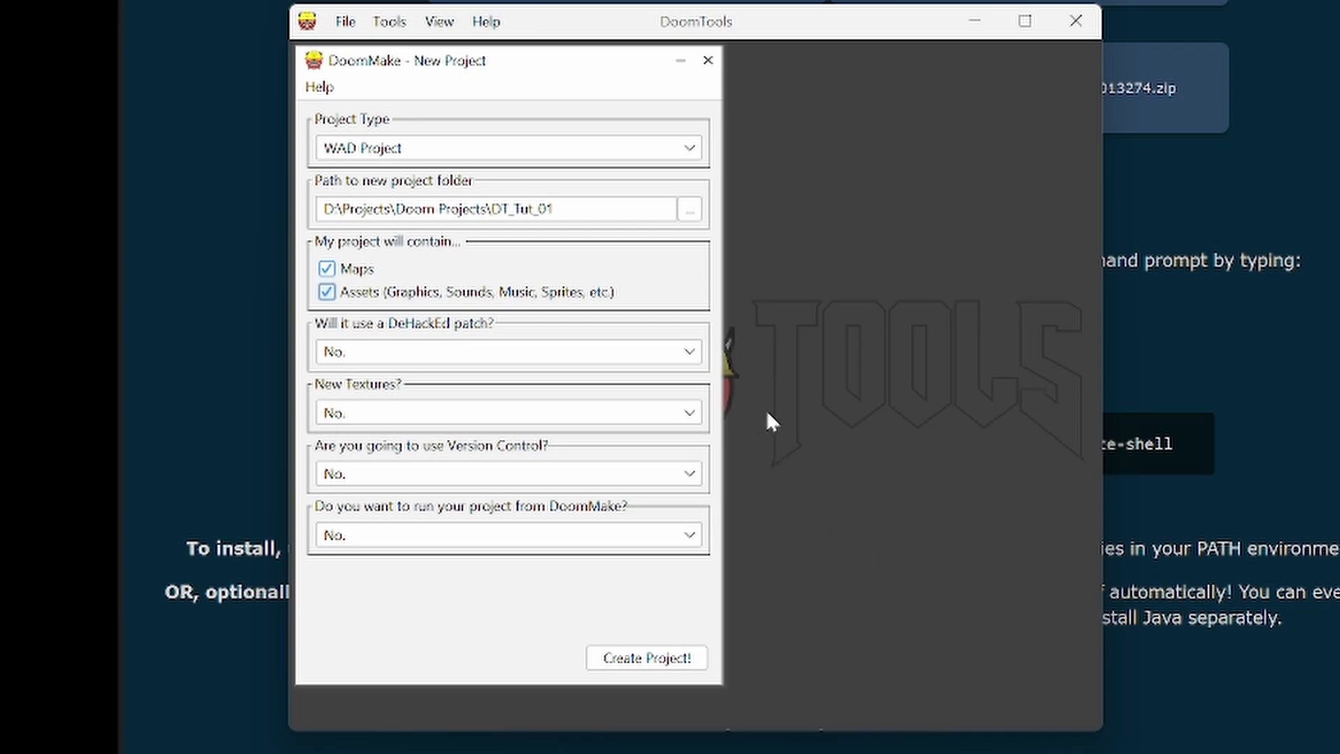
# - Set the DeHackEd patch to use DECOHack and new textures to come from the project itself with Boom extensions
pyautogui.click(688, 351)
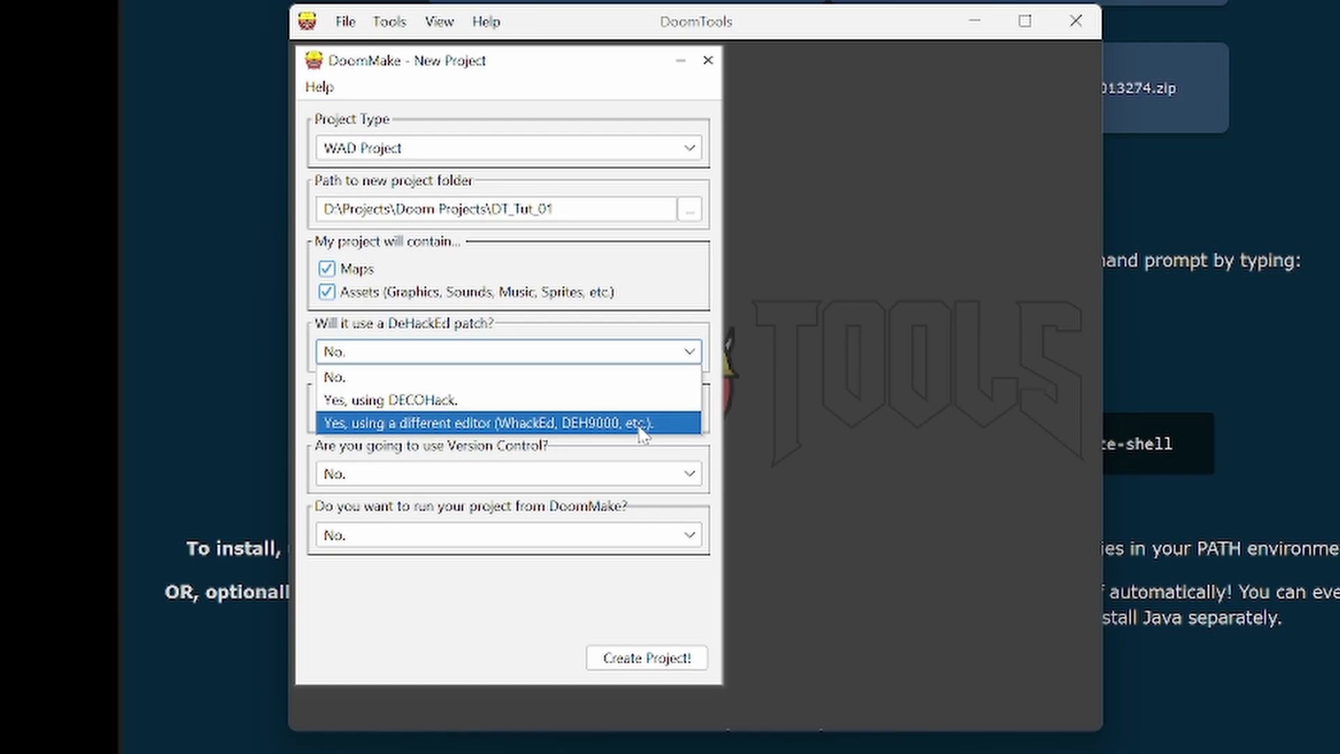
pyautogui.click(573, 402)
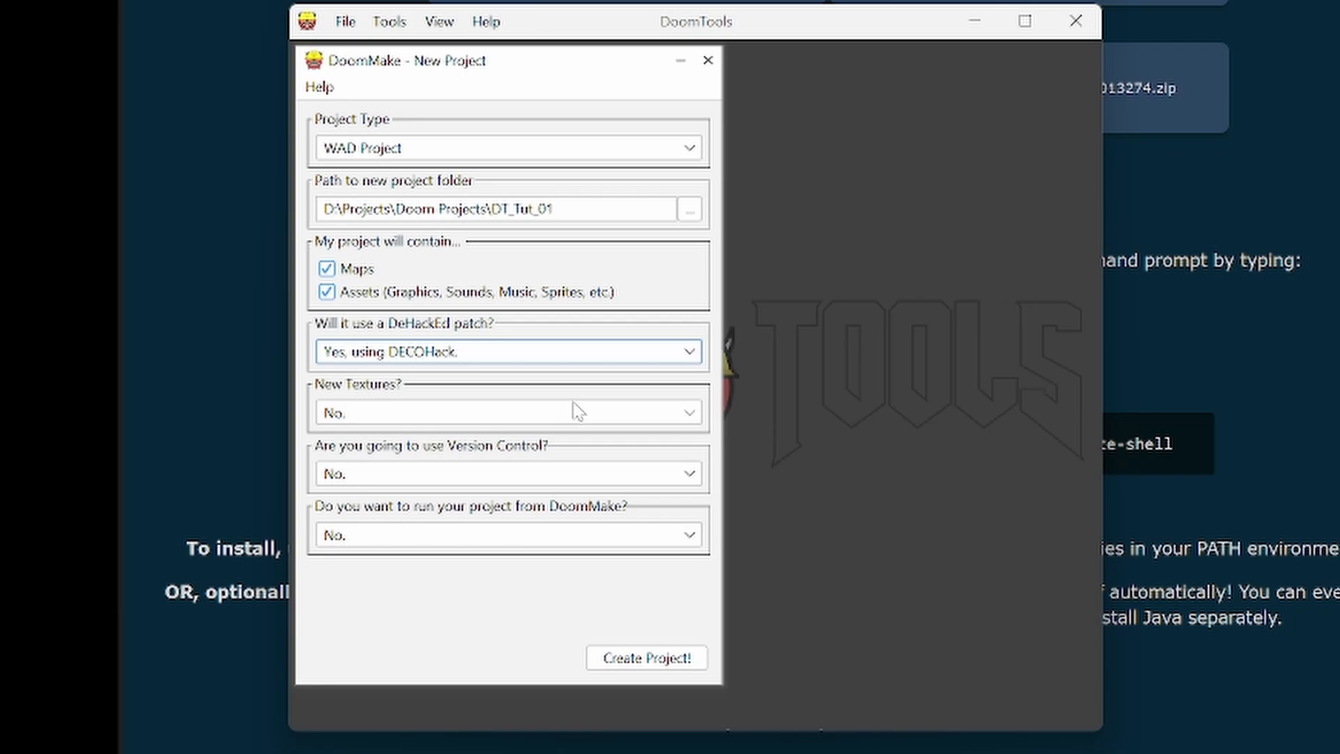
pyautogui.click(532, 417)
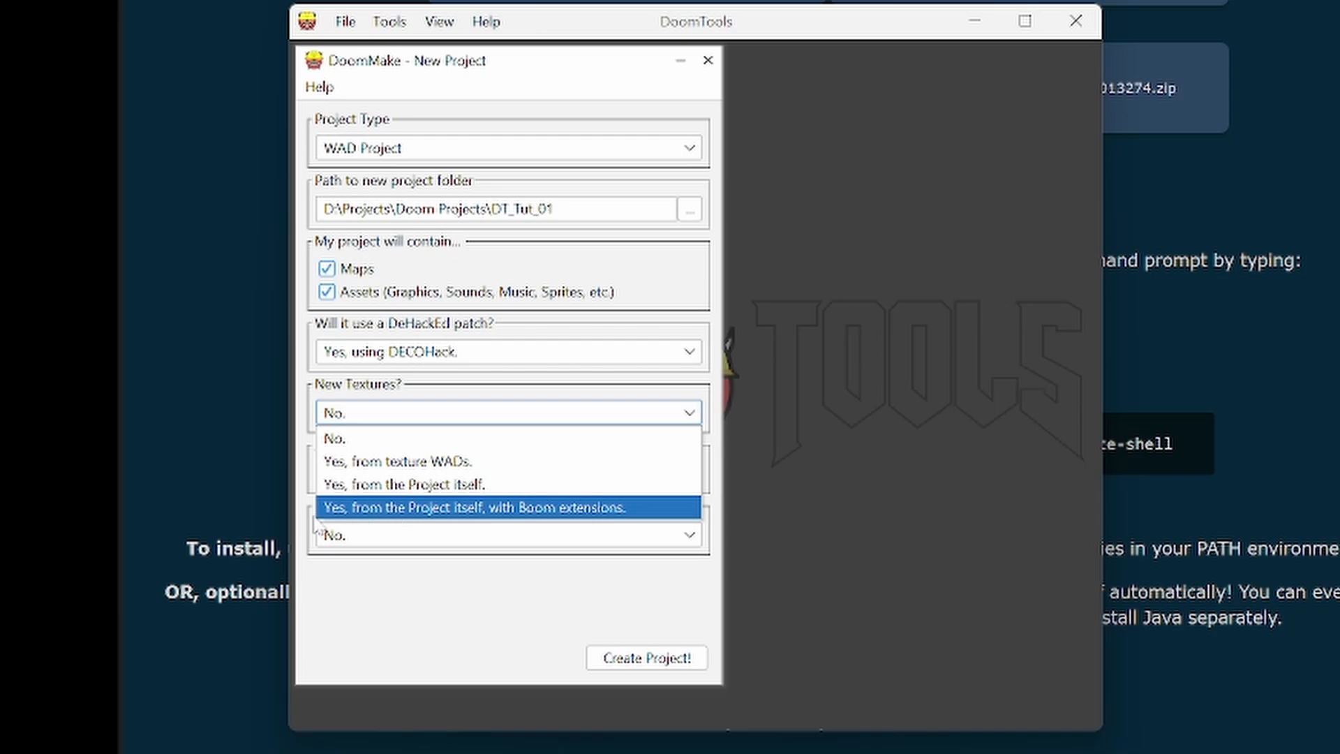
pyautogui.click(500, 520)
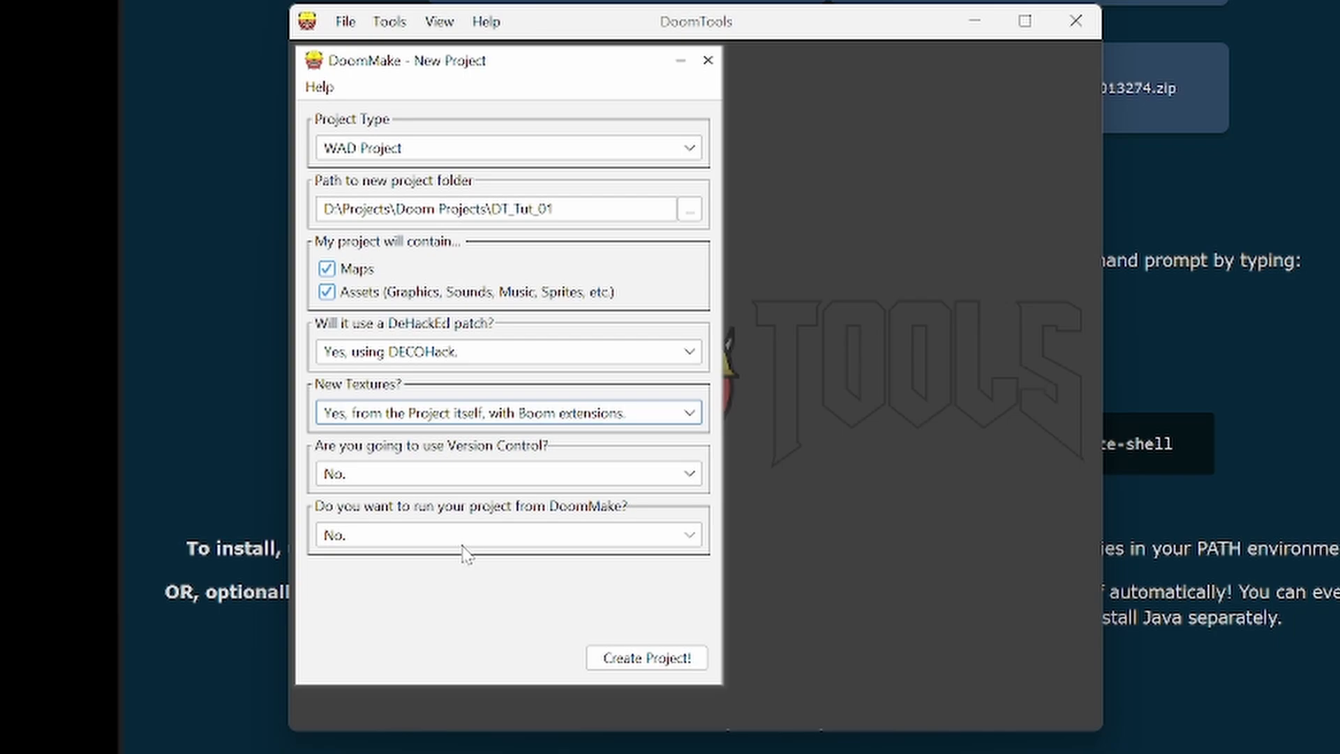
# - Begin creating the project and name its WAD DT_Tut_01
pyautogui.click(652, 662)
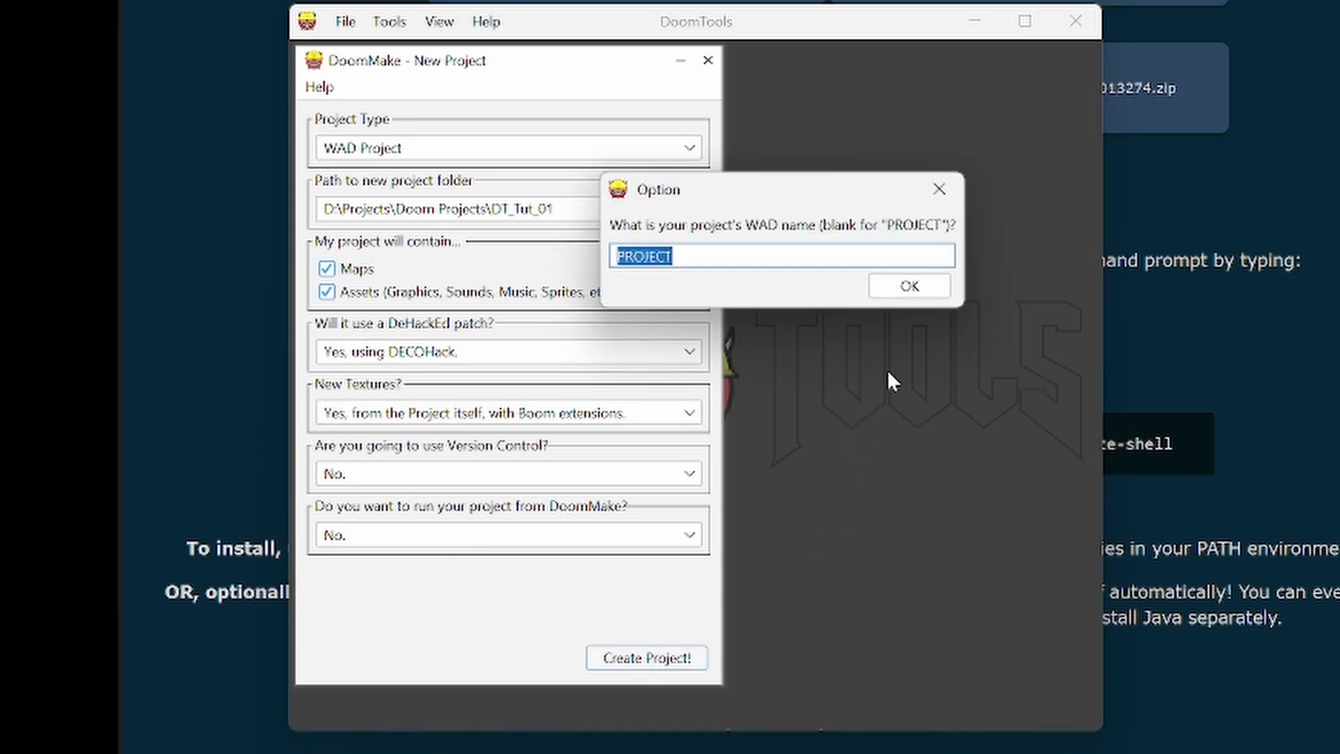
pyautogui.write('DT_T')
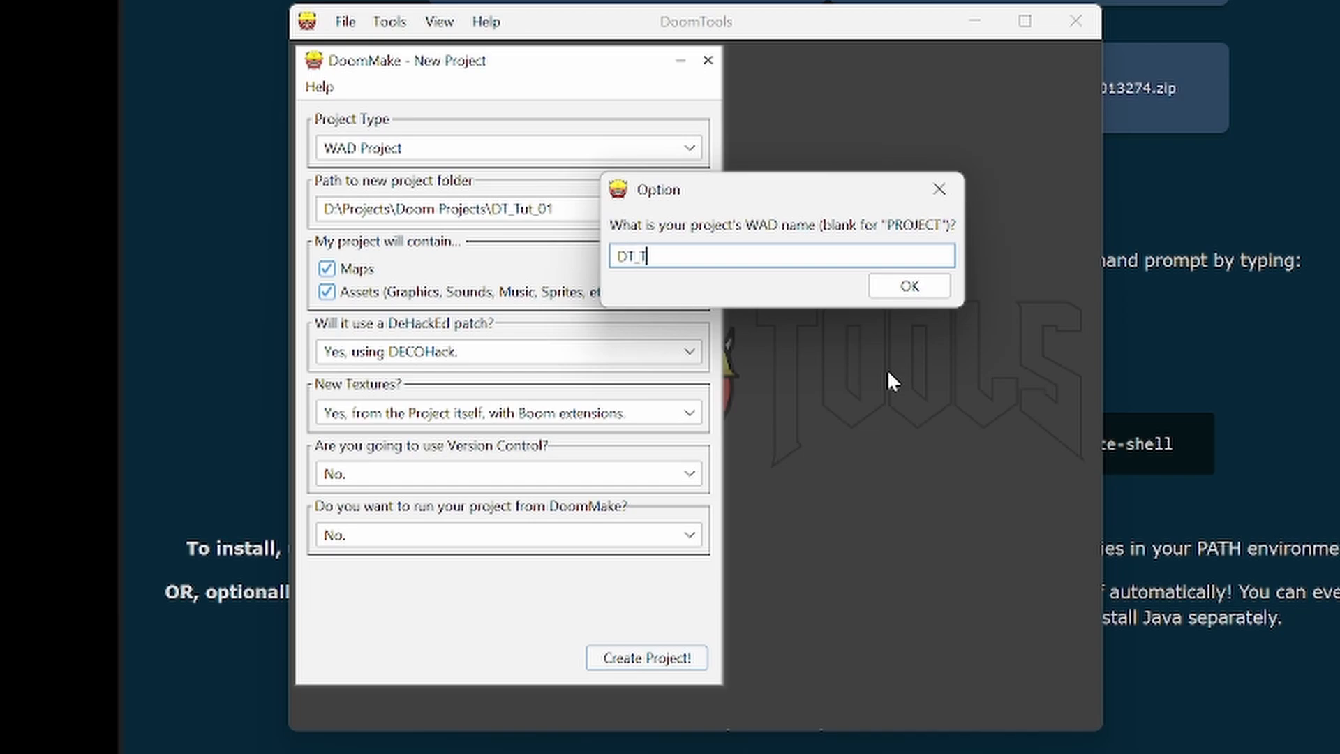
pyautogui.write('ut_01')
pyautogui.click(936, 287)
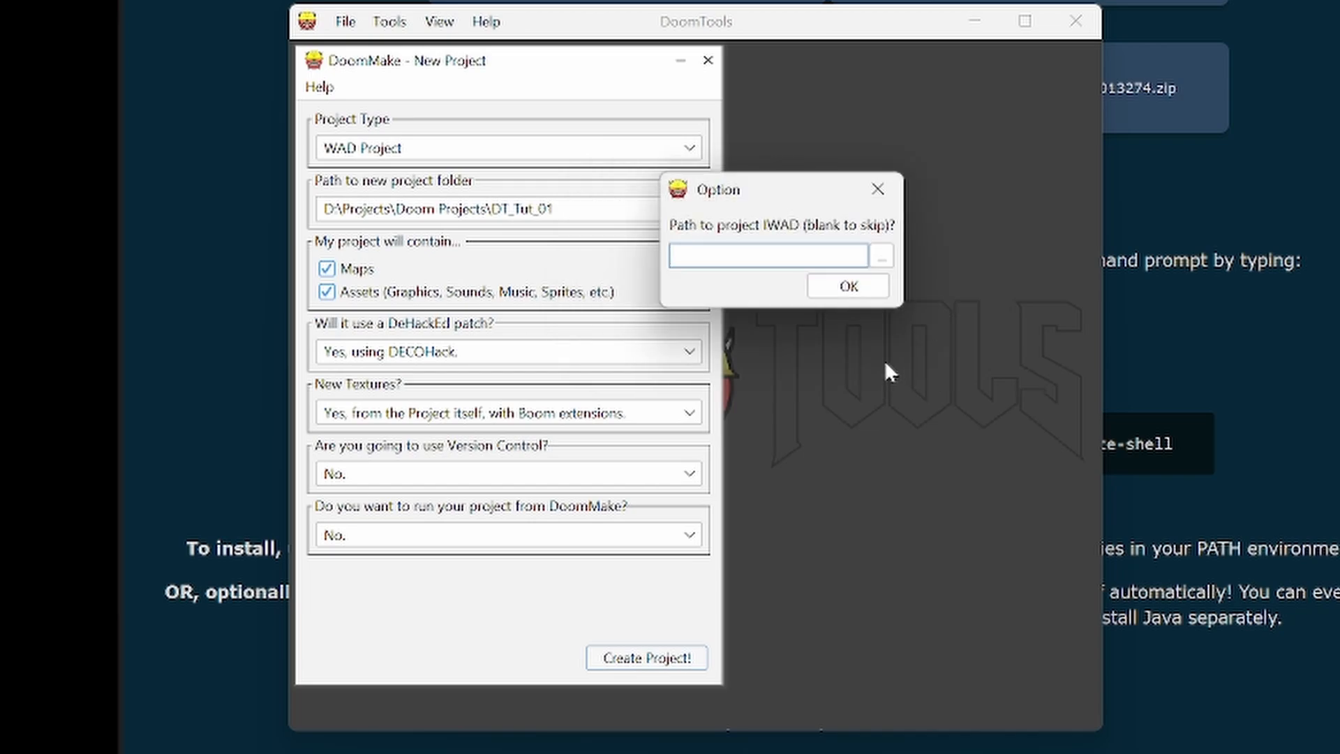
# - Set the project IWAD to doom2.wad from the _IWADs folder inside the Doom Projects resources
pyautogui.click(882, 257)
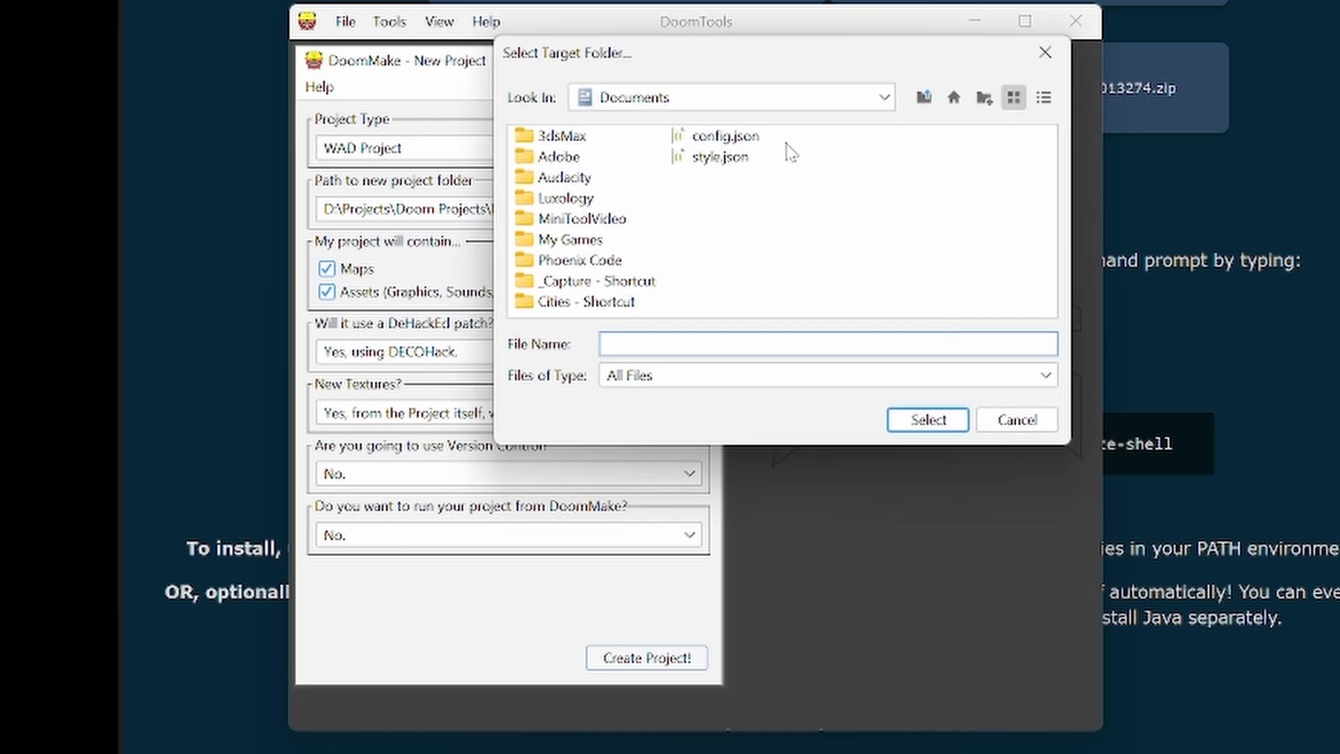
pyautogui.click(807, 112)
pyautogui.click(598, 192)
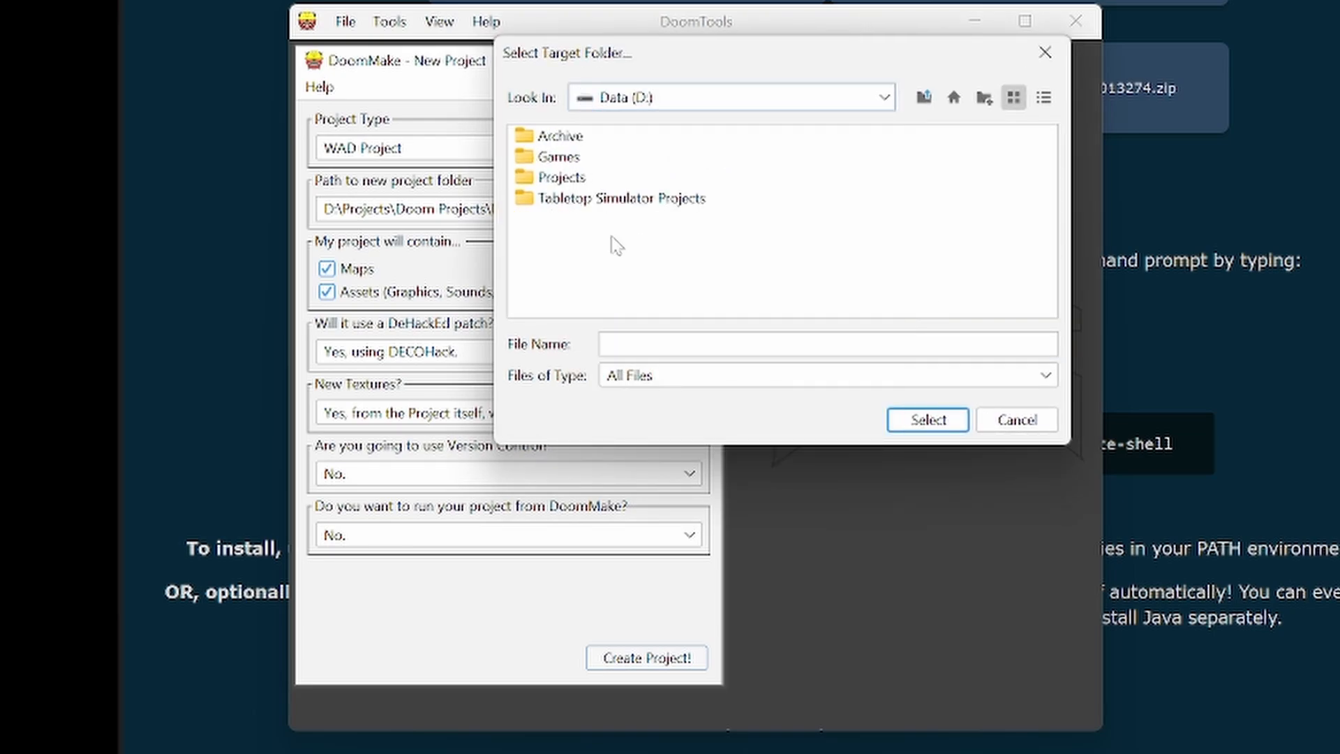
pyautogui.doubleClick(566, 179)
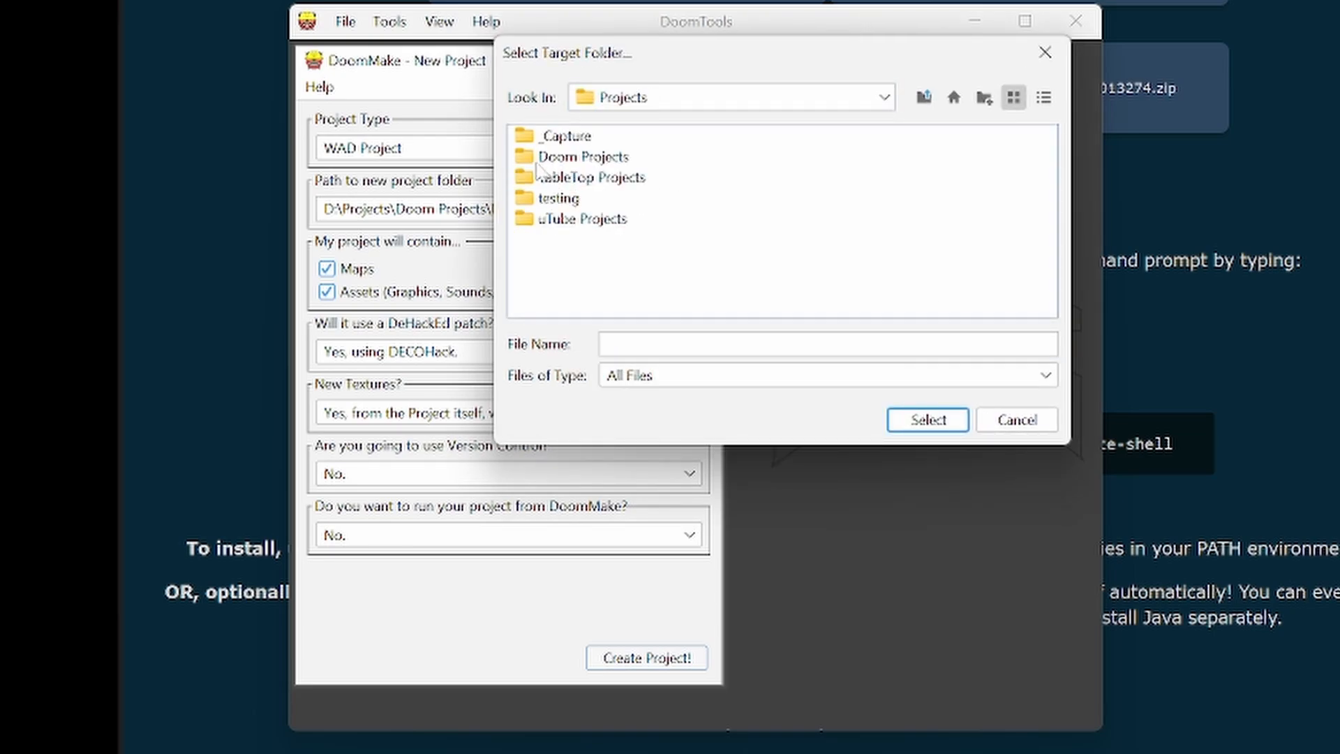
pyautogui.doubleClick(539, 160)
pyautogui.doubleClick(544, 140)
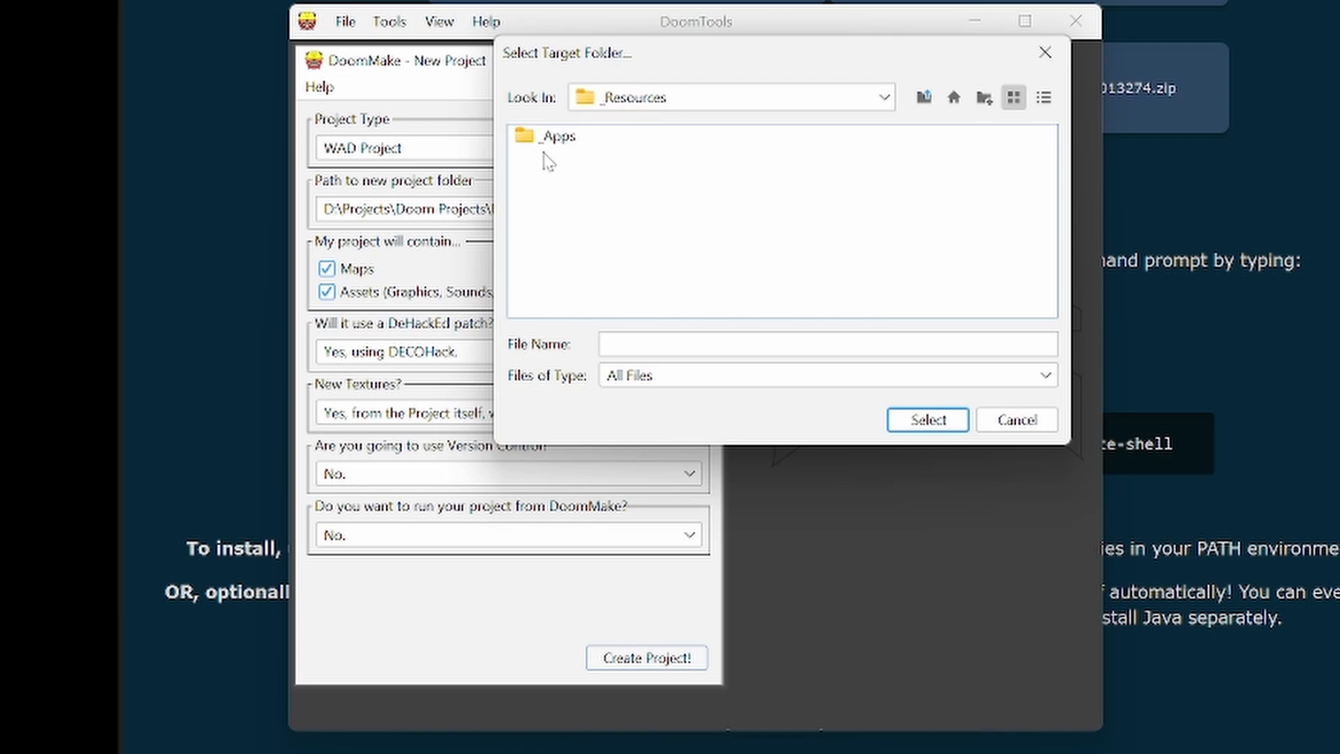
pyautogui.click(535, 140)
pyautogui.doubleClick(534, 140)
pyautogui.click(535, 139)
pyautogui.doubleClick(535, 139)
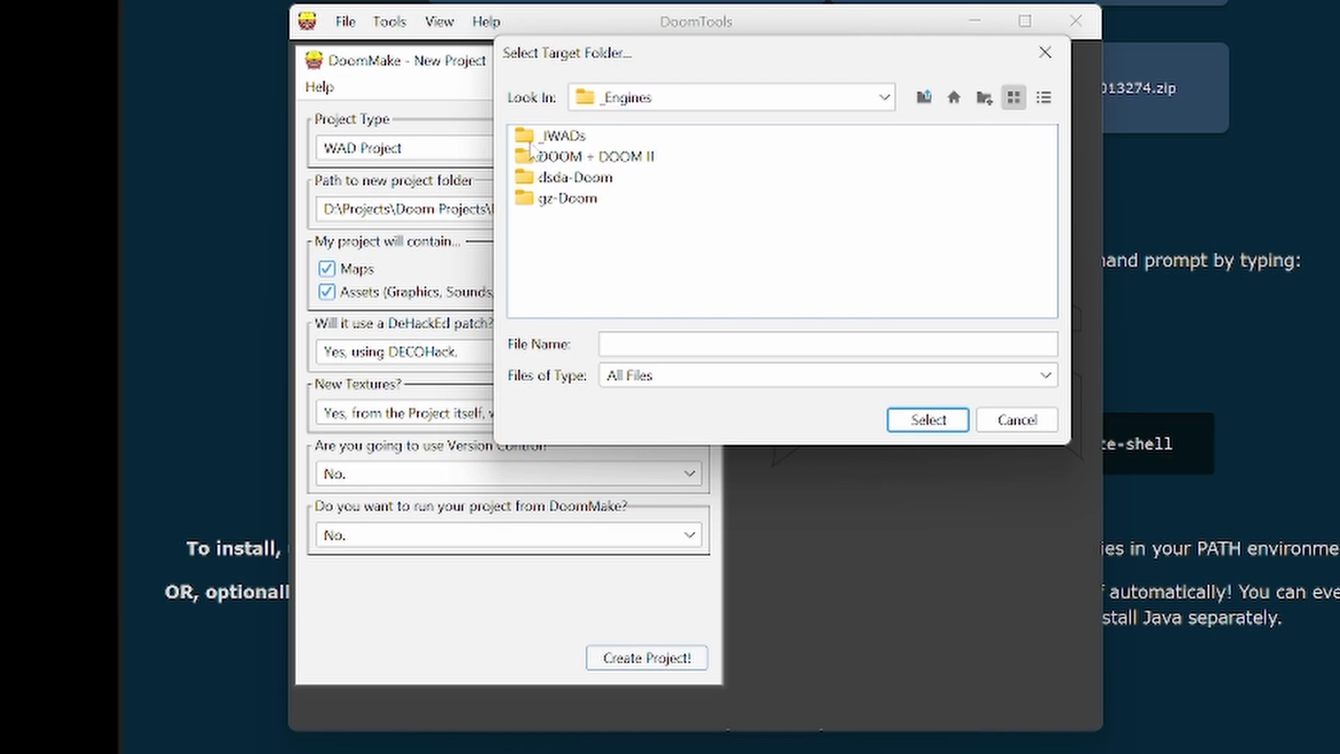
pyautogui.click(535, 139)
pyautogui.doubleClick(535, 140)
pyautogui.click(543, 201)
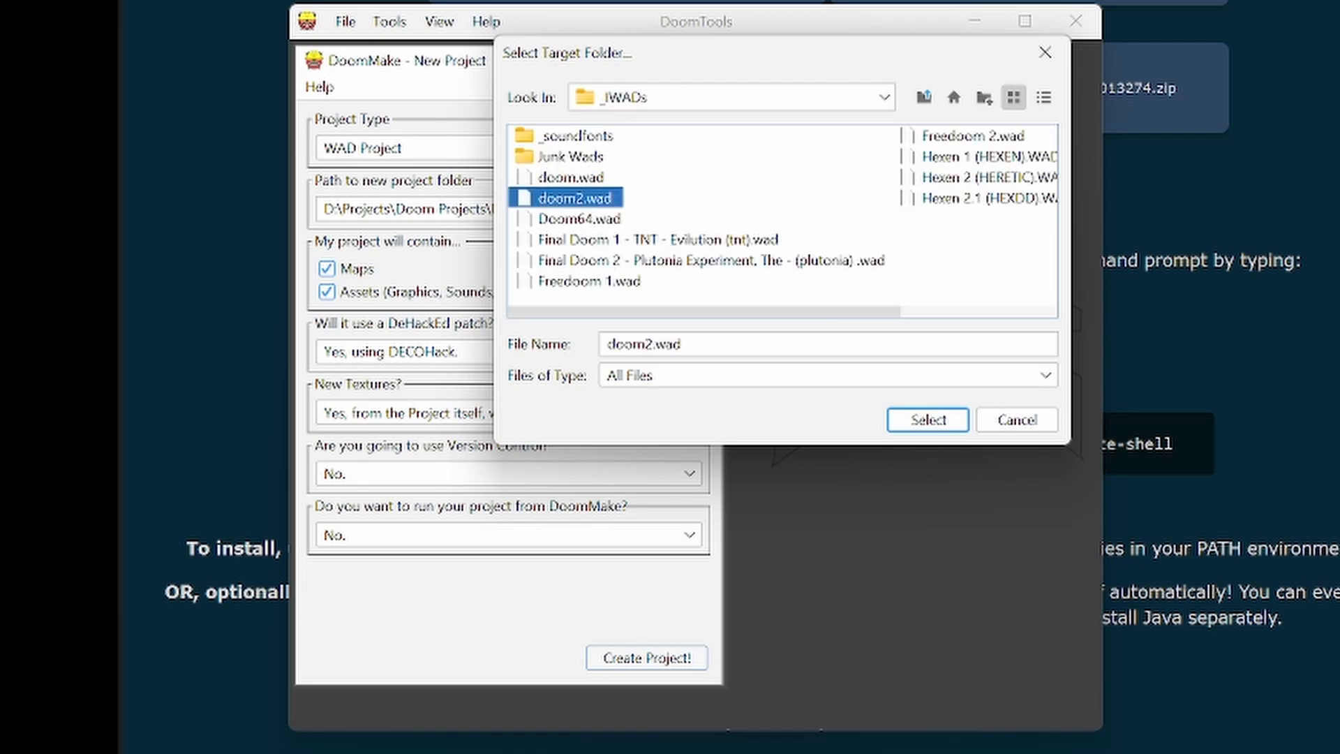
pyautogui.click(929, 421)
pyautogui.click(857, 291)
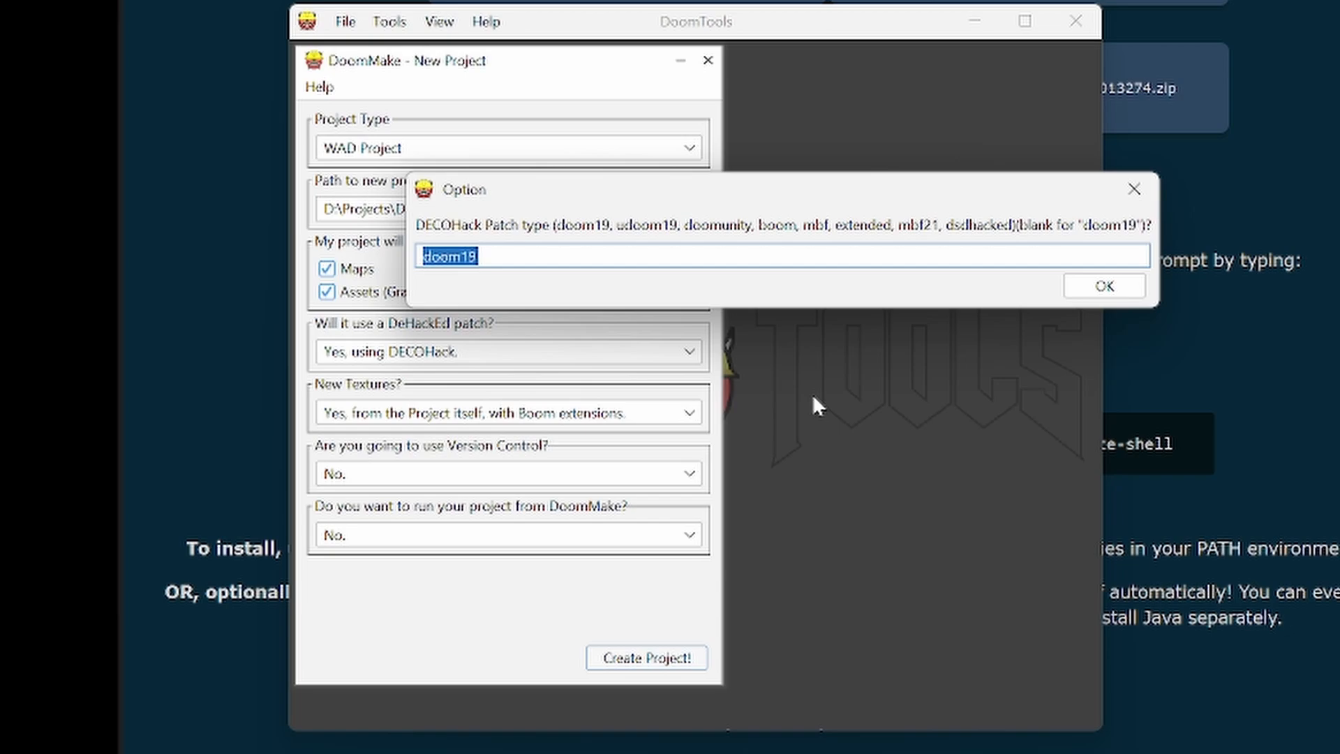
# - Set the DECOHack patch type to mbf21 and finish creating the project without opening it
pyautogui.write('mbf21')
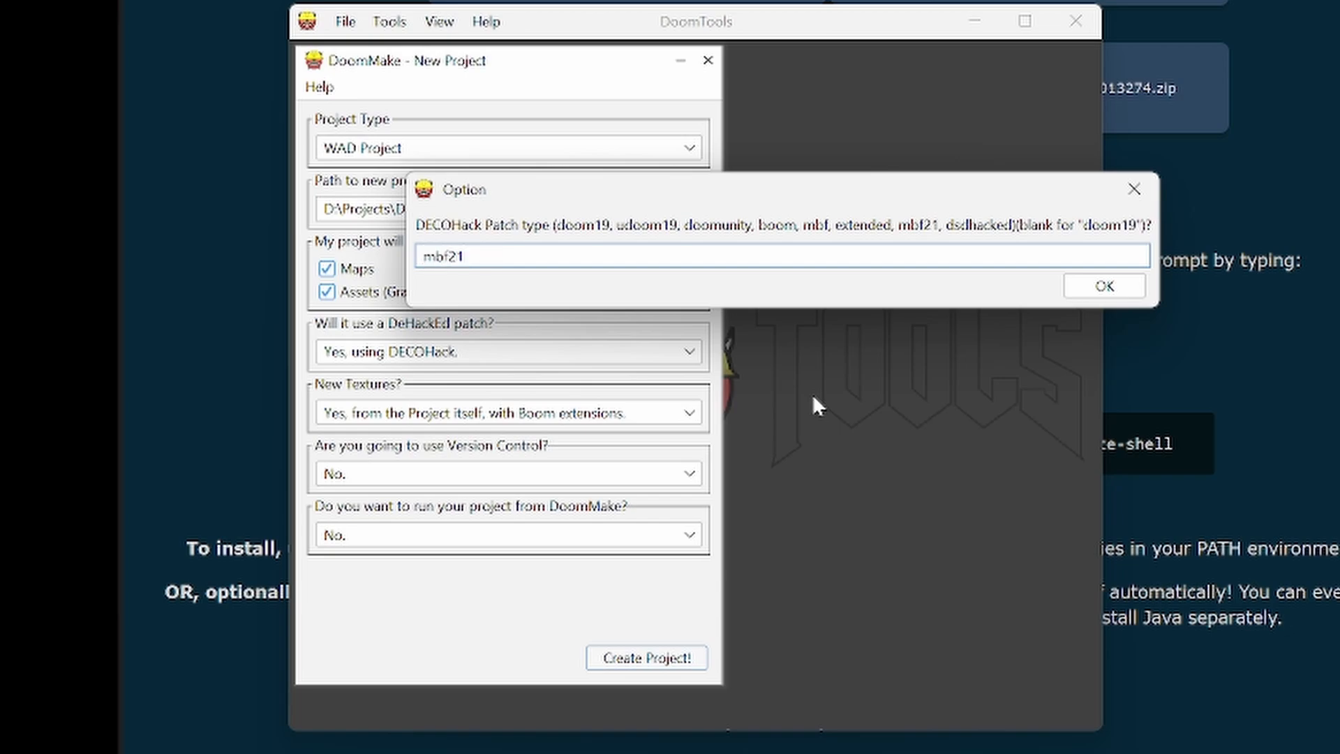
pyautogui.click(1121, 289)
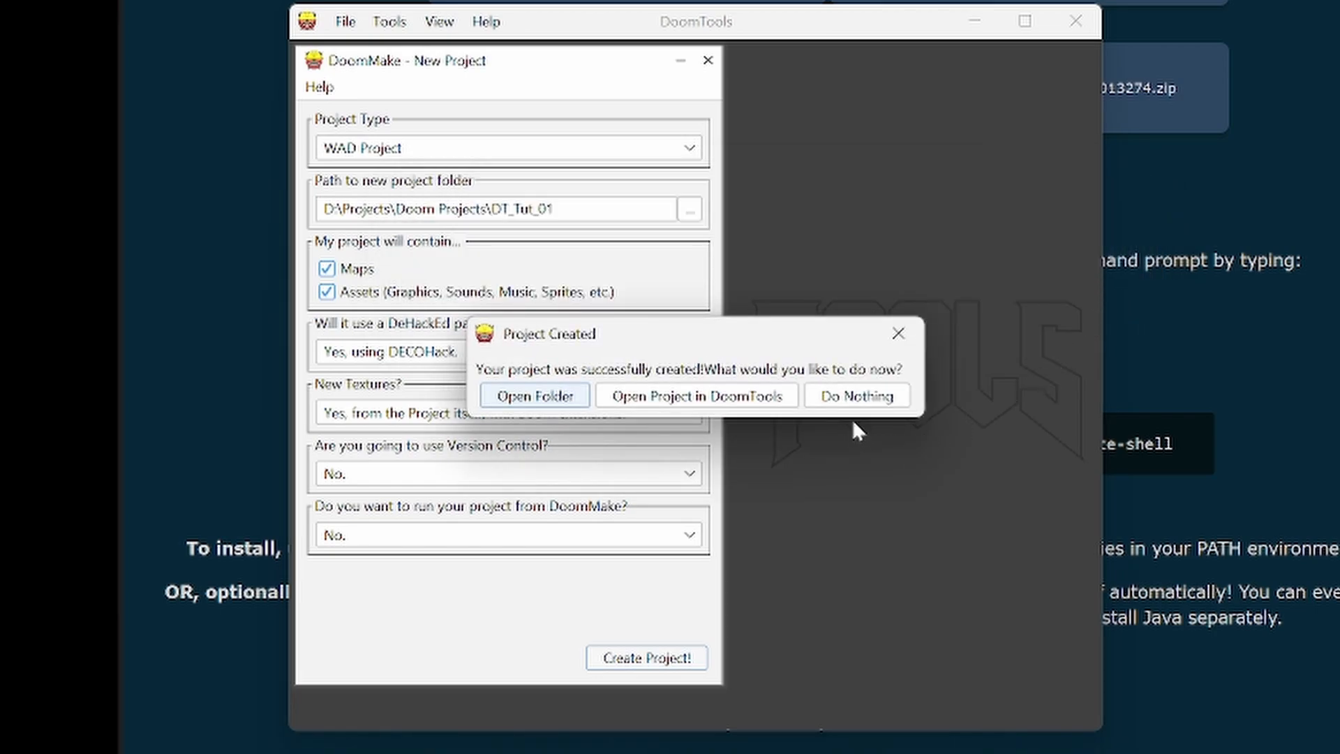
pyautogui.click(858, 396)
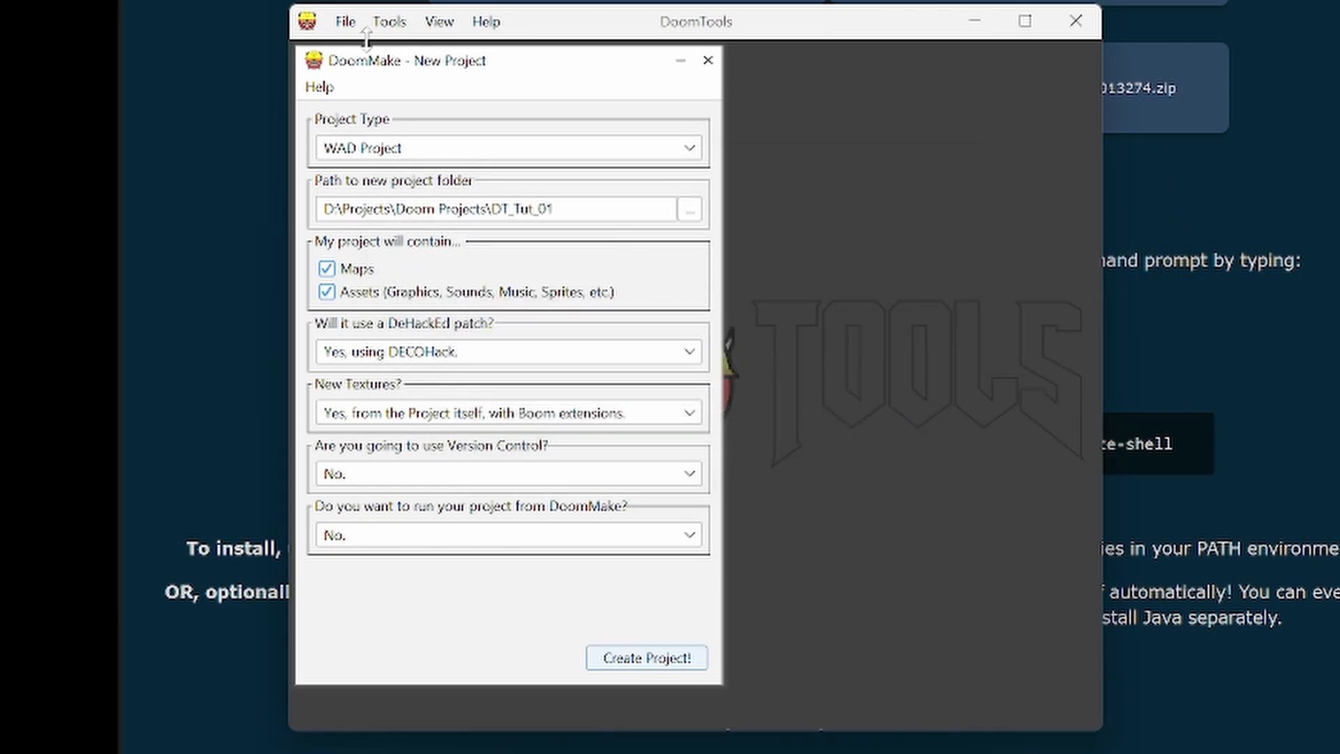
# - Save the DoomTools workspace as DT_Tut_01 in the D:\Projects\Doom Projects\DT_Tut_01 folder
pyautogui.click(343, 23)
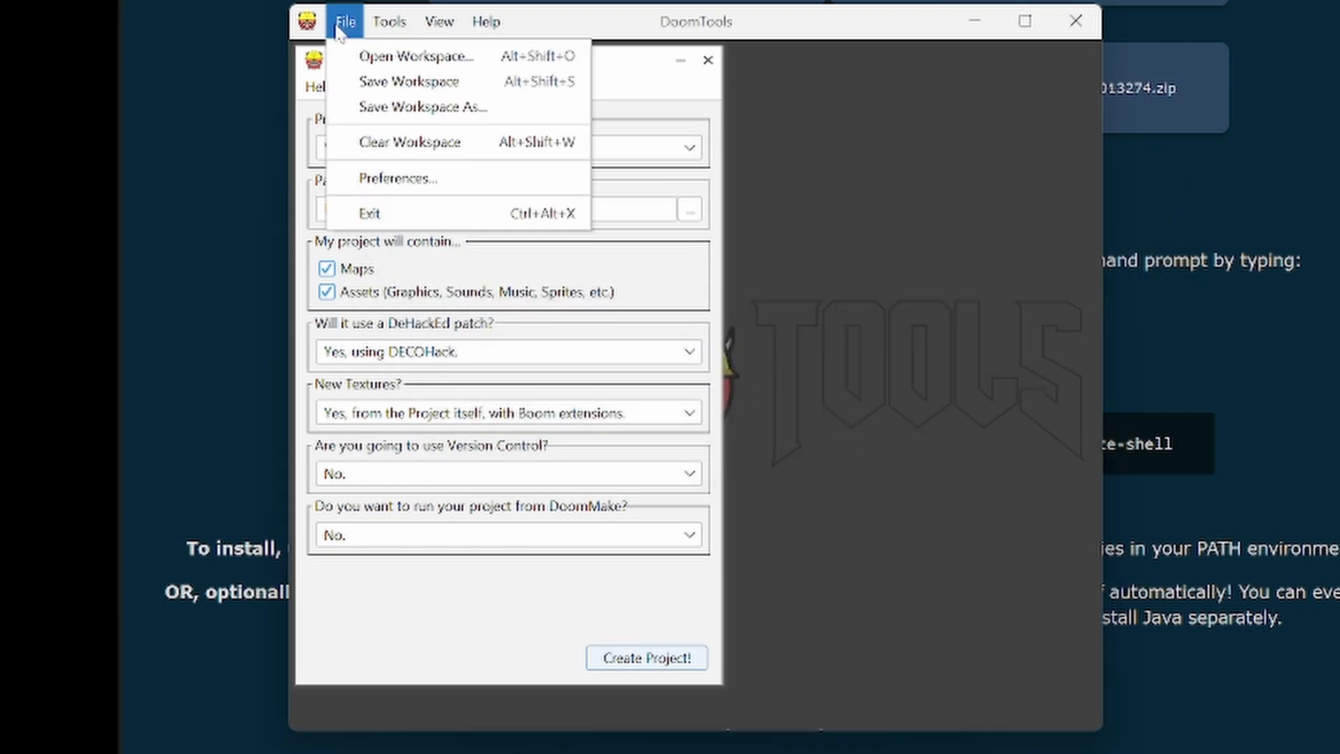
pyautogui.click(377, 106)
pyautogui.click(640, 234)
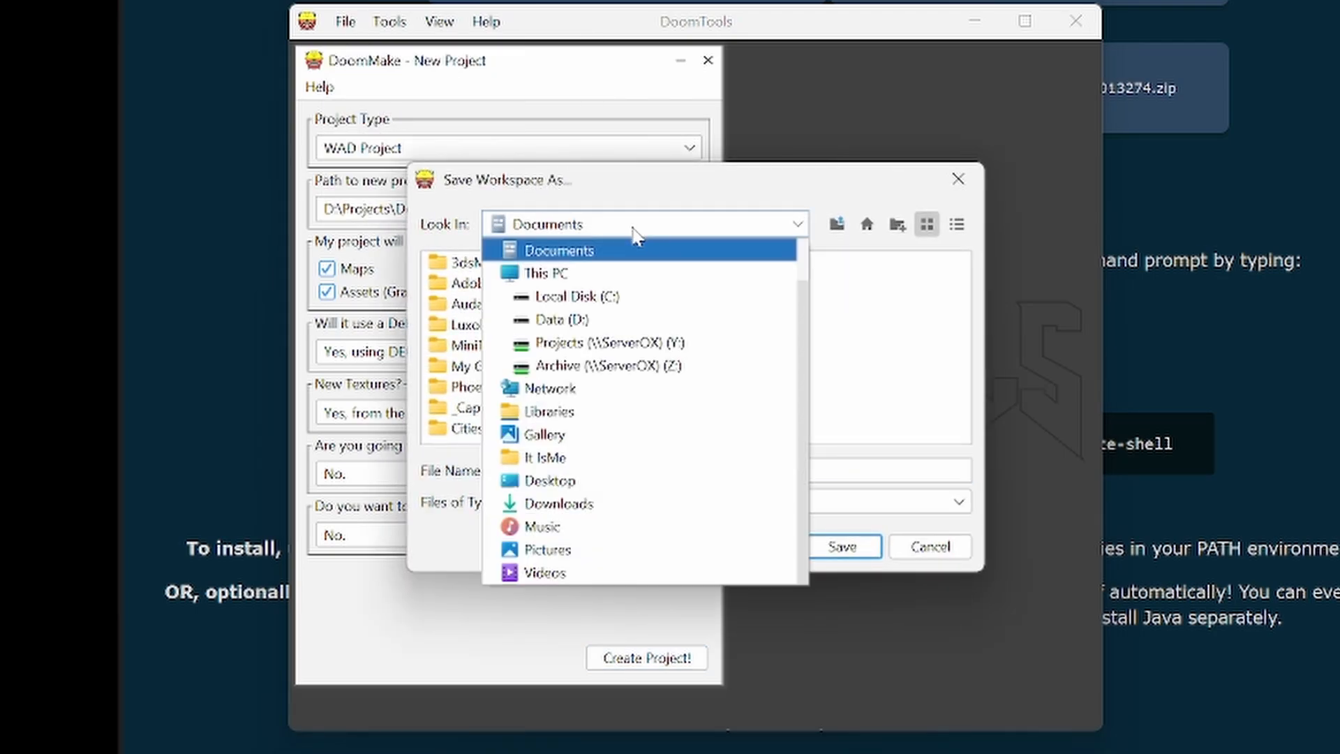
pyautogui.click(646, 317)
pyautogui.doubleClick(475, 306)
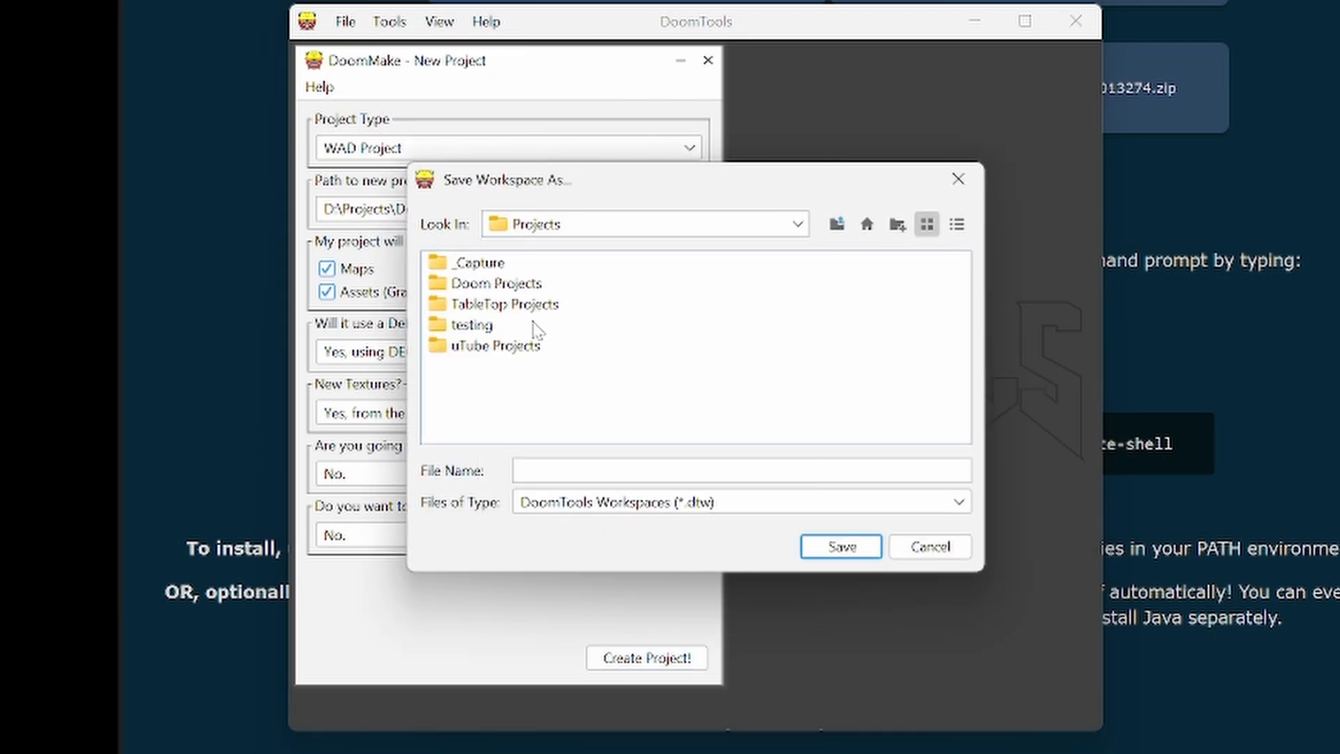
pyautogui.doubleClick(517, 287)
pyautogui.doubleClick(490, 288)
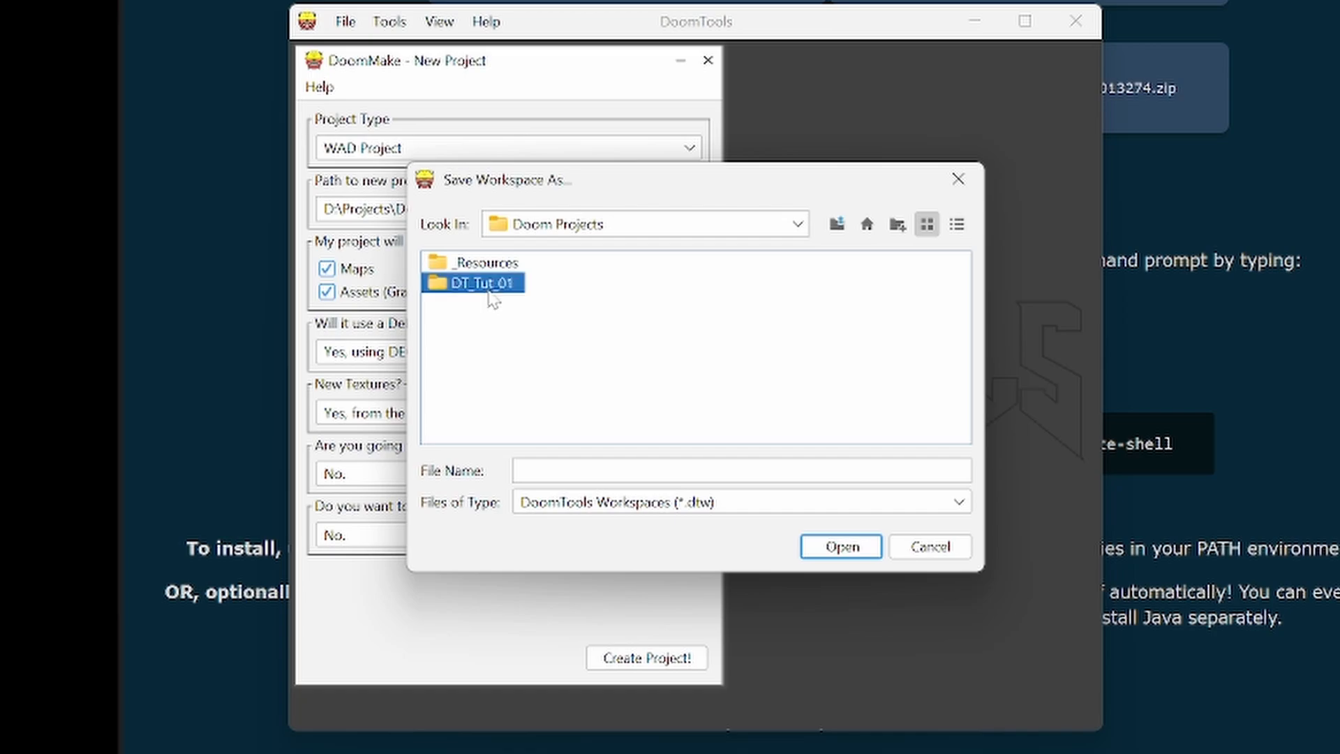
pyautogui.click(628, 471)
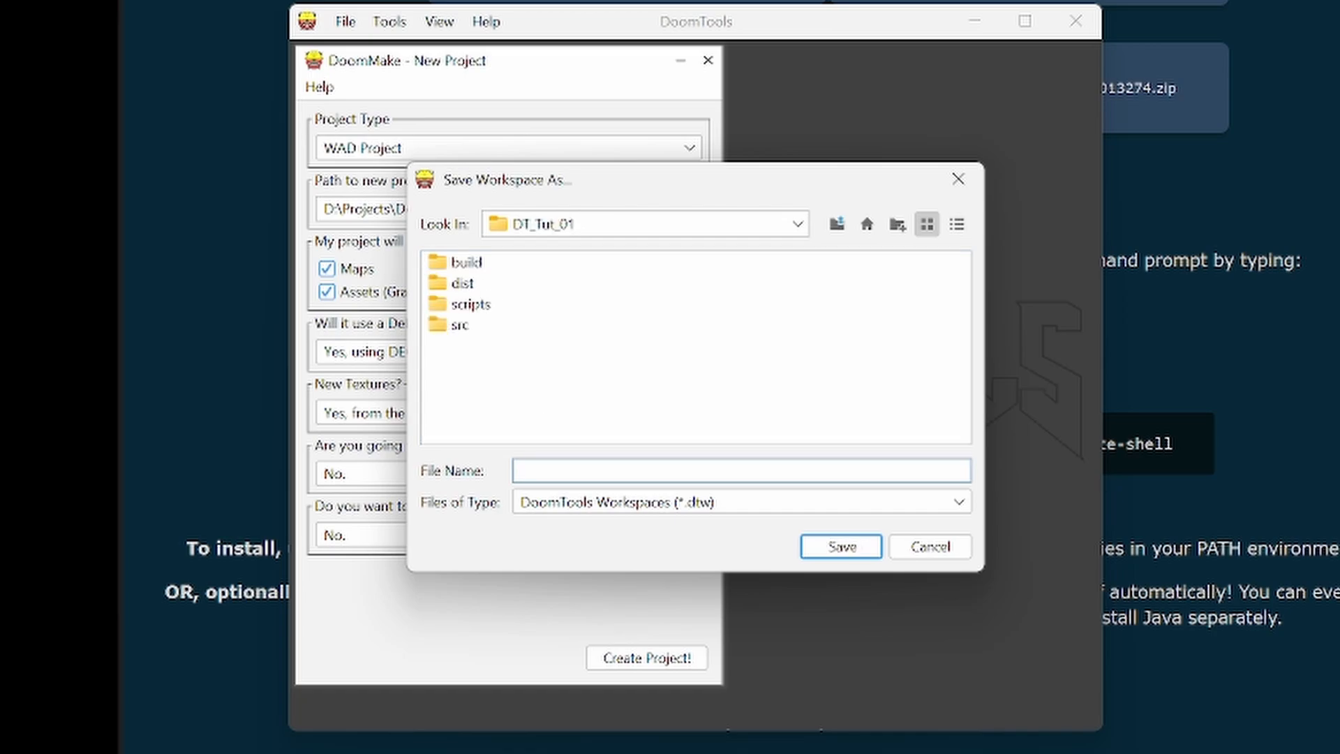
pyautogui.write('d')
pyautogui.press('BackSpace')
pyautogui.write('DT_Tut_01')
pyautogui.click(821, 551)
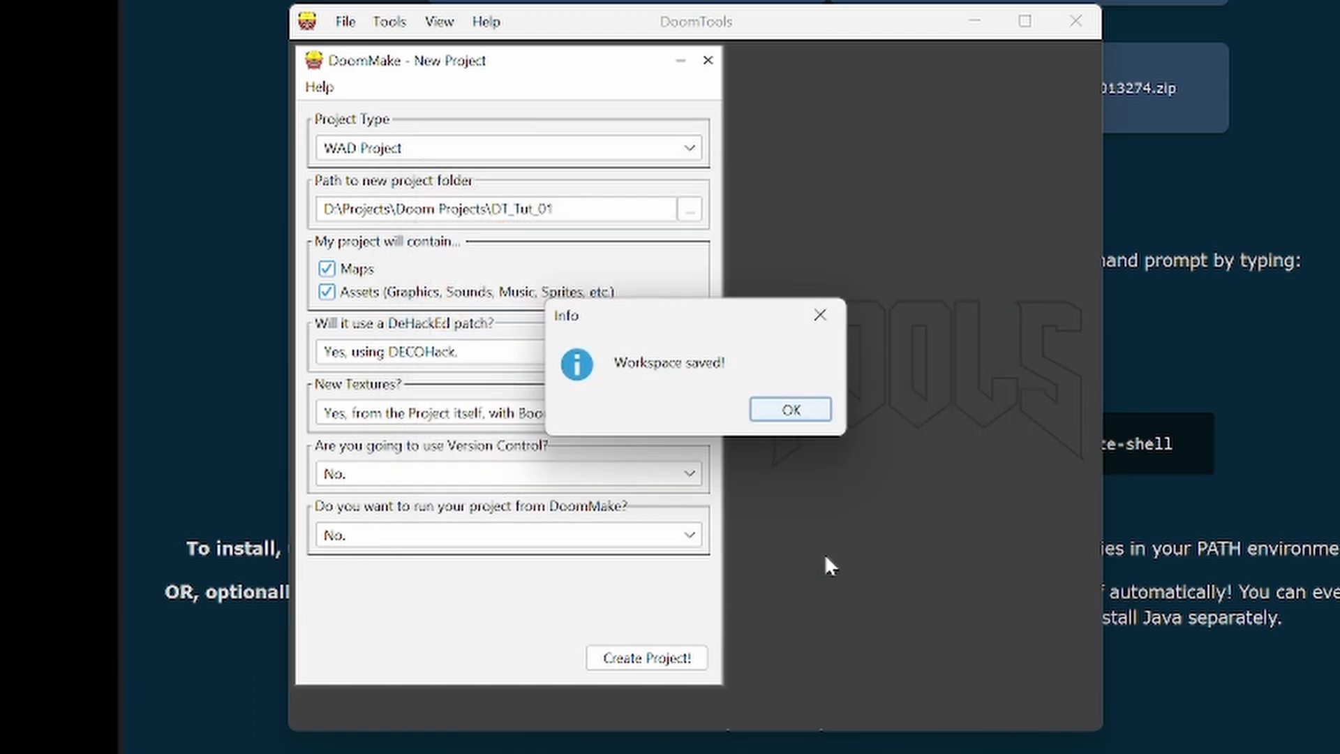
# - Dismiss the workspace save notice and quit DoomTools
pyautogui.click(796, 415)
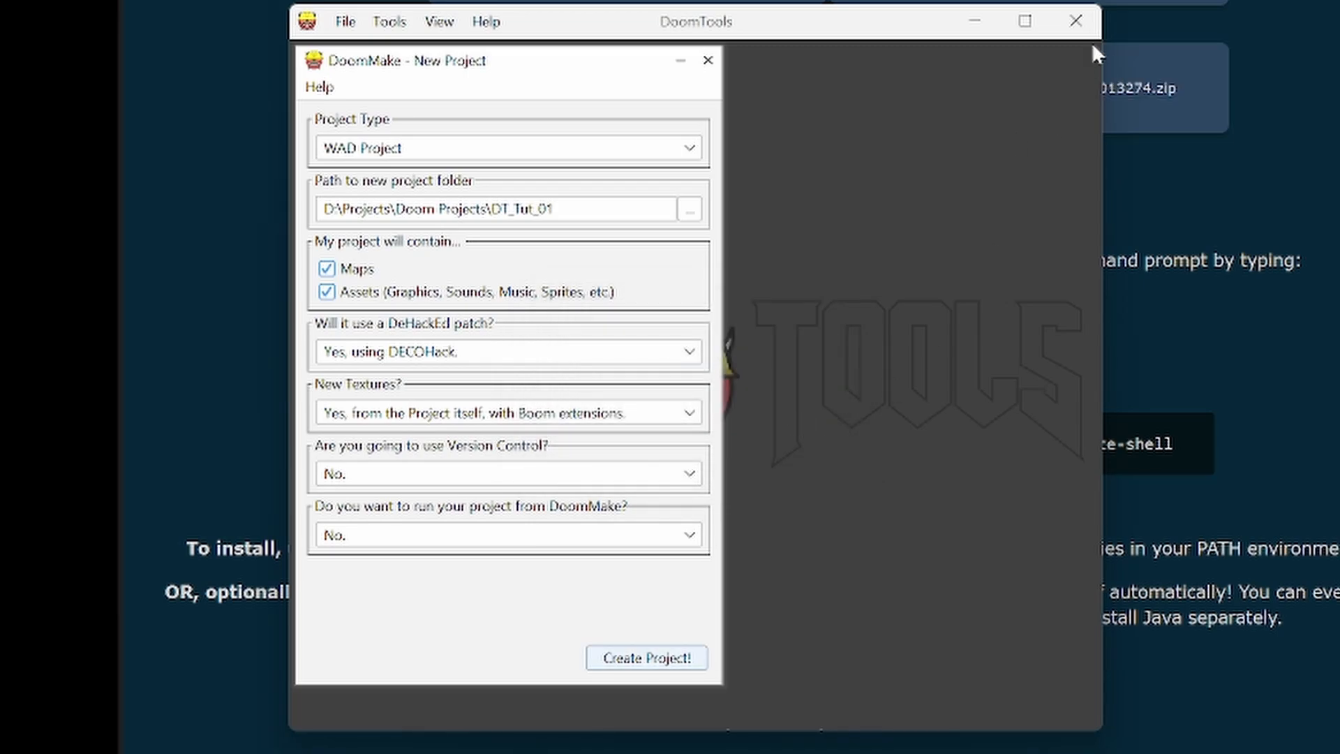
pyautogui.click(1059, 23)
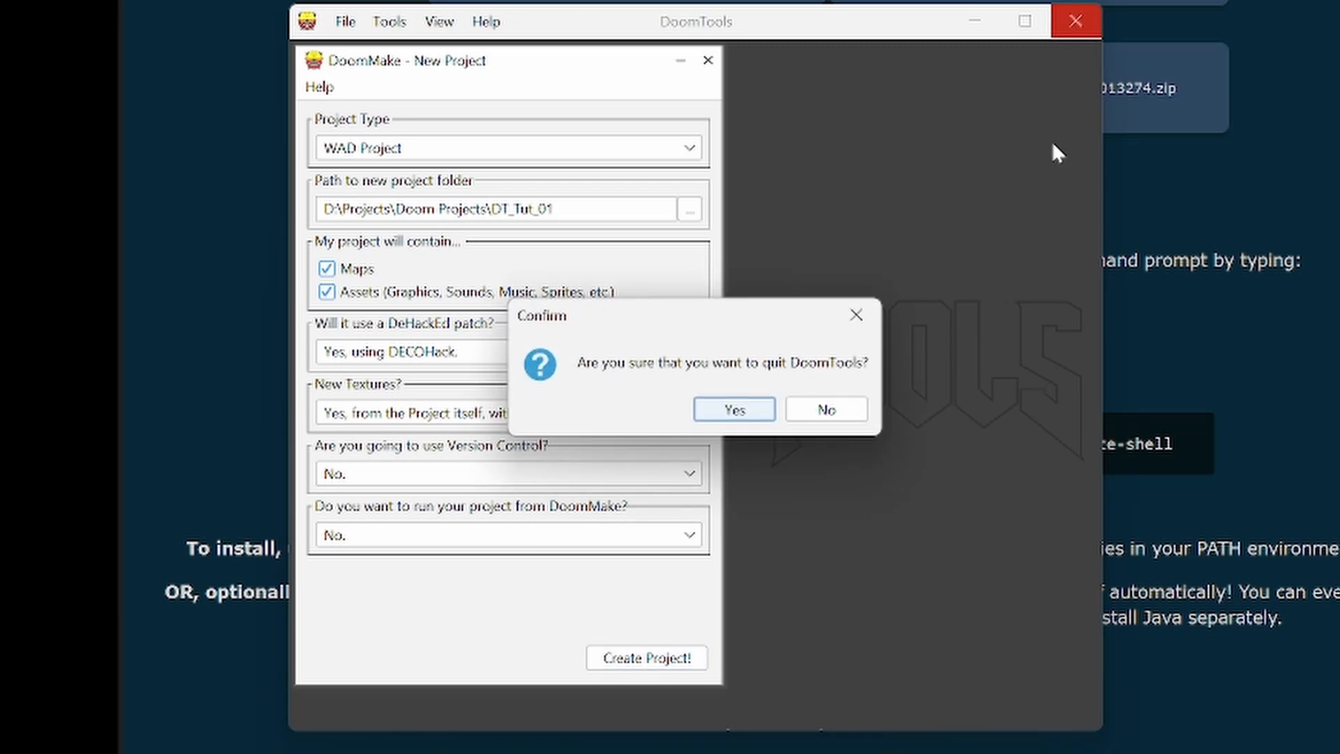
pyautogui.click(735, 408)
# - Switch to Total Commander and open the DT_Tut_01 project folder inside Doom Projects
pyautogui.hotkey('alt', 'Tab')
pyautogui.press('Tab')
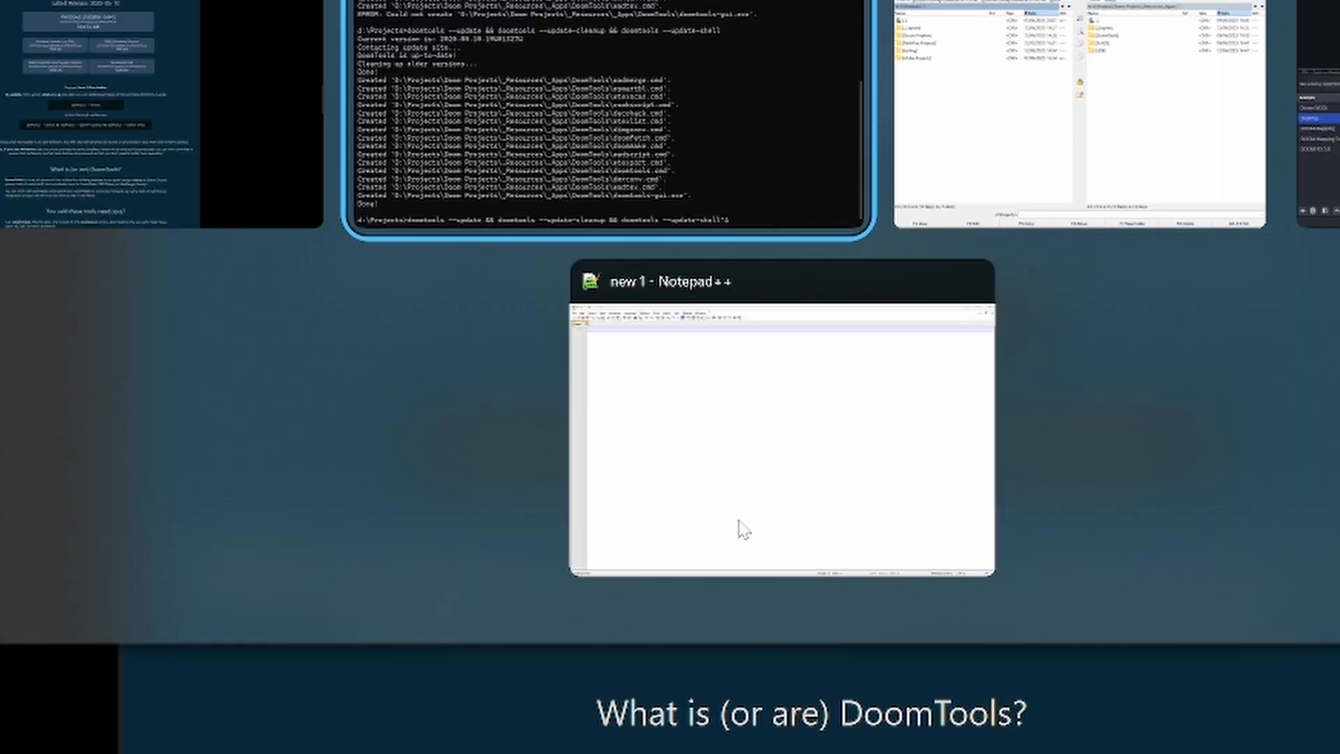
pyautogui.press('Tab')
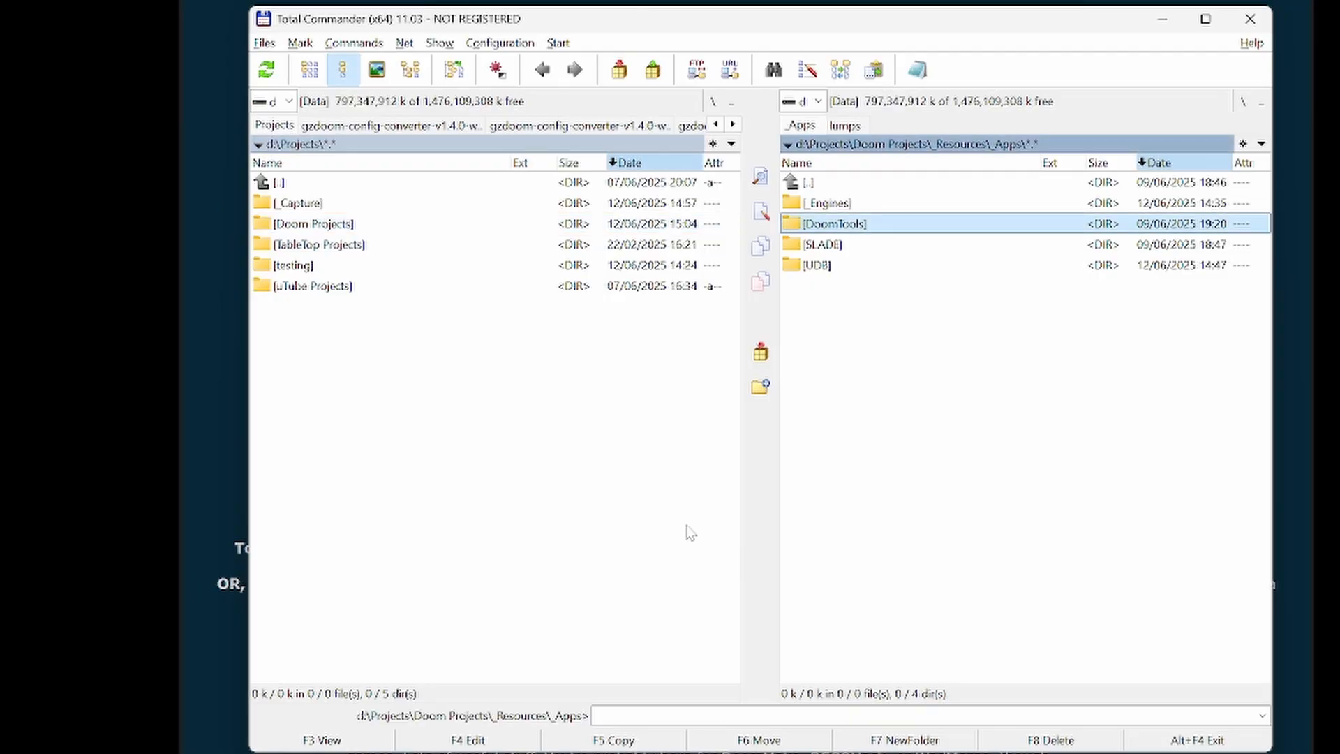
pyautogui.press('BackSpace')
pyautogui.press('BackSpace')
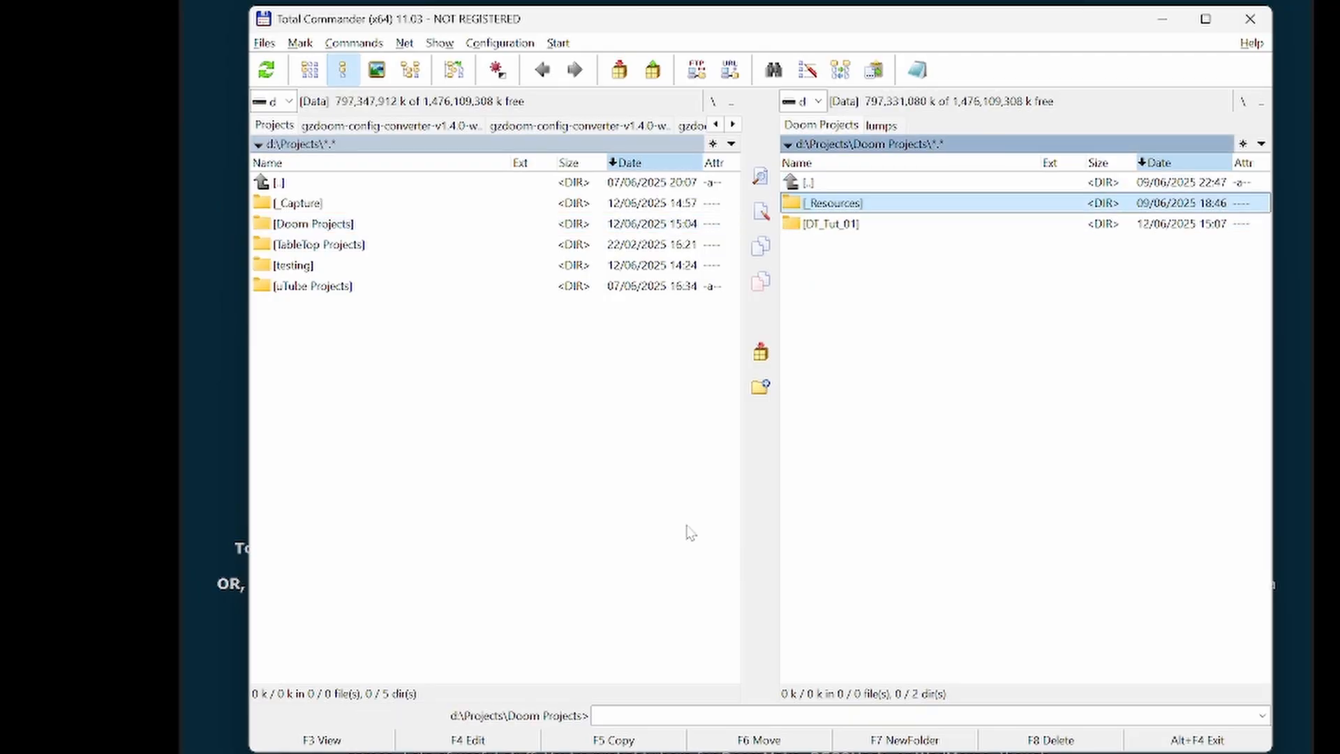
pyautogui.press('Down')
pyautogui.press('Return')
pyautogui.press('Down')
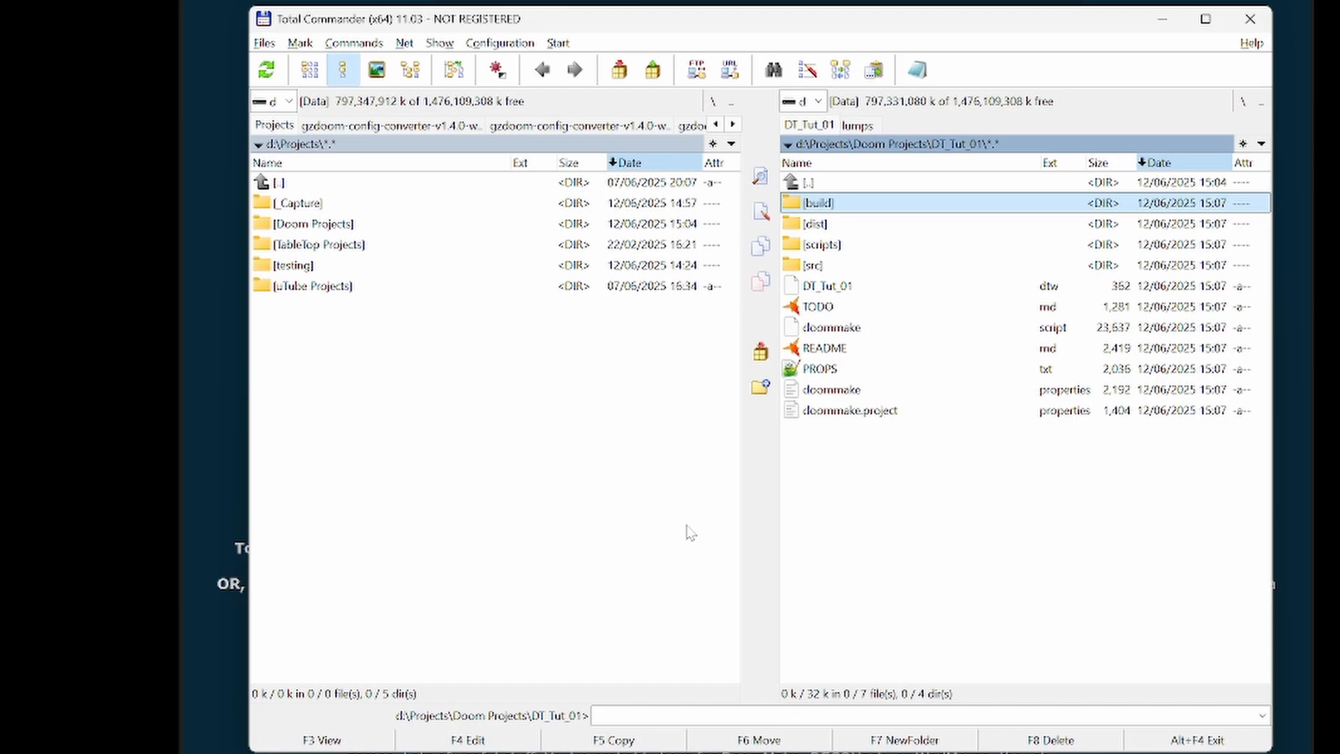
# - Examine the contents of the project's build, dist and scripts folders
pyautogui.press('Return')
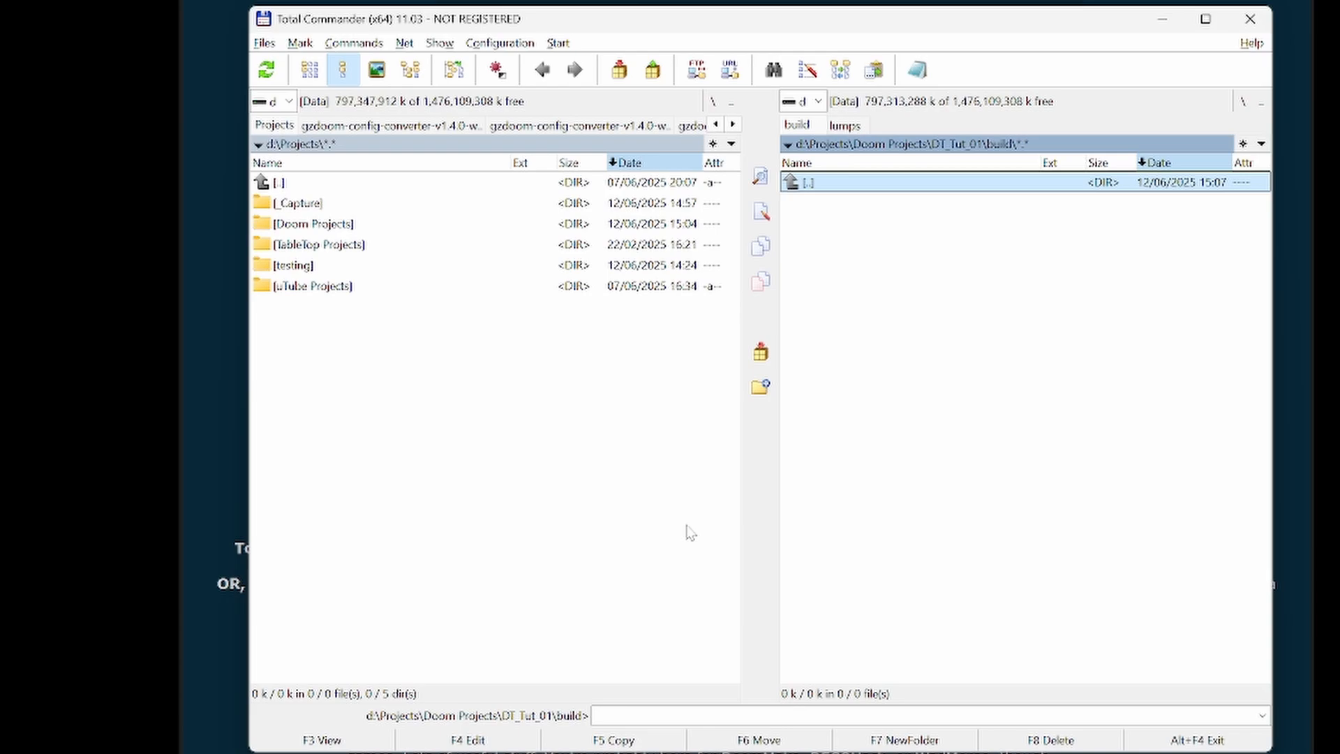
pyautogui.press('BackSpace')
pyautogui.press('Down')
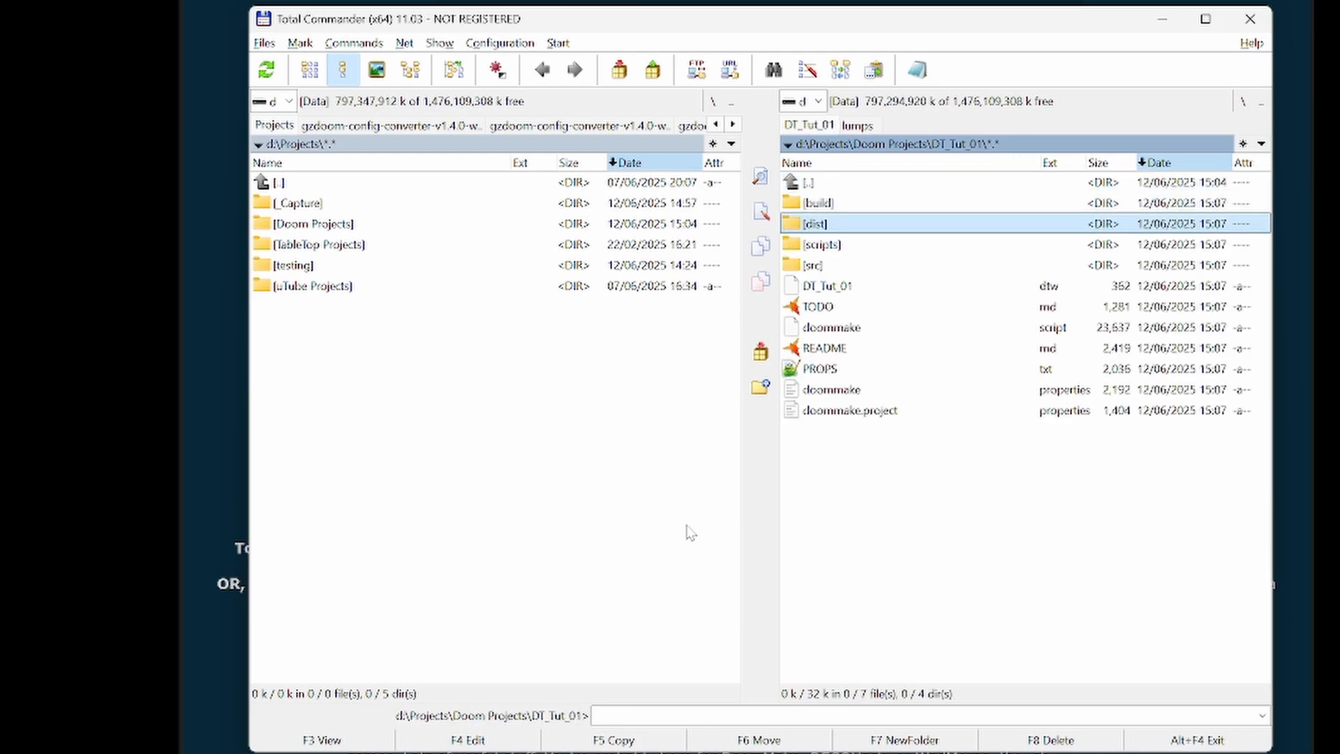
pyautogui.press('Return')
pyautogui.press('BackSpace')
pyautogui.press('Down')
pyautogui.press('Return')
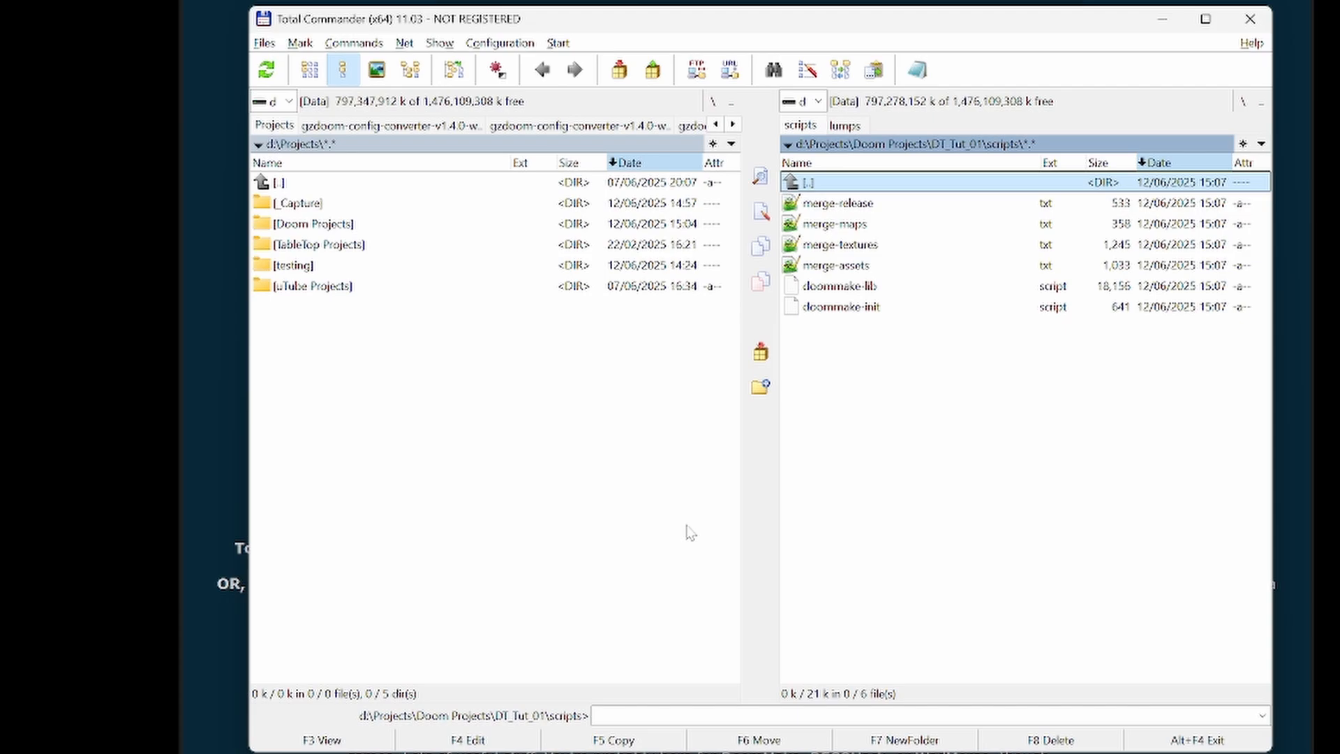
pyautogui.press('BackSpace')
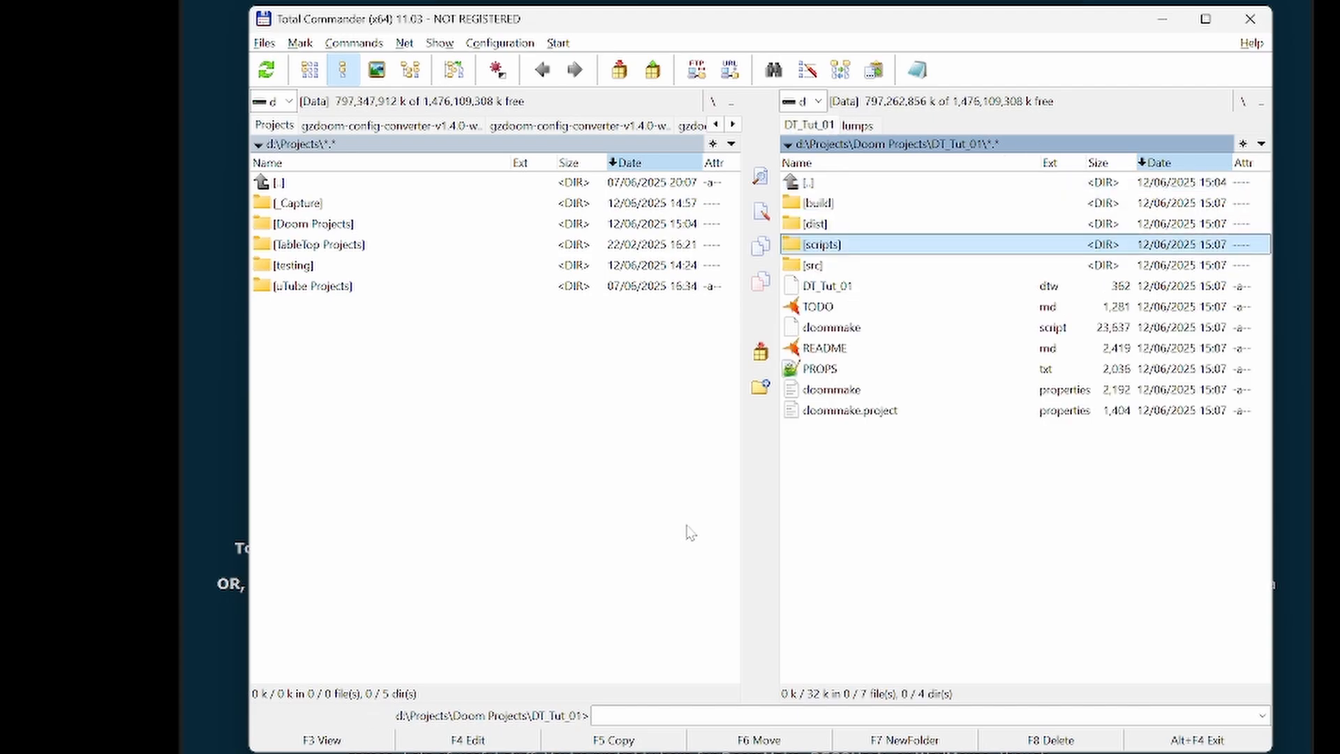
pyautogui.press('Down')
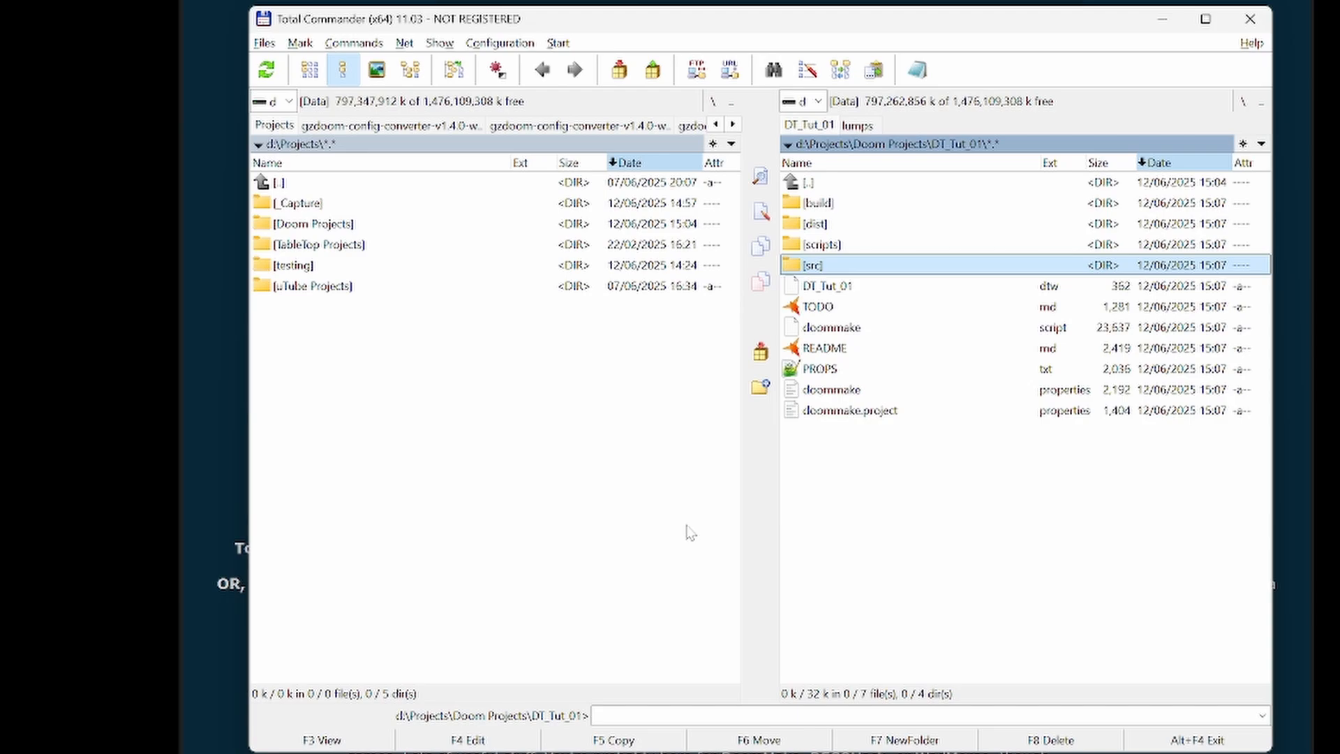
# - Examine the project's src folder and the subfolders of its assets folder
pyautogui.press('Return')
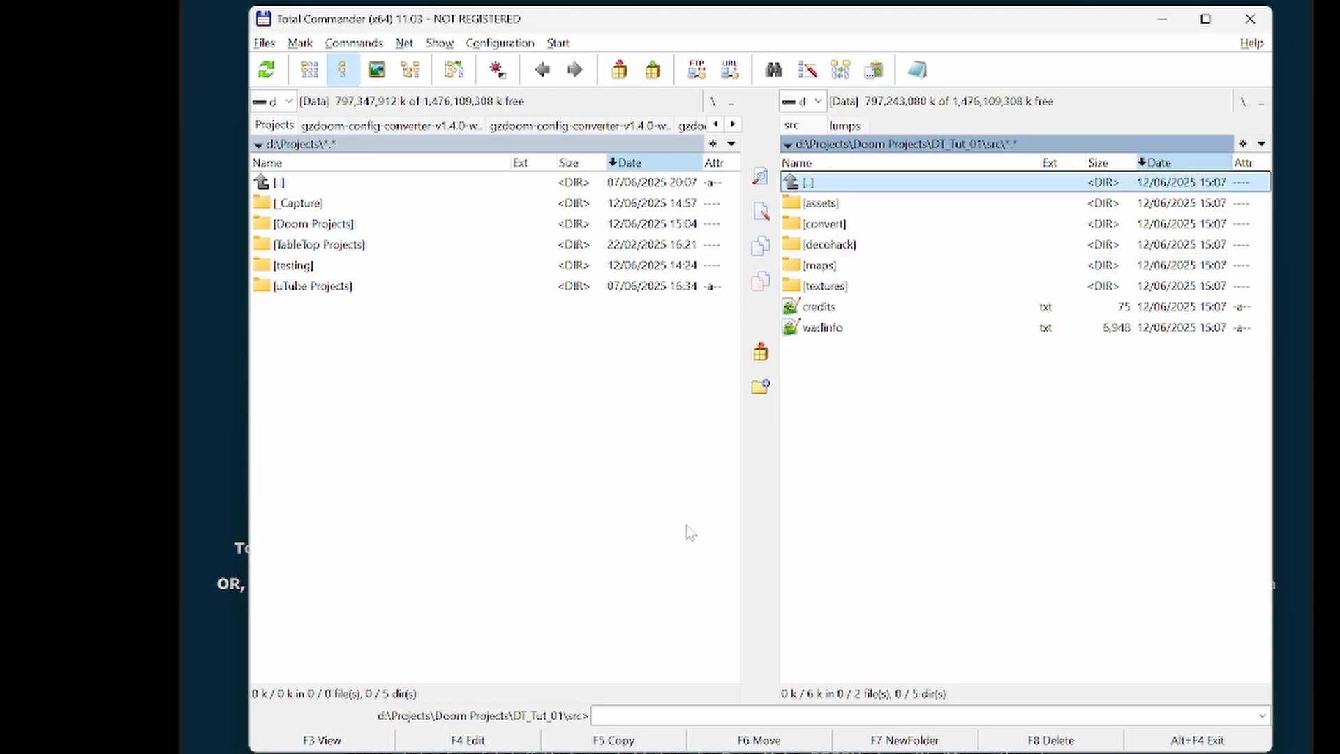
pyautogui.press('Down')
pyautogui.press('Return')
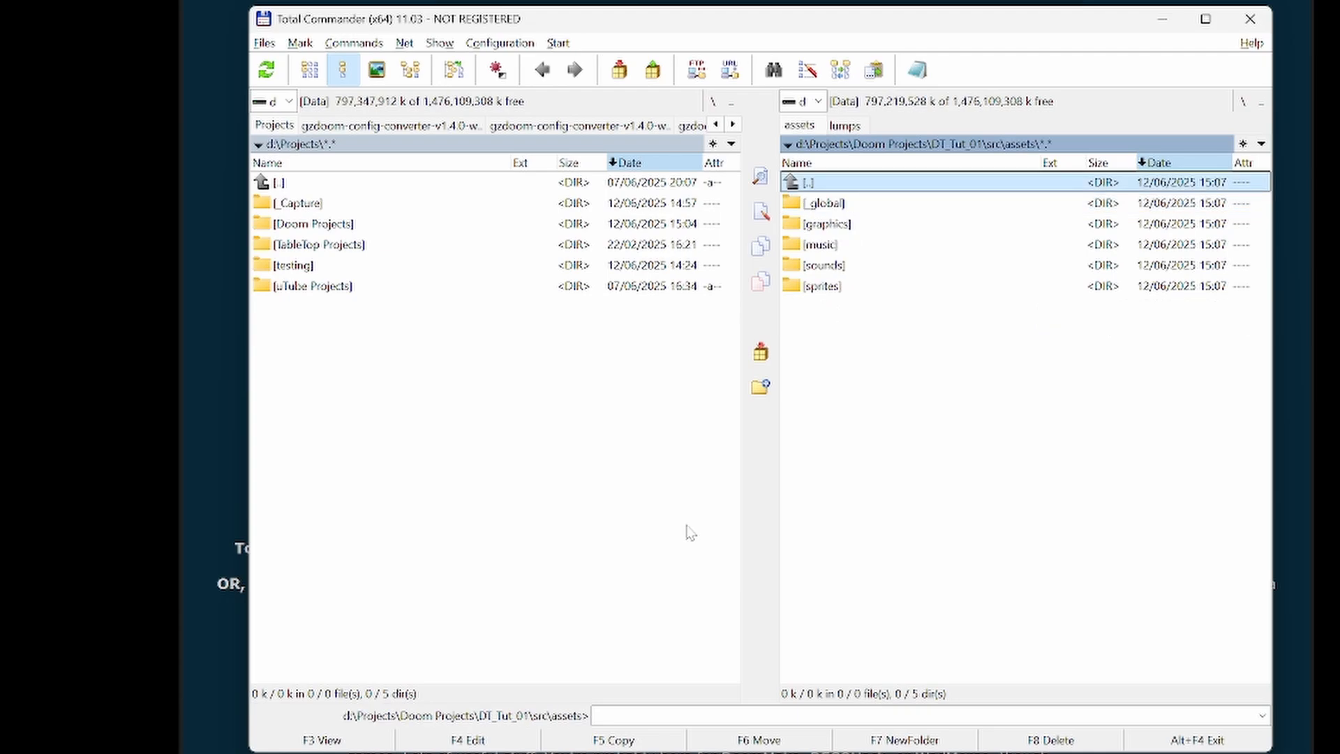
pyautogui.press('Down')
# - Look inside the decohack and maps folders of the project's src folder
pyautogui.press('Down')
pyautogui.press('Down')
pyautogui.press('Down')
pyautogui.press('Up')
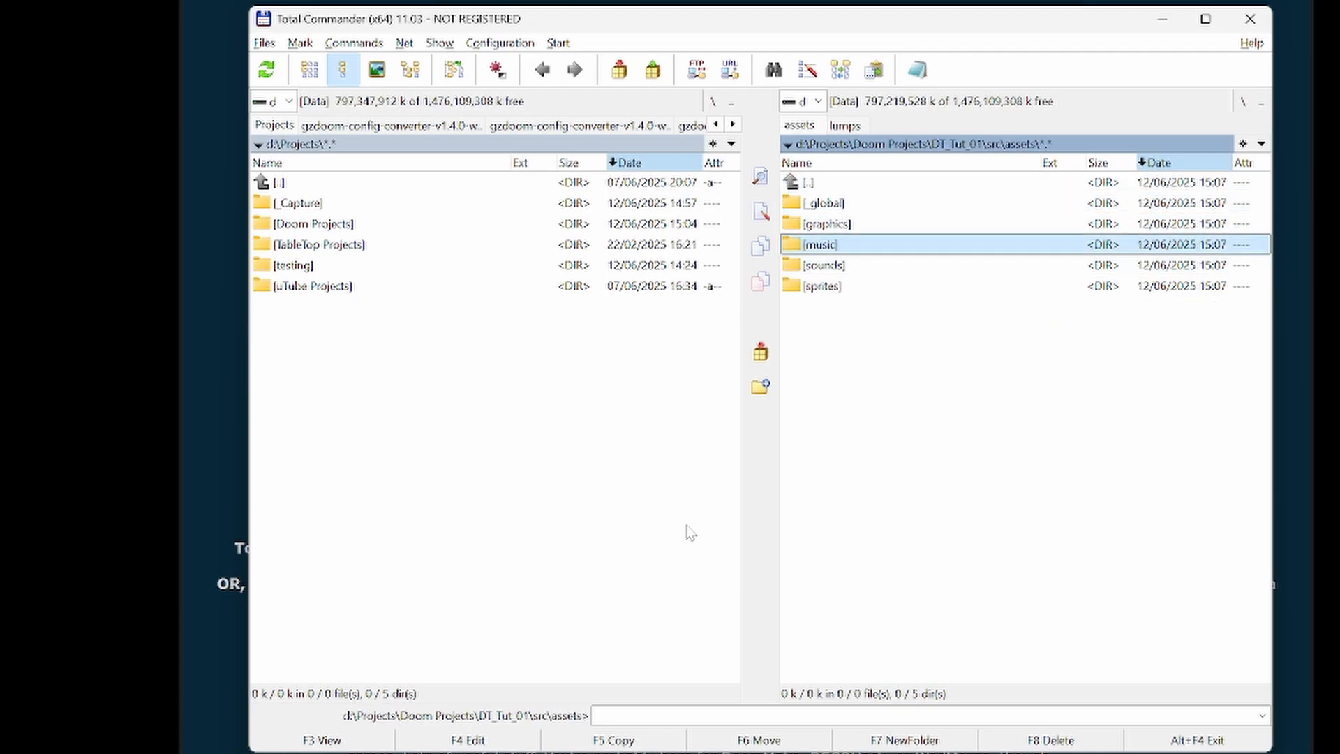
pyautogui.press('Up')
pyautogui.press('Up')
pyautogui.press('Up')
pyautogui.press('Return')
pyautogui.press('Down')
pyautogui.press('Down')
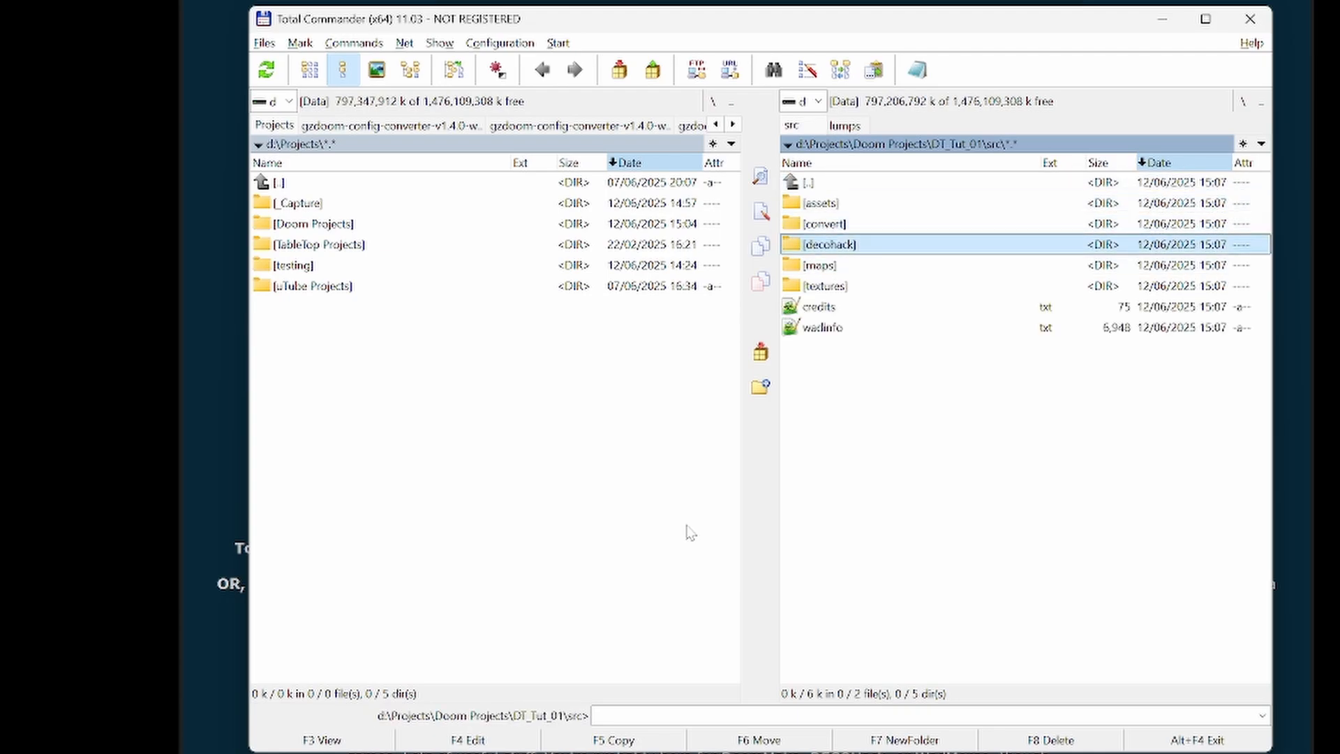
pyautogui.press('Return')
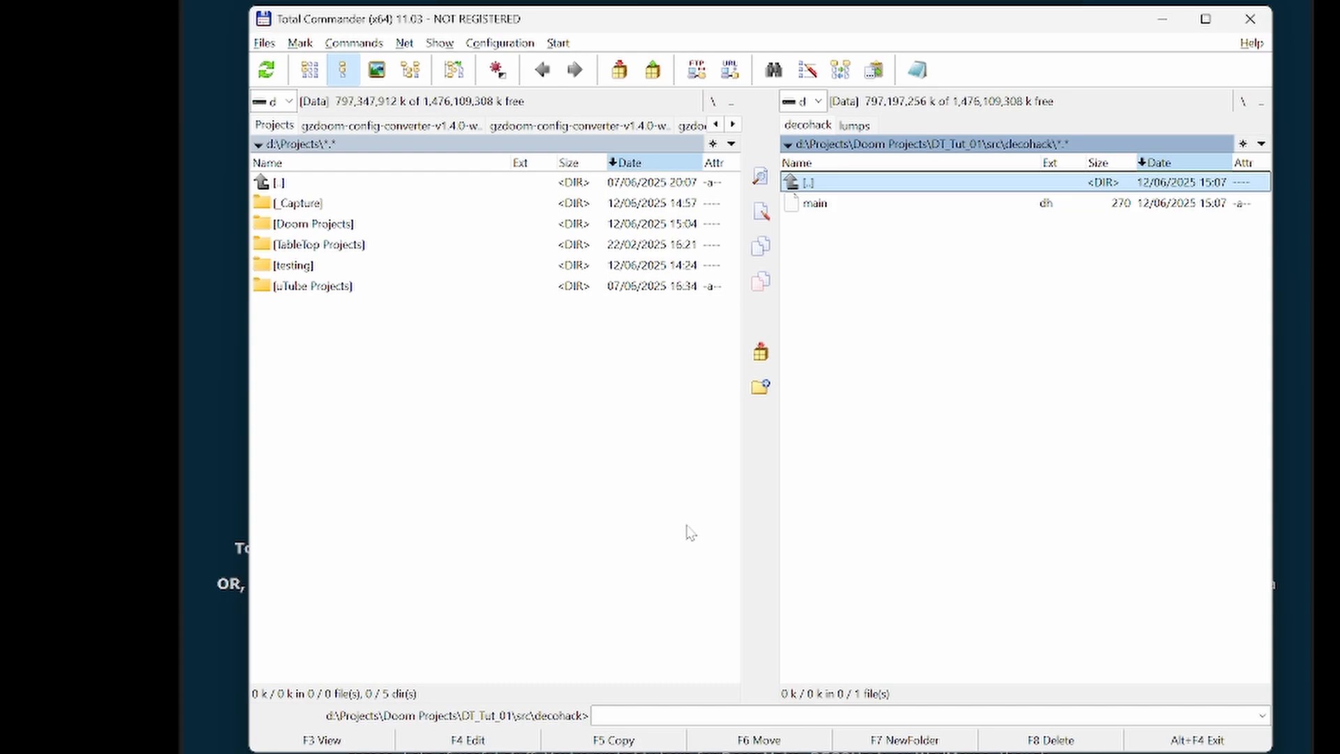
pyautogui.press('BackSpace')
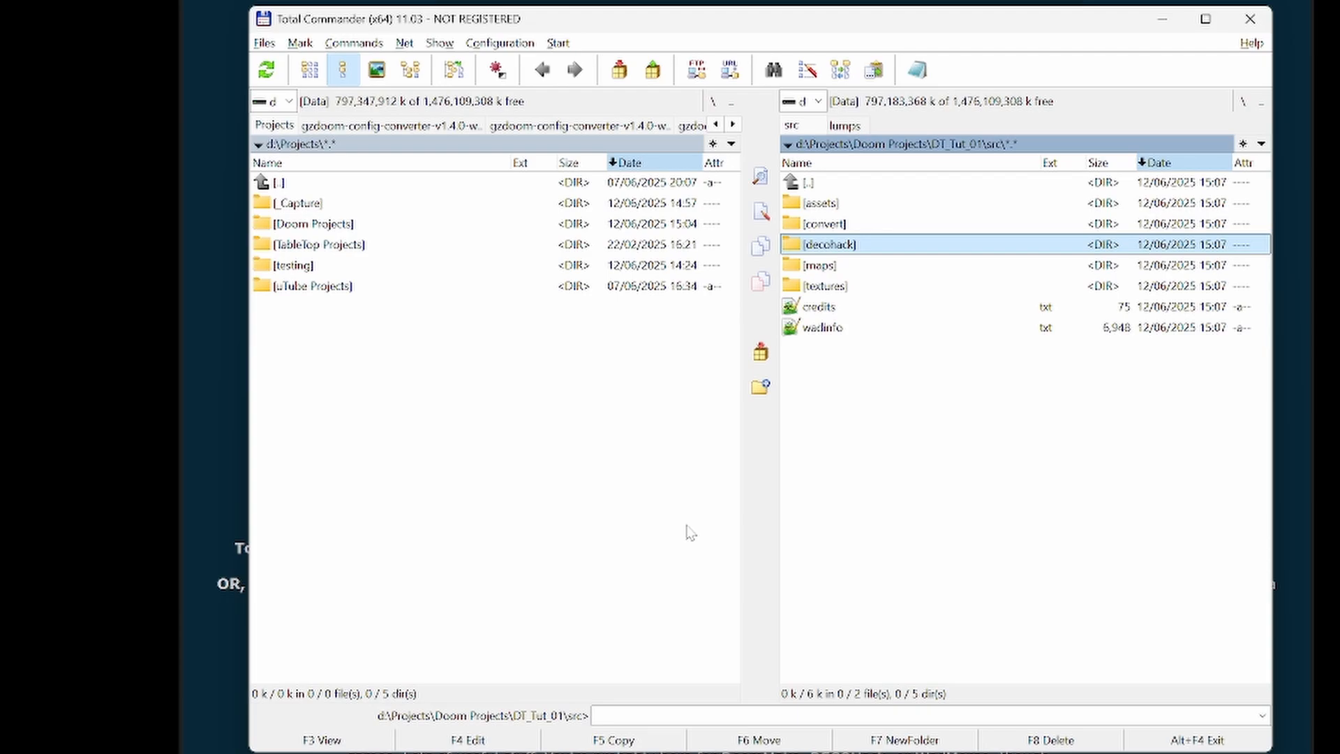
pyautogui.press('Down')
pyautogui.press('Return')
pyautogui.press('BackSpace')
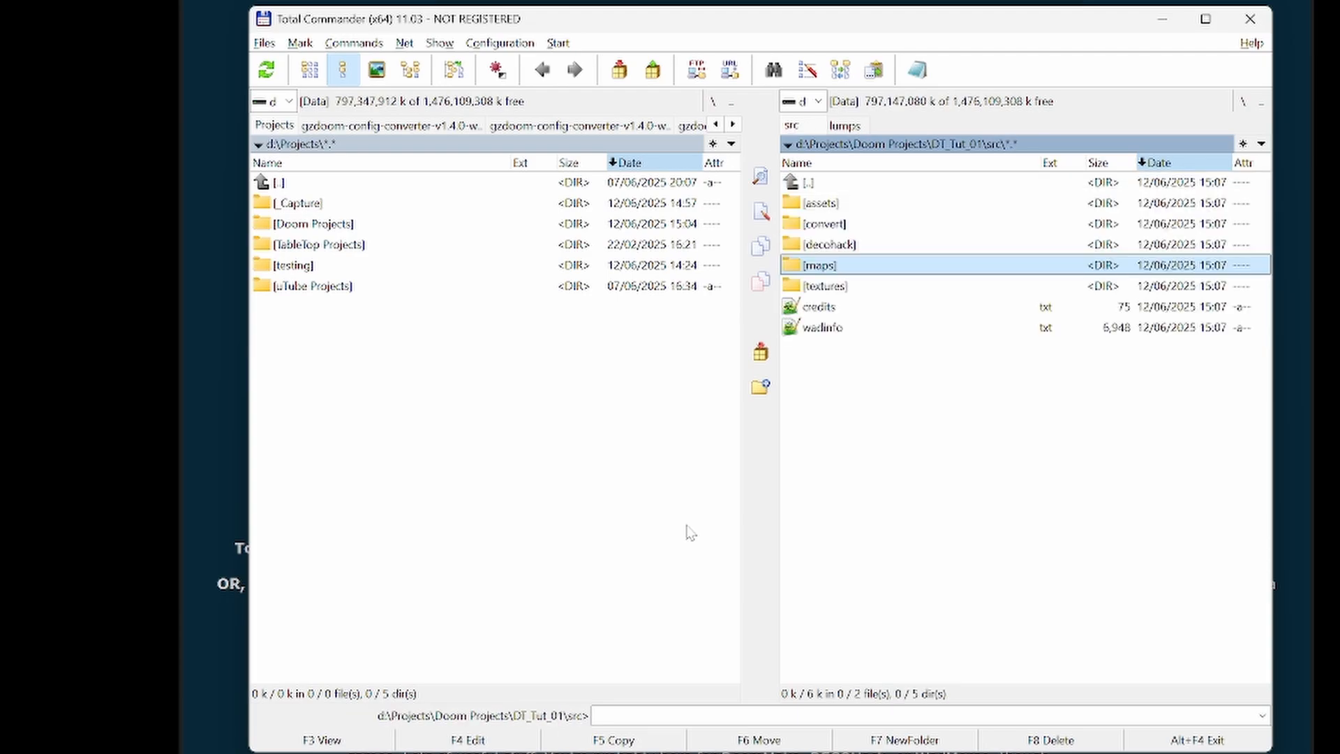
# - Examine the subfolders and files in the src textures folder
pyautogui.press('Down')
pyautogui.press('Return')
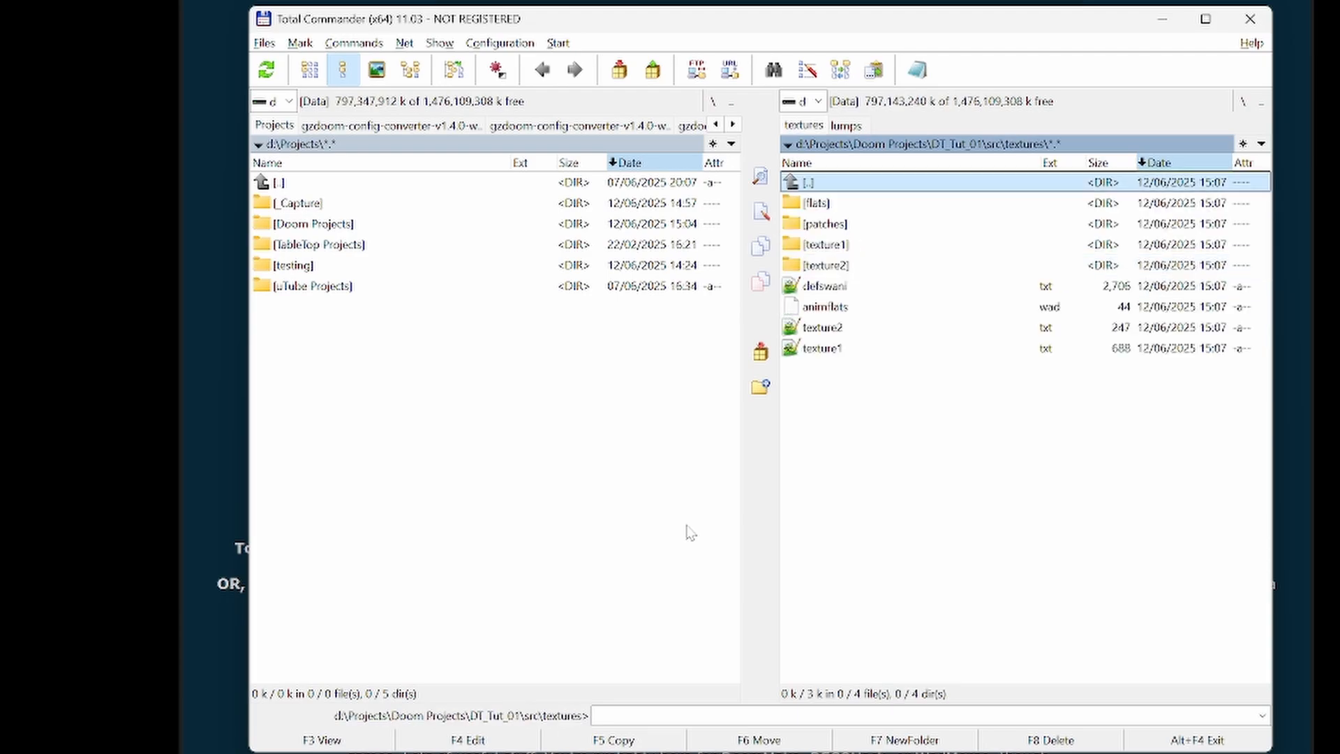
pyautogui.press('Down')
pyautogui.press('Down')
pyautogui.press('Down')
pyautogui.press('Down')
pyautogui.press('Down')
pyautogui.press('Up')
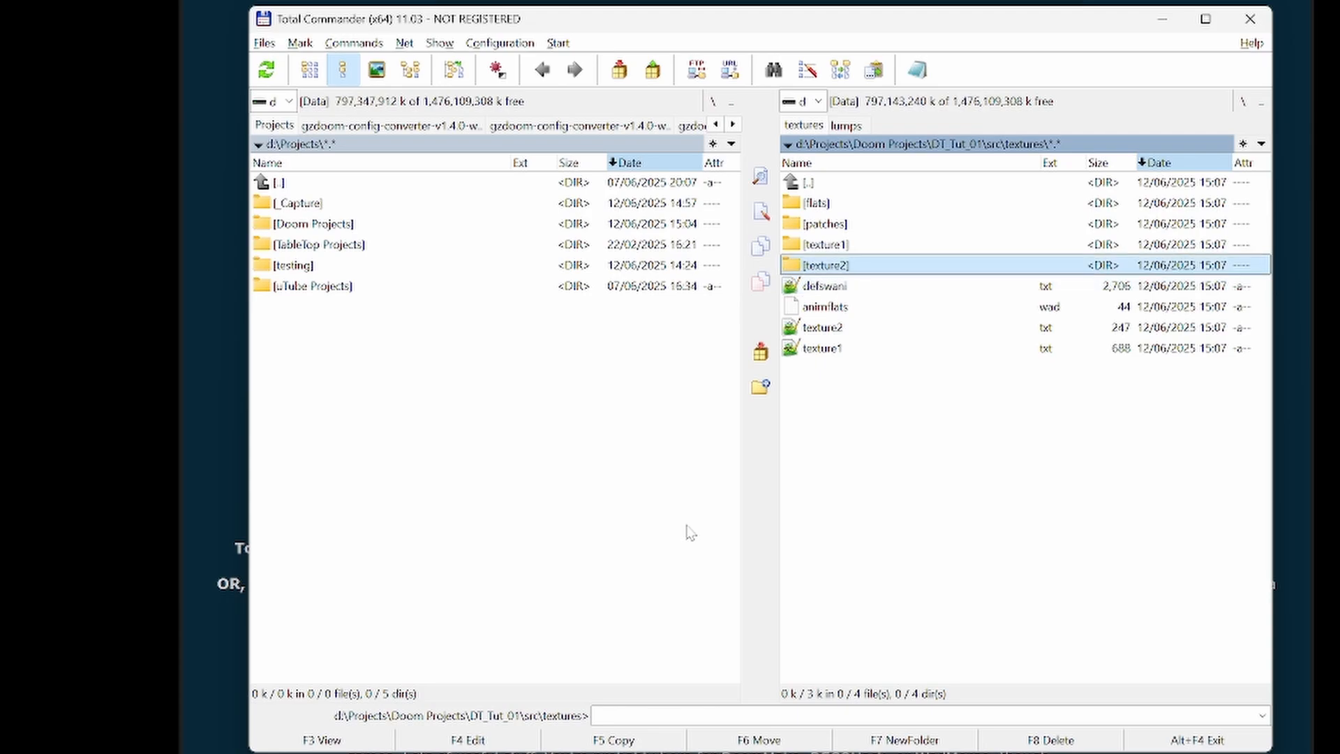
pyautogui.press('Up')
pyautogui.press('Up')
pyautogui.press('Up')
pyautogui.press('Up')
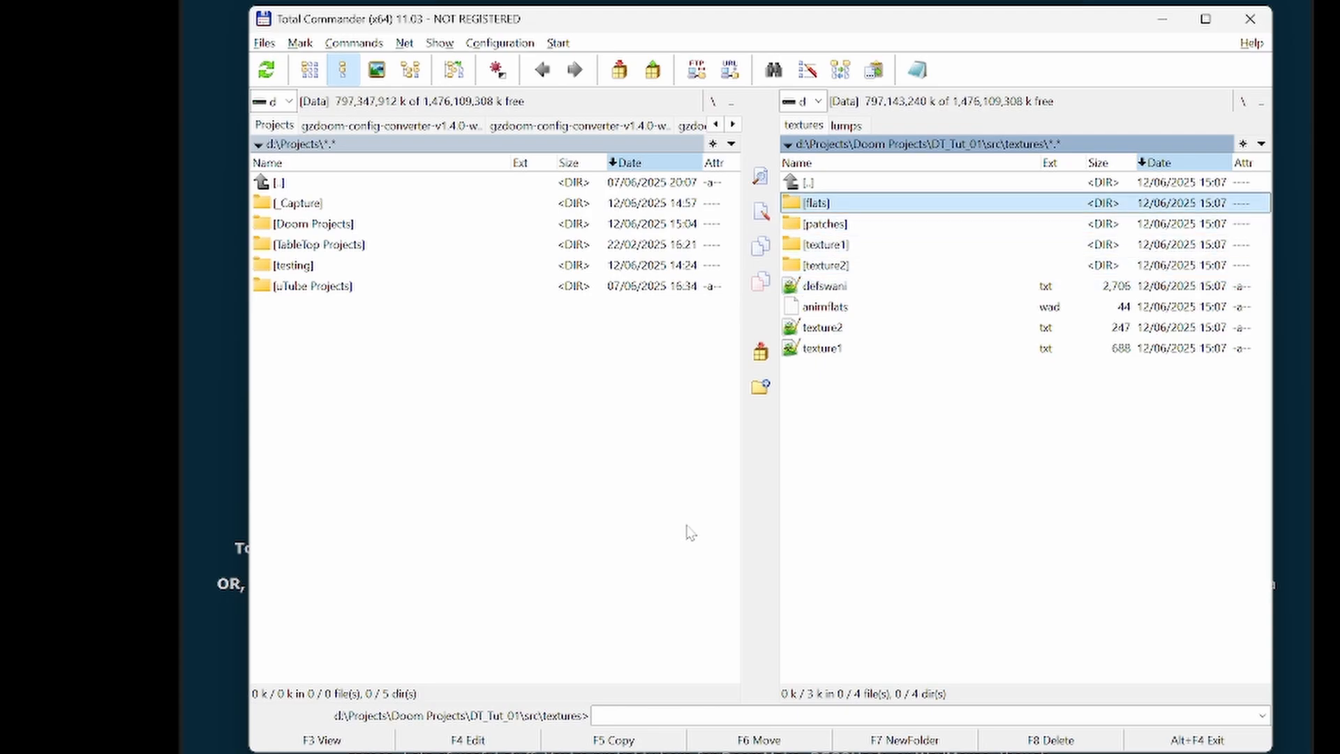
pyautogui.press('Return')
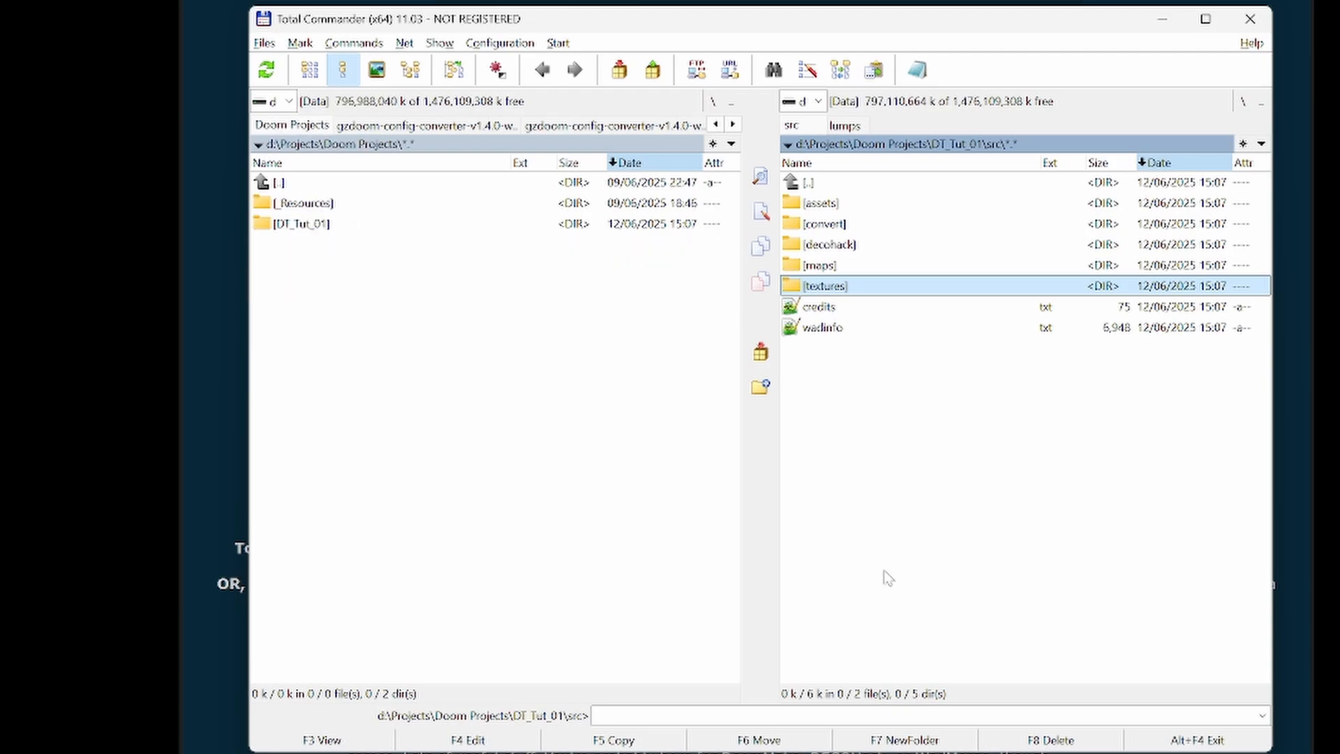
# - Create a wads folder in the project's src folder and a textures folder inside it
pyautogui.press('F7')
pyautogui.write('wads')
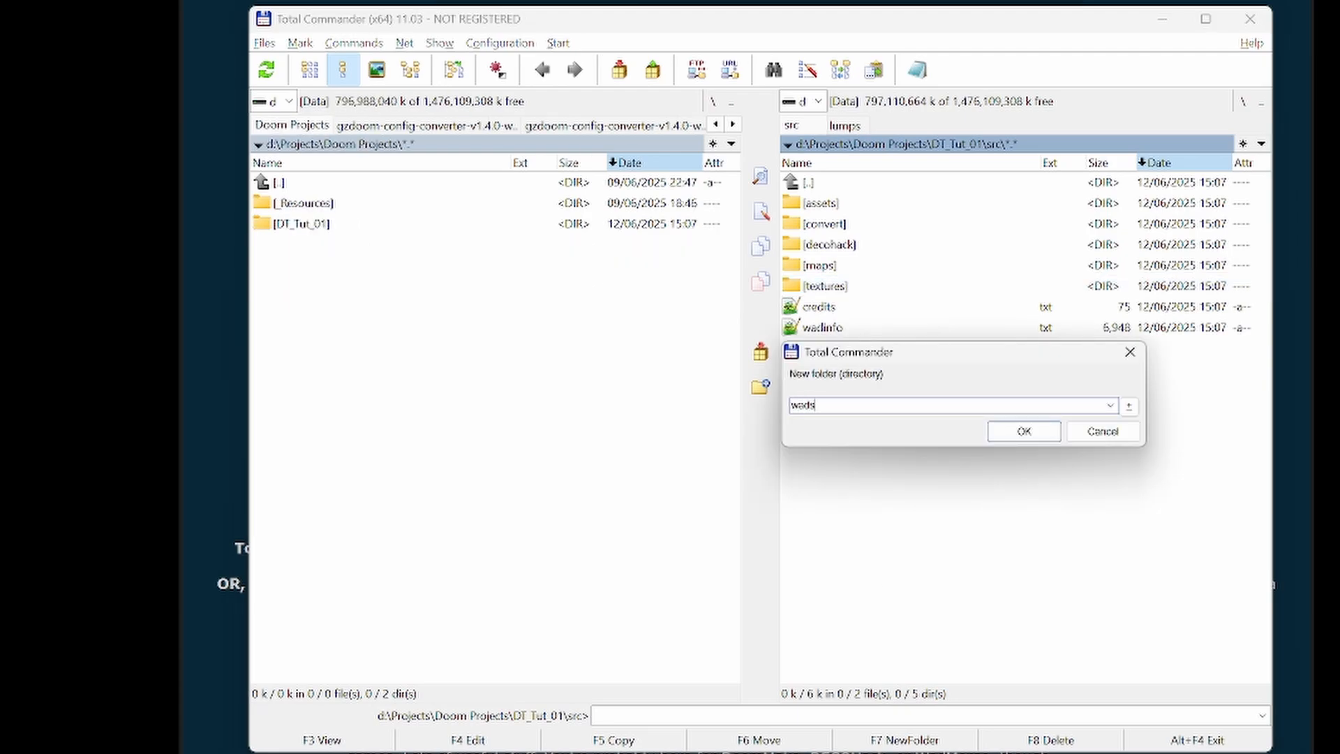
pyautogui.press('Return')
pyautogui.press('Return')
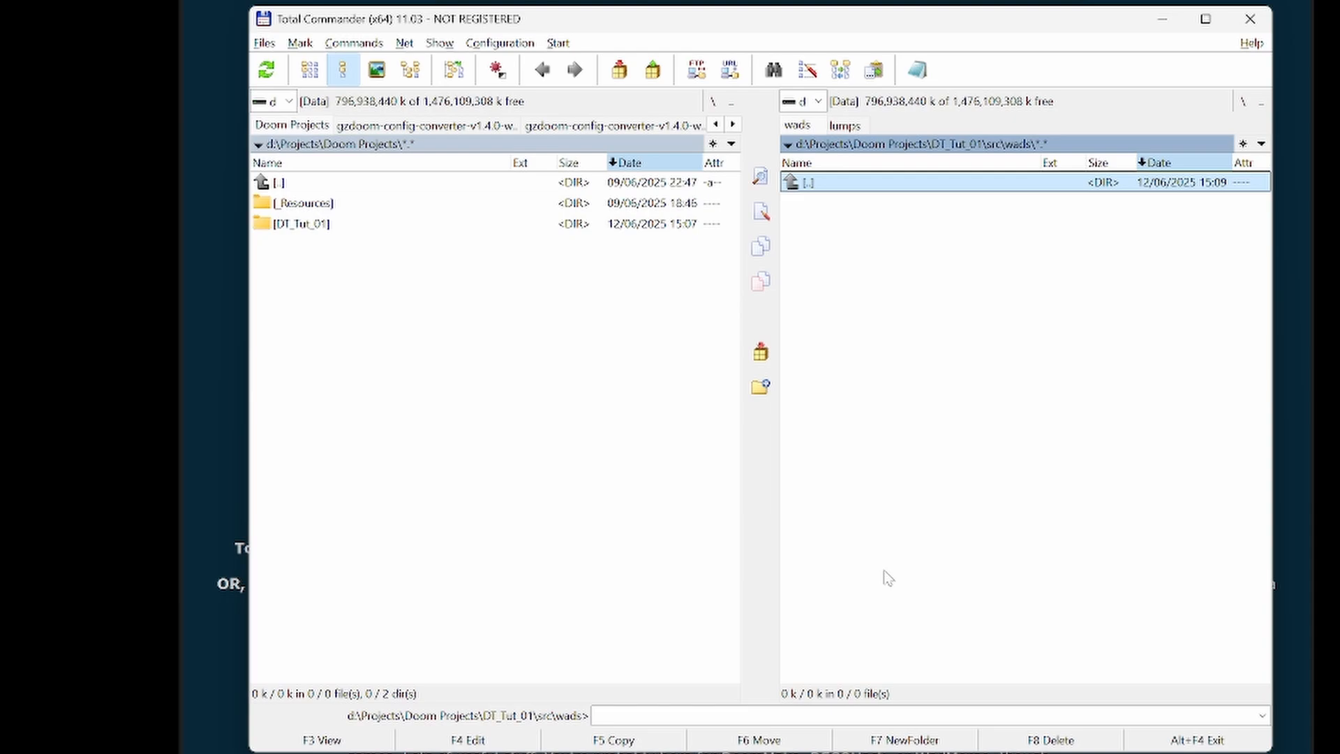
pyautogui.press('F7')
pyautogui.write('textures')
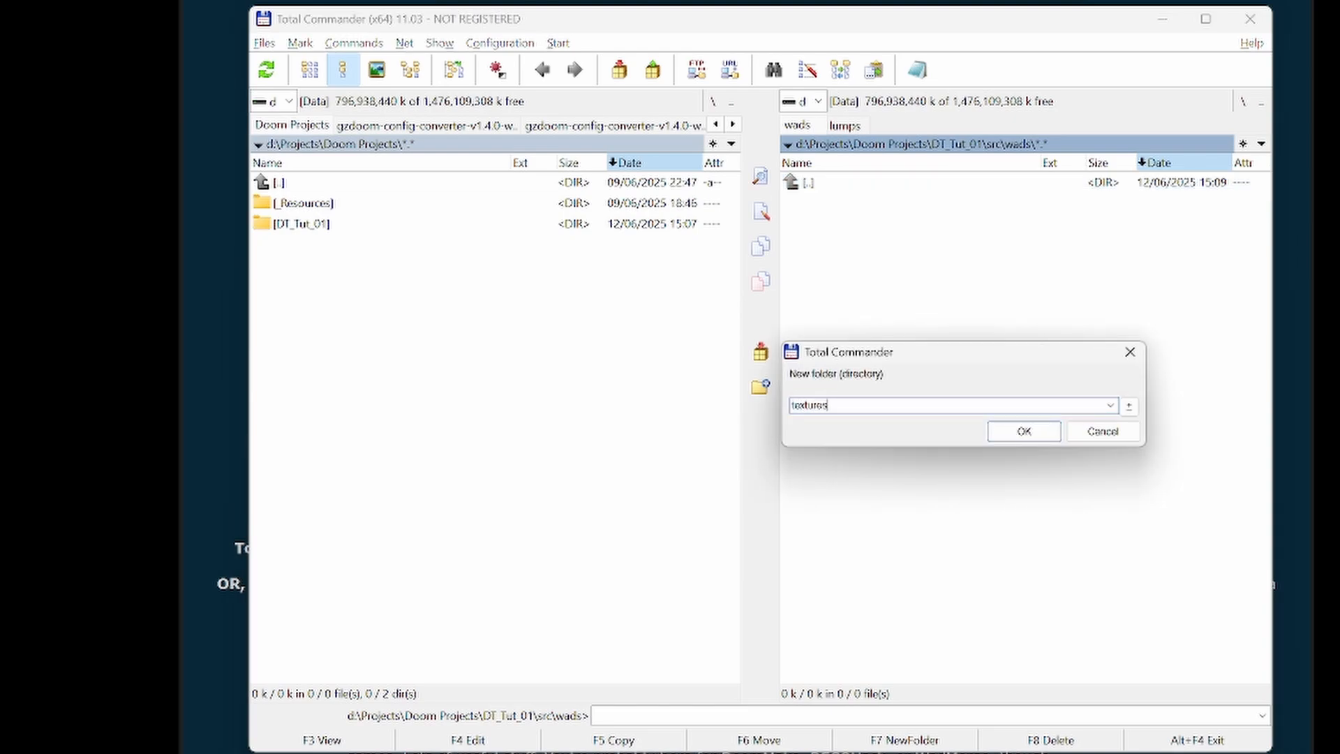
pyautogui.press('Return')
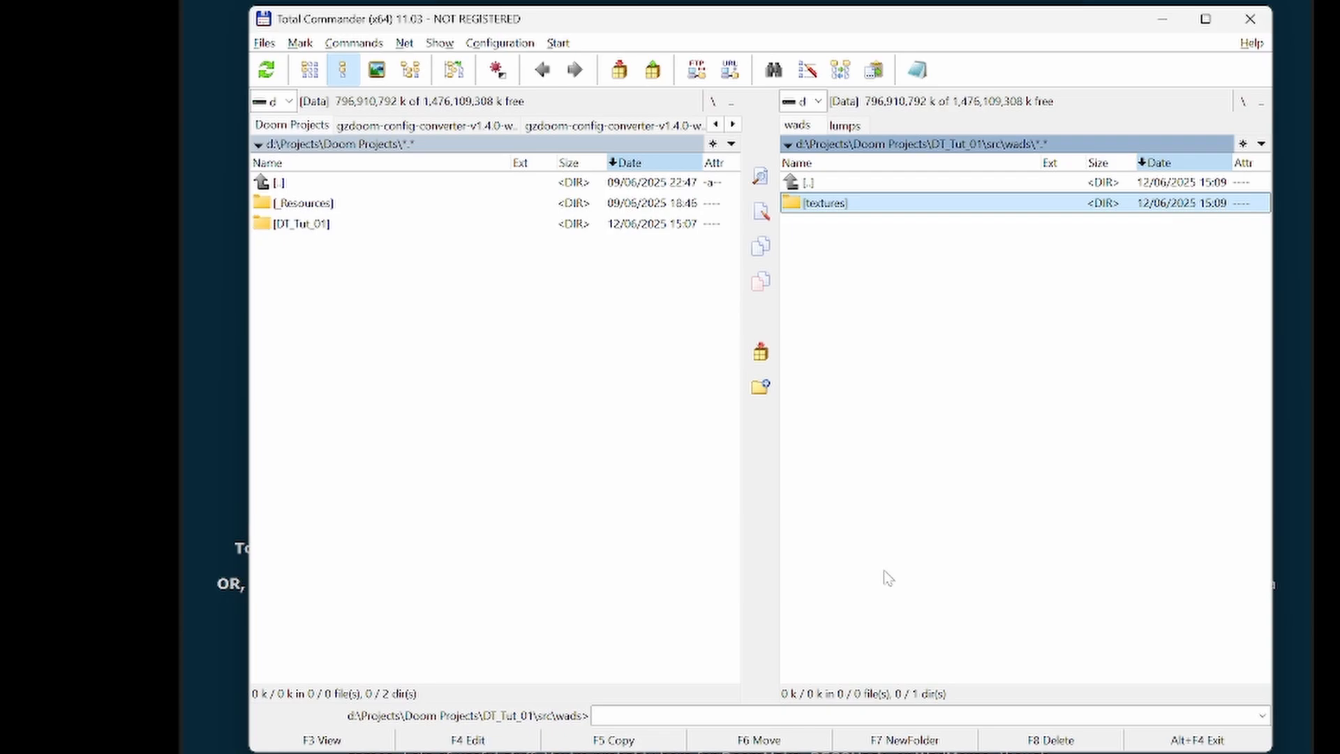
# - Create a _wads folder inside the project's build folder and open it
pyautogui.press('Up')
pyautogui.press('Return')
pyautogui.press('Up')
pyautogui.press('Up')
pyautogui.press('Up')
pyautogui.press('Up')
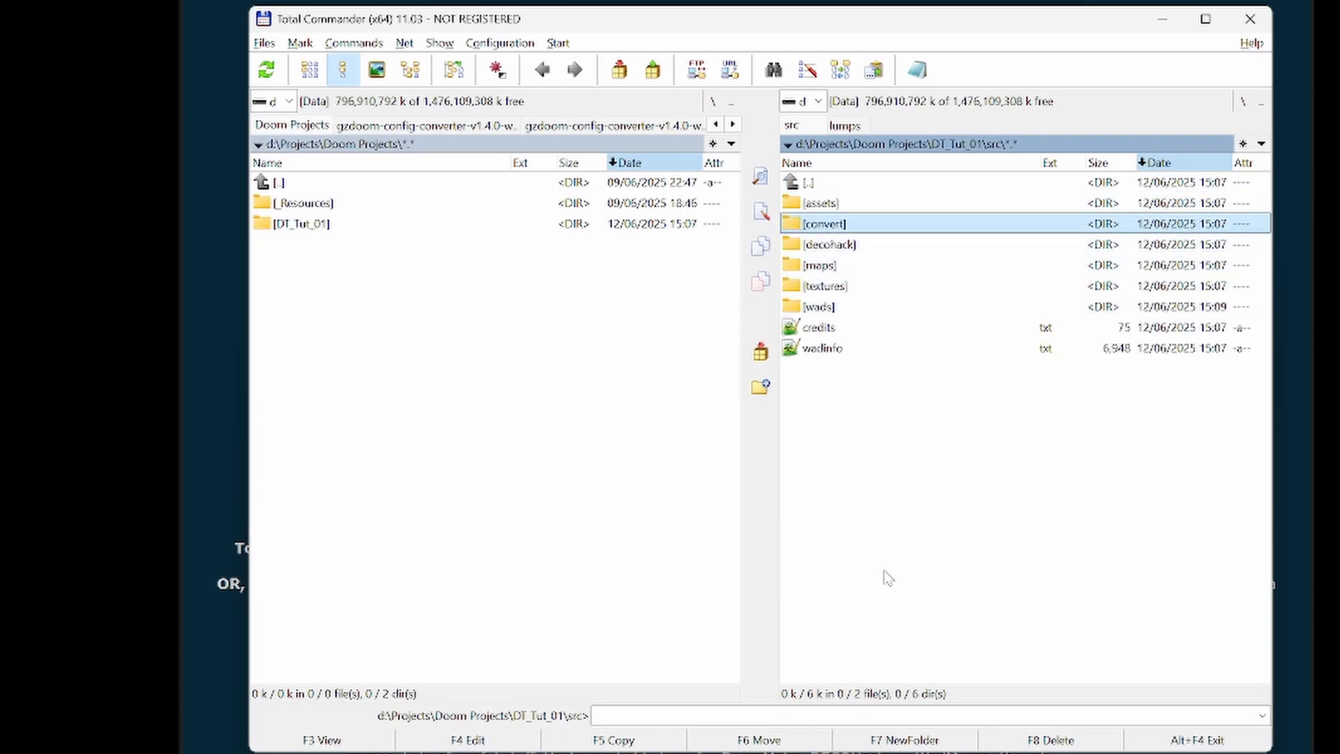
pyautogui.press('Up')
pyautogui.press('Up')
pyautogui.press('Return')
pyautogui.press('Up')
pyautogui.press('Up')
pyautogui.press('Up')
pyautogui.press('Return')
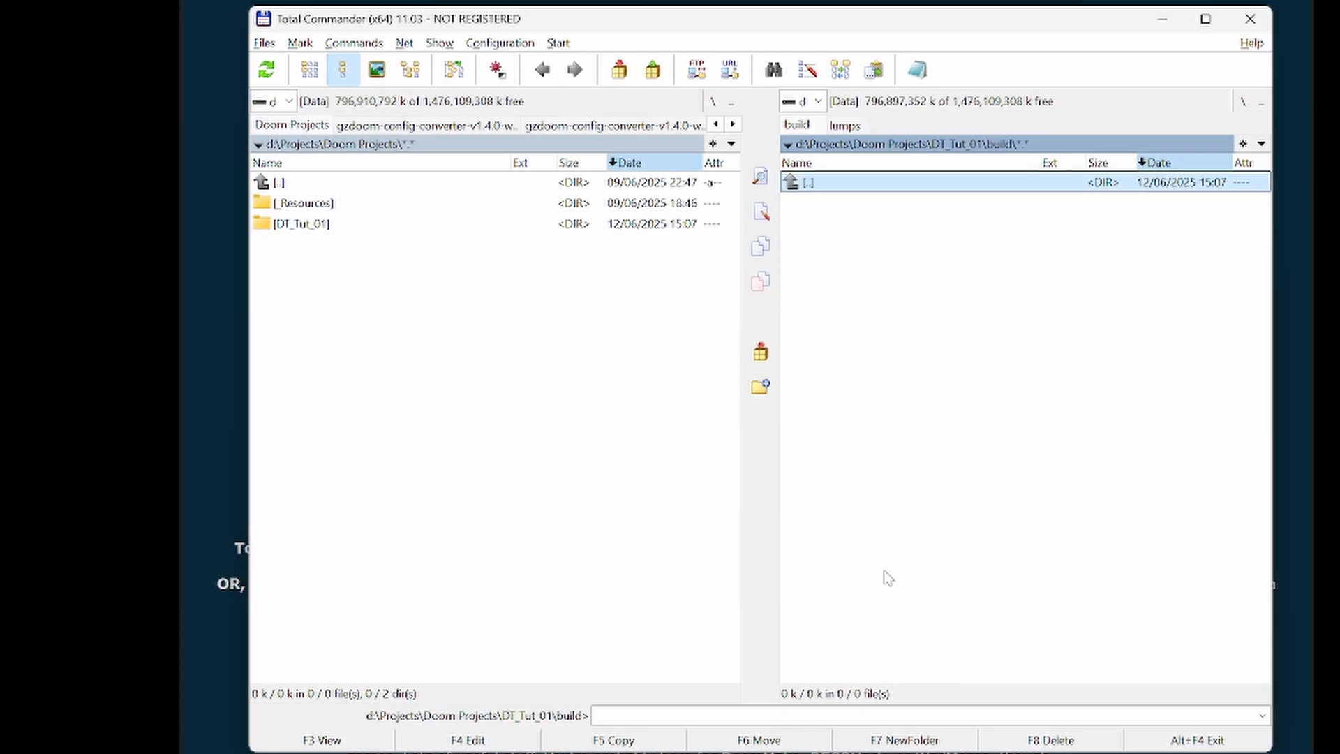
pyautogui.press('F7')
pyautogui.write('_wads')
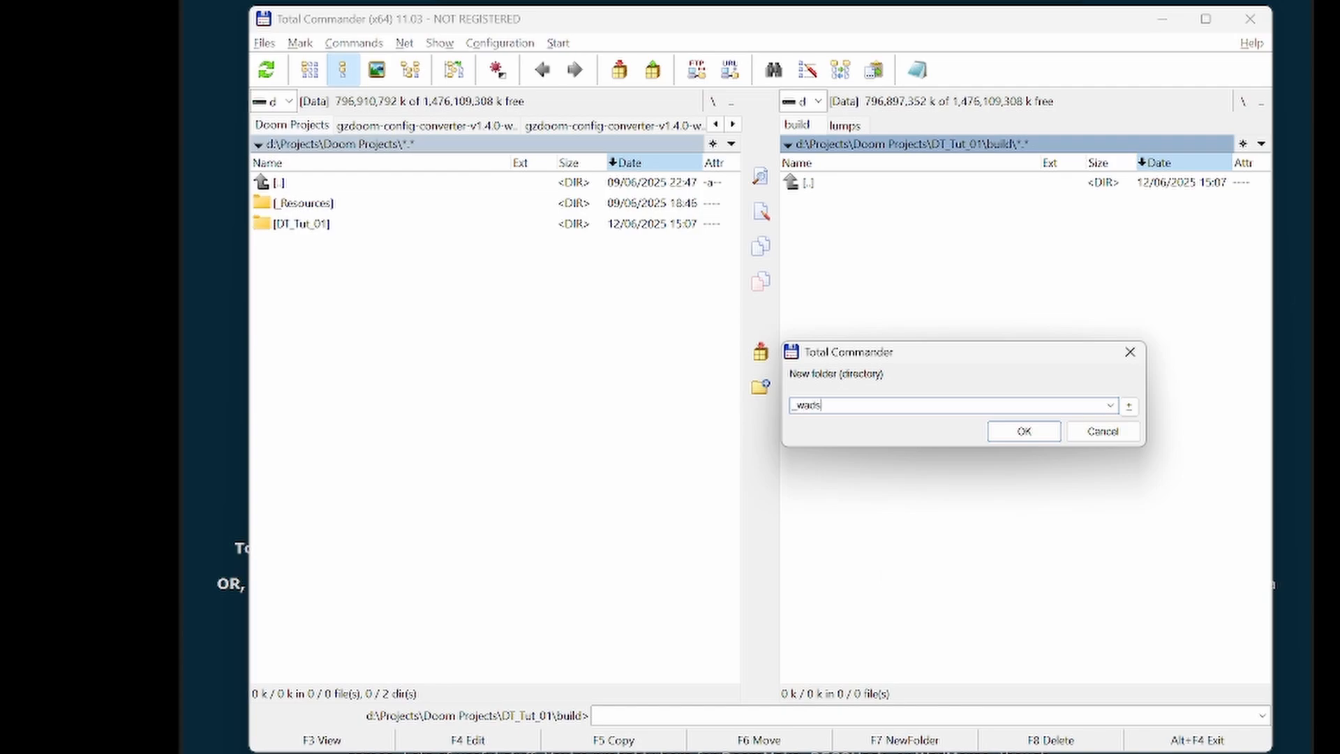
pyautogui.press('Return')
pyautogui.press('Return')
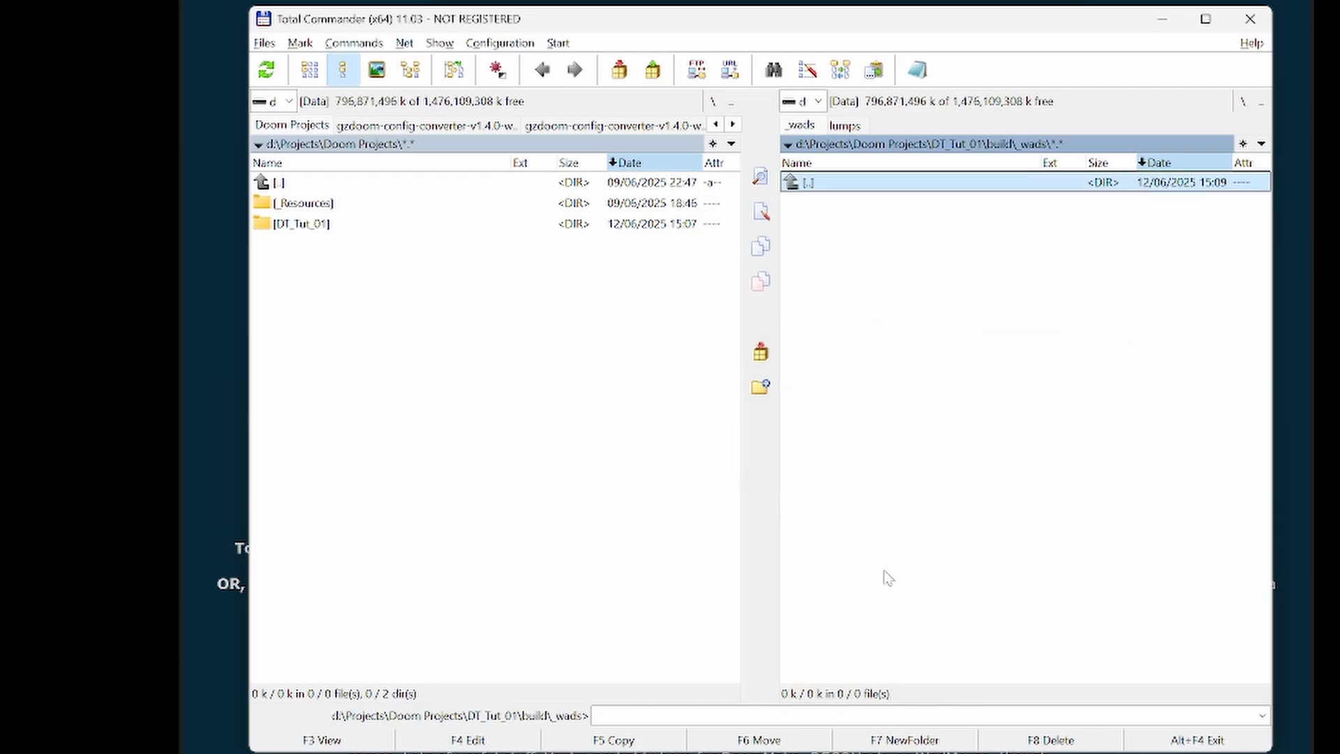
pyautogui.click(1080, 145)
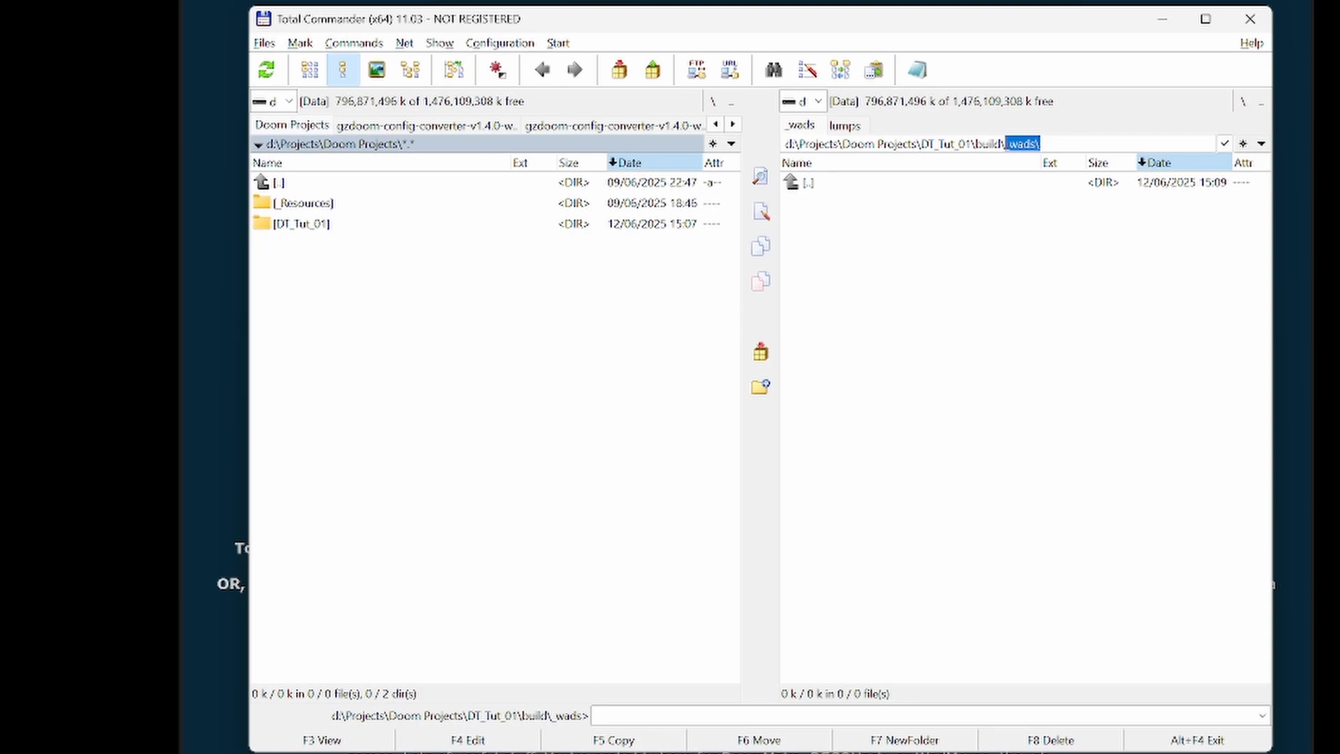
pyautogui.click(999, 338)
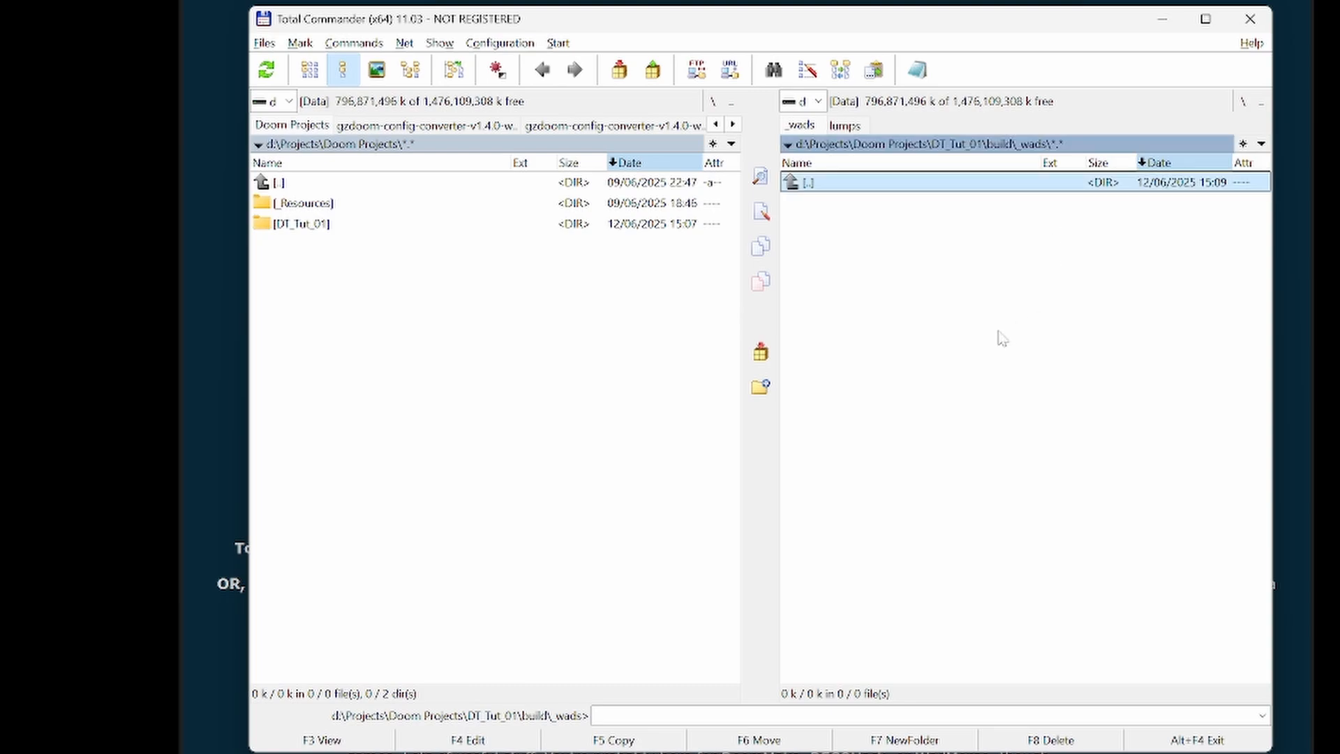
# - Return to the DT_Tut_01 project root and open doommake.properties for editing
pyautogui.press('BackSpace')
pyautogui.press('BackSpace')
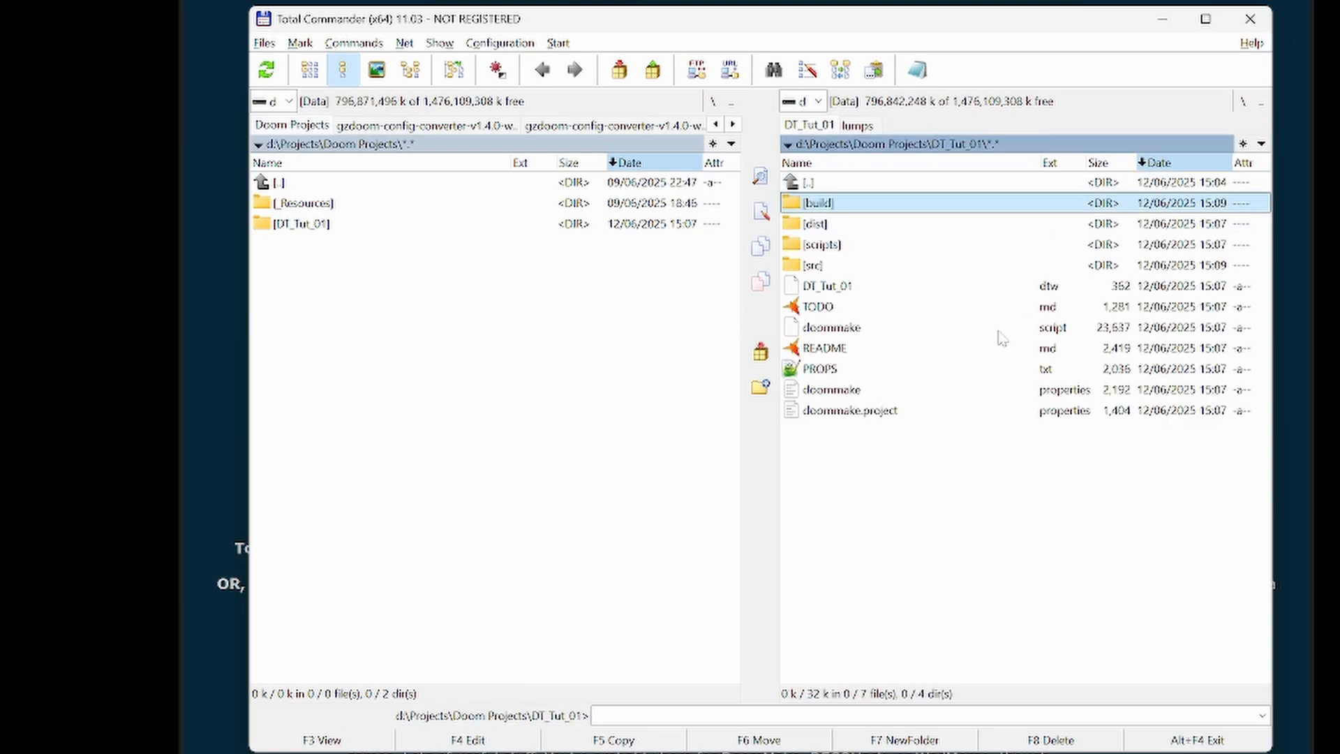
pyautogui.press('Down')
pyautogui.press('Down')
pyautogui.press('Down')
pyautogui.press('Down')
pyautogui.press('Down')
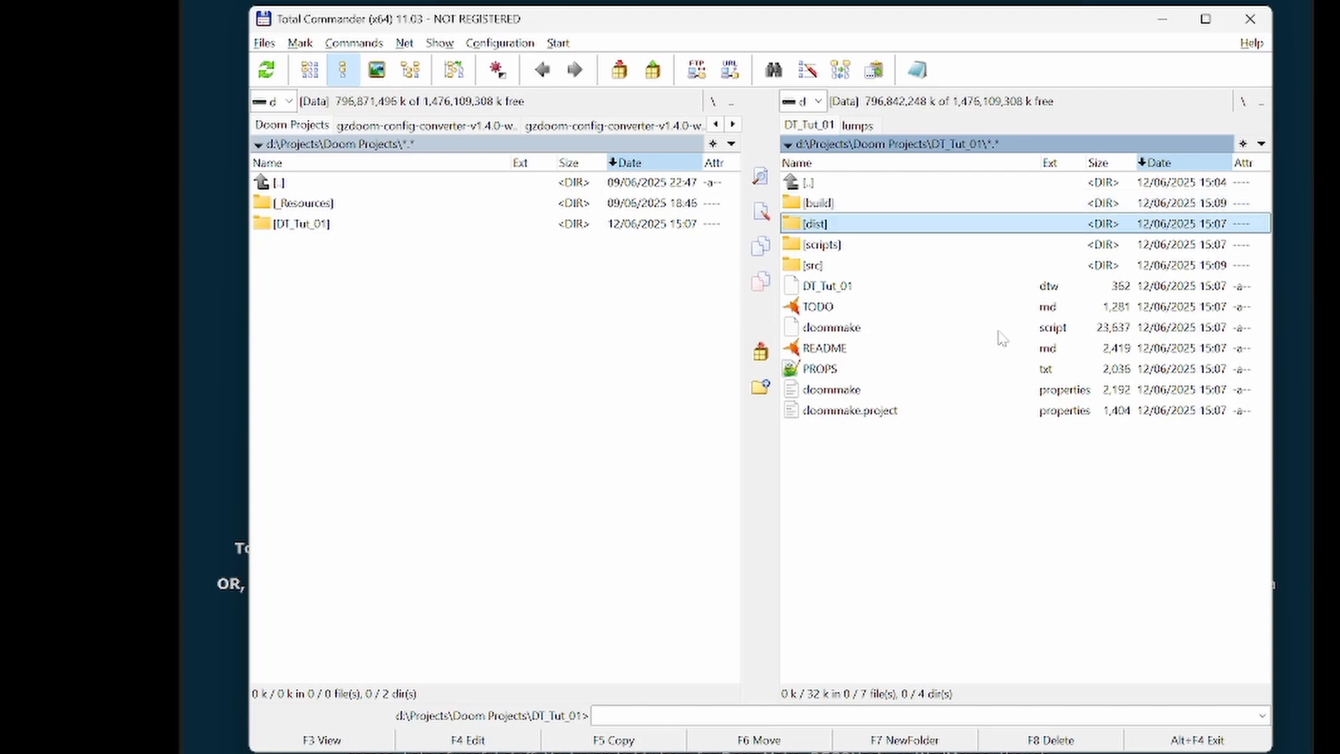
pyautogui.press('Down')
pyautogui.press('Down')
pyautogui.press('Down')
pyautogui.press('Down')
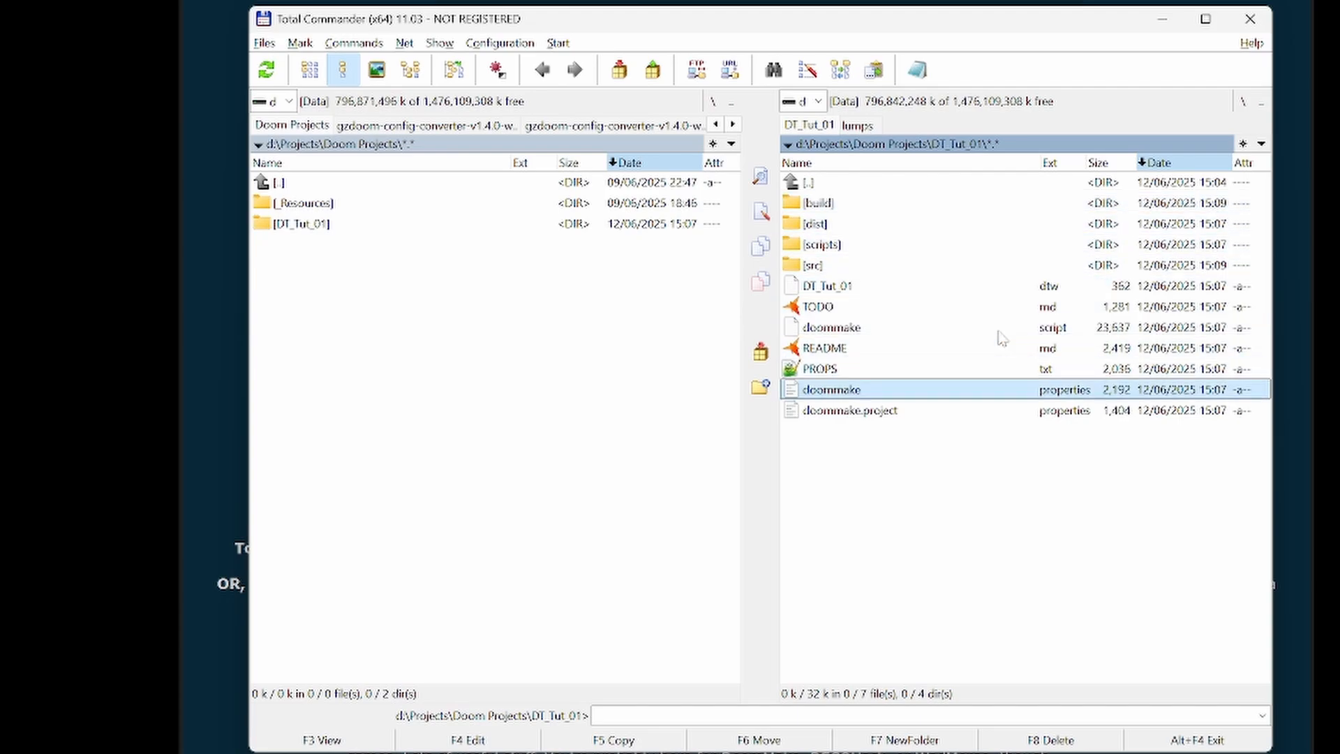
pyautogui.press('F4')
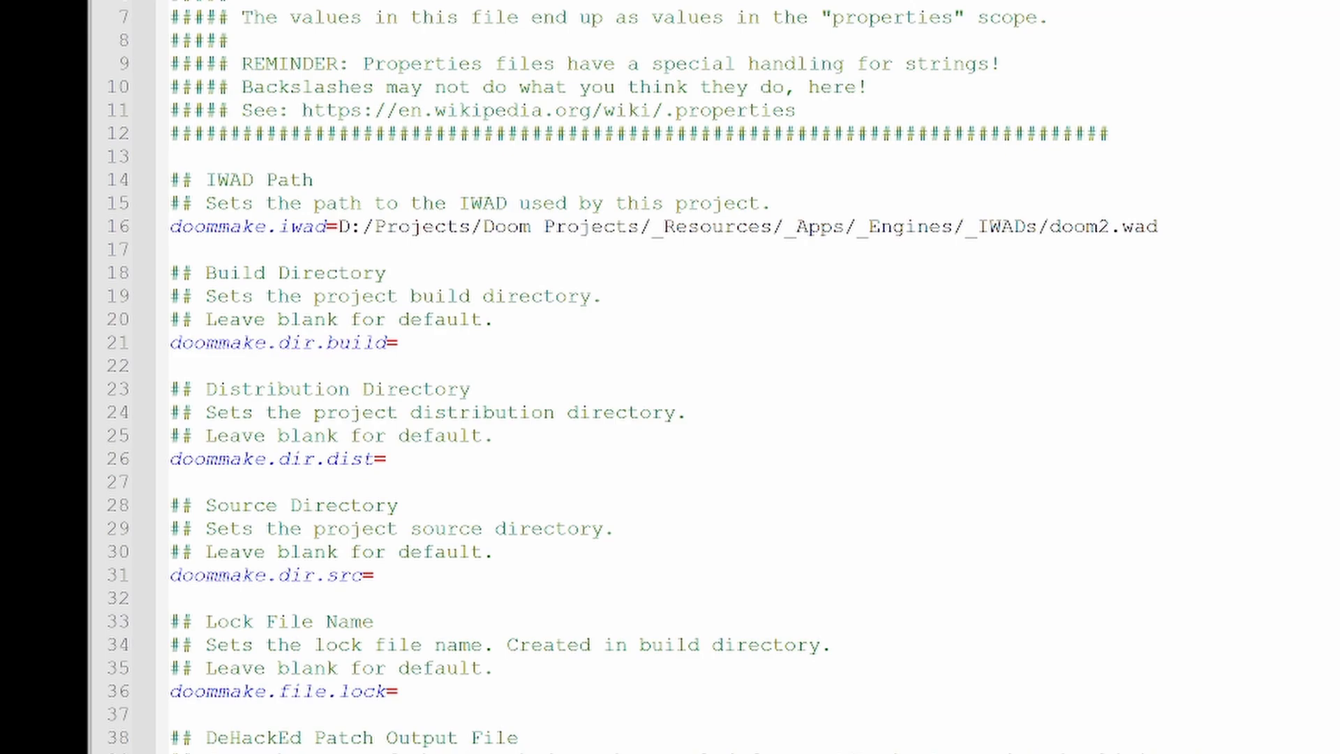
# - Set the doommake.file.assets property to ./_wads/DT_Tut_01.wad
pyautogui.scroll(-10, 670, 377)
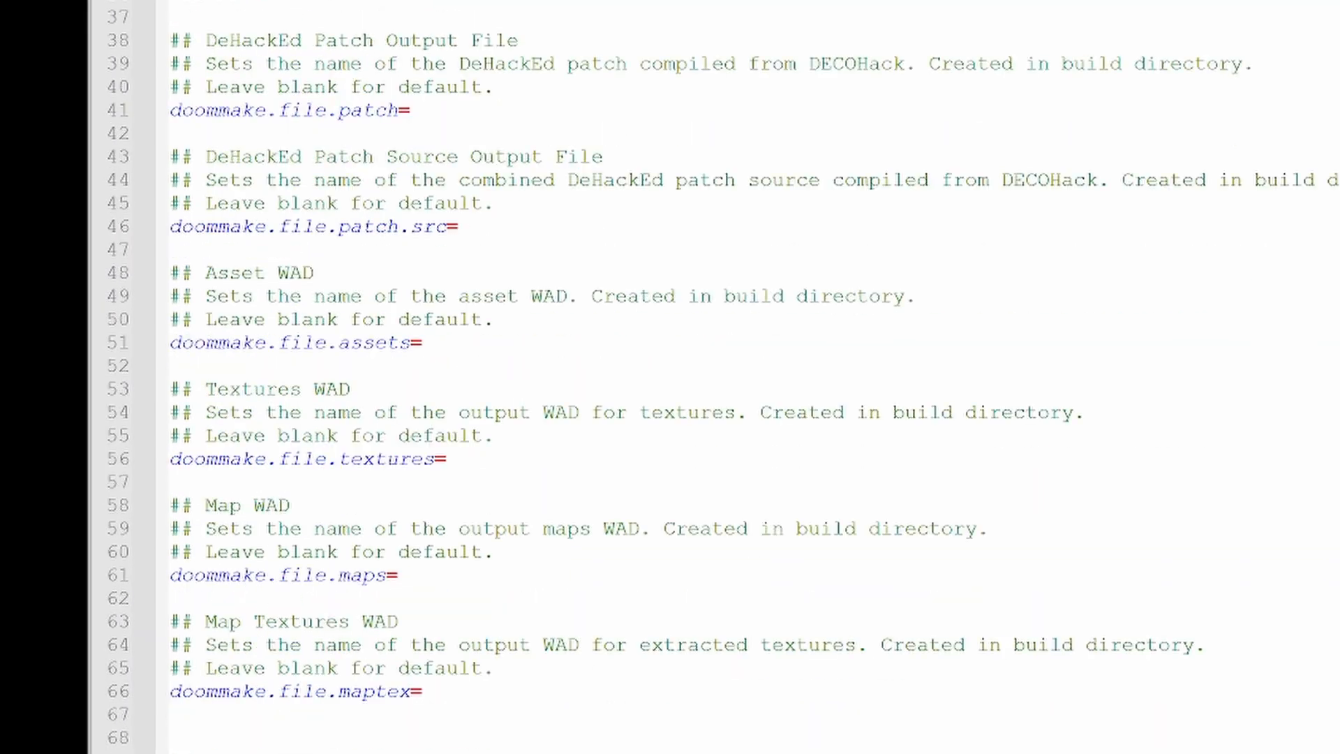
pyautogui.click(423, 343)
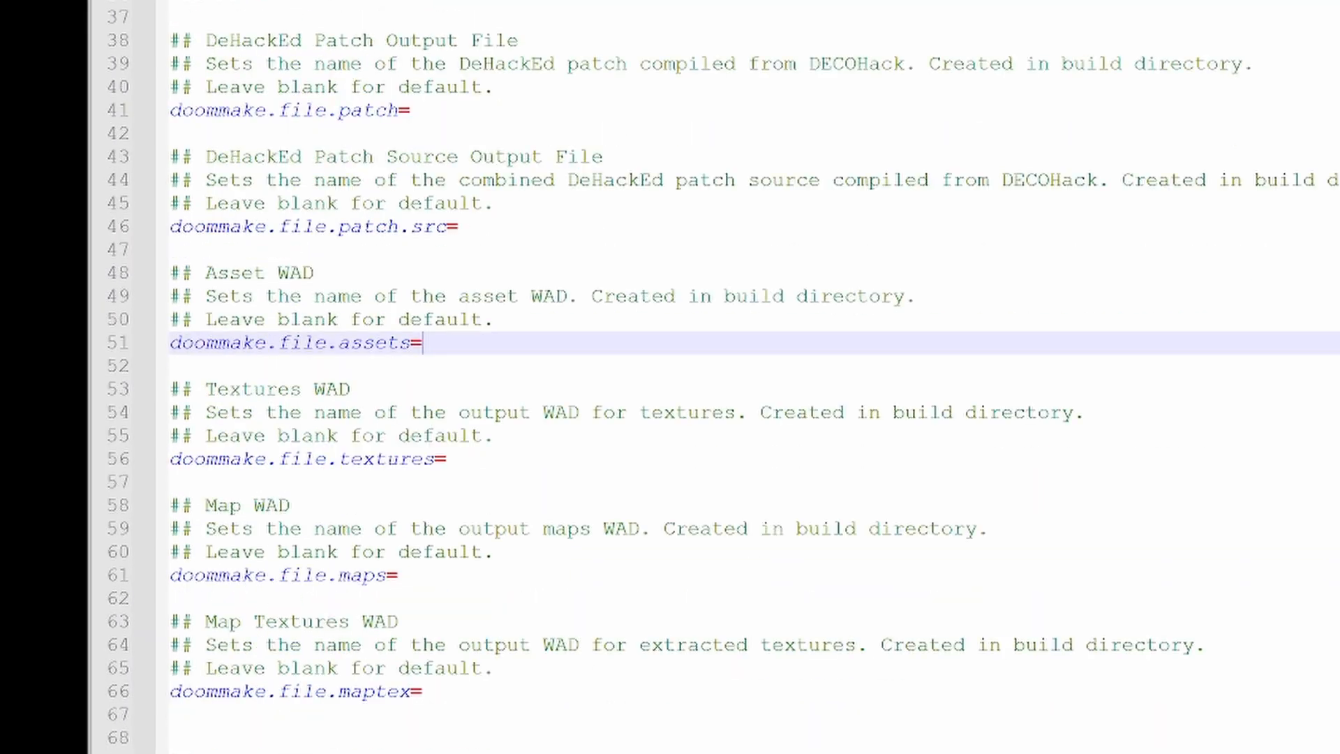
pyautogui.write('./_wads/D')
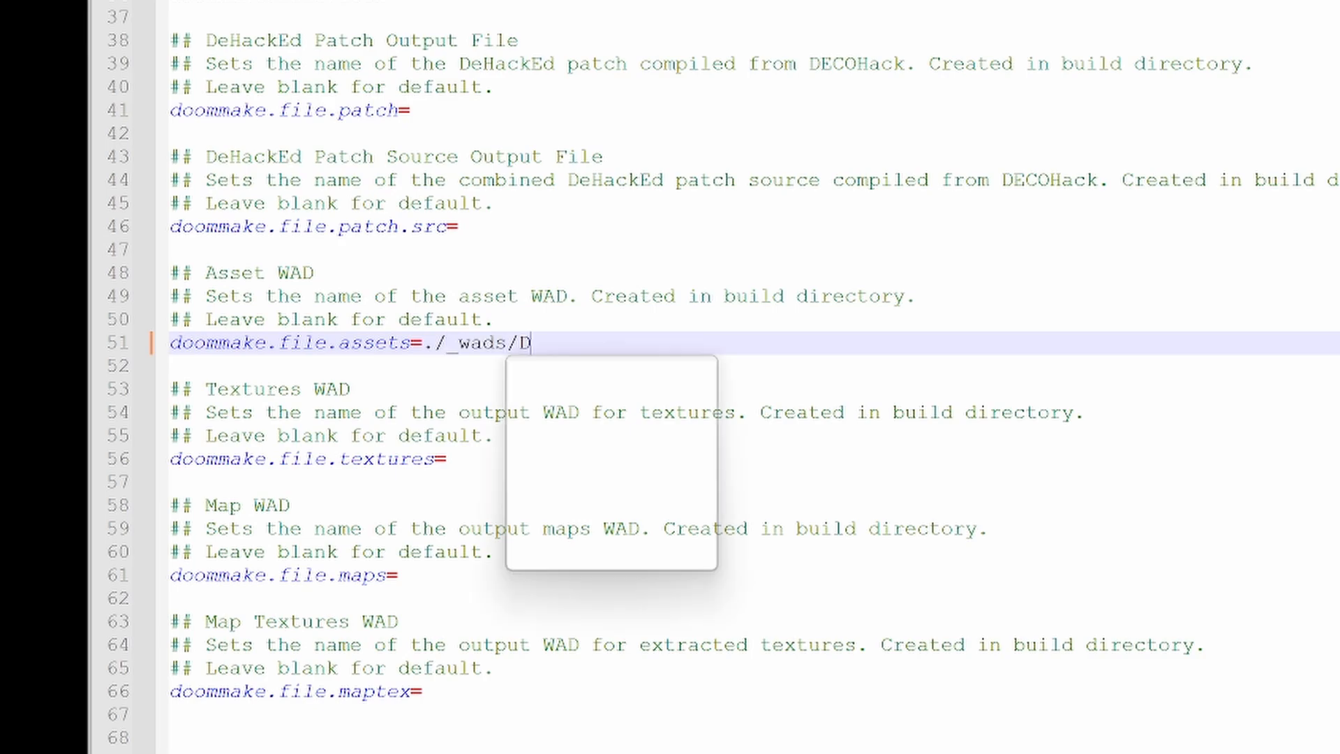
pyautogui.write('T_Tut')
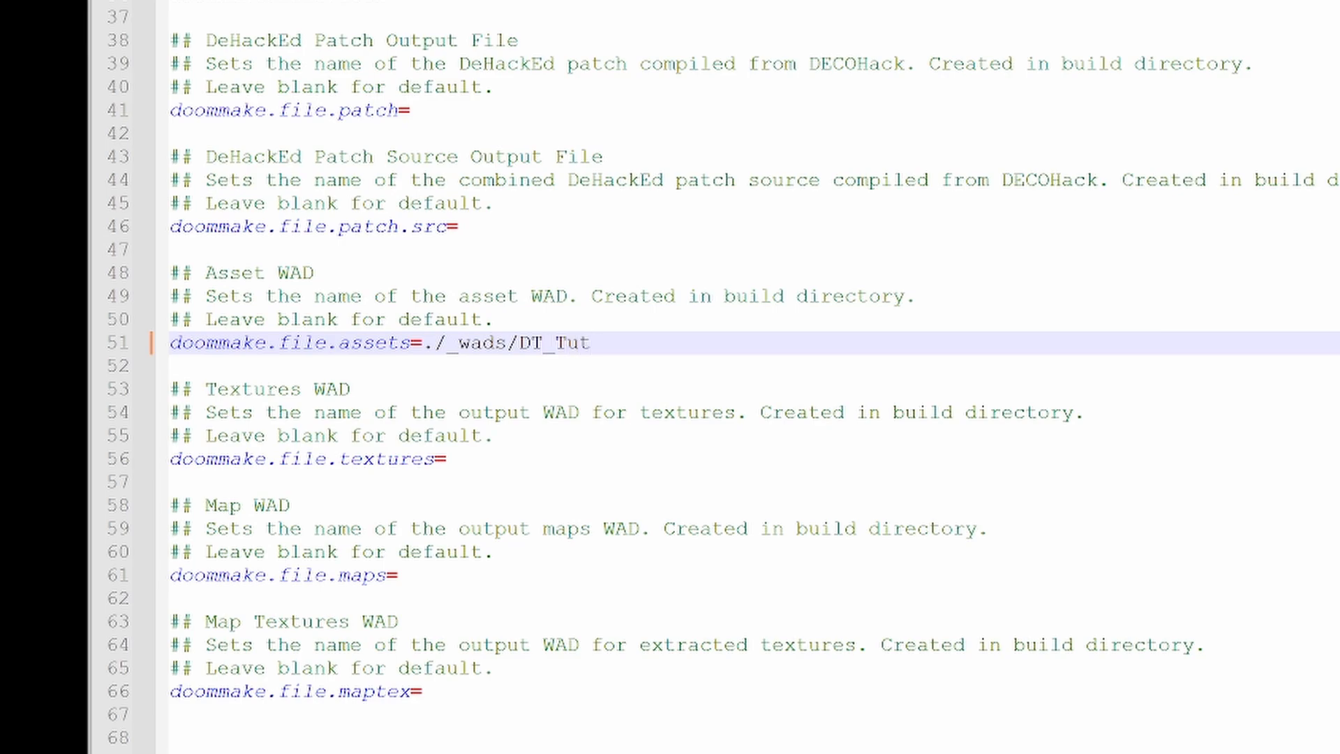
pyautogui.write('_01.wad')
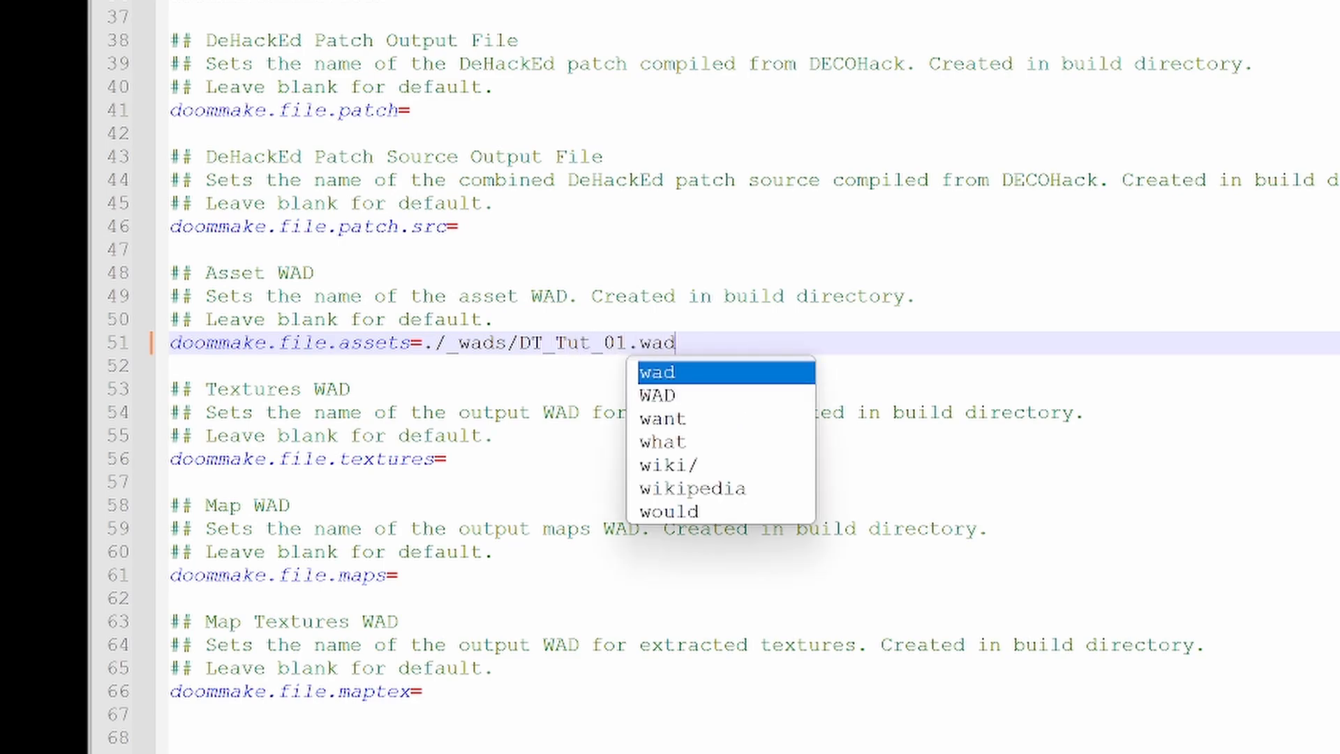
# - Copy the path ./_wads/DT_Tut_01.wad from the assets property into doommake.file.textures
pyautogui.press('Escape')
pyautogui.hotkey('ctrl', 'shift', 'Left')
pyautogui.hotkey('ctrl', 'shift', 'Left')
pyautogui.hotkey('ctrl', 'shift', 'Left')
pyautogui.hotkey('ctrl', 'shift', 'Left')
pyautogui.hotkey('ctrl', 'shift', 'Left')
pyautogui.hotkey('ctrl', 'shift', 'Left')
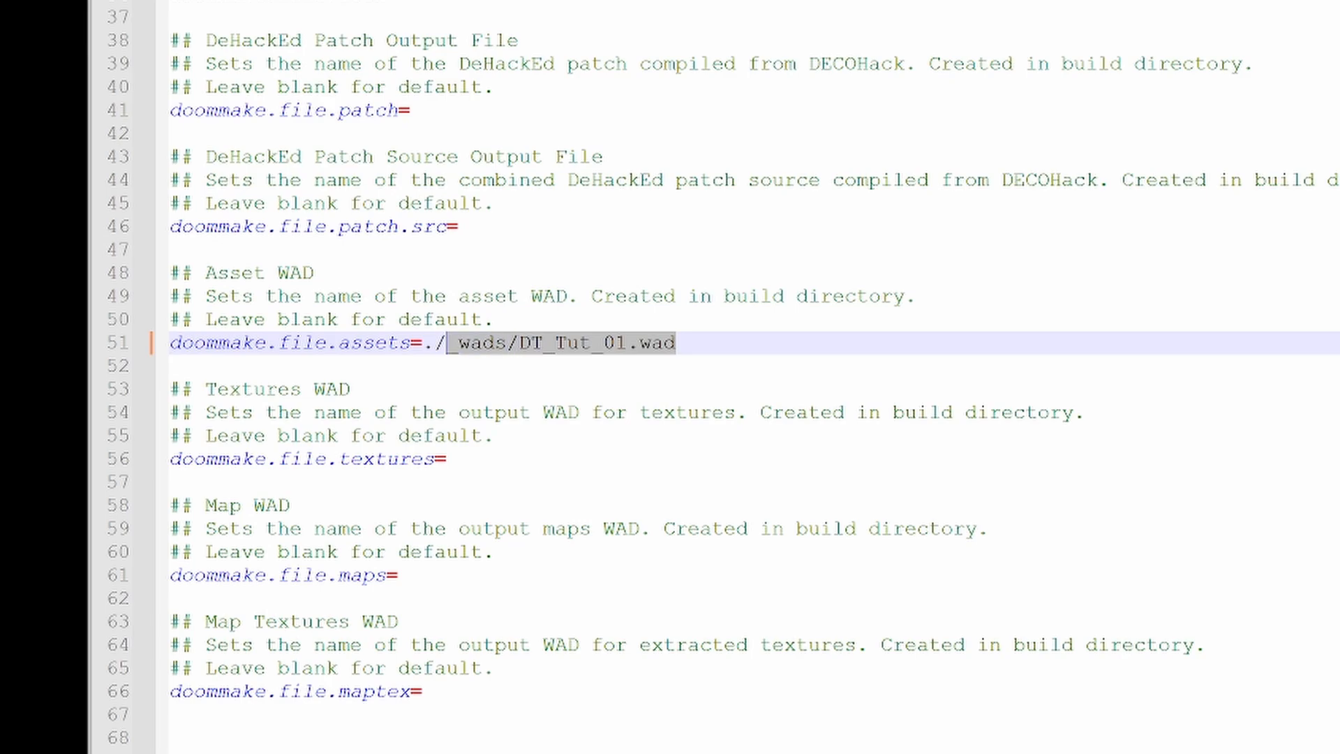
pyautogui.hotkey('shift', 'Right')
pyautogui.hotkey('ctrl', 'c')
pyautogui.press('Down')
pyautogui.press('Down')
pyautogui.press('Down')
pyautogui.press('Down')
pyautogui.press('Down')
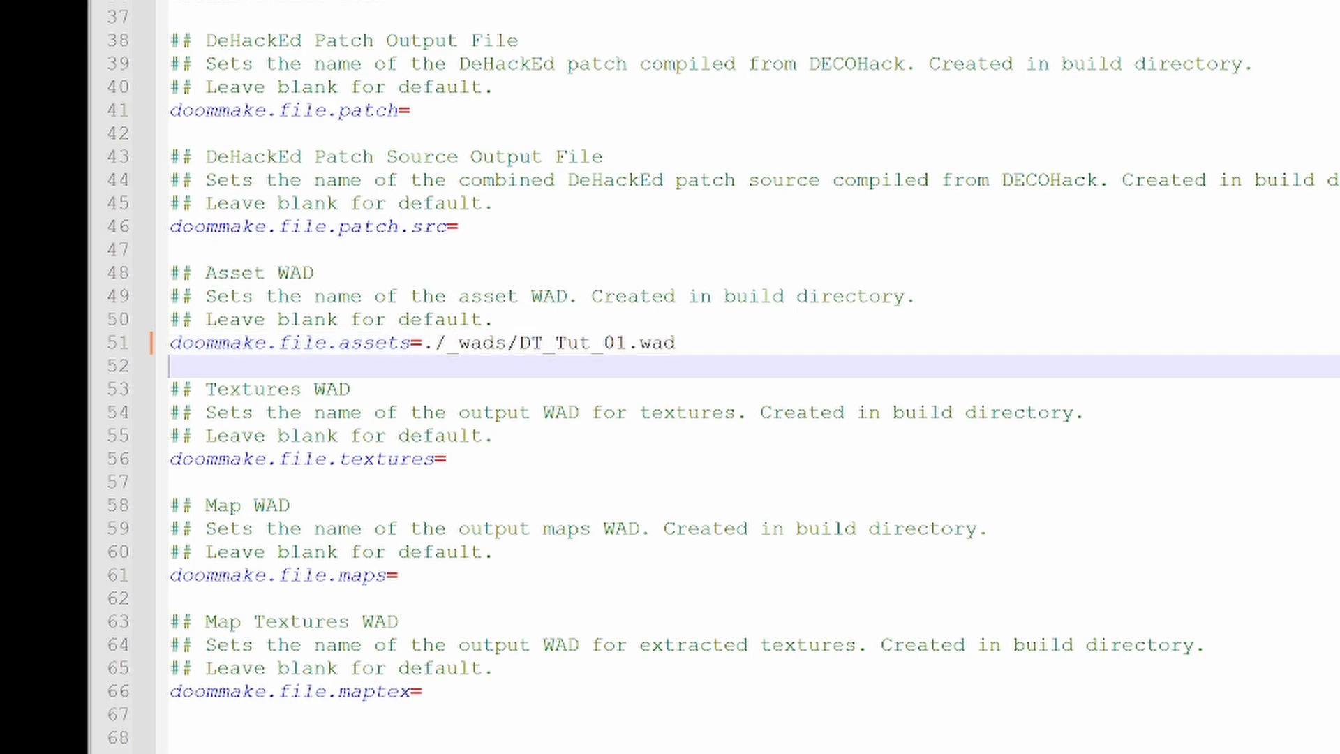
pyautogui.press('End')
pyautogui.hotkey('ctrl', 'v')
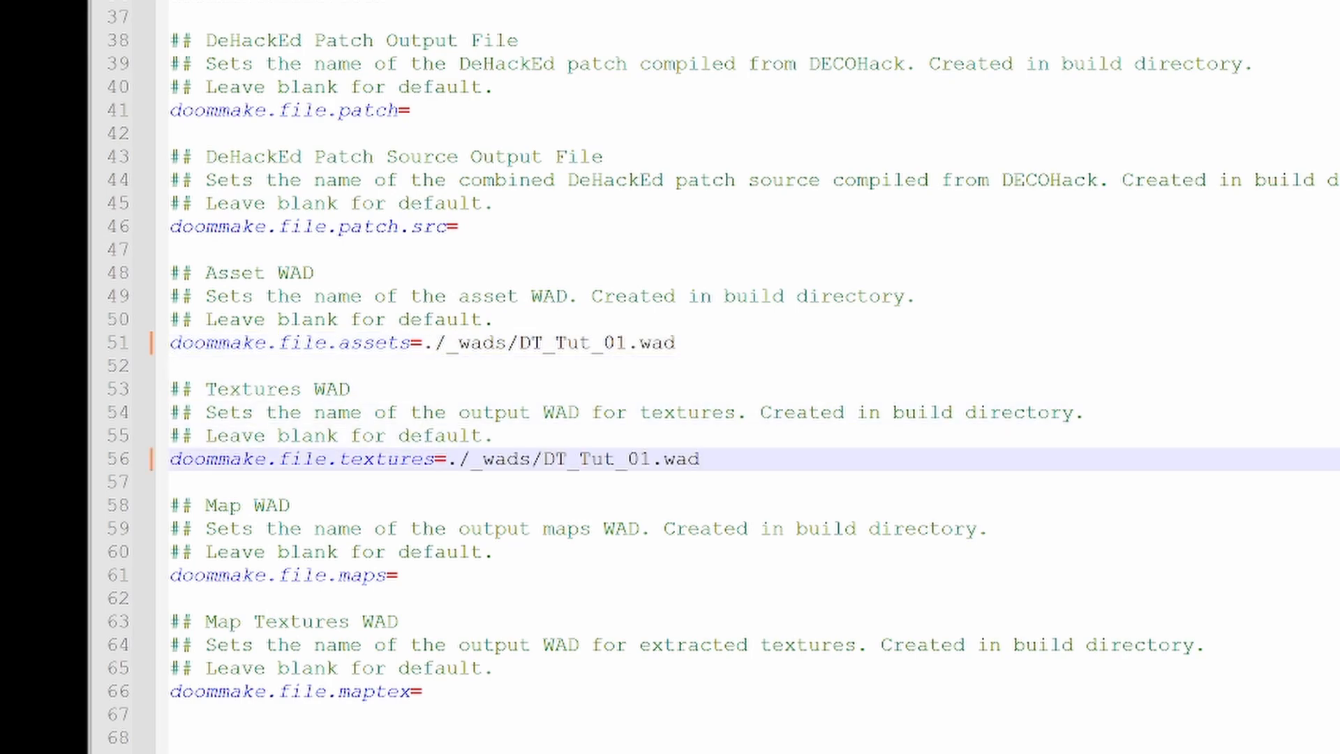
# - Append _textures to the file name in doommake.file.textures, making it ./_wads/DT_Tut_01_textures.wad
pyautogui.press('Left')
pyautogui.press('Left')
pyautogui.press('Left')
pyautogui.write('-')
pyautogui.press('BackSpace')
pyautogui.write('_textures')
# - Append _assets to the file name in doommake.file.assets, making it ./_wads/DT_Tut_01_assets.wad
pyautogui.press('Up')
pyautogui.press('Up')
pyautogui.press('Up')
pyautogui.press('Up')
pyautogui.press('Up')
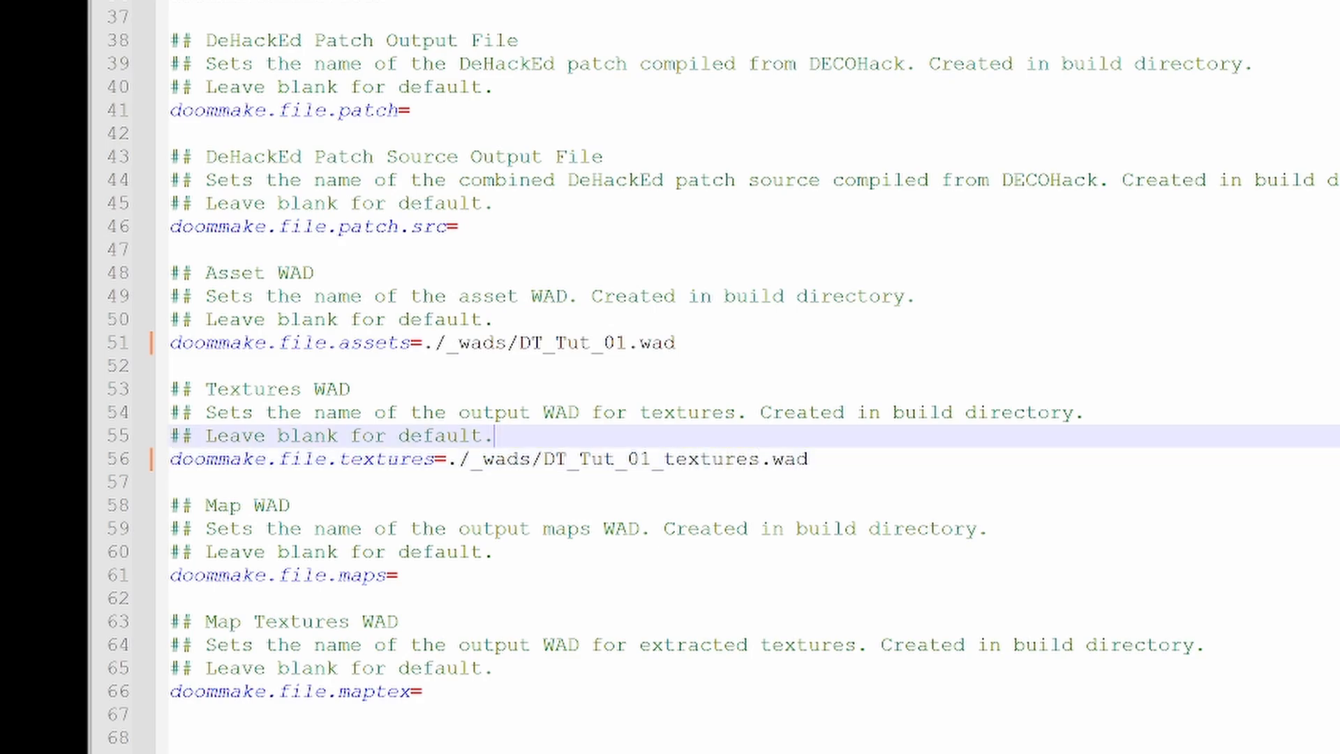
pyautogui.press('Left')
pyautogui.press('Left')
pyautogui.press('Left')
pyautogui.press('Left')
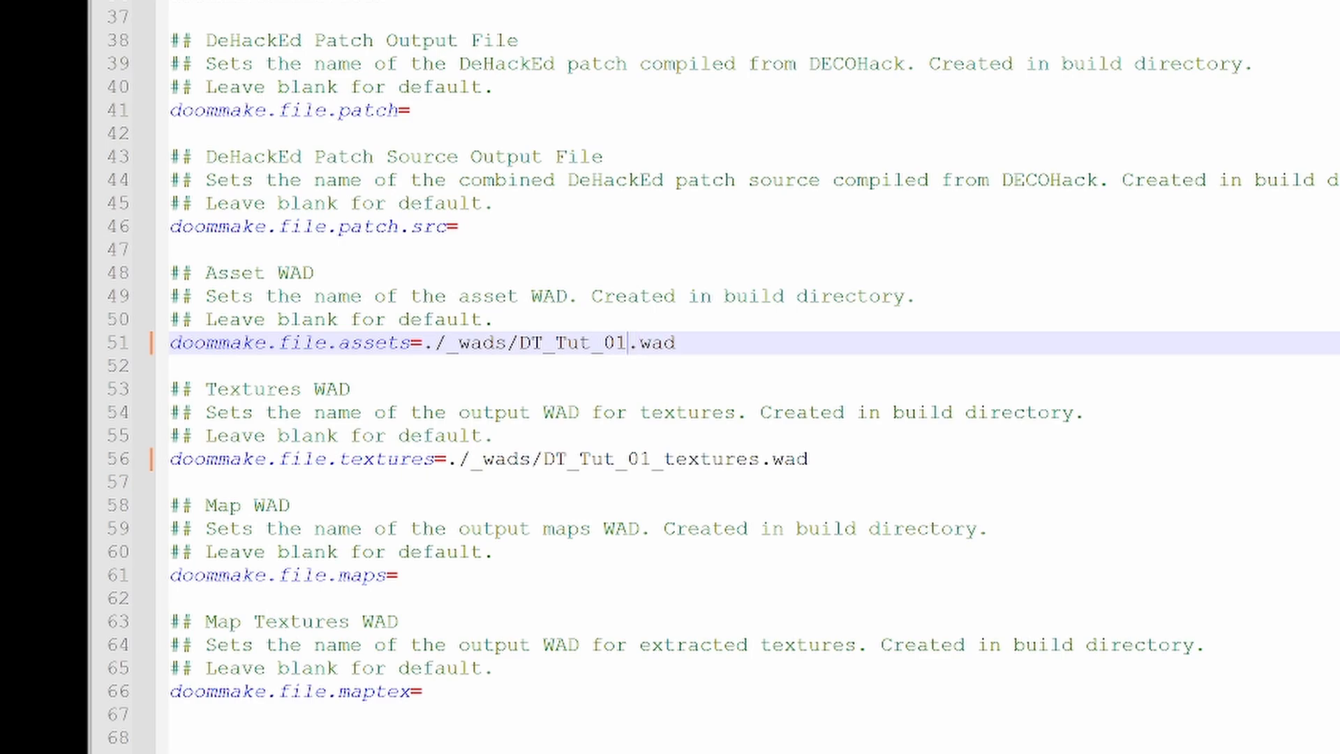
pyautogui.write('_ass')
pyautogui.write('est')
pyautogui.press('BackSpace')
pyautogui.press('BackSpace')
pyautogui.press('BackSpace')
pyautogui.write('ets')
# - Set doommake.file.maps to ./_wads/DT_Tut_01_maps.wad, reusing the copied path
pyautogui.press('Down')
pyautogui.press('Down')
pyautogui.press('Down')
pyautogui.press('Down')
pyautogui.press('Down')
pyautogui.press('Down')
pyautogui.press('Down')
pyautogui.press('Down')
pyautogui.press('Down')
pyautogui.press('Down')
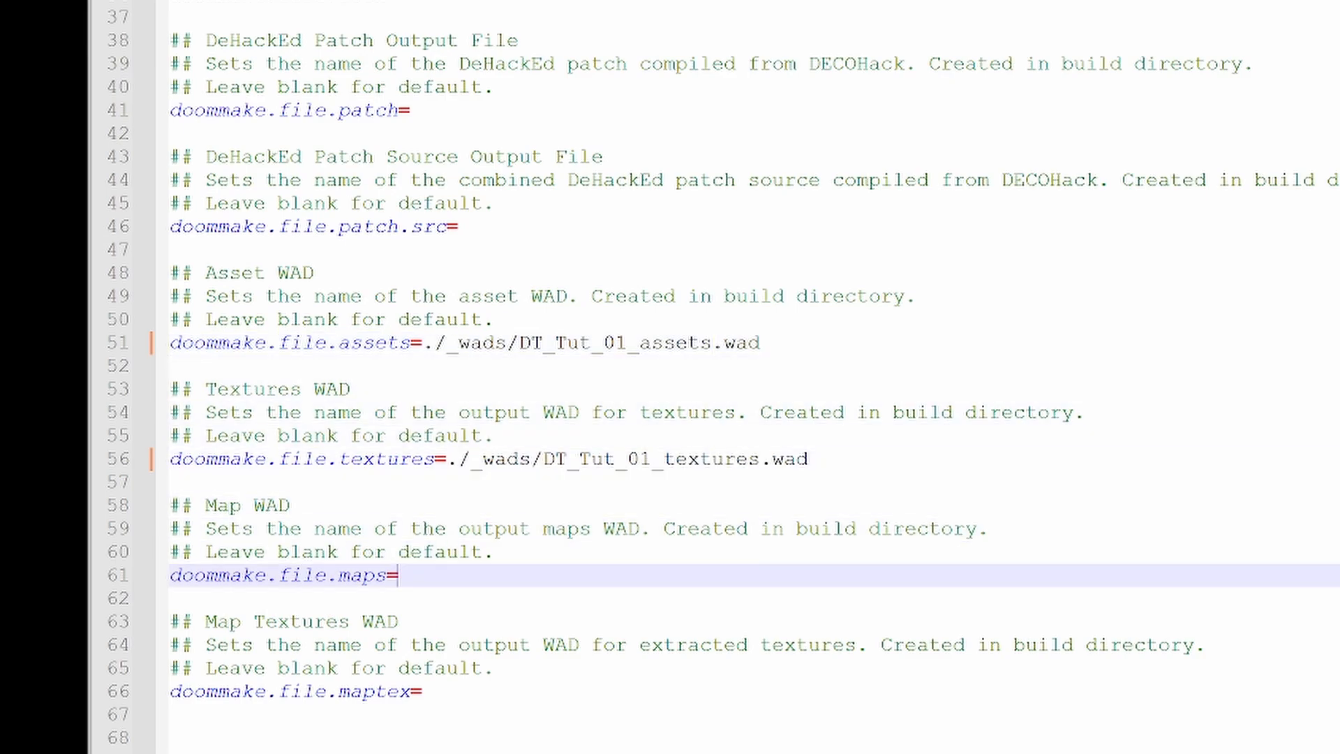
pyautogui.hotkey('ctrl', 'v')
pyautogui.press('Left')
pyautogui.press('Left')
pyautogui.press('Left')
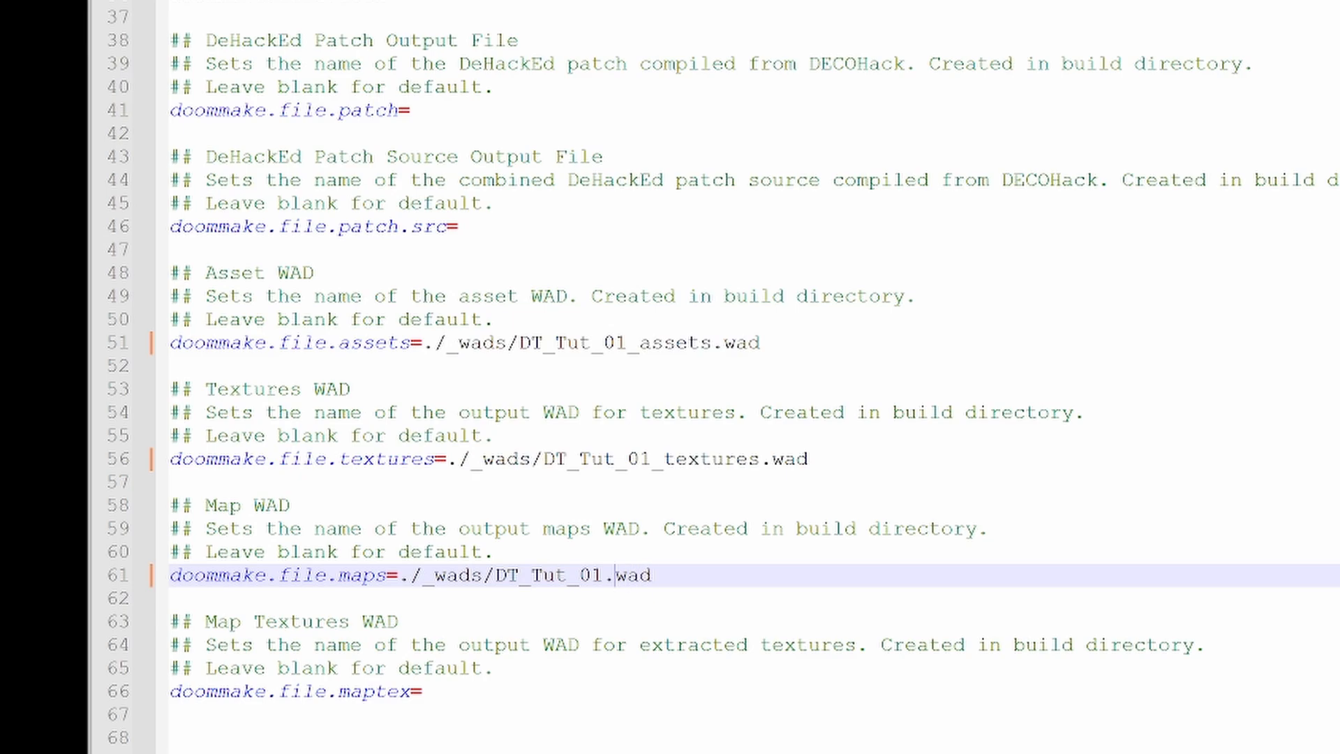
pyautogui.write('_maps')
# - Set doommake.file.maptex to ./_wads/DT_Tut_01_mapTex.wad from the copied path and close the properties file
pyautogui.press('Down')
pyautogui.press('Down')
pyautogui.press('Down')
pyautogui.press('Down')
pyautogui.press('Down')
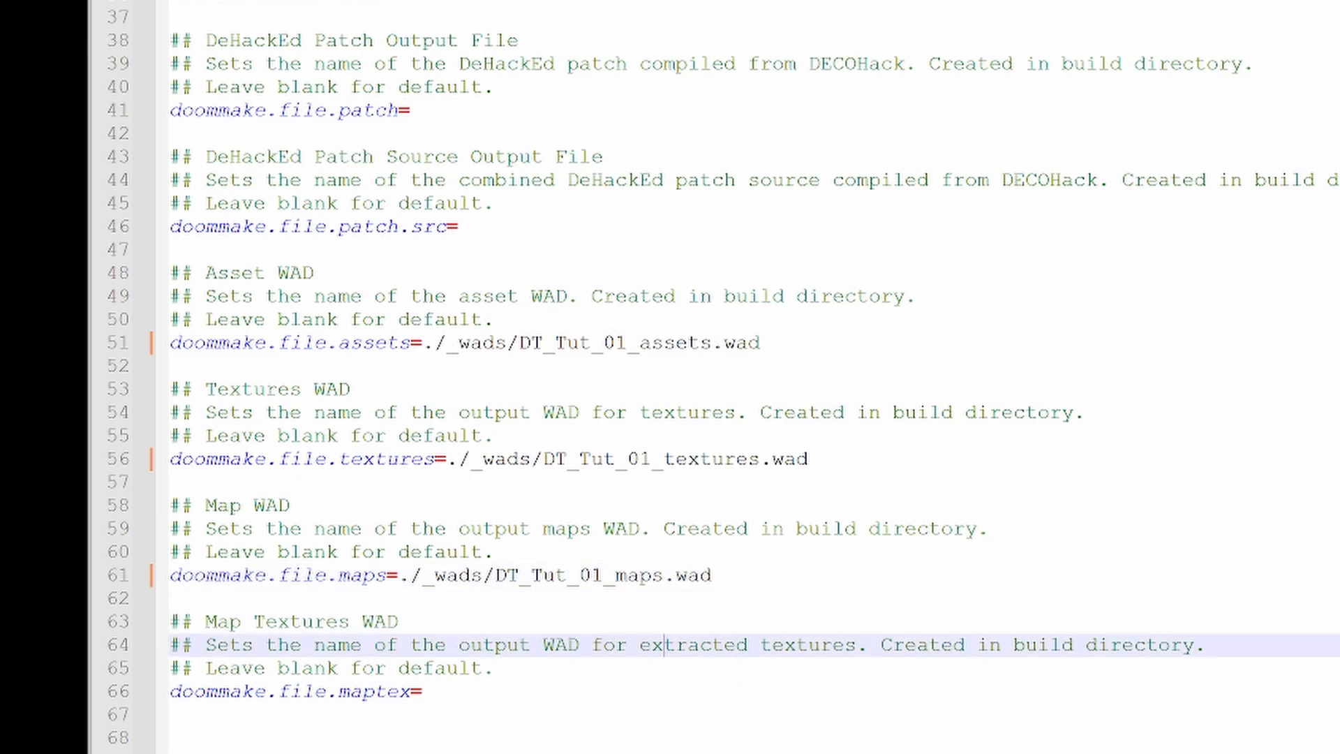
pyautogui.hotkey('ctrl', 'v')
pyautogui.press('Left')
pyautogui.press('Left')
pyautogui.press('Left')
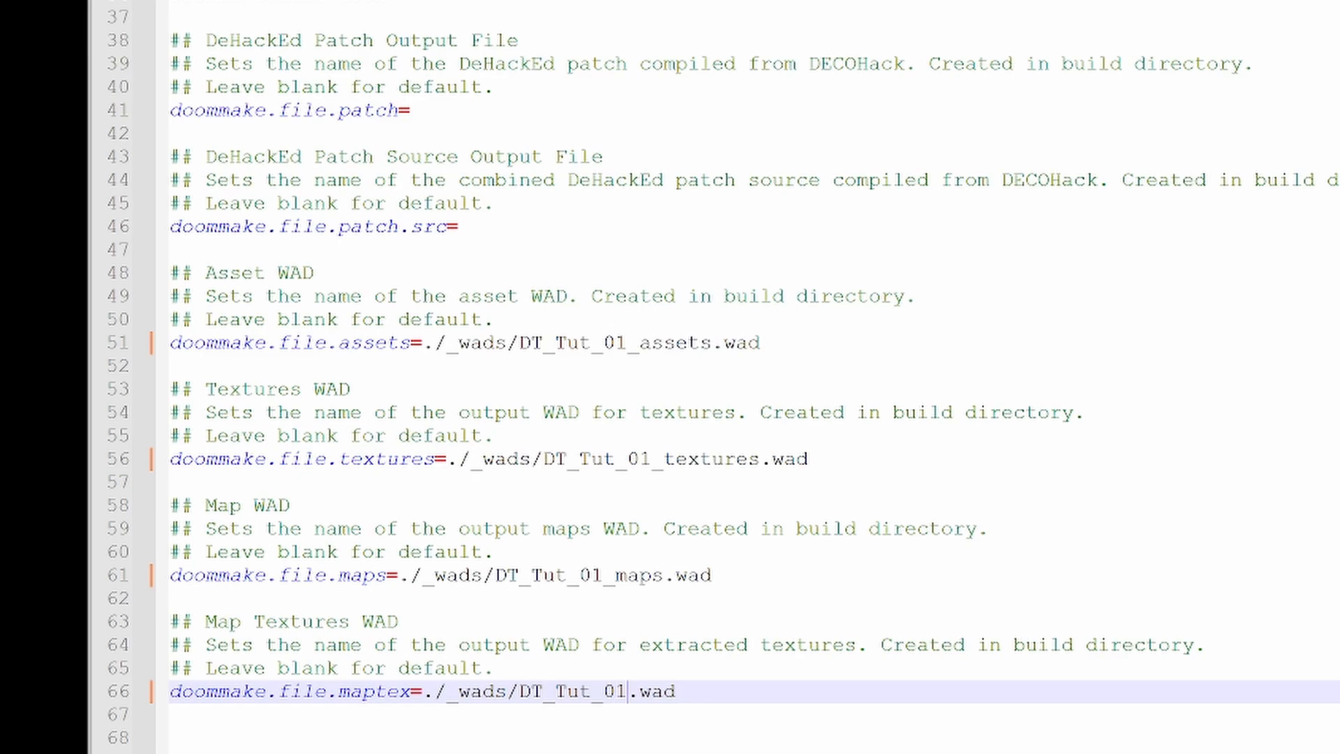
pyautogui.write('_mapTex')
pyautogui.scroll(8, 754, 377)
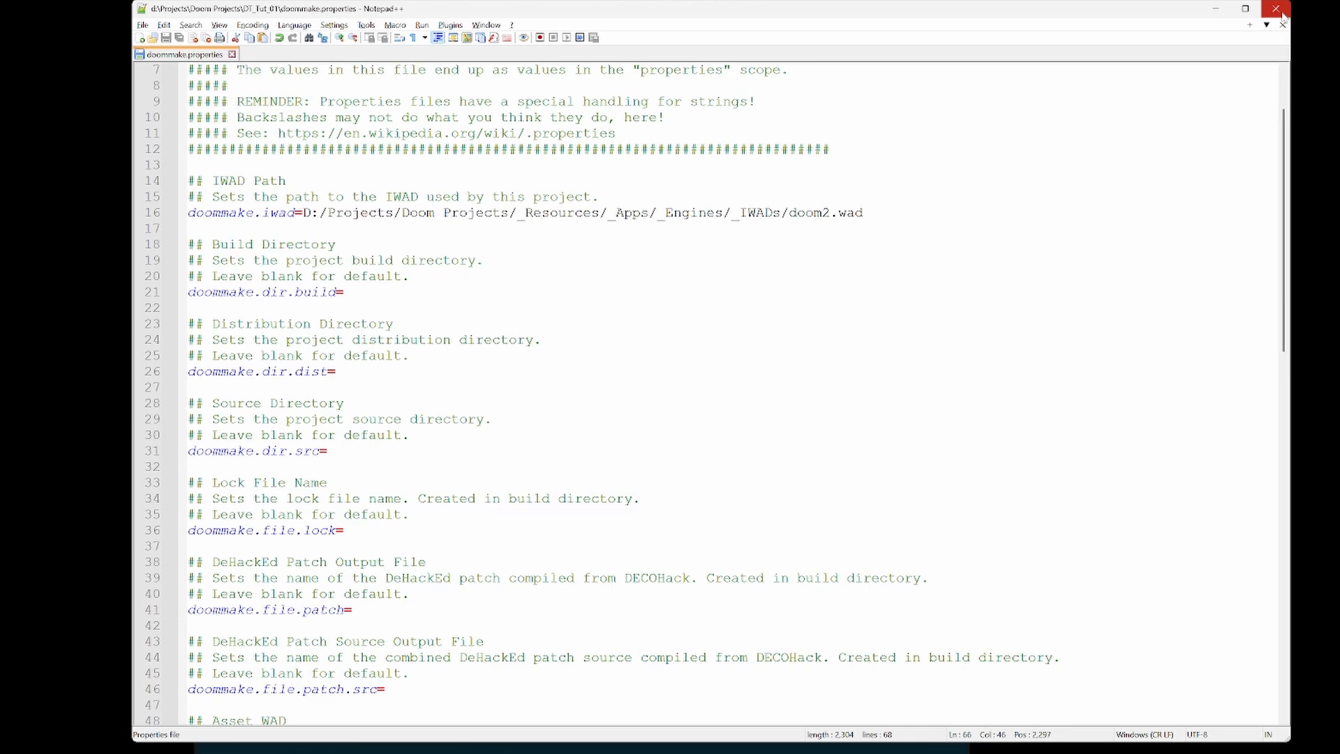
pyautogui.click(1278, 10)
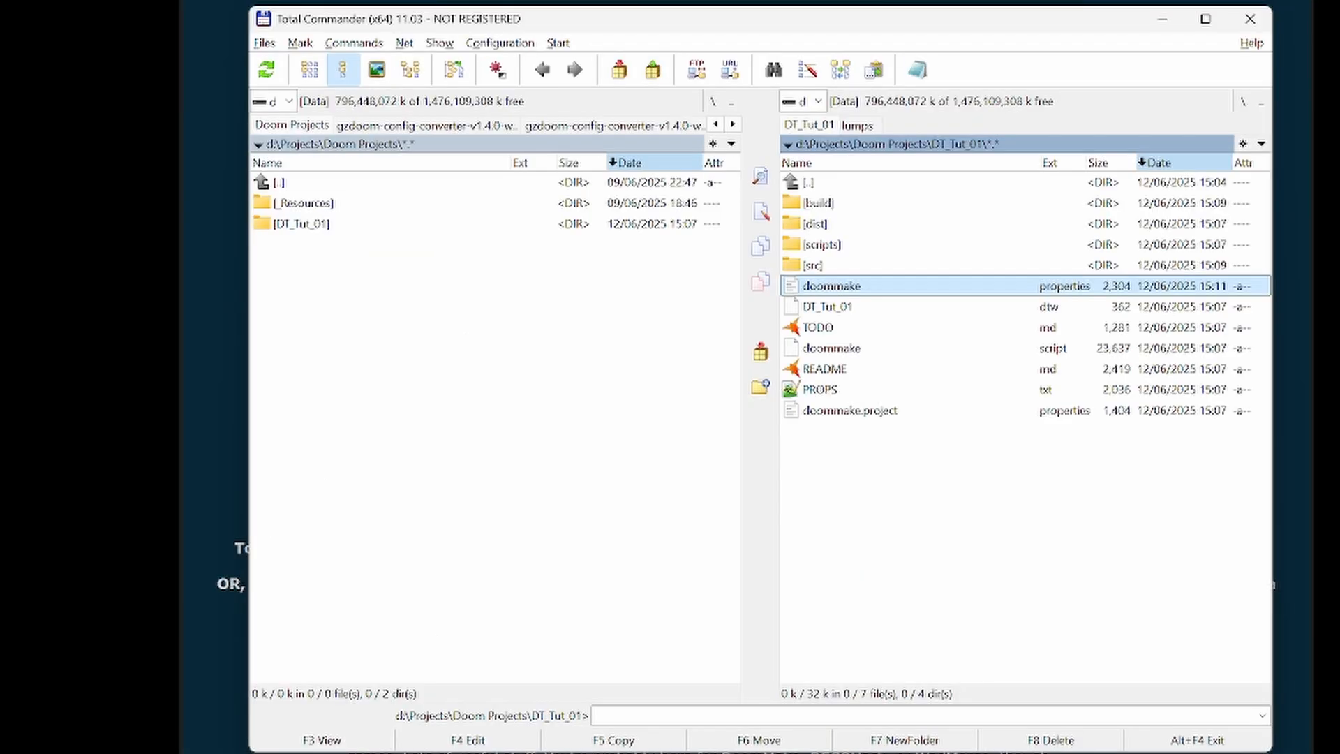
# - Sort the project folder by name, enter the src folder and select the wadinfo text file
pyautogui.click(1005, 163)
pyautogui.press('Up')
pyautogui.press('Up')
pyautogui.press('Up')
pyautogui.press('Up')
pyautogui.press('Up')
pyautogui.press('Up')
pyautogui.press('Up')
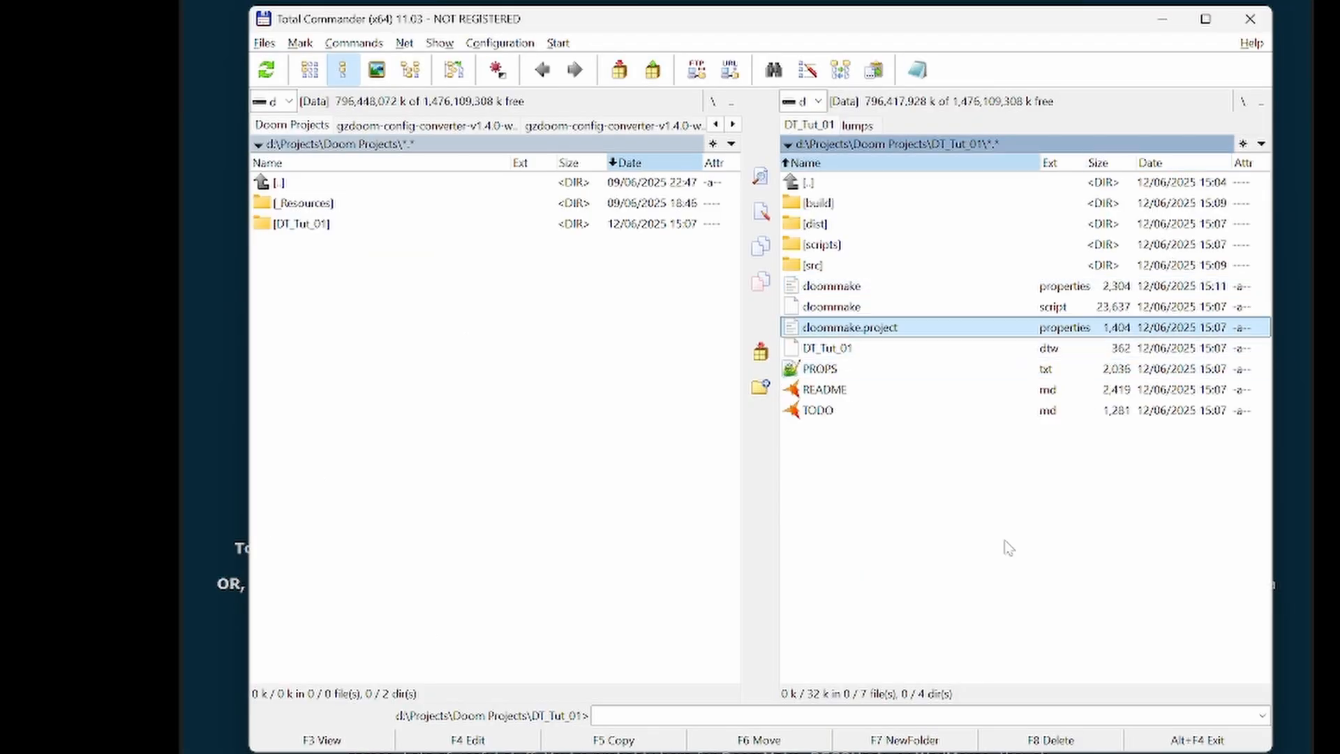
pyautogui.press('Return')
pyautogui.press('Down')
pyautogui.press('Down')
pyautogui.press('Down')
pyautogui.press('Down')
pyautogui.press('Down')
pyautogui.press('Down')
pyautogui.press('Down')
pyautogui.press('Down')
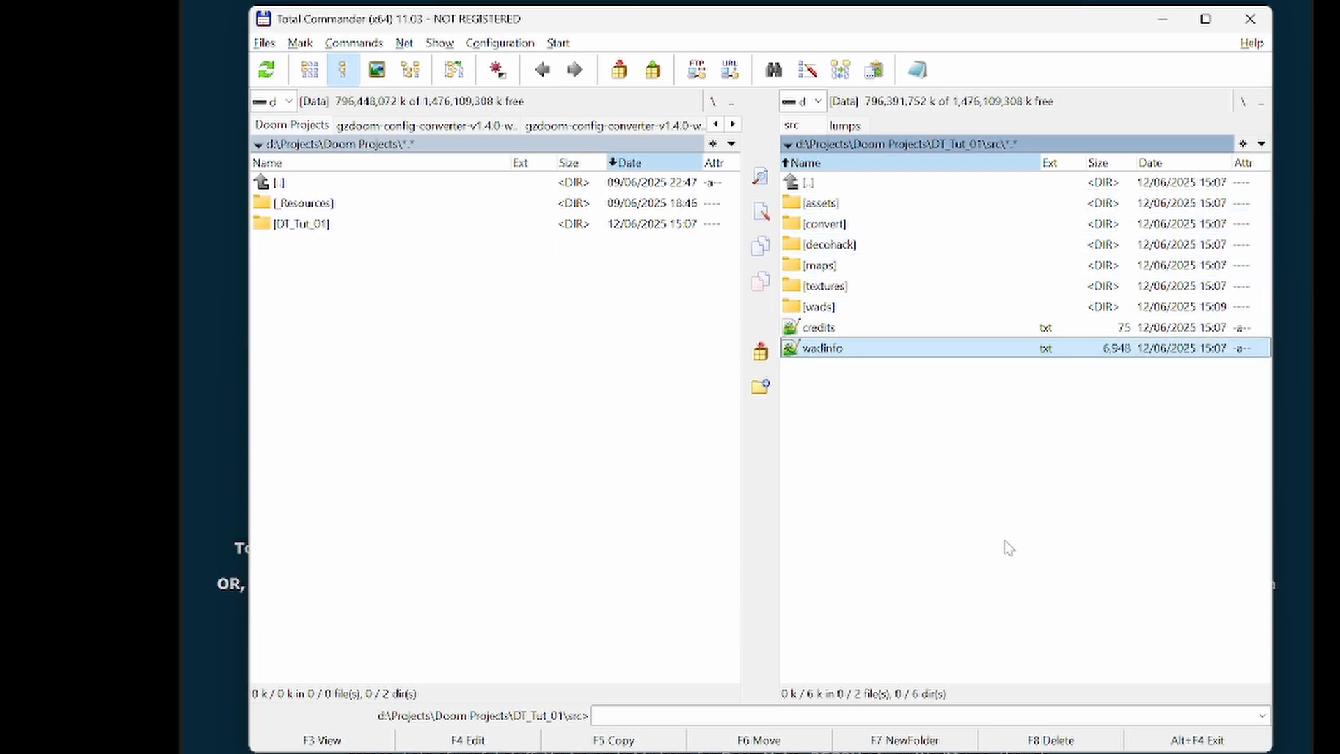
# - Read through the wadinfo.txt template from start to end and close it
pyautogui.press('F4')
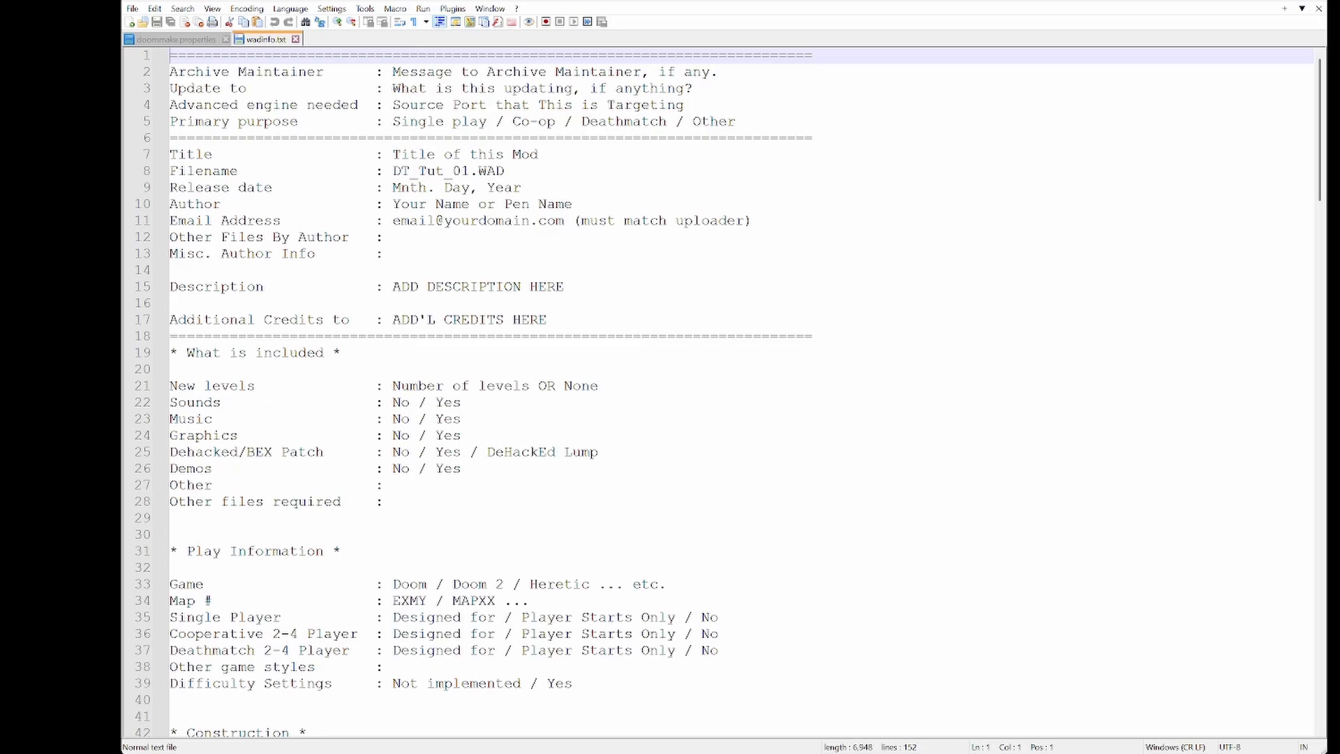
pyautogui.scroll(-20, 726, 391)
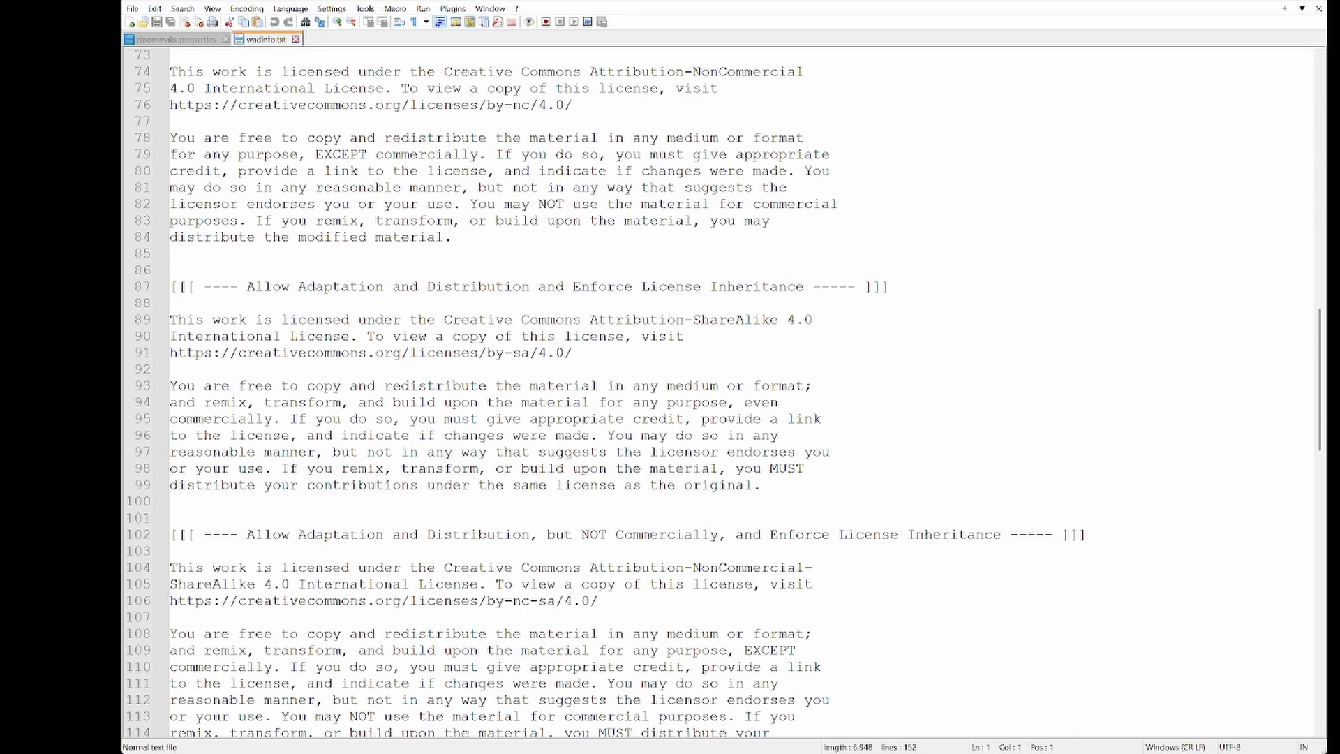
pyautogui.scroll(-3, 726, 391)
pyautogui.scroll(20, 726, 391)
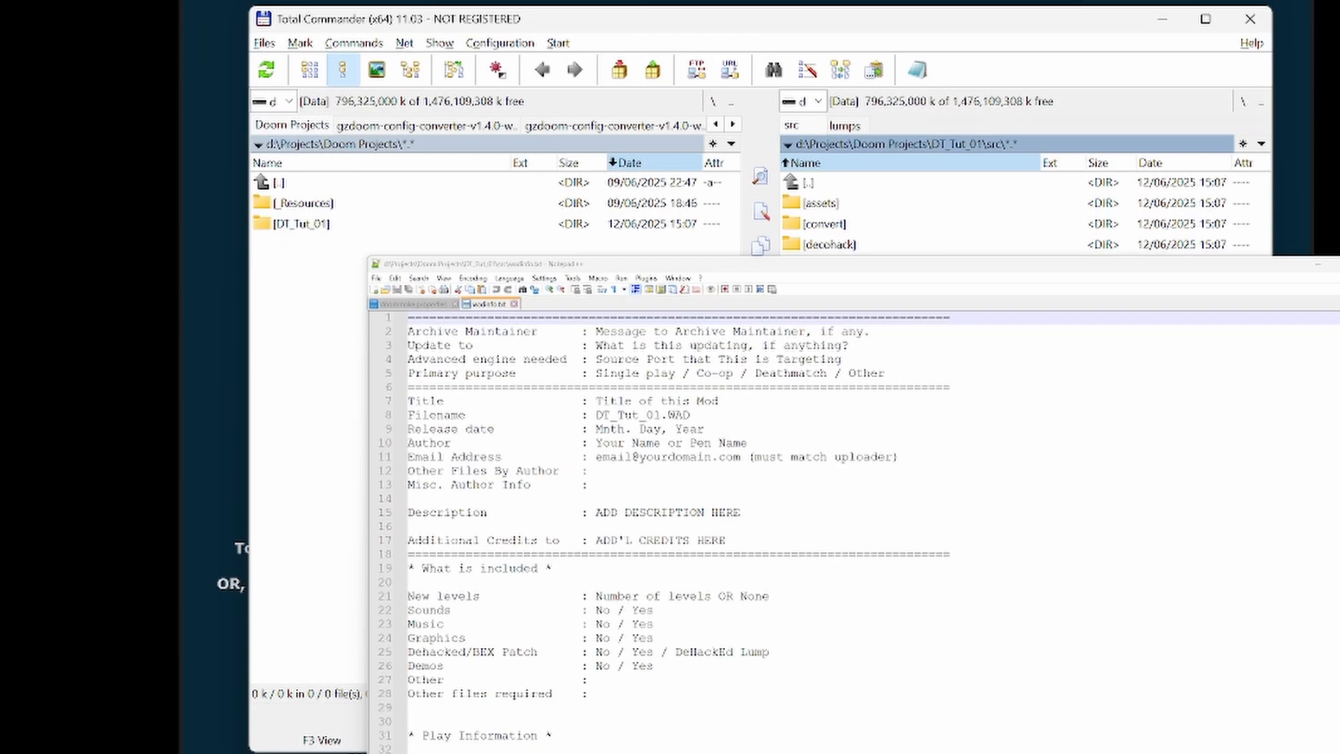
pyautogui.hotkey('alt', 'F4')
# - View credits.txt in the src folder, then look at the project root and reopen src
pyautogui.press('Up')
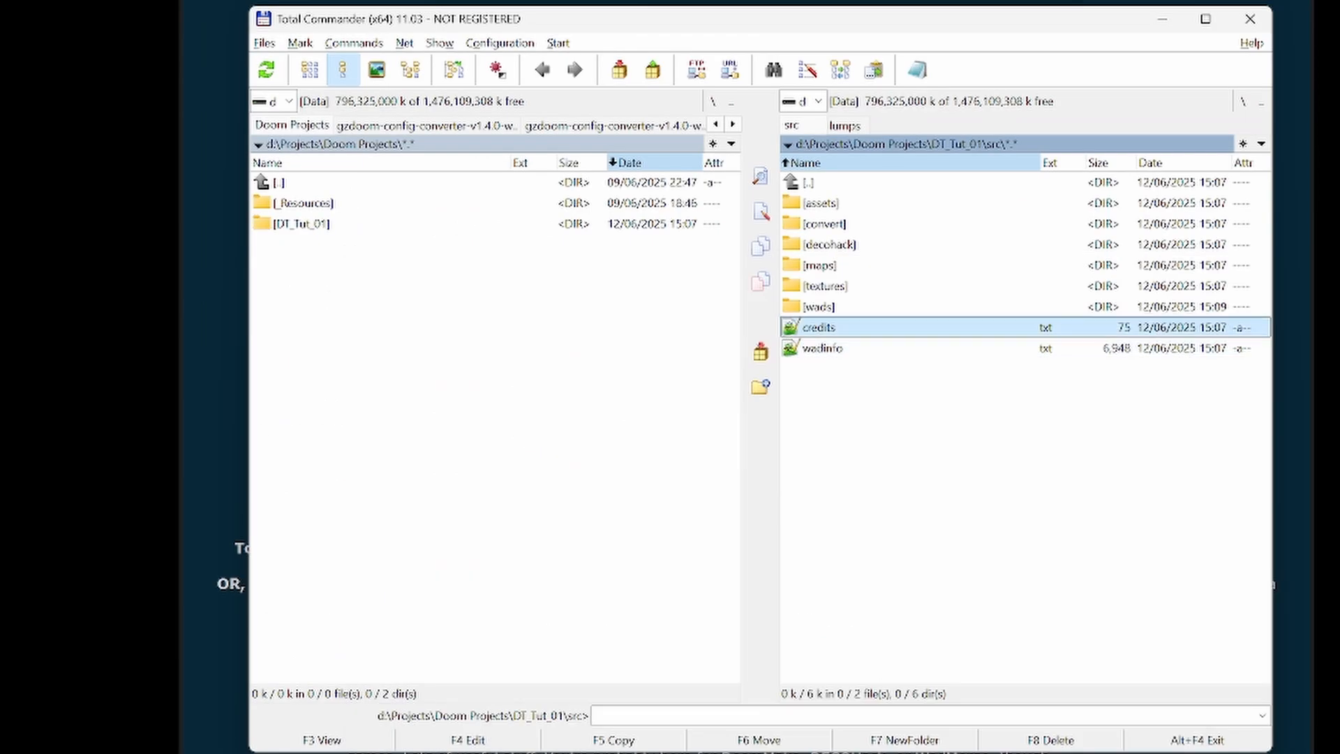
pyautogui.press('F4')
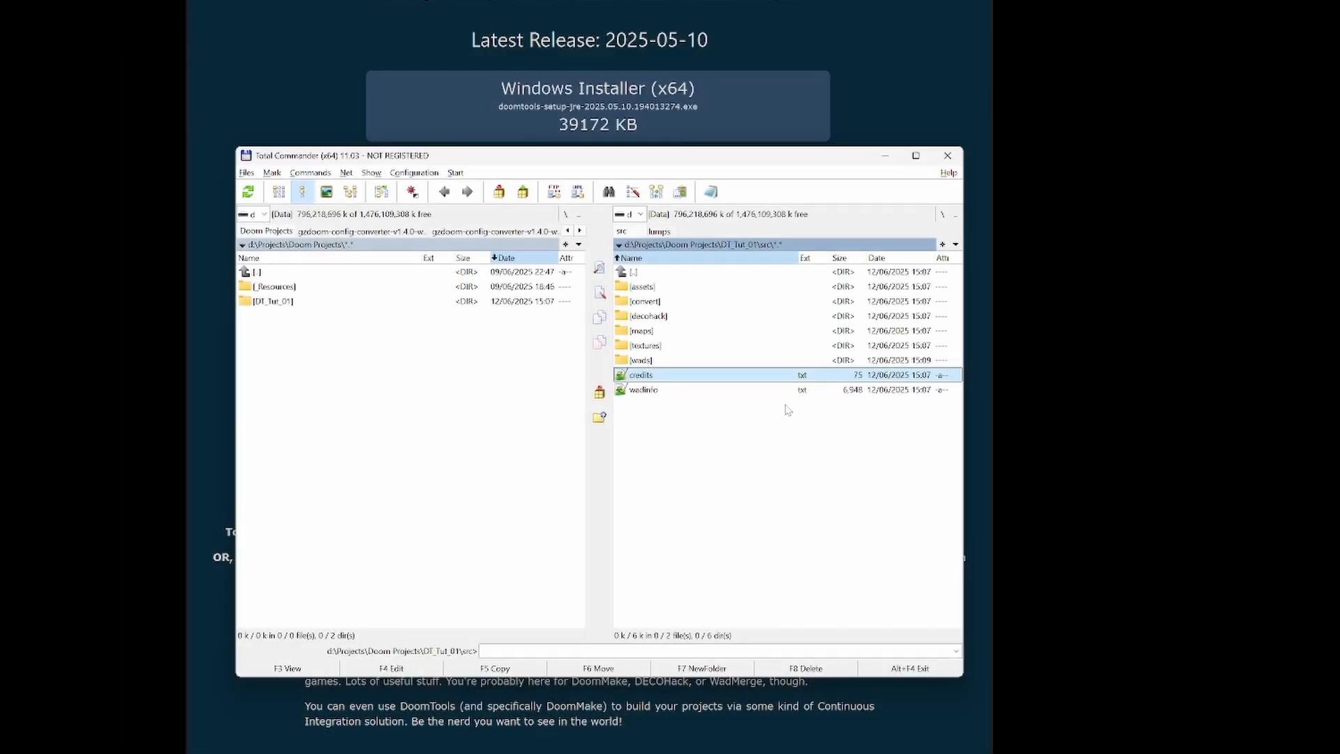
pyautogui.press('Up')
pyautogui.press('Home')
pyautogui.press('Return')
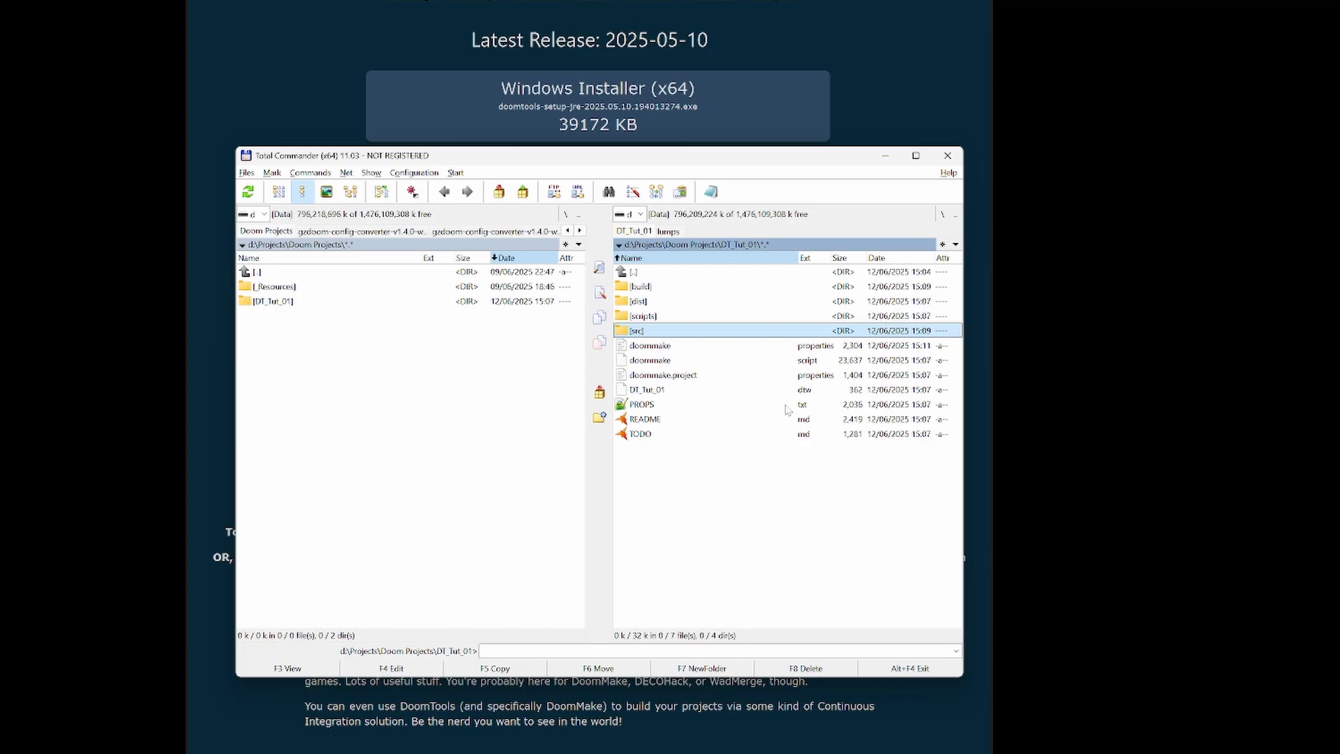
pyautogui.press('Return')
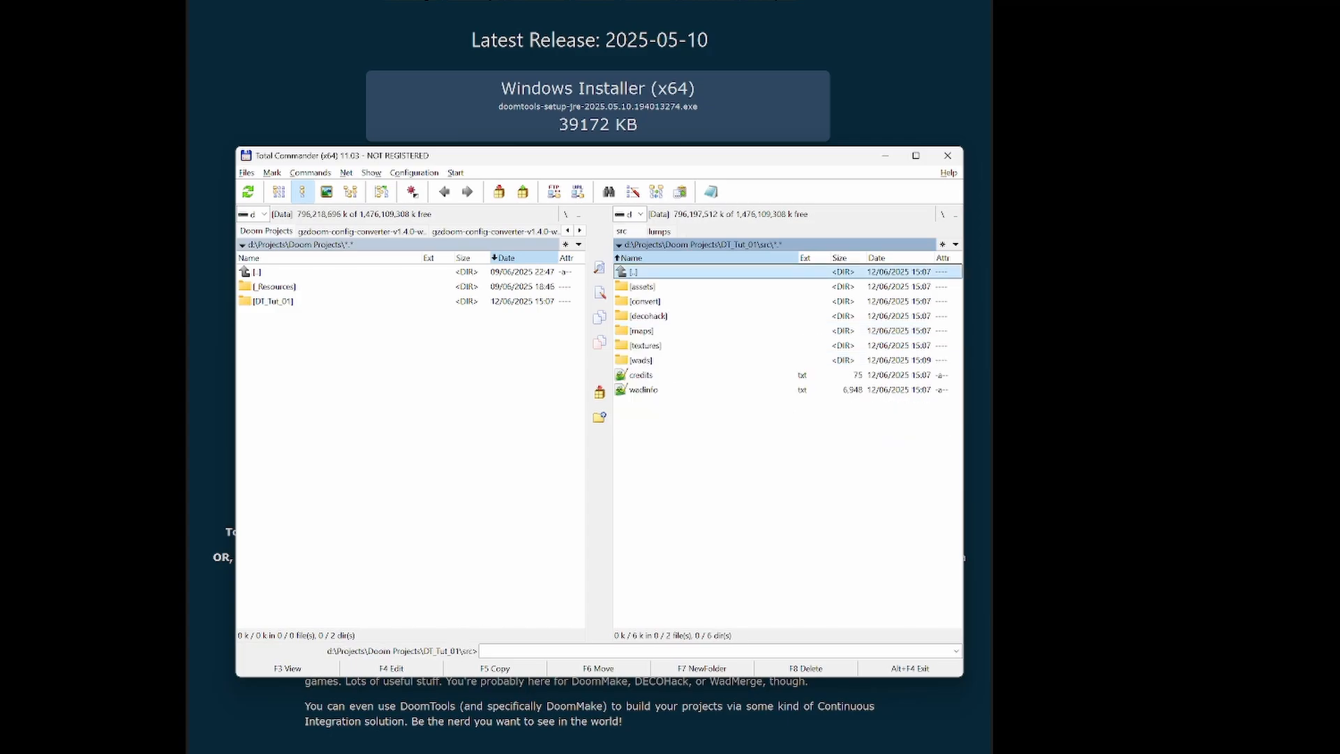
# - Launch Ultimate Doom Builder and create a new map MAP01 with the MBF21: Doom 2 (Doom format) configuration
pyautogui.press('super')
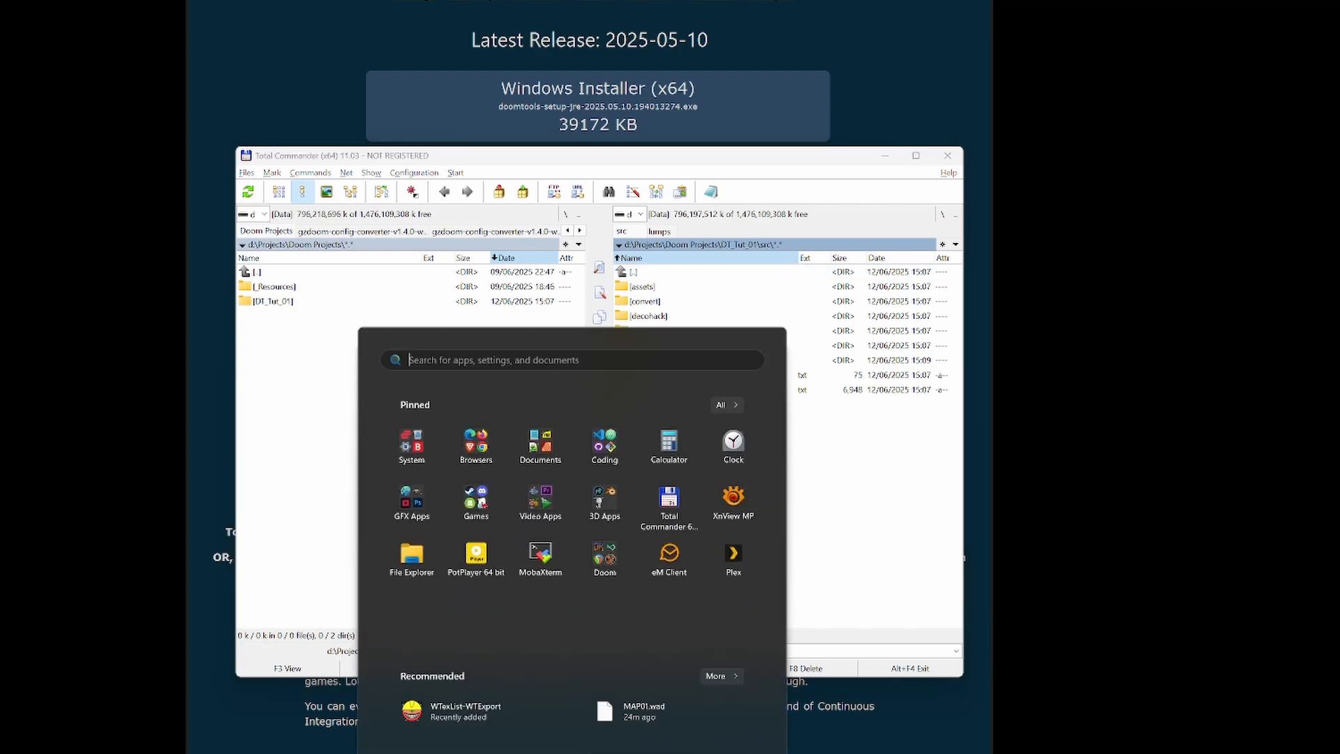
pyautogui.click(611, 571)
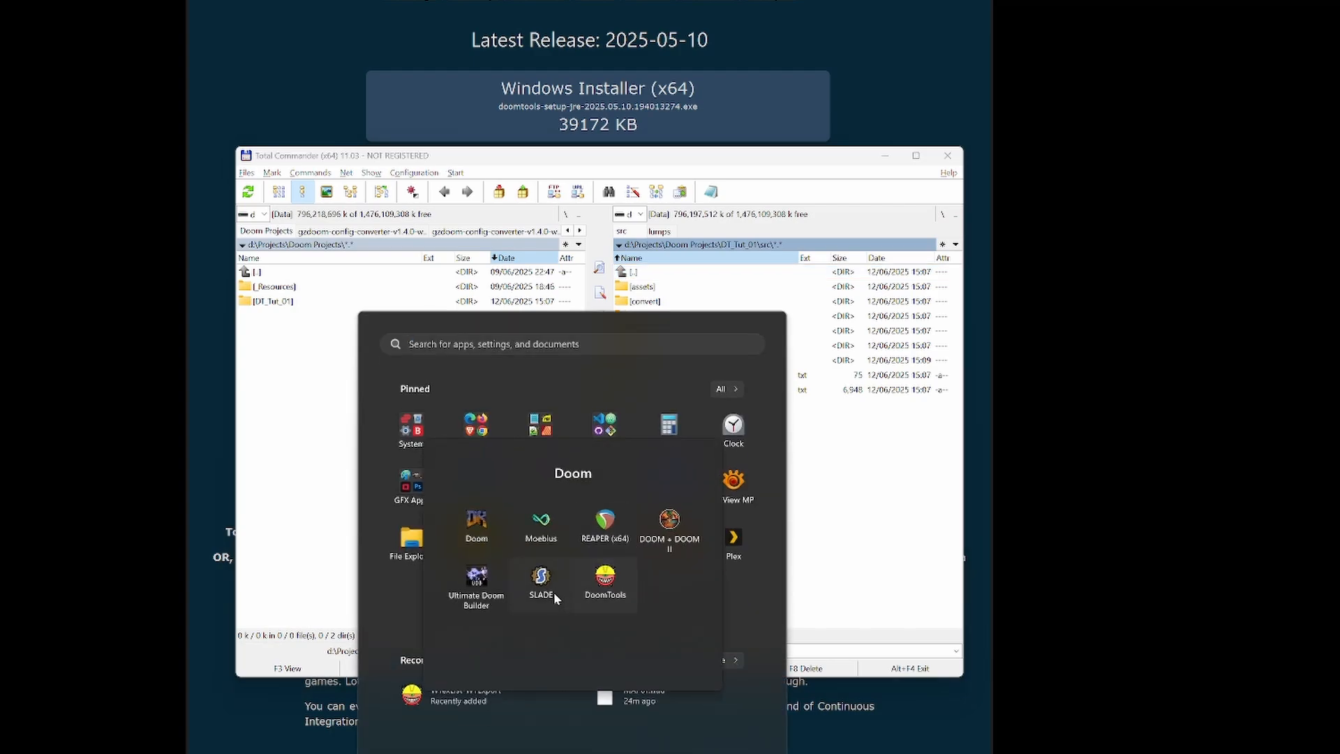
pyautogui.click(476, 580)
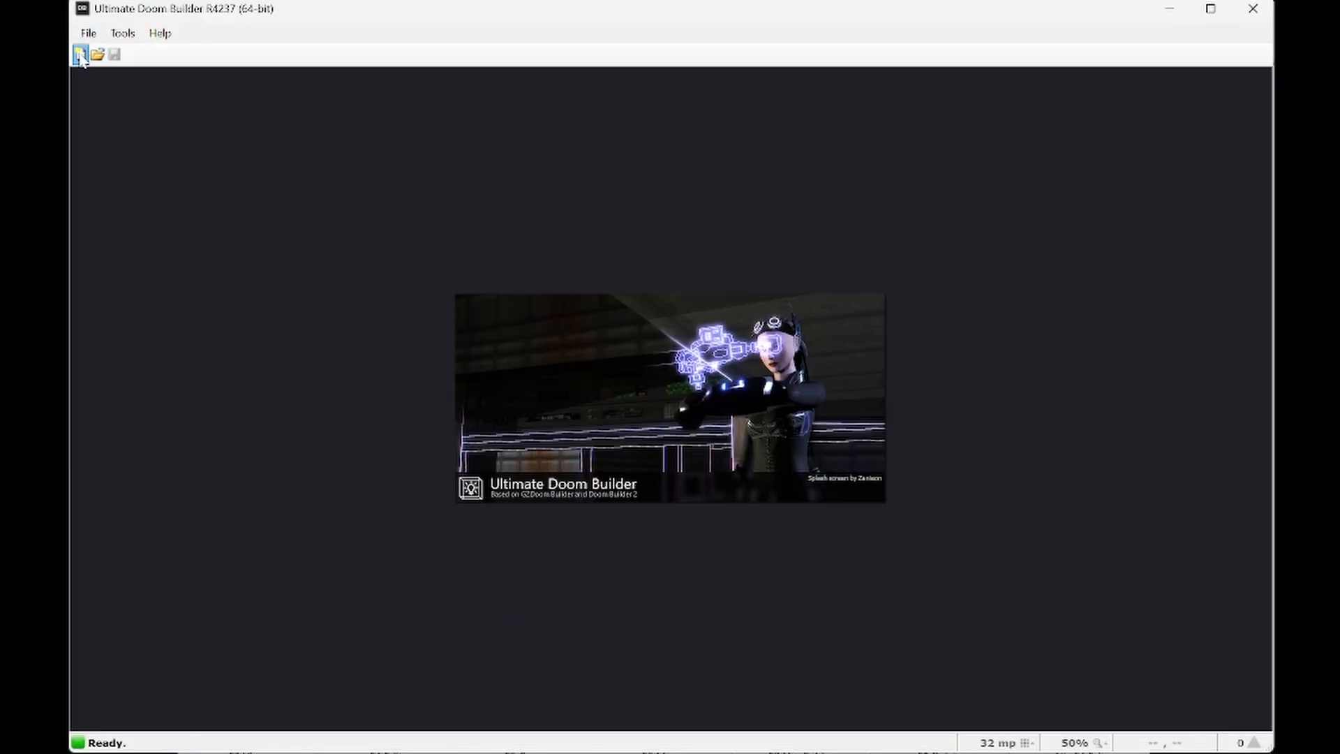
pyautogui.click(81, 54)
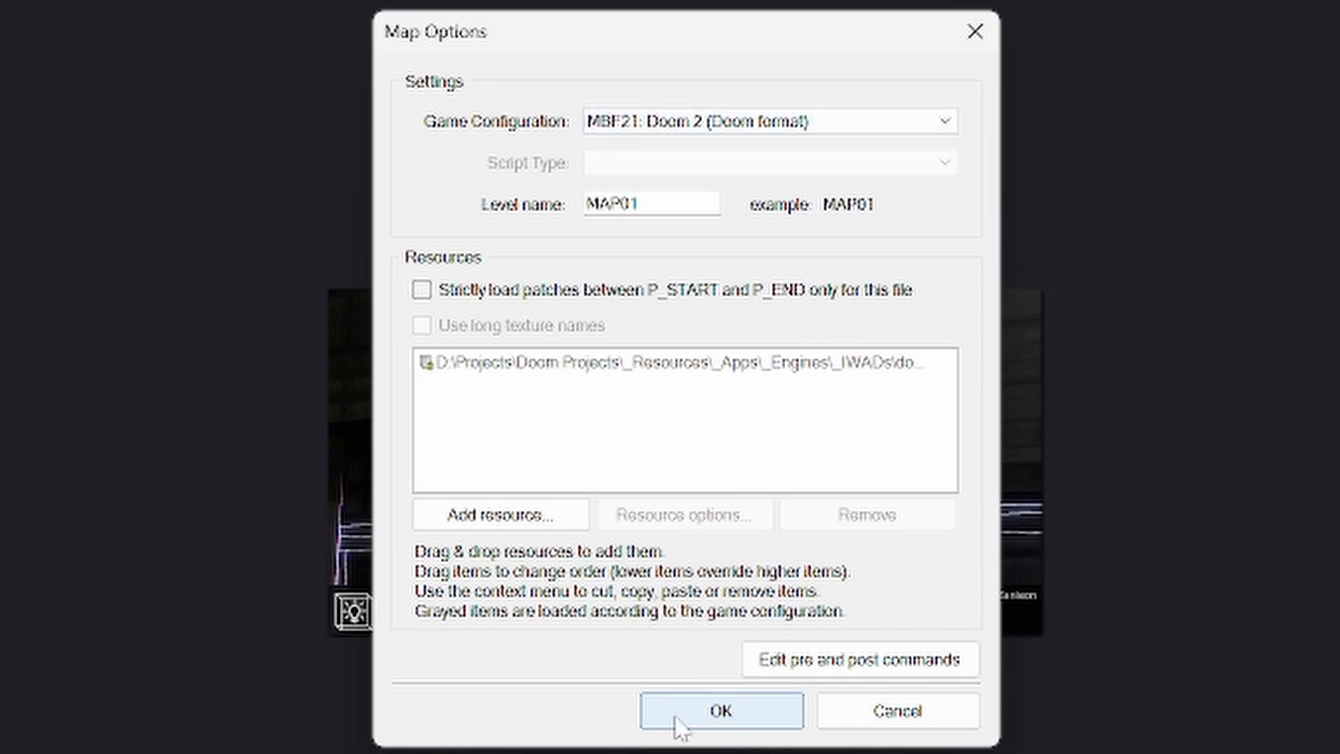
pyautogui.click(721, 717)
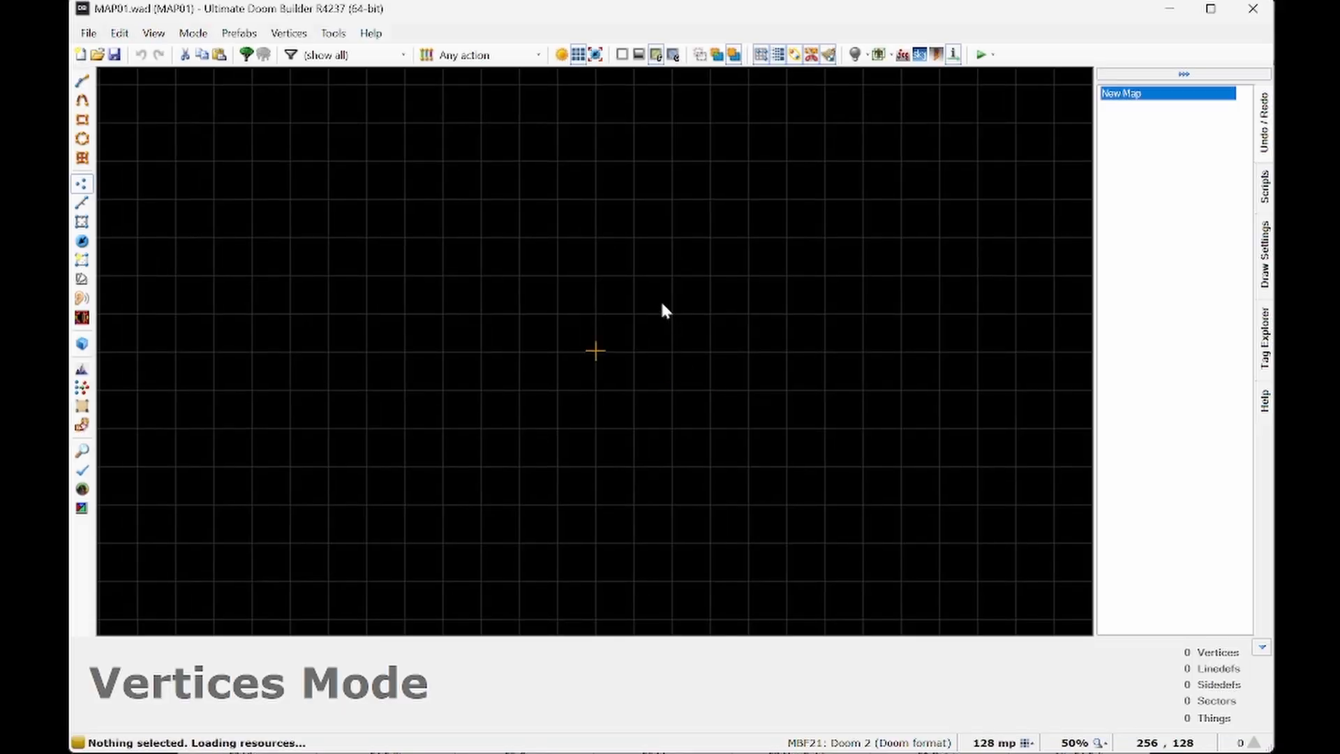
# - Draw a square room about 512 by 512 units centred on the origin and place a Player 1 start at X 0, Y -128
pyautogui.hotkey('shift', 'd')
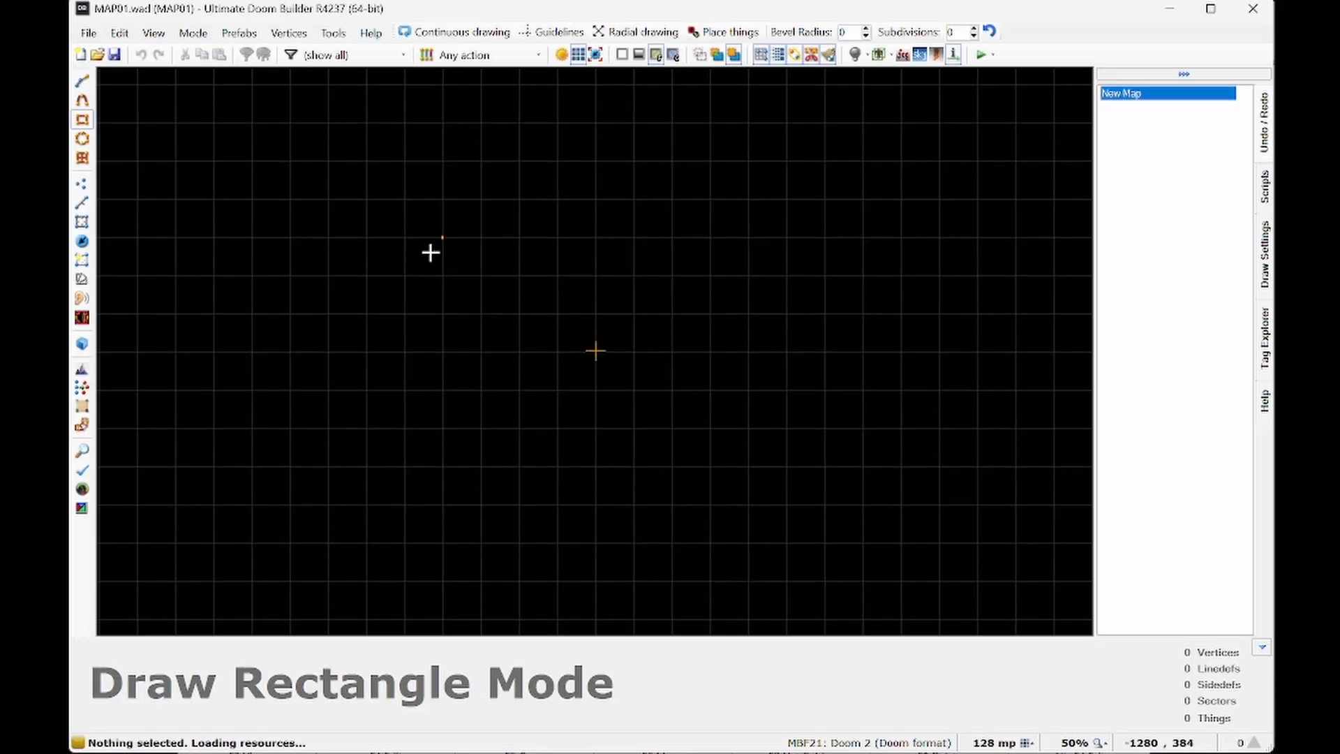
pyautogui.moveTo(530, 284)
pyautogui.mouseDown()
pyautogui.moveTo(671, 392)
pyautogui.moveTo(680, 427)
pyautogui.mouseUp()
pyautogui.press('t')
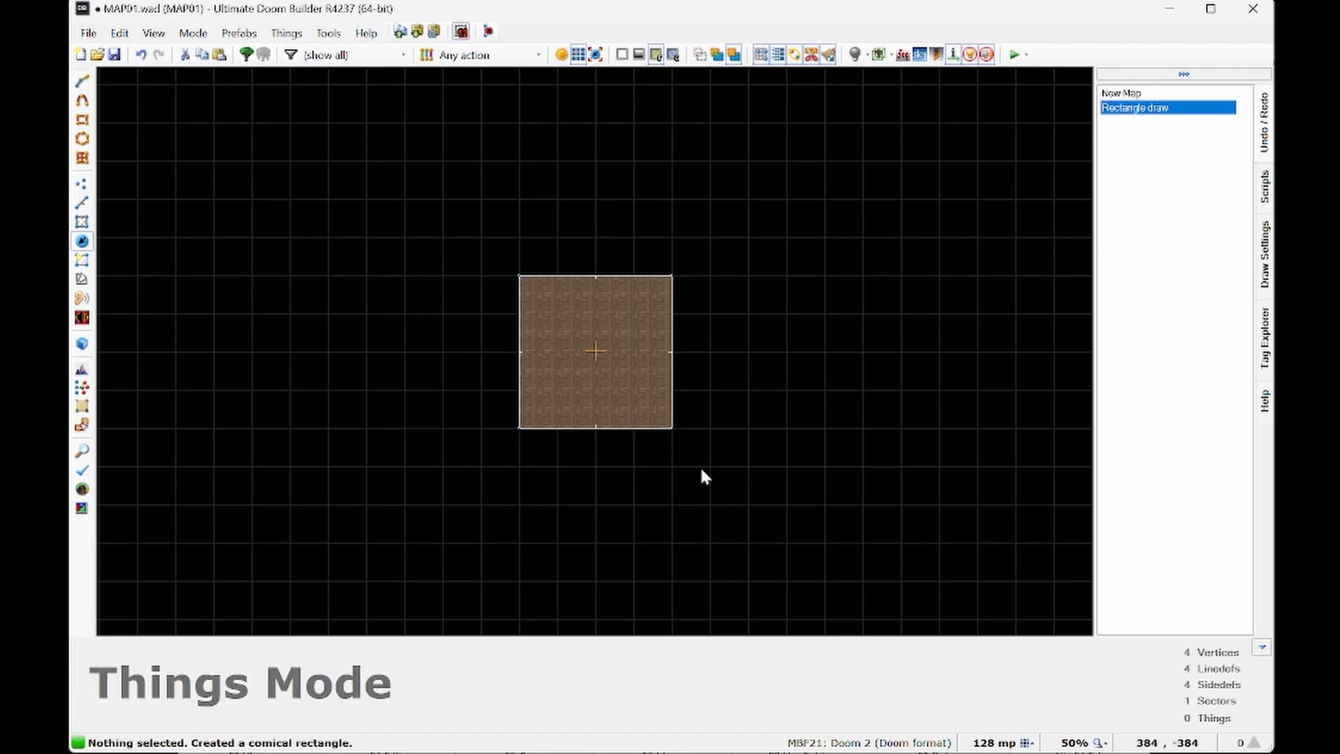
pyautogui.rightClick(597, 408)
pyautogui.click(874, 469)
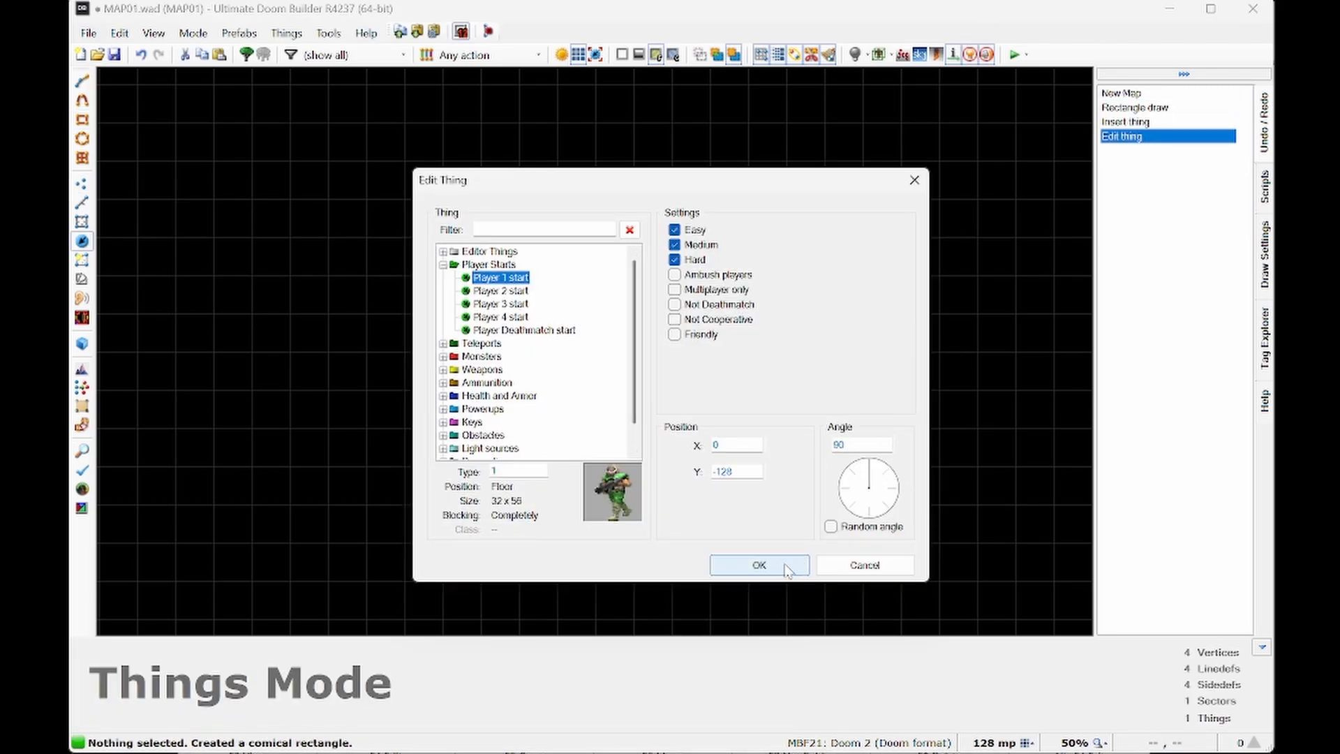
pyautogui.click(788, 567)
# - Save the map as MAP01.wad in the DT_Tut_01 project's src\maps folder
pyautogui.click(88, 33)
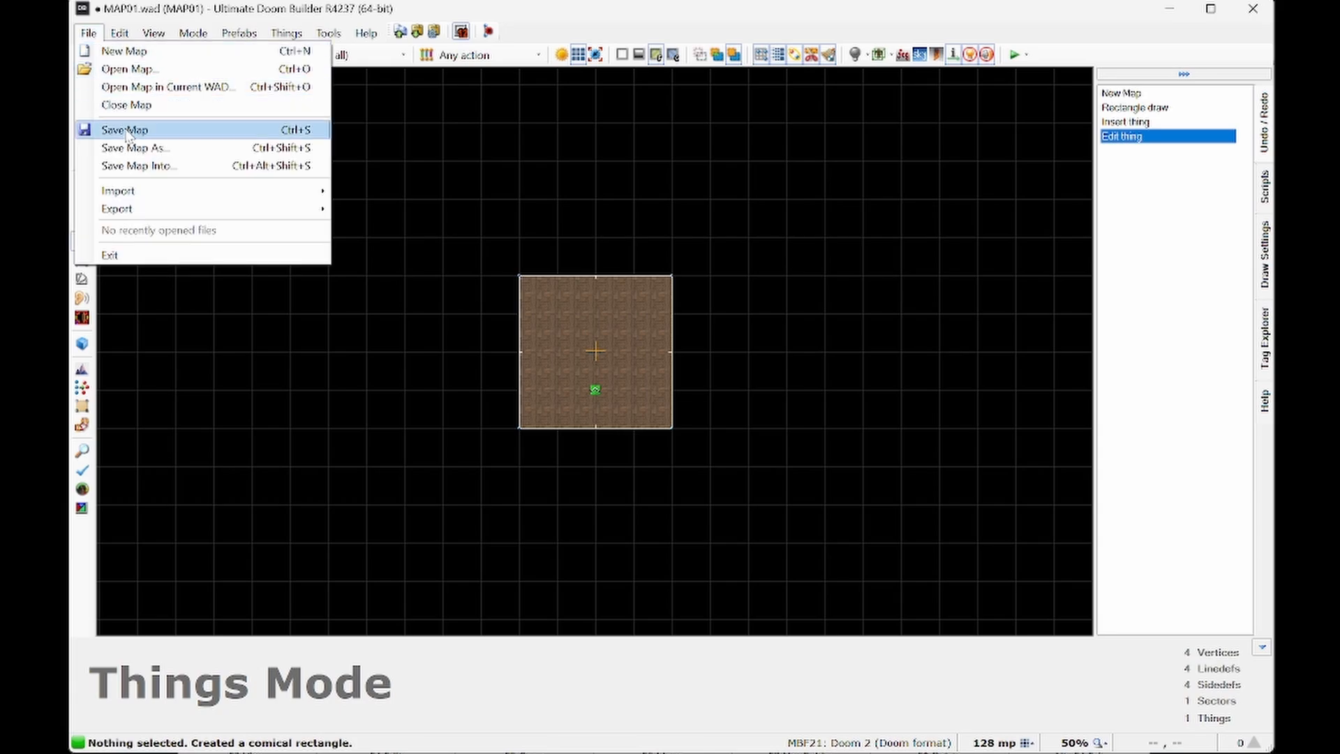
pyautogui.click(138, 151)
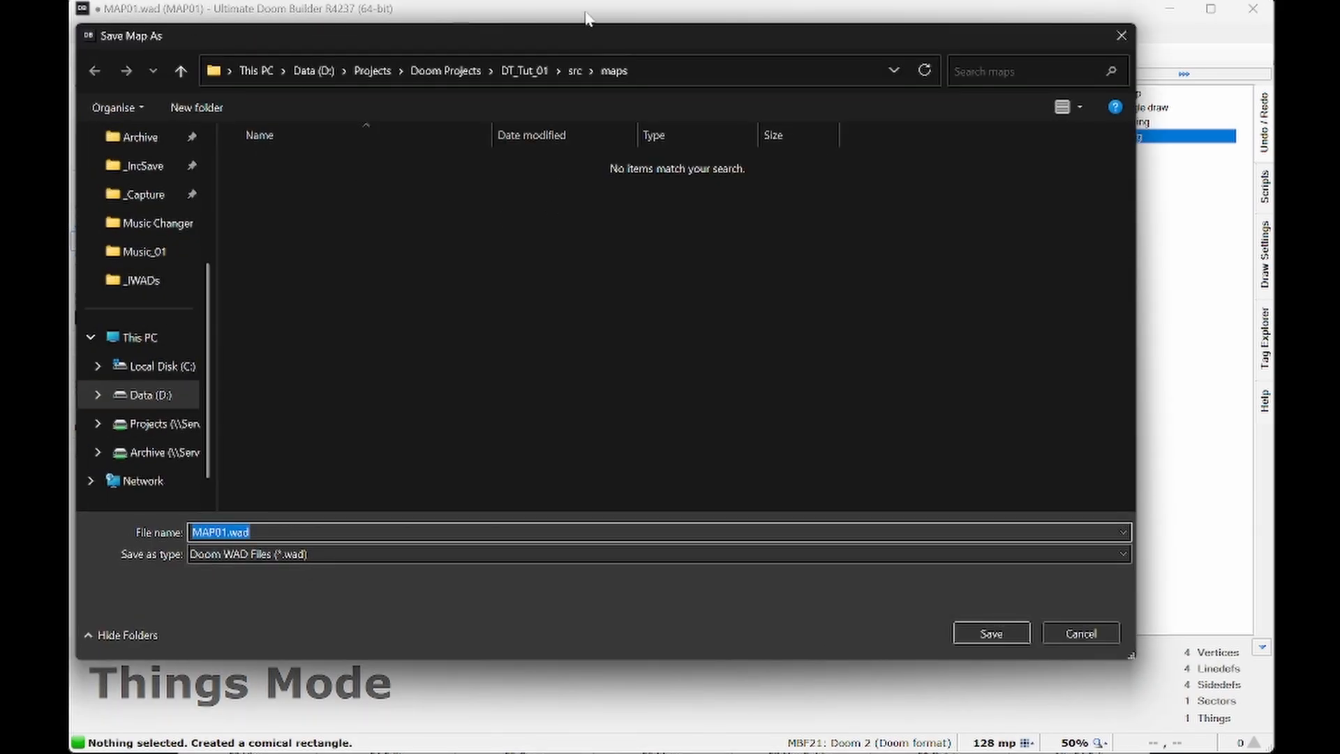
pyautogui.click(523, 71)
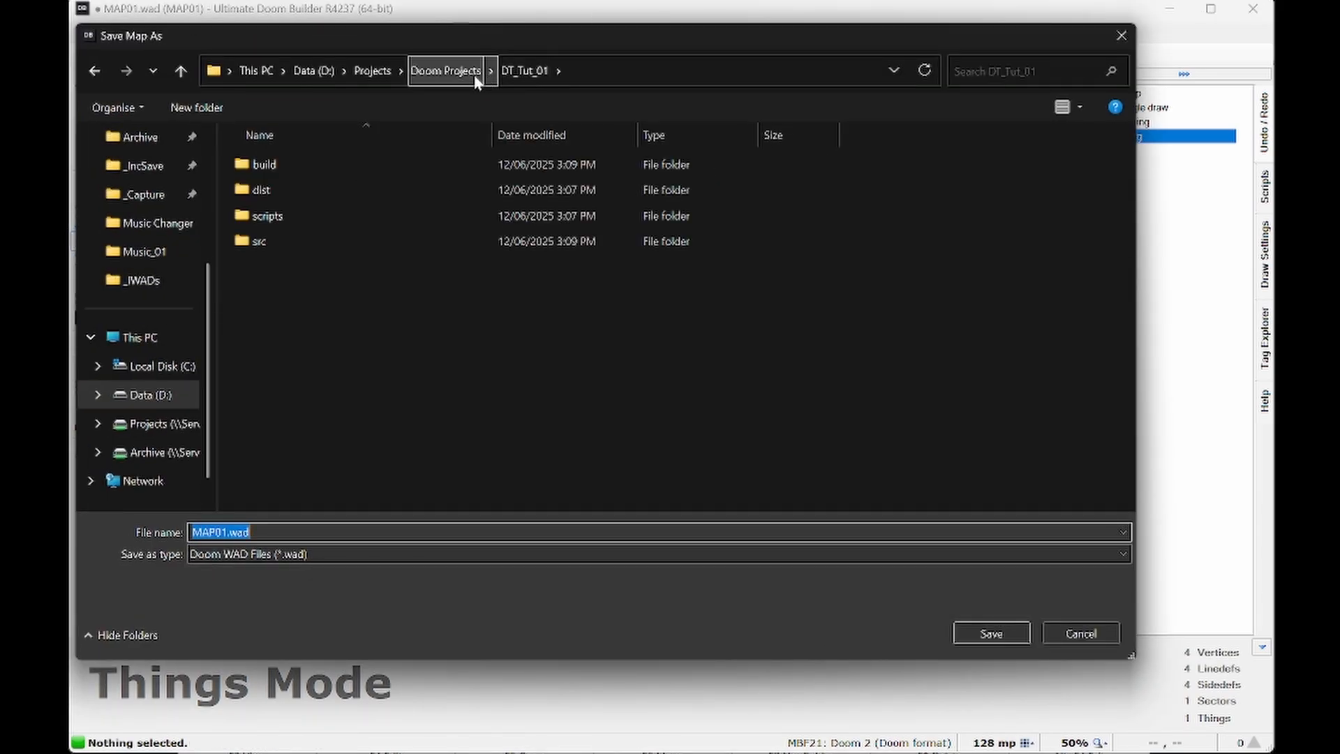
pyautogui.click(447, 71)
pyautogui.doubleClick(294, 194)
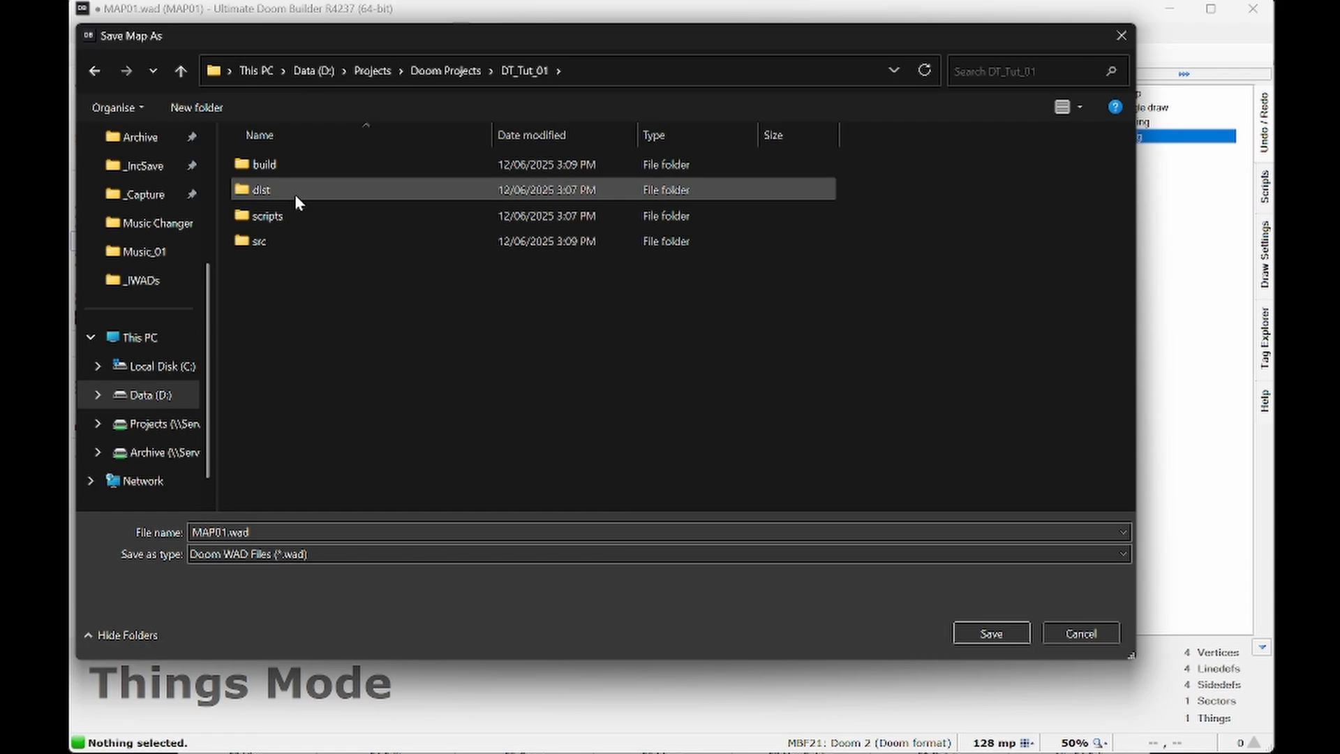
pyautogui.doubleClick(256, 242)
pyautogui.doubleClick(261, 238)
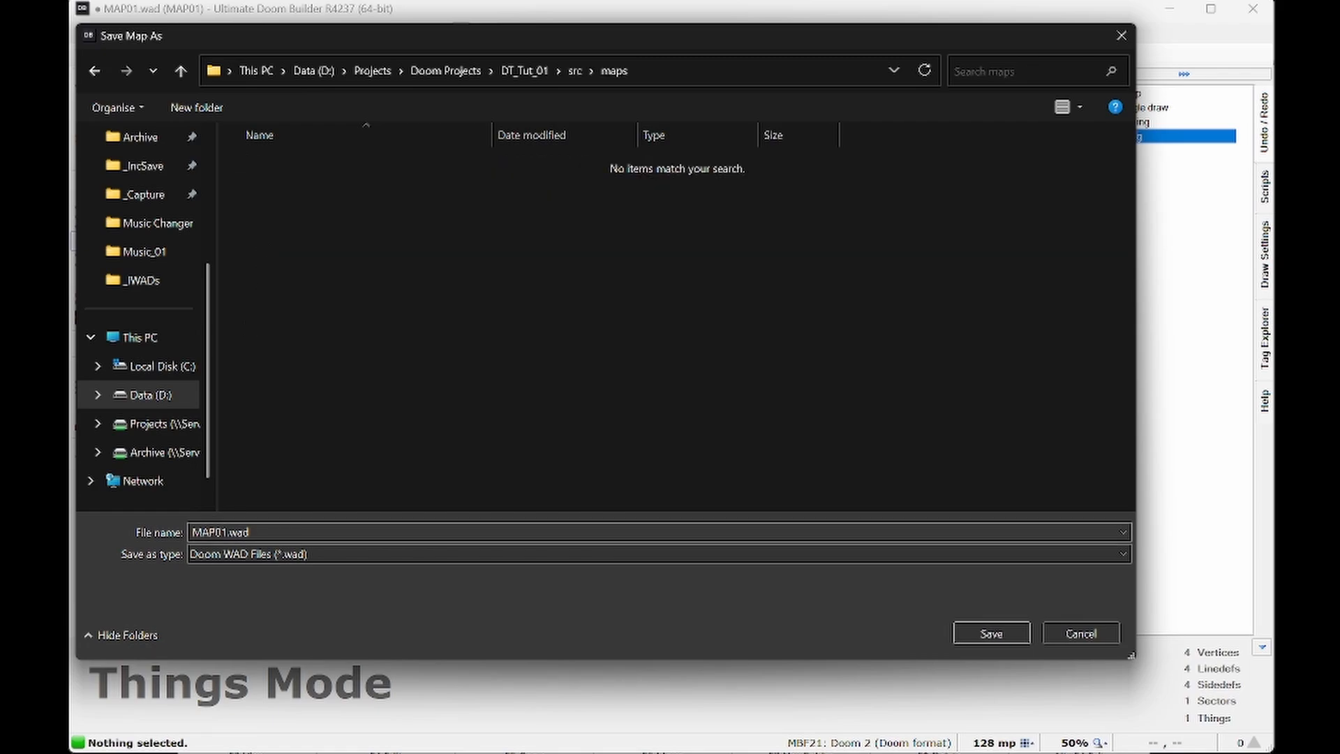
pyautogui.click(999, 630)
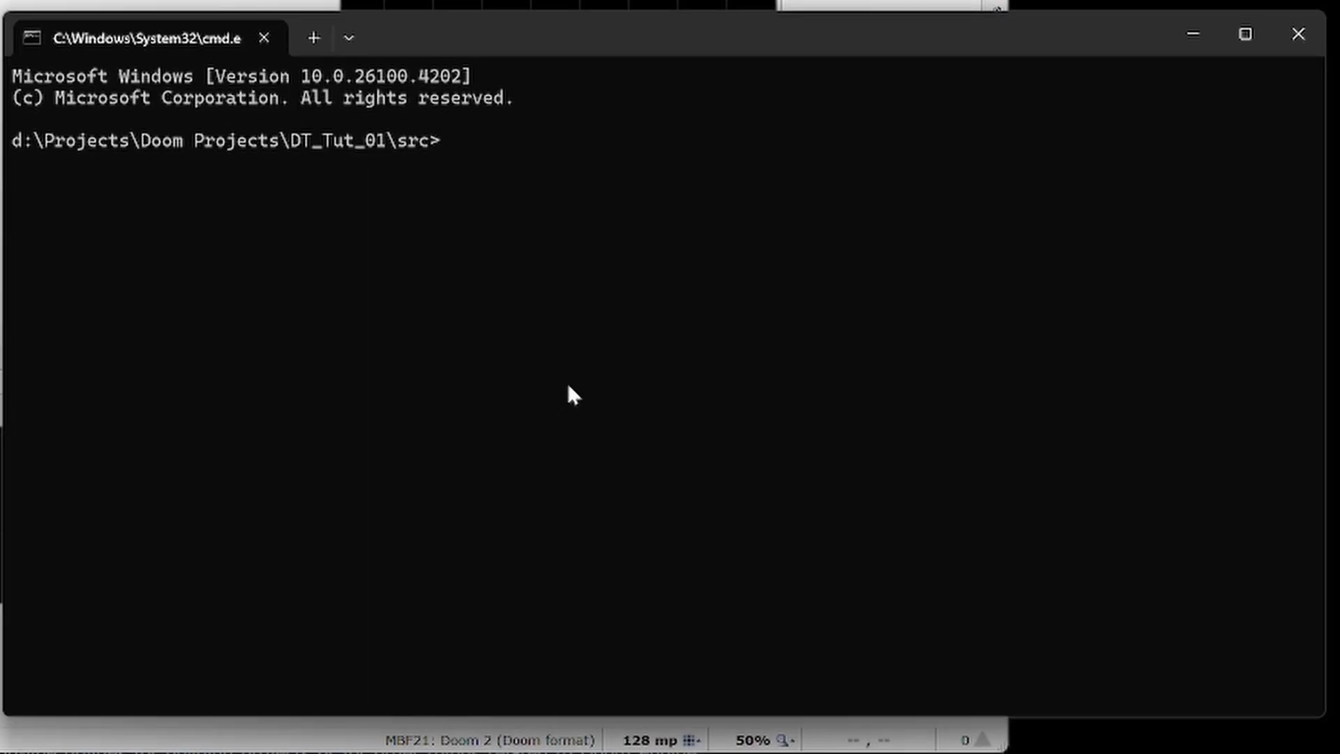
# - In the command prompt, go up to the DT_Tut_01 project root and build the project with doommake
pyautogui.write('cd..')
pyautogui.press('Return')
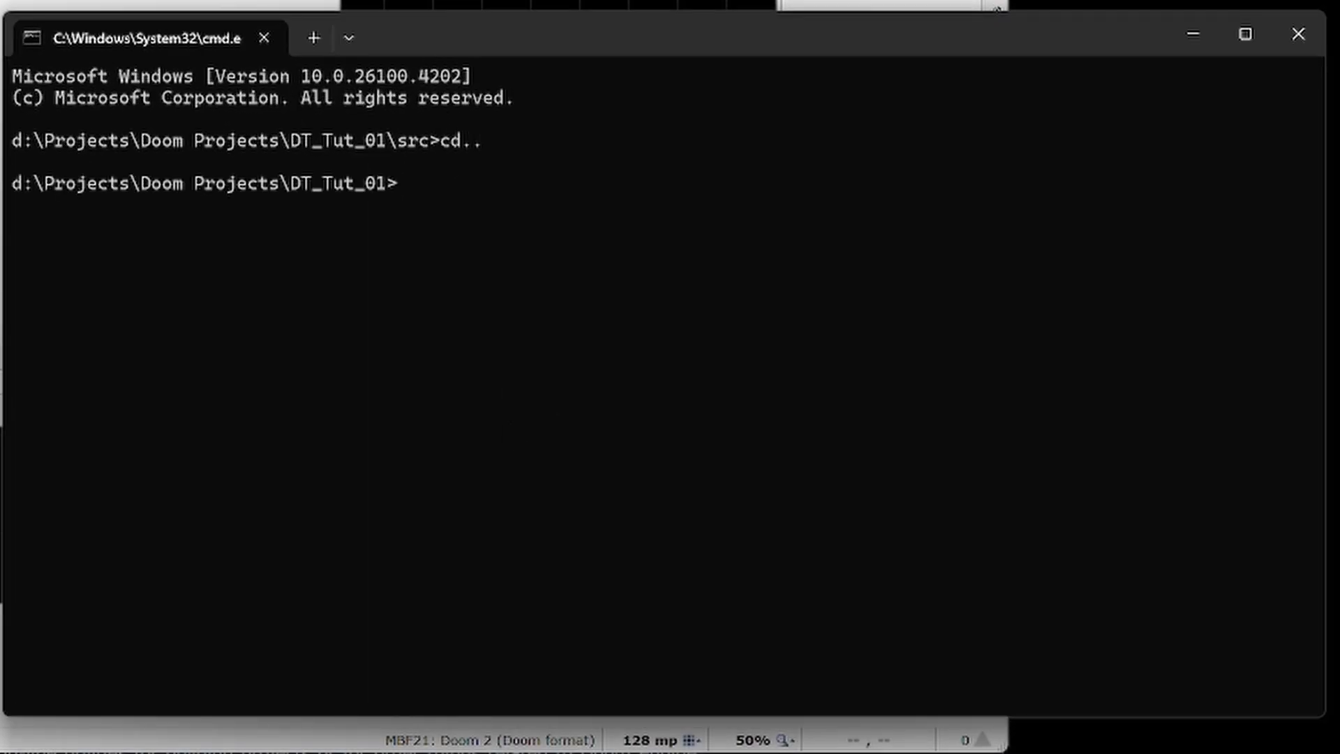
pyautogui.write('doommake')
pyautogui.press('Return')
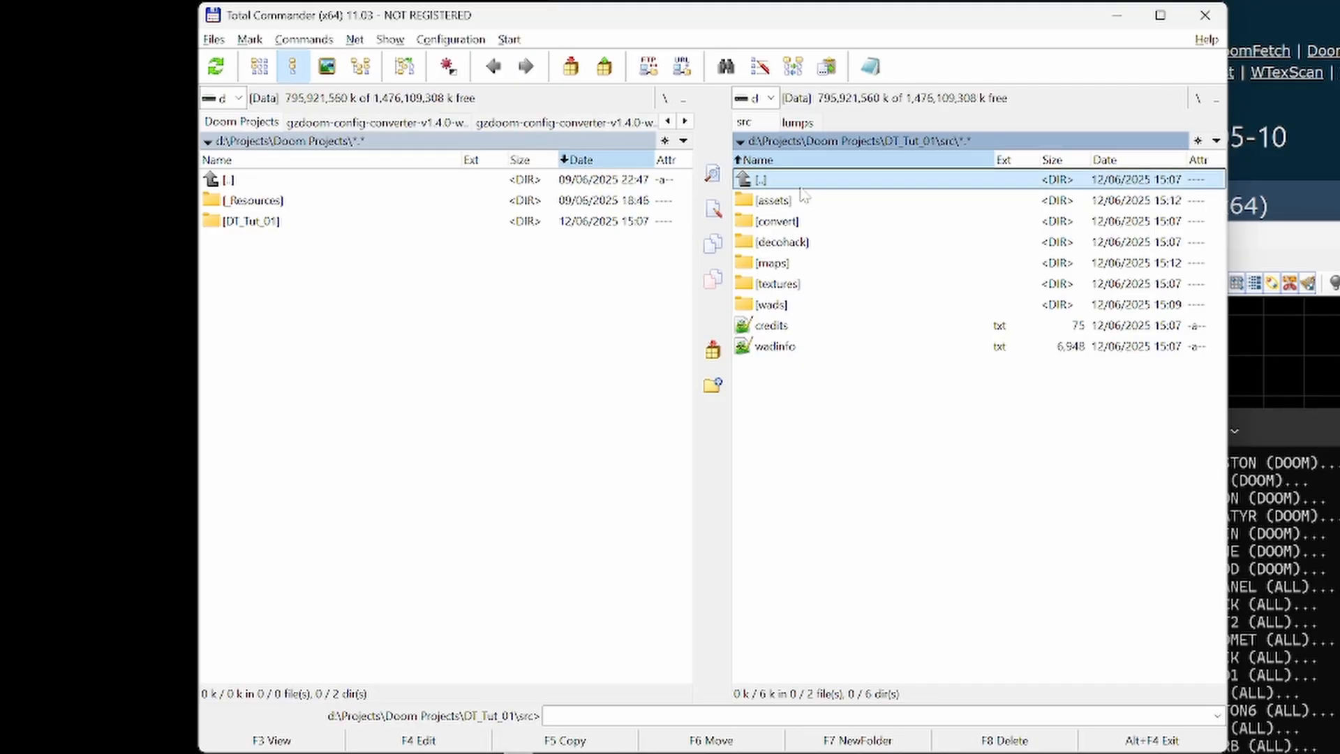
# - In Total Commander, examine the DT_Tut_01 files in the build folder and the separate WADs in its _wads subfolder
pyautogui.doubleClick(802, 183)
pyautogui.doubleClick(796, 200)
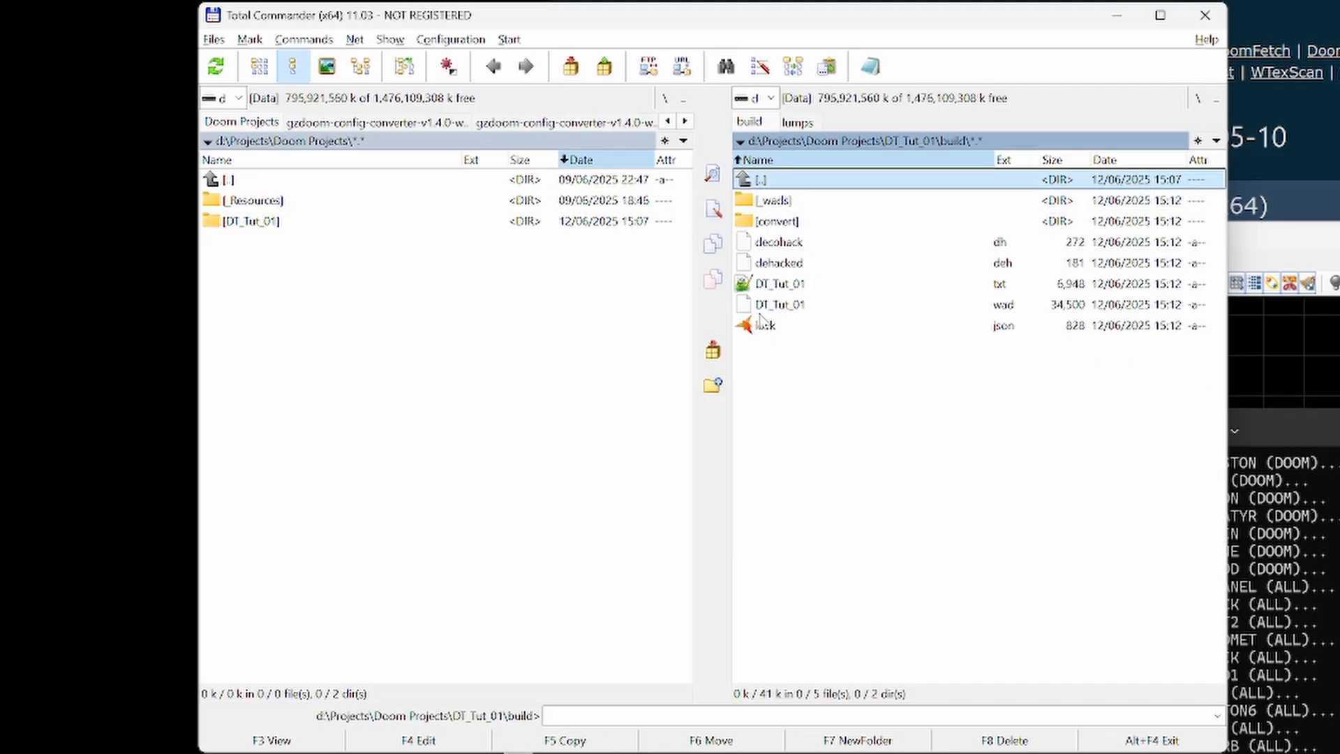
pyautogui.click(774, 291)
pyautogui.click(782, 308)
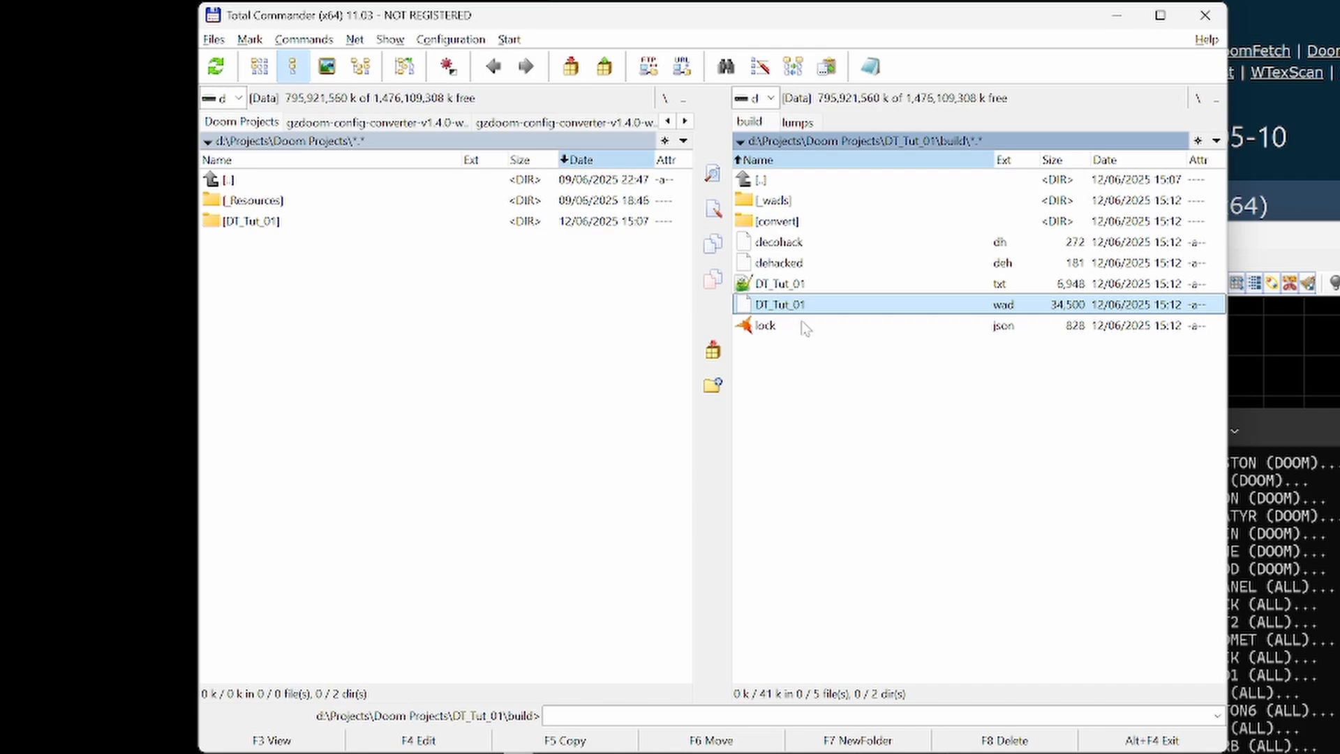
pyautogui.doubleClick(786, 203)
pyautogui.click(828, 207)
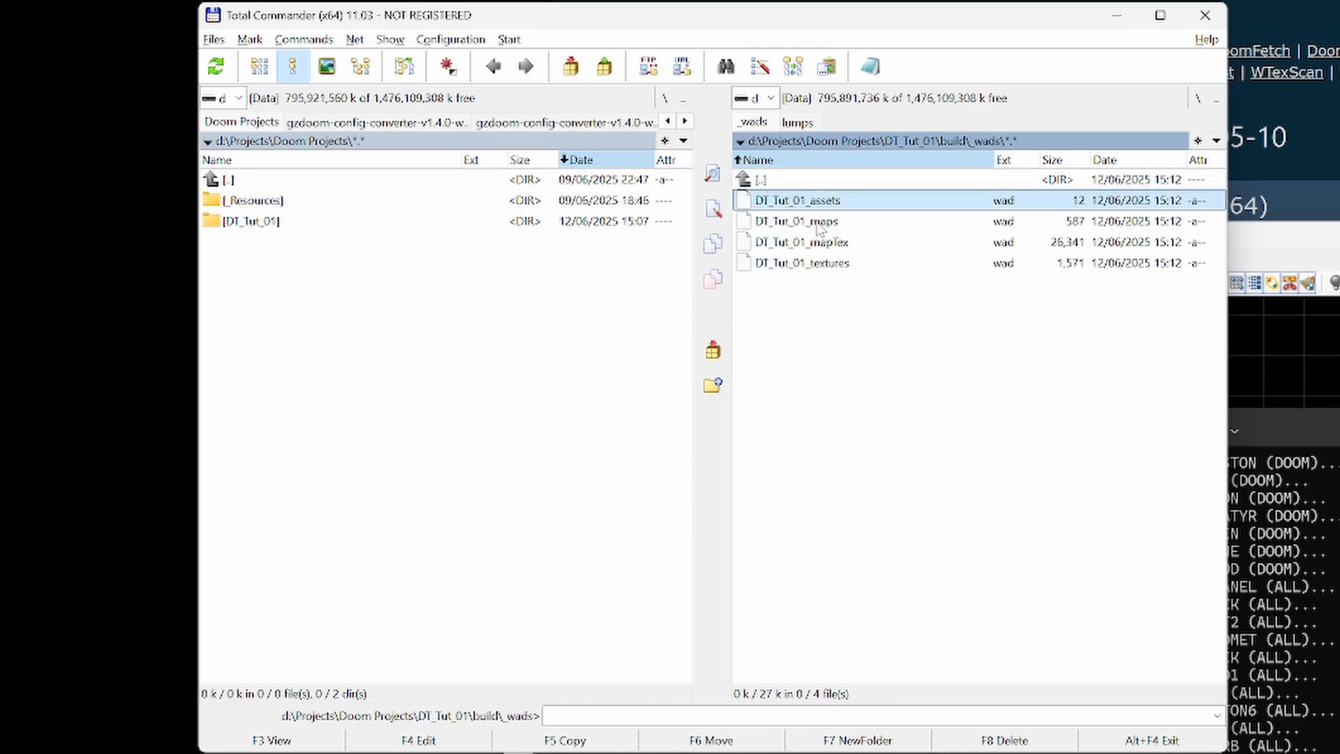
pyautogui.click(817, 229)
pyautogui.click(828, 245)
pyautogui.click(833, 265)
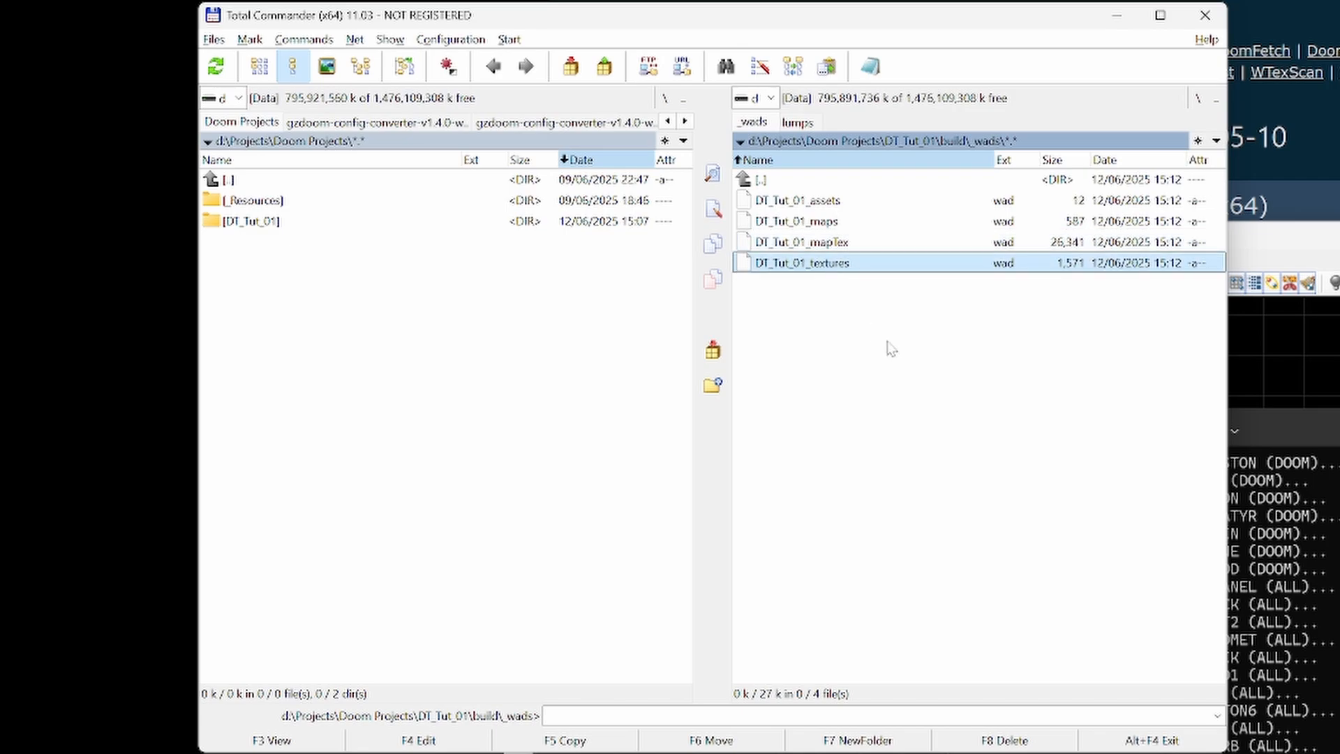
pyautogui.press('BackSpace')
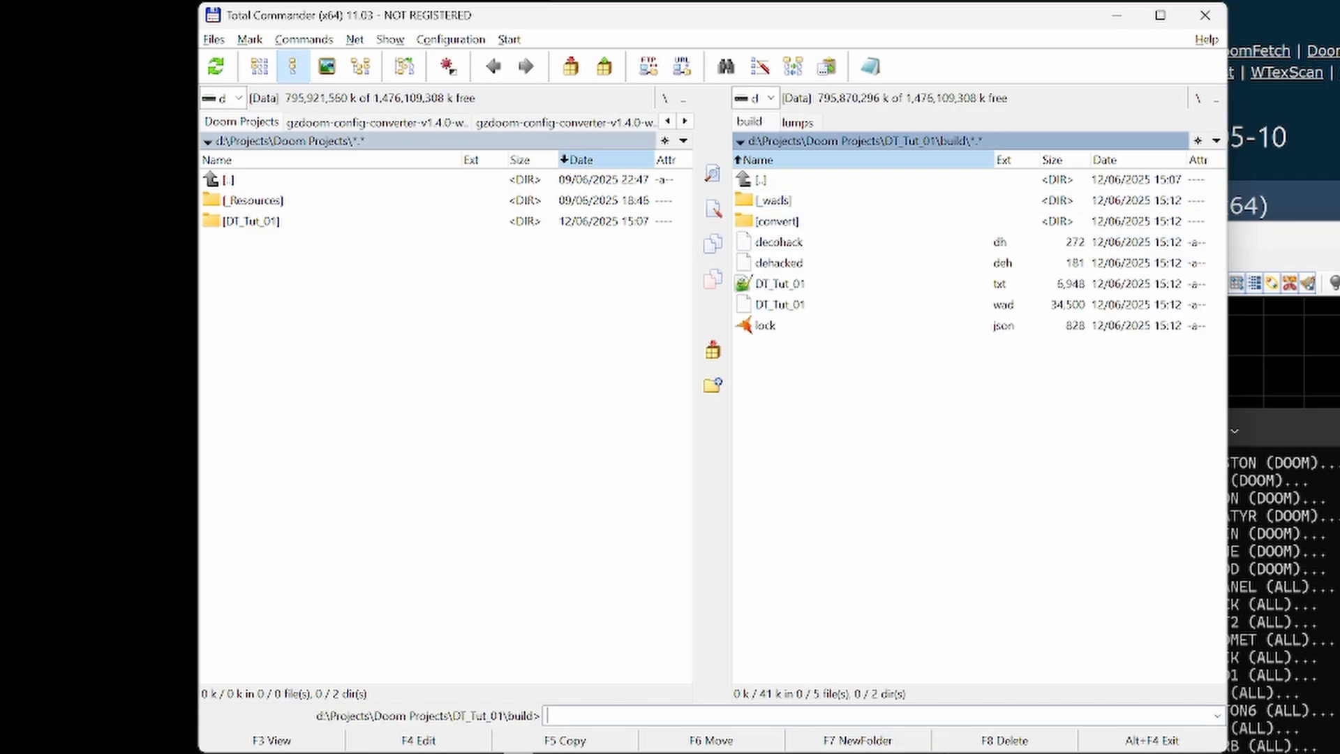
# - Run the built project in the game, start a new game and walk around the room to test the map
pyautogui.write('cmd')
pyautogui.press('Return')
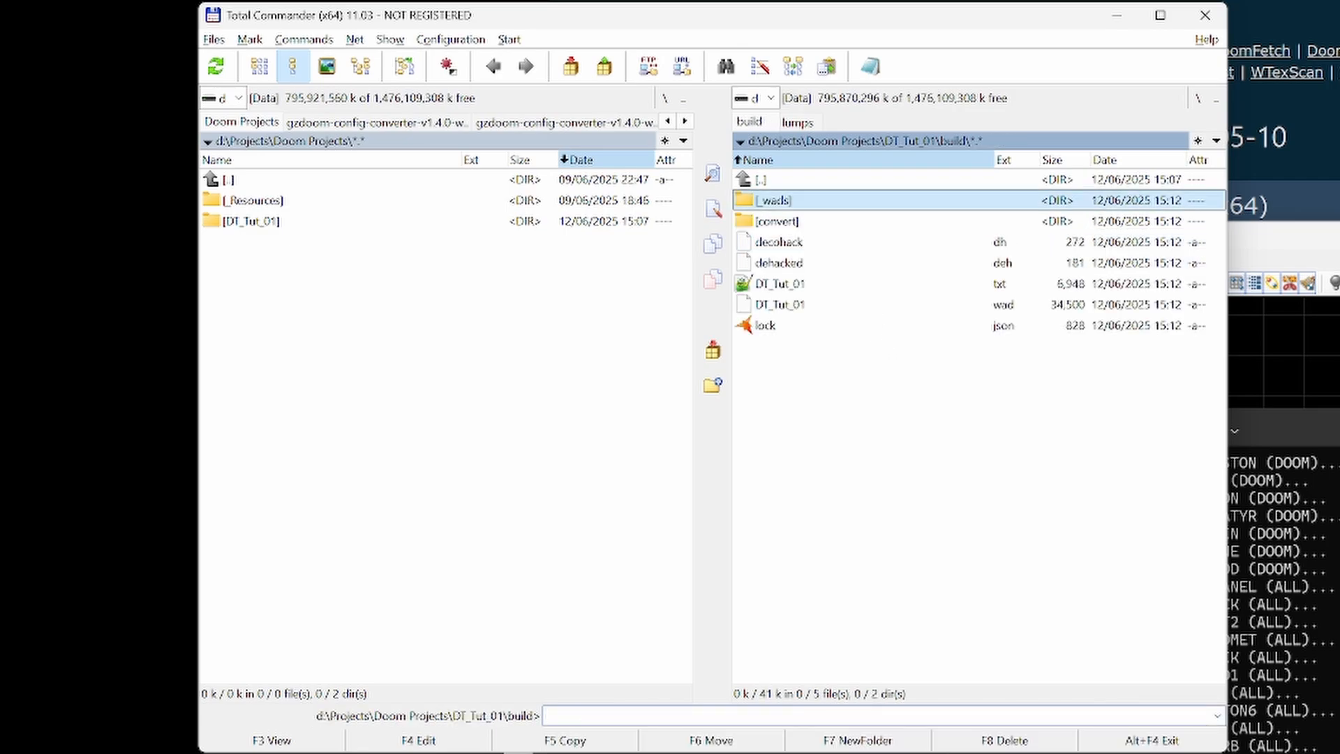
pyautogui.press('Return')
pyautogui.press('Return')
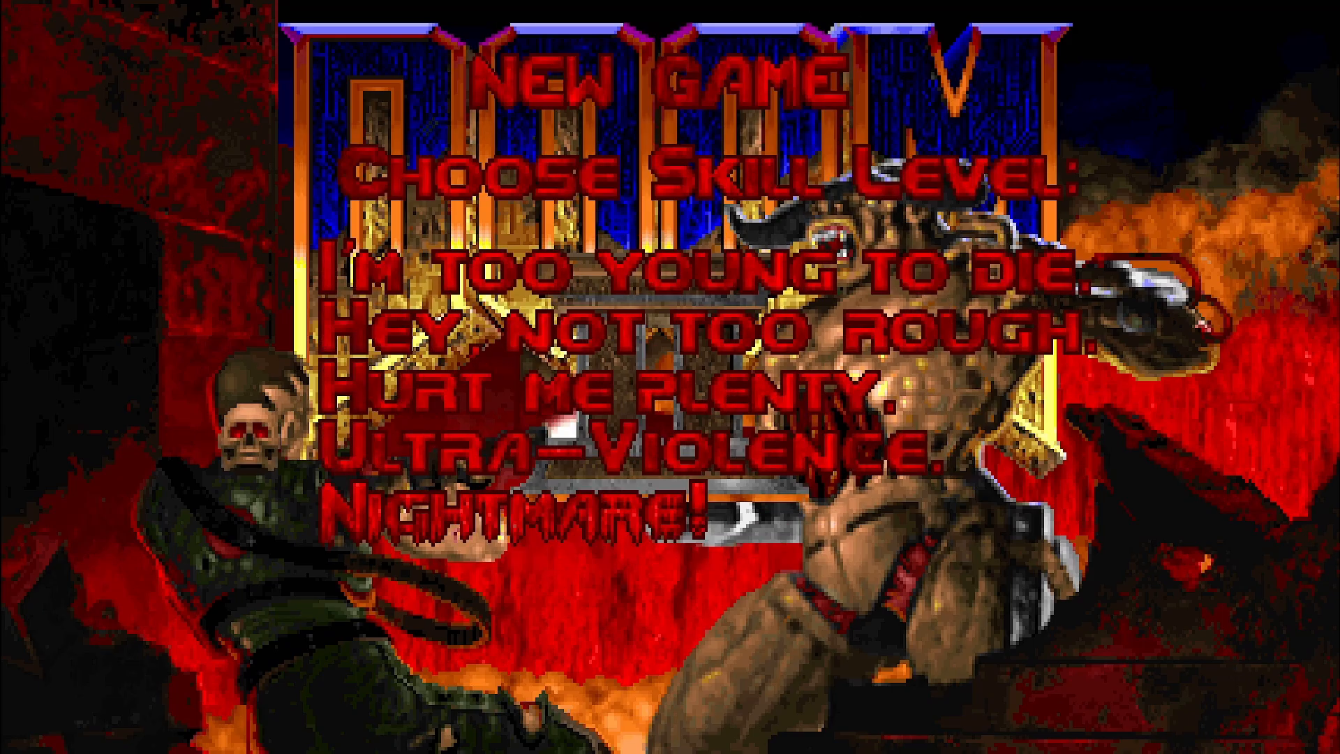
pyautogui.press('Return')
pyautogui.press('w')
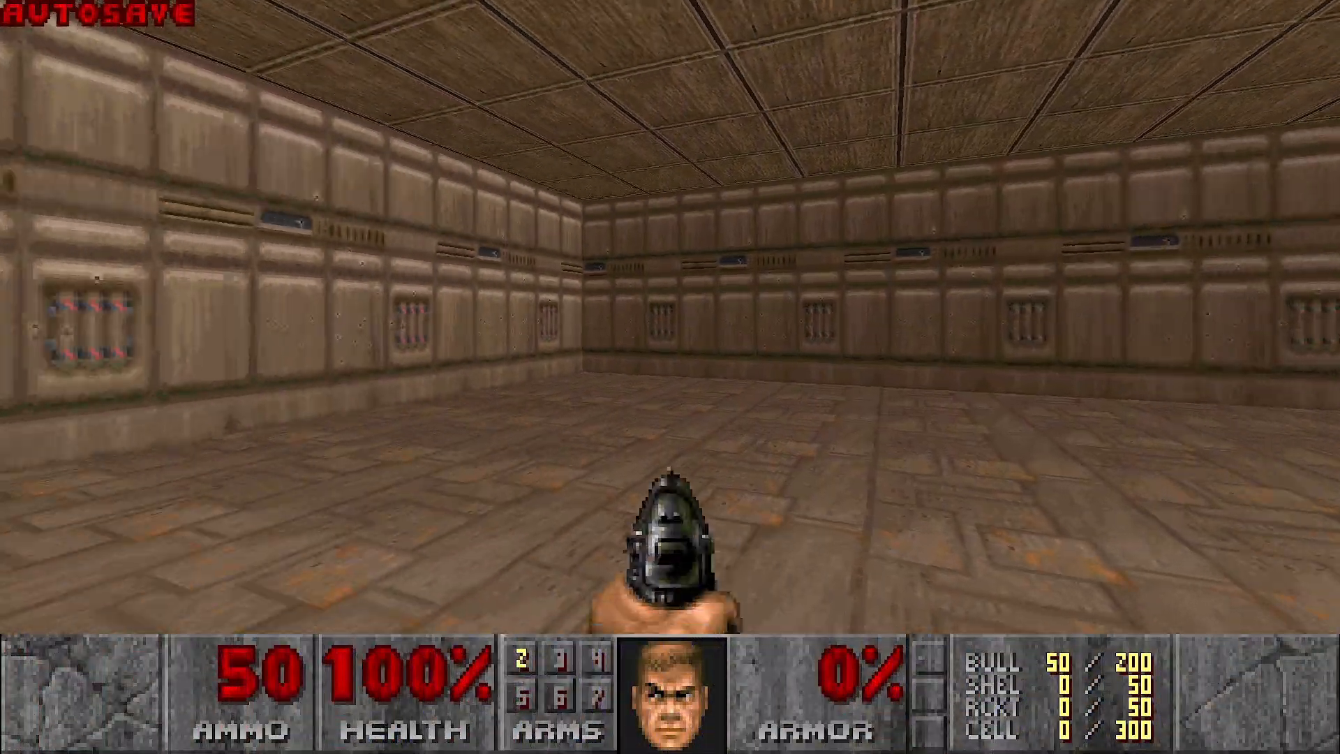
pyautogui.press('s')
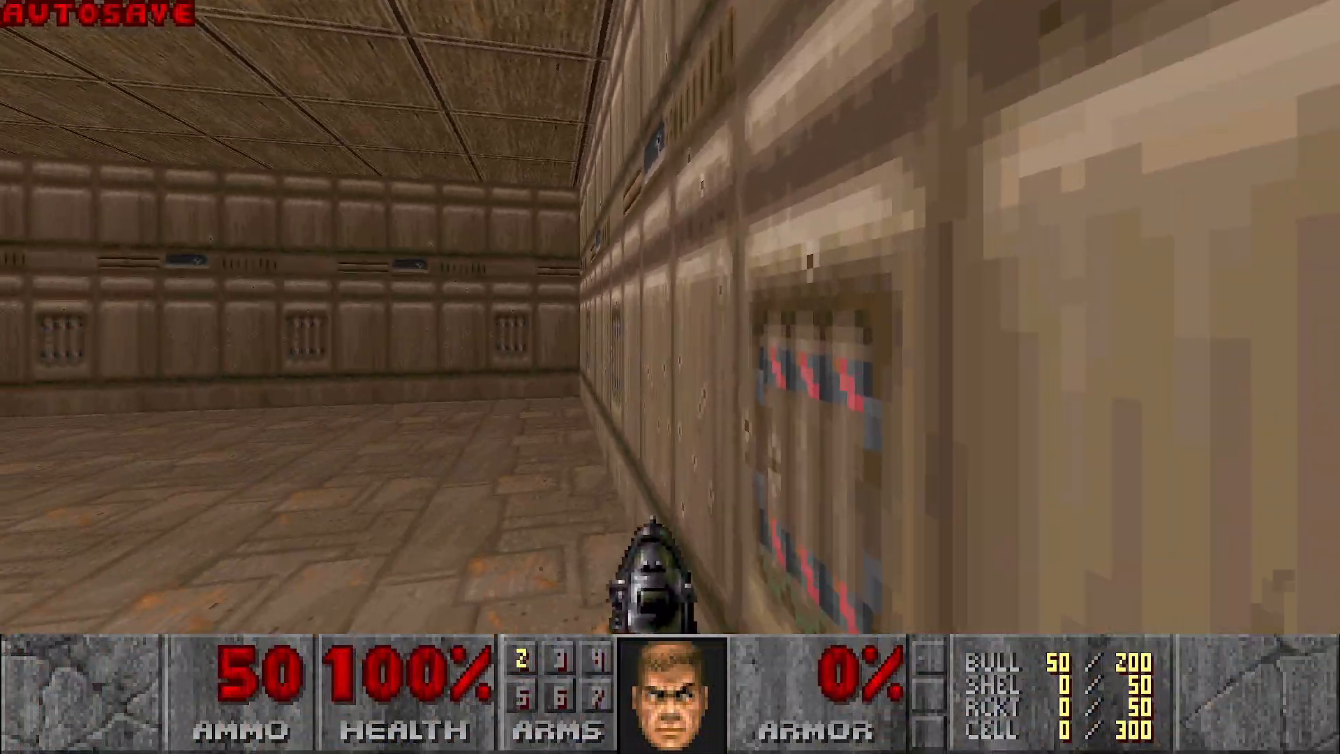
pyautogui.press('a')
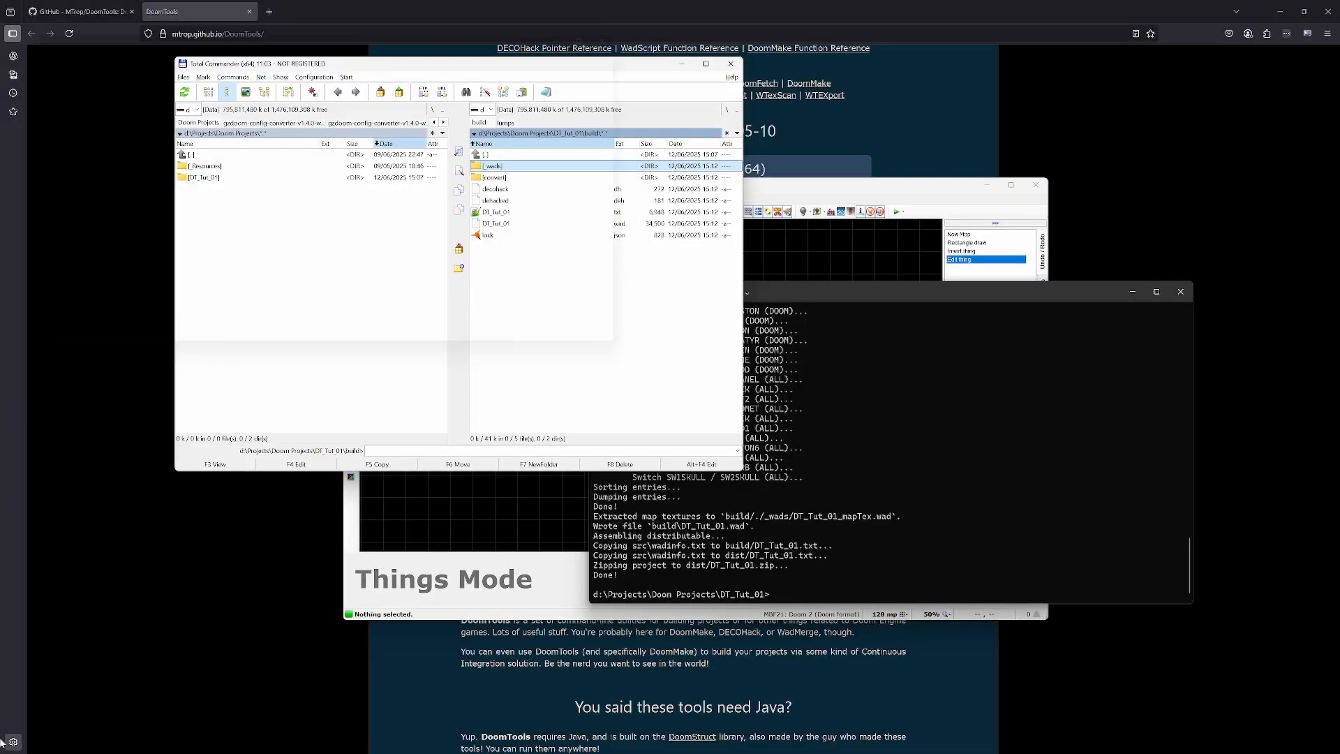
# - Run doommake clean in the command prompt and check the build folder in Total Commander
pyautogui.write('doommake ')
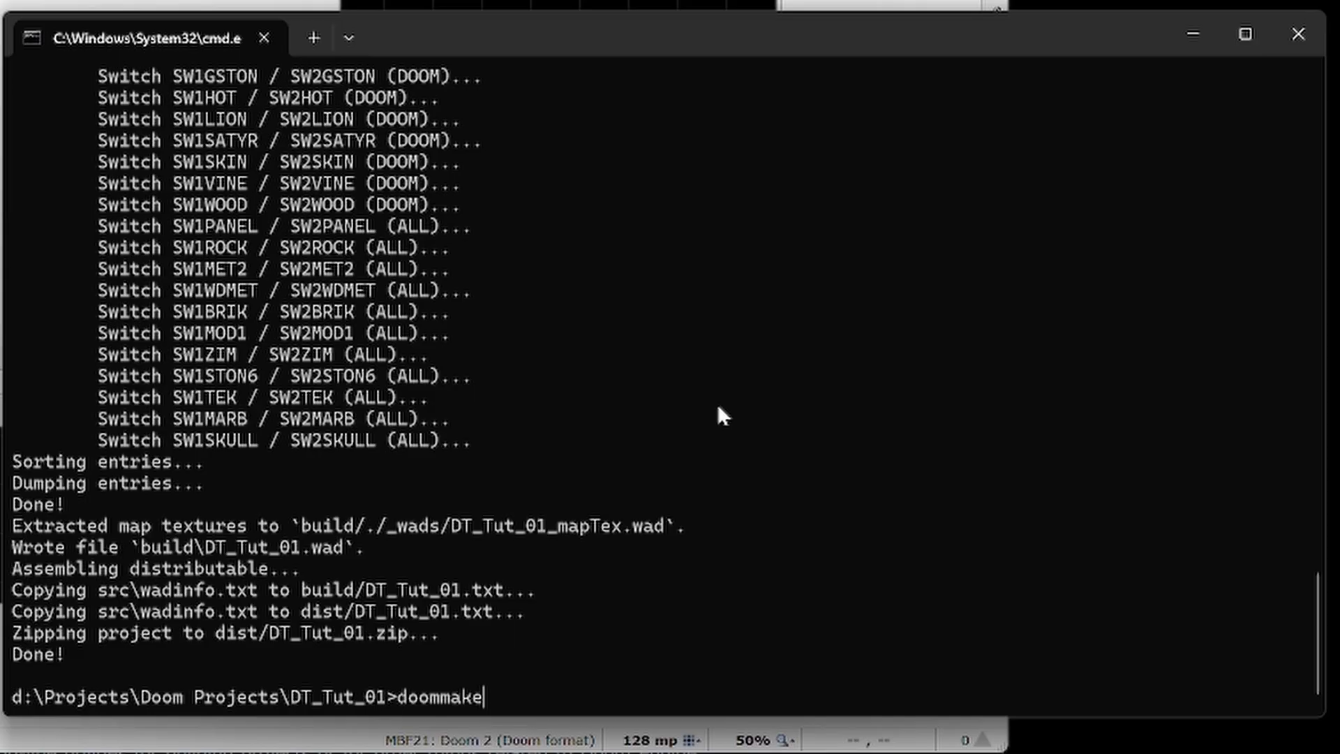
pyautogui.write('clean')
pyautogui.press('Return')
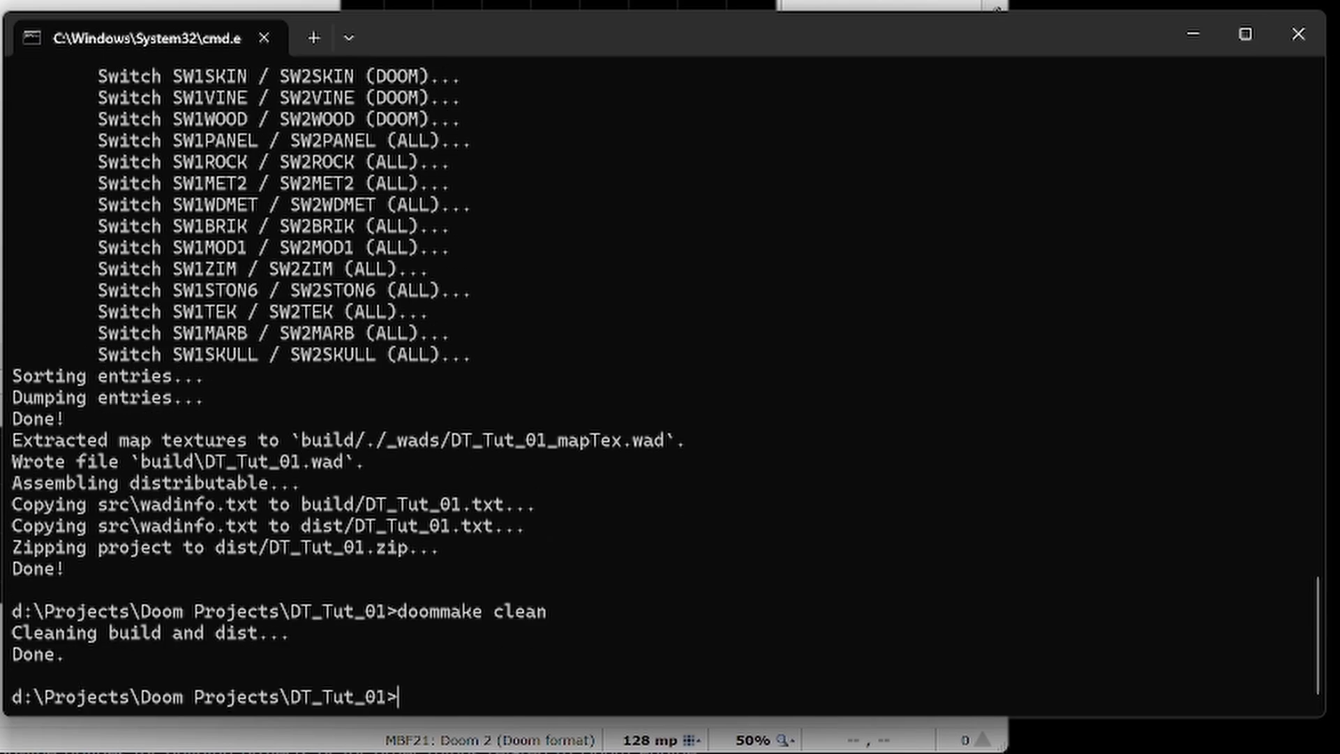
pyautogui.hotkey('alt', 'Tab')
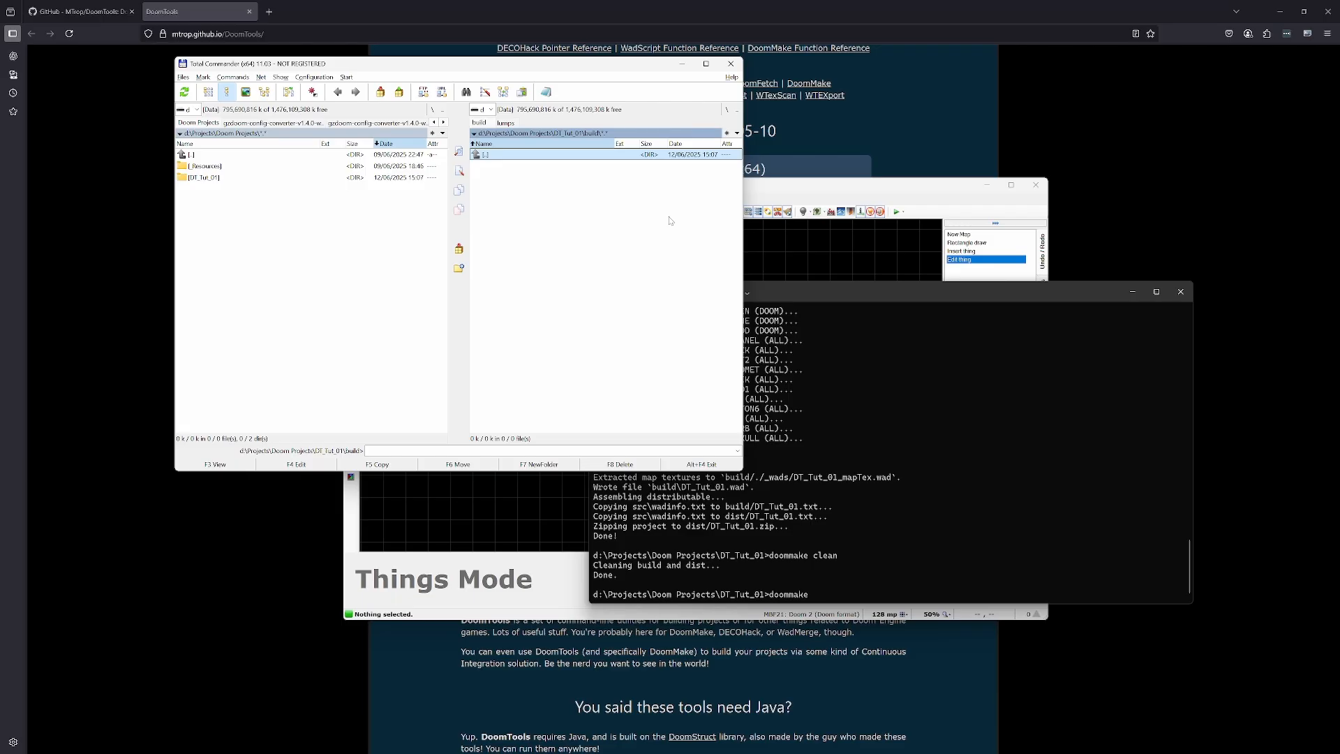
# - Launch SLADE, open doom2.wad from the recent files and sort its entries by type
pyautogui.moveTo(691, 747)
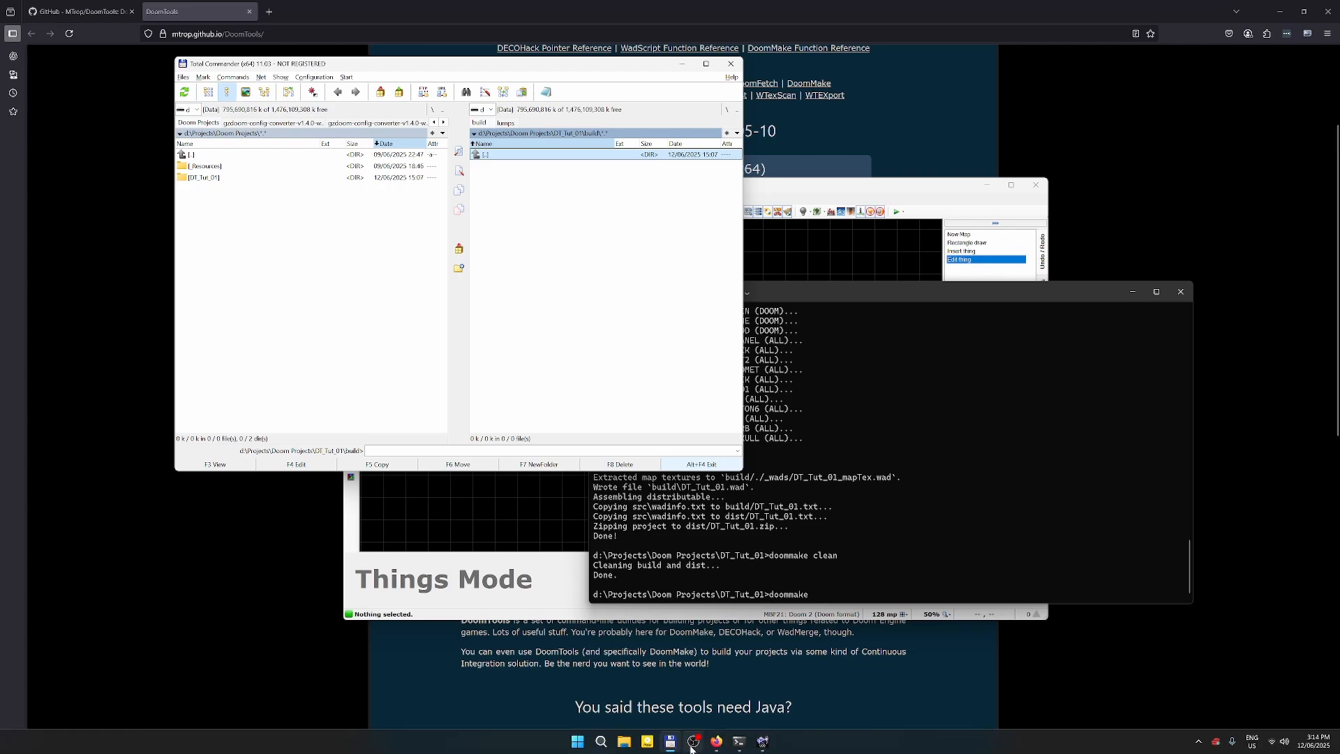
pyautogui.click(578, 743)
pyautogui.click(662, 563)
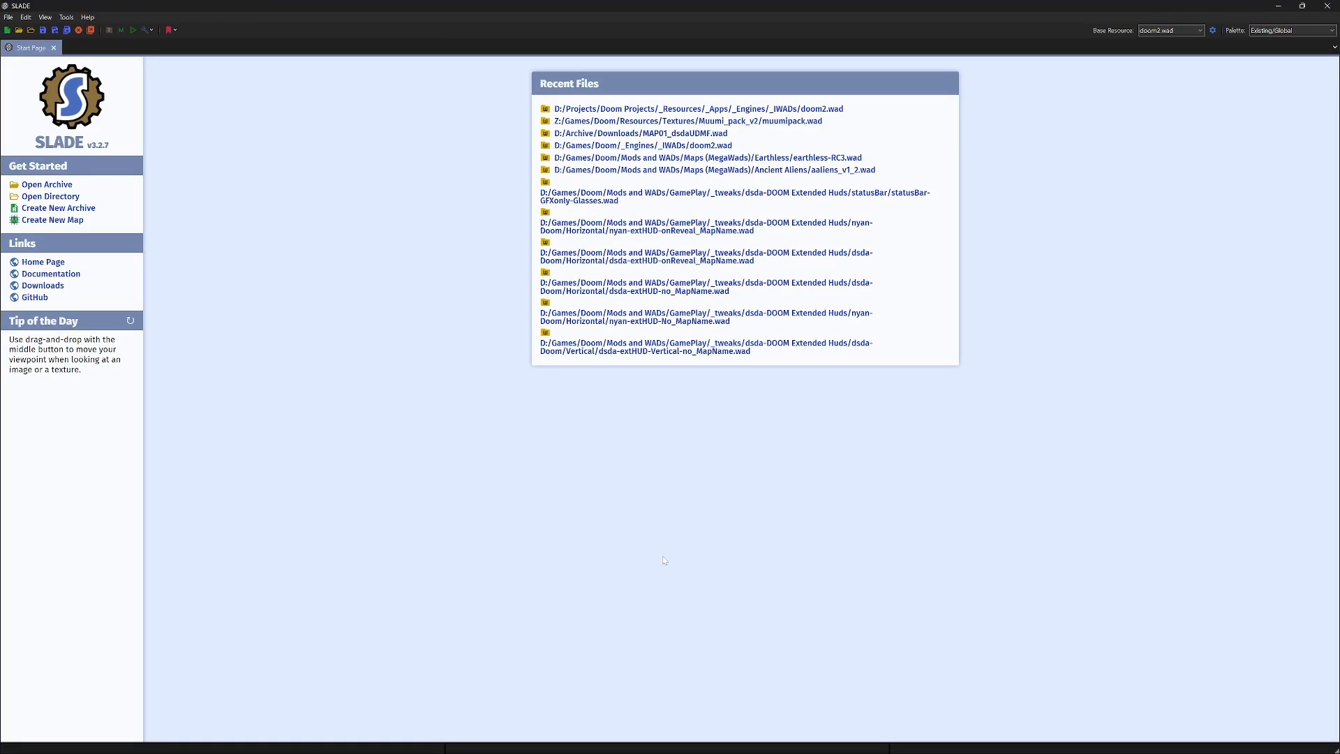
pyautogui.click(834, 109)
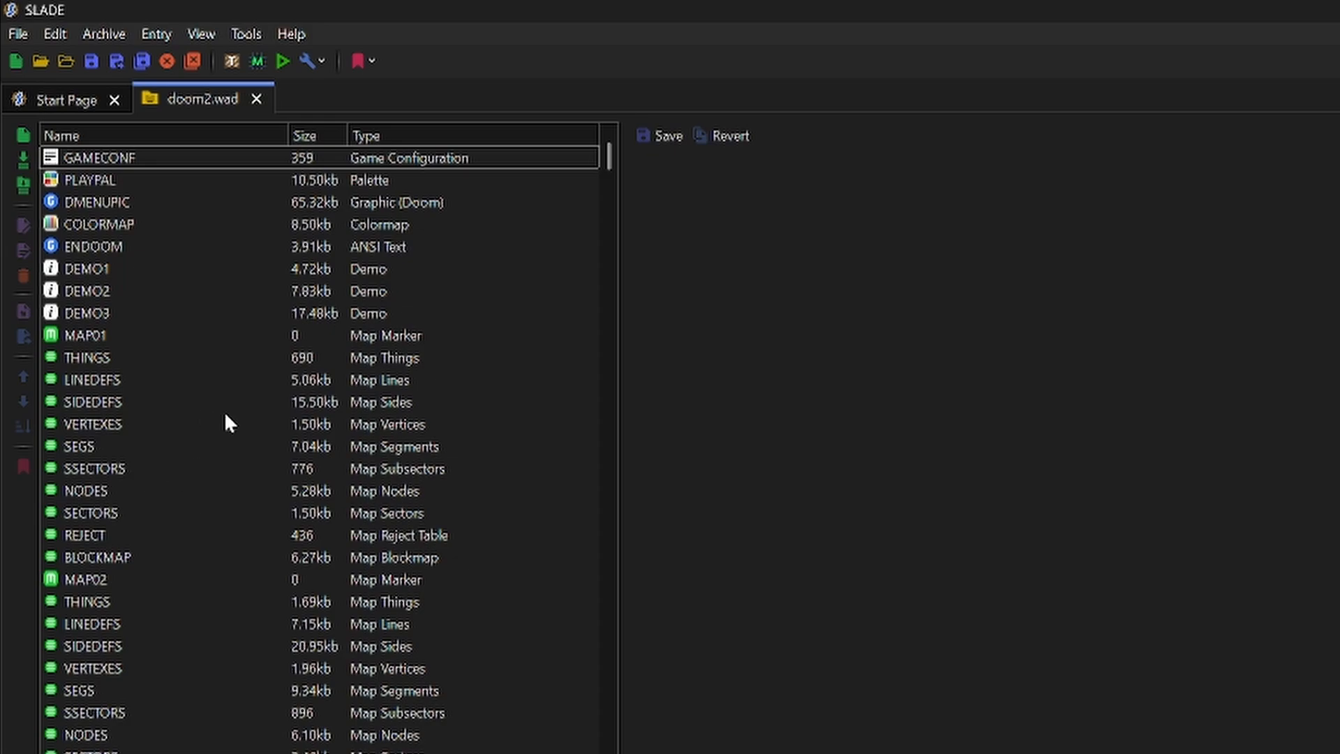
pyautogui.scroll(-1, 226, 415)
pyautogui.click(418, 136)
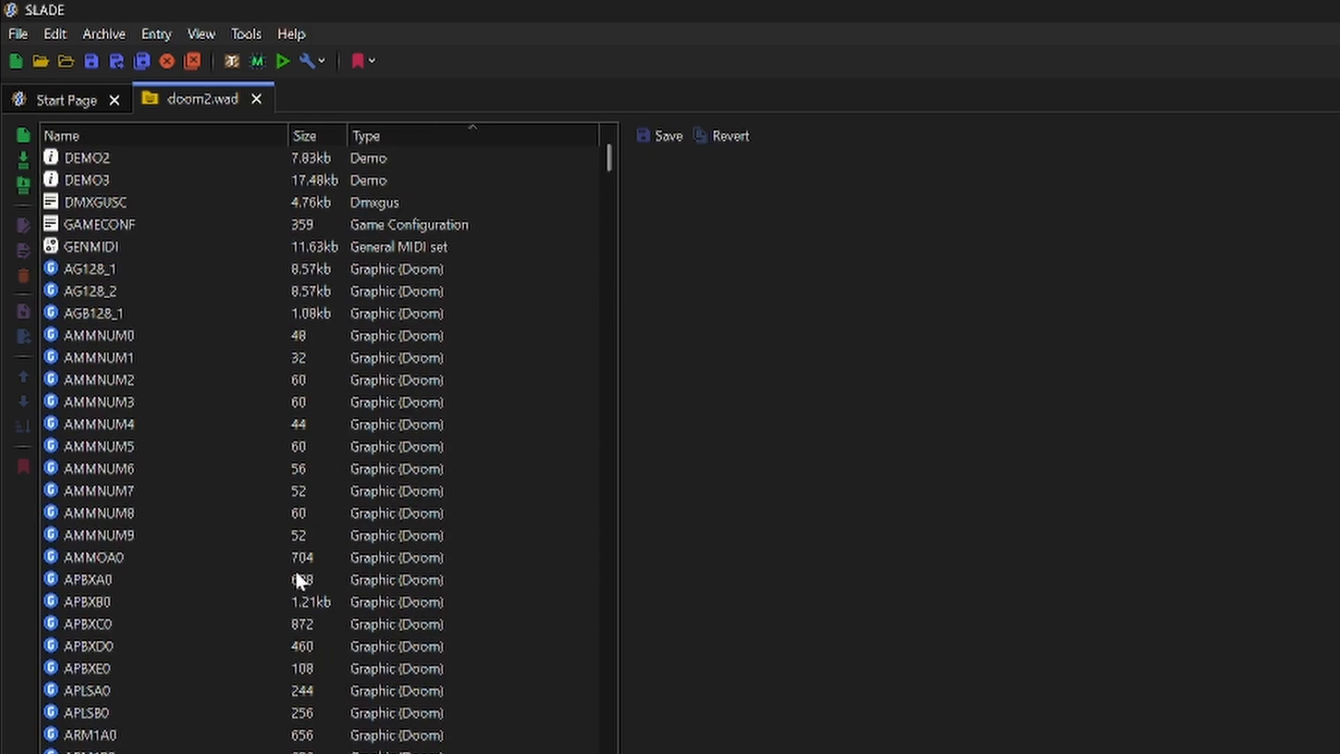
# - Browse the Doom graphic entries in doom2.wad from AMMNUM through the status bar and switch graphics, previewing individual images
pyautogui.click(113, 410)
pyautogui.press('Down')
pyautogui.press('Down')
pyautogui.press('Down')
pyautogui.press('Down')
pyautogui.press('Down')
pyautogui.press('Down')
pyautogui.press('Down')
pyautogui.press('Down')
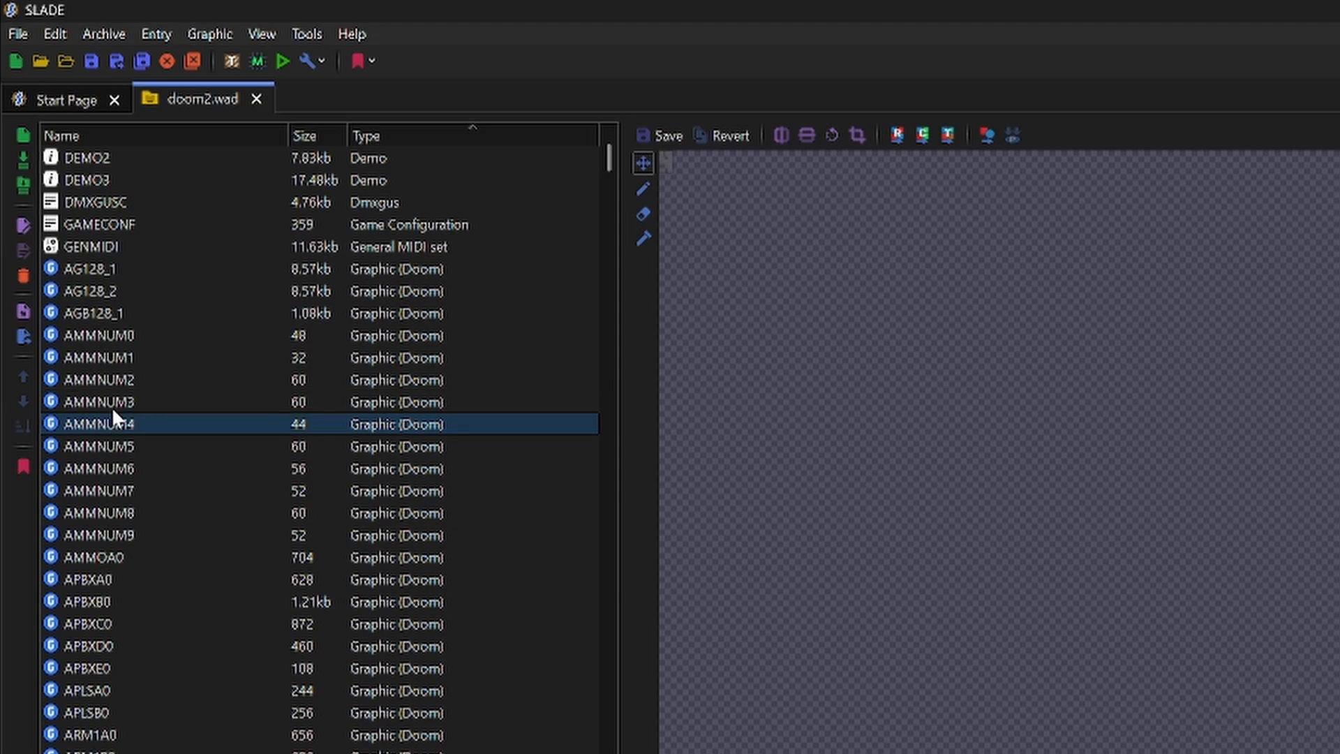
pyautogui.press('Down')
pyautogui.press('Down')
pyautogui.press('Down')
pyautogui.press('Down')
pyautogui.press('Down')
pyautogui.press('Down')
pyautogui.press('Down')
pyautogui.press('Down')
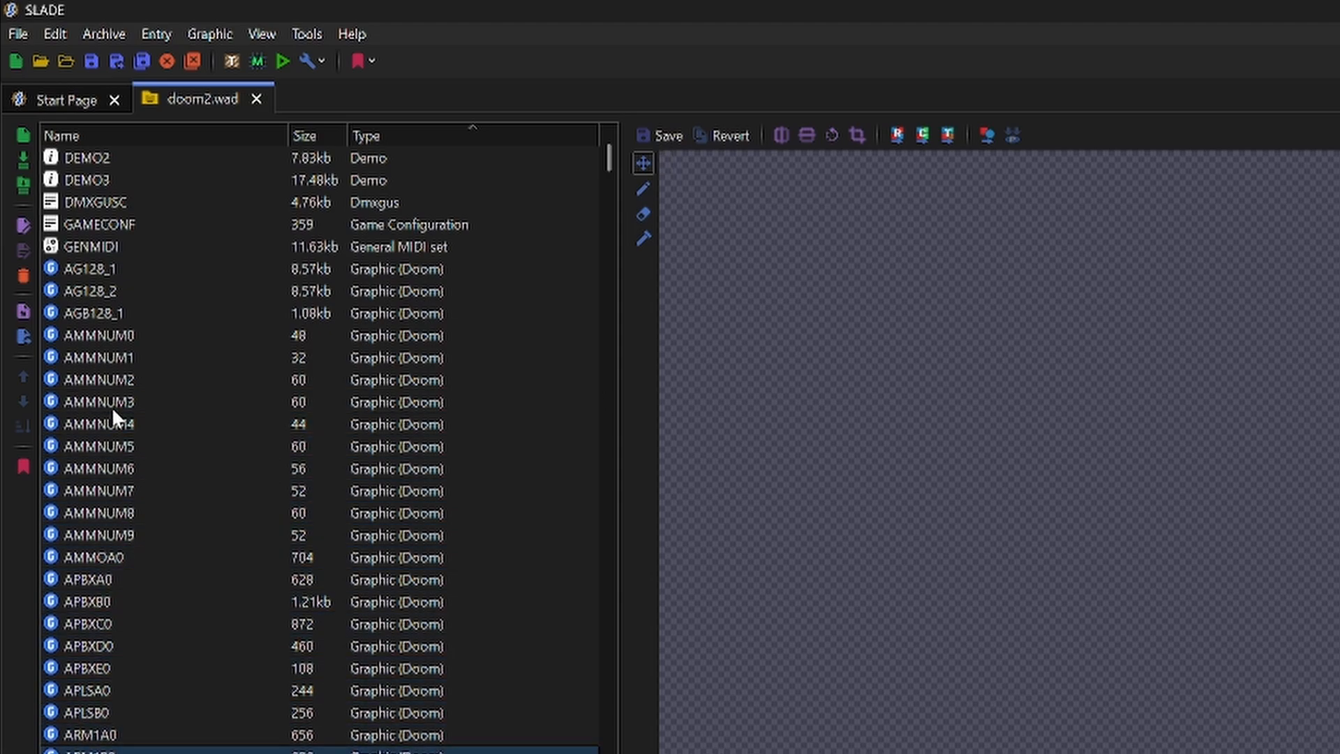
pyautogui.press('Down')
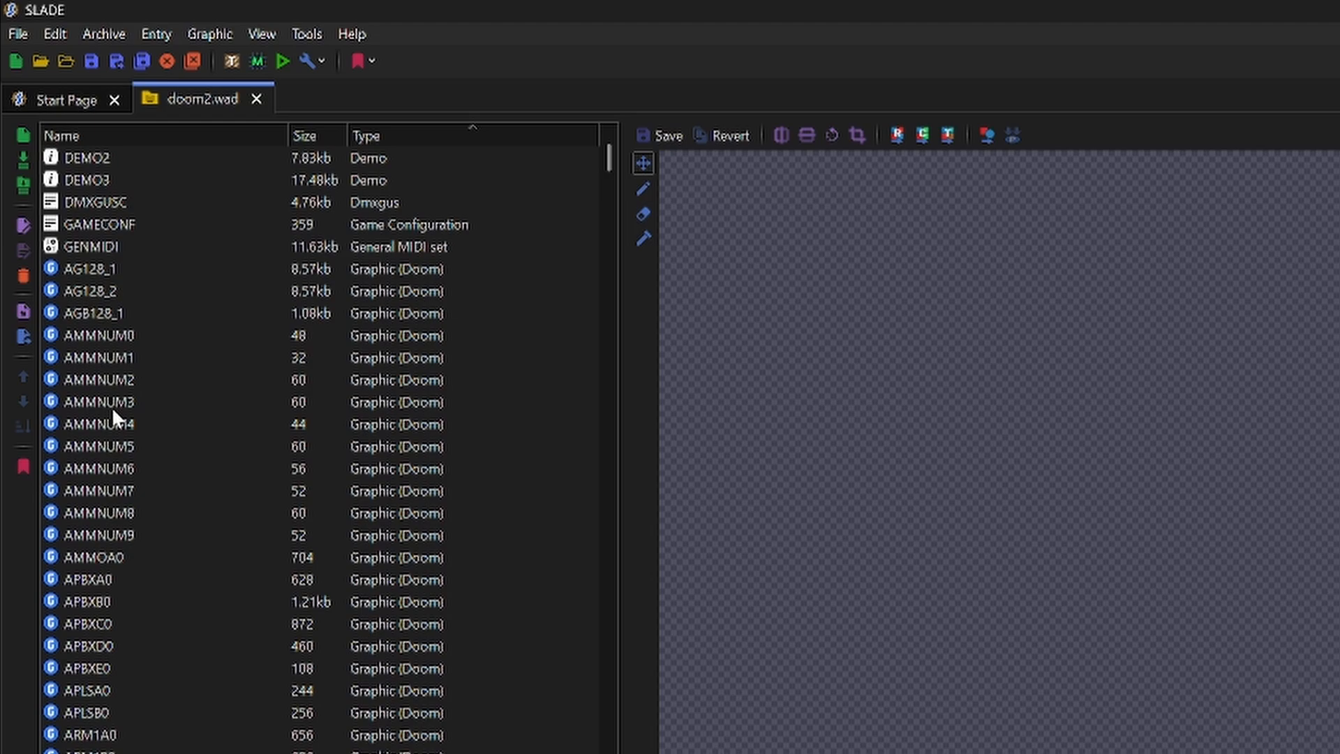
pyautogui.scroll(-20, 112, 407)
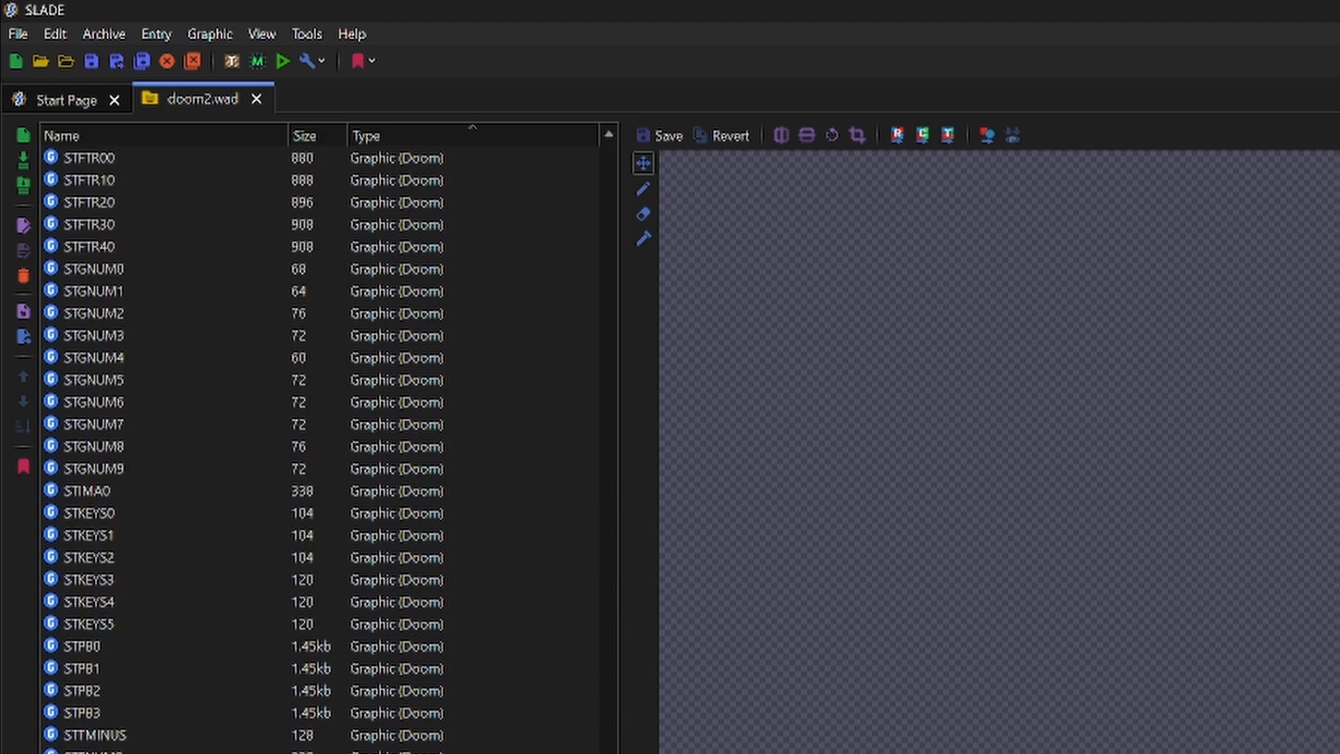
pyautogui.scroll(-20, 321, 447)
pyautogui.press('Down')
pyautogui.press('Down')
pyautogui.press('Up')
pyautogui.press('Up')
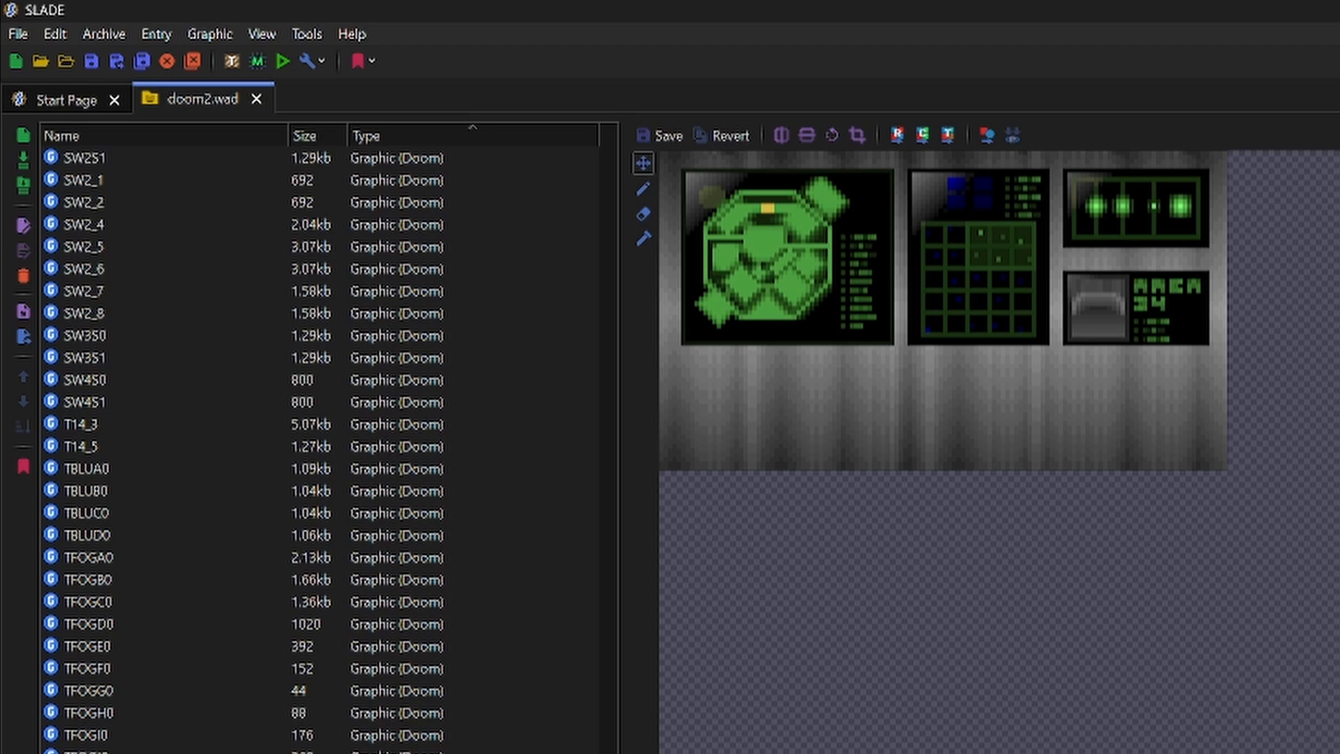
# - Switch back to Total Commander and go up from the build folder to the DT_Tut_01 project root
pyautogui.hotkey('alt', 'Tab')
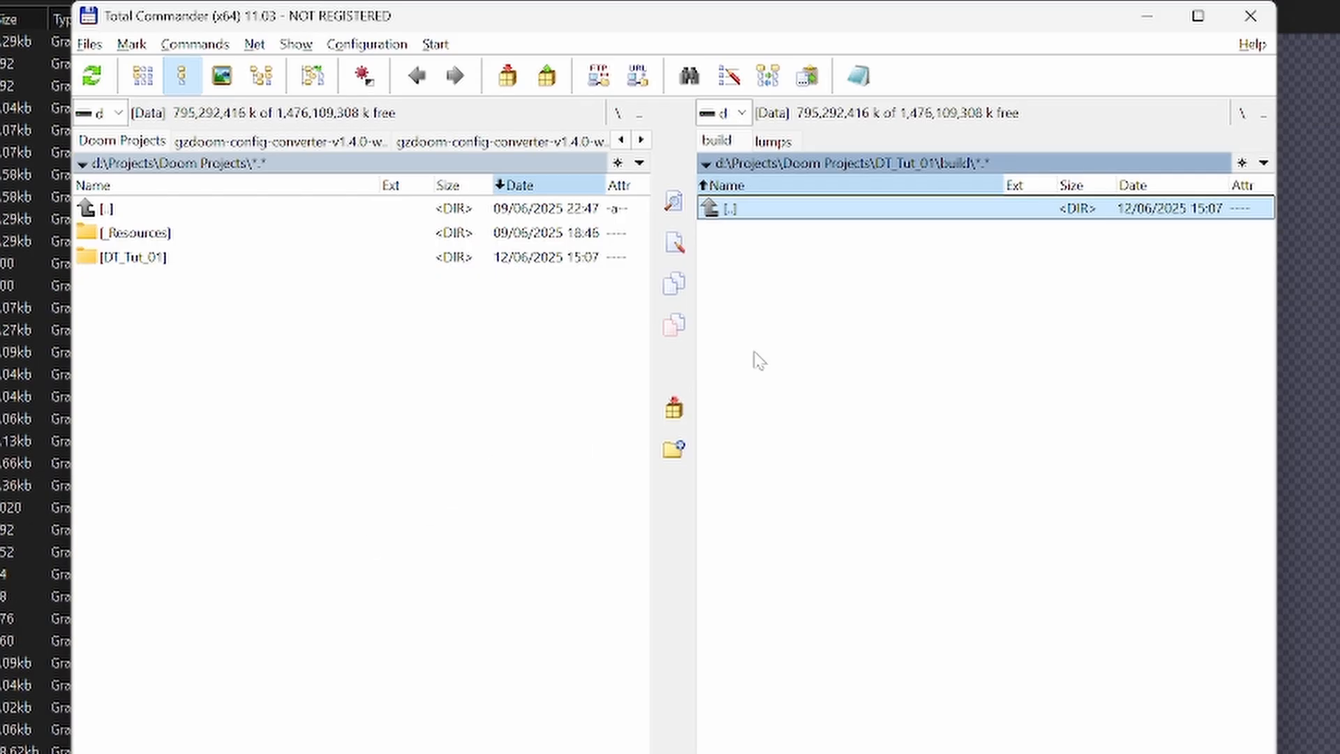
pyautogui.doubleClick(767, 211)
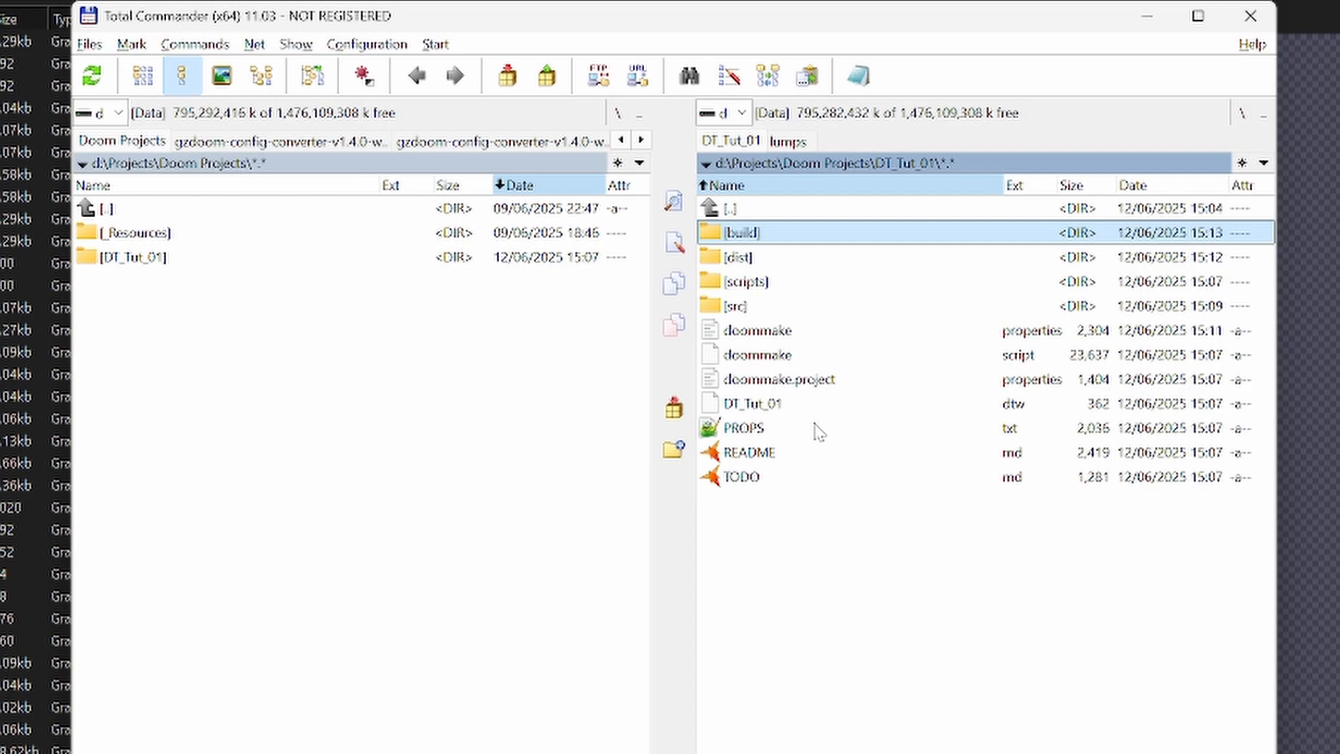
# - Look through the project's src folder, checking the convert and wads subfolders and the textures folder inside wads
pyautogui.doubleClick(748, 307)
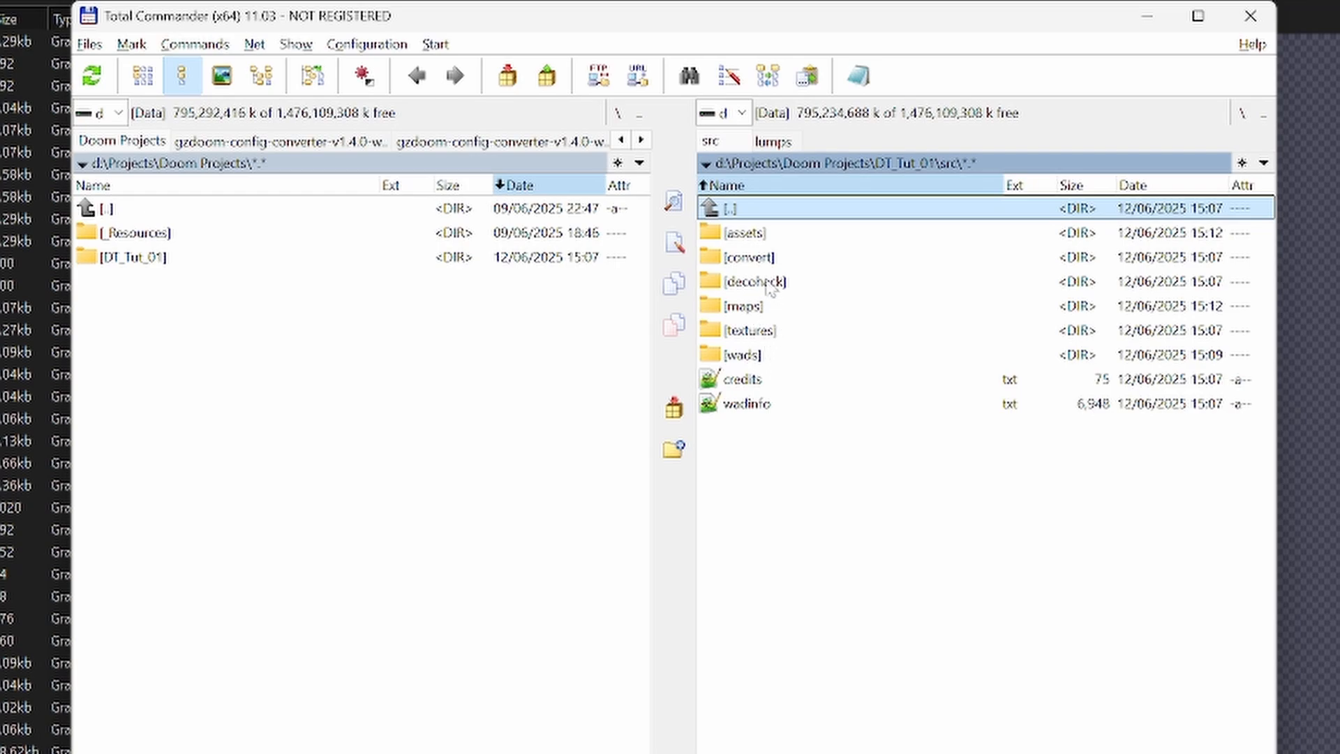
pyautogui.doubleClick(762, 259)
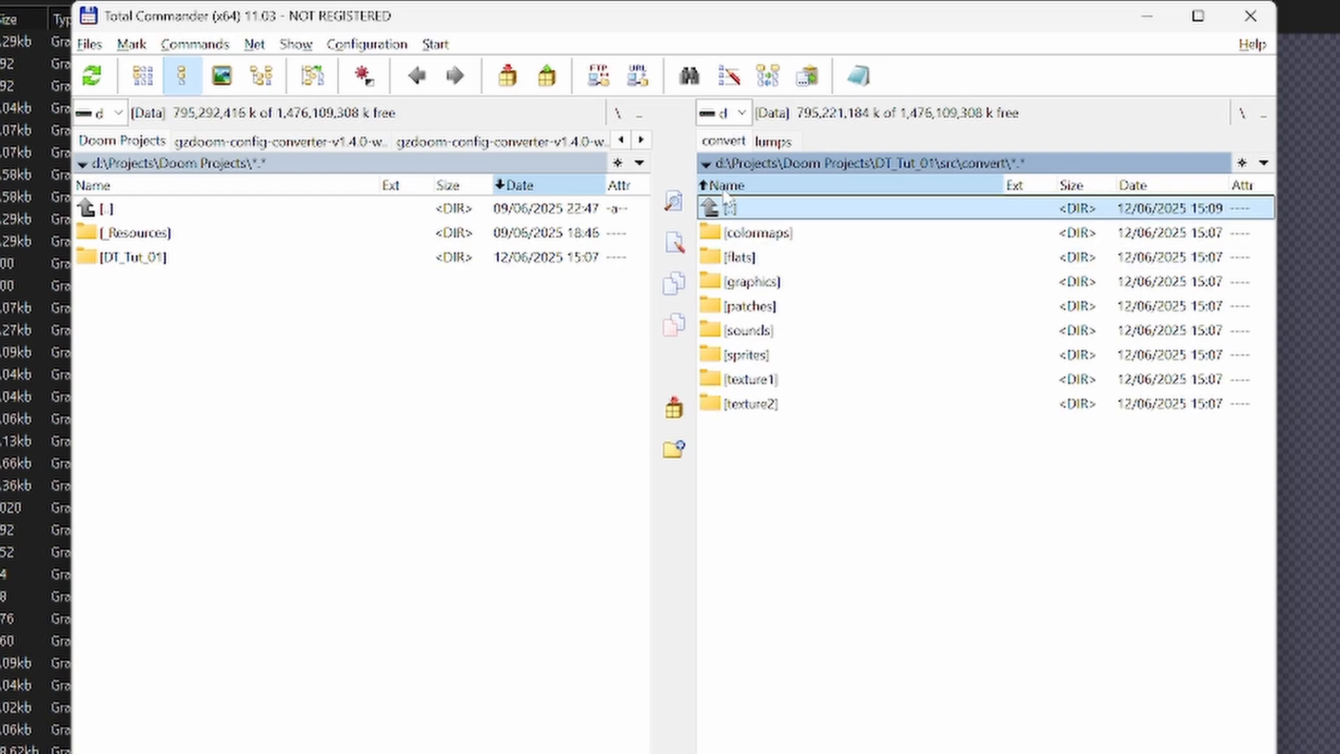
pyautogui.doubleClick(761, 232)
pyautogui.doubleClick(748, 209)
pyautogui.click(748, 209)
pyautogui.doubleClick(758, 213)
pyautogui.doubleClick(757, 355)
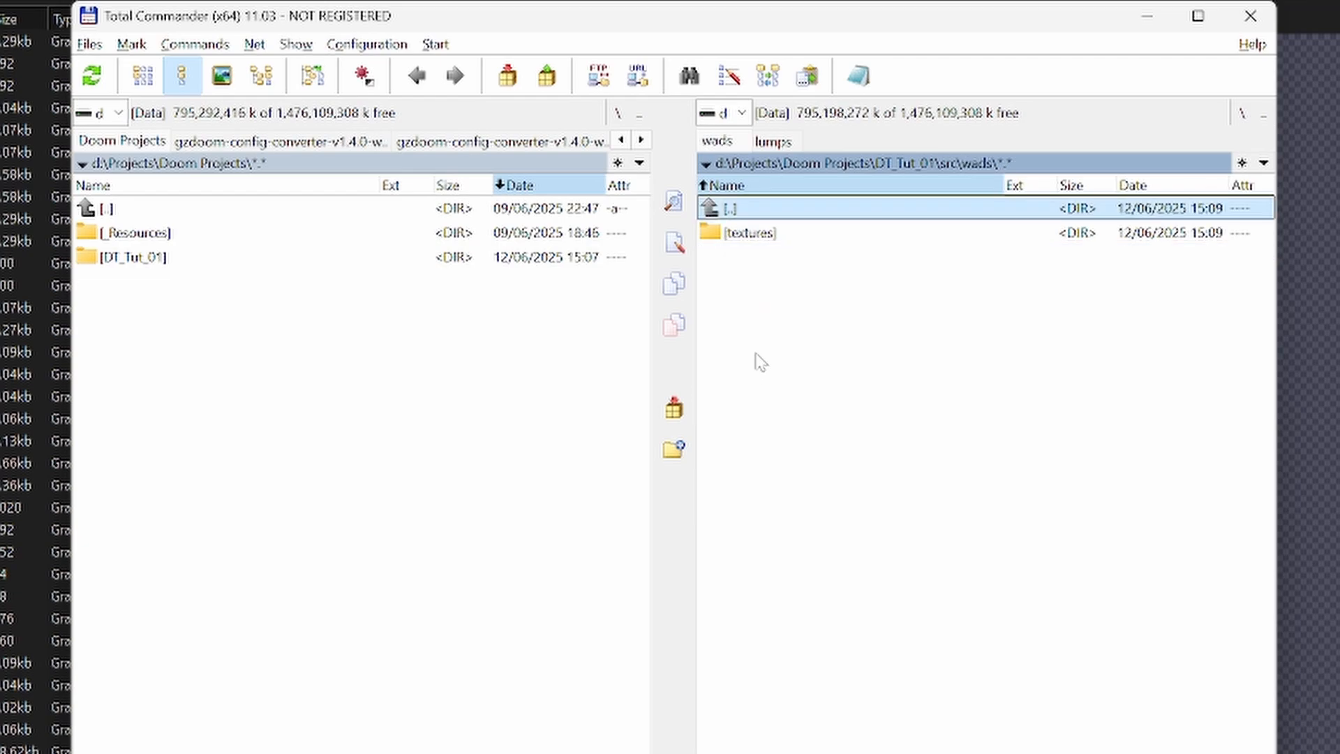
pyautogui.doubleClick(771, 236)
pyautogui.doubleClick(768, 211)
pyautogui.doubleClick(768, 210)
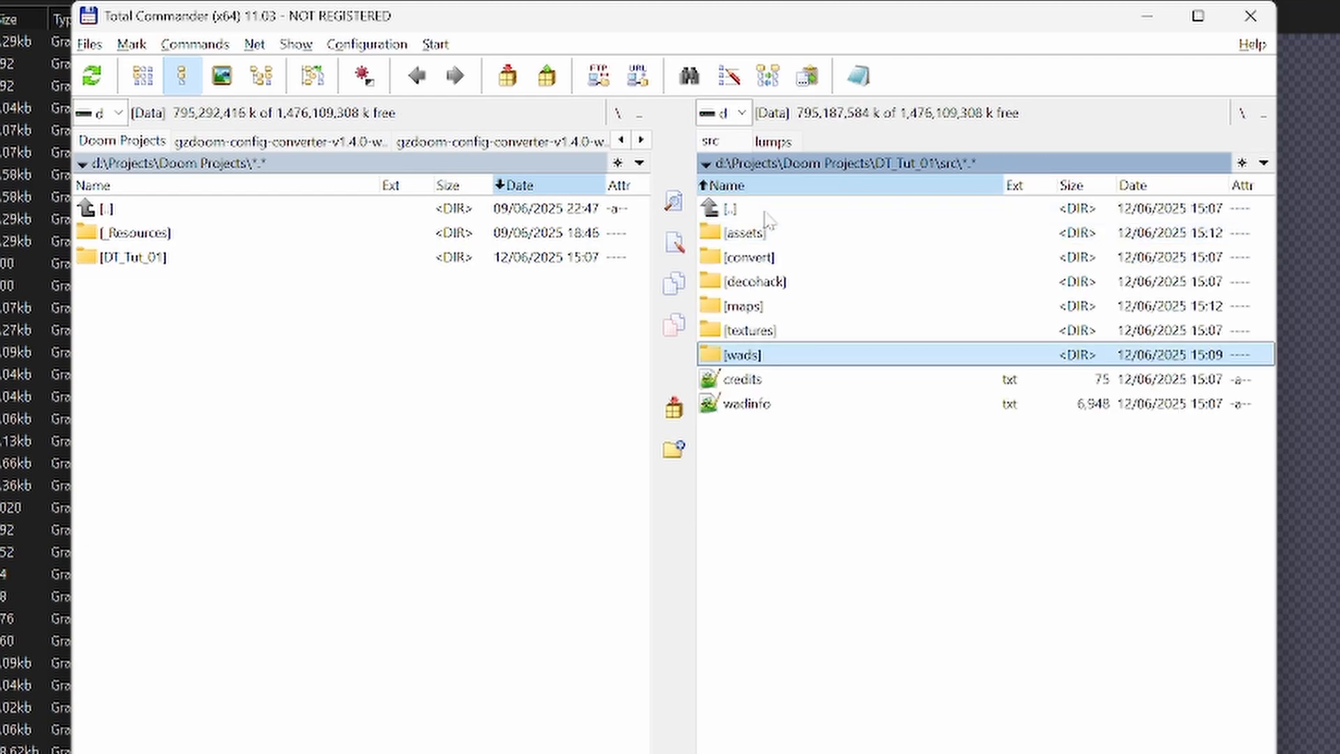
# - Show the Games\Doom\Resources\Textures folder of drive Z in the other file pane
pyautogui.click(117, 113)
pyautogui.click(140, 210)
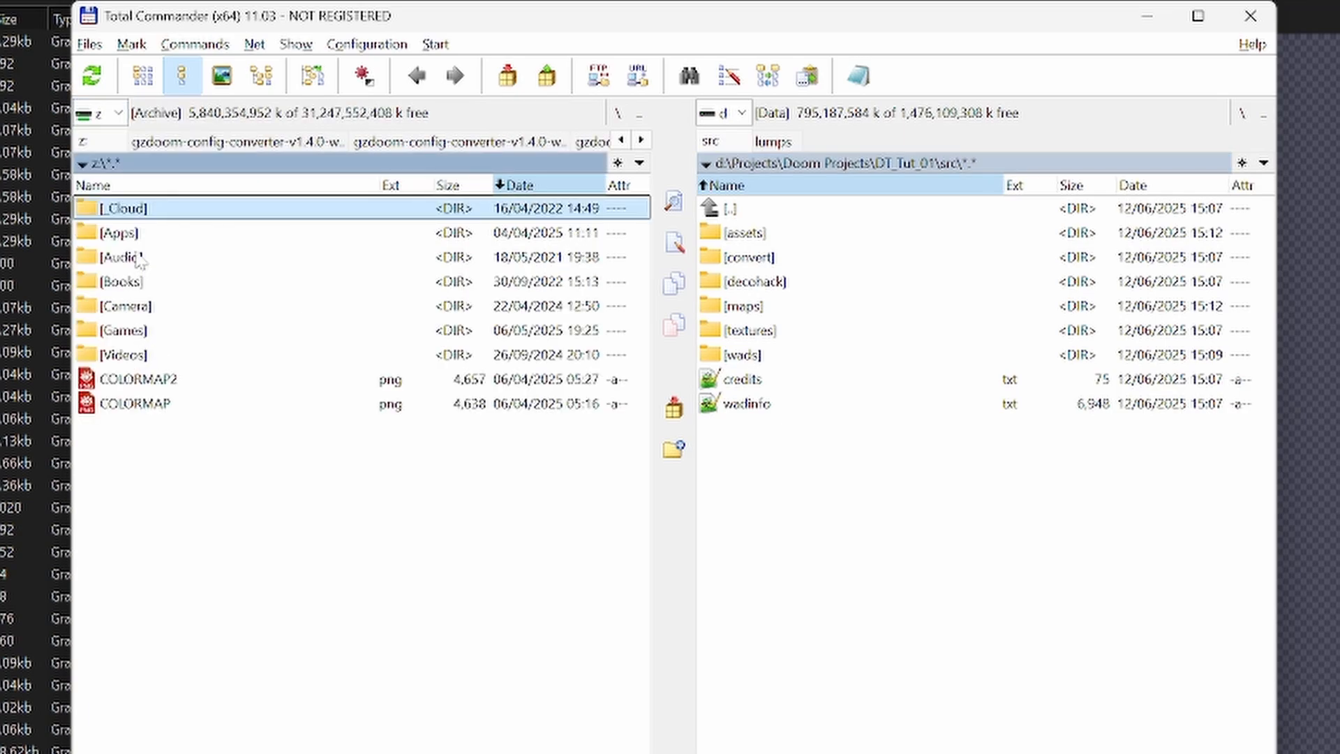
pyautogui.click(142, 329)
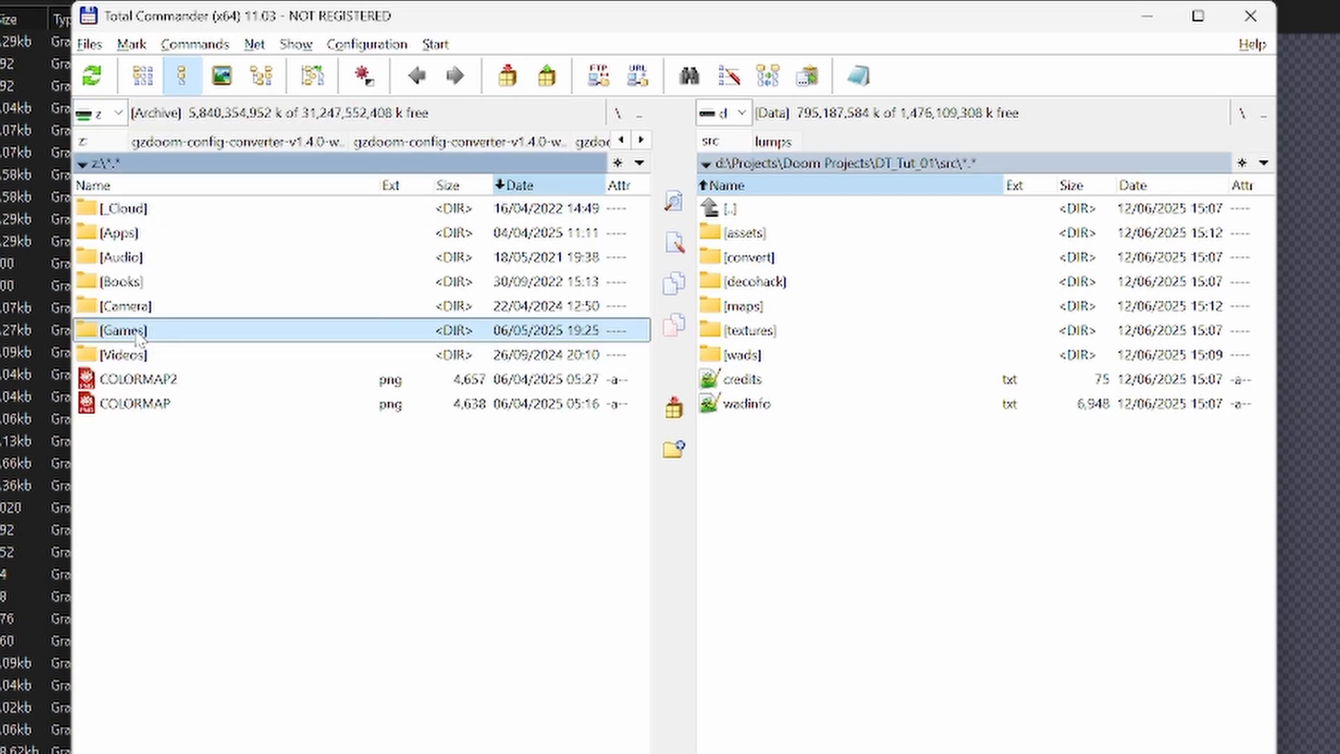
pyautogui.doubleClick(139, 331)
pyautogui.doubleClick(125, 355)
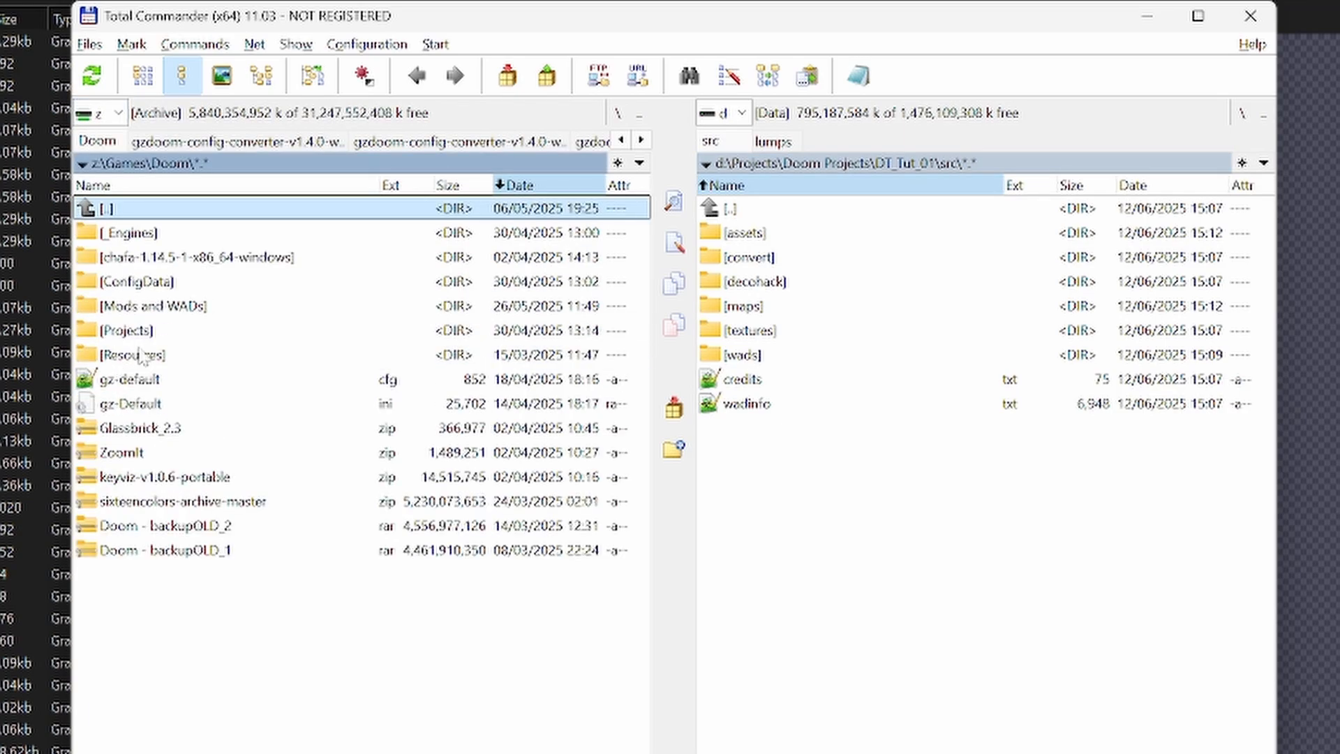
pyautogui.doubleClick(139, 354)
pyautogui.doubleClick(160, 314)
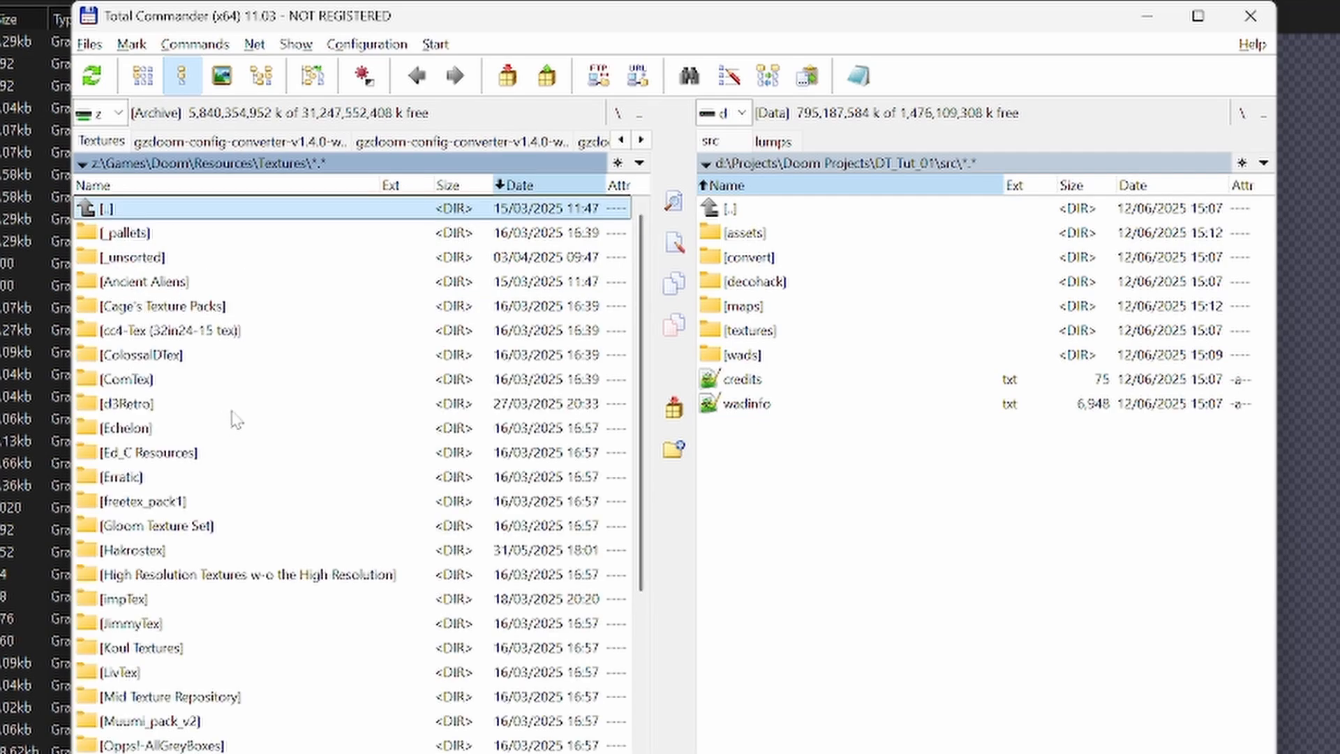
# - Create a folder named Textures Packs in Doom Projects\_Resources and open it
pyautogui.press('Tab')
pyautogui.press('Up')
pyautogui.press('F7')
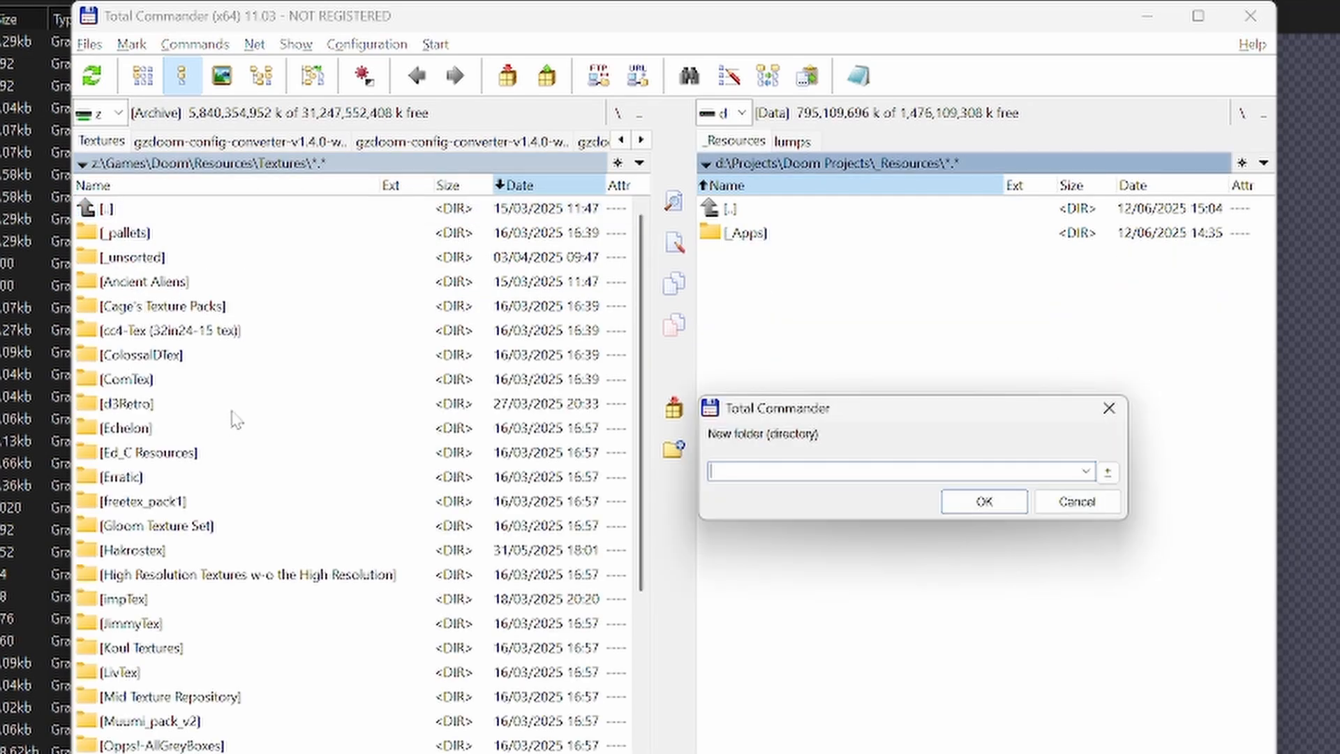
pyautogui.write('Textur')
pyautogui.write('es pack')
pyautogui.press('BackSpace')
pyautogui.press('BackSpace')
pyautogui.press('BackSpace')
pyautogui.press('BackSpace')
pyautogui.write('Packs')
pyautogui.press('Return')
pyautogui.press('Return')
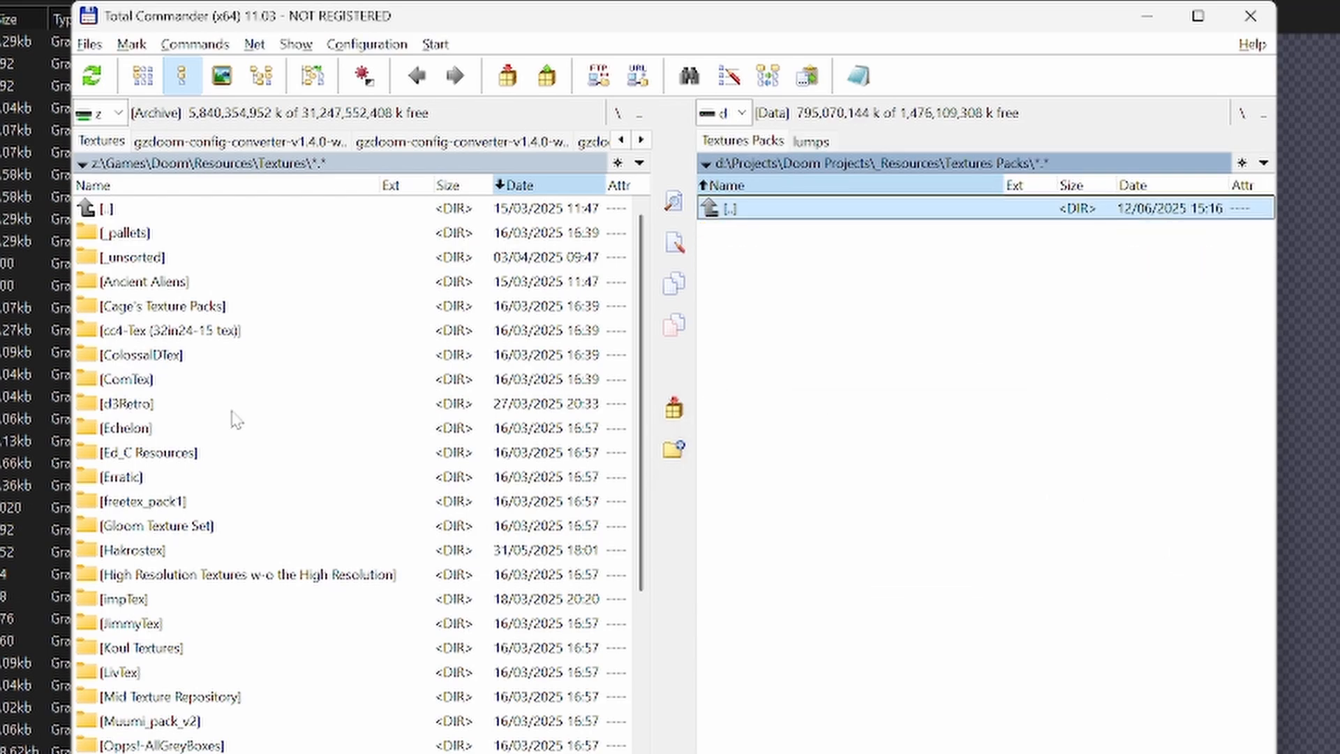
# - Copy the JimmyTex and oTex folders from the Textures archive into the Textures Packs folder
pyautogui.press('Tab')
pyautogui.press('pagedown')
pyautogui.press('Down')
pyautogui.press('Down')
pyautogui.press('Down')
pyautogui.press('Down')
pyautogui.press('Insert')
pyautogui.press('Down')
pyautogui.press('Down')
pyautogui.press('Down')
pyautogui.press('Down')
pyautogui.press('Down')
pyautogui.press('Down')
pyautogui.press('Down')
pyautogui.press('Down')
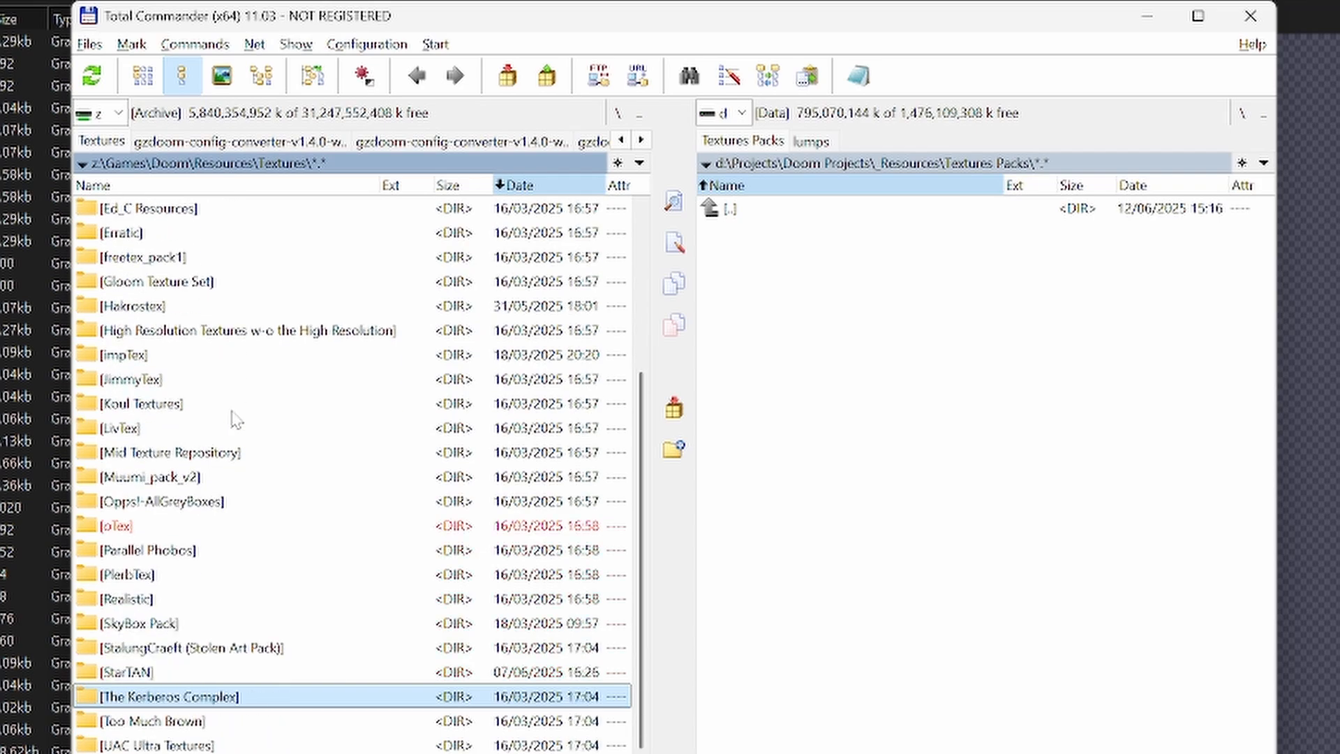
pyautogui.press('Up')
pyautogui.press('Up')
pyautogui.press('Up')
pyautogui.press('Up')
pyautogui.press('Up')
pyautogui.press('Up')
pyautogui.press('Up')
pyautogui.press('Up')
pyautogui.press('Up')
pyautogui.press('Up')
pyautogui.press('Up')
pyautogui.press('Up')
pyautogui.press('Up')
pyautogui.press('Up')
pyautogui.press('Up')
pyautogui.press('Insert')
pyautogui.press('F5')
pyautogui.press('Return')
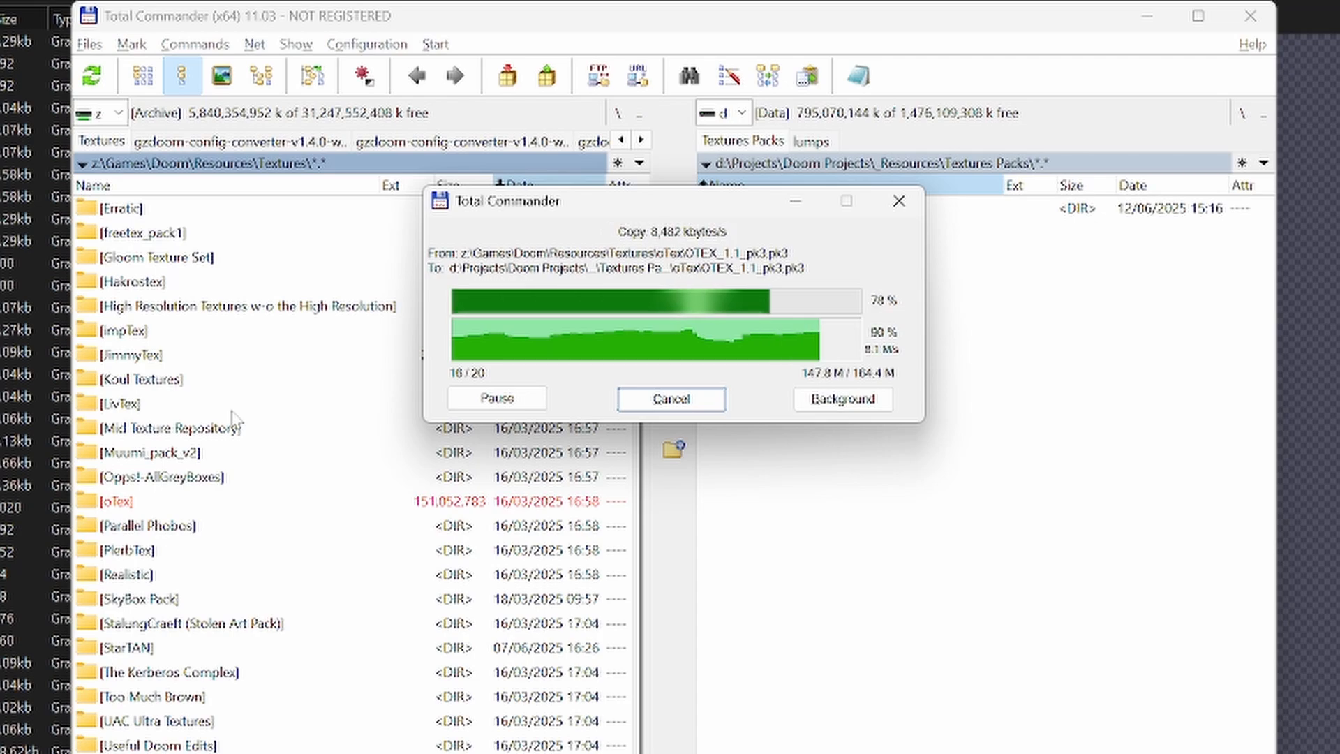
# - Switch the archive pane to drive D and open the DT_Tut_01 project folder
pyautogui.hotkey('alt', 'F1')
pyautogui.press('d')
pyautogui.press('BackSpace')
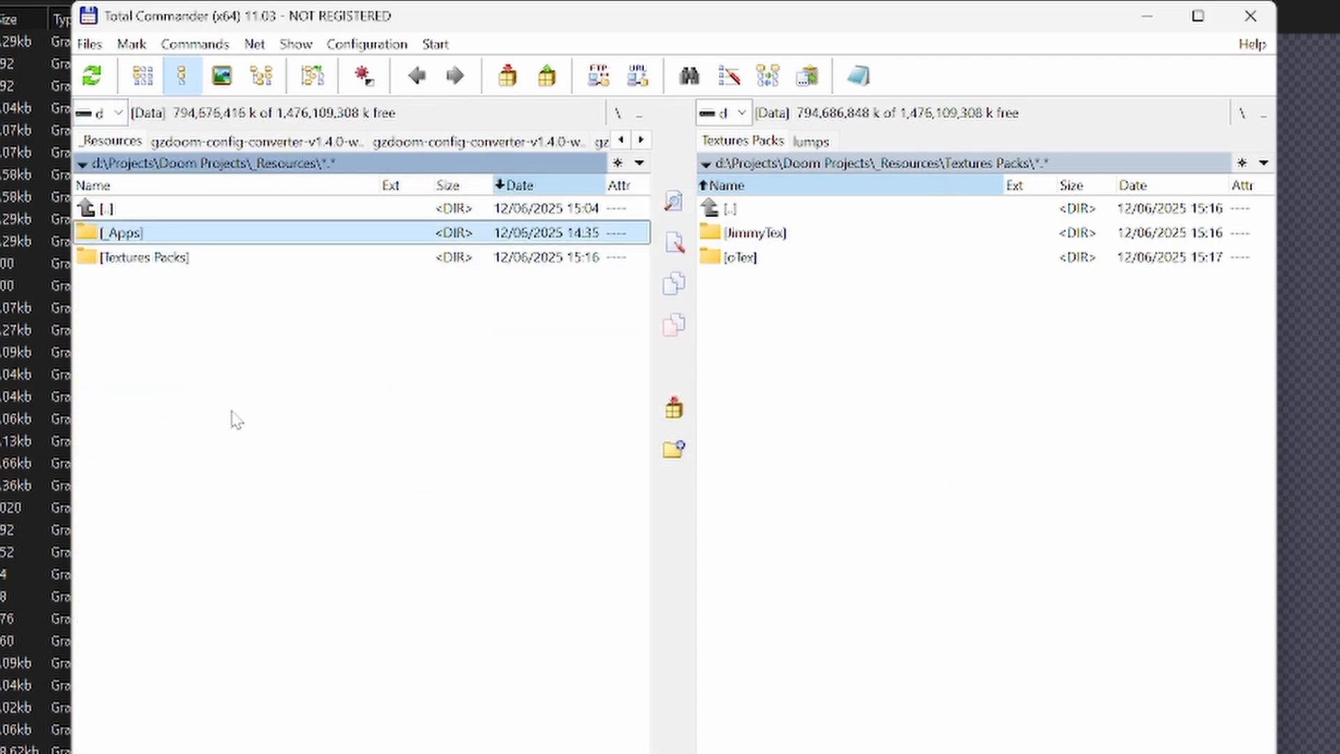
pyautogui.press('BackSpace')
pyautogui.press('Down')
pyautogui.press('Return')
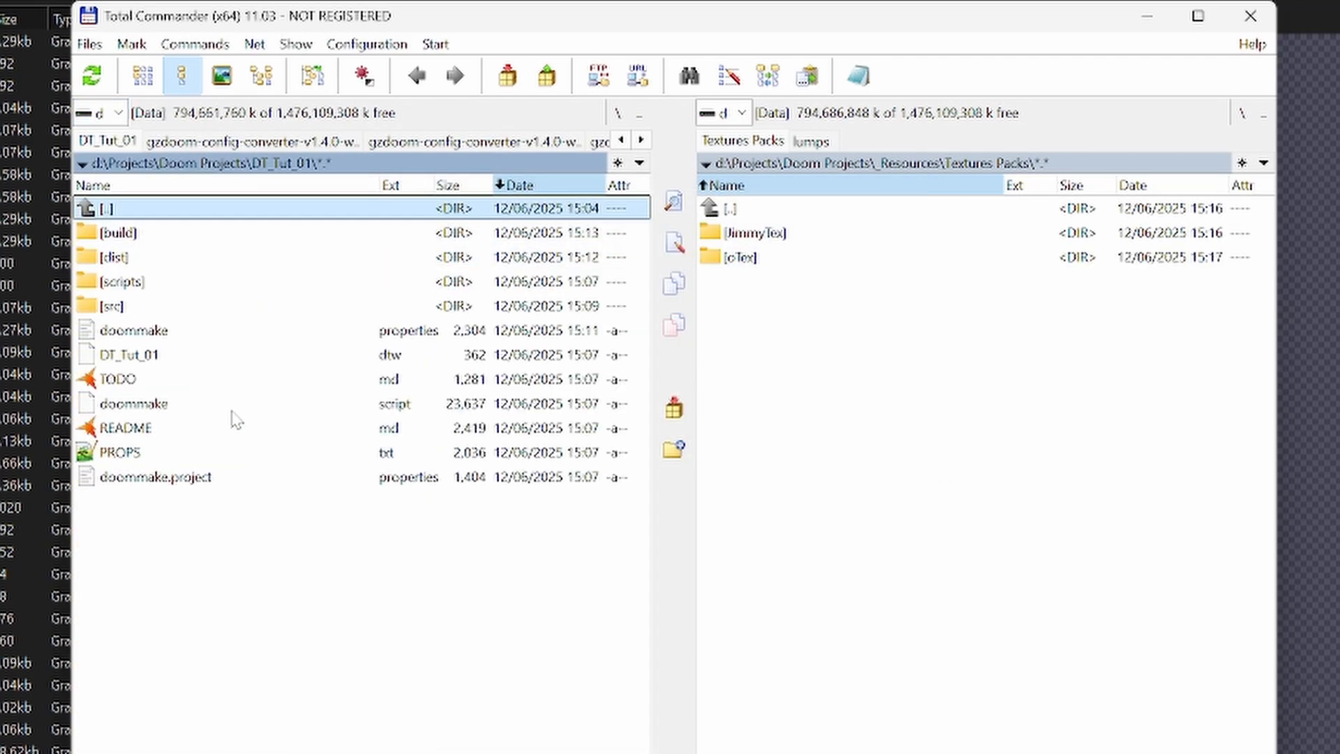
# - Open the project's src\wads\textures folder as the copy destination
pyautogui.press('Down')
pyautogui.press('Down')
pyautogui.press('Down')
pyautogui.press('Down')
pyautogui.press('Return')
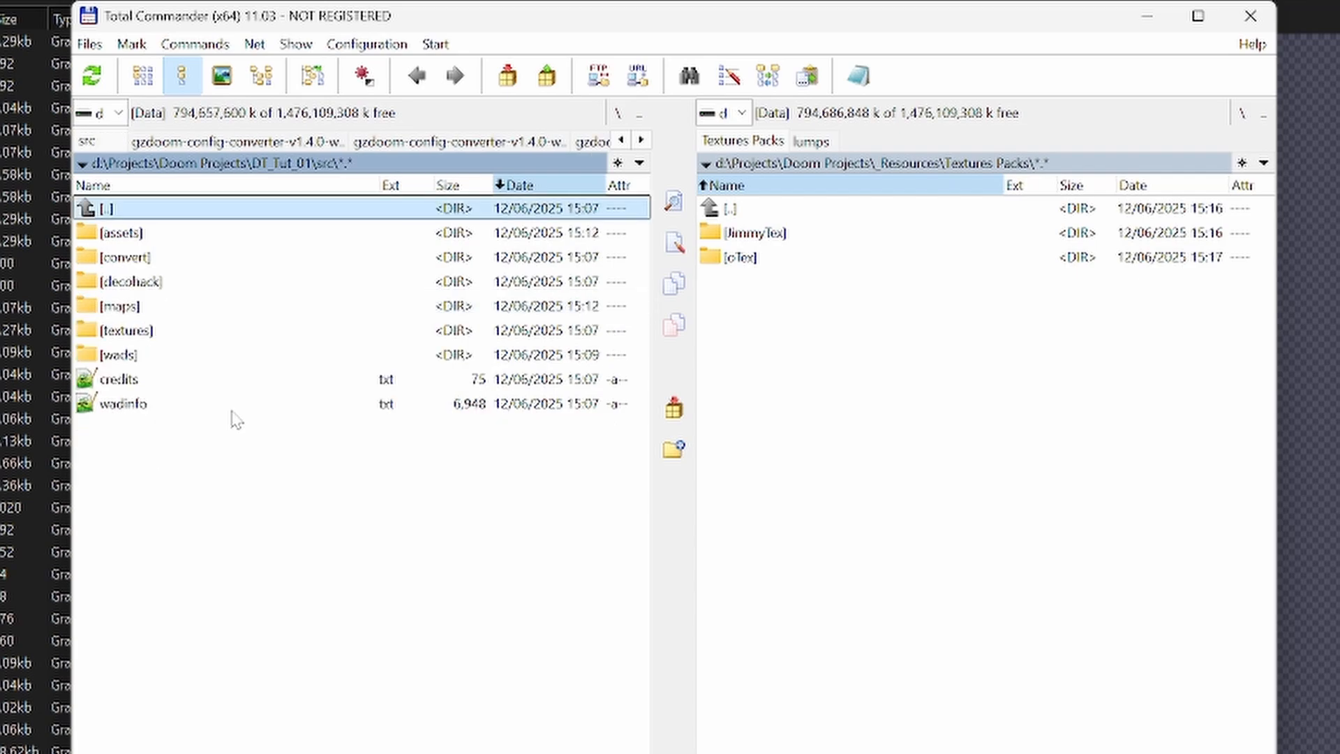
pyautogui.press('Down')
pyautogui.press('Down')
pyautogui.press('Down')
pyautogui.press('Down')
pyautogui.press('Down')
pyautogui.press('Down')
pyautogui.press('Return')
# - Copy jimmytex.wad from the JimmyTex folder into the project's src\wads\textures folder
pyautogui.press('Down')
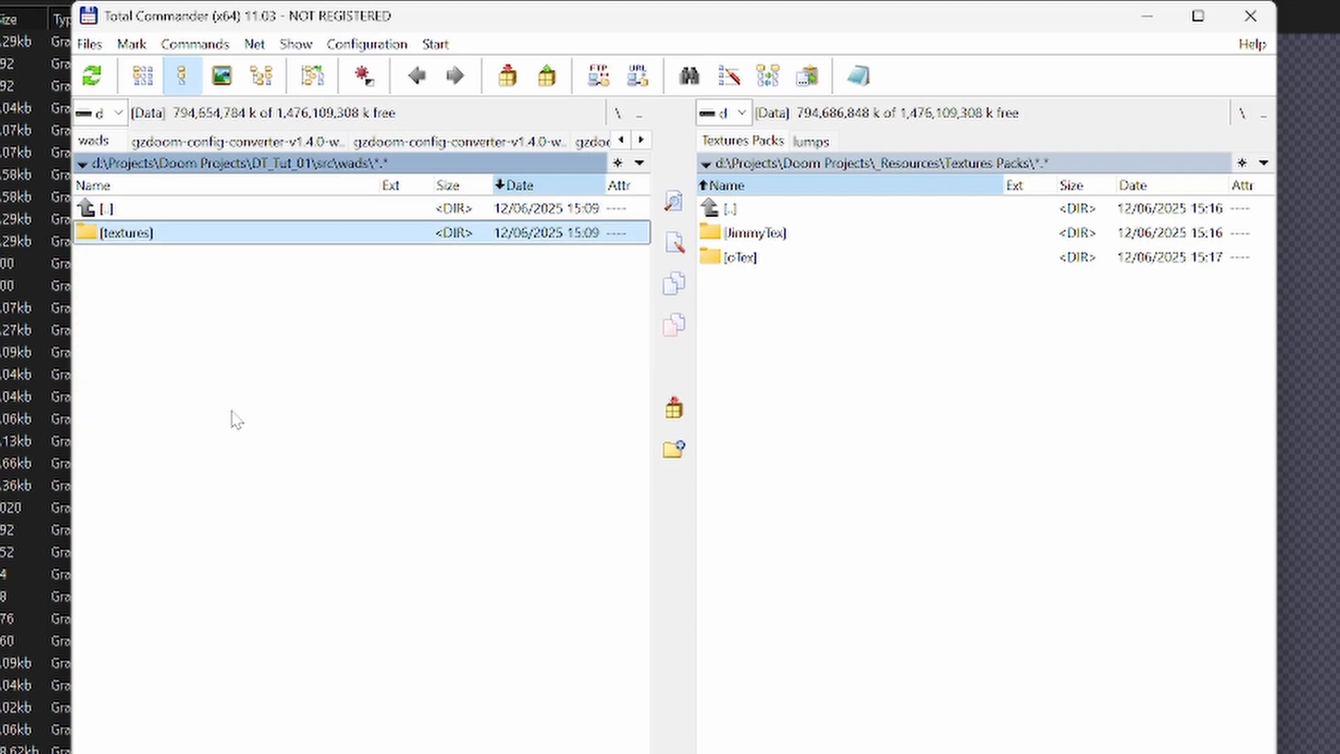
pyautogui.press('Return')
pyautogui.press('Tab')
pyautogui.press('Down')
pyautogui.press('Return')
pyautogui.press('Down')
pyautogui.press('Down')
pyautogui.press('Down')
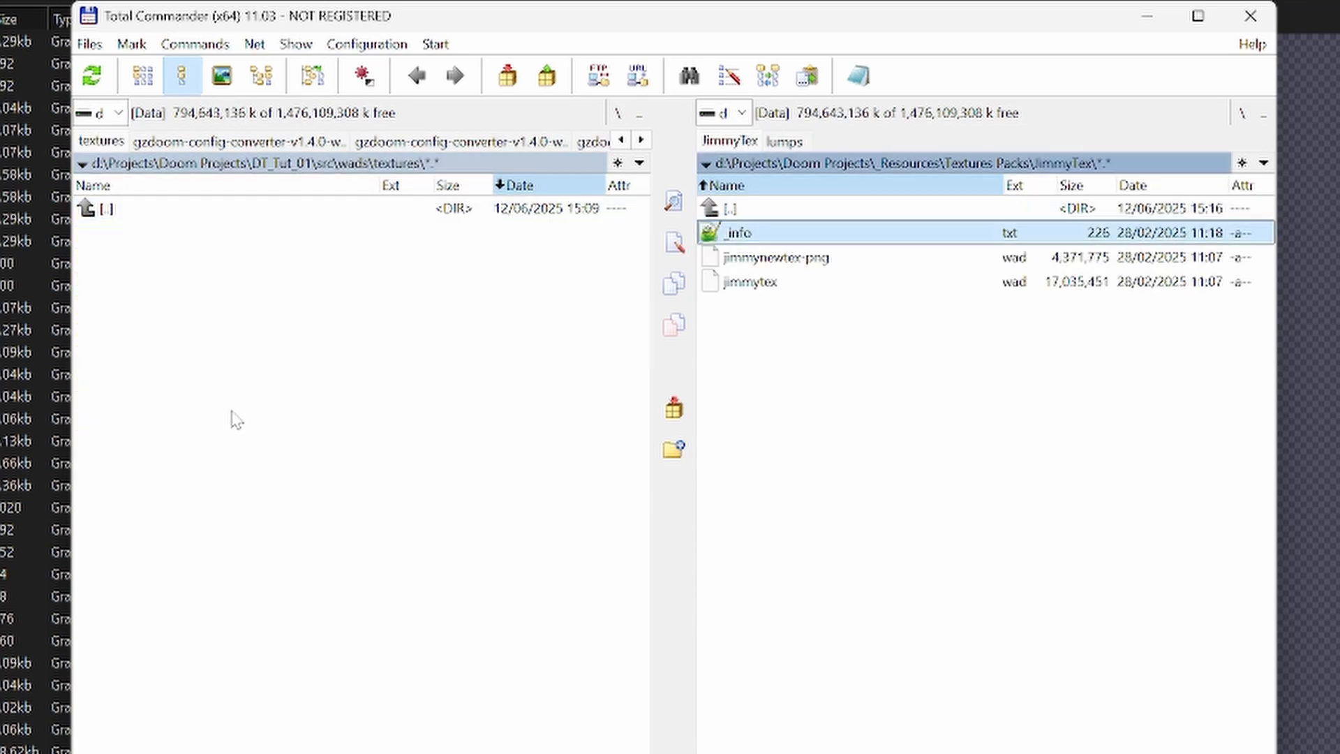
pyautogui.press('F5')
pyautogui.press('Return')
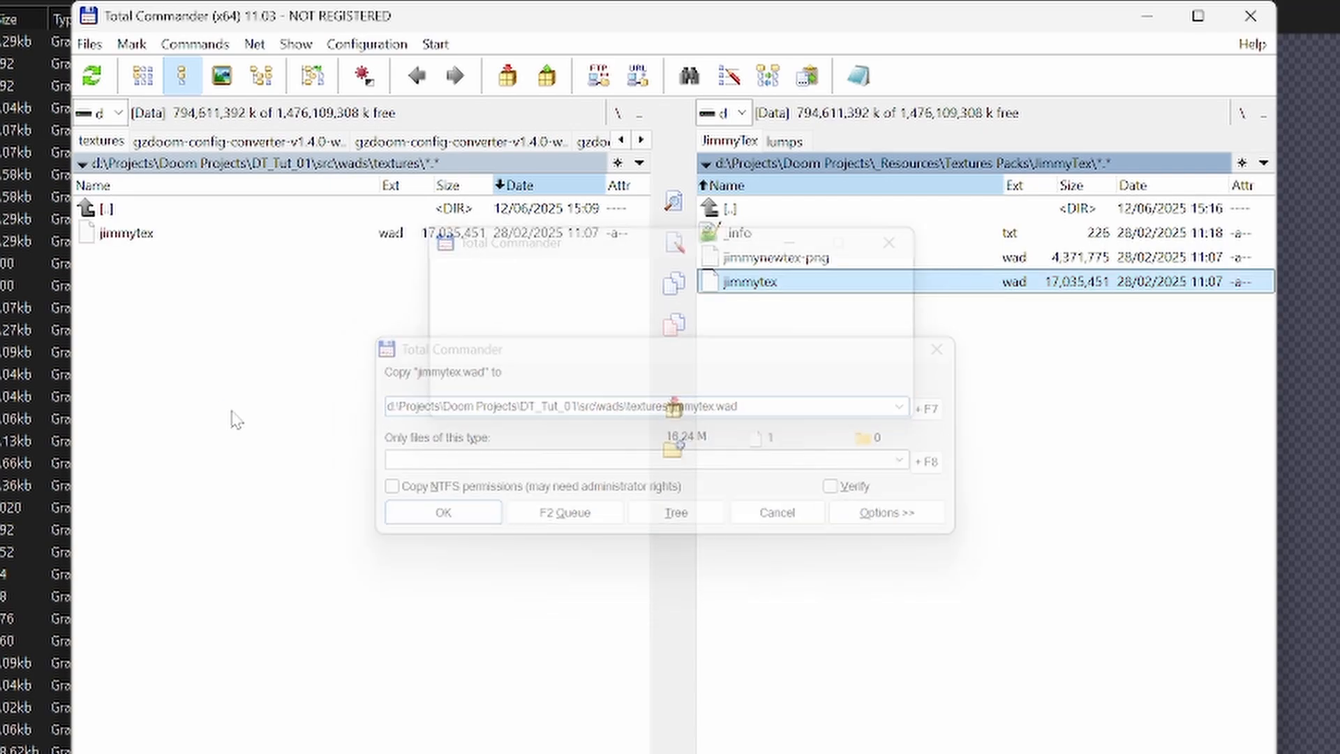
# - Copy OTEX_1.1.WAD from the oTex folder into the project's src\wads\textures folder
pyautogui.press('Up')
pyautogui.press('Up')
pyautogui.press('Up')
pyautogui.press('Return')
pyautogui.press('Down')
pyautogui.press('Return')
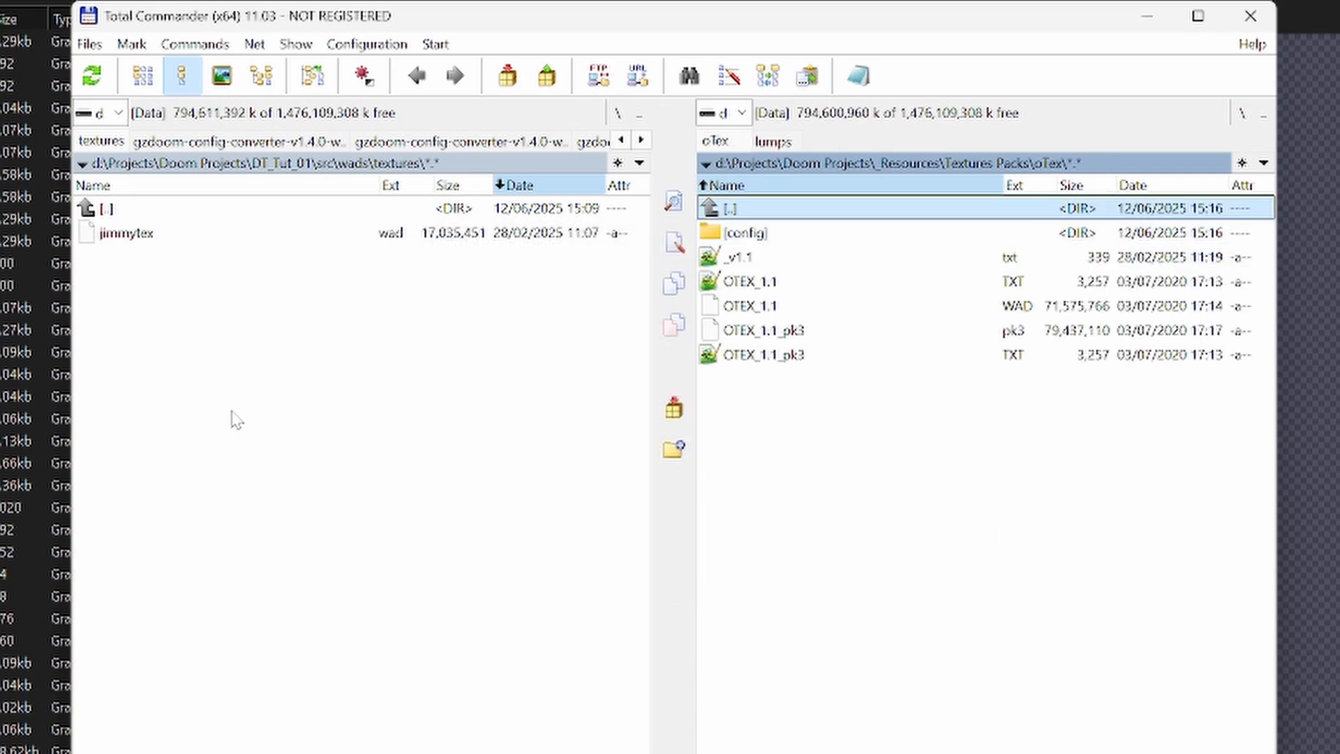
pyautogui.press('Down')
pyautogui.press('Down')
pyautogui.press('Down')
pyautogui.press('Down')
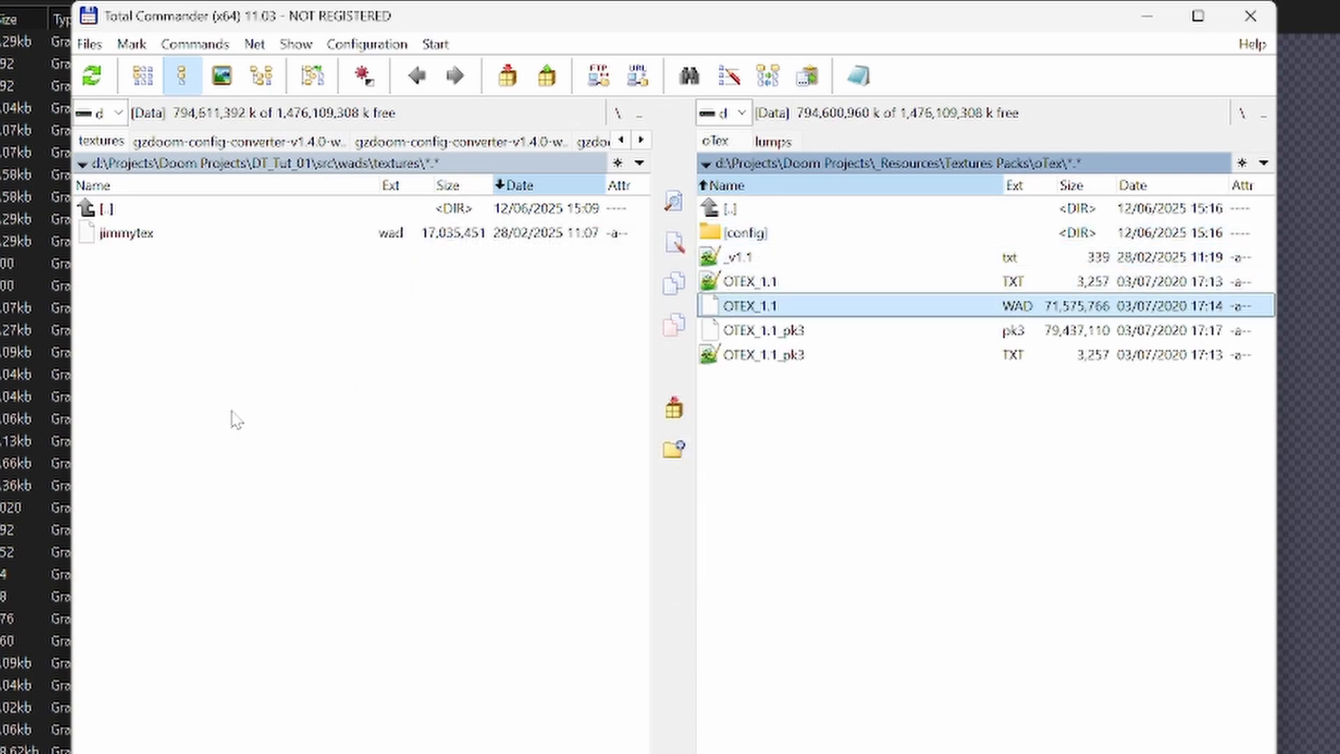
pyautogui.press('space')
pyautogui.press('F5')
pyautogui.press('Return')
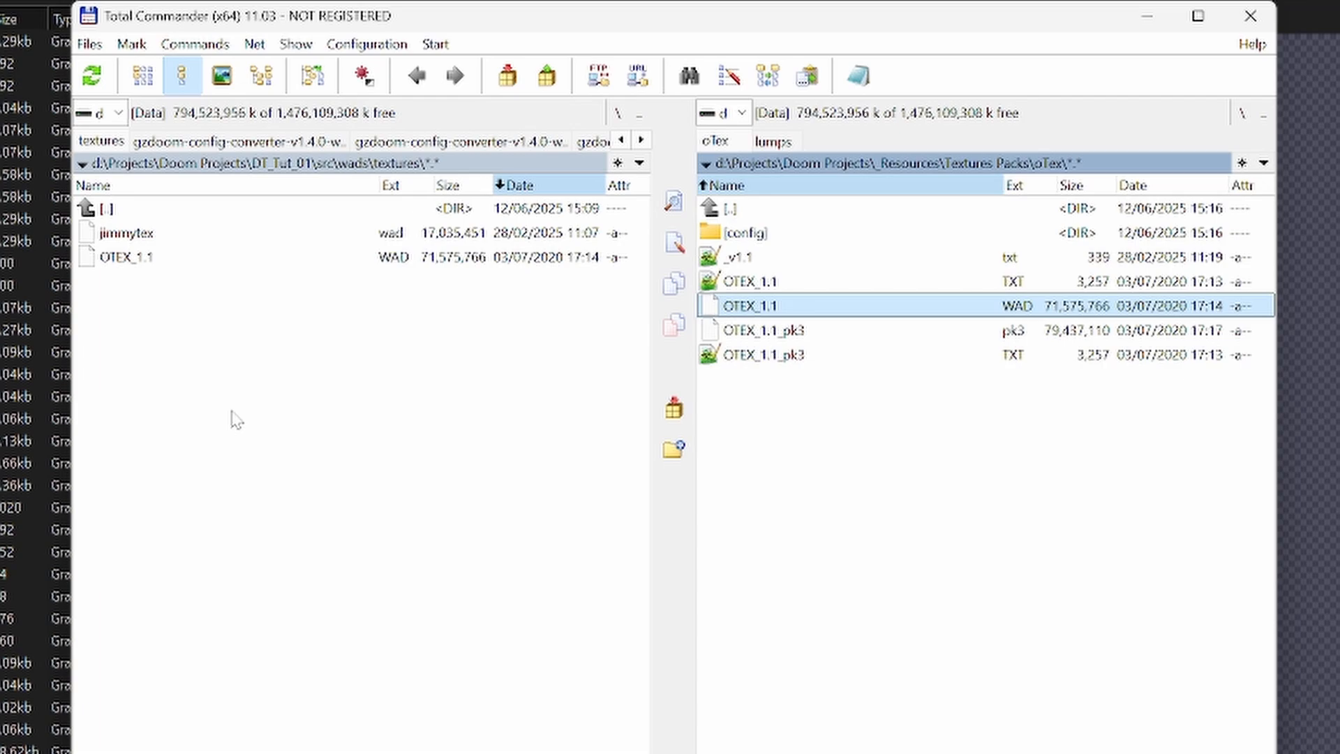
# - Show the project's src folder in the texture packs pane and open credits.txt for editing
pyautogui.press('Up')
pyautogui.press('Up')
pyautogui.press('Up')
pyautogui.press('Up')
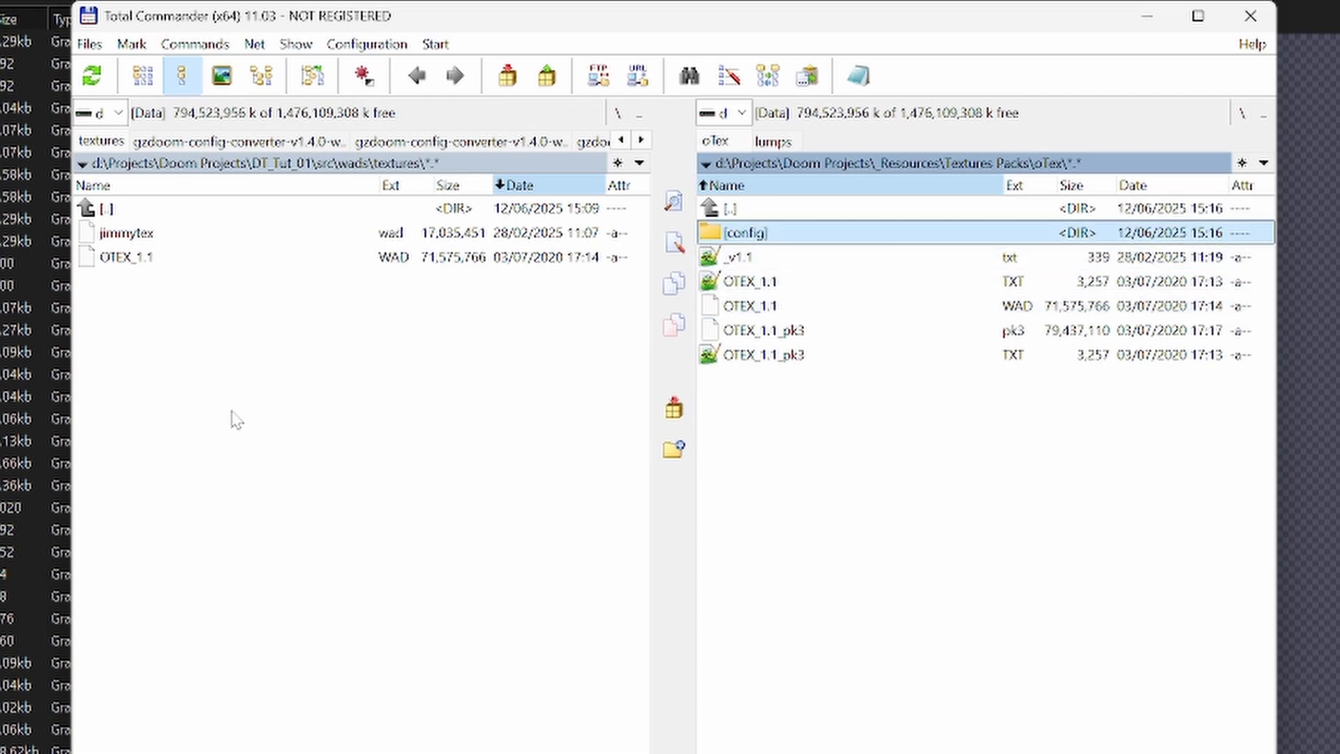
pyautogui.hotkey('alt', 'F2')
pyautogui.press('Return')
pyautogui.press('Return')
pyautogui.press('Up')
pyautogui.press('Return')
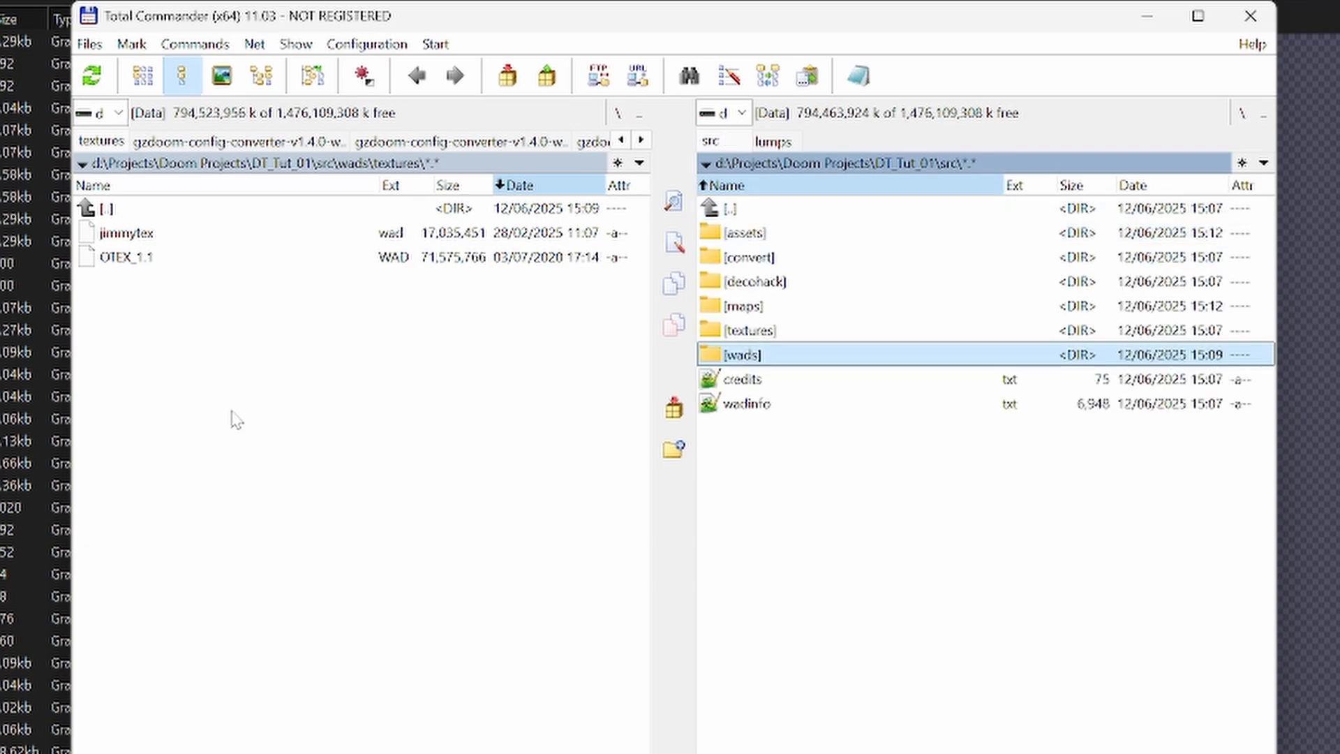
pyautogui.press('Down')
pyautogui.press('F4')
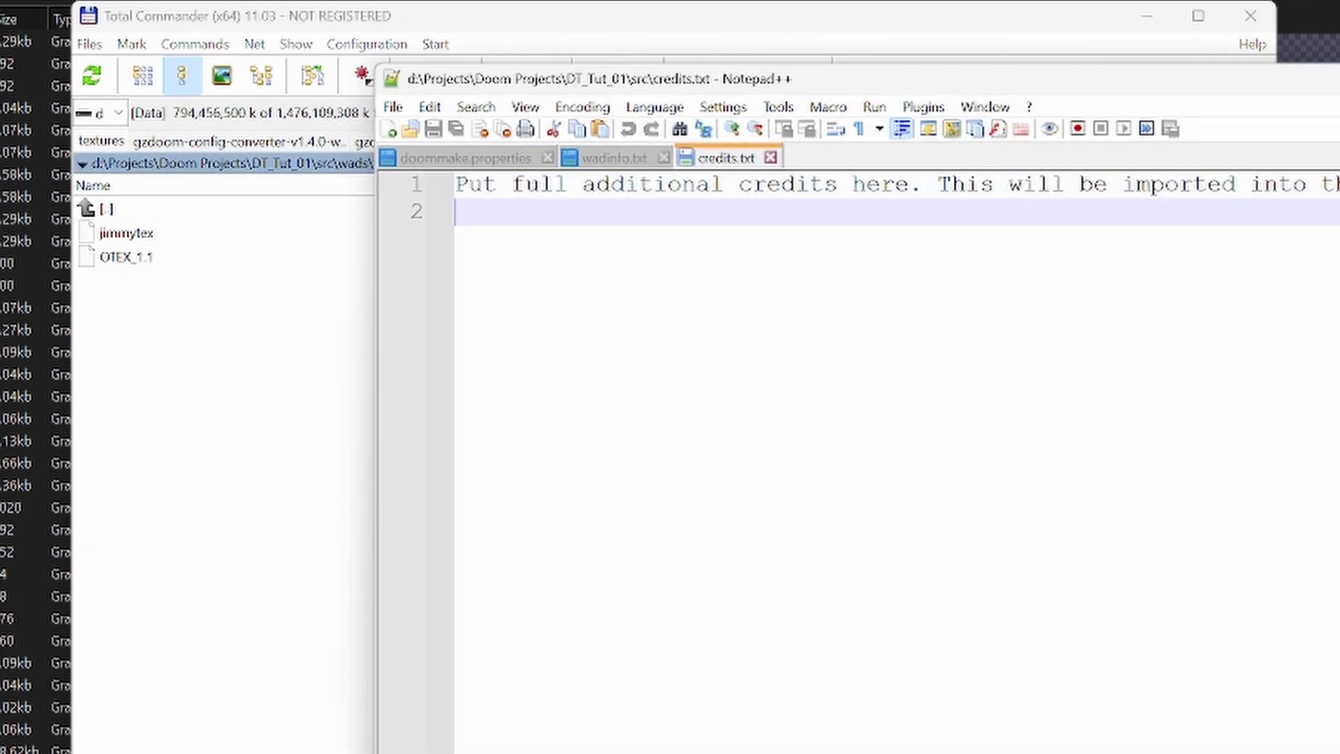
# - Replace the placeholder text in credits.txt with the heading "--== Textures Packs ==--"
pyautogui.write('--== ')
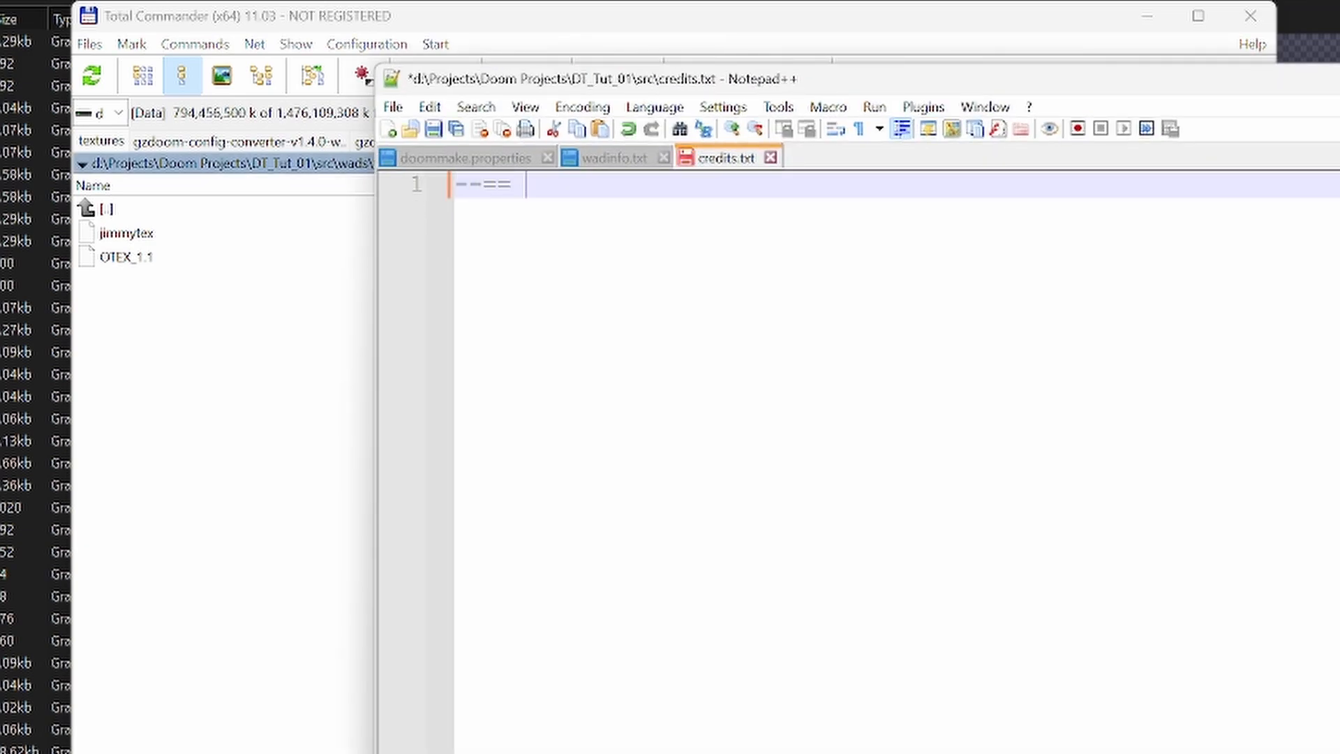
pyautogui.write('Textures Pa')
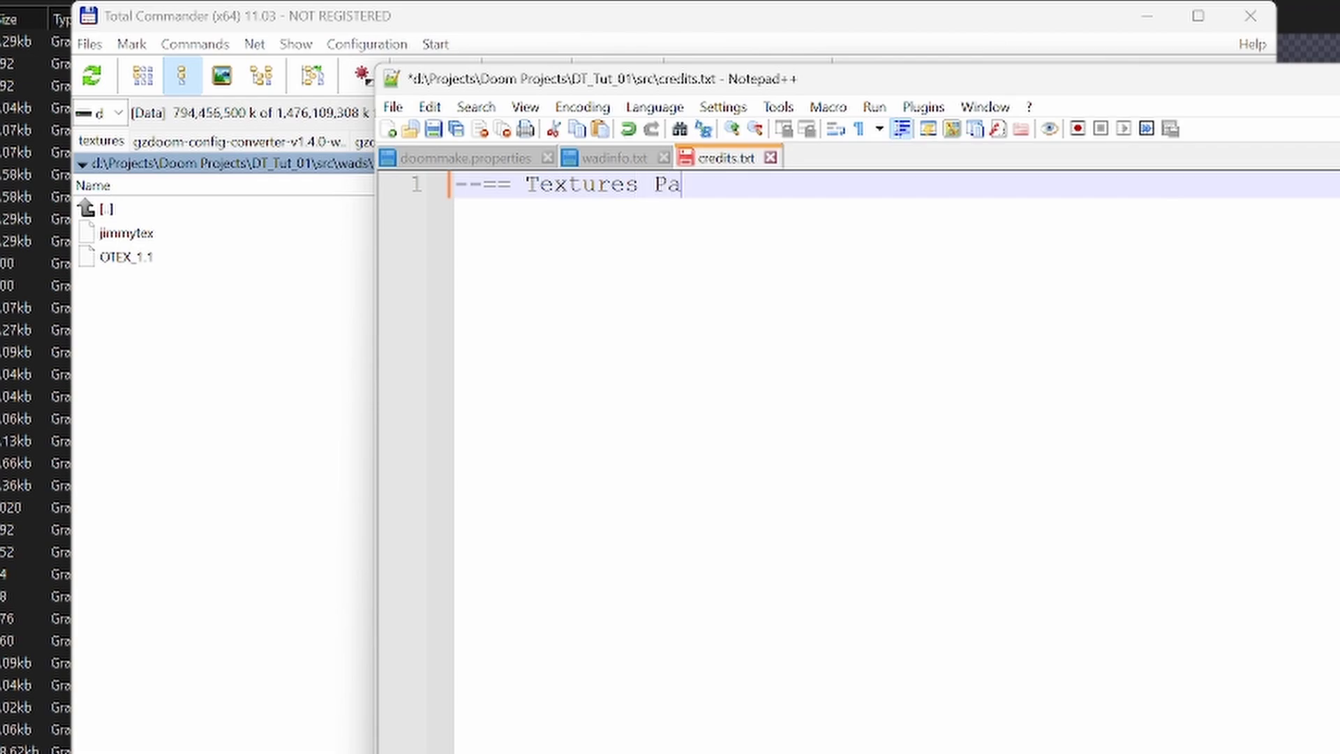
pyautogui.write('cks ==--')
pyautogui.press('Return')
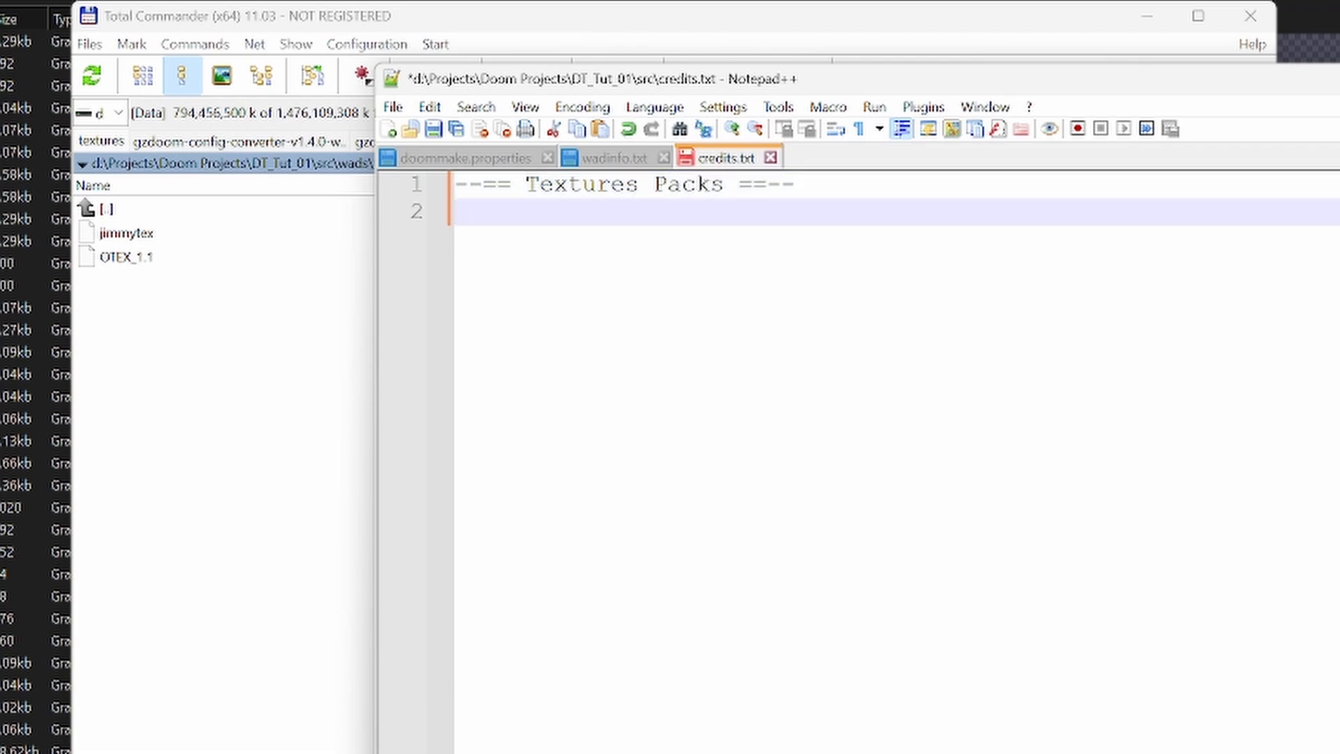
# - List OTex and JimmyTex on separate lines below the heading, then save and close credits.txt
pyautogui.write('OTex')
pyautogui.press('Return')
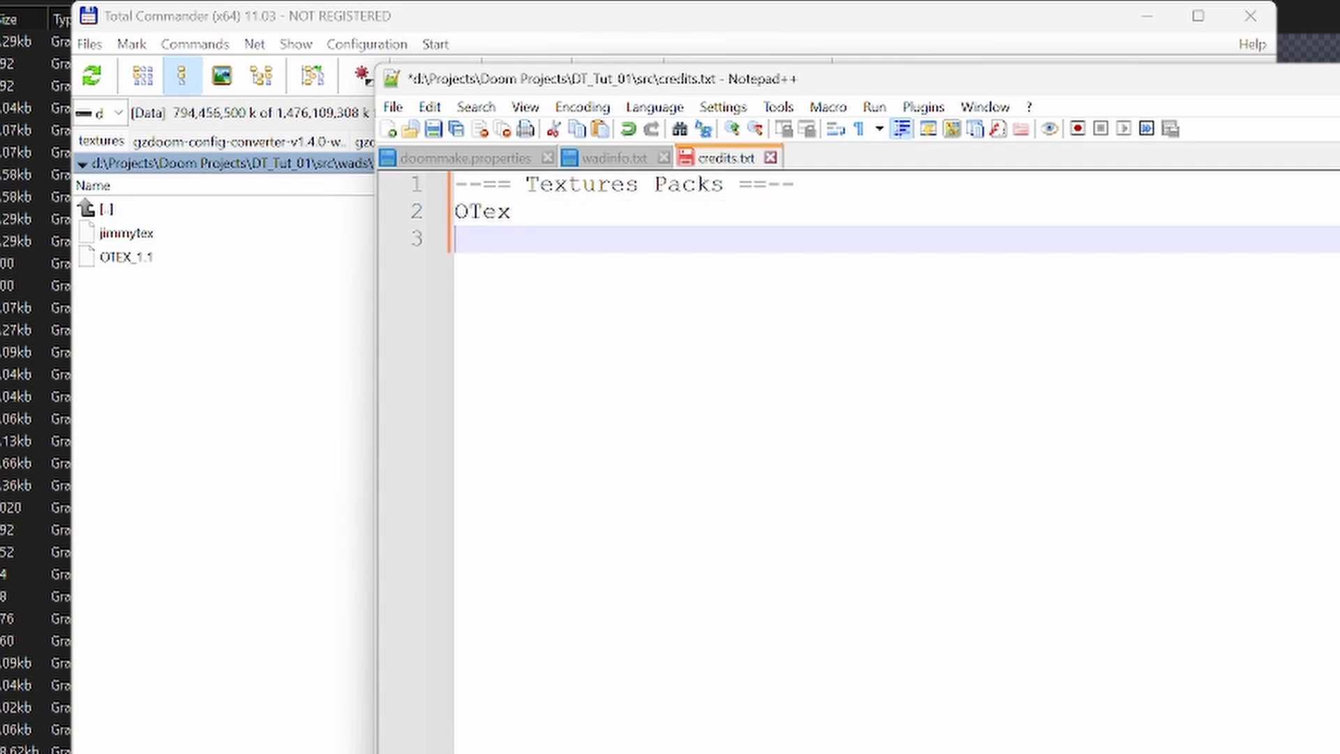
pyautogui.write('JimmyTex')
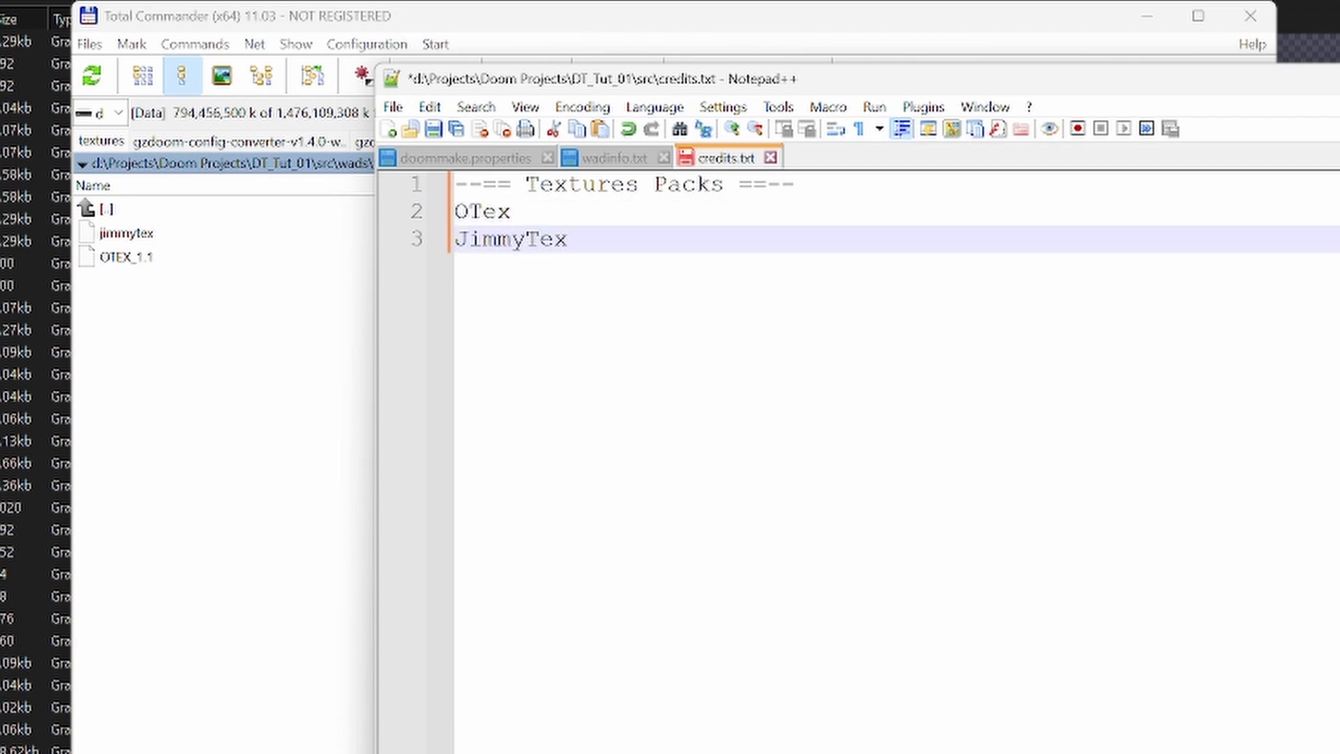
pyautogui.hotkey('ctrl', 's')
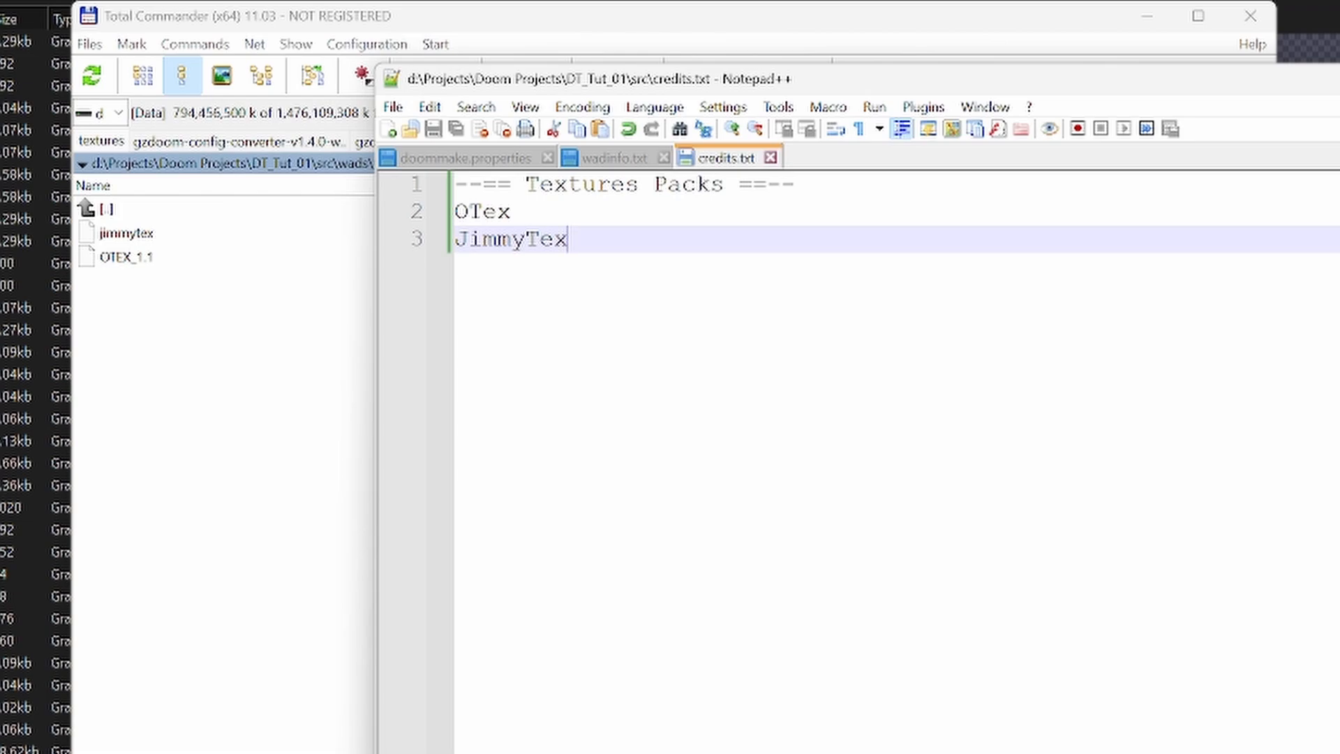
pyautogui.hotkey('alt', 'F4')
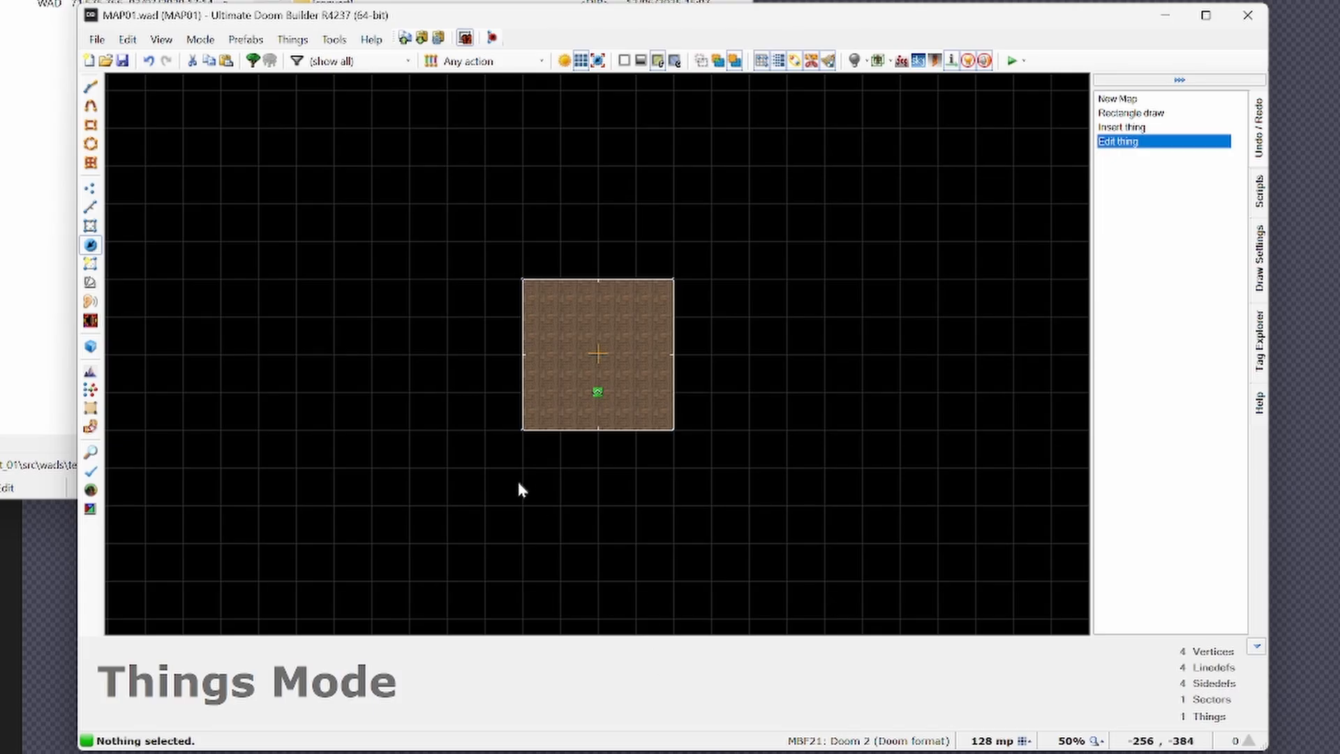
# - Add jimmytex.wad from the project's src\wads\textures folder as a WAD resource in MAP01's map options
pyautogui.click(97, 39)
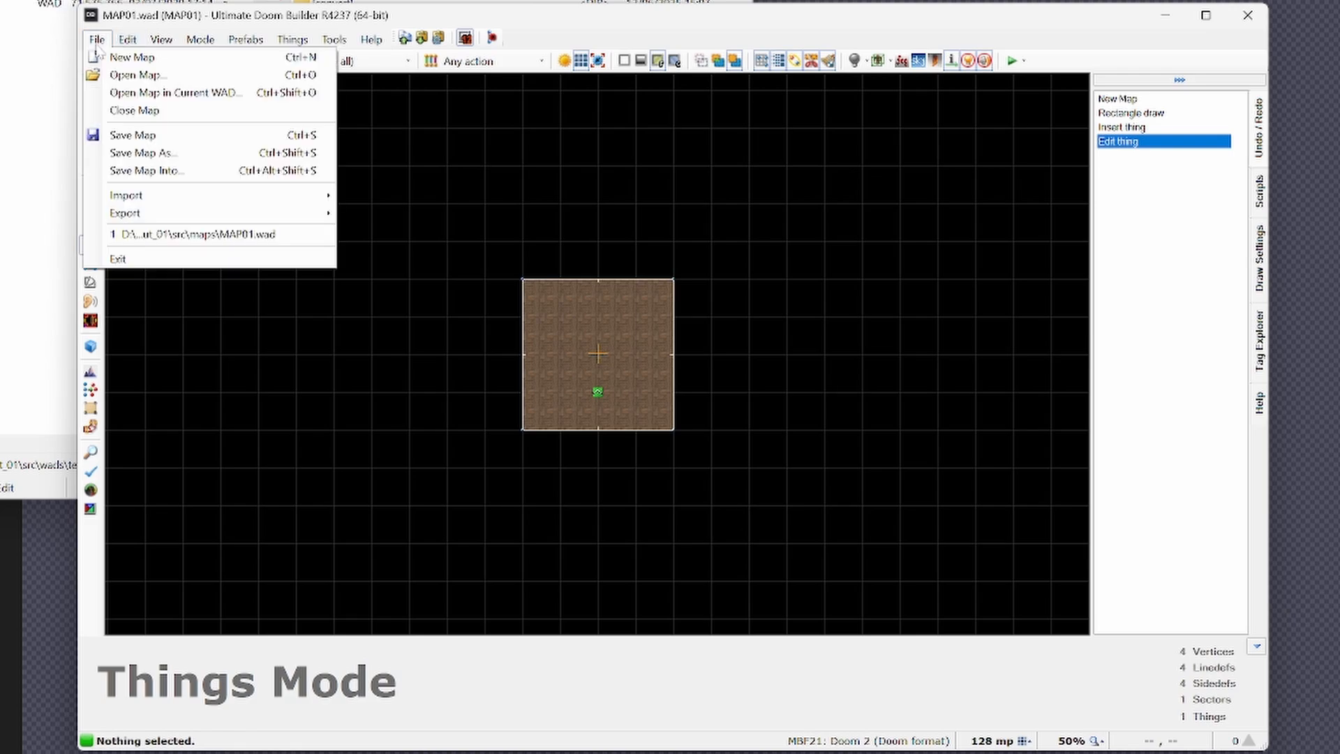
pyautogui.moveTo(128, 42)
pyautogui.click(171, 574)
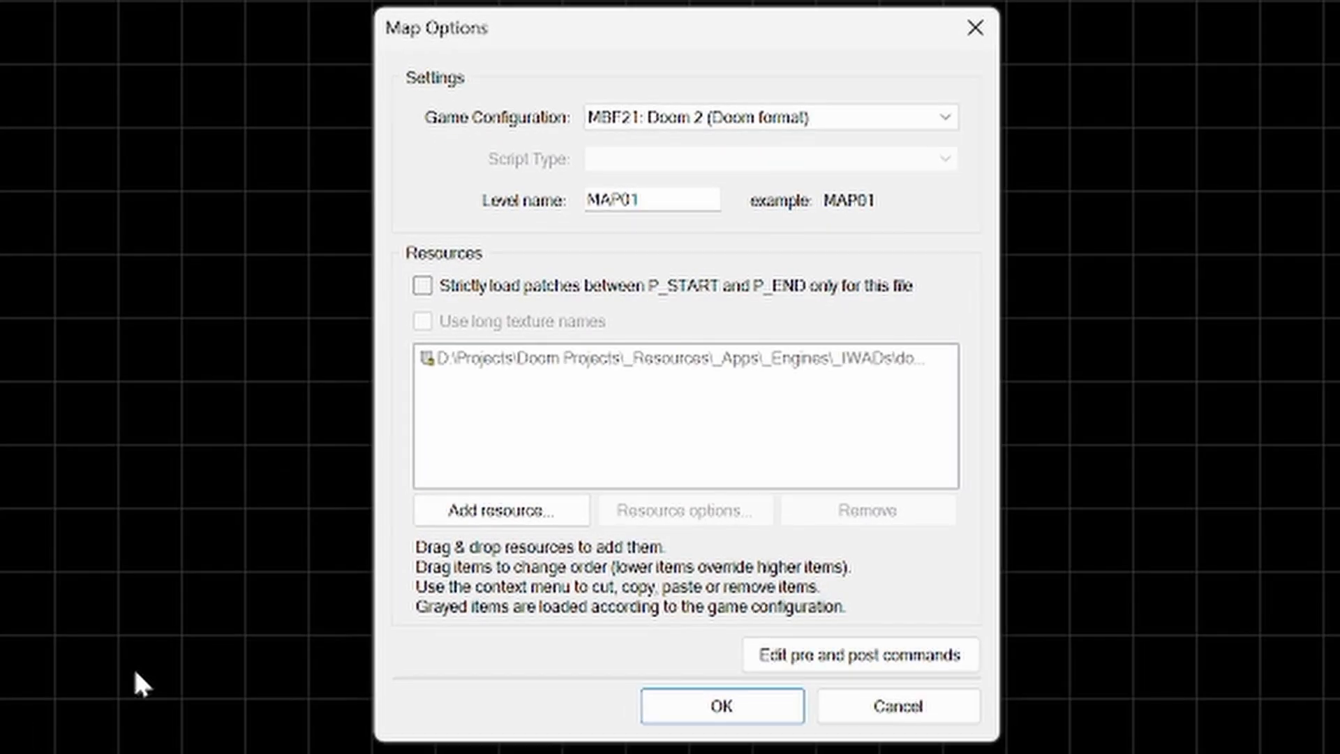
pyautogui.click(482, 513)
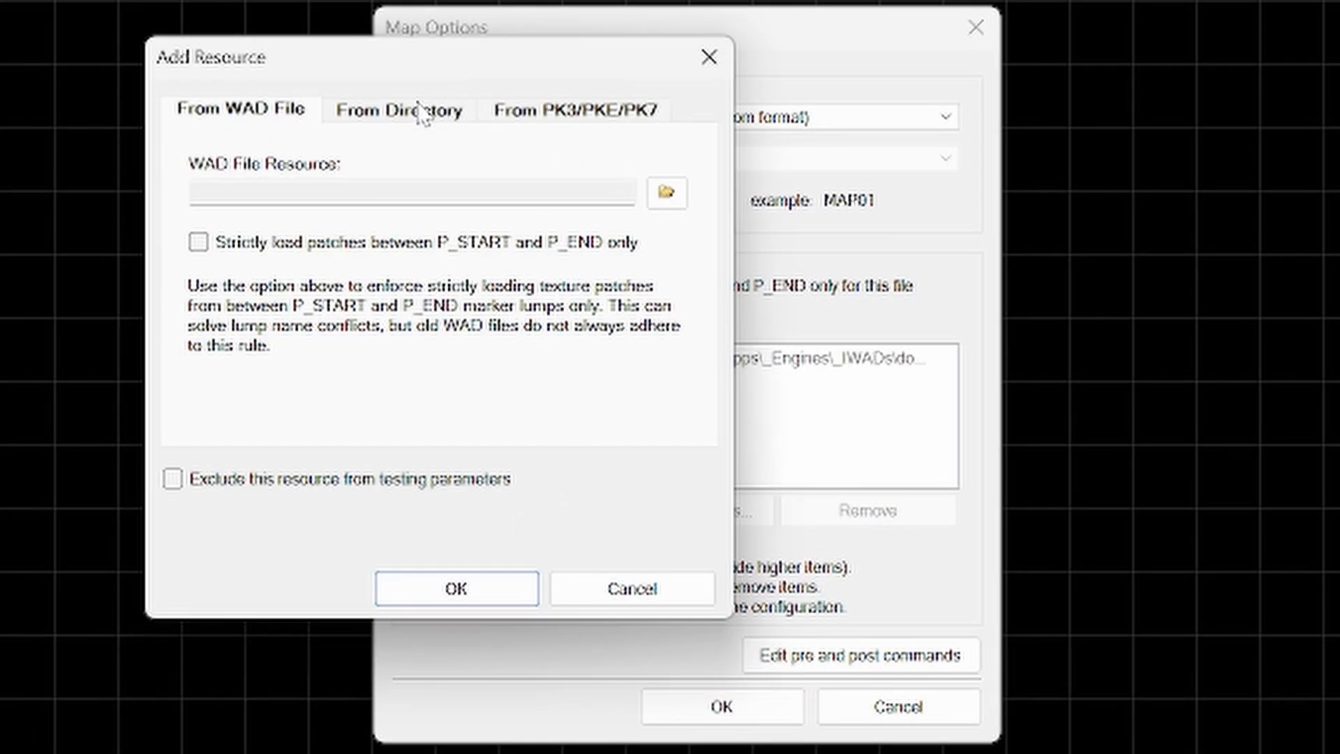
pyautogui.click(666, 194)
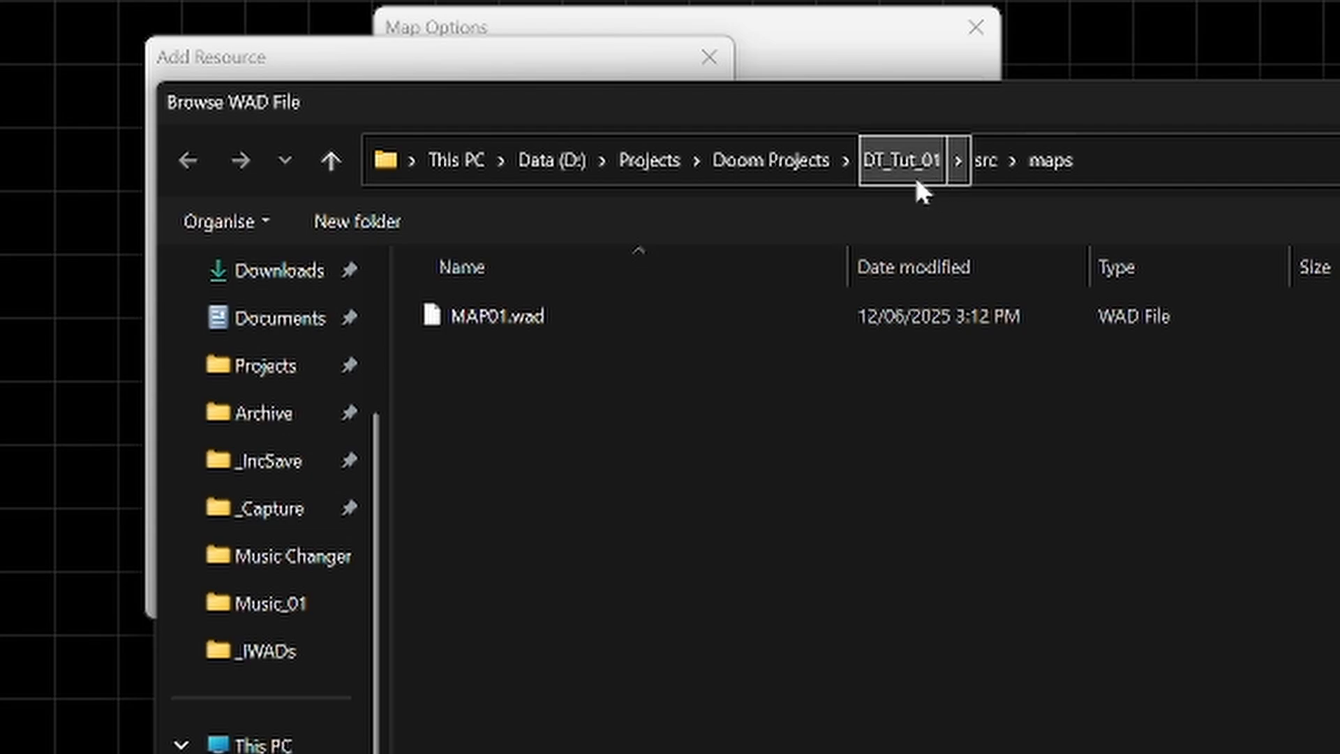
pyautogui.click(990, 156)
pyautogui.doubleClick(479, 528)
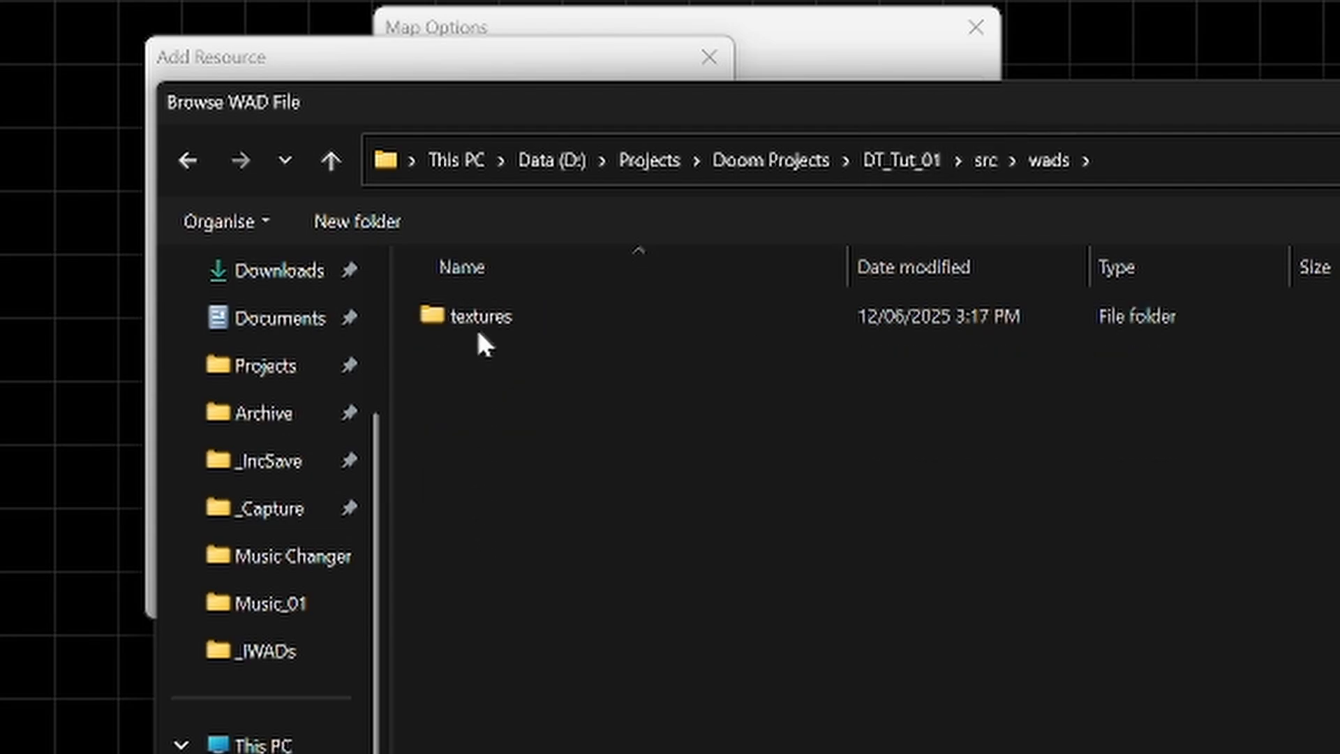
pyautogui.doubleClick(476, 314)
pyautogui.doubleClick(488, 325)
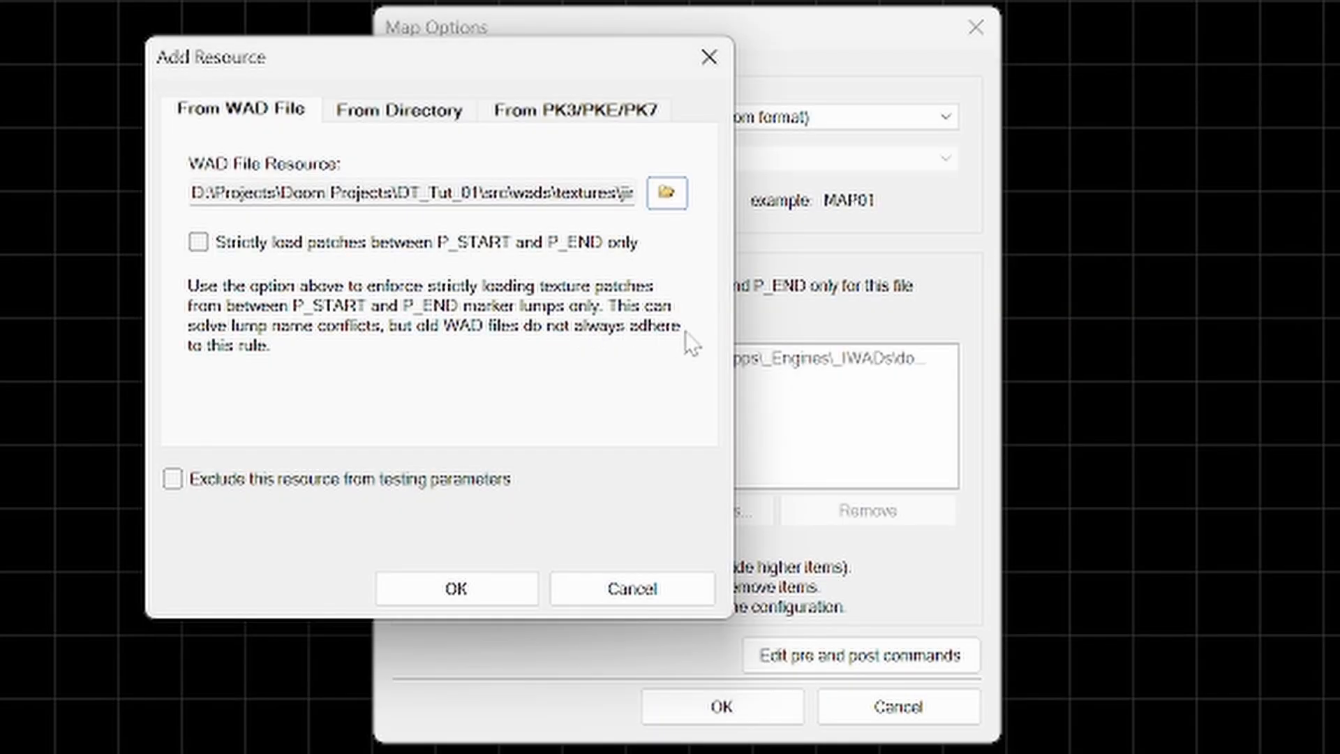
pyautogui.click(493, 593)
# - Add OTEX_1.1.WAD from the same textures folder as a second WAD resource and apply the map options
pyautogui.click(547, 510)
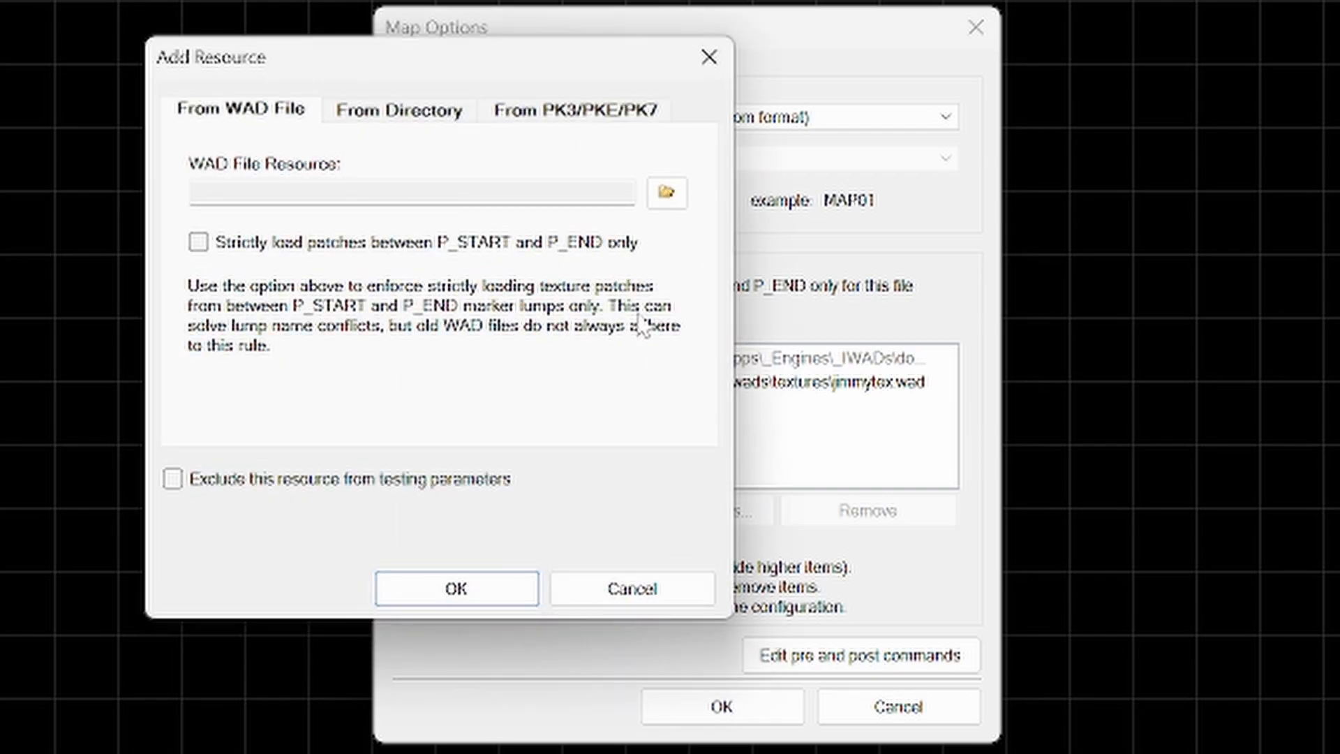
pyautogui.click(666, 193)
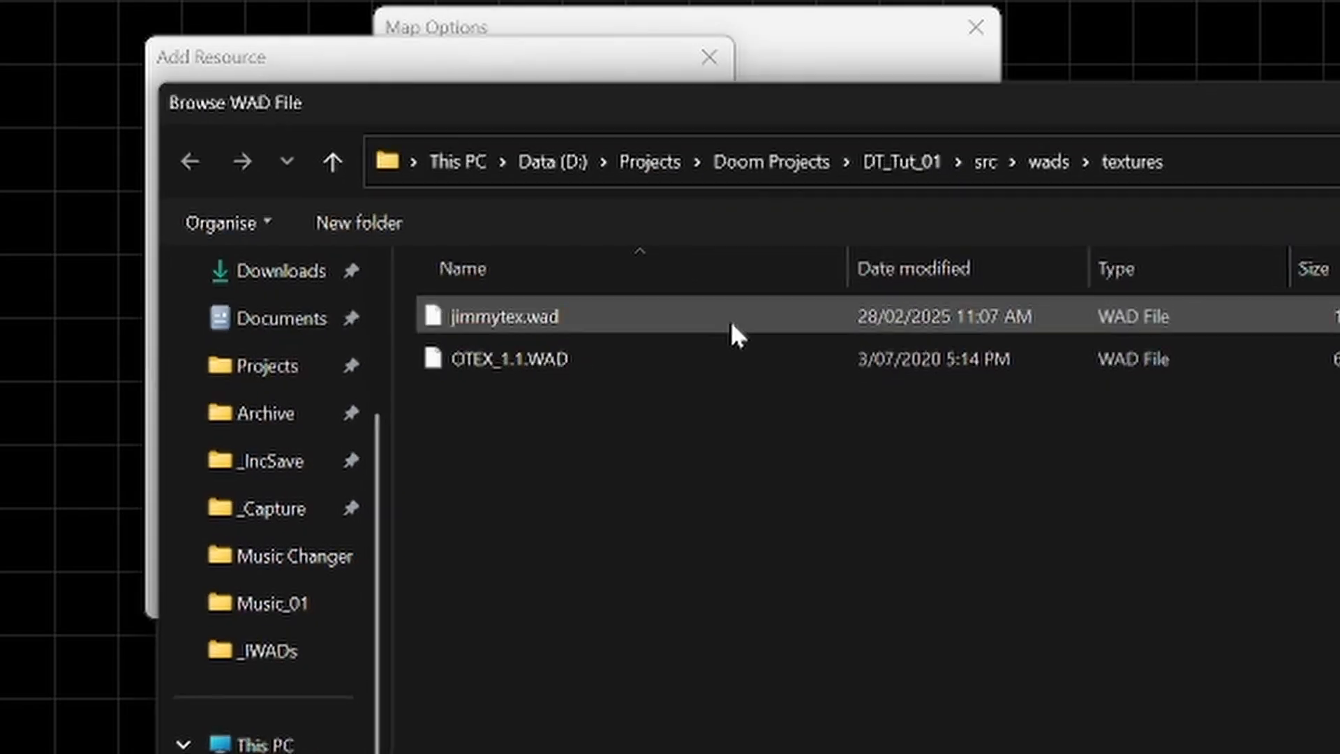
pyautogui.doubleClick(568, 354)
pyautogui.click(483, 585)
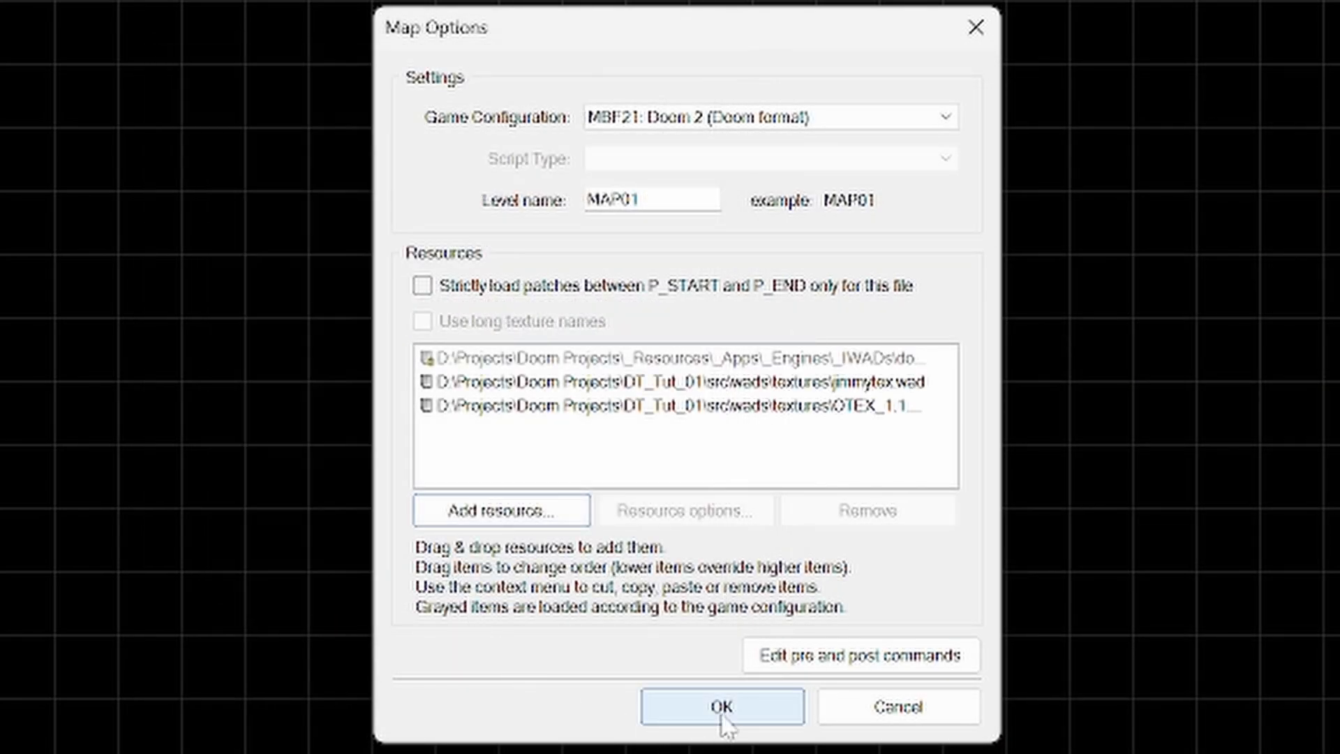
pyautogui.click(721, 706)
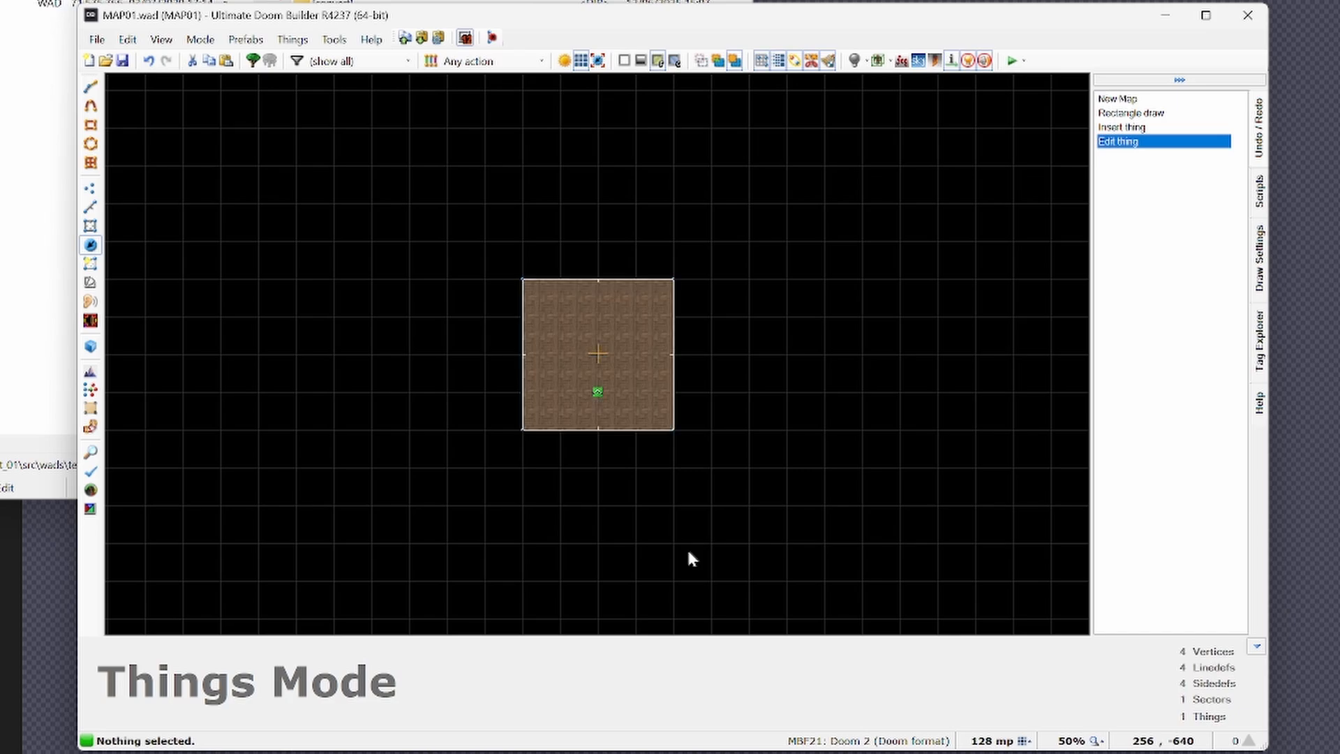
# - In Linedefs Mode, set the north wall's front middle texture to OBASEM33 from OTEX_1.1.WAD
pyautogui.press('l')
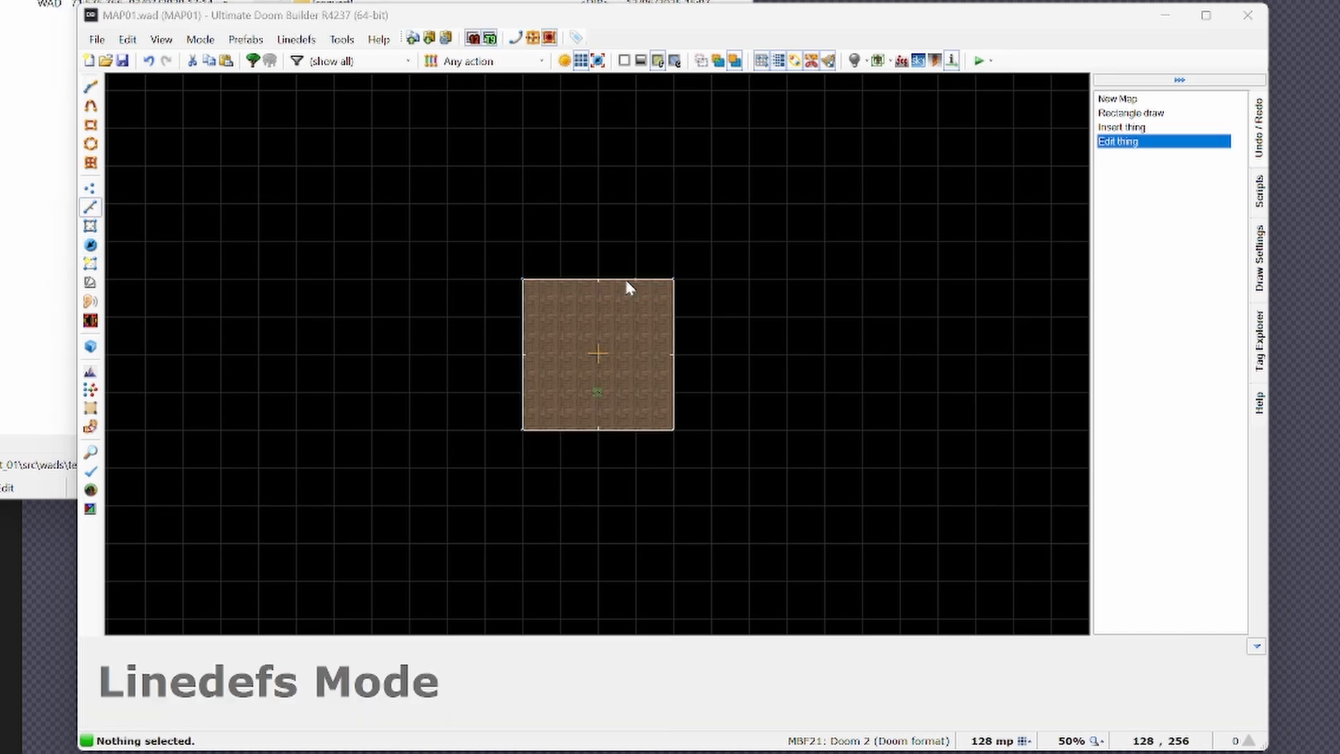
pyautogui.rightClick(628, 284)
pyautogui.click(813, 165)
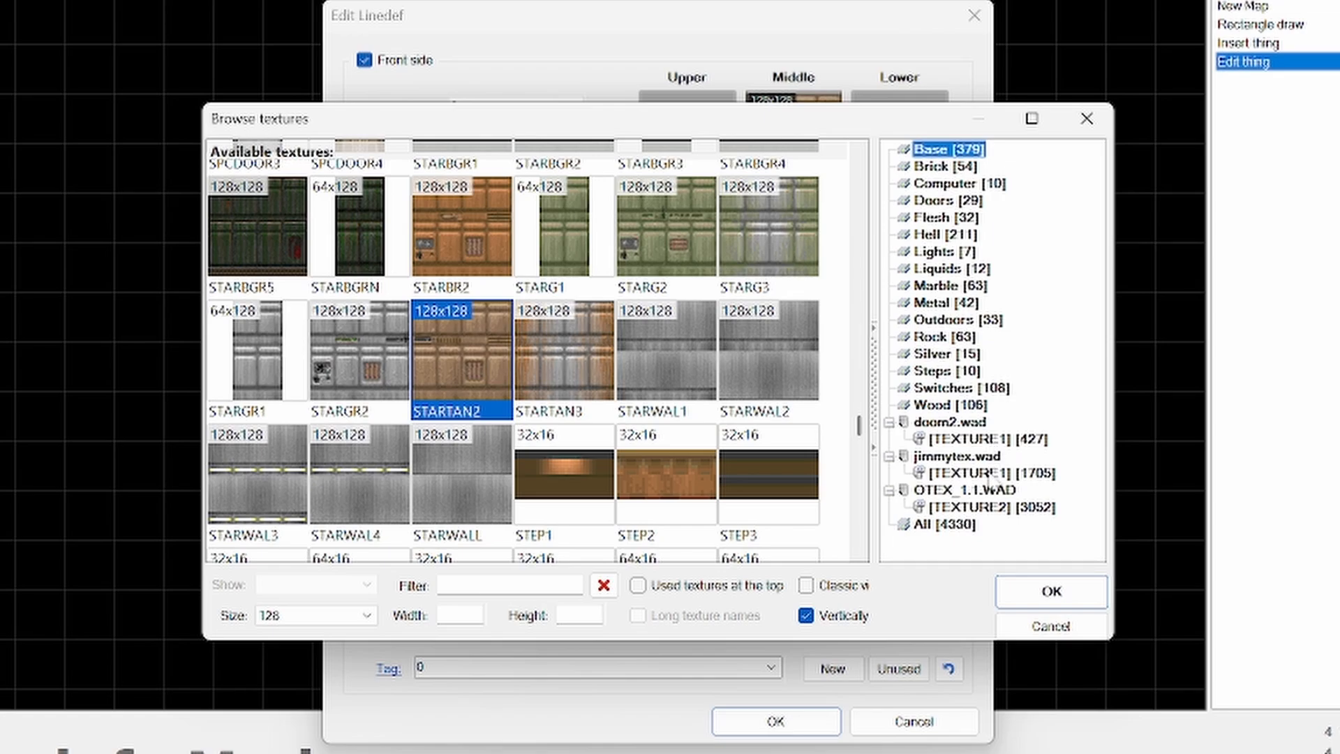
pyautogui.click(993, 473)
pyautogui.click(991, 508)
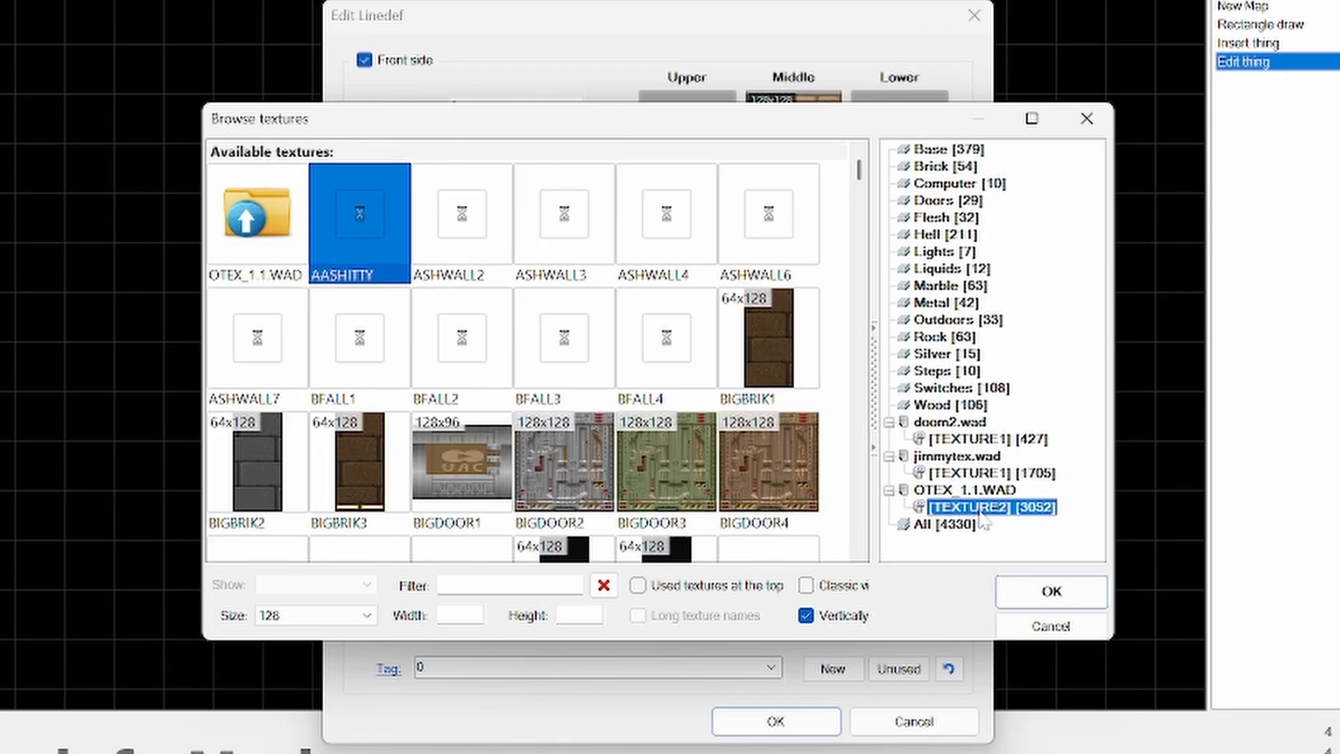
pyautogui.scroll(-20, 688, 377)
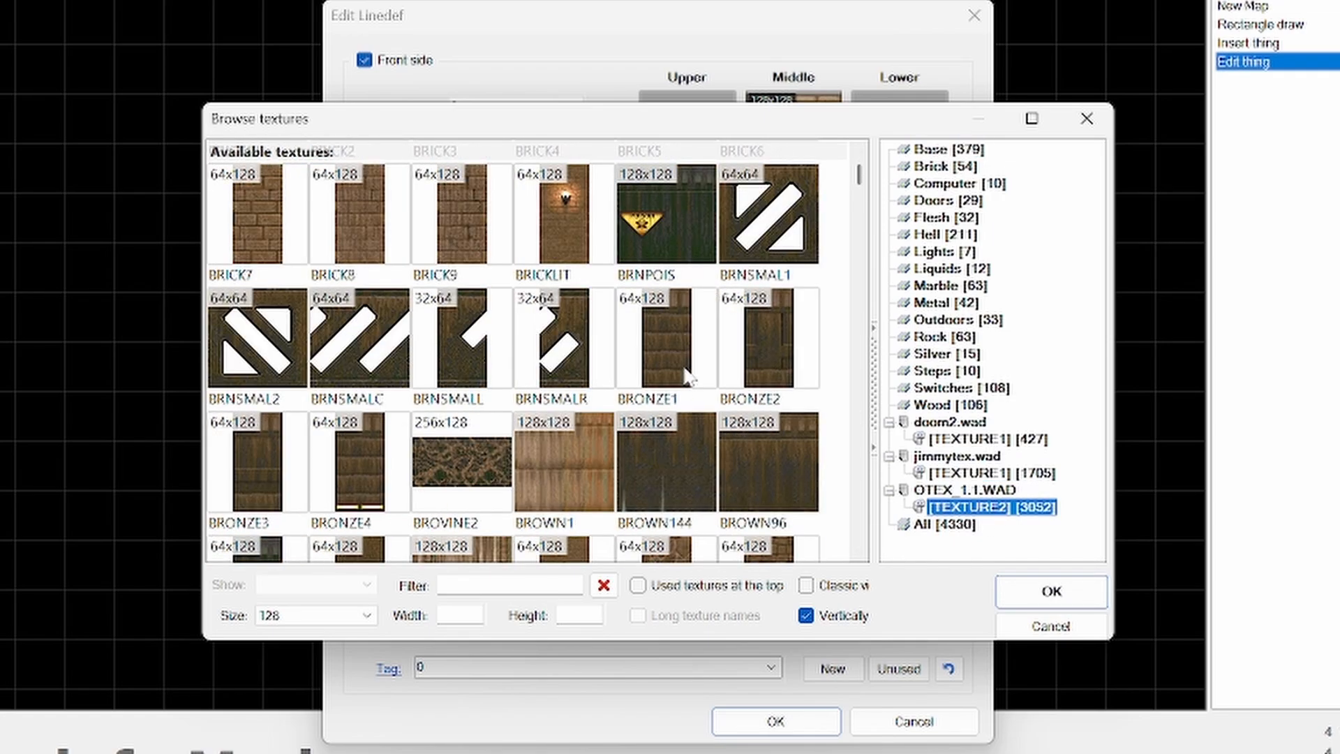
pyautogui.scroll(-20, 687, 377)
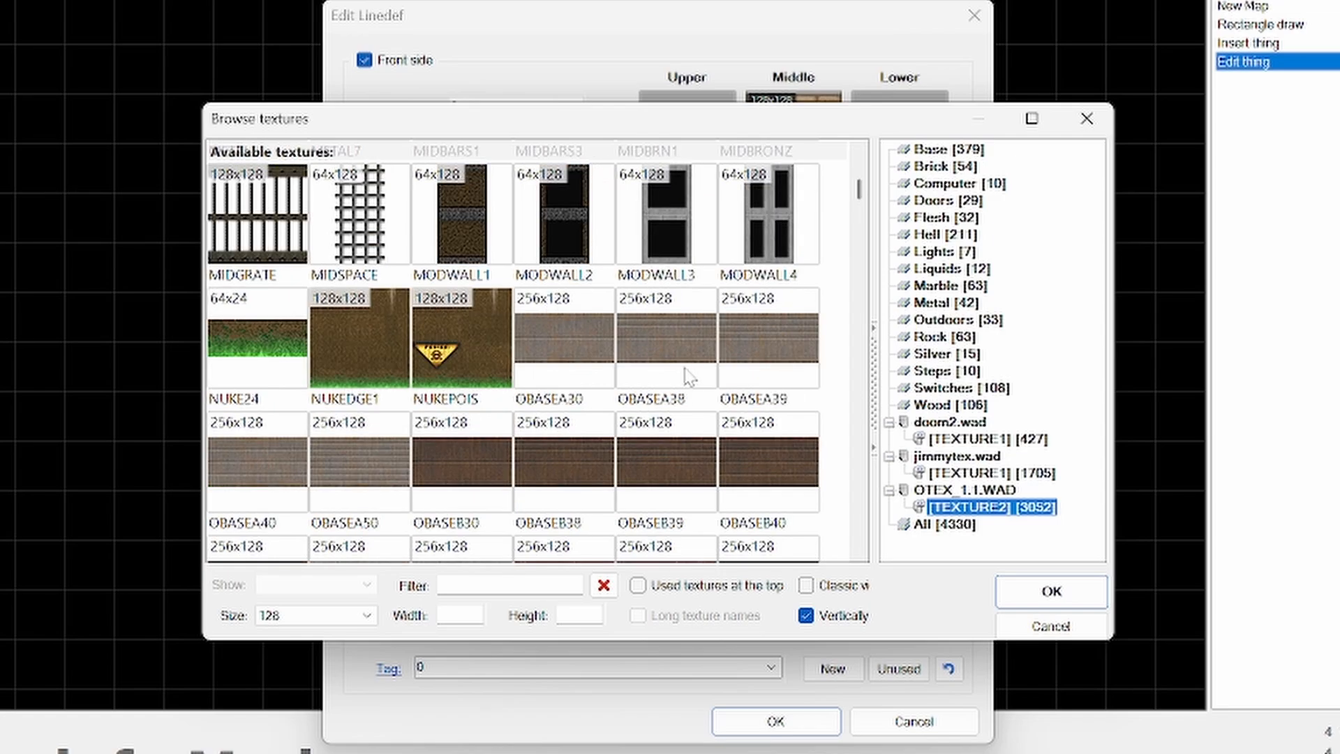
pyautogui.scroll(2, 379, 323)
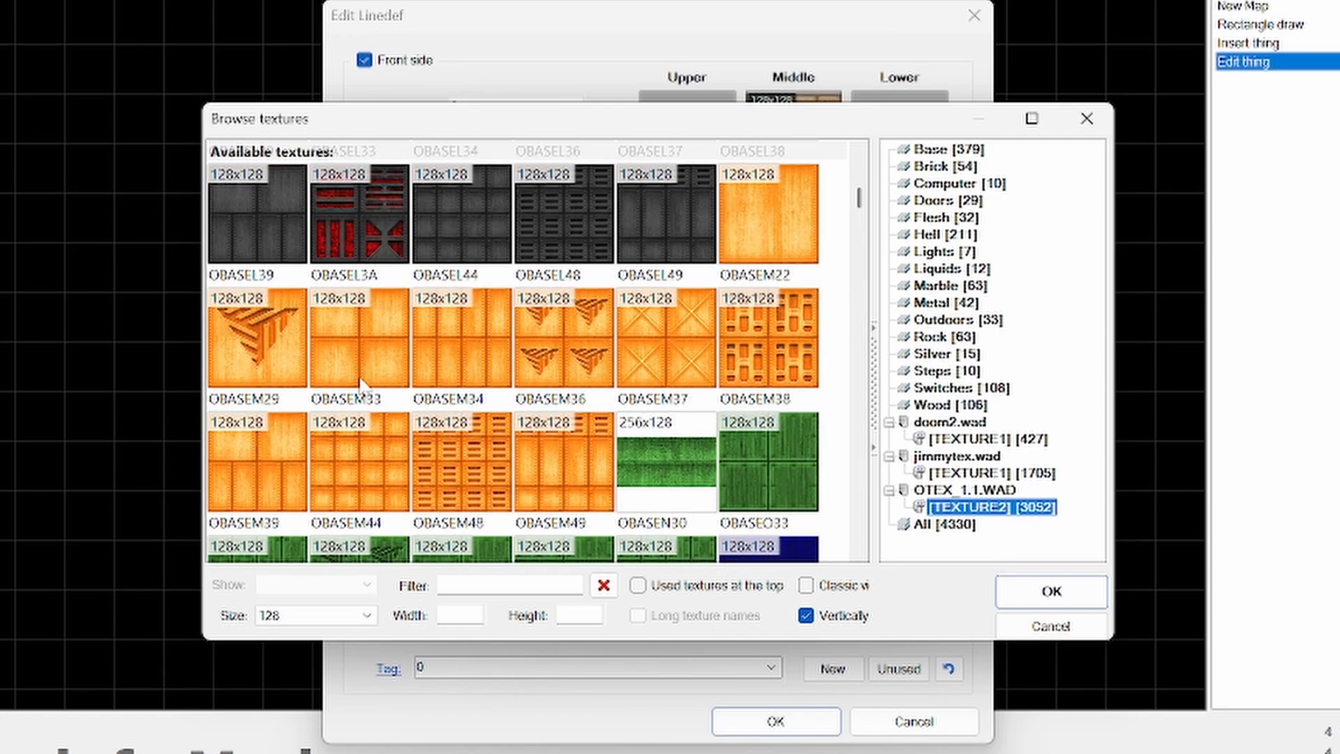
pyautogui.doubleClick(331, 325)
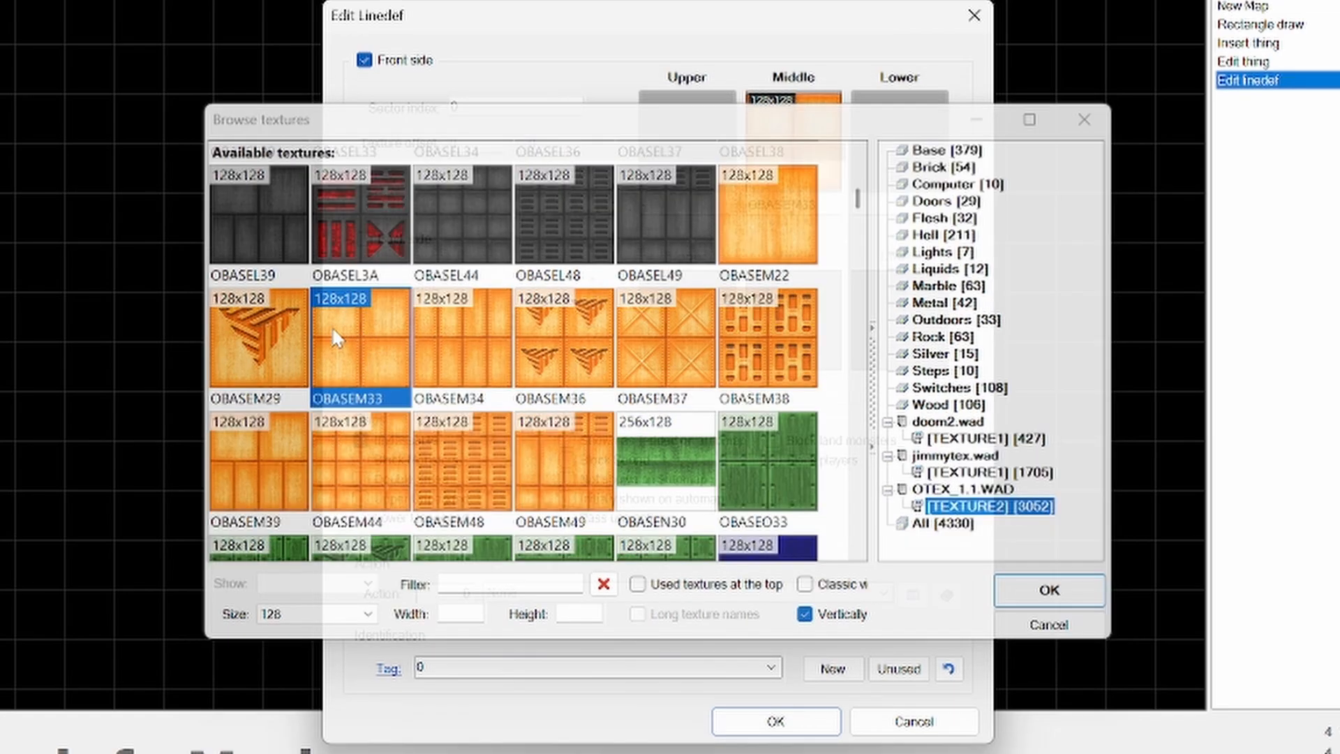
pyautogui.click(784, 725)
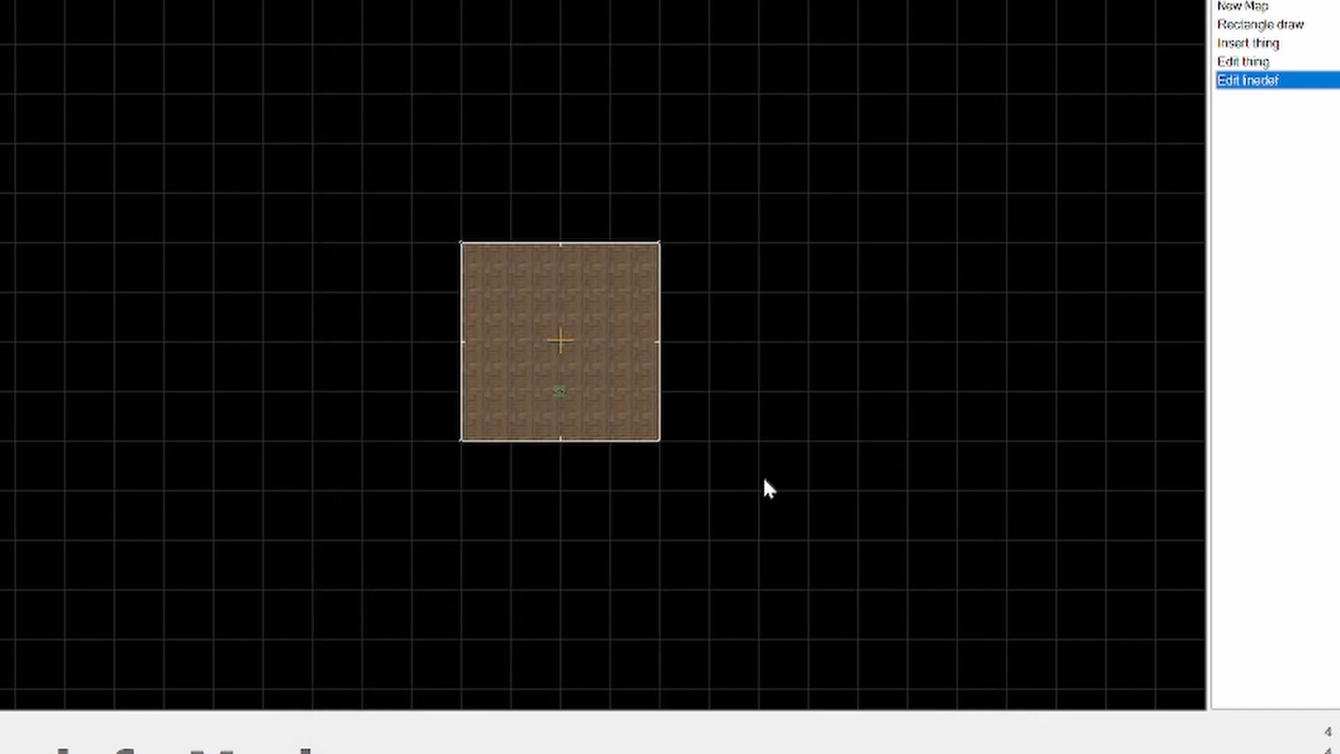
# - Set the east wall's front middle texture to CRWDD3 from jimmytex.wad
pyautogui.rightClick(657, 404)
pyautogui.click(796, 192)
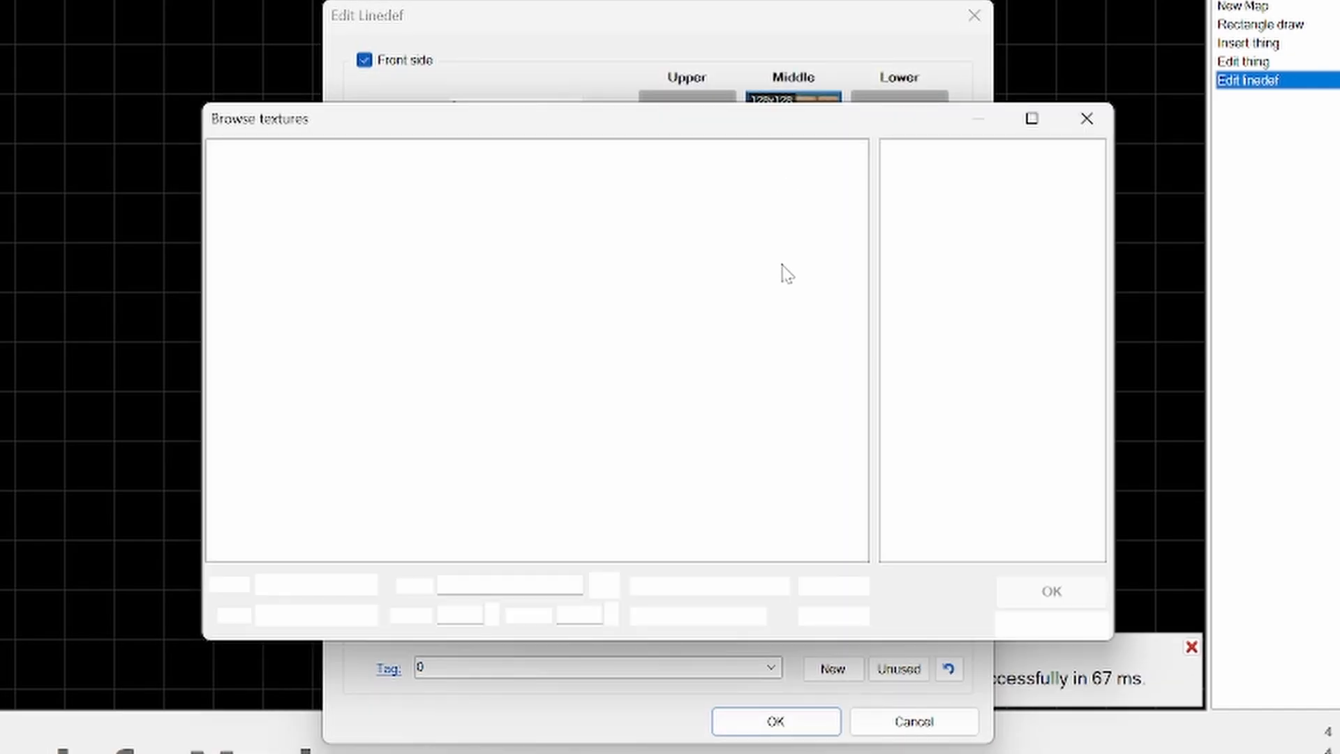
pyautogui.click(991, 473)
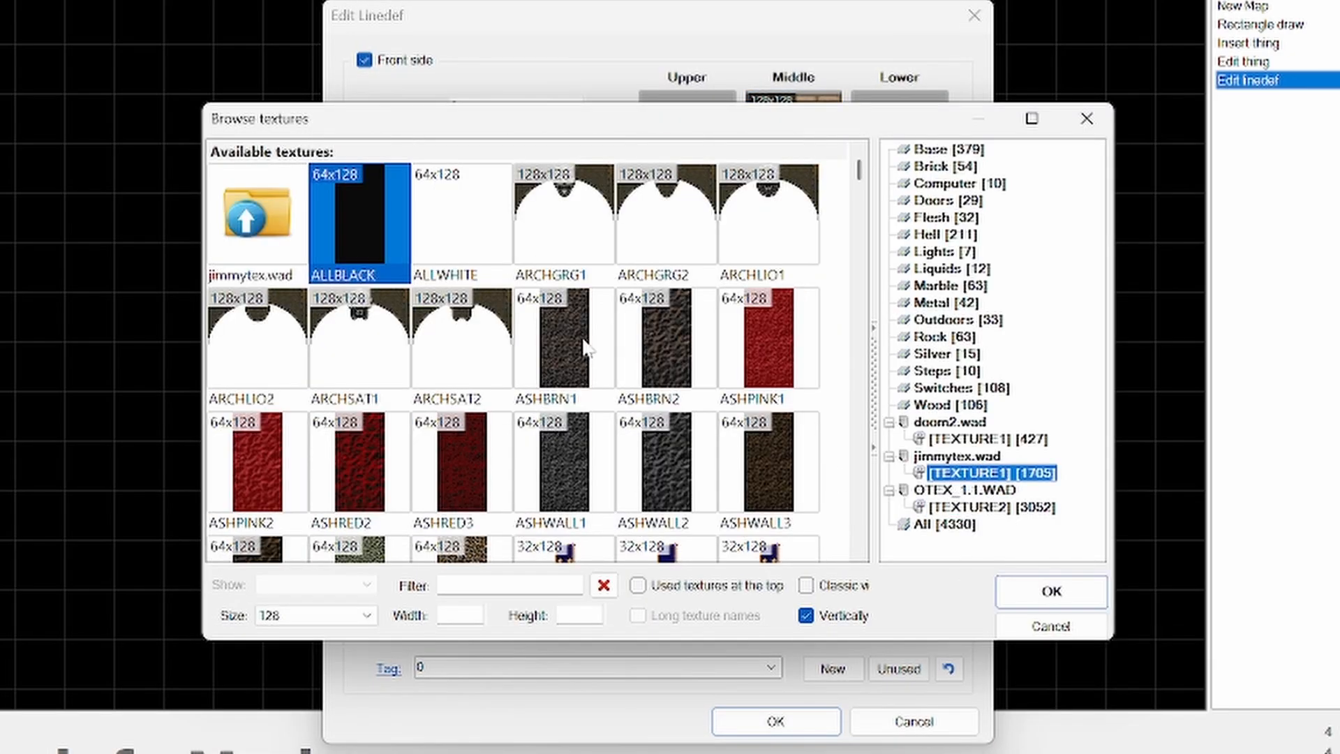
pyautogui.scroll(-10, 587, 349)
pyautogui.scroll(-5, 606, 379)
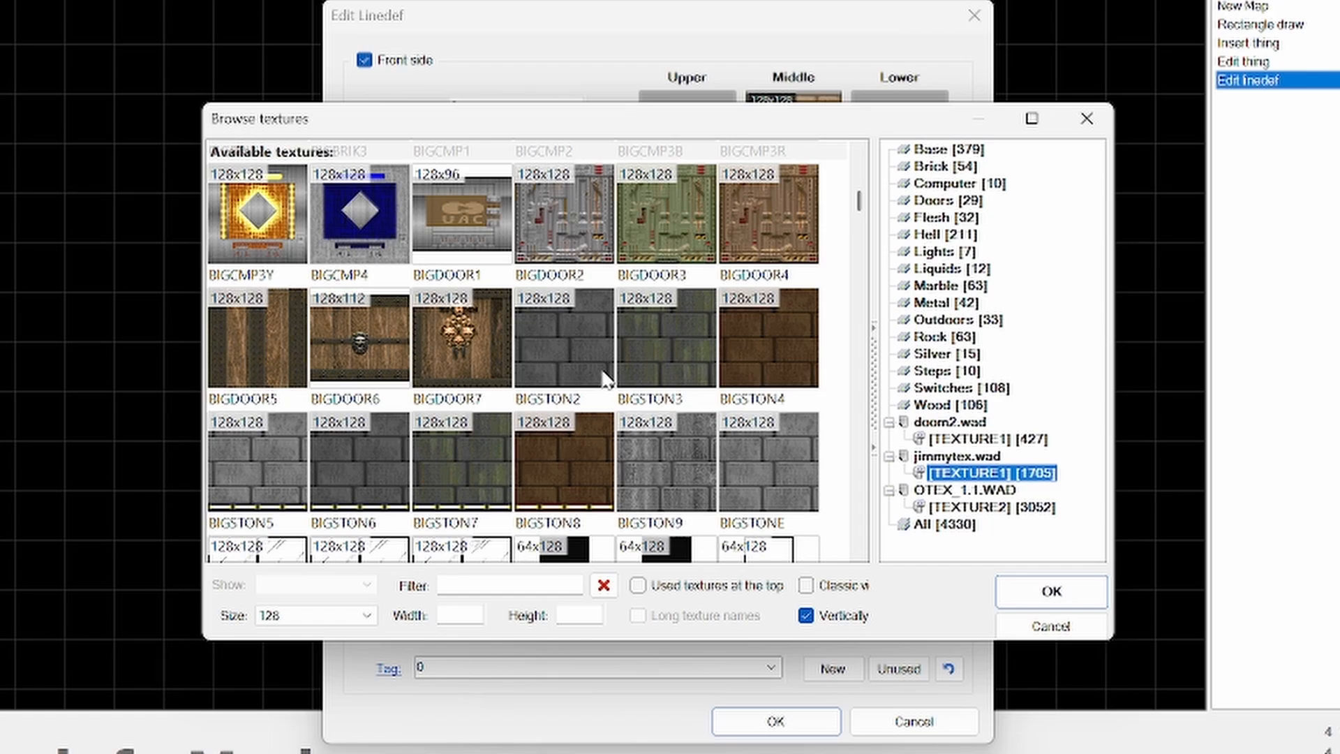
pyautogui.scroll(-12, 605, 379)
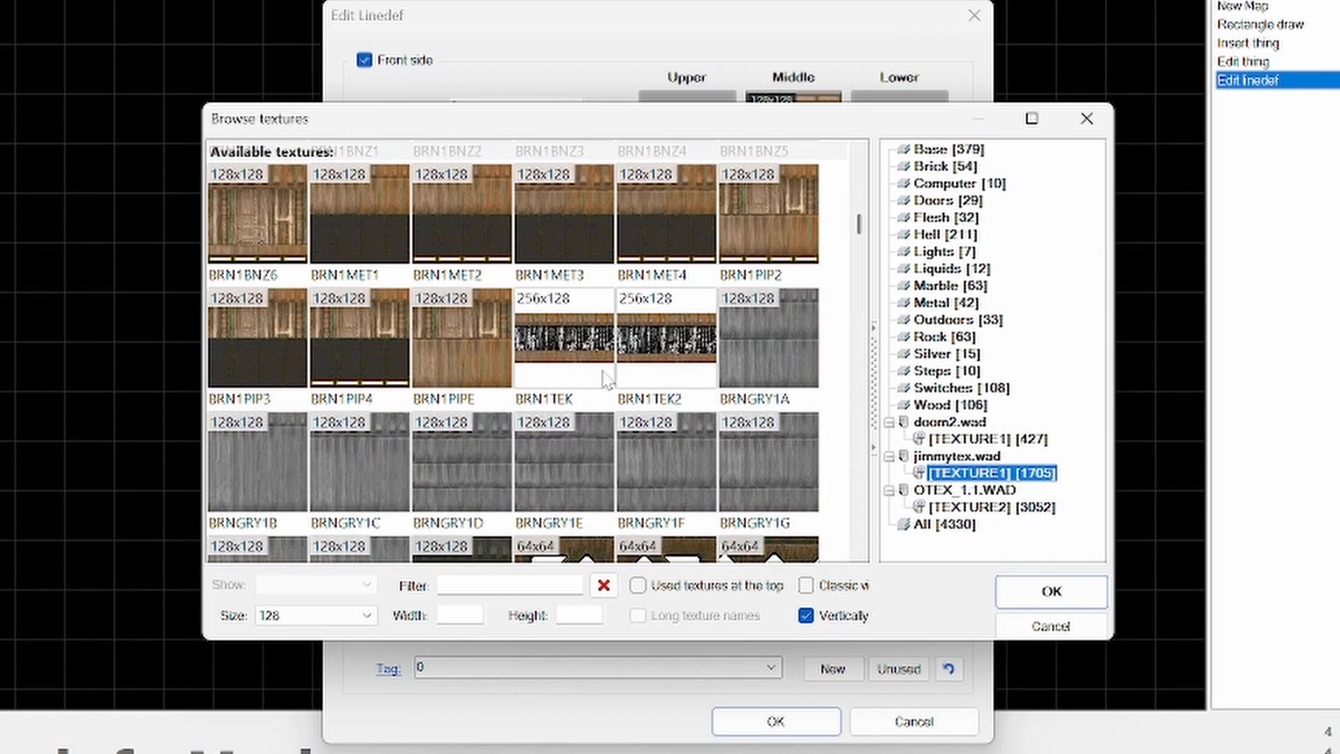
pyautogui.scroll(-10, 606, 379)
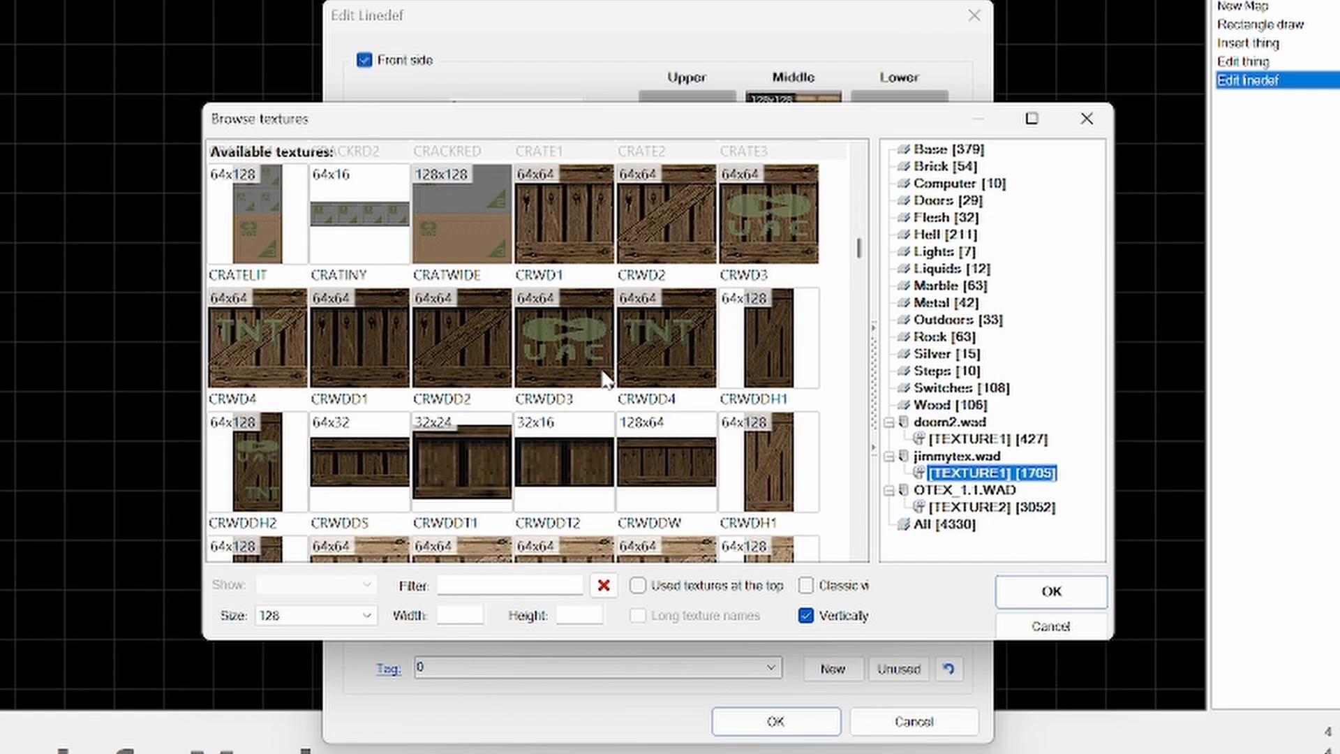
pyautogui.scroll(-1, 605, 377)
pyautogui.scroll(2, 597, 370)
pyautogui.doubleClick(576, 456)
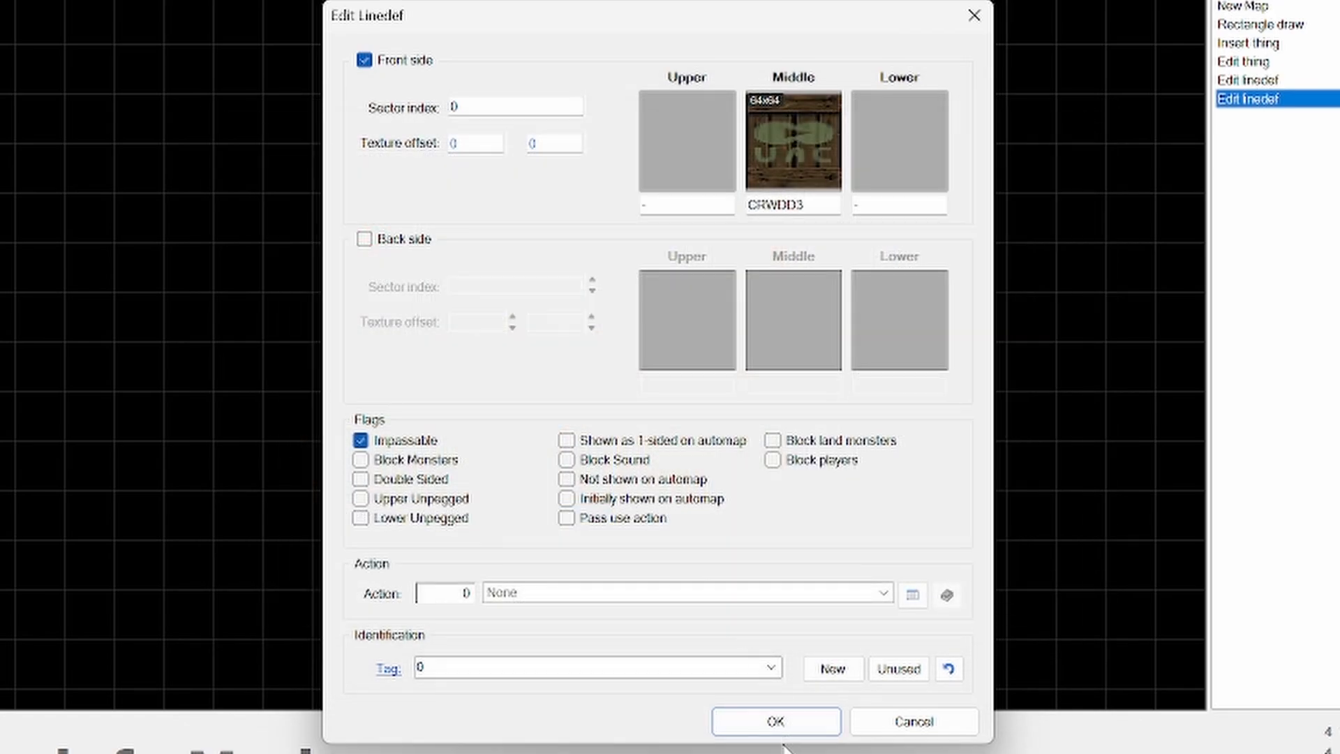
pyautogui.click(781, 728)
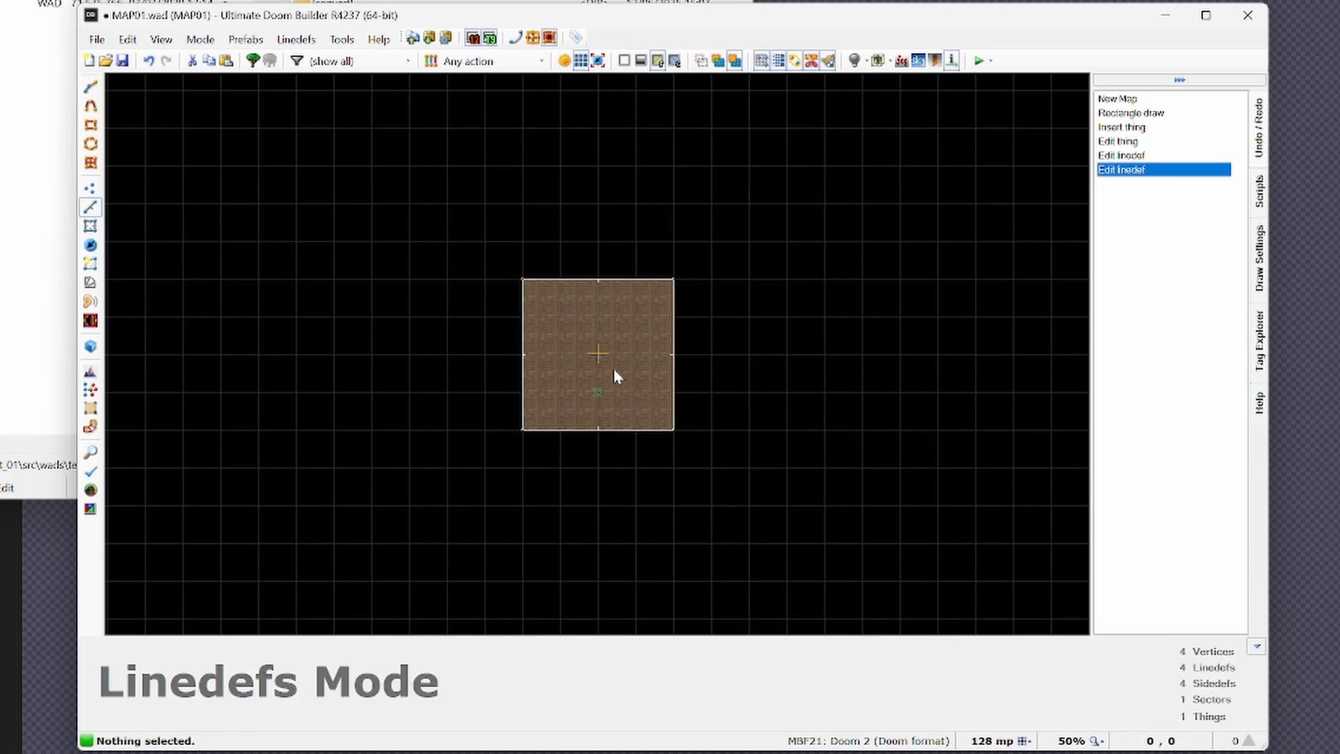
# - Preview the retextured walls in the 3D view, return to the 2D map and save MAP01.wad
pyautogui.press('q')
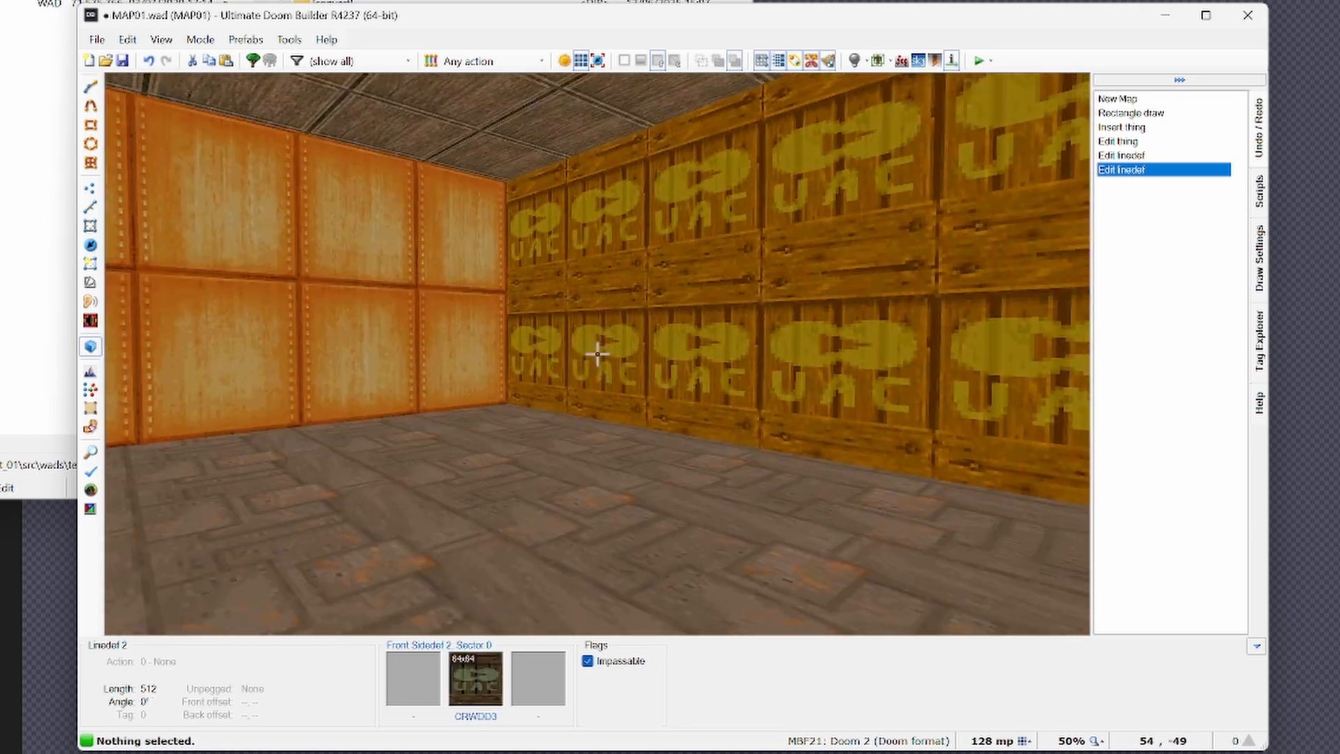
pyautogui.press('q')
pyautogui.hotkey('ctrl', 's')
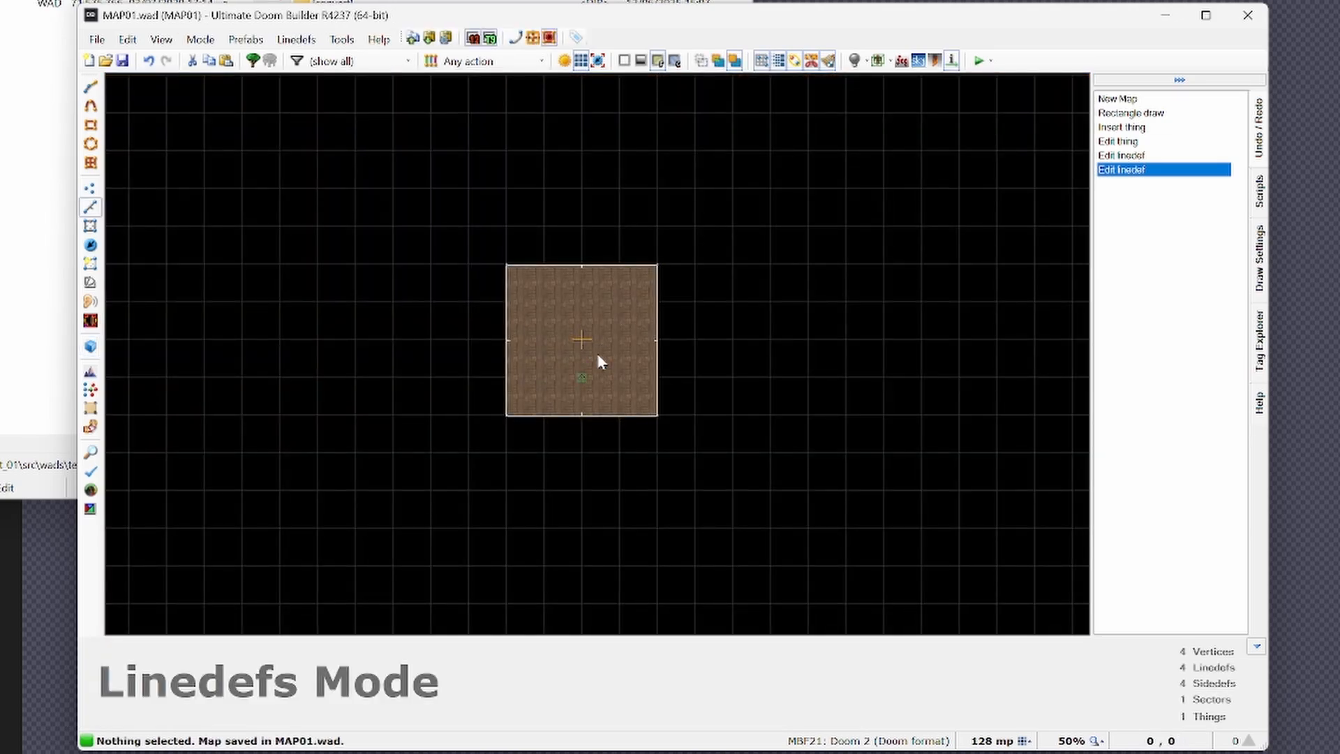
# - Switch to the command prompt and examine the build log for the texture WAD scanning and the extracted textures
pyautogui.hotkey('alt', 'Tab')
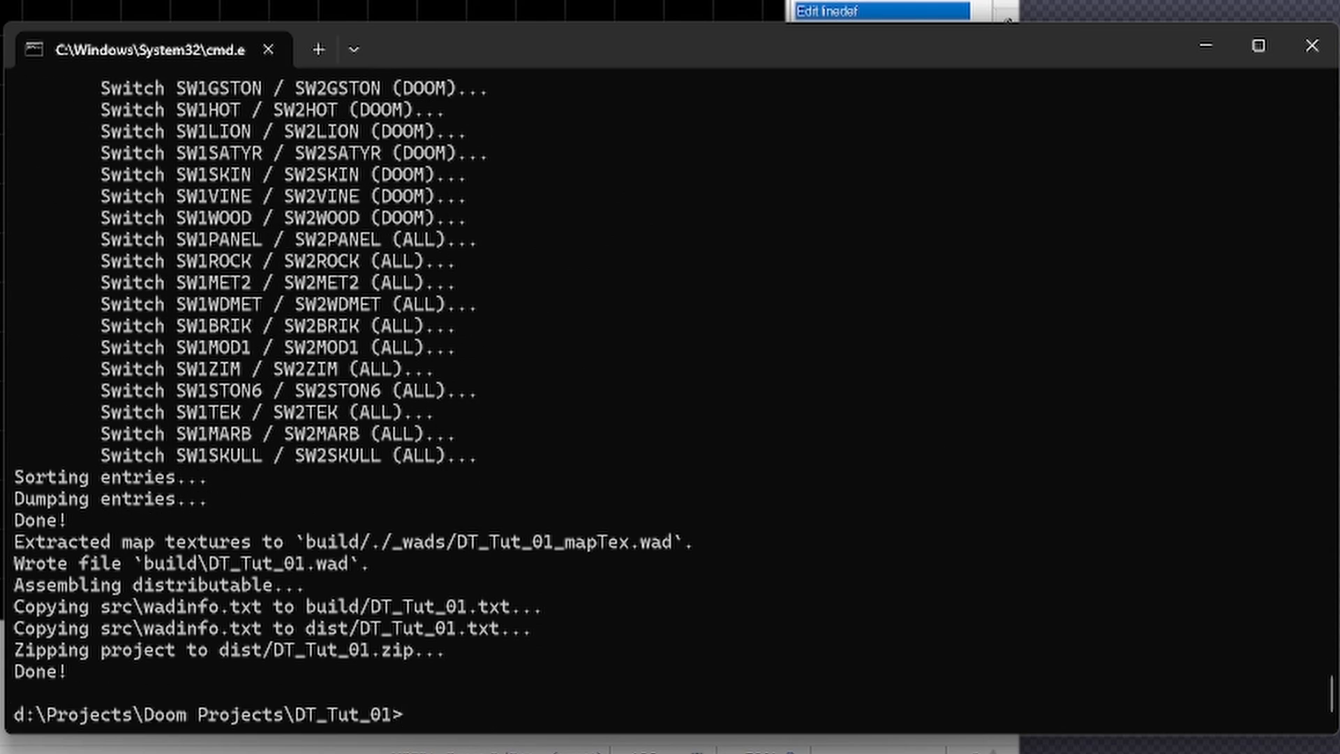
pyautogui.scroll(5, 524, 558)
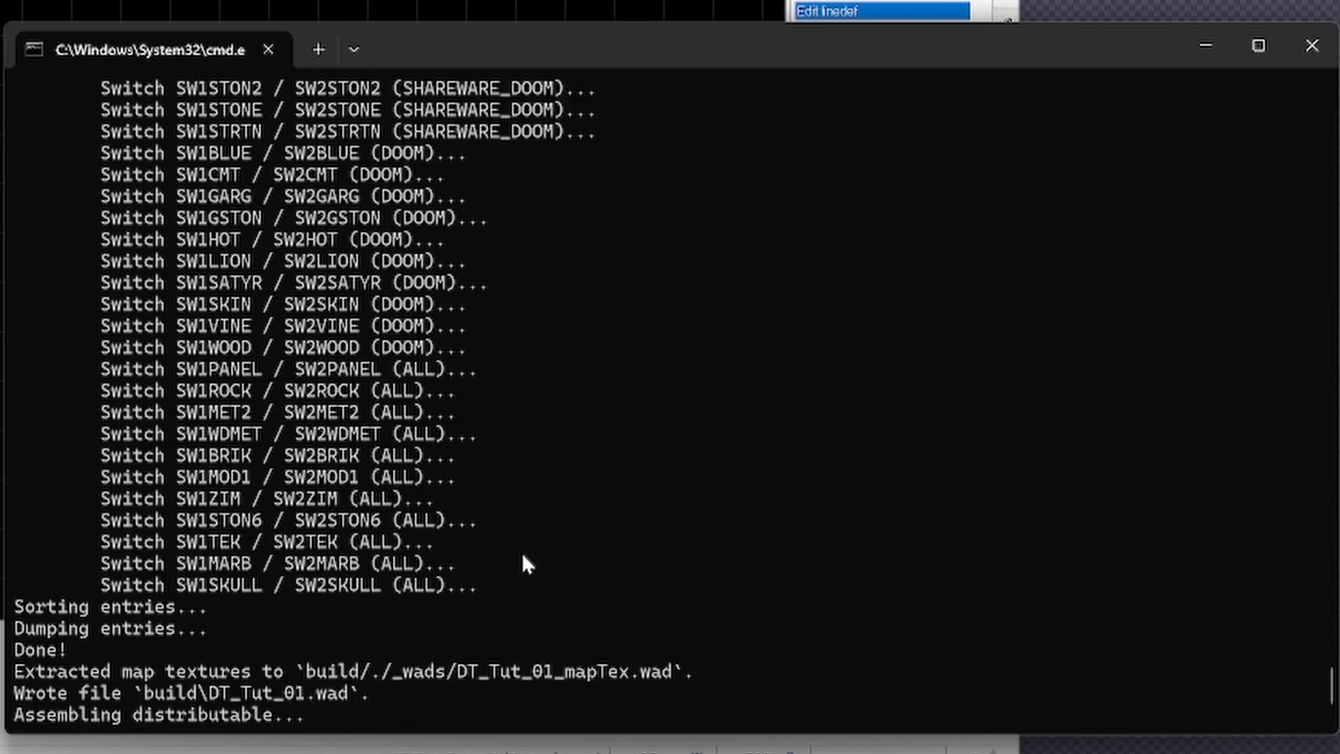
pyautogui.scroll(-5, 524, 557)
pyautogui.scroll(20, 524, 556)
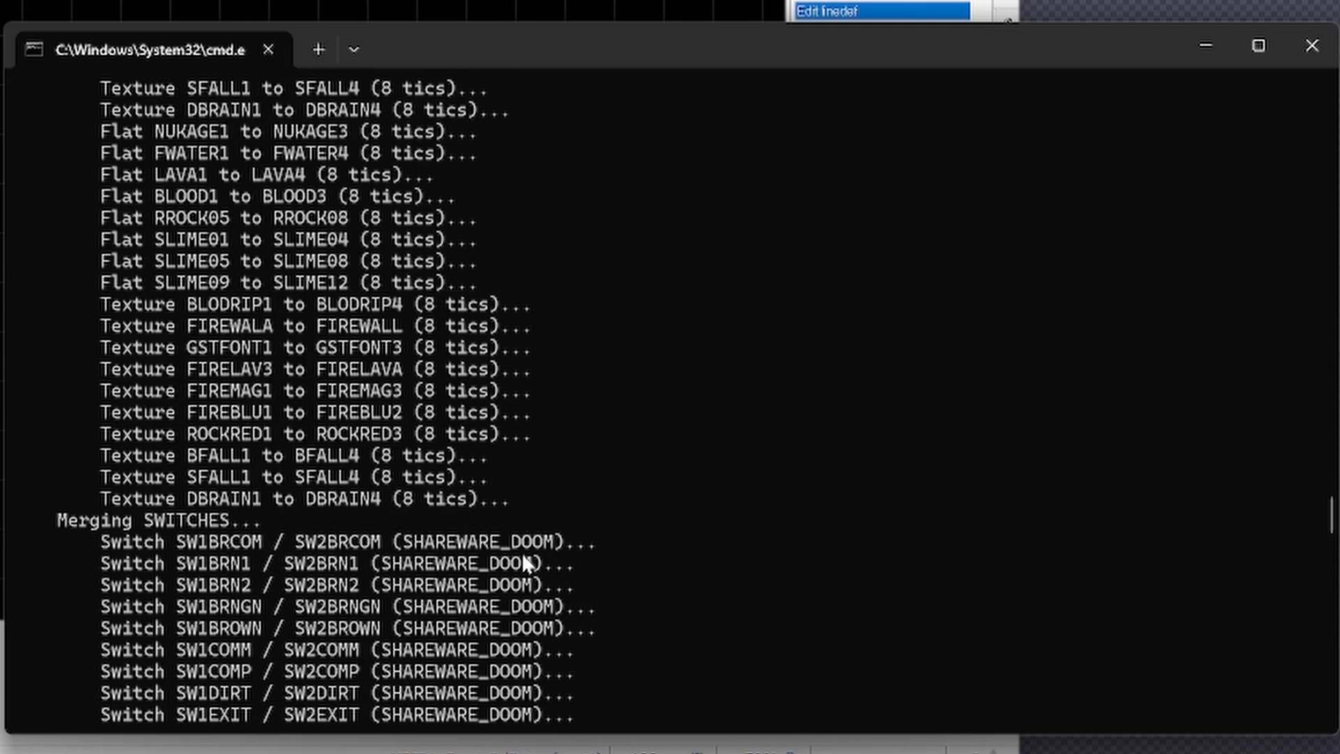
pyautogui.scroll(17, 525, 556)
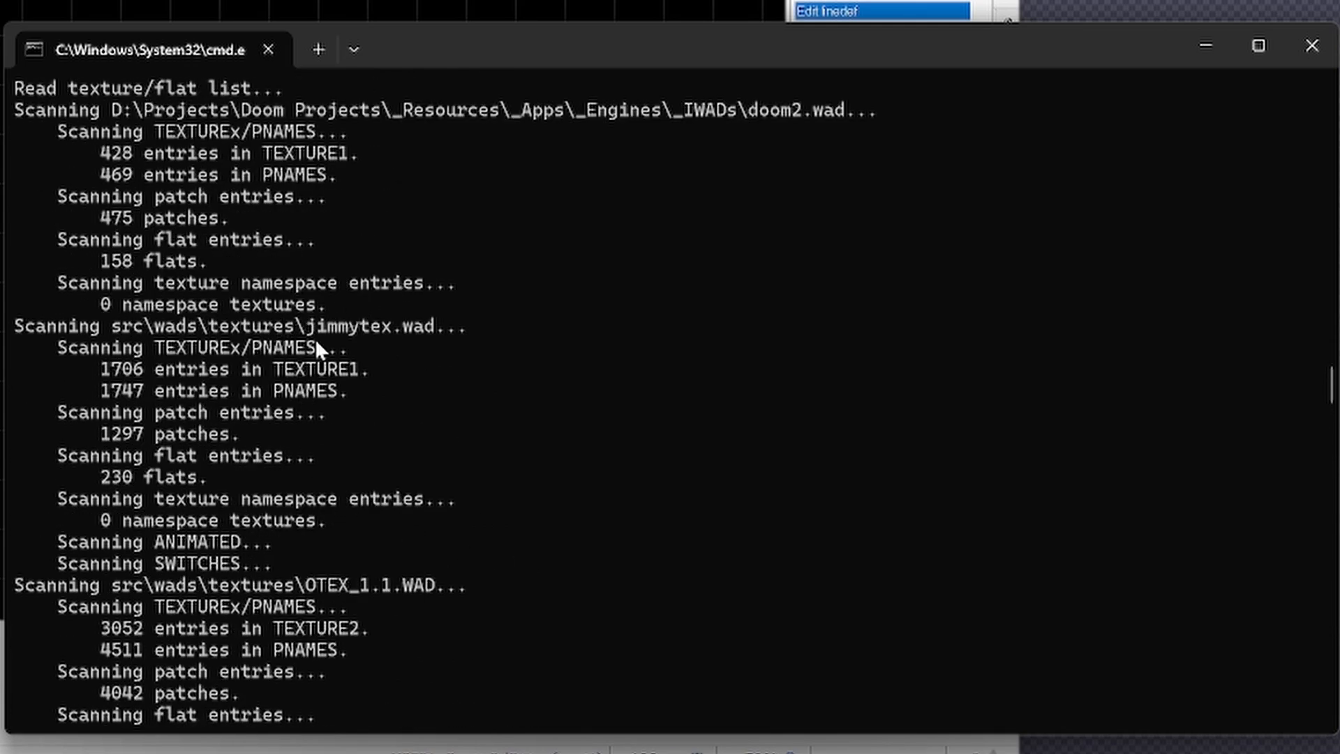
pyautogui.scroll(-3, 224, 501)
pyautogui.scroll(-1, 247, 489)
pyautogui.scroll(-4, 300, 457)
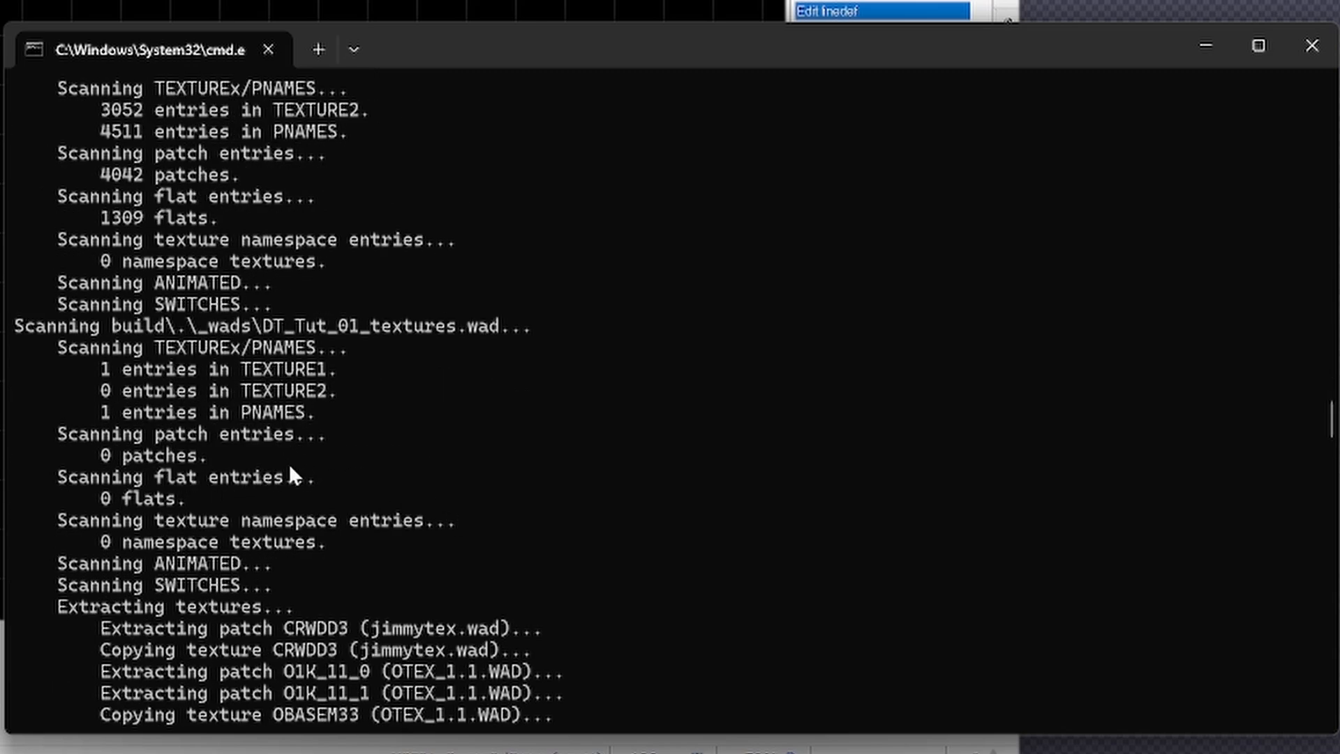
pyautogui.scroll(-3, 288, 466)
pyautogui.scroll(-2, 291, 470)
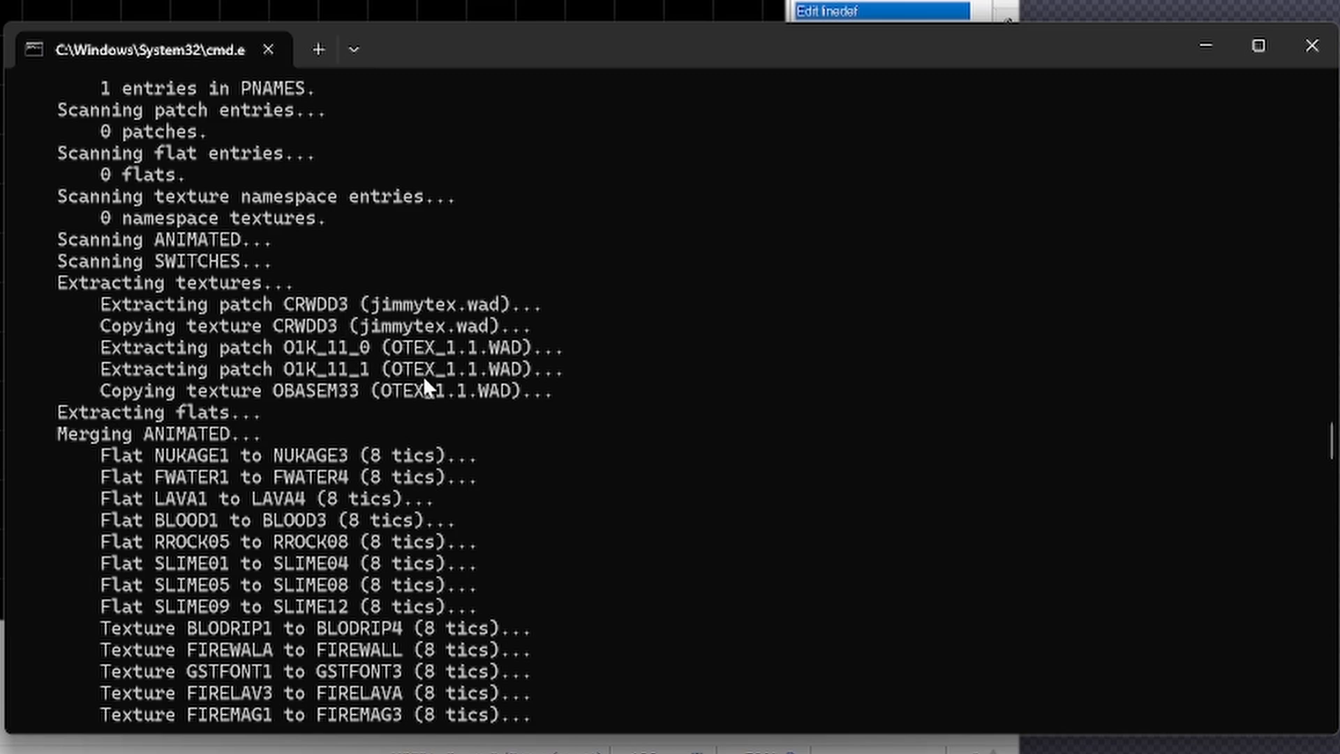
pyautogui.scroll(-20, 422, 381)
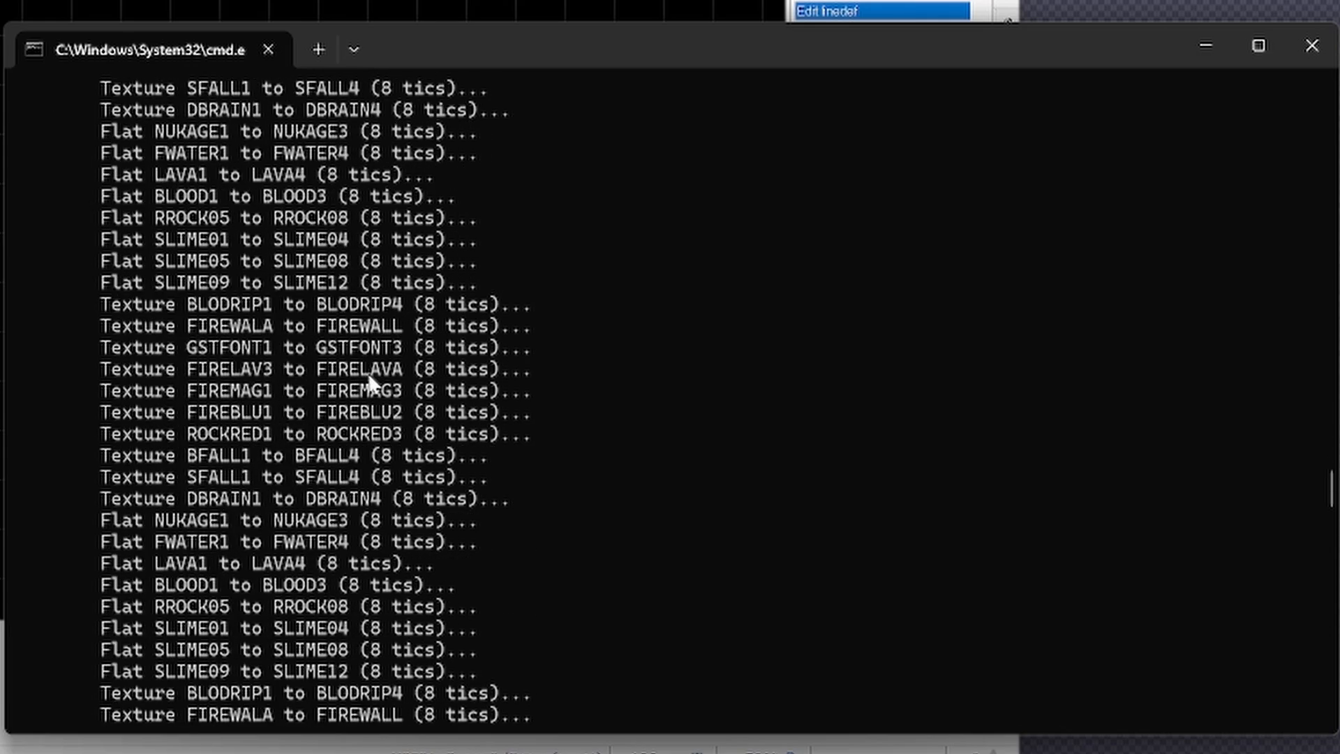
pyautogui.scroll(-4, 367, 371)
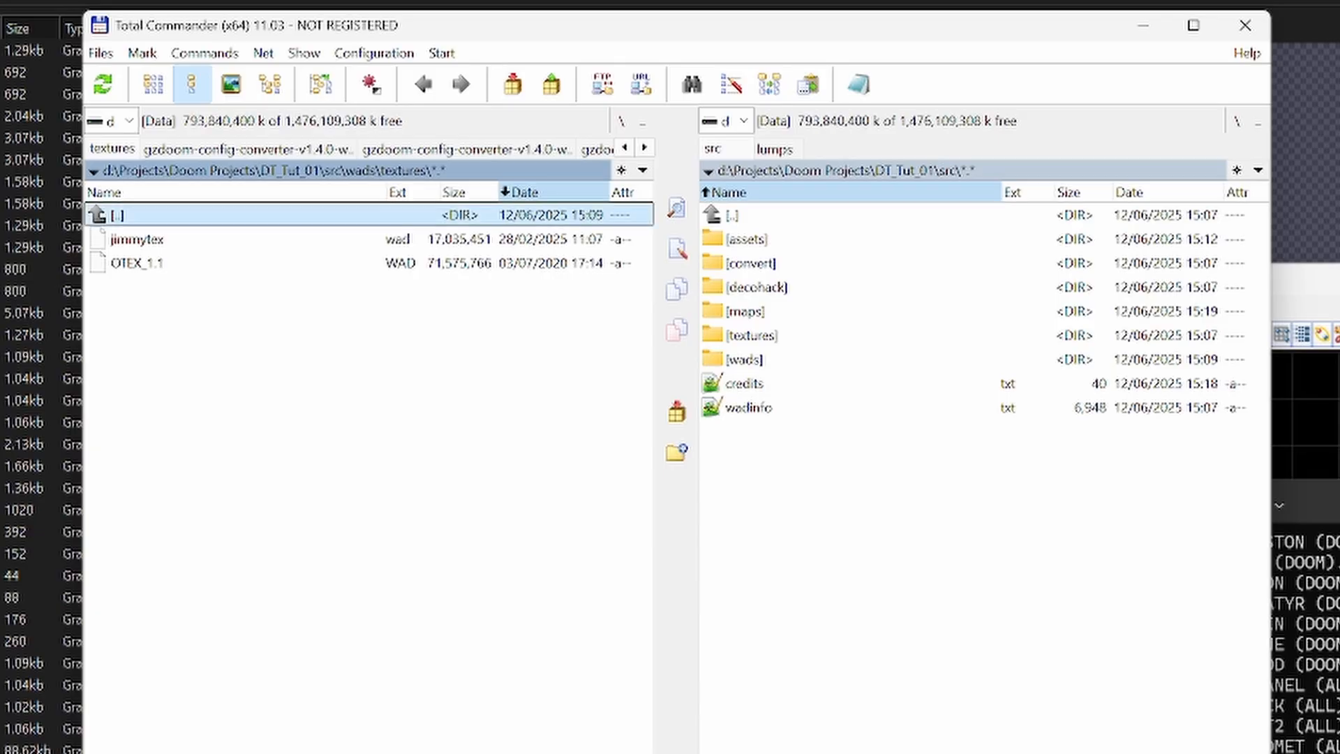
# - Switch to Total Commander and open the DT_Tut_01 project's build folder to view the output files
pyautogui.press('Tab')
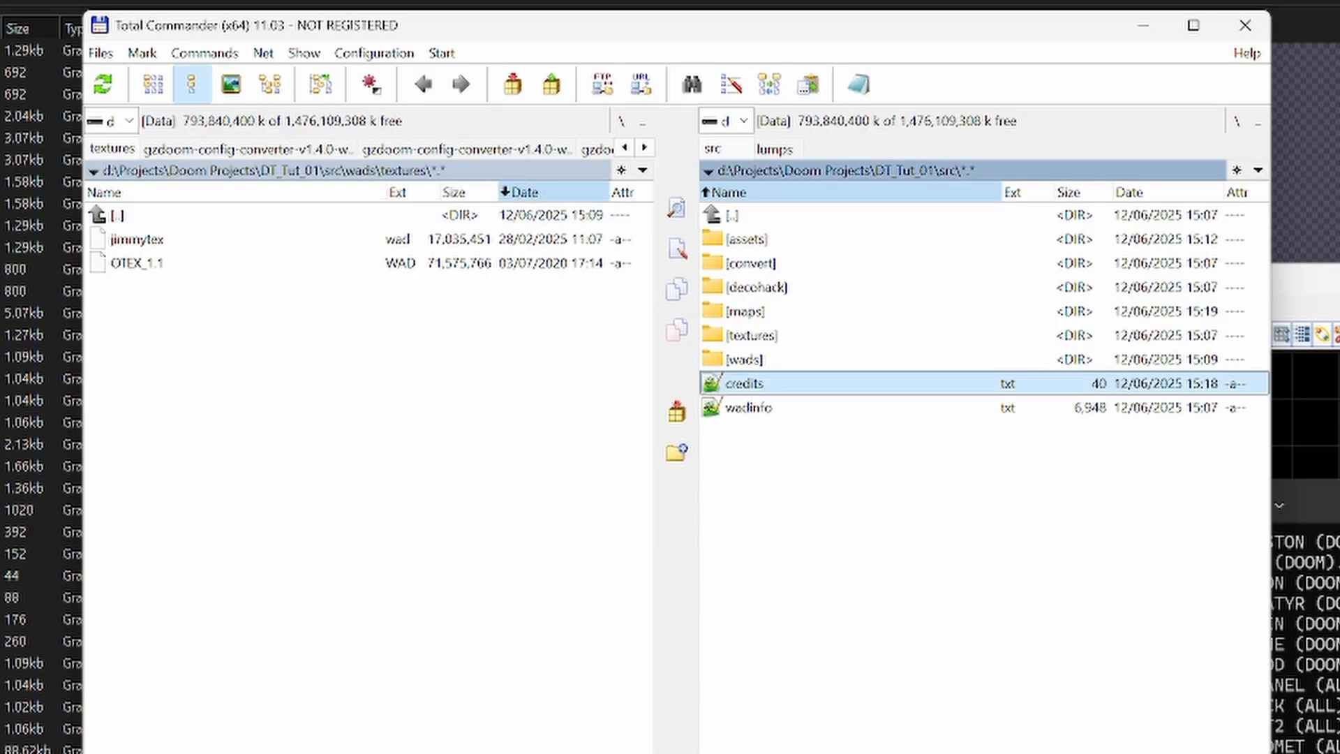
pyautogui.press('Home')
pyautogui.press('Return')
pyautogui.press('Up')
pyautogui.press('Up')
pyautogui.press('Up')
pyautogui.press('Return')
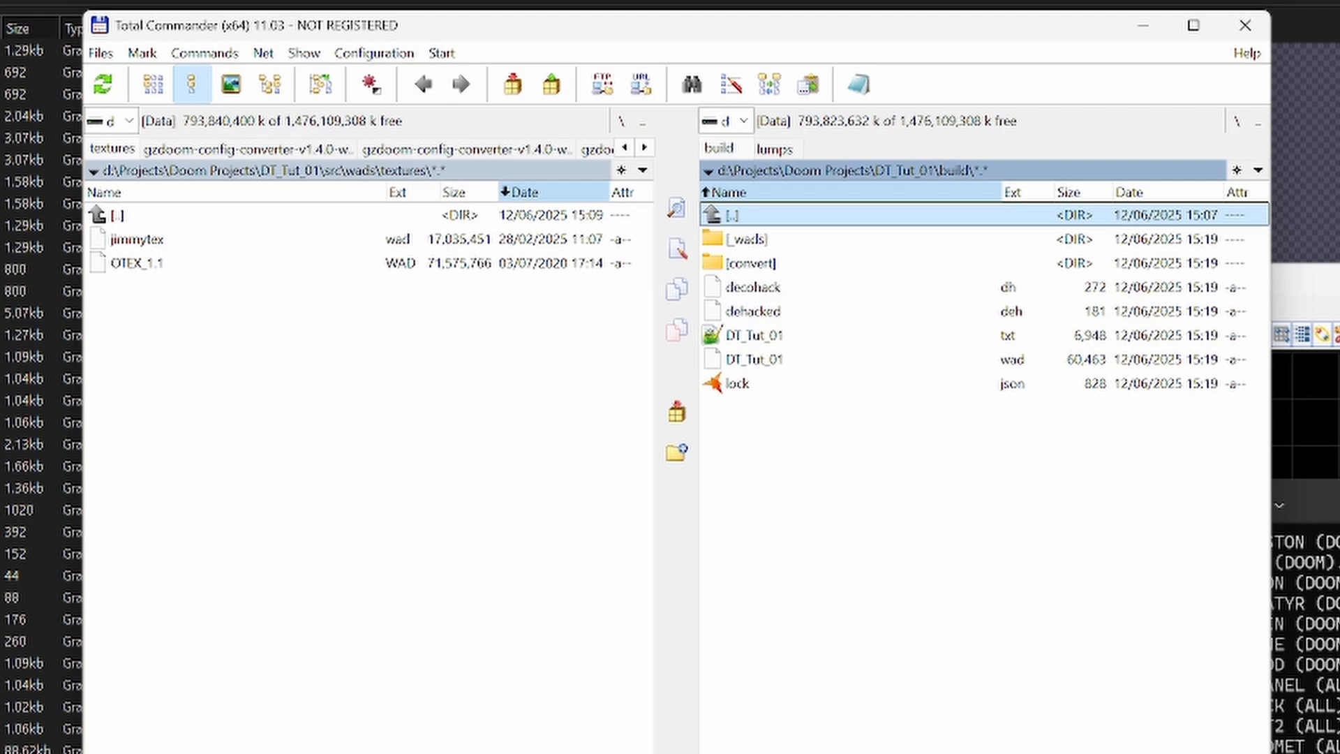
# - Switch to the command prompt, launch the built project in the game and start a new game
pyautogui.hotkey('alt', 'Tab')
pyautogui.press('Return')
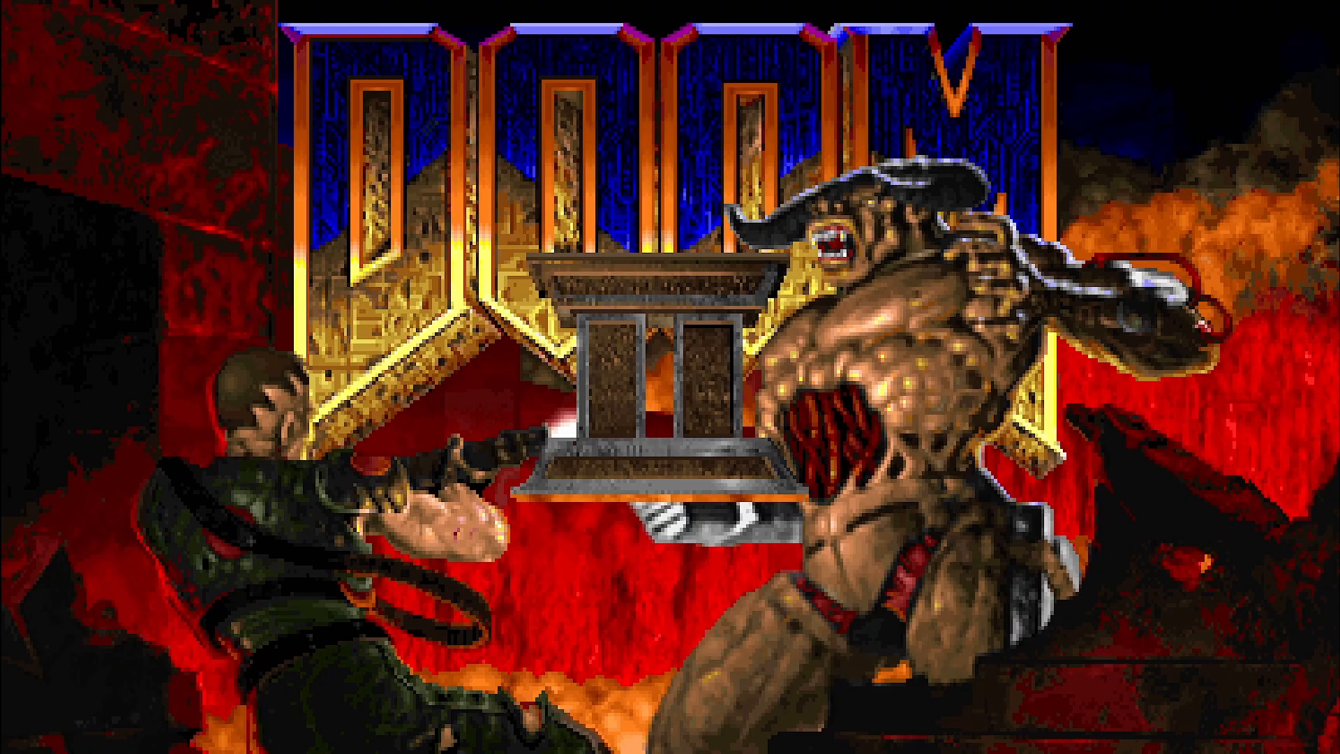
pyautogui.press('Escape')
pyautogui.press('Return')
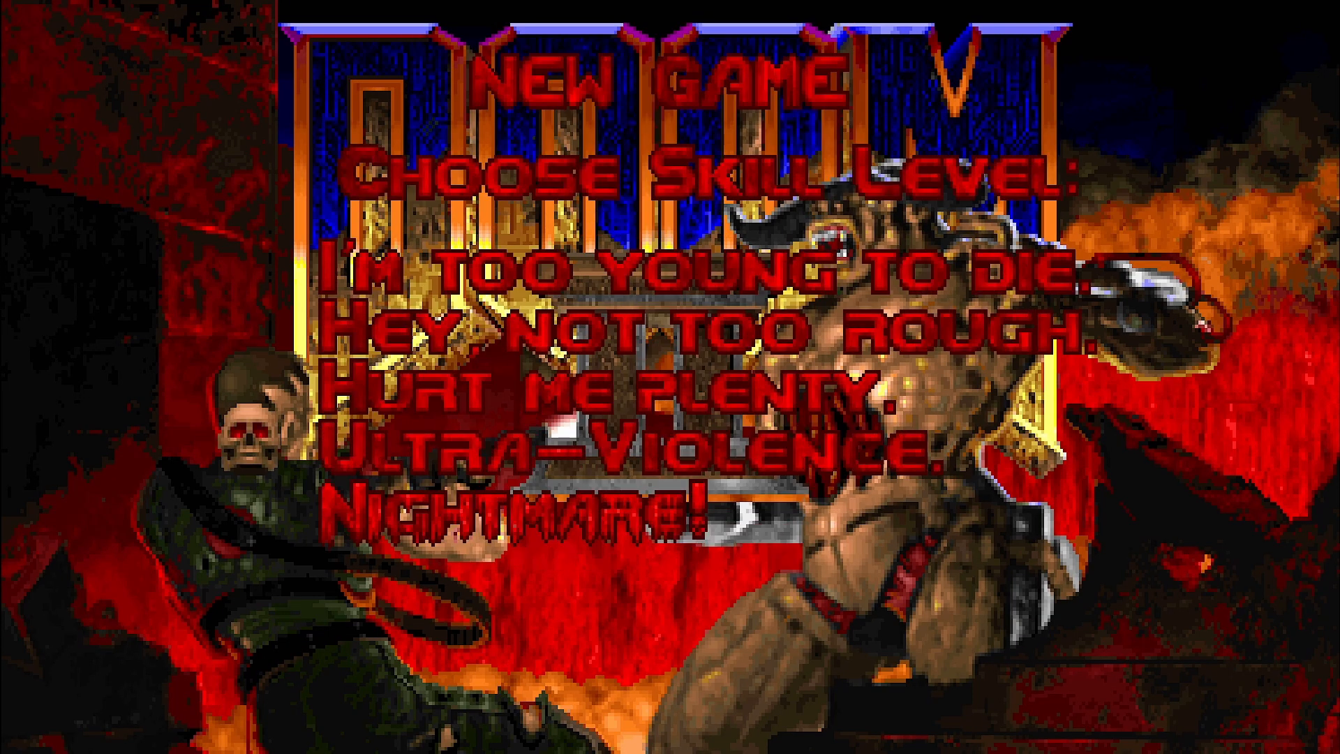
pyautogui.press('Return')
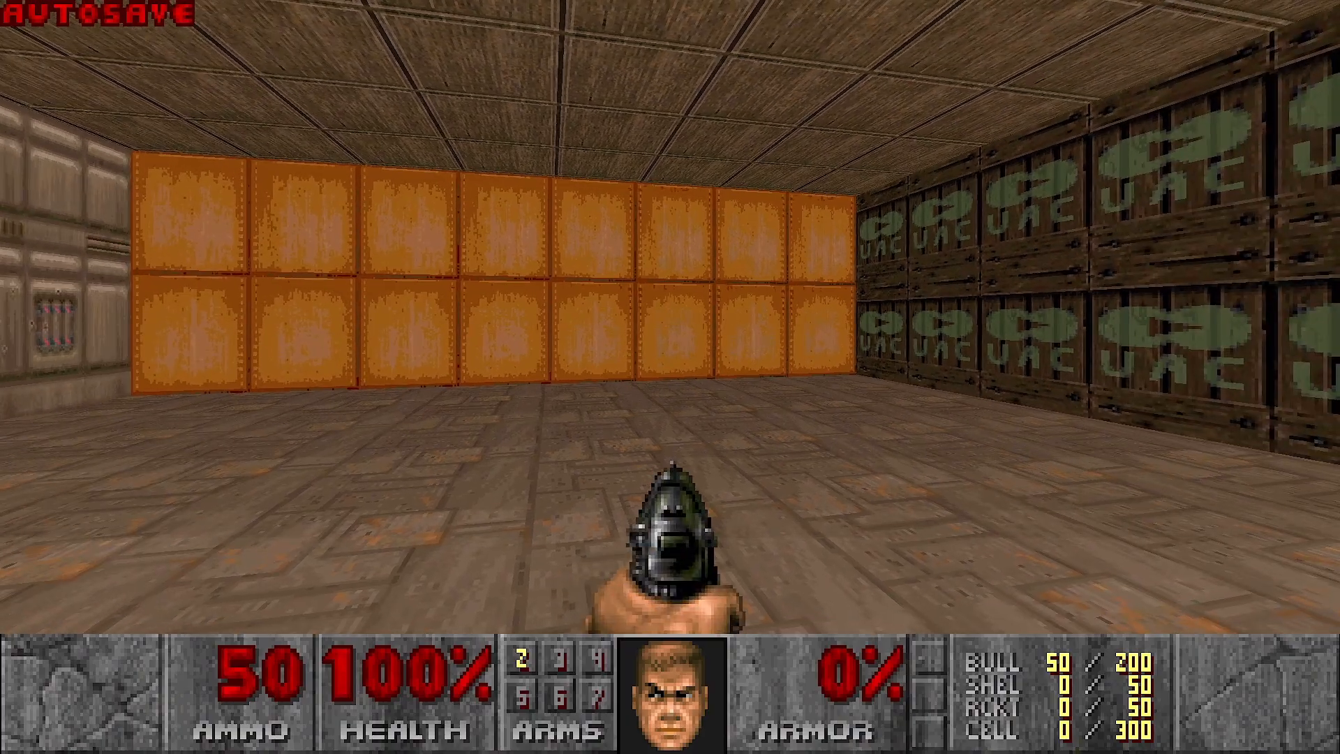
# - Look around the MAP01 room in the game to check the OTex and JimmyTex wall textures, and leave the game
pyautogui.press('Right')
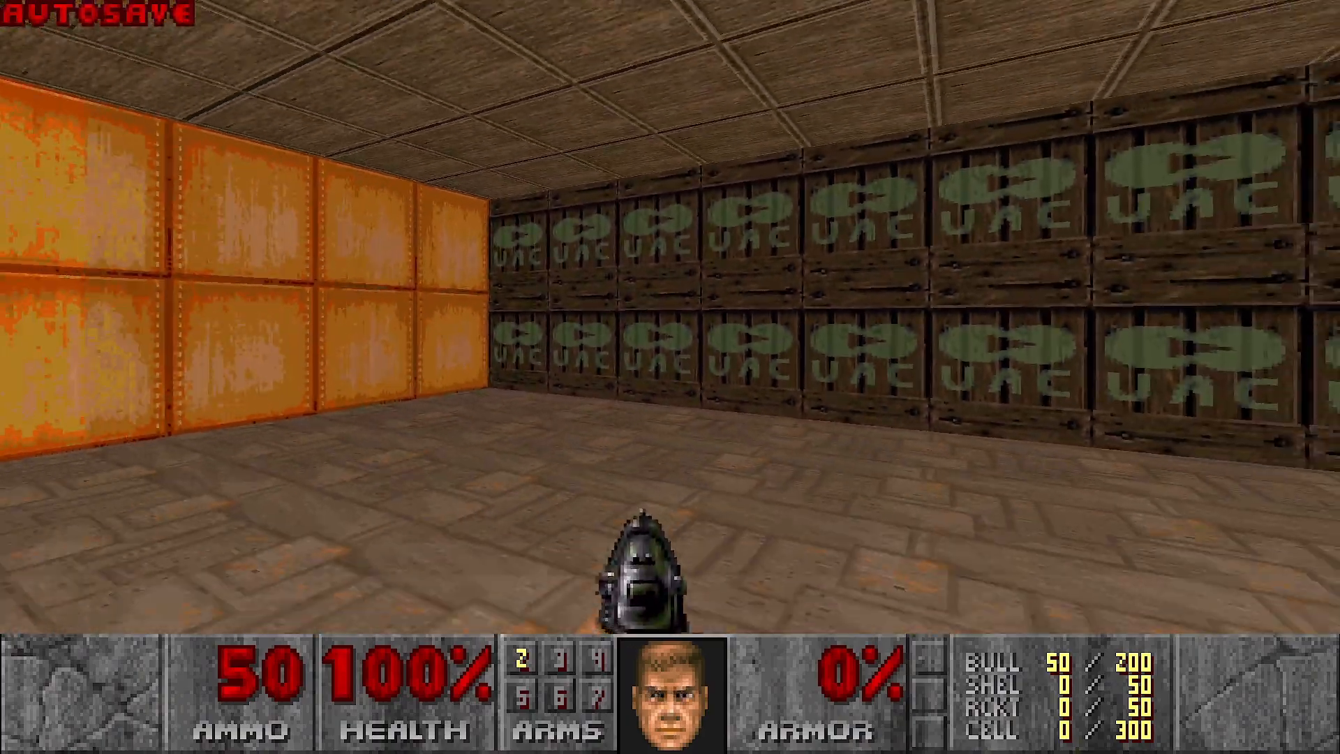
pyautogui.press('Right')
pyautogui.press('Down')
pyautogui.press('Left')
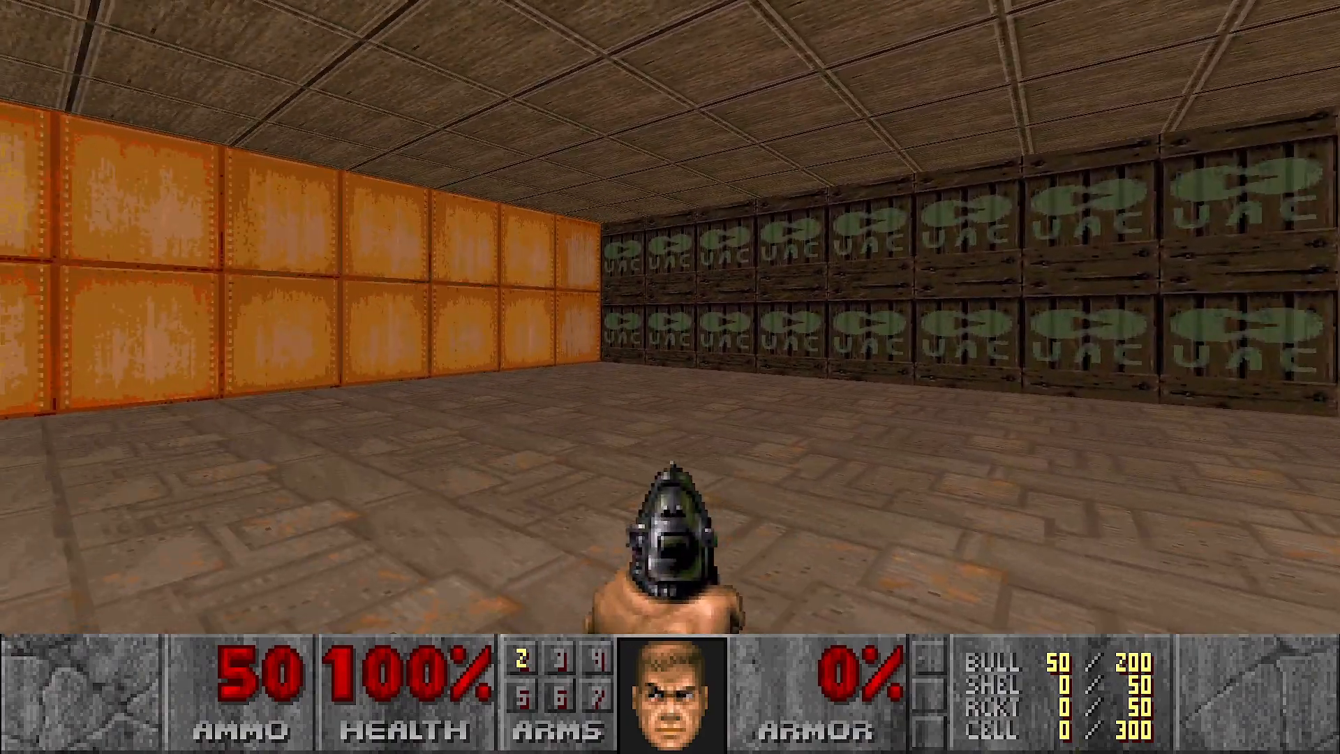
pyautogui.press('Up')
pyautogui.press('Left')
pyautogui.press('Right')
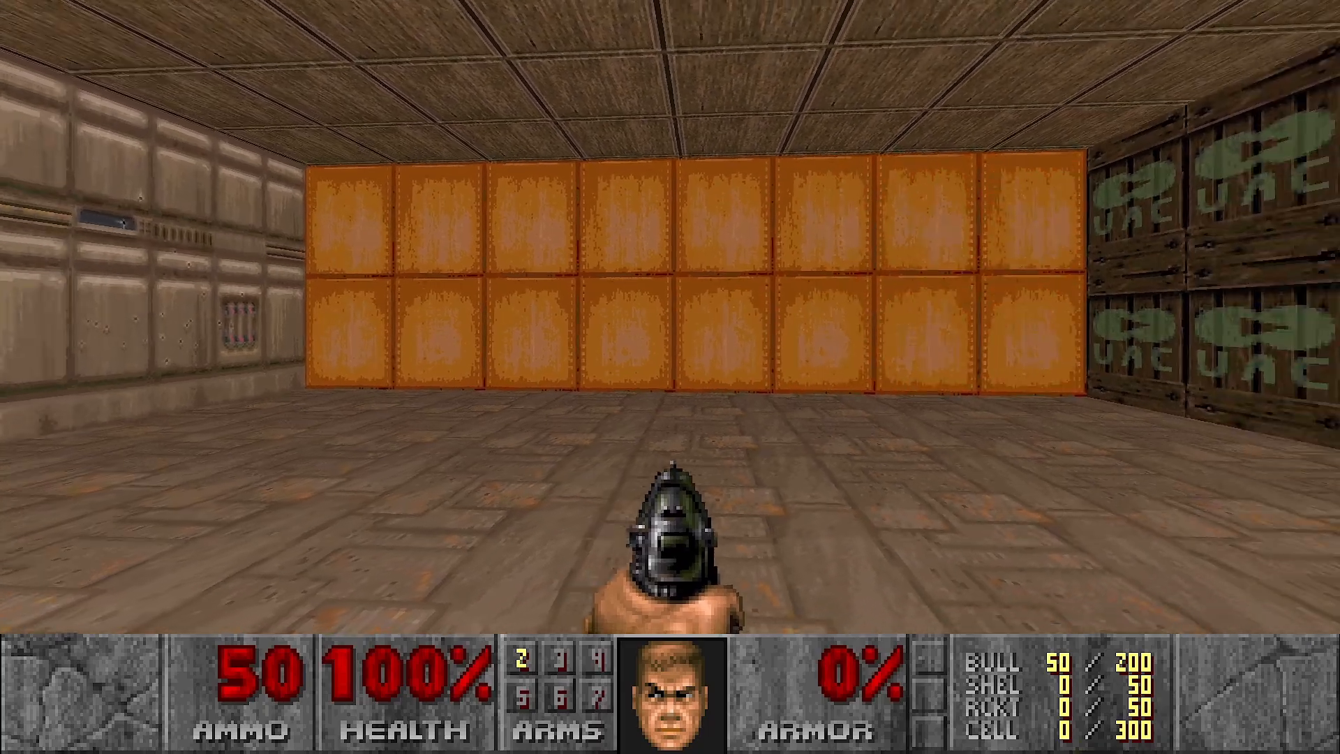
pyautogui.press('Escape')
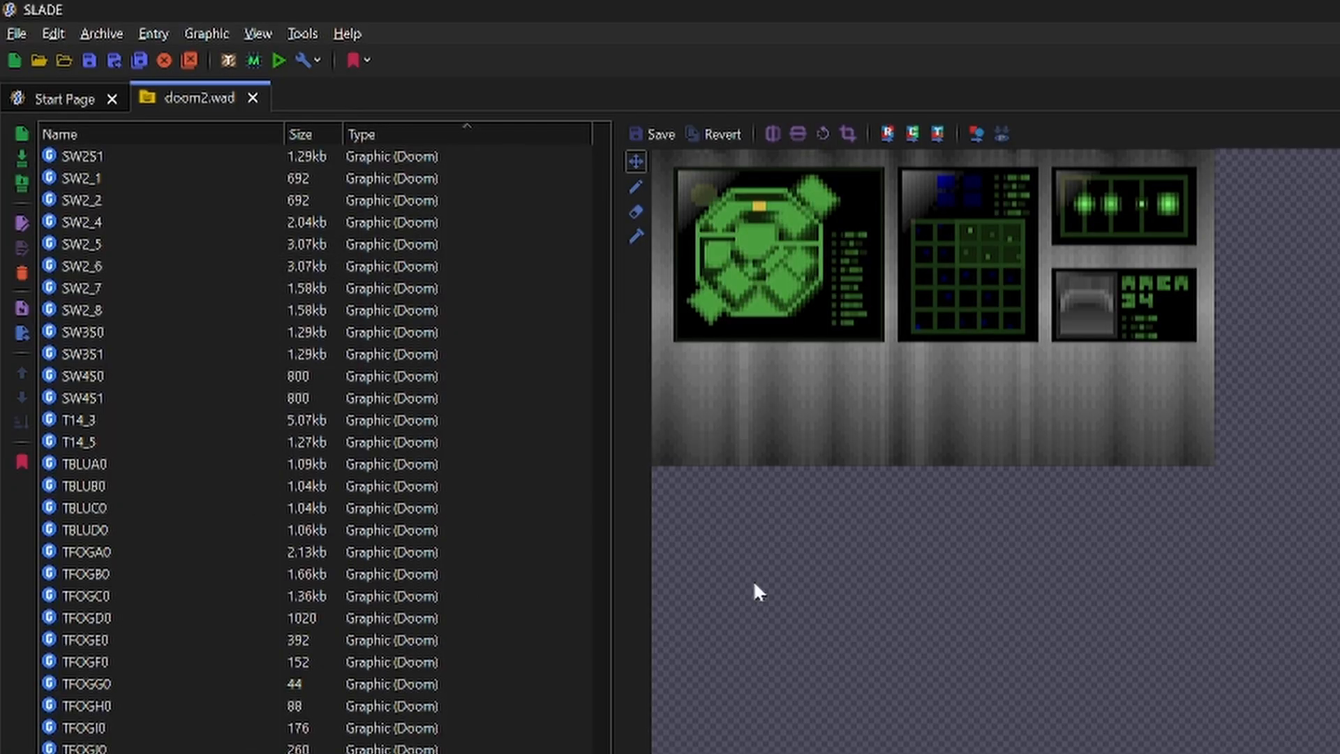
# - In SLADE, close doom2.wad and open the built DT_Tut_01.wad
pyautogui.click(253, 97)
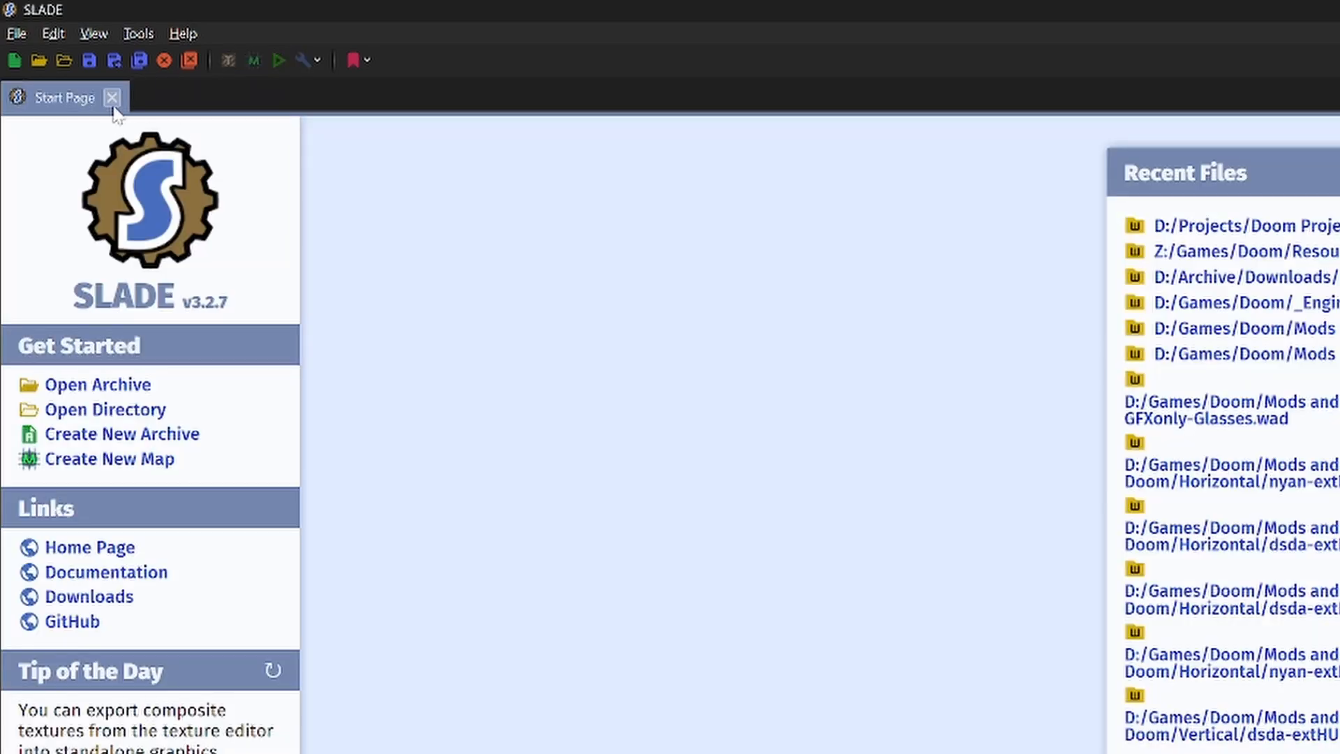
pyautogui.click(38, 60)
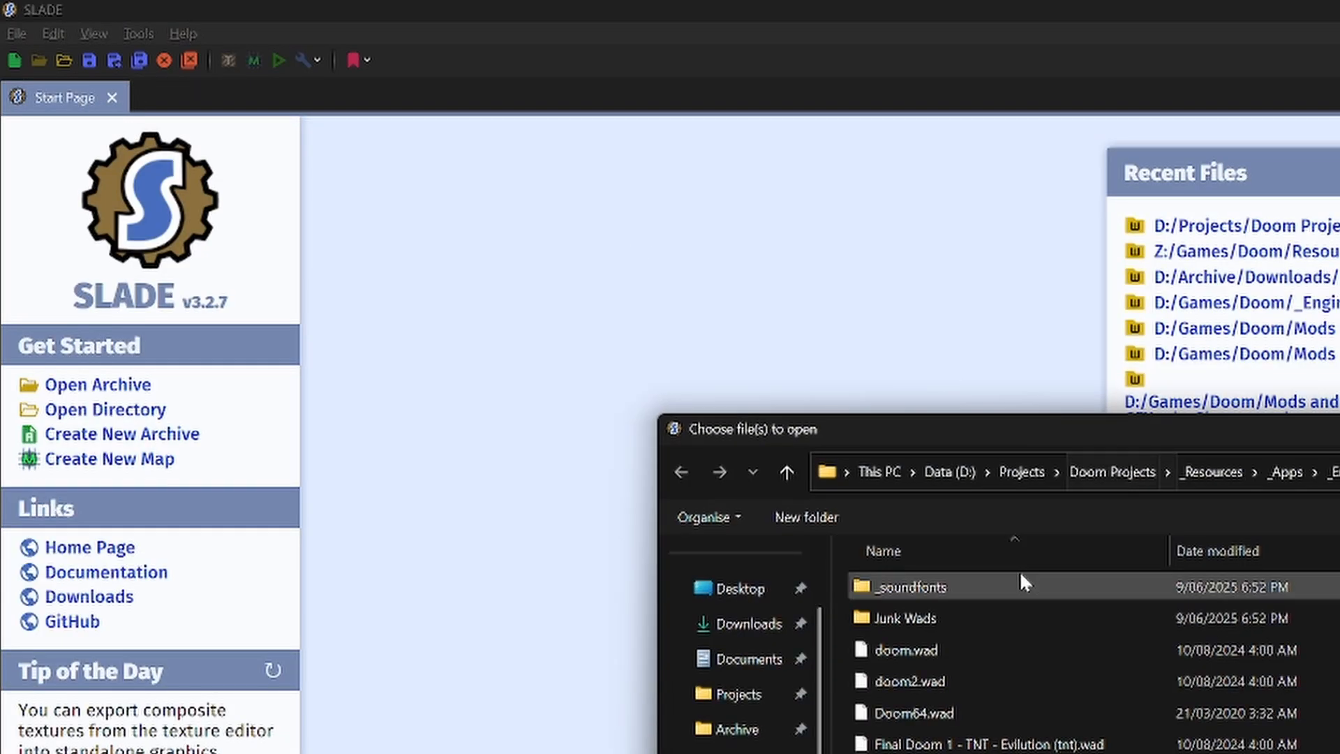
pyautogui.click(1138, 477)
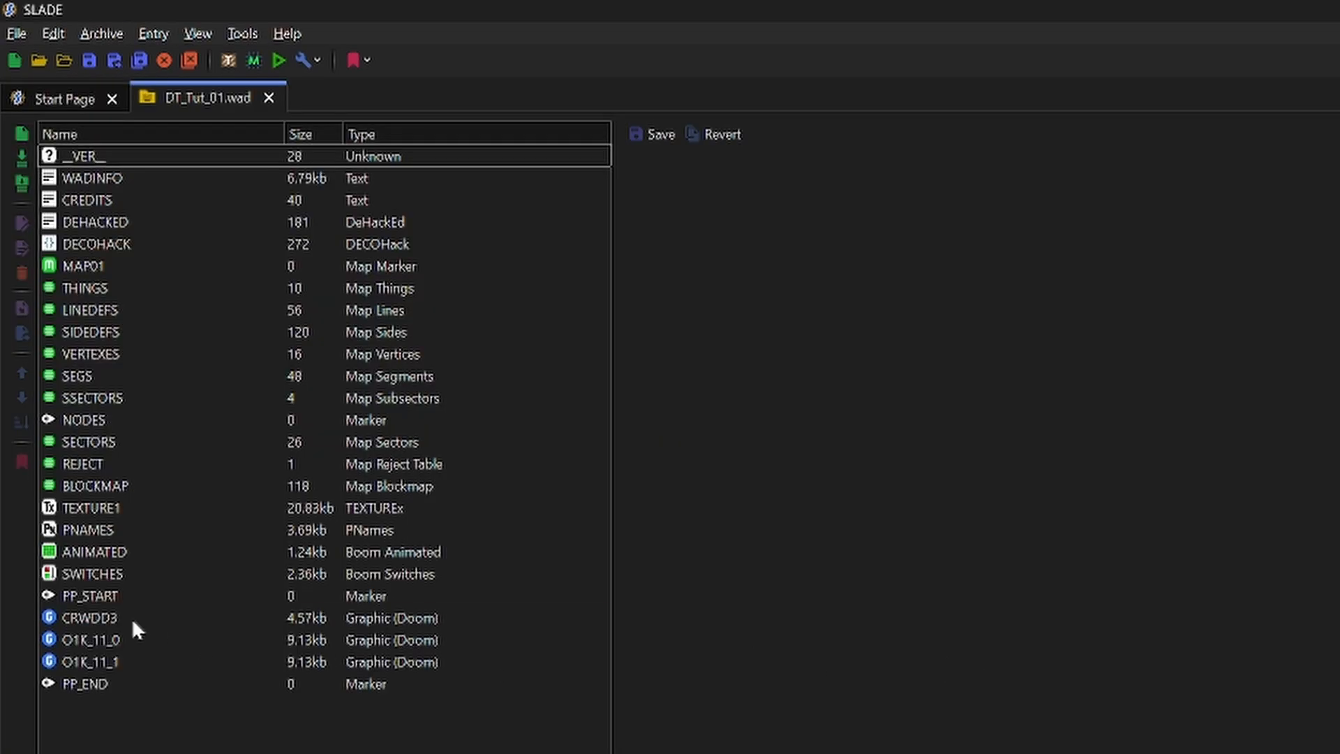
# - Inspect the extracted patch graphics CRWDD3, O1K_11_0 and O1K_11_1 in DT_Tut_01.wad
pyautogui.click(133, 621)
pyautogui.press('Down')
pyautogui.press('Down')
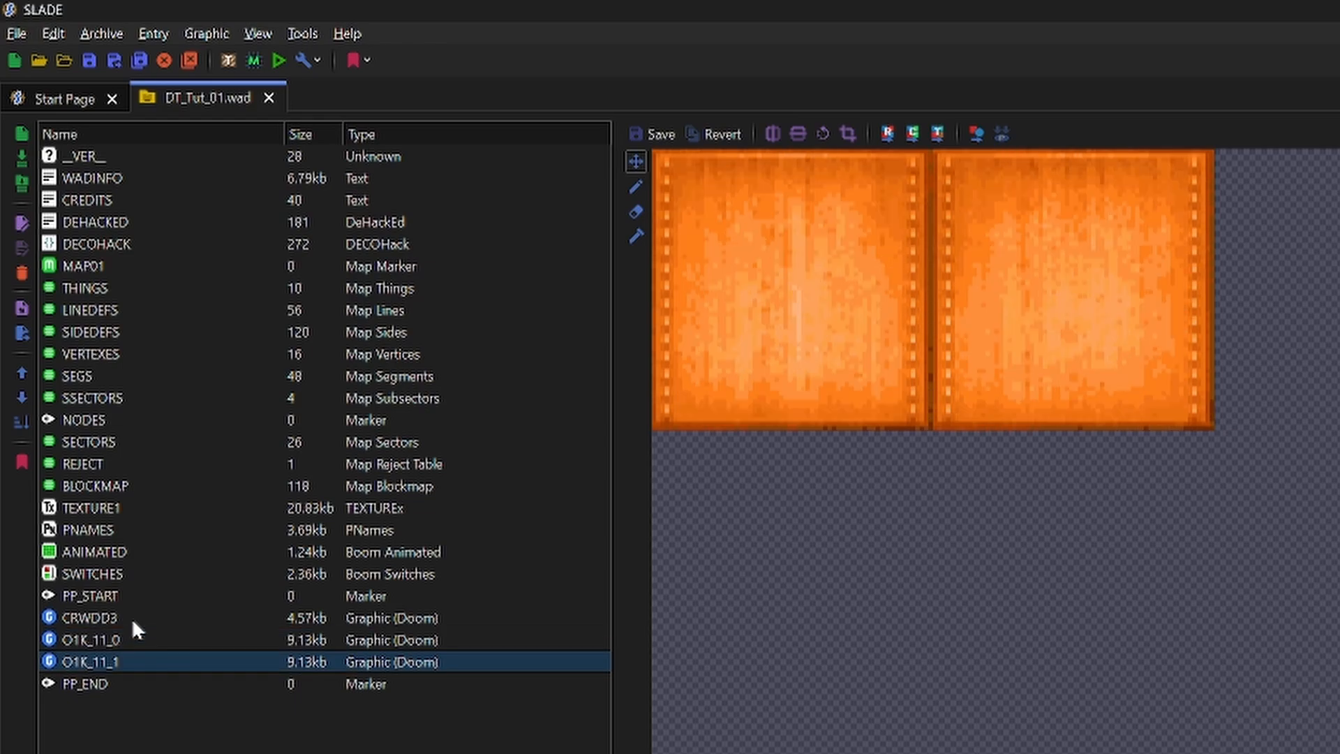
pyautogui.press('Up')
pyautogui.press('Up')
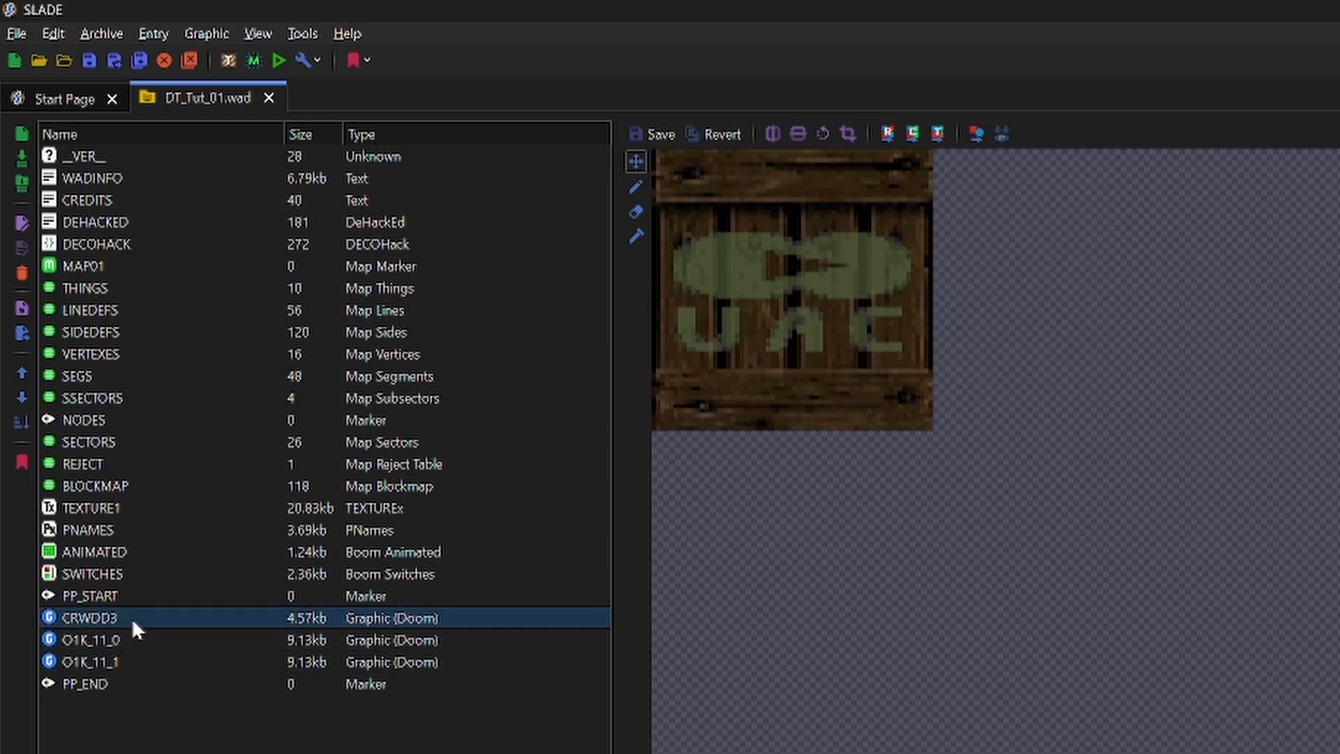
pyautogui.press('Down')
pyautogui.press('Down')
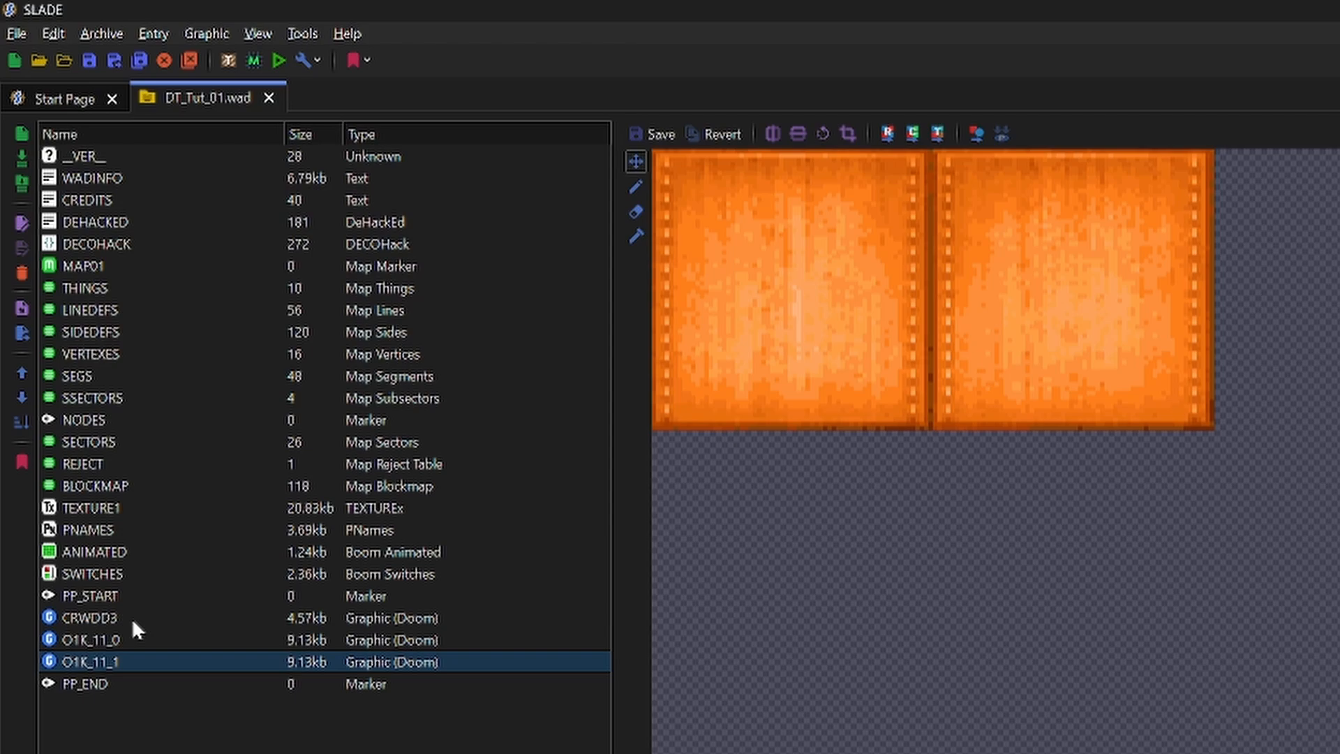
pyautogui.press('Up')
pyautogui.press('Up')
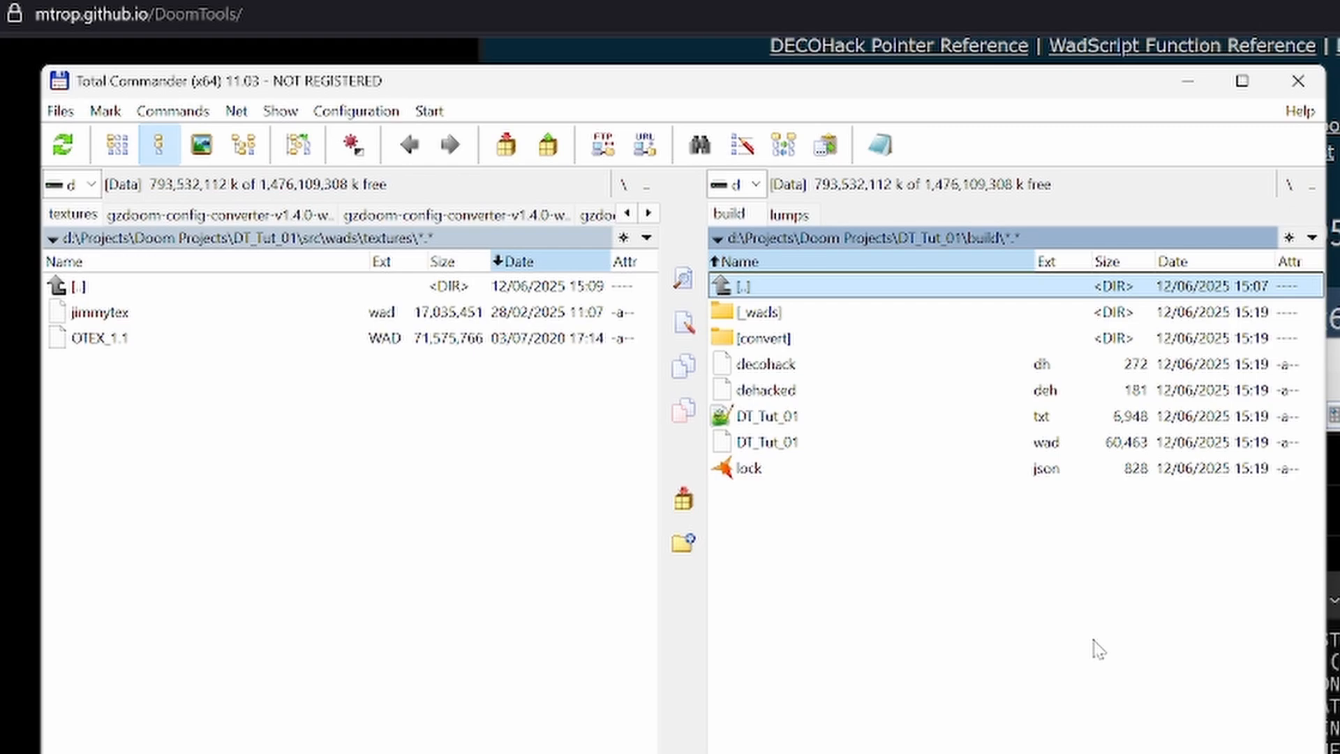
# - Switch to Total Commander and go from the build folder to the project's src\assets folder
pyautogui.press('Return')
pyautogui.press('Up')
pyautogui.press('Return')
pyautogui.press('Return')
pyautogui.press('Down')
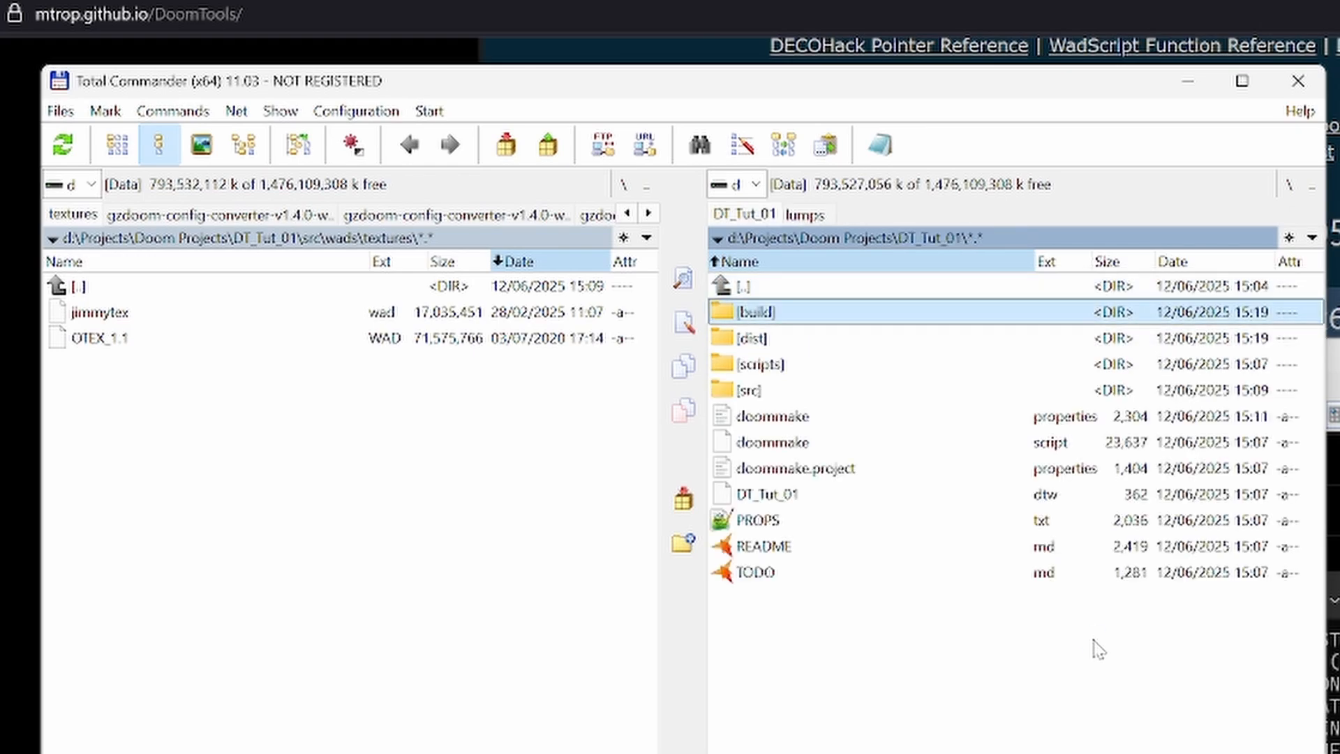
pyautogui.press('Down')
pyautogui.press('Down')
pyautogui.press('Down')
pyautogui.press('Return')
pyautogui.press('Down')
# - Look through each assets subfolder in turn: _global, colormaps, graphics, music, sounds and sprites
pyautogui.press('Return')
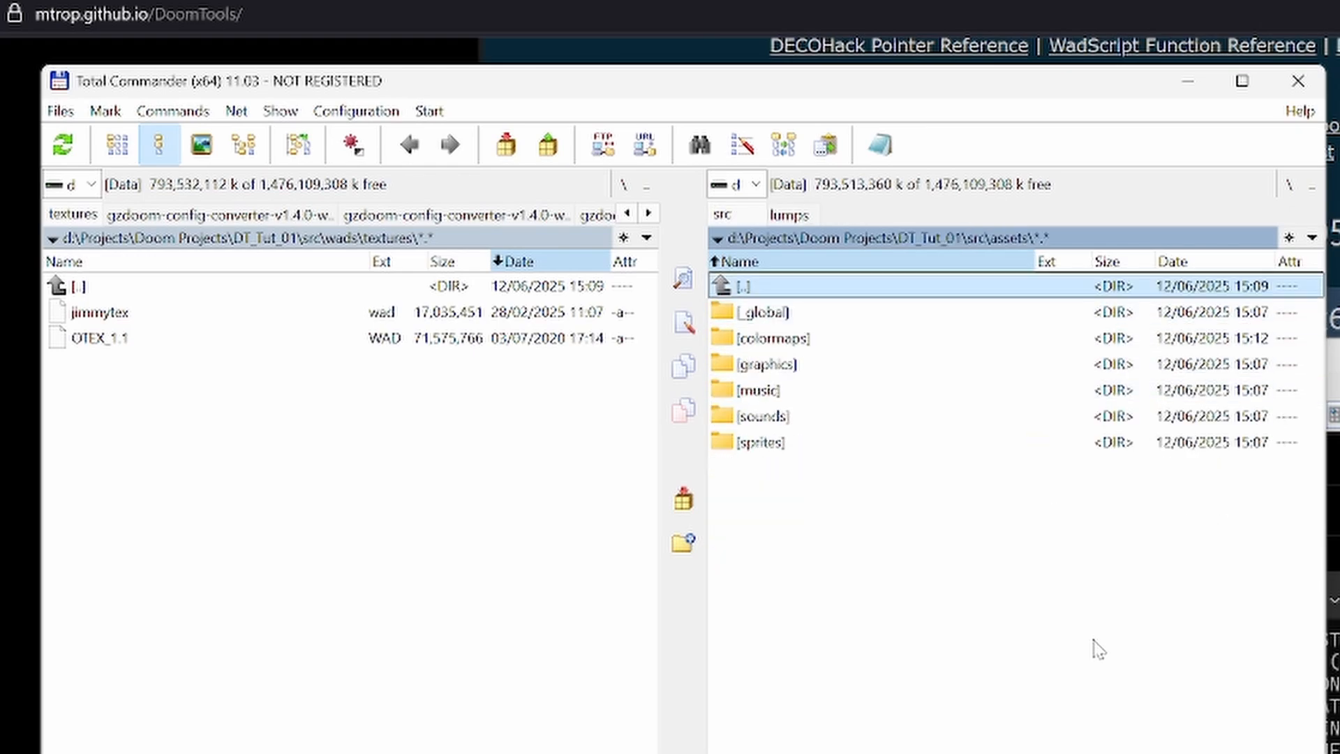
pyautogui.press('Down')
pyautogui.press('Return')
pyautogui.press('Return')
pyautogui.press('Down')
pyautogui.press('Return')
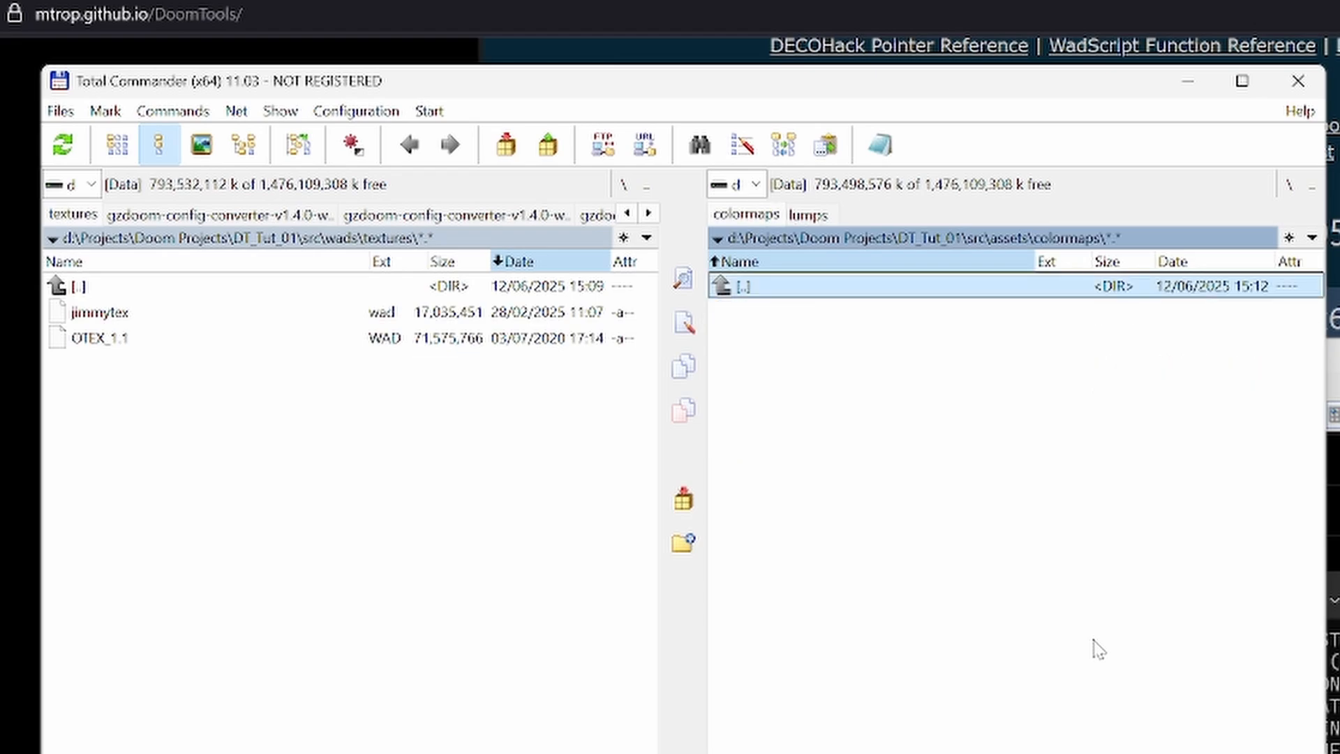
pyautogui.press('Return')
pyautogui.press('Down')
pyautogui.press('Return')
pyautogui.press('Return')
pyautogui.press('Down')
pyautogui.press('Return')
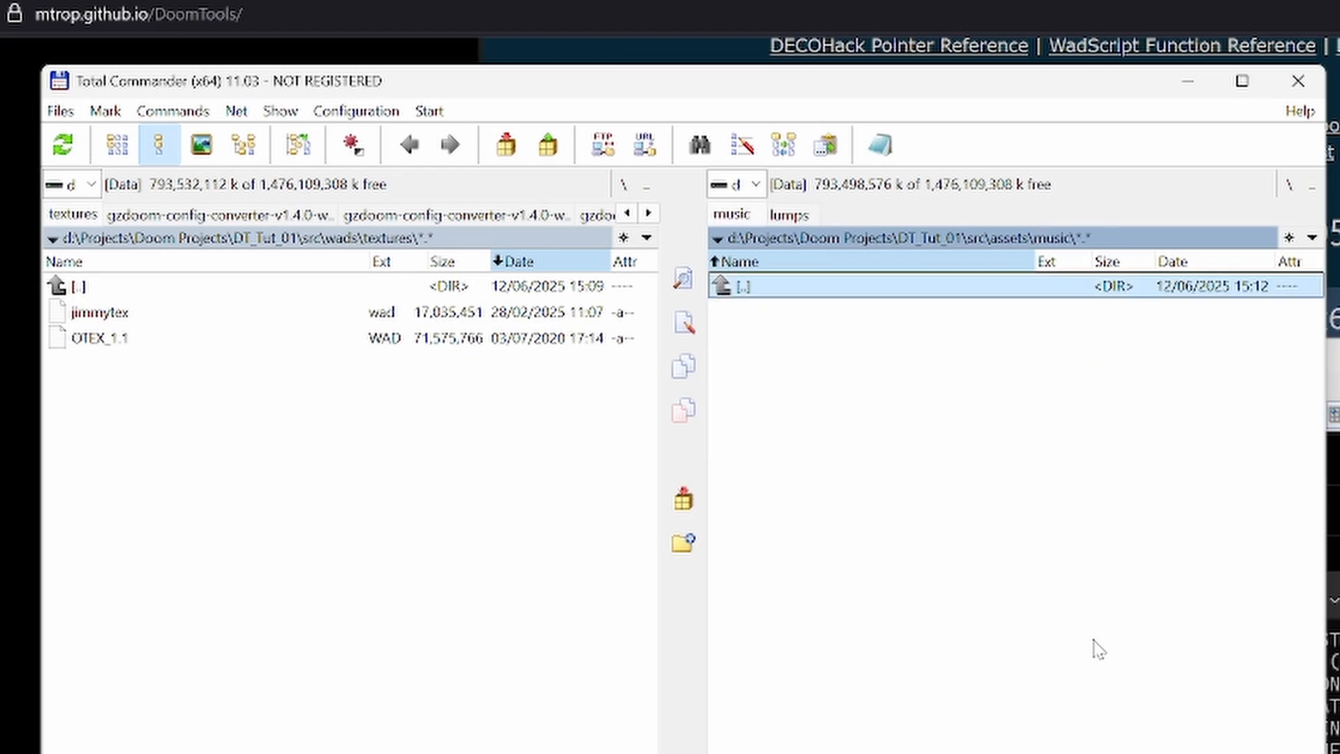
pyautogui.press('Return')
pyautogui.press('Down')
pyautogui.press('Return')
pyautogui.press('Return')
pyautogui.press('Down')
pyautogui.press('Return')
pyautogui.press('Return')
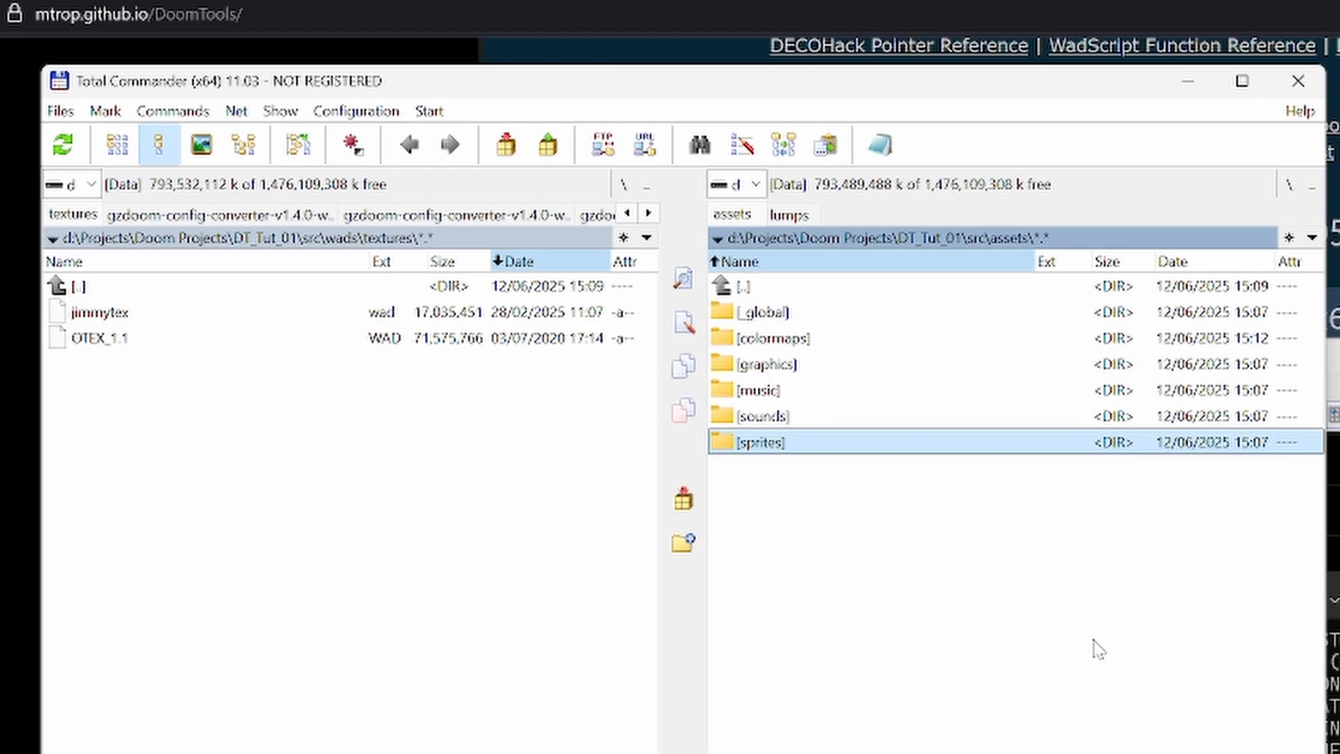
# - Return to the src folder and open its convert folder to examine the subfolders
pyautogui.press('Up')
pyautogui.press('Home')
pyautogui.press('Return')
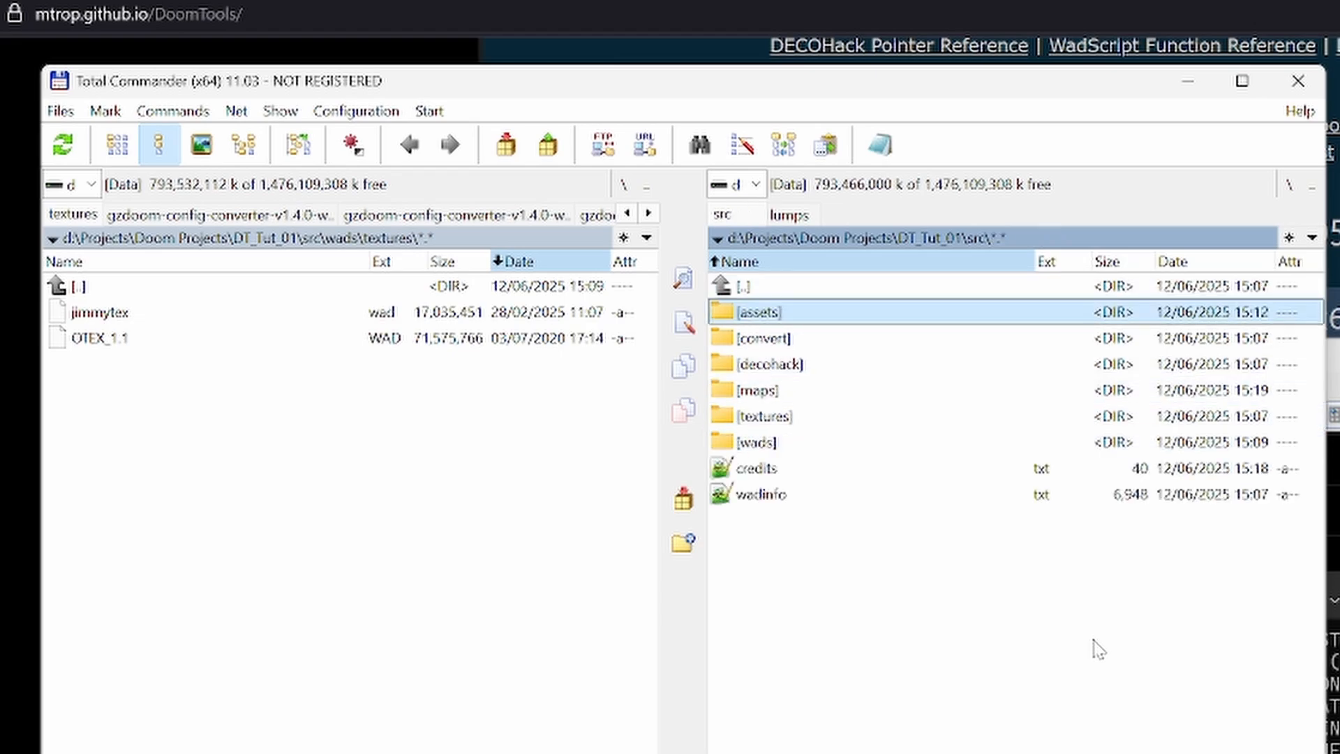
pyautogui.press('Down')
pyautogui.press('Return')
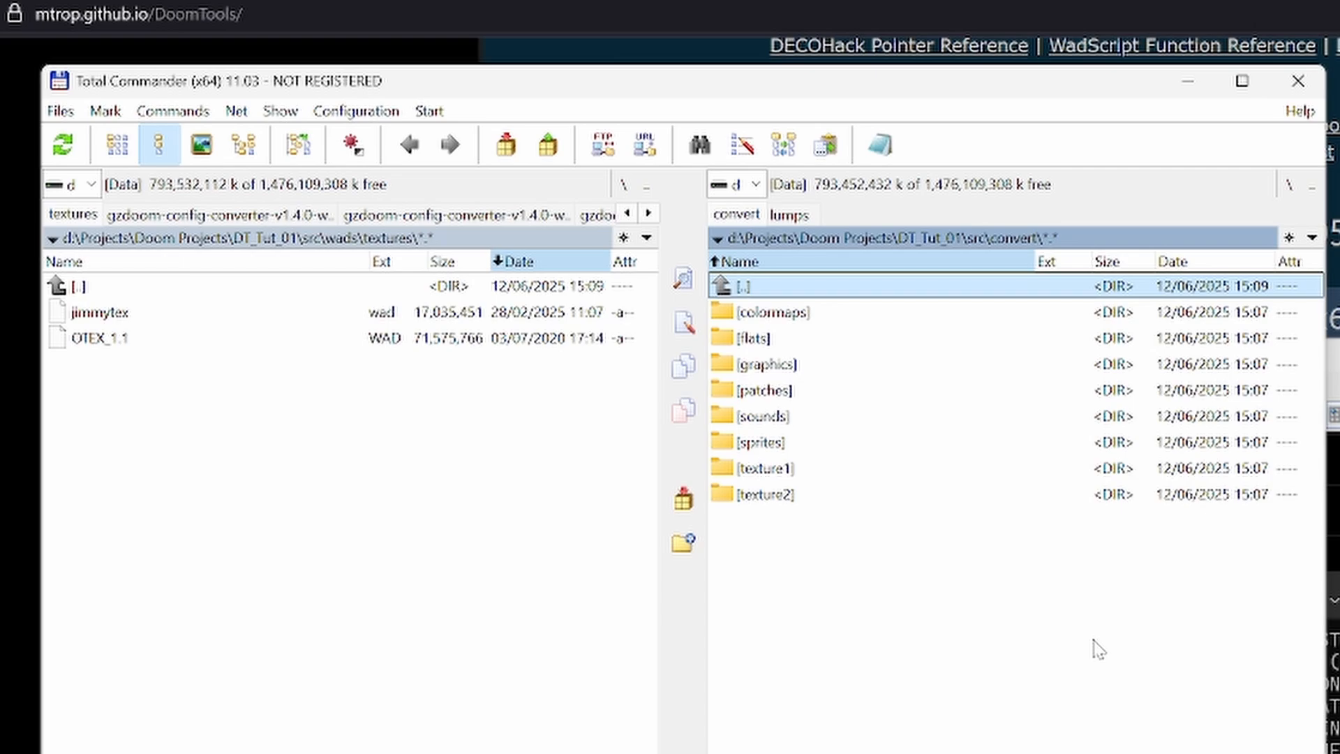
pyautogui.press('Down')
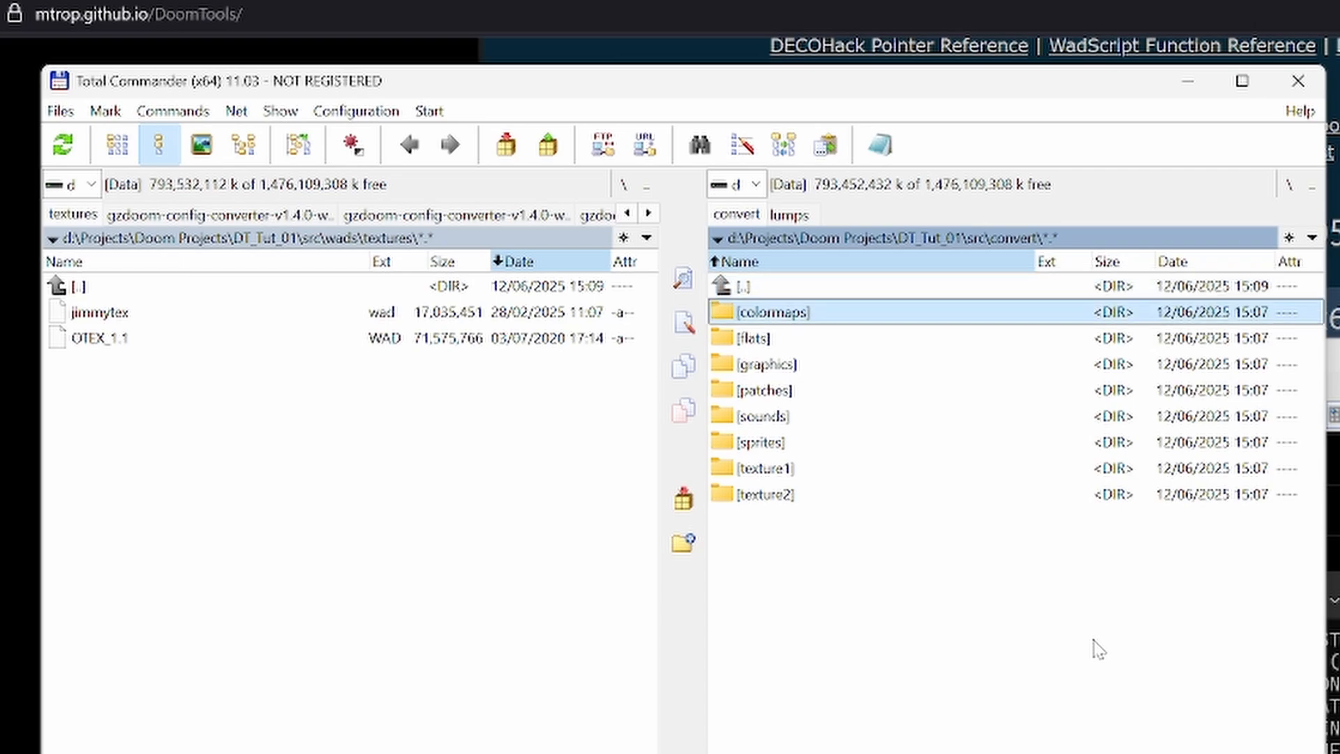
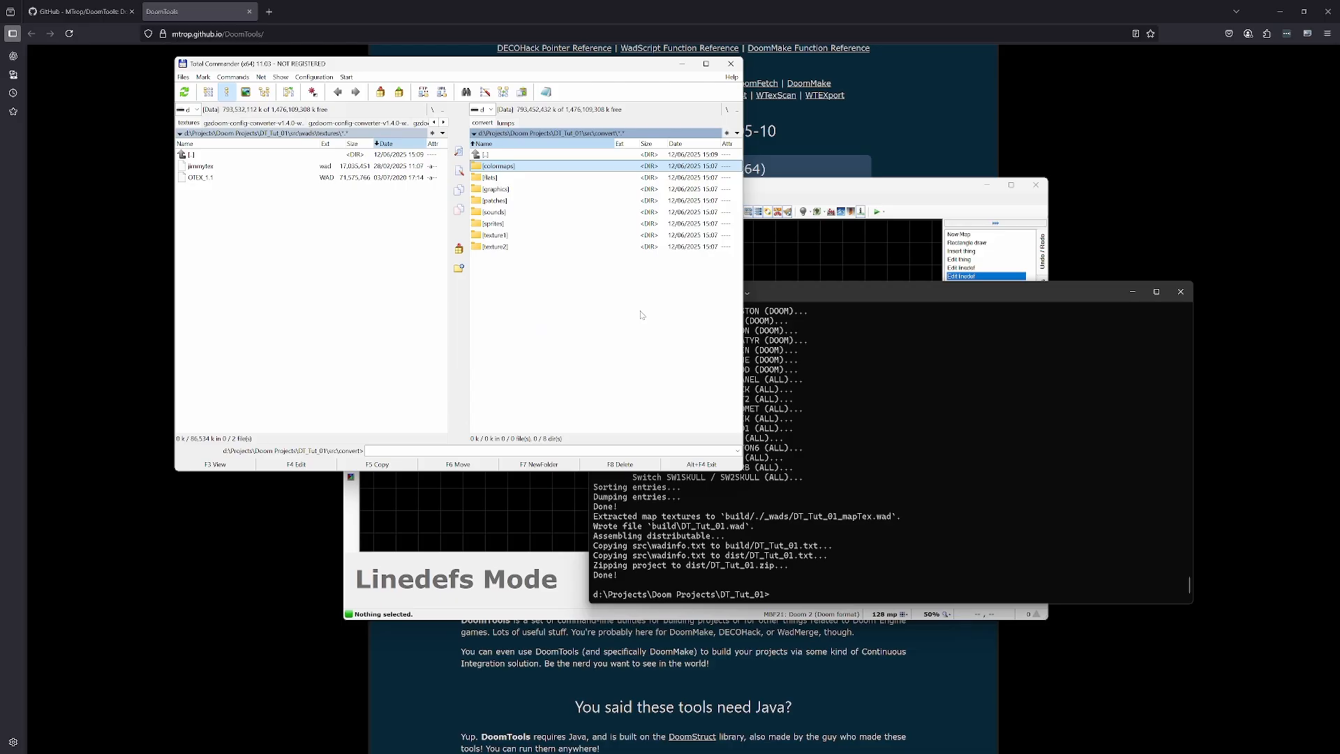
# - Return to the src folder and go into wads\textures to look at the jimmytex and OTEX_1.1 WAD files
pyautogui.press('Up')
pyautogui.press('Return')
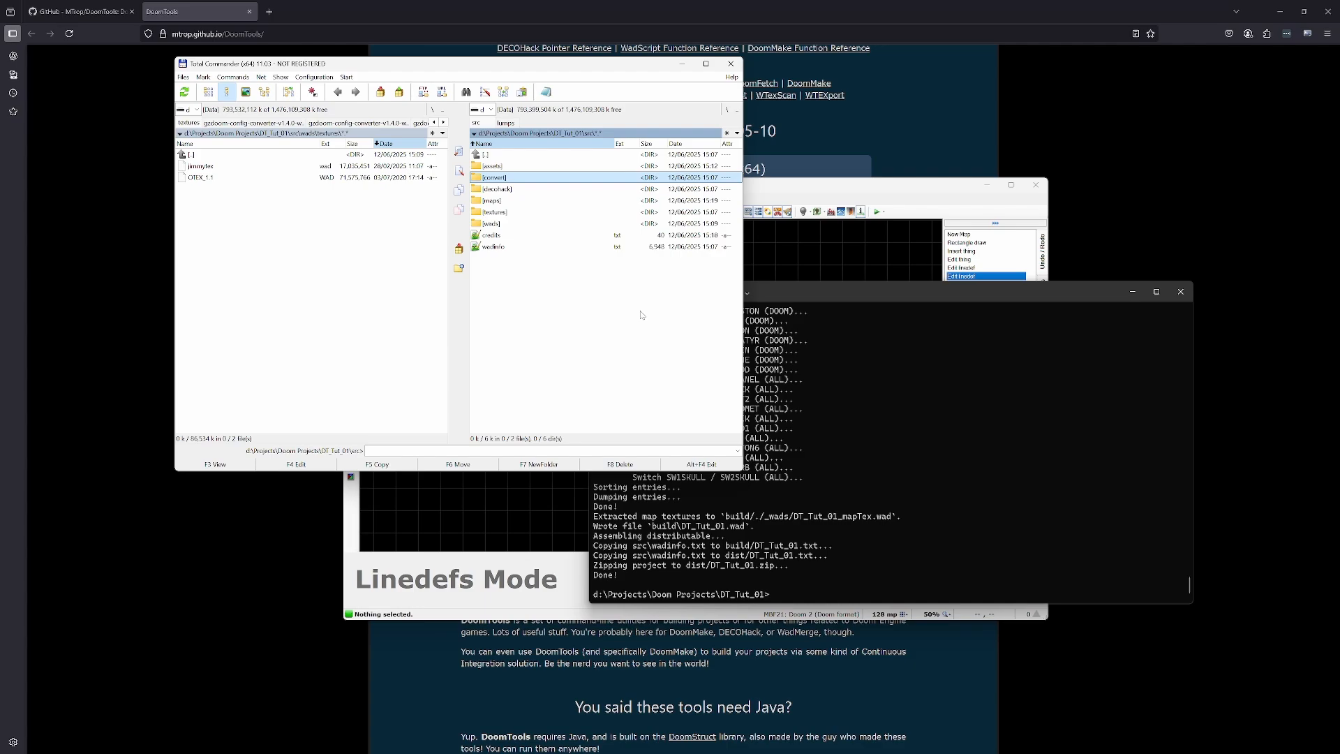
pyautogui.press('Down')
pyautogui.press('Down')
pyautogui.press('Down')
pyautogui.press('Down')
pyautogui.press('Return')
pyautogui.press('Down')
pyautogui.press('Return')
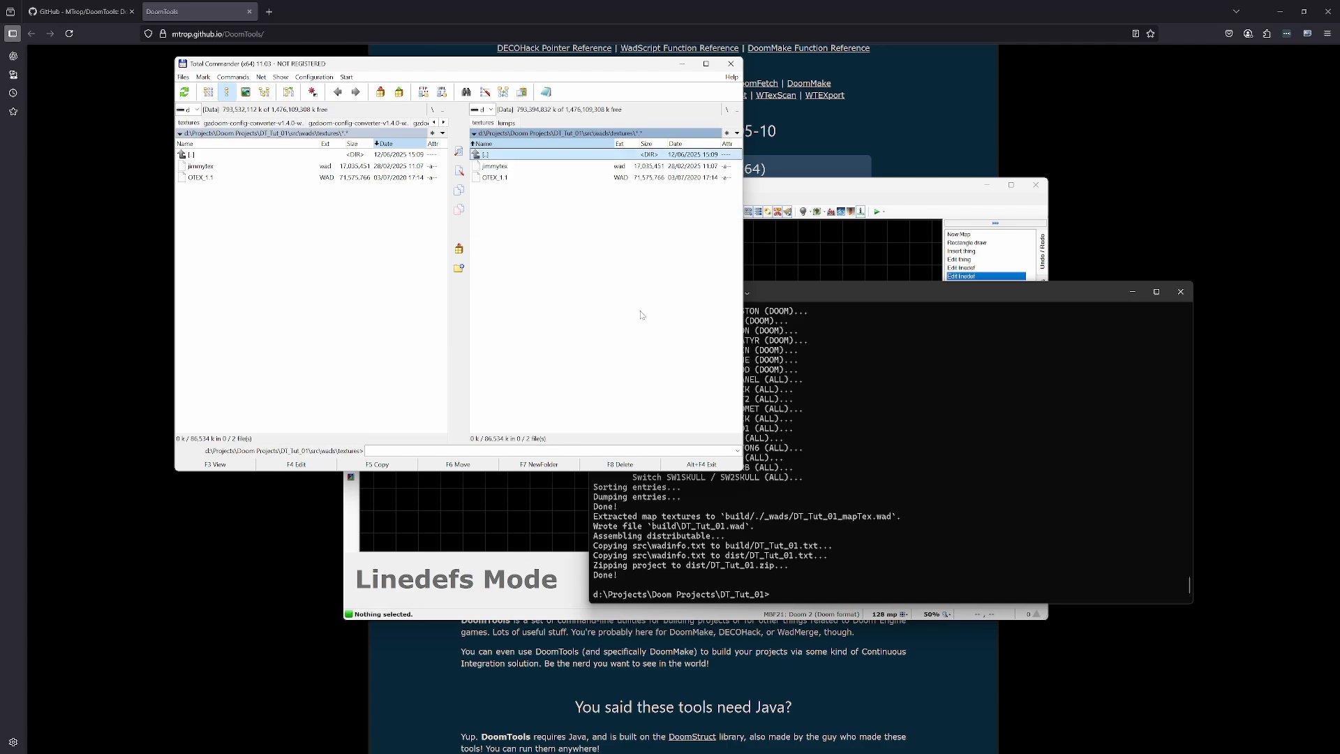
# - Go back to src and look through its textures folder and the texture1 subfolder
pyautogui.press('Return')
pyautogui.press('Up')
pyautogui.press('Return')
pyautogui.press('Up')
pyautogui.press('Return')
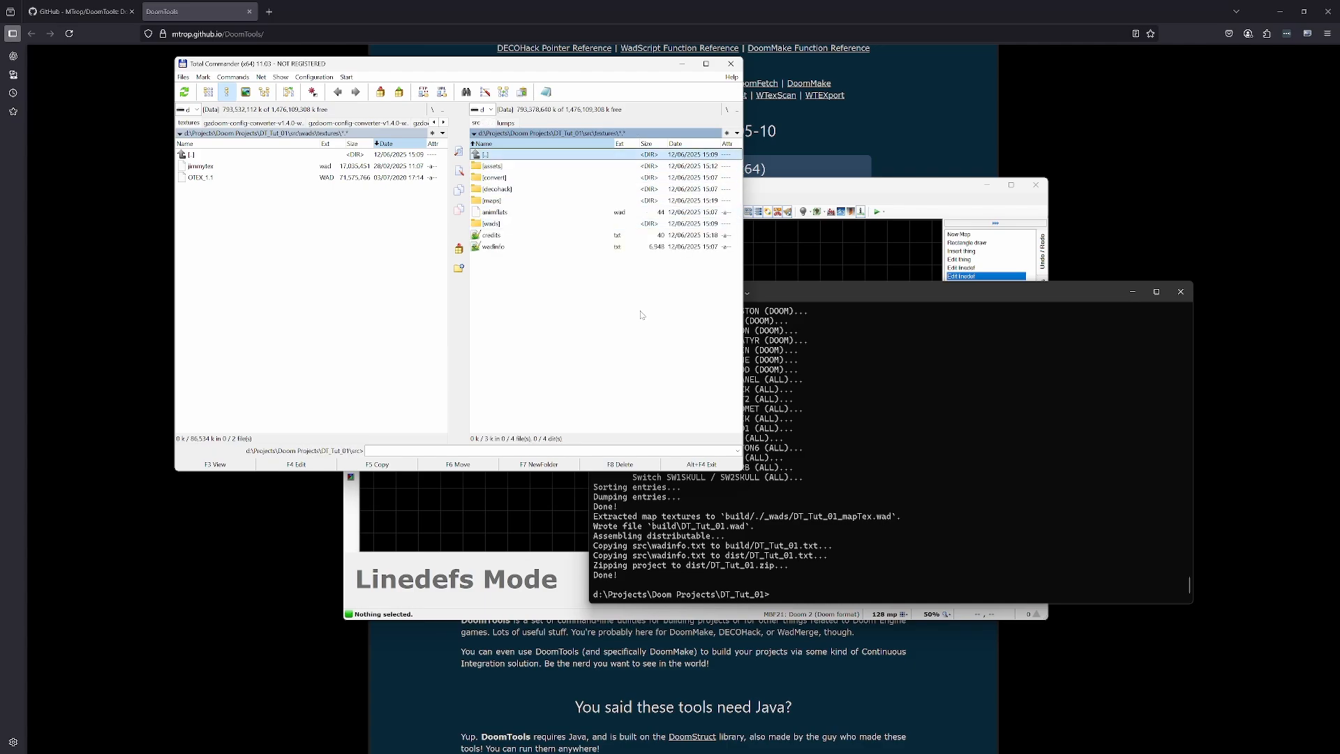
pyautogui.press('Down')
pyautogui.press('Down')
pyautogui.press('Down')
pyautogui.press('Return')
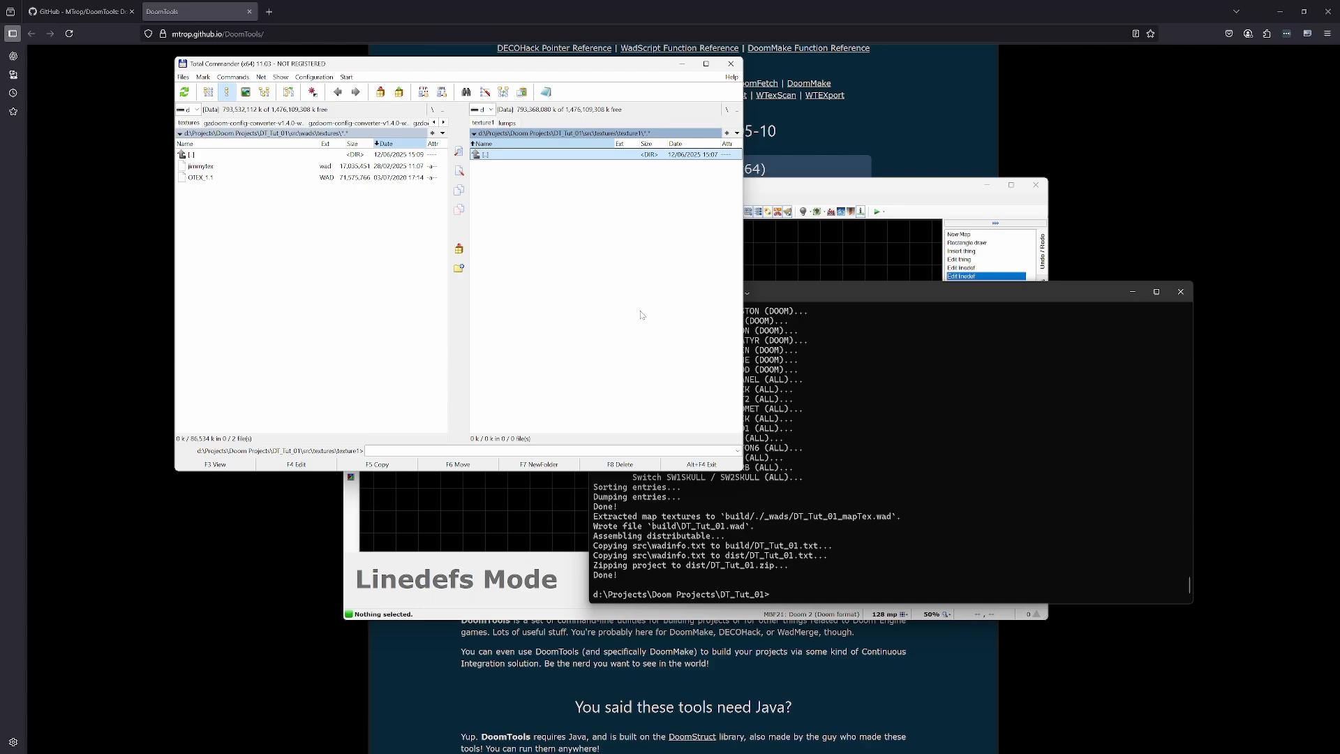
pyautogui.press('Return')
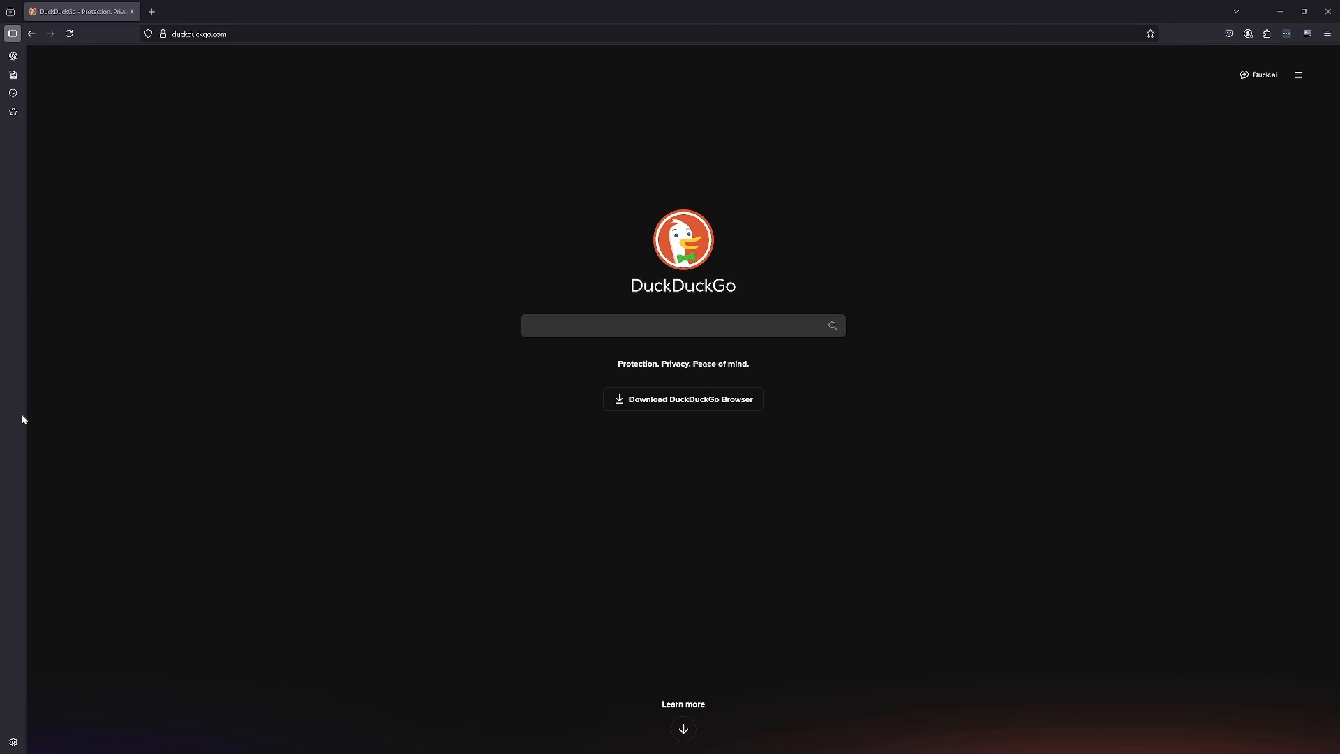
# - Search DuckDuckGo for "doomguy" and look through the image results
pyautogui.click(578, 328)
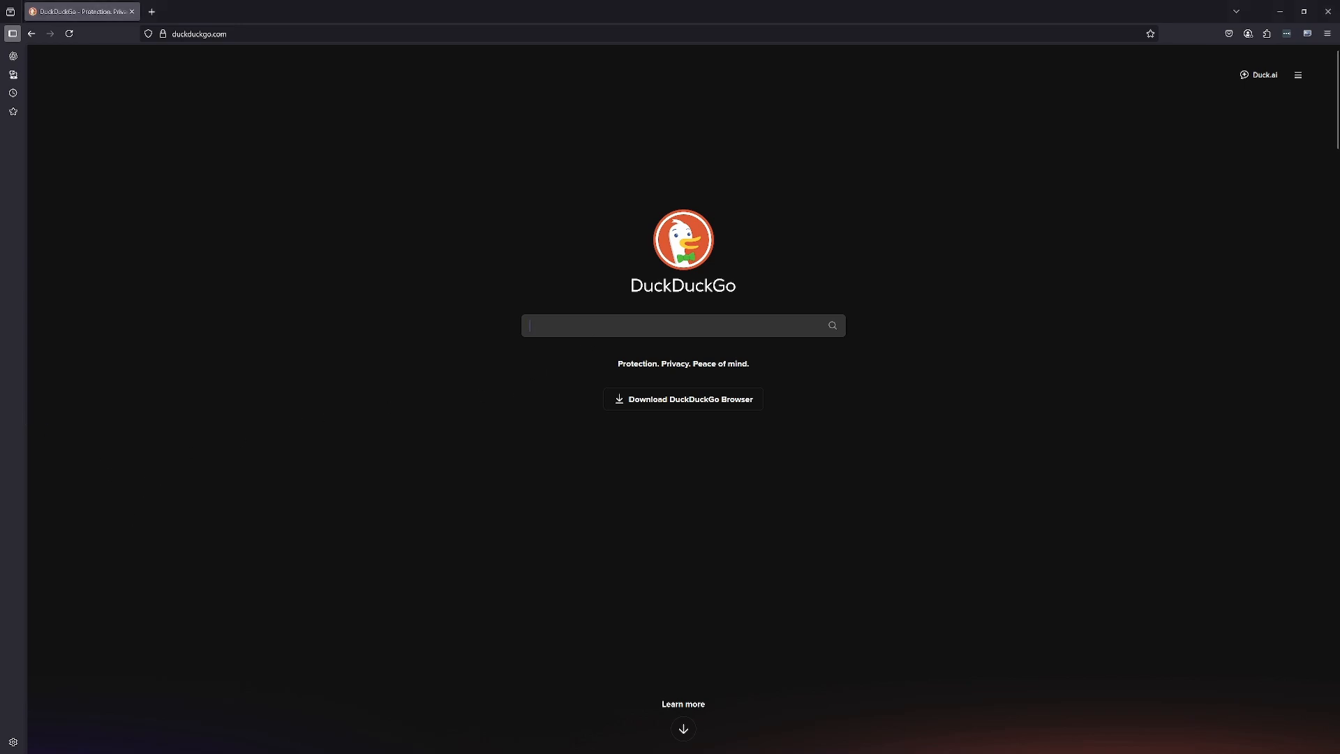
pyautogui.write('doom')
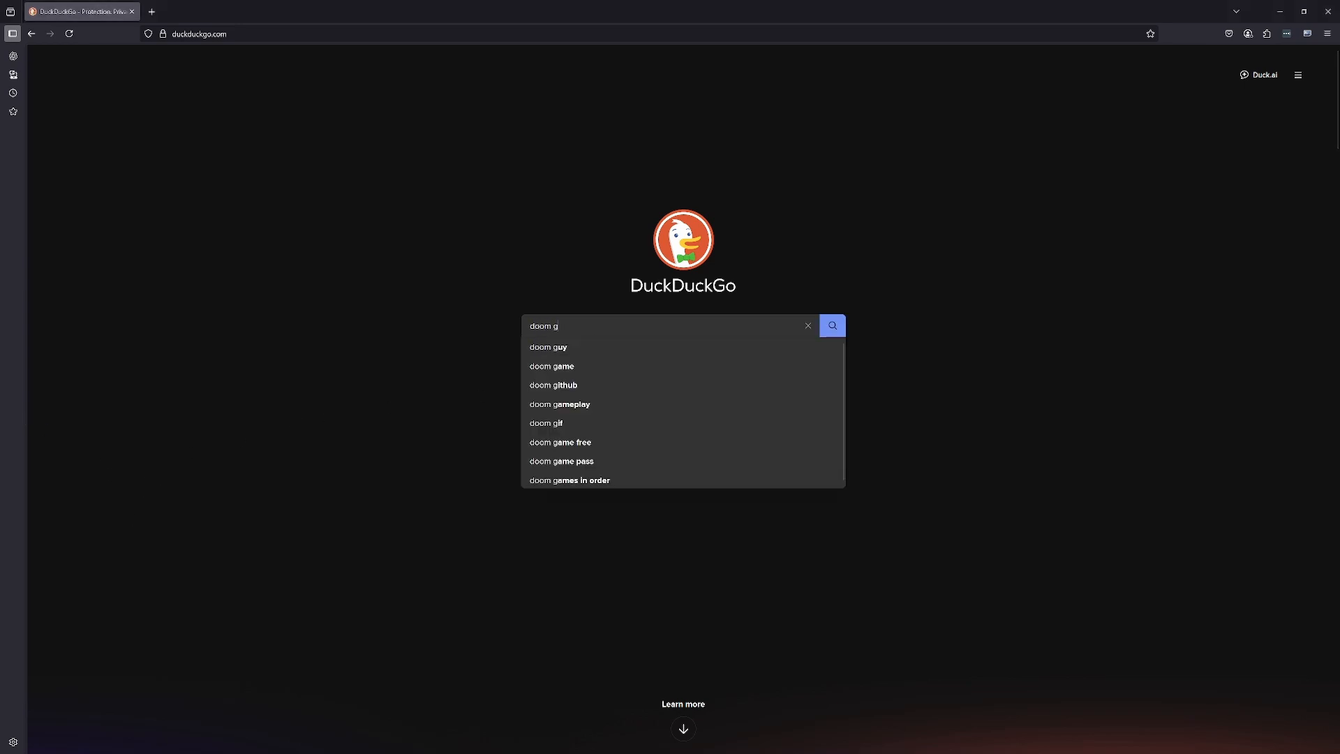
pyautogui.write('guy')
pyautogui.press('Return')
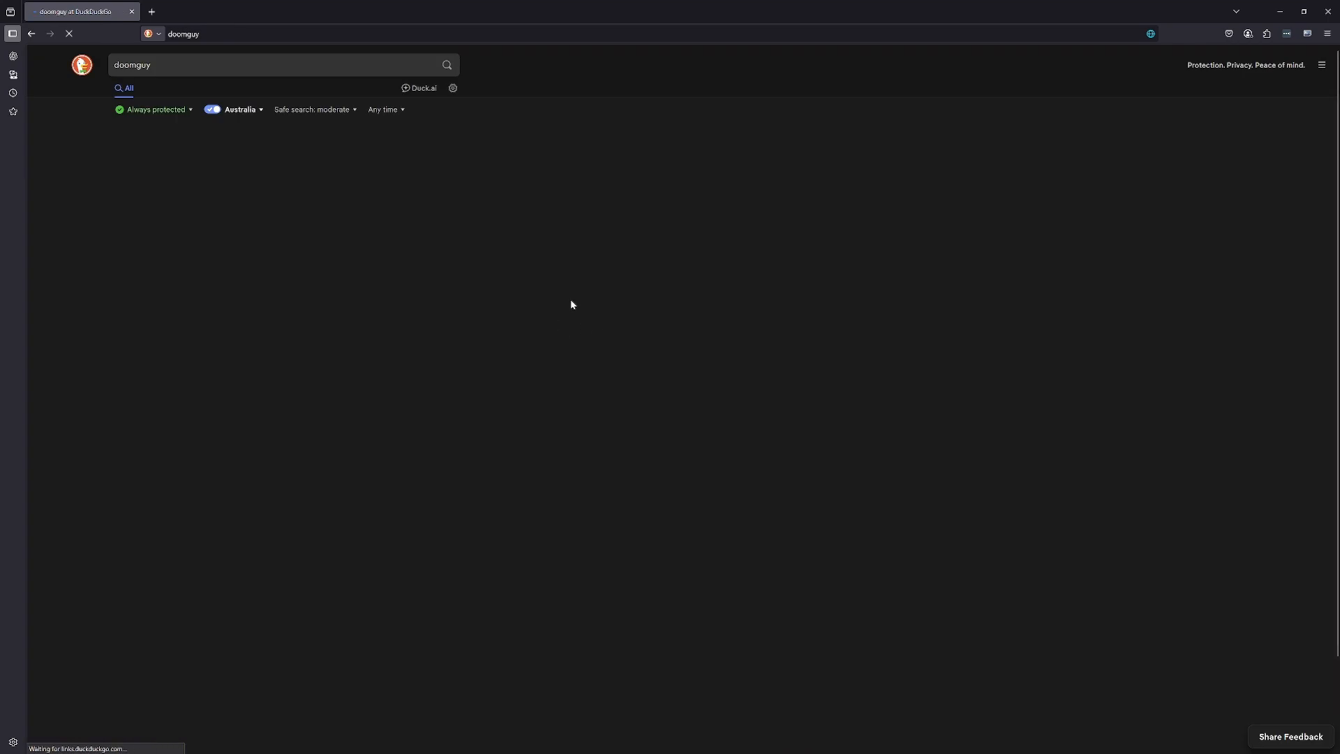
pyautogui.click(153, 88)
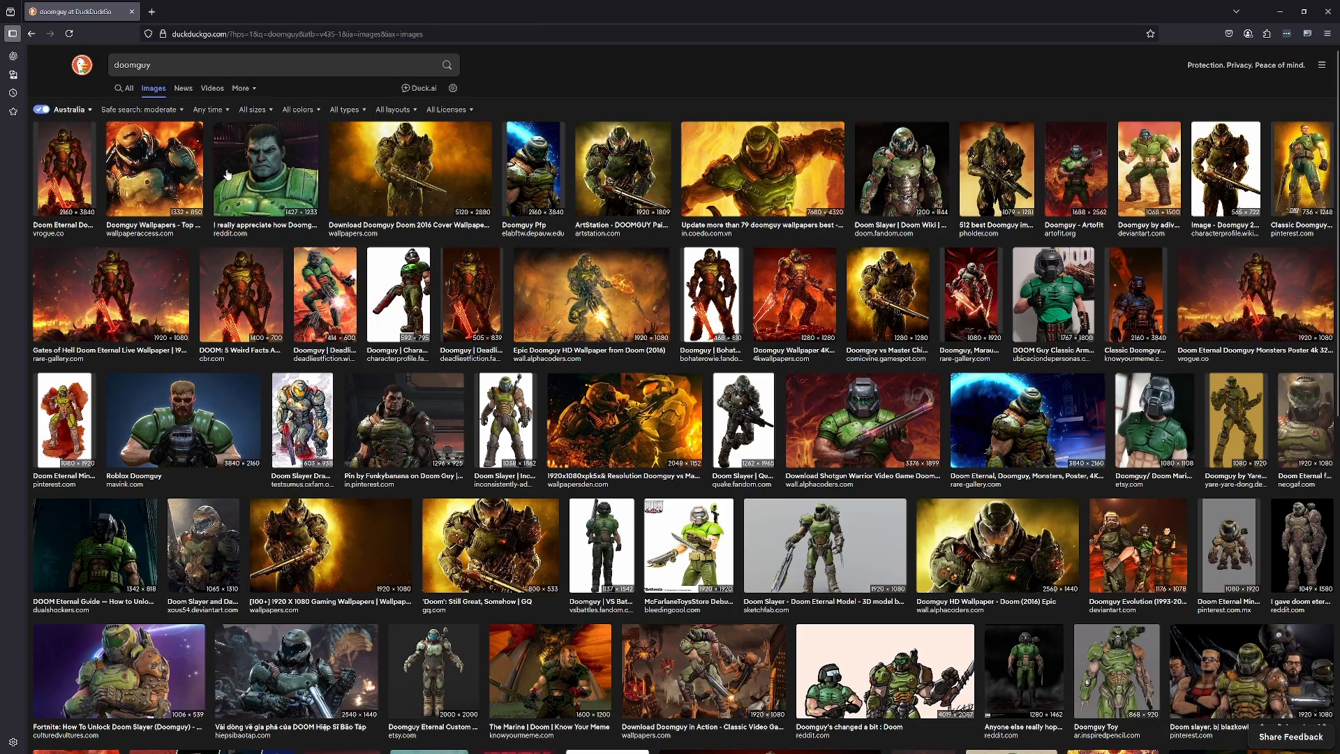
pyautogui.scroll(-2, 356, 258)
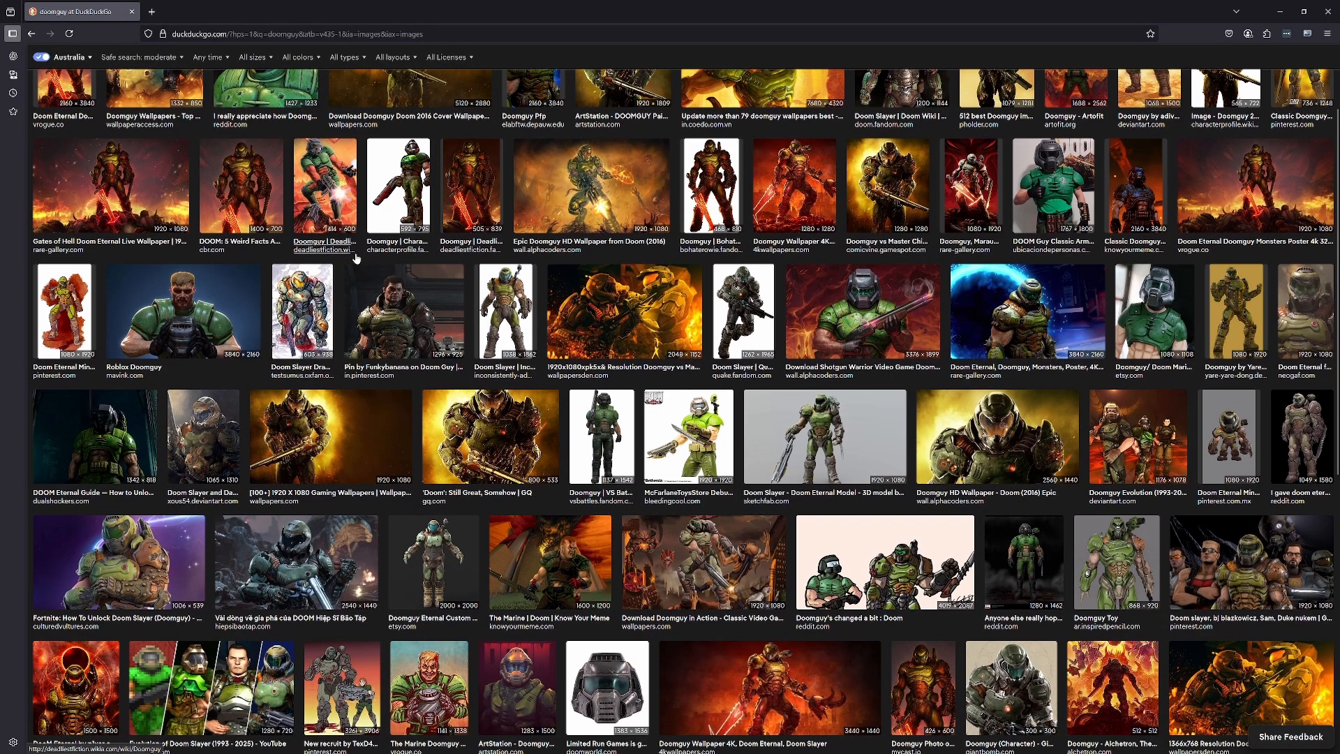
pyautogui.scroll(-3, 356, 258)
pyautogui.scroll(4, 356, 258)
# - Refine the image search to "doomguy classic" and copy the enlarged Shotgun Warrior wallpaper image
pyautogui.click(152, 65)
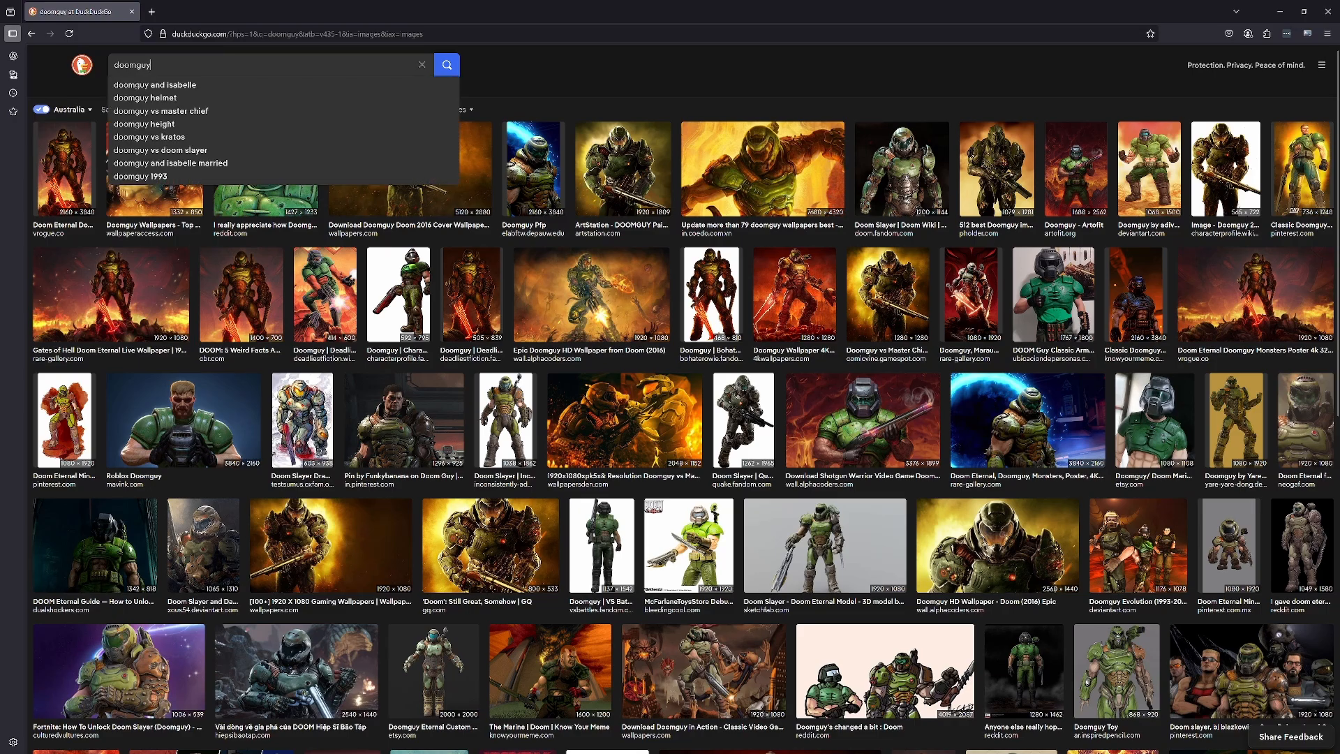
pyautogui.write('classic')
pyautogui.press('Return')
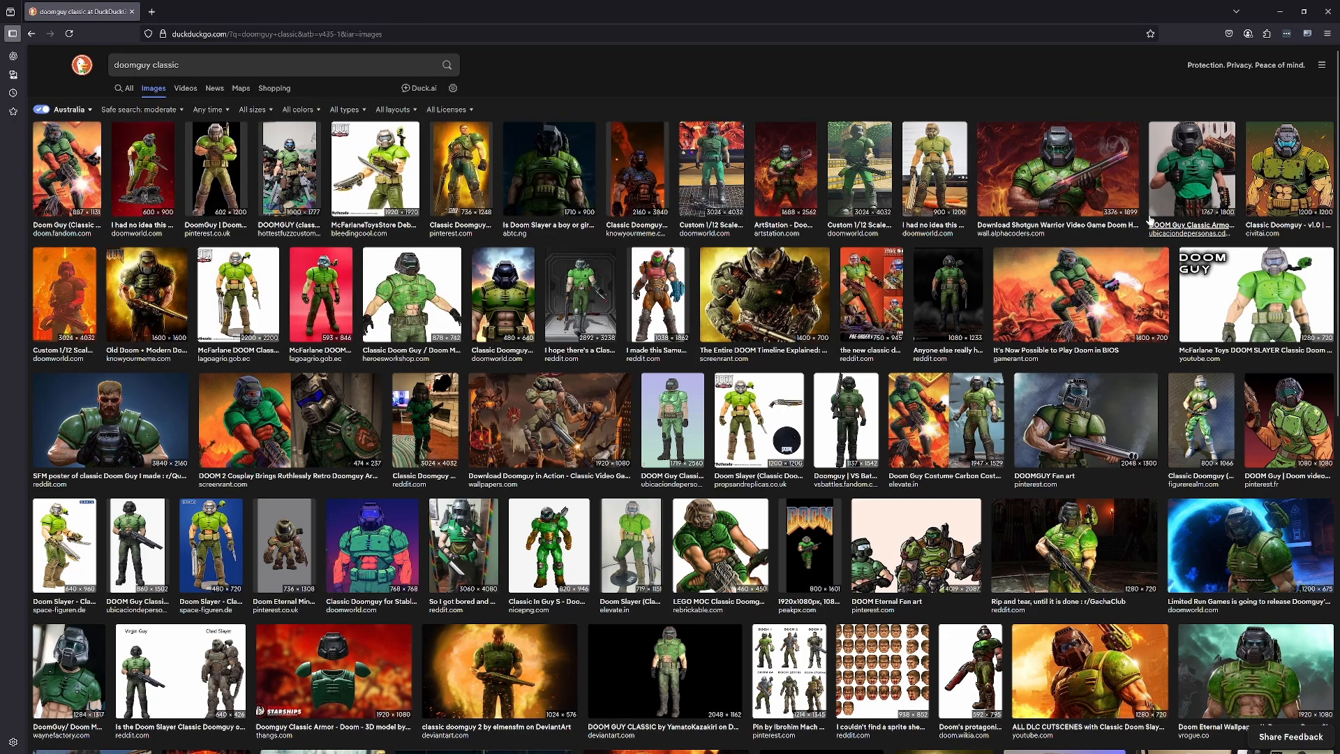
pyautogui.click(1089, 185)
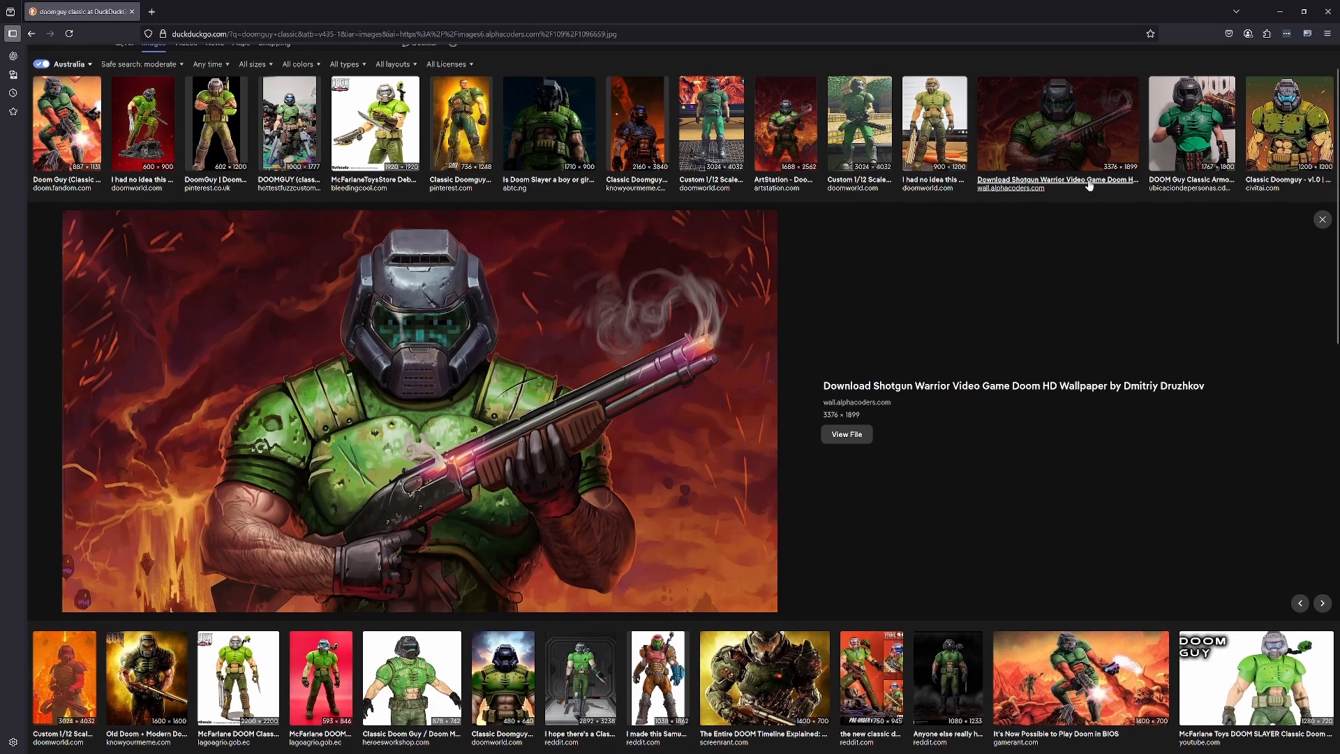
pyautogui.rightClick(466, 347)
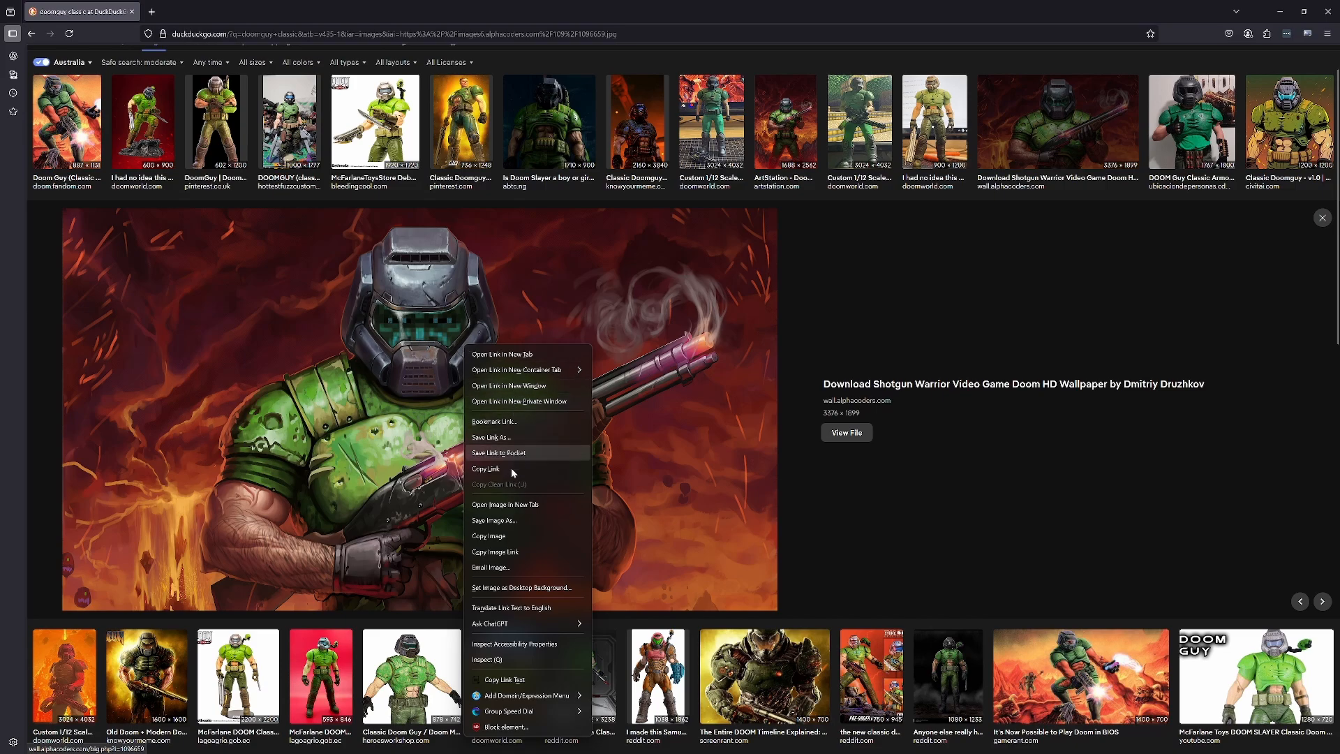
pyautogui.click(501, 535)
# - Switch to Photoshop and paste the copied image into a new document of the clipboard's size
pyautogui.press('super')
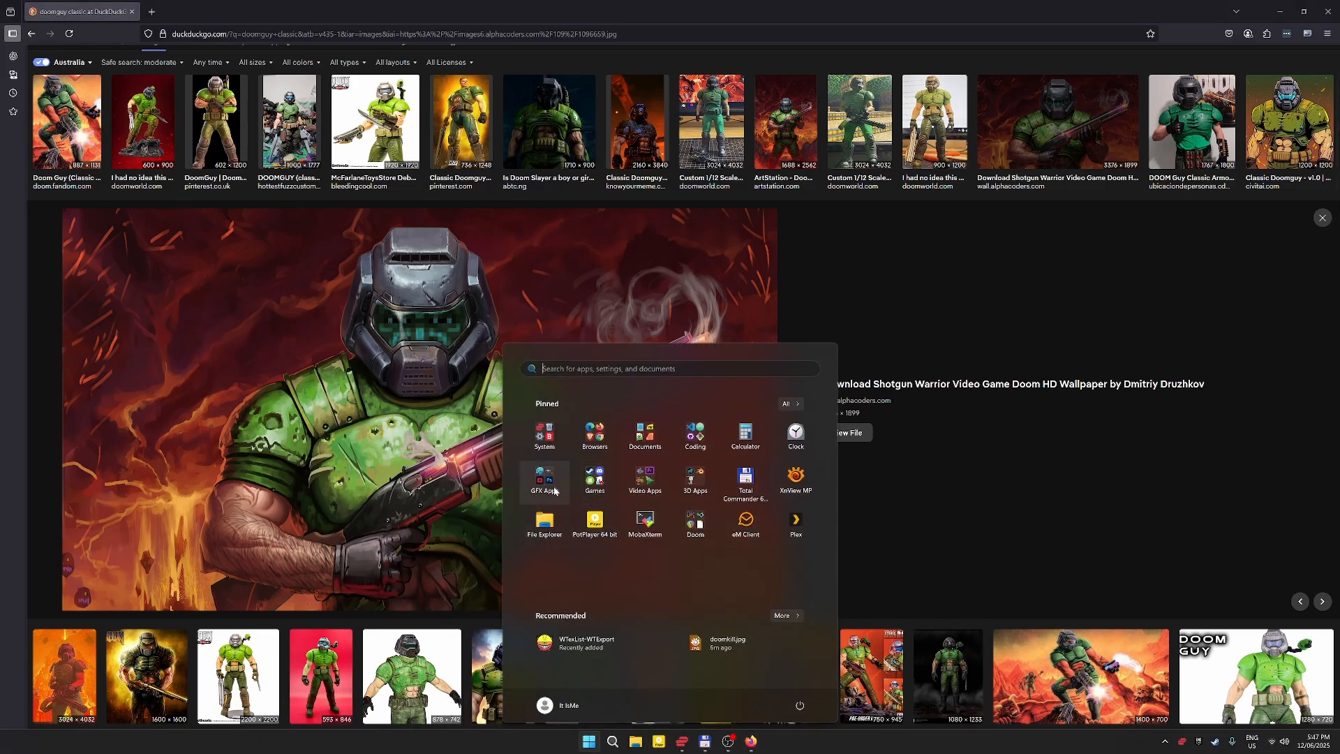
pyautogui.click(555, 492)
pyautogui.click(728, 511)
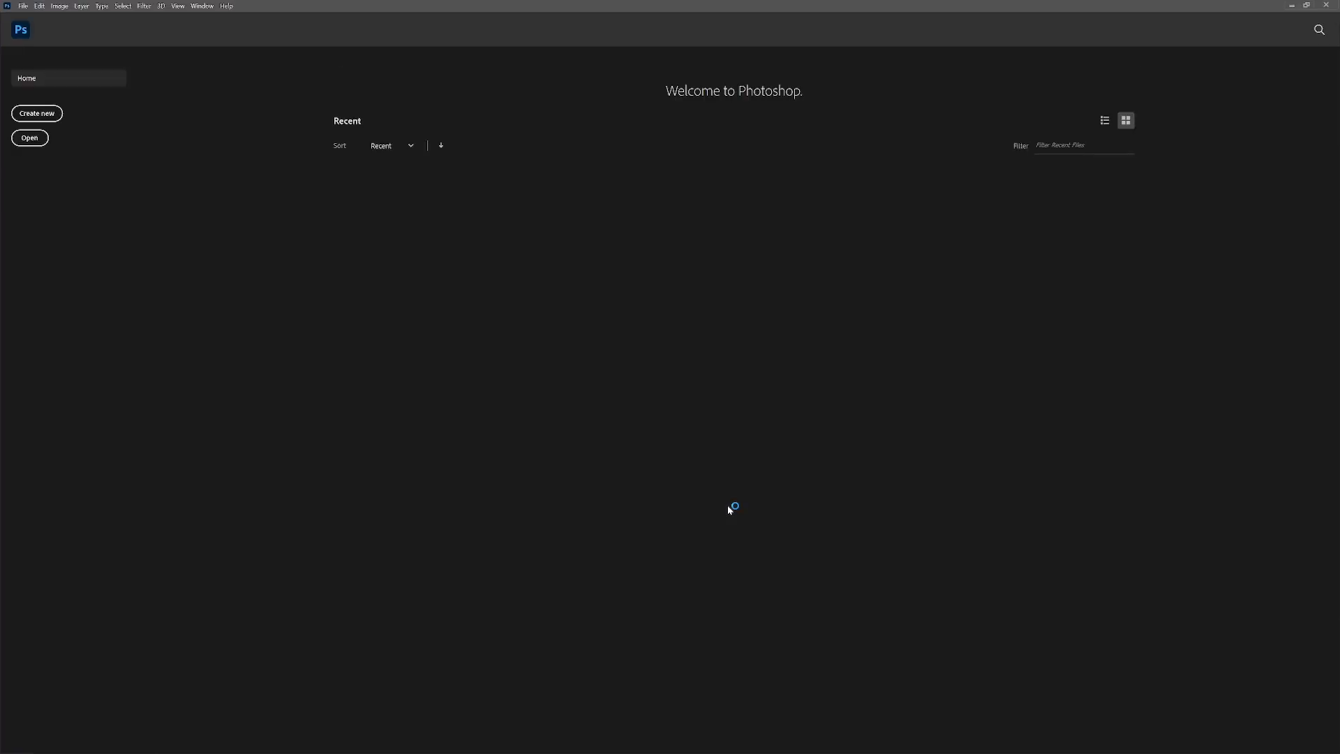
pyautogui.hotkey('ctrl', 'n')
pyautogui.press('Return')
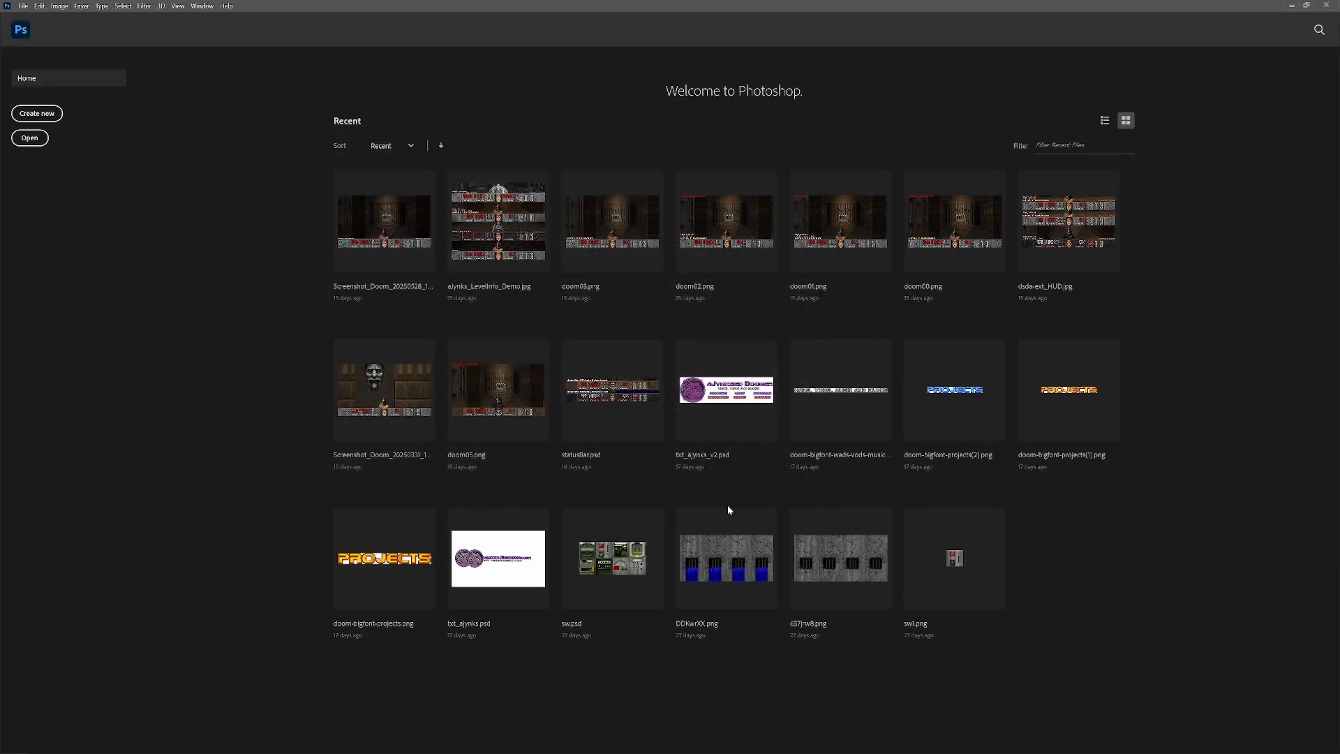
pyautogui.hotkey('ctrl', 'v')
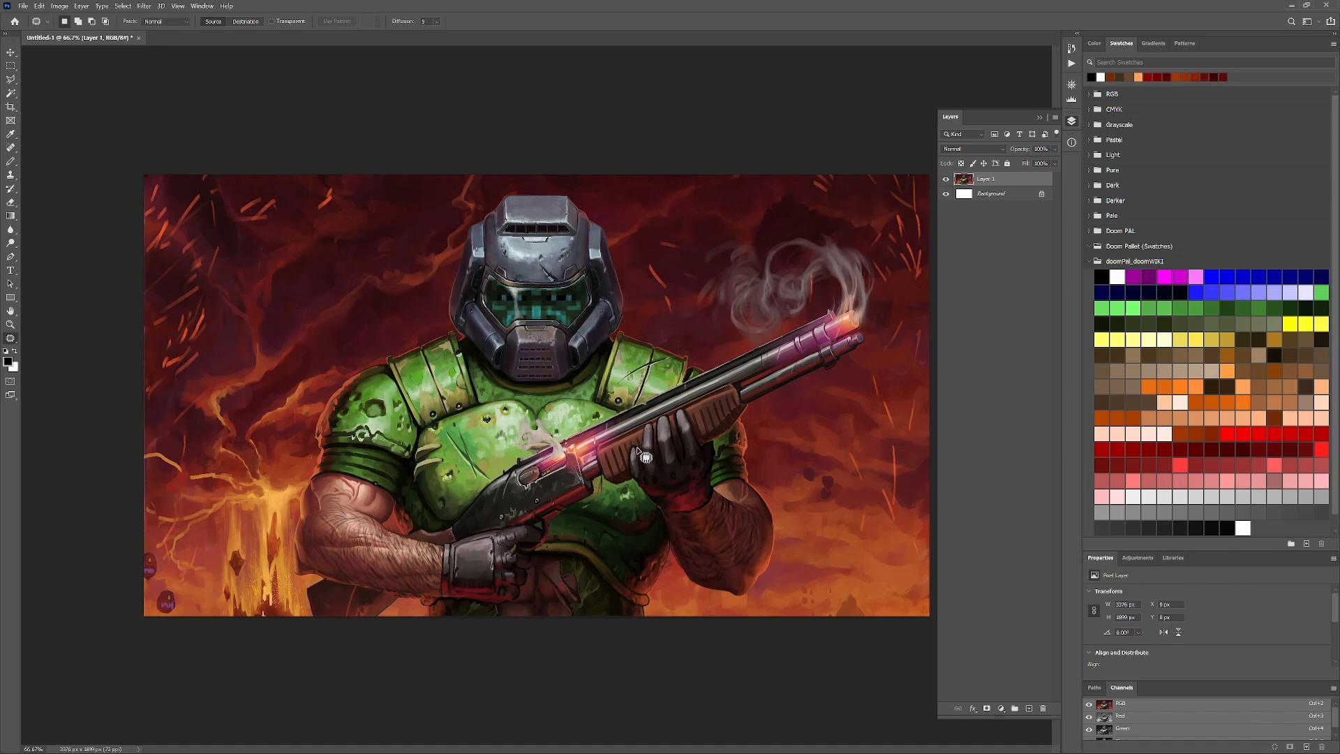
# - Crop the image to the 420:240 ratio and resize it to 420 × 200 pixels
pyautogui.click(11, 108)
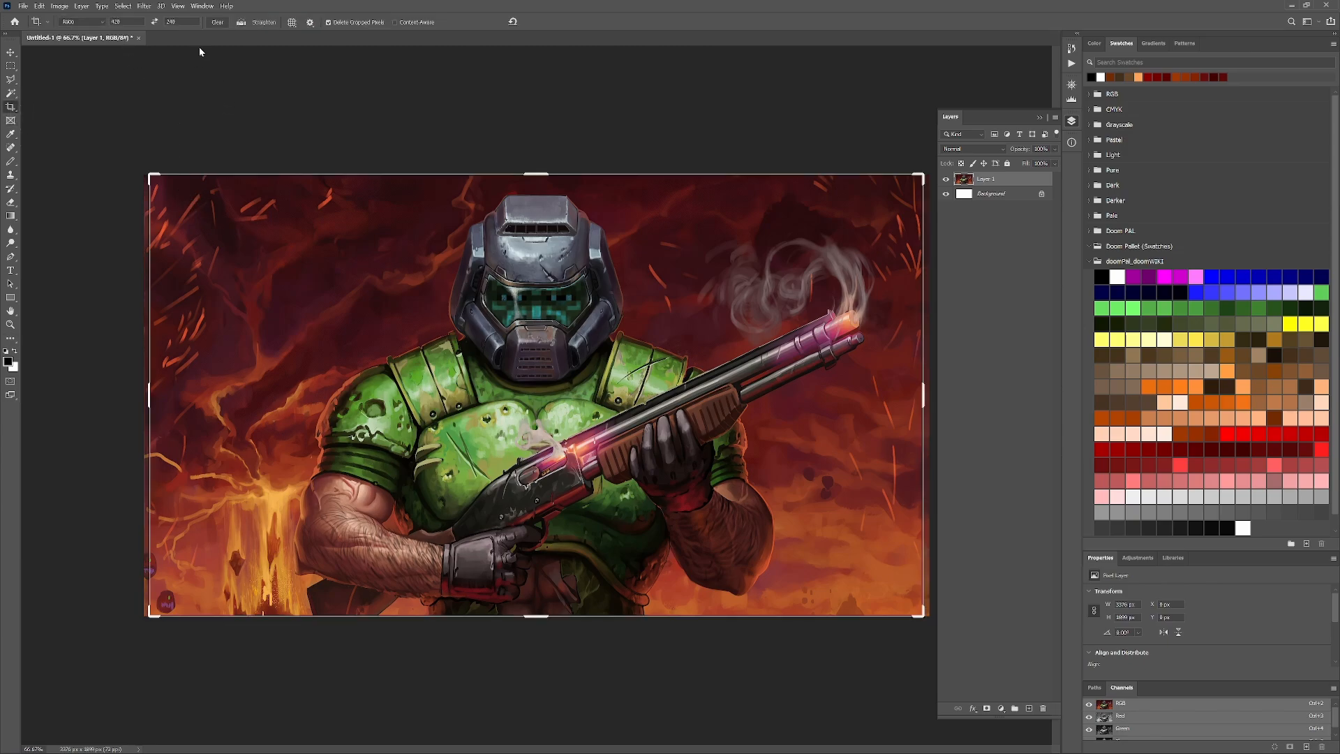
pyautogui.doubleClick(585, 356)
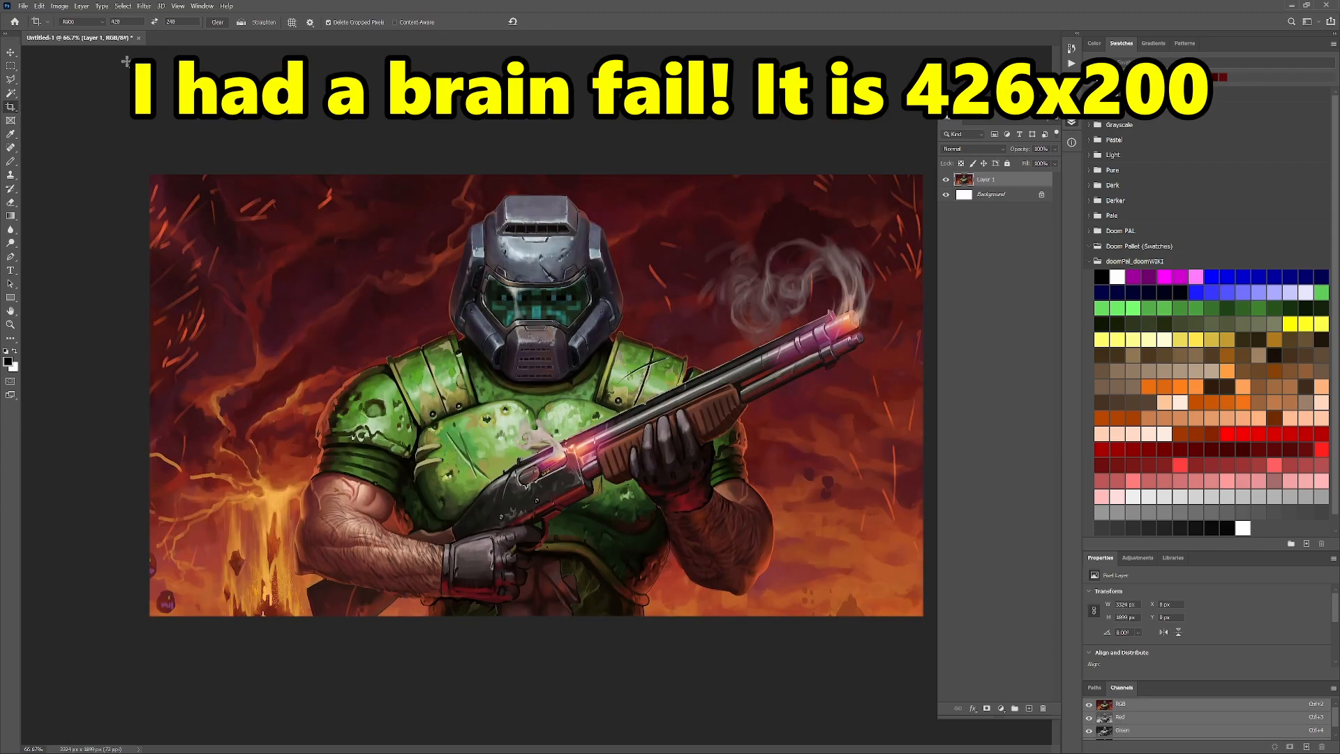
pyautogui.click(59, 6)
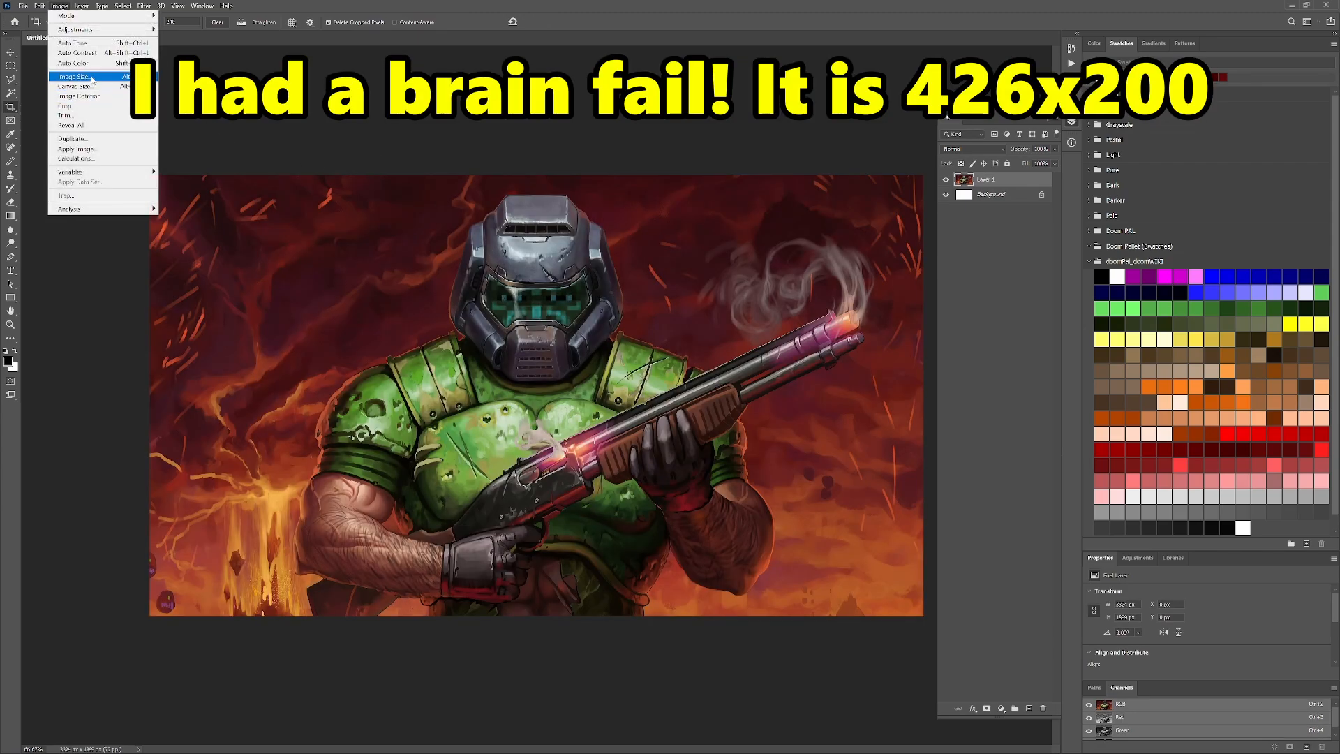
pyautogui.click(73, 86)
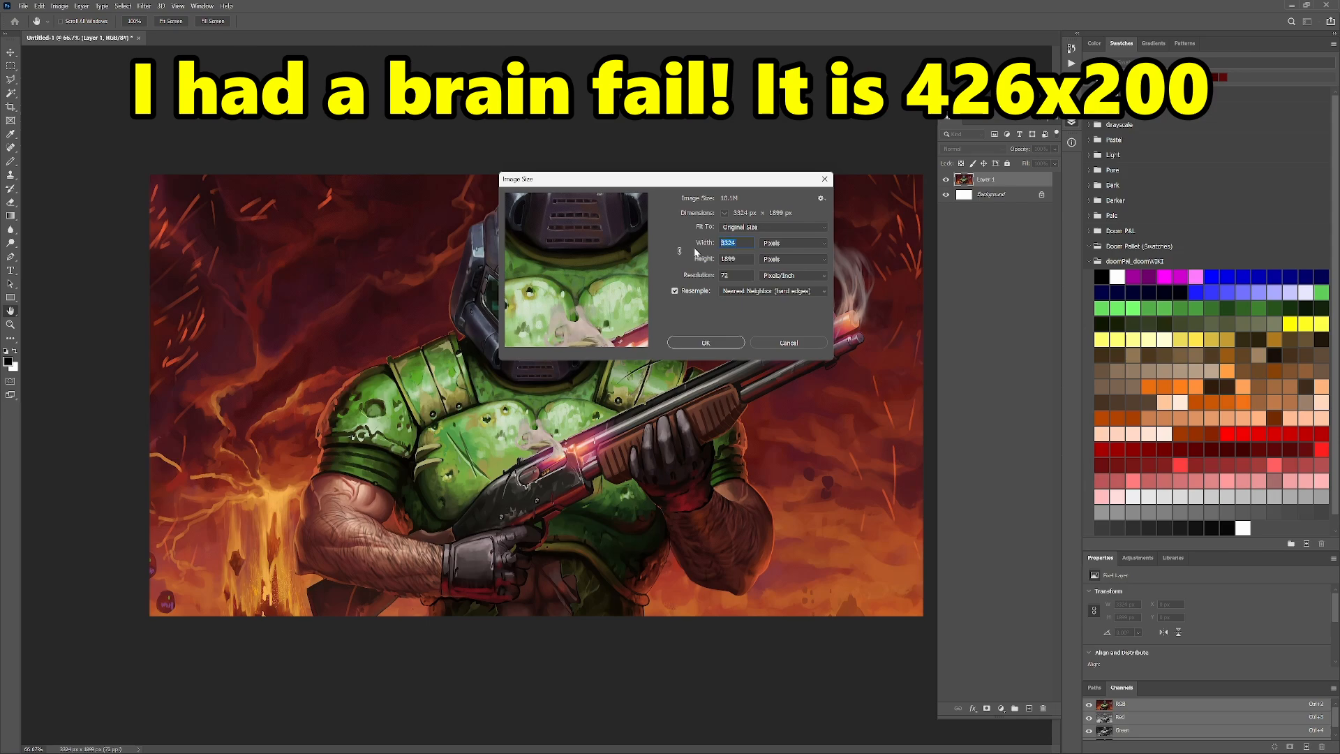
pyautogui.write('420')
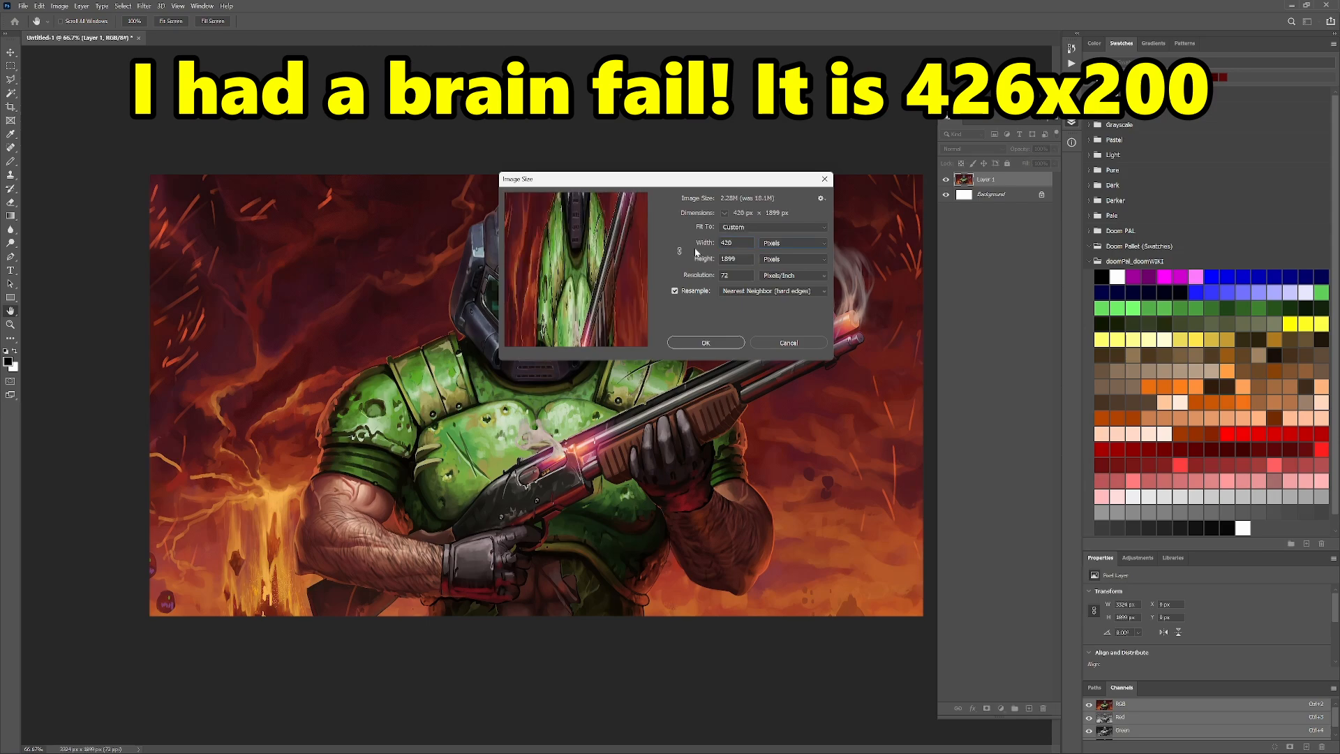
pyautogui.press('Tab')
pyautogui.write('200')
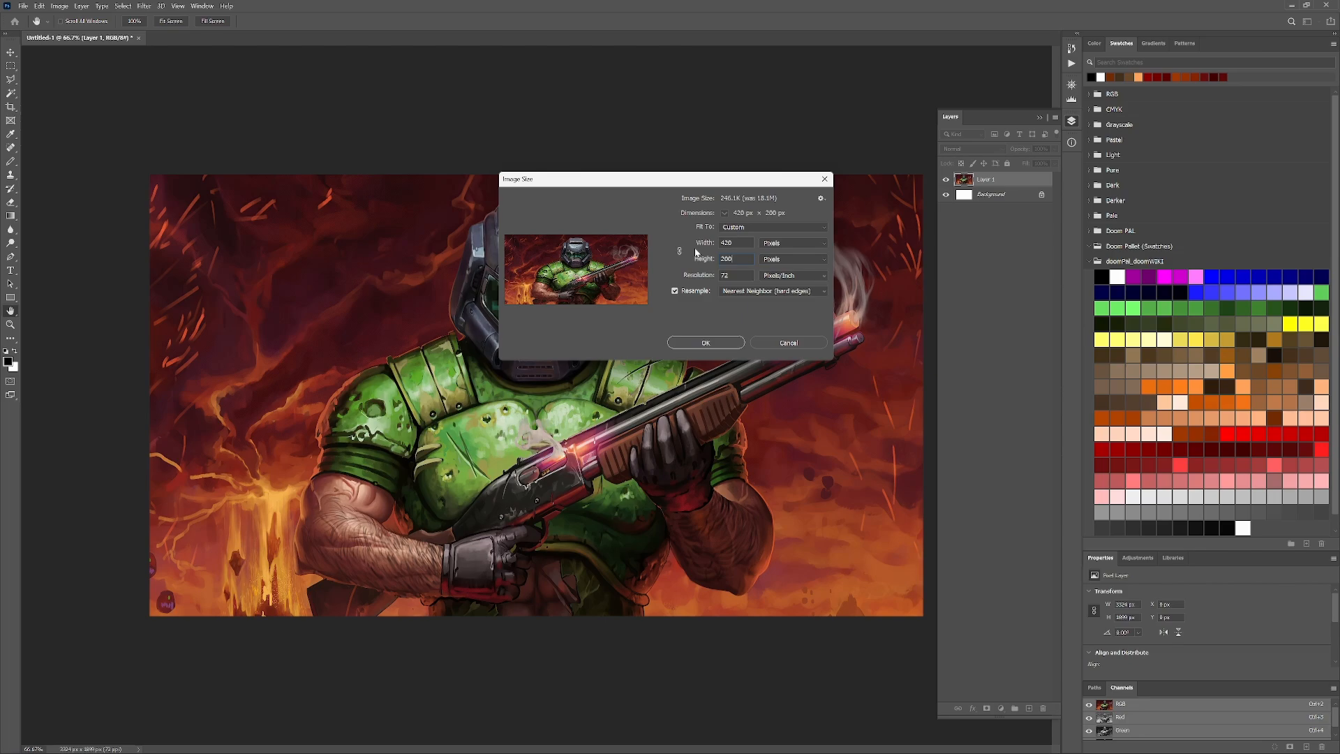
pyautogui.click(705, 343)
pyautogui.press('c')
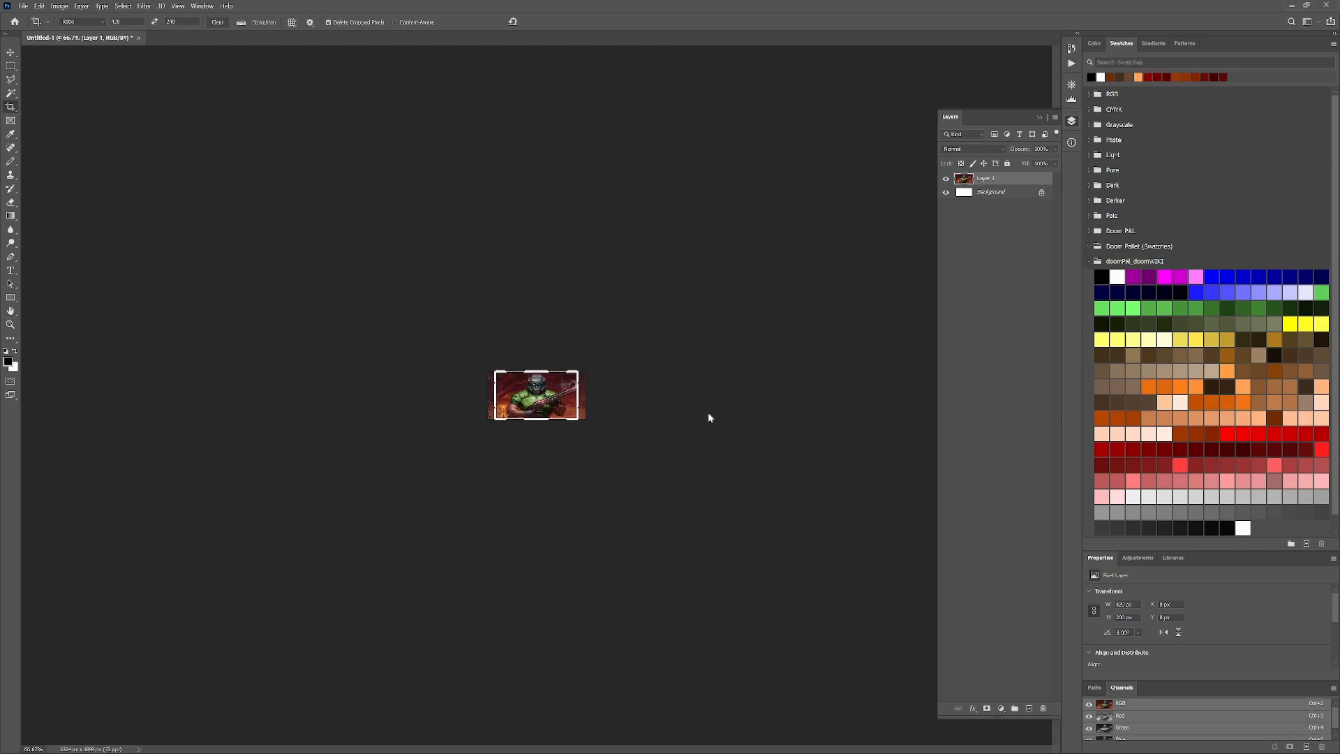
pyautogui.click(11, 52)
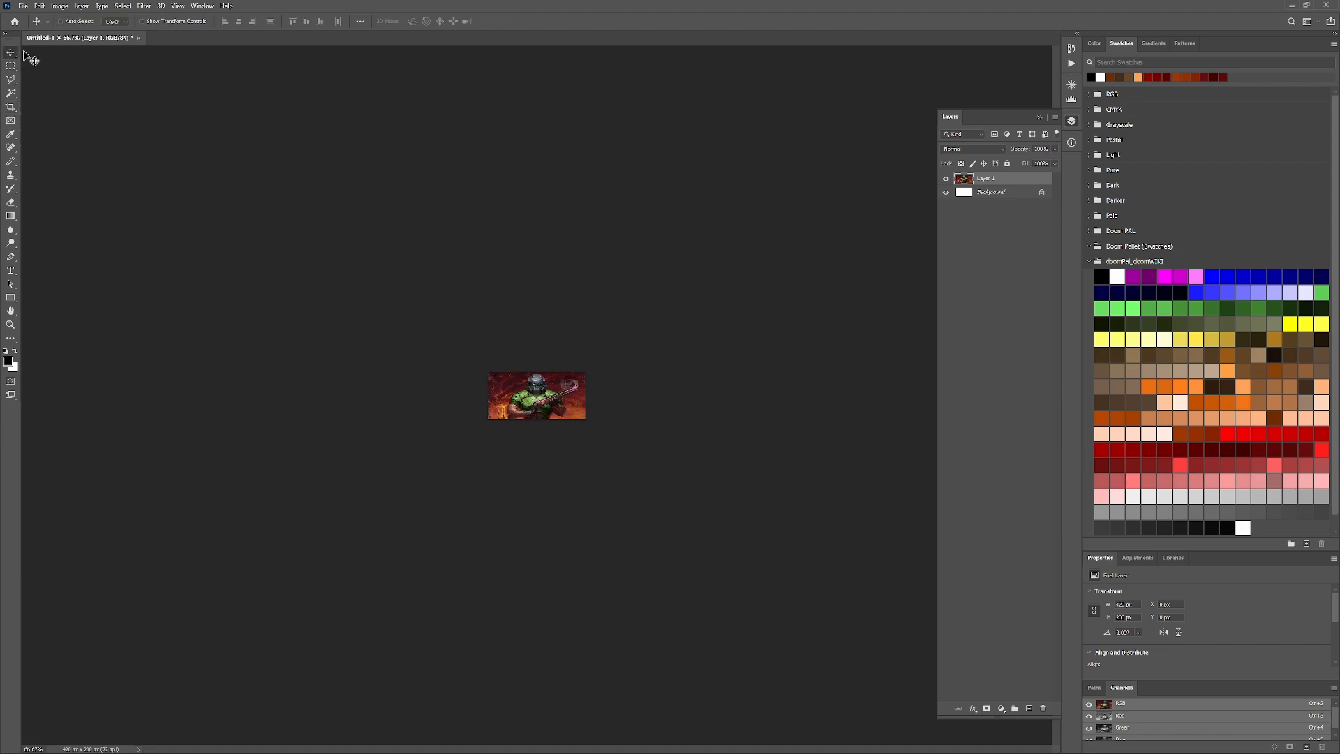
pyautogui.hotkey('ctrl', '+')
pyautogui.hotkey('ctrl', '+')
pyautogui.hotkey('ctrl', '+')
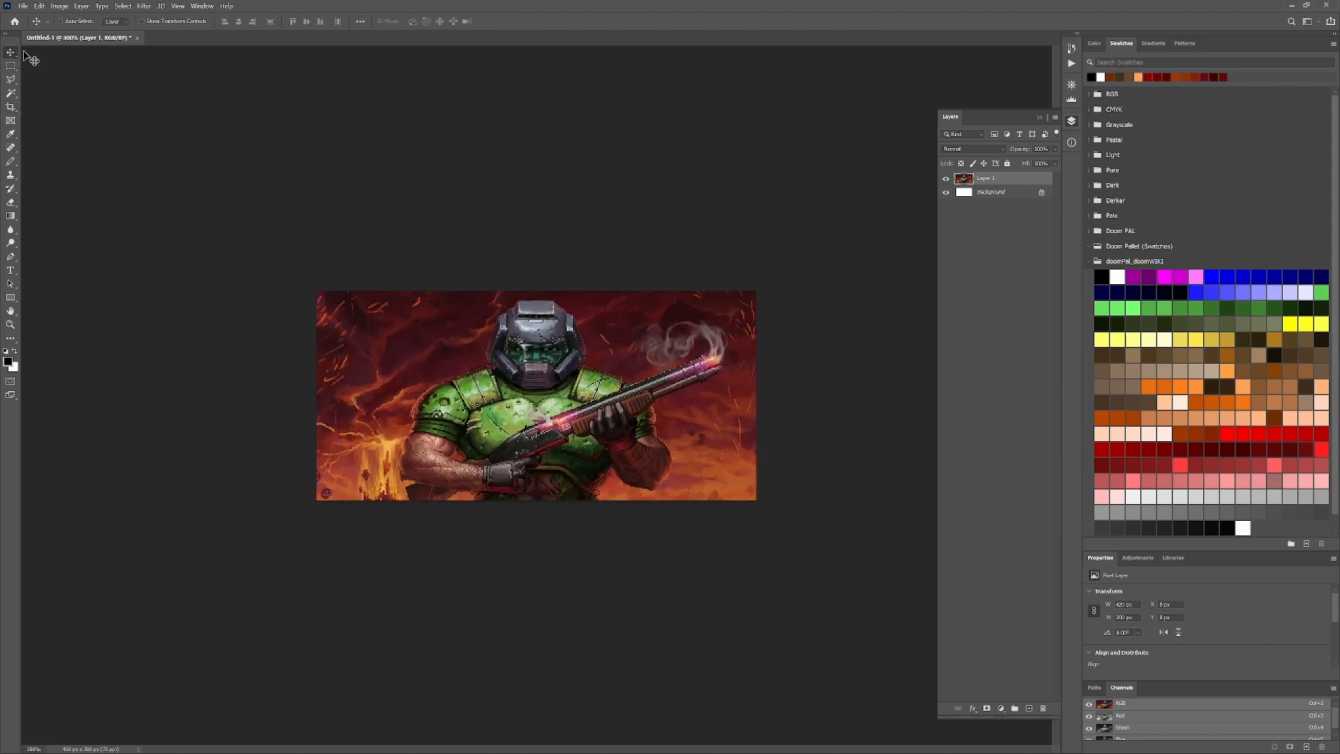
# - Start saving the image under a new name and browse to Projects\Doom Projects\DT_Tut_01\src\convert\graphics
pyautogui.click(23, 5)
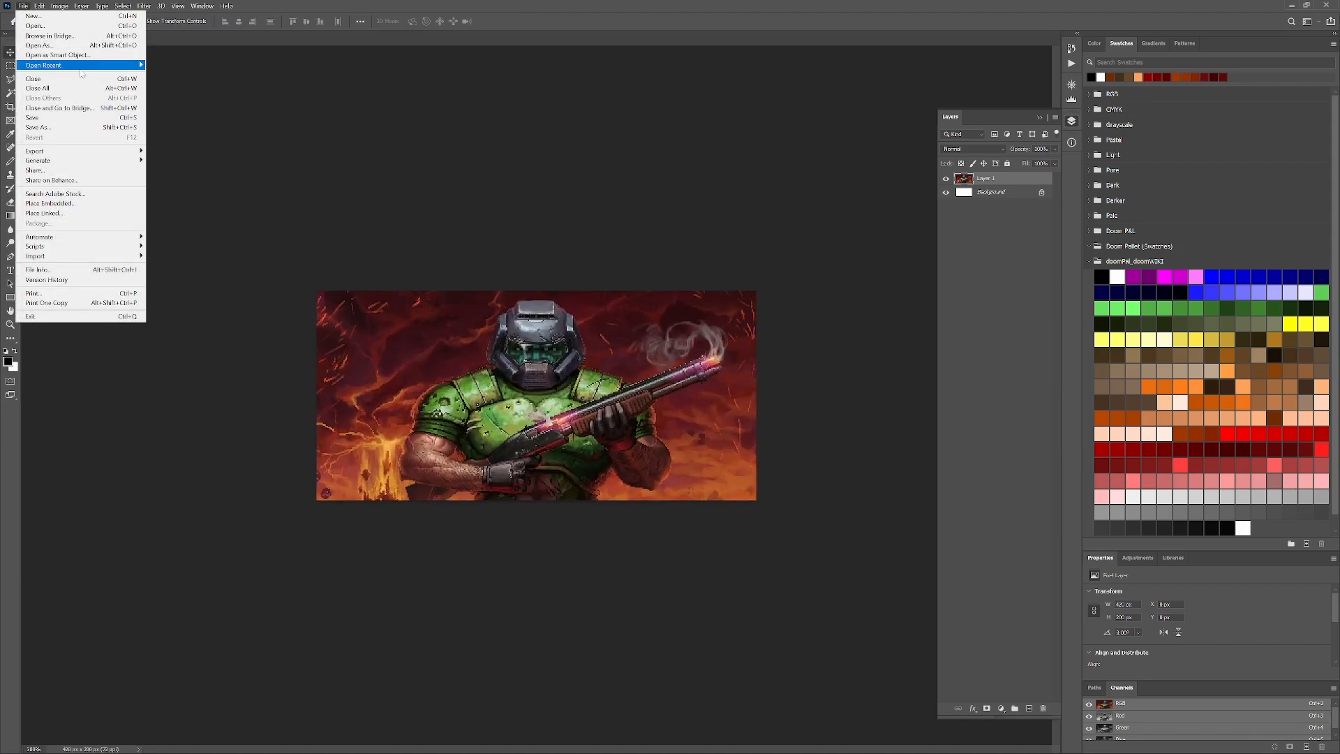
pyautogui.click(44, 110)
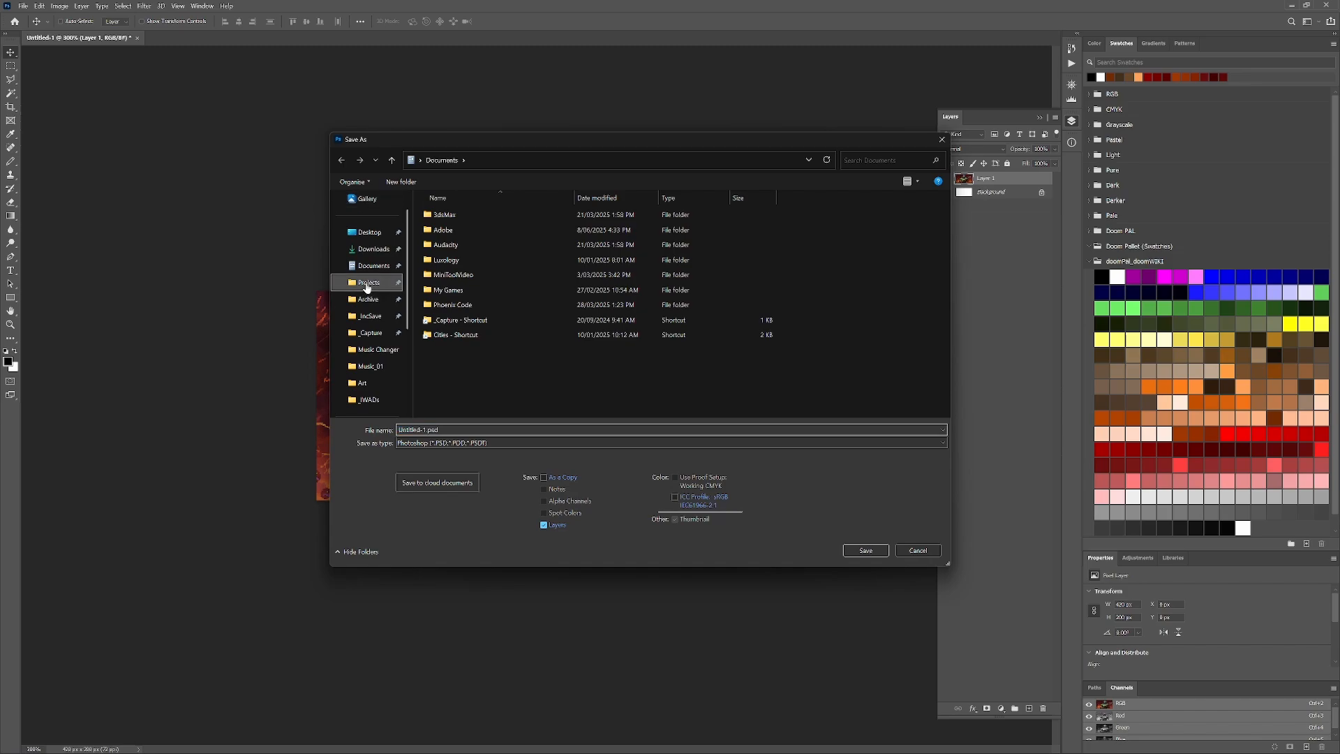
pyautogui.click(369, 282)
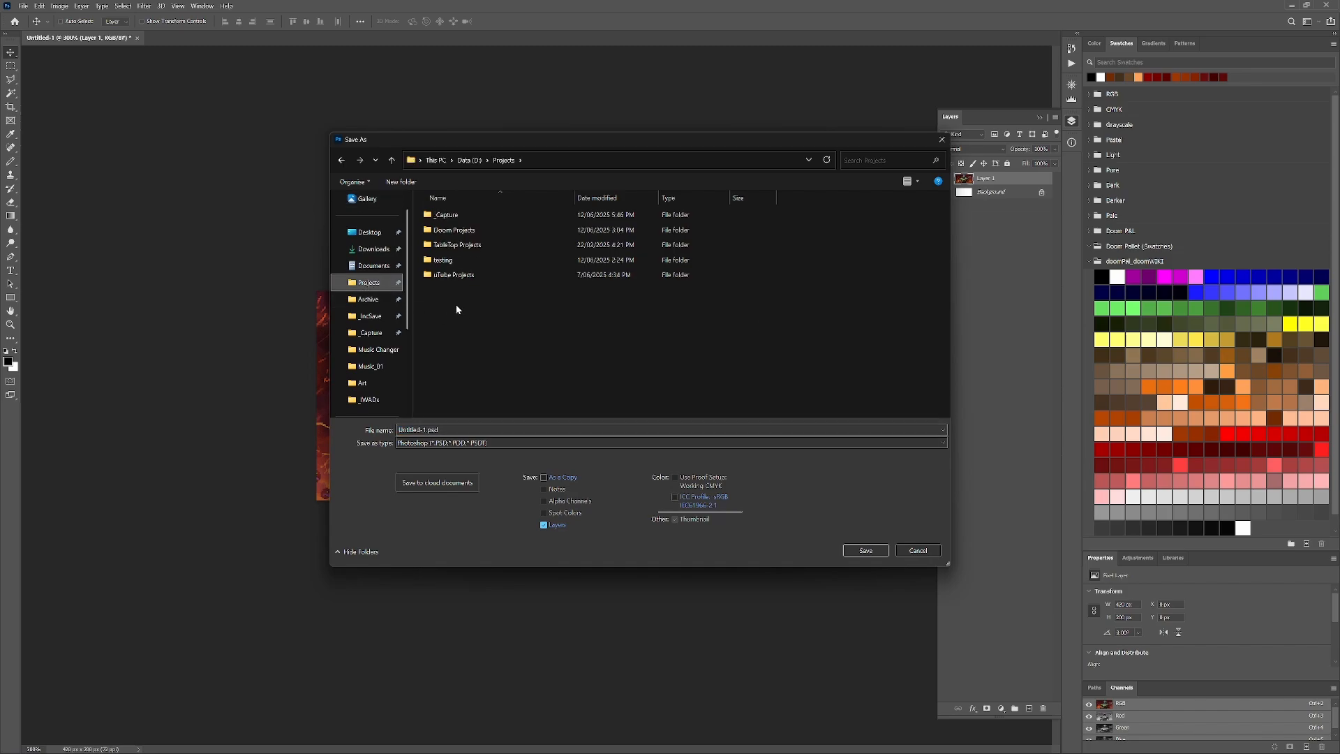
pyautogui.doubleClick(462, 230)
pyautogui.doubleClick(463, 237)
pyautogui.doubleClick(472, 246)
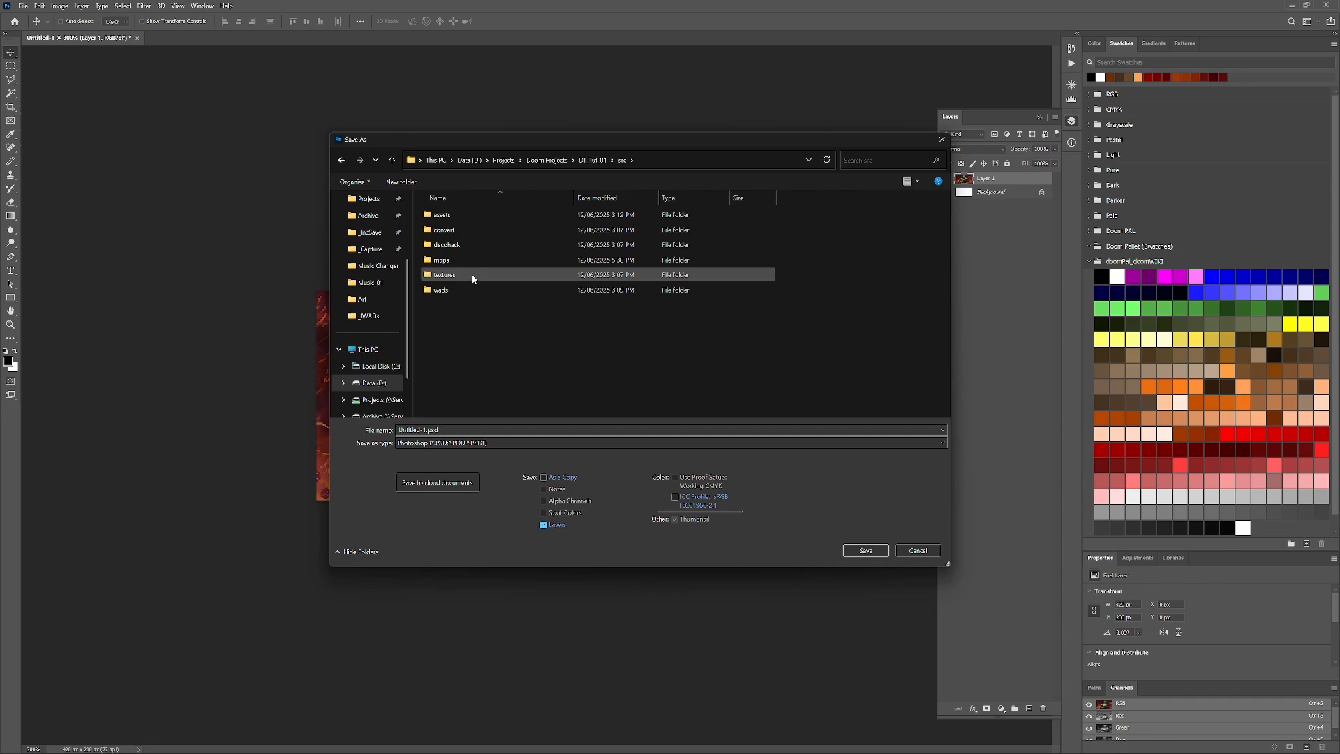
pyautogui.doubleClick(429, 233)
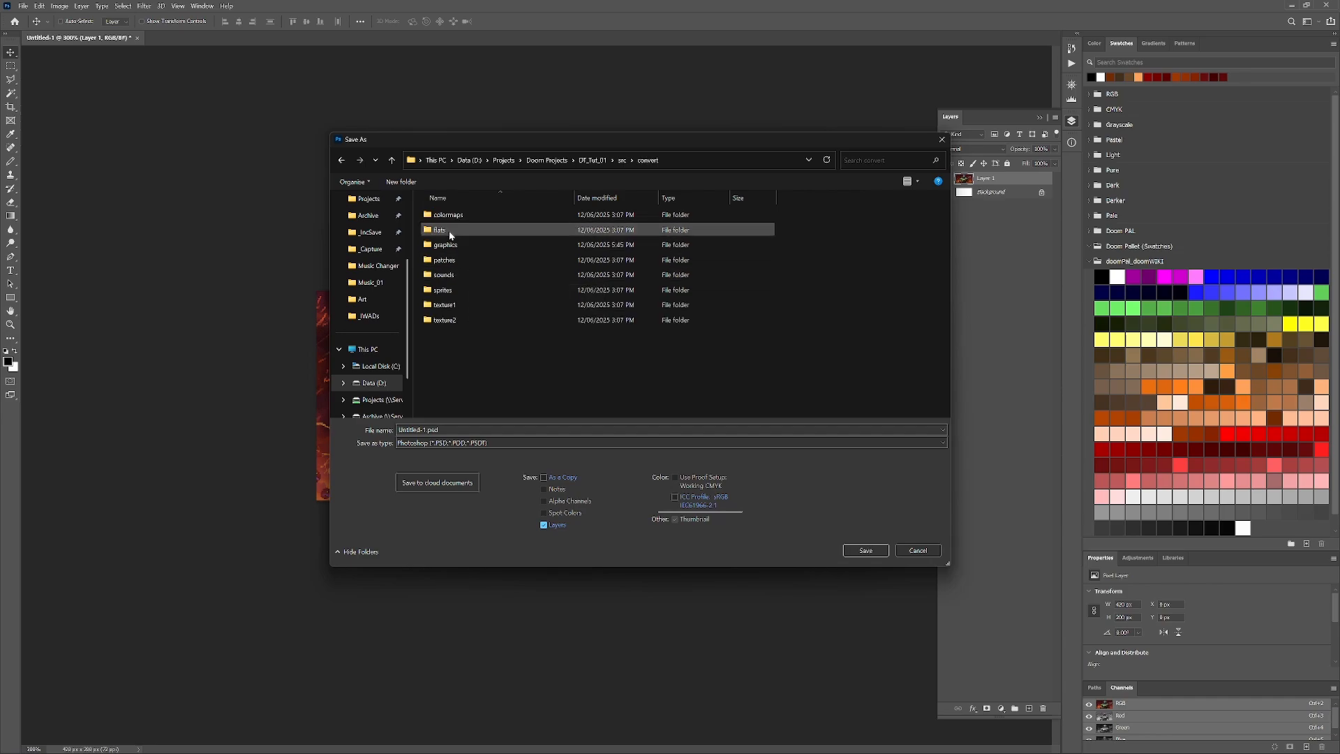
pyautogui.doubleClick(460, 245)
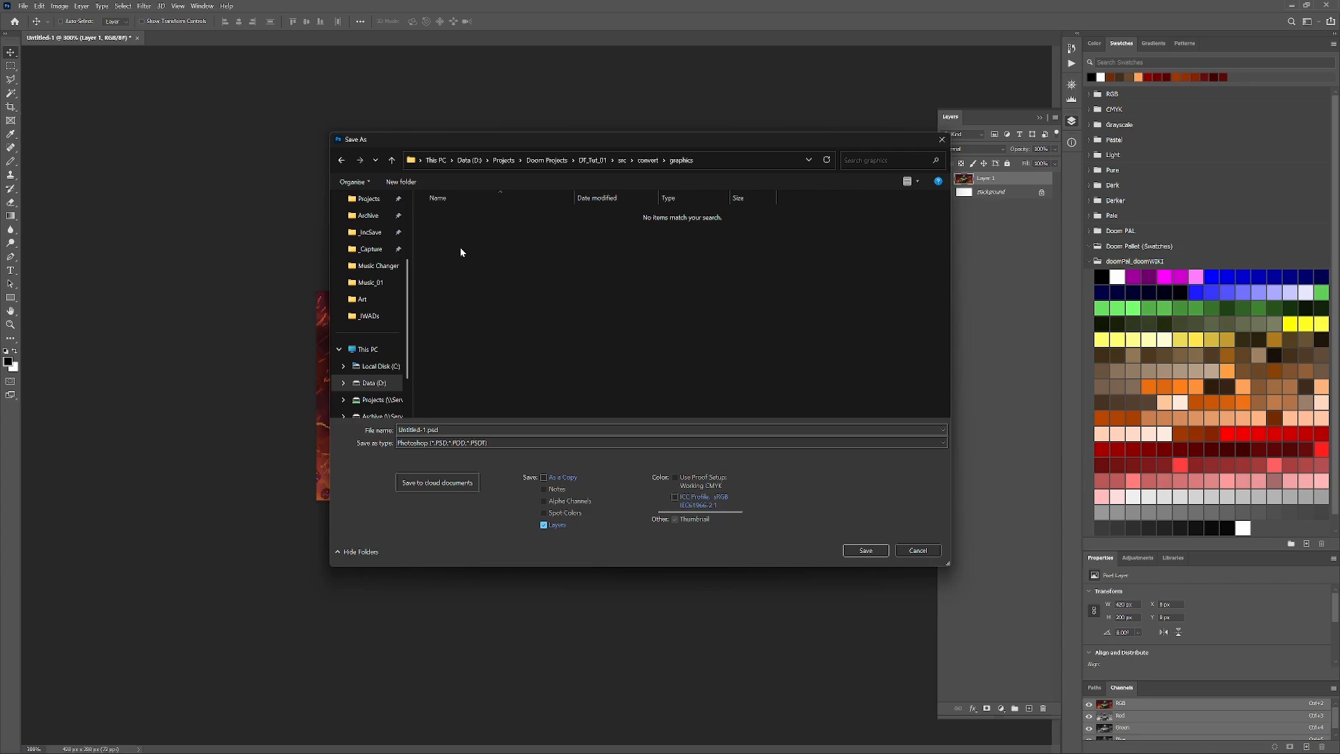
# - Create a folder named Screens inside the graphics folder and open it as the save location
pyautogui.click(401, 182)
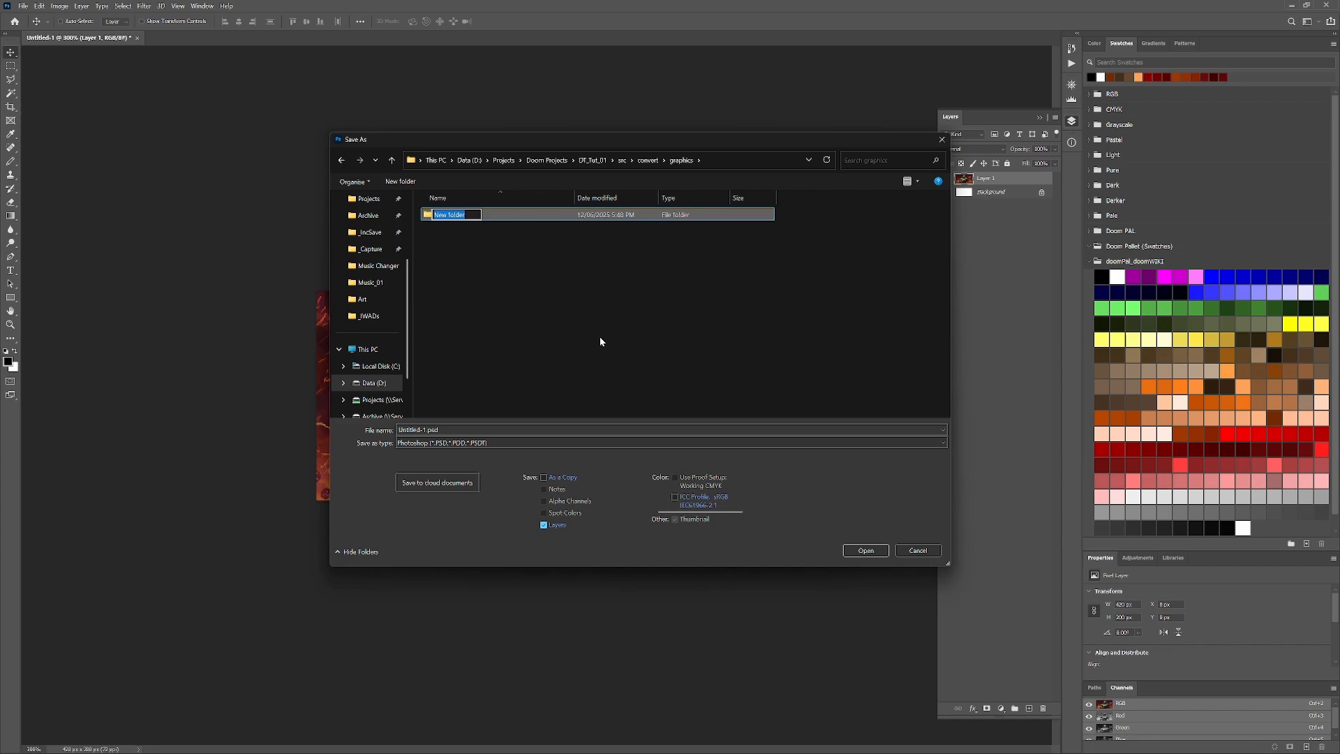
pyautogui.write('Screens')
pyautogui.press('Return')
pyautogui.press('Return')
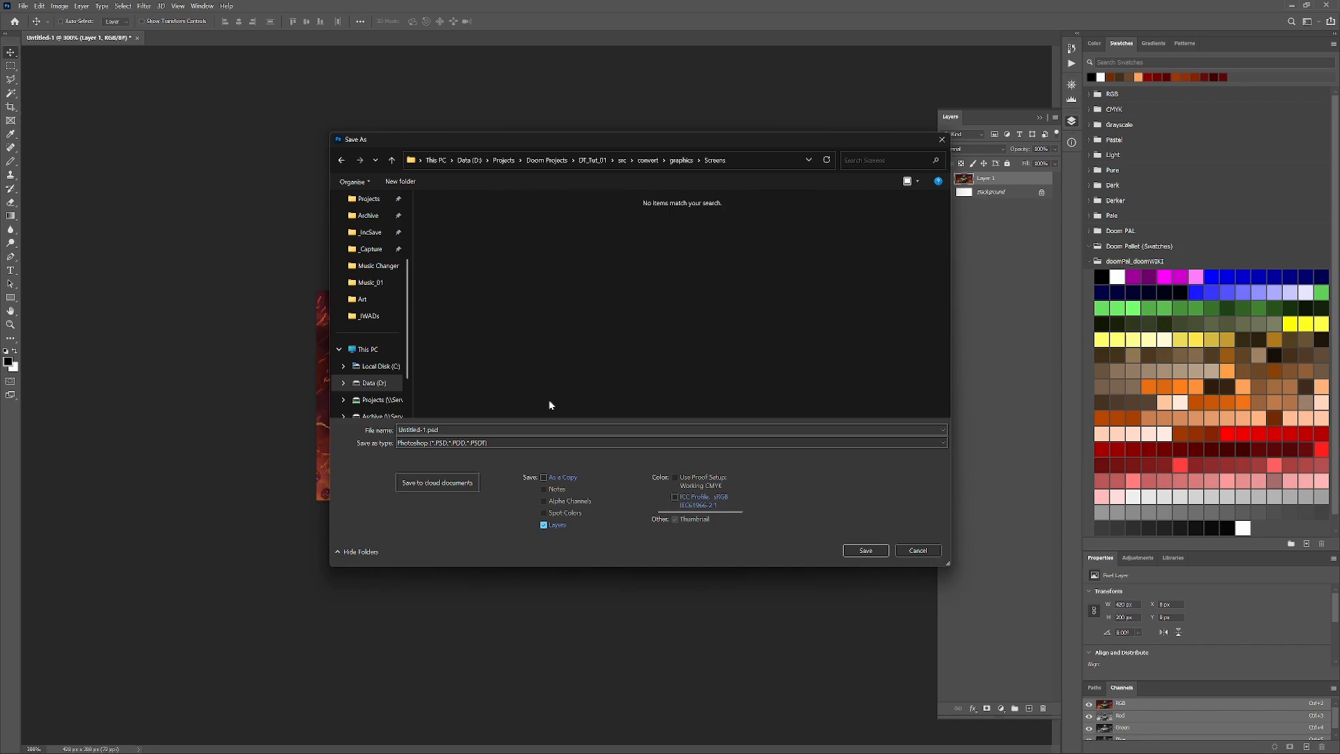
# - Save the image in the Screens folder as a PNG named titlepic with the large file size option
pyautogui.click(549, 442)
pyautogui.click(479, 598)
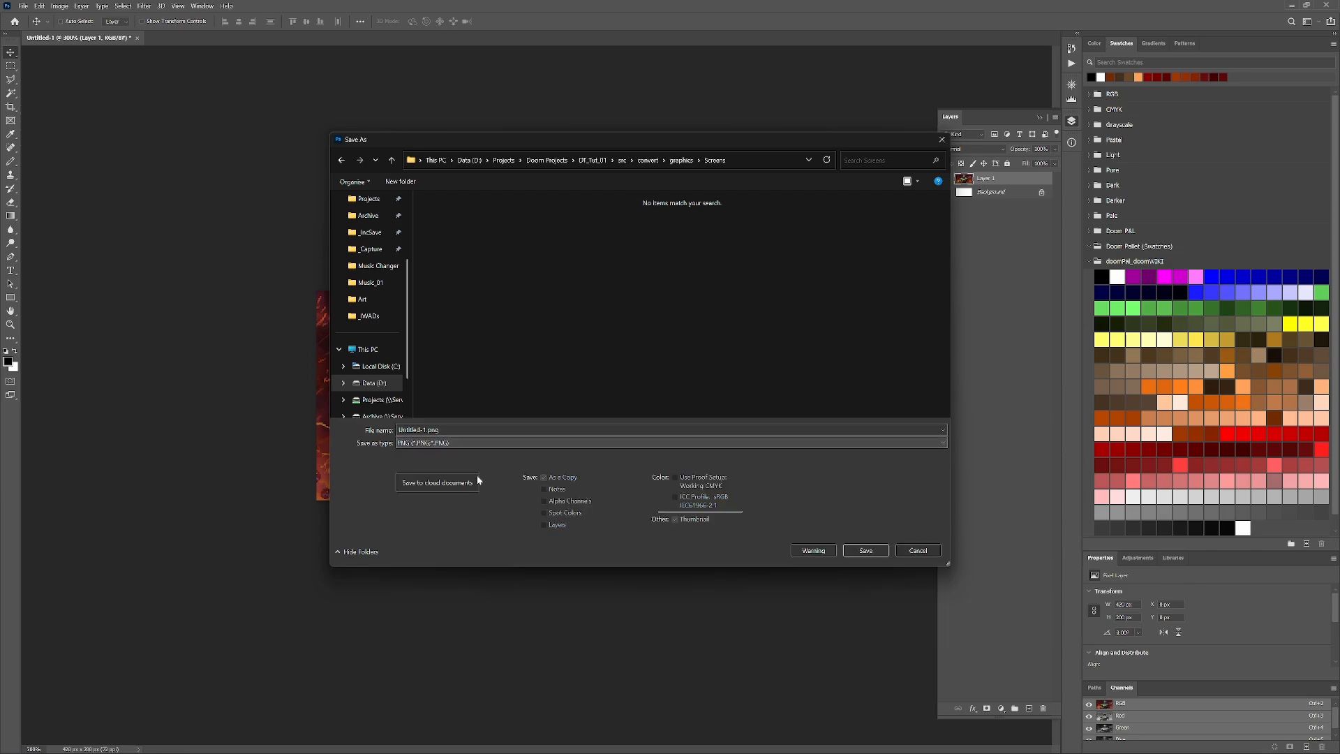
pyautogui.click(471, 430)
pyautogui.write('titl')
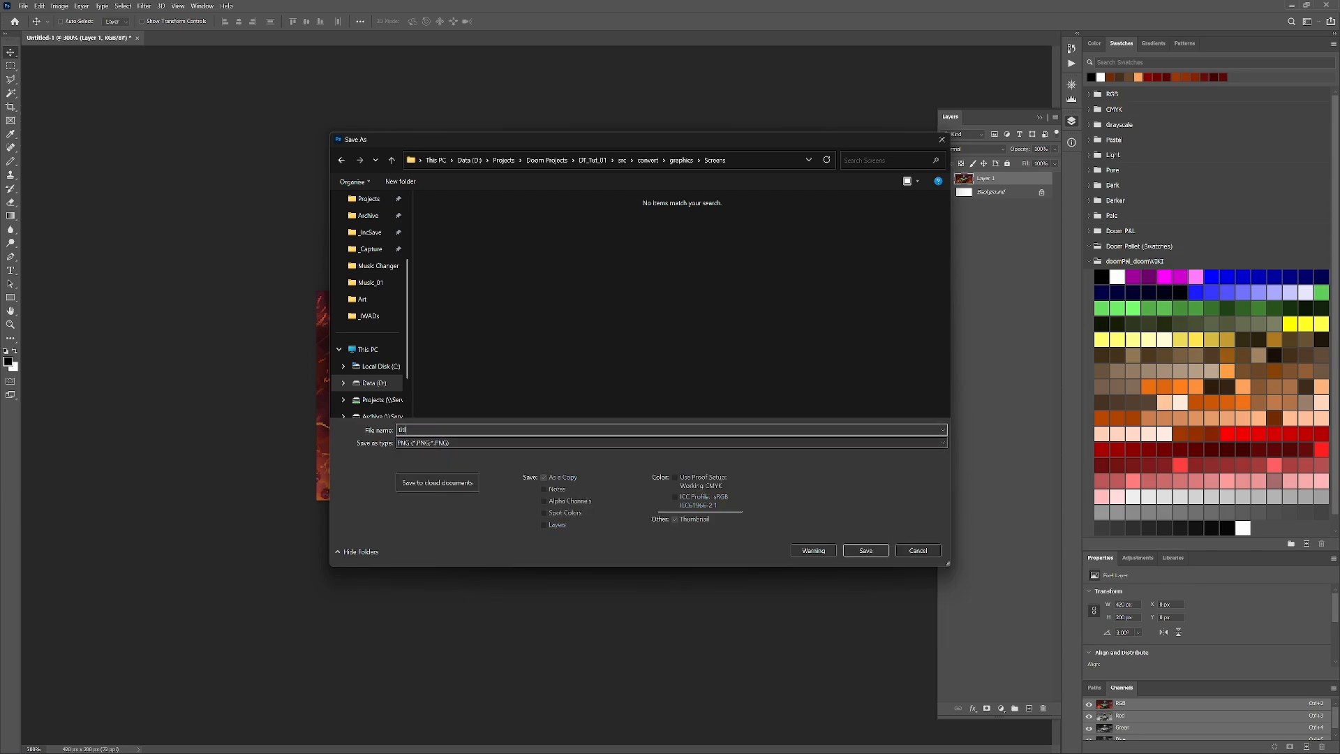
pyautogui.write('epix')
pyautogui.click(873, 551)
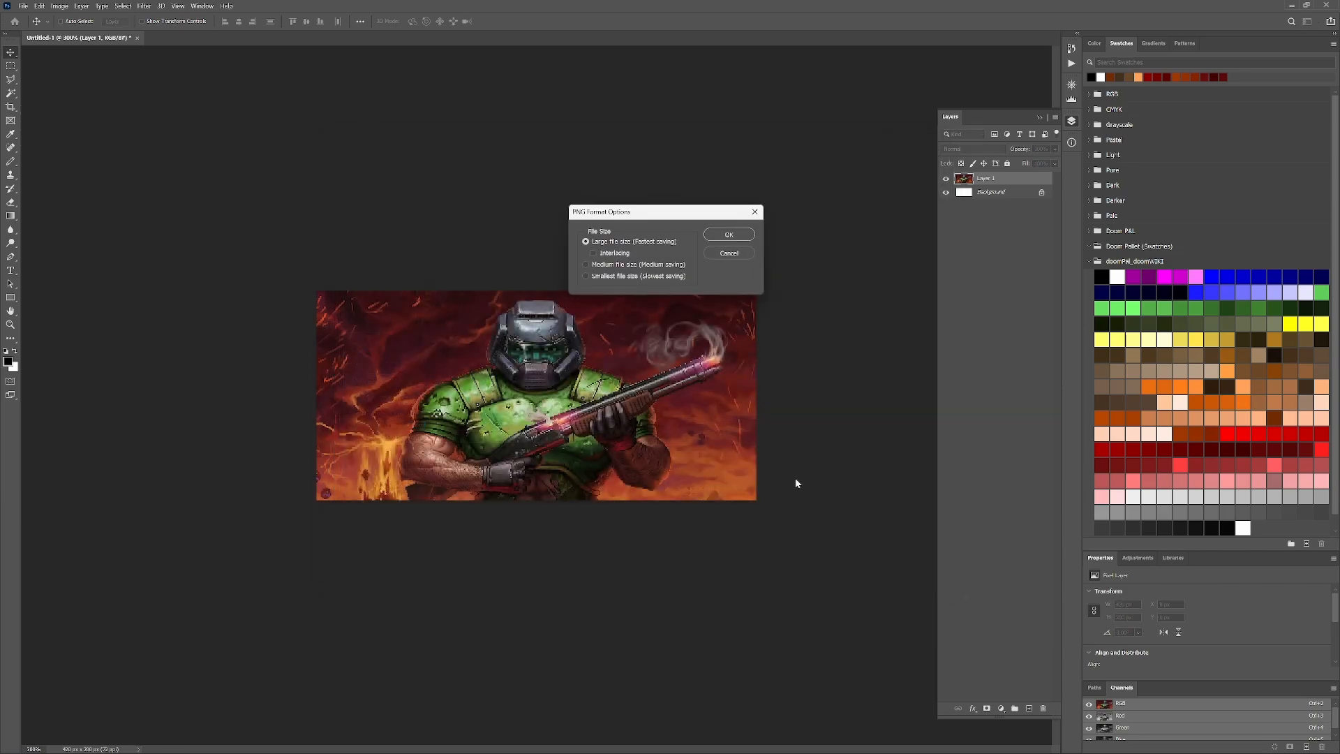
pyautogui.click(731, 238)
# - Switch to the browser, search images for "doom exit" and look through the results for a suitable picture
pyautogui.hotkey('alt', 'Tab')
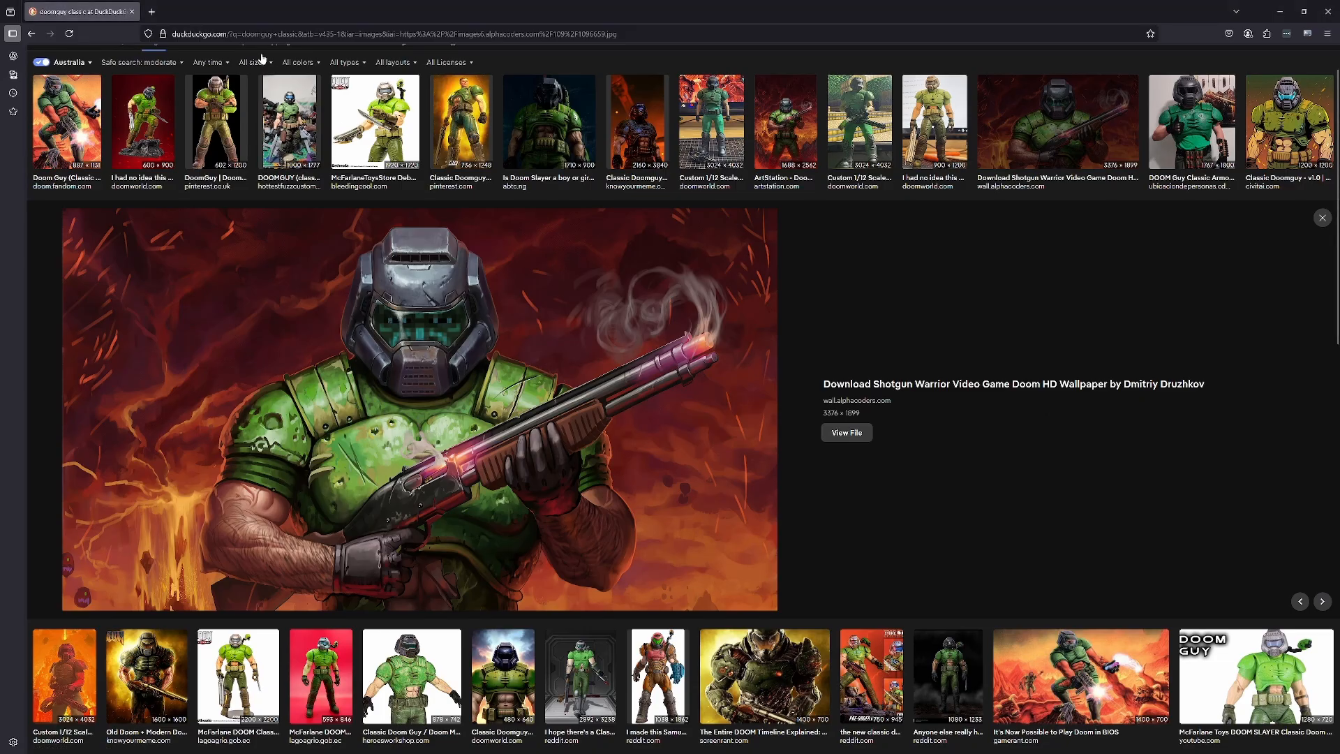
pyautogui.scroll(1, 251, 90)
pyautogui.click(210, 64)
pyautogui.hotkey('ctrl', 'a')
pyautogui.write('doom e')
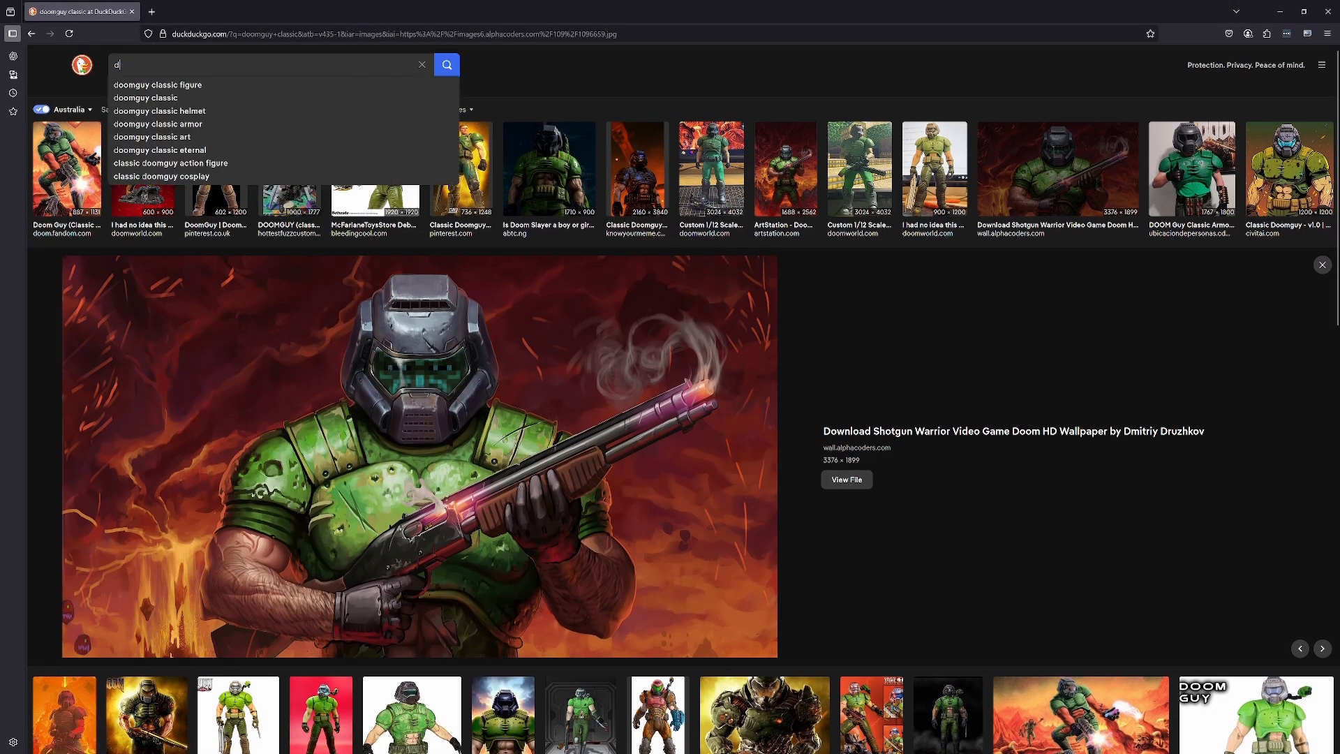
pyautogui.write('xit')
pyautogui.press('Return')
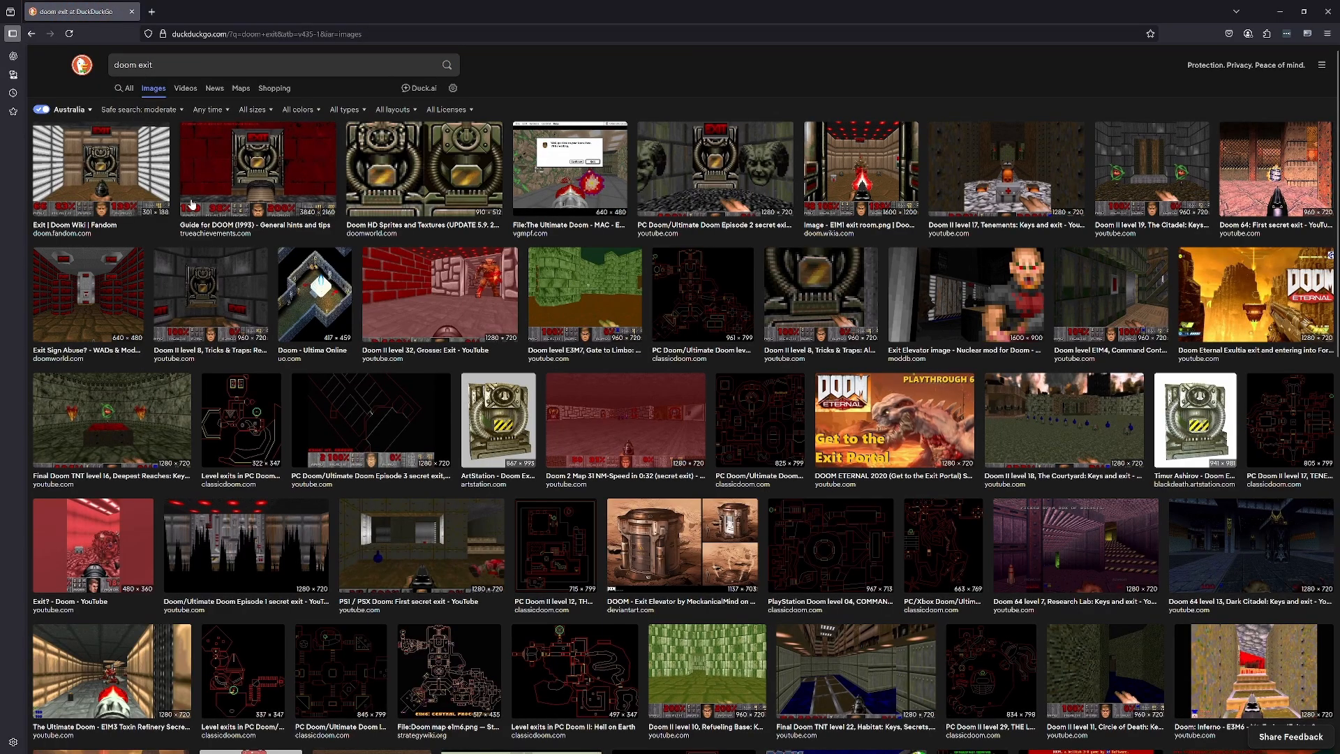
pyautogui.scroll(-5, 393, 271)
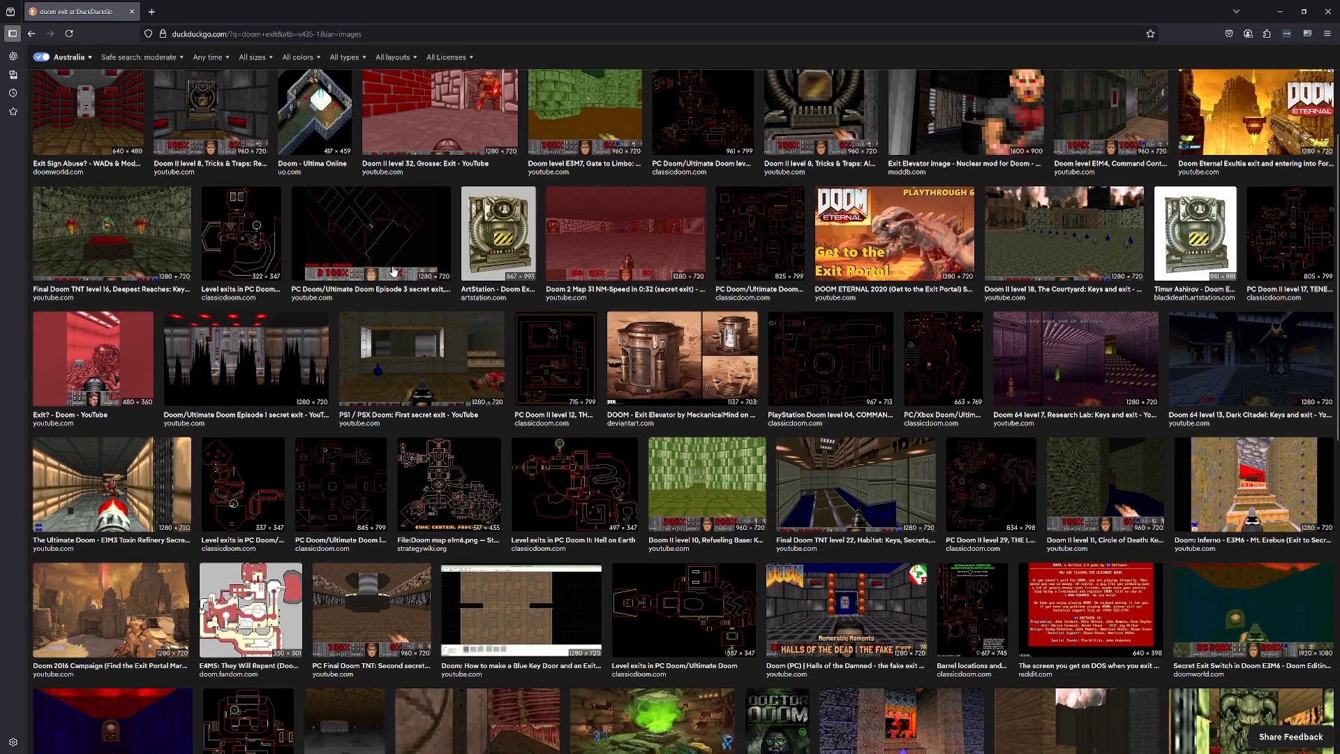
pyautogui.scroll(-7, 393, 272)
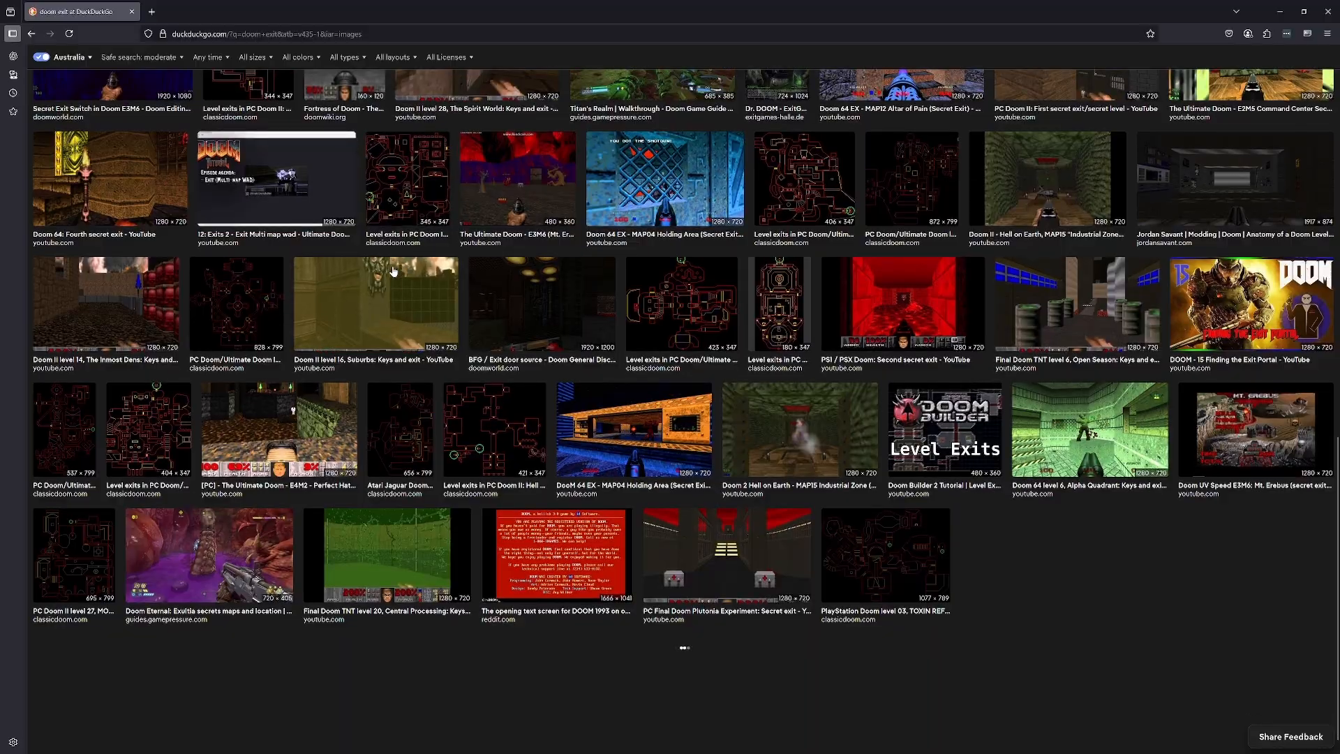
pyautogui.scroll(5, 394, 270)
pyautogui.scroll(-5, 395, 271)
pyautogui.scroll(12, 394, 271)
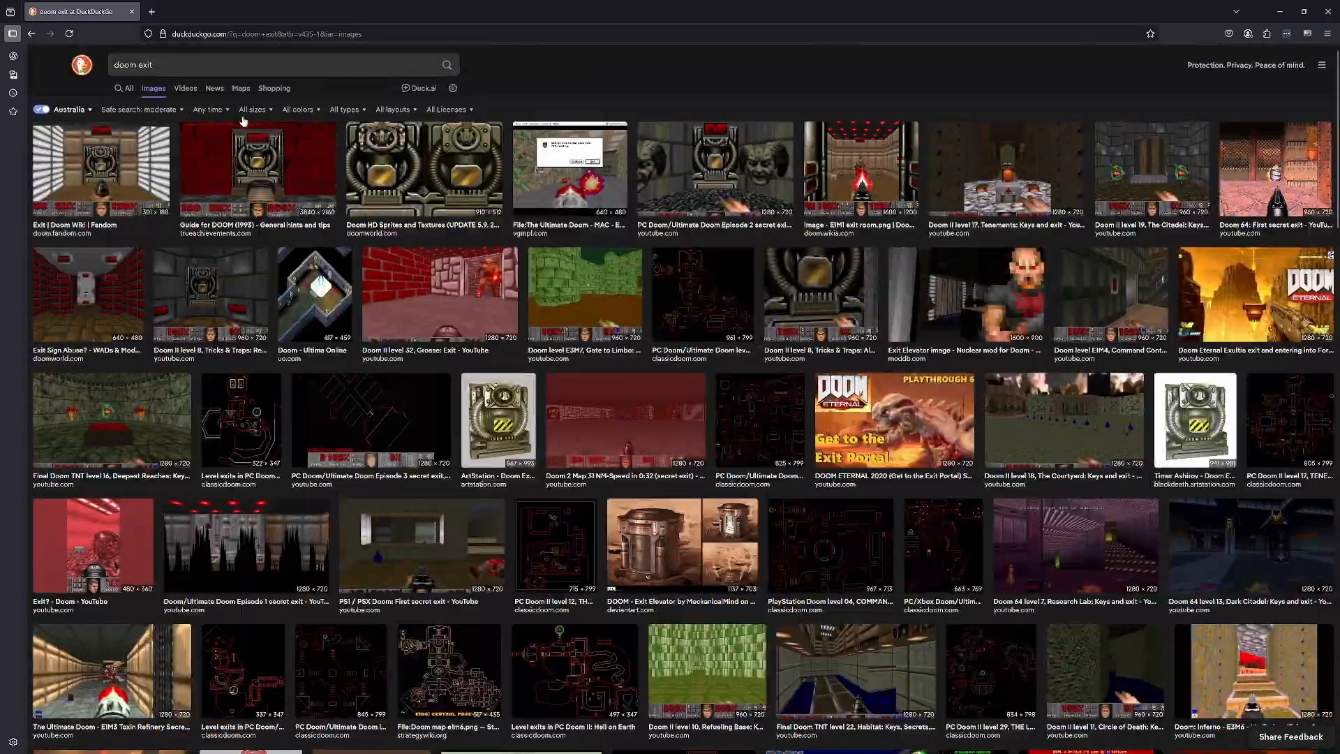
# - Search images for "doom kill" and copy the Glory Kill picture from Doom Wiki
pyautogui.doubleClick(145, 65)
pyautogui.write('kill')
pyautogui.press('Return')
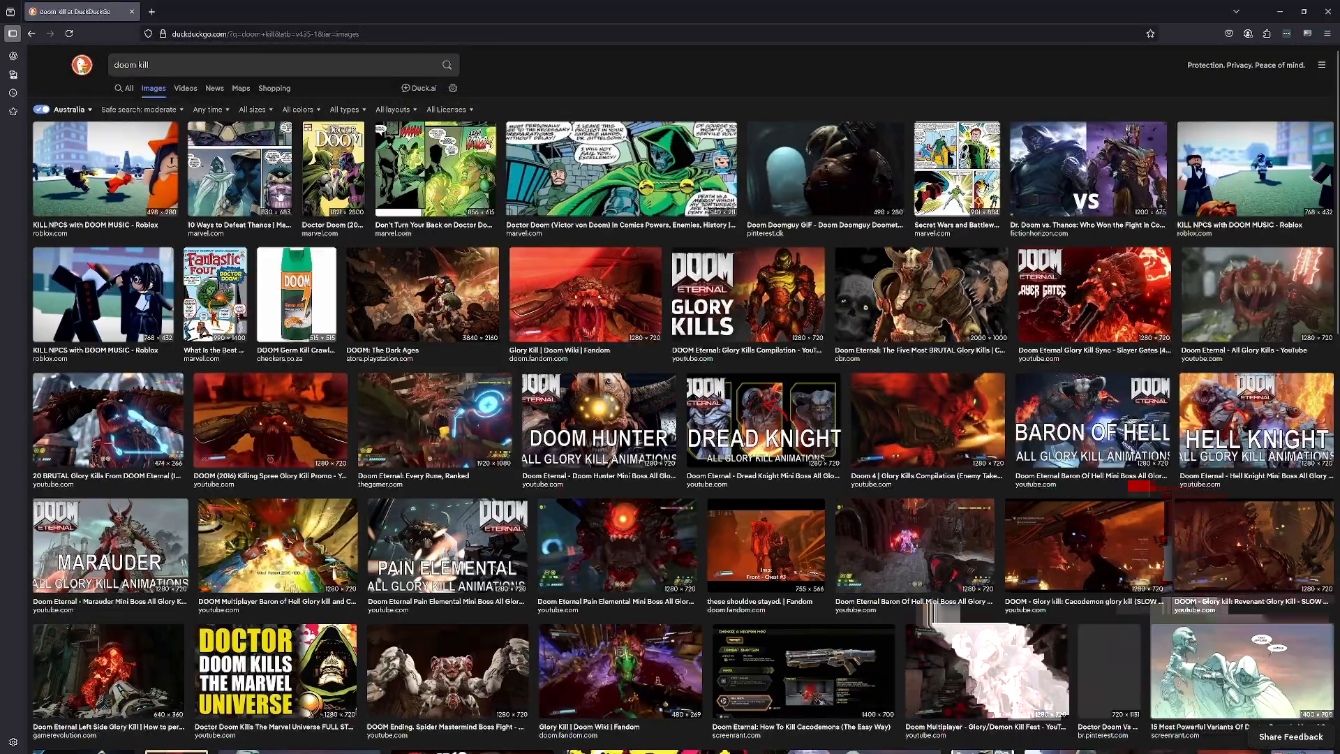
pyautogui.scroll(-8, 440, 275)
pyautogui.scroll(-6, 440, 274)
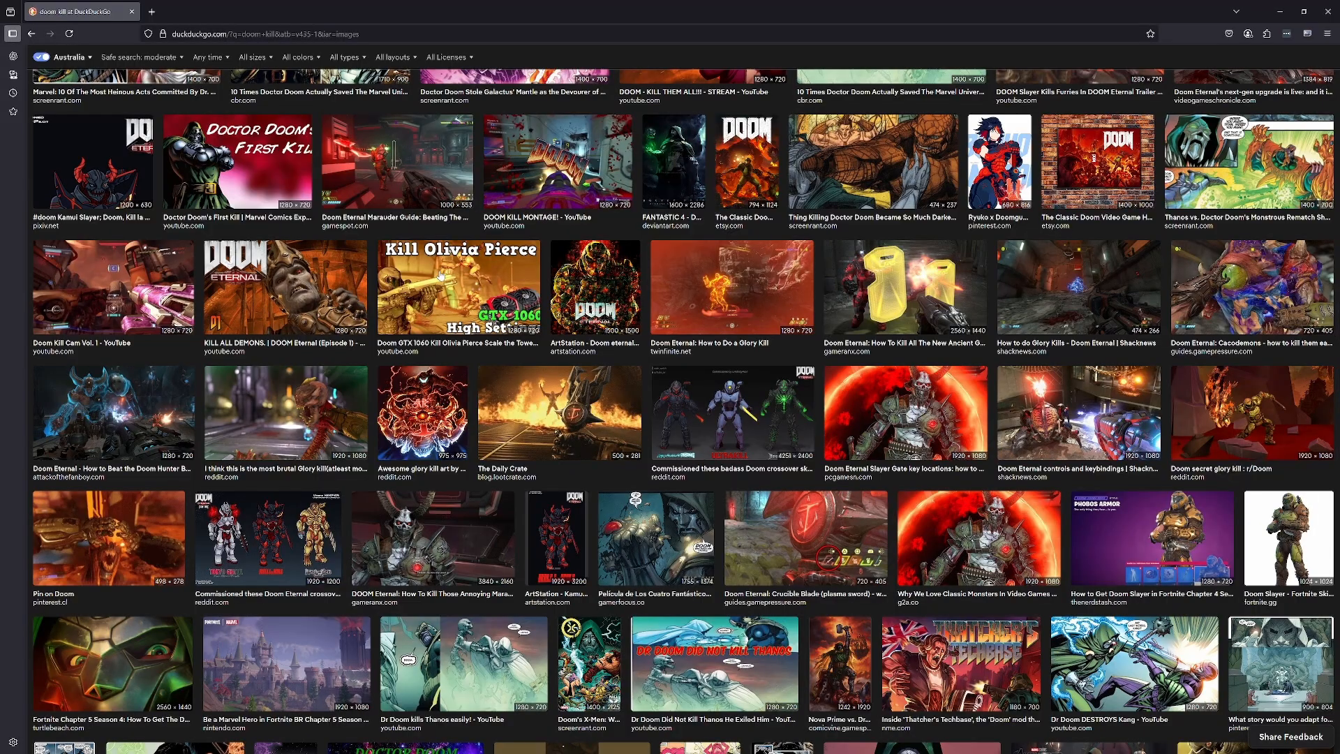
pyautogui.scroll(7, 441, 275)
pyautogui.scroll(-6, 439, 276)
pyautogui.click(585, 297)
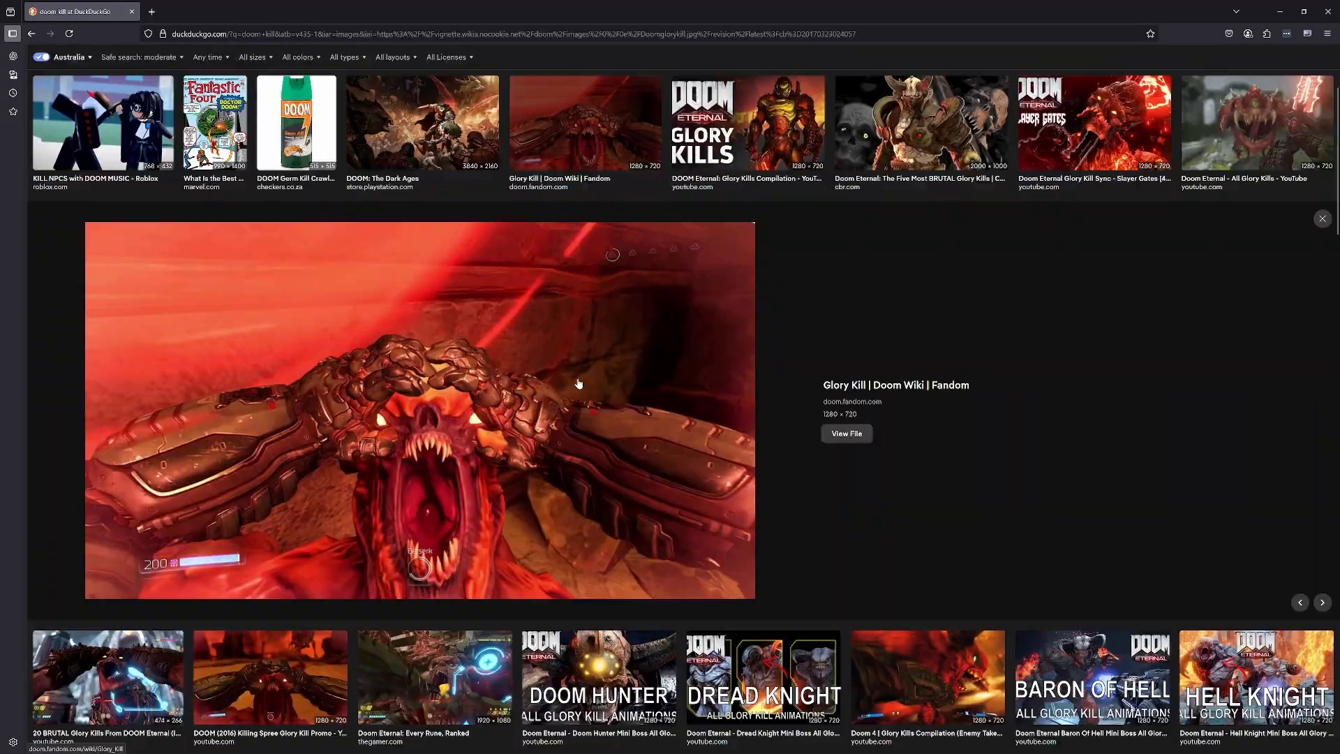
pyautogui.rightClick(489, 354)
pyautogui.click(550, 544)
# - Switch to Photoshop and paste the copied demon picture into a new document of the clipboard's size
pyautogui.hotkey('alt', 'Tab')
pyautogui.hotkey('ctrl', 'n')
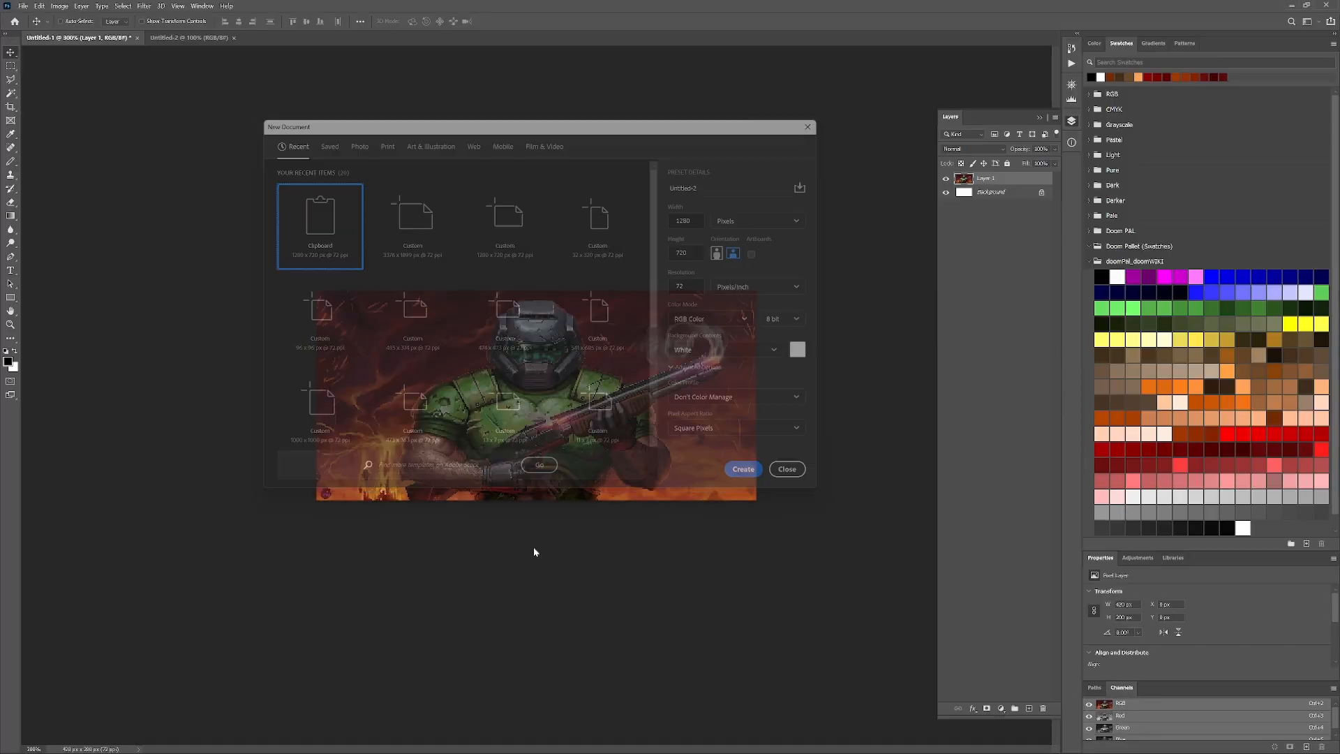
pyautogui.press('Return')
pyautogui.hotkey('ctrl', 'v')
# - Crop the picture tightly around the demon's head, to about 776 × 443 pixels
pyautogui.press('c')
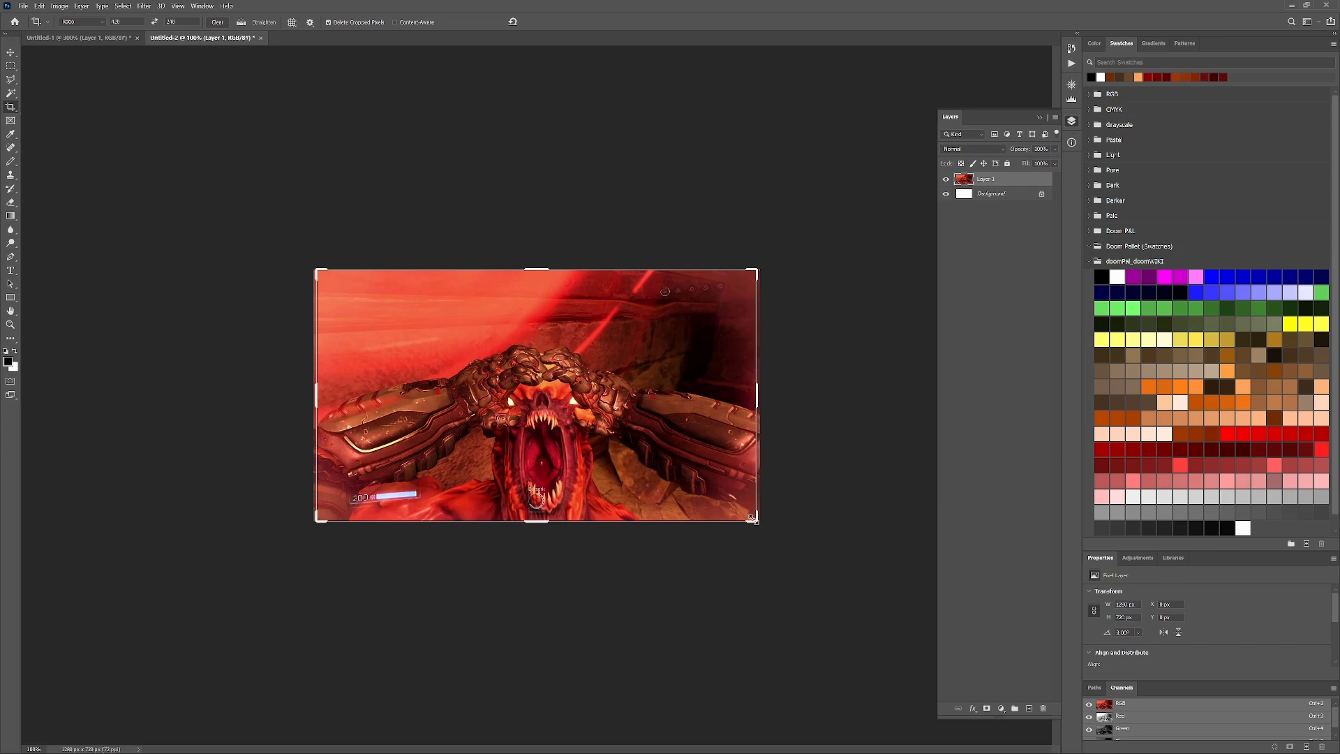
pyautogui.moveTo(759, 520); pyautogui.dragTo(714, 509)
pyautogui.moveTo(658, 484); pyautogui.dragTo(607, 476)
pyautogui.moveTo(716, 293); pyautogui.dragTo(672, 319)
pyautogui.moveTo(631, 364); pyautogui.dragTo(602, 361)
pyautogui.press('Return')
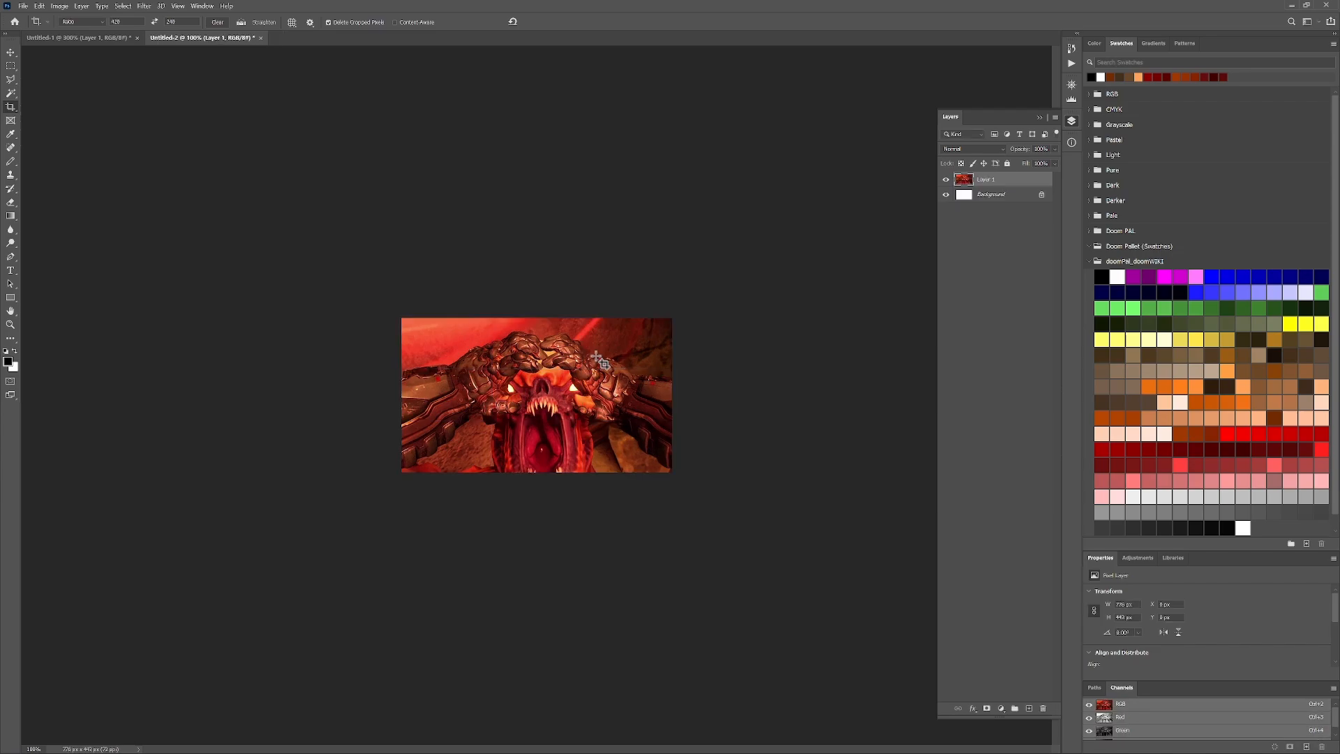
# - Resize the cropped demon image to 420 × 200 pixels
pyautogui.click(75, 76)
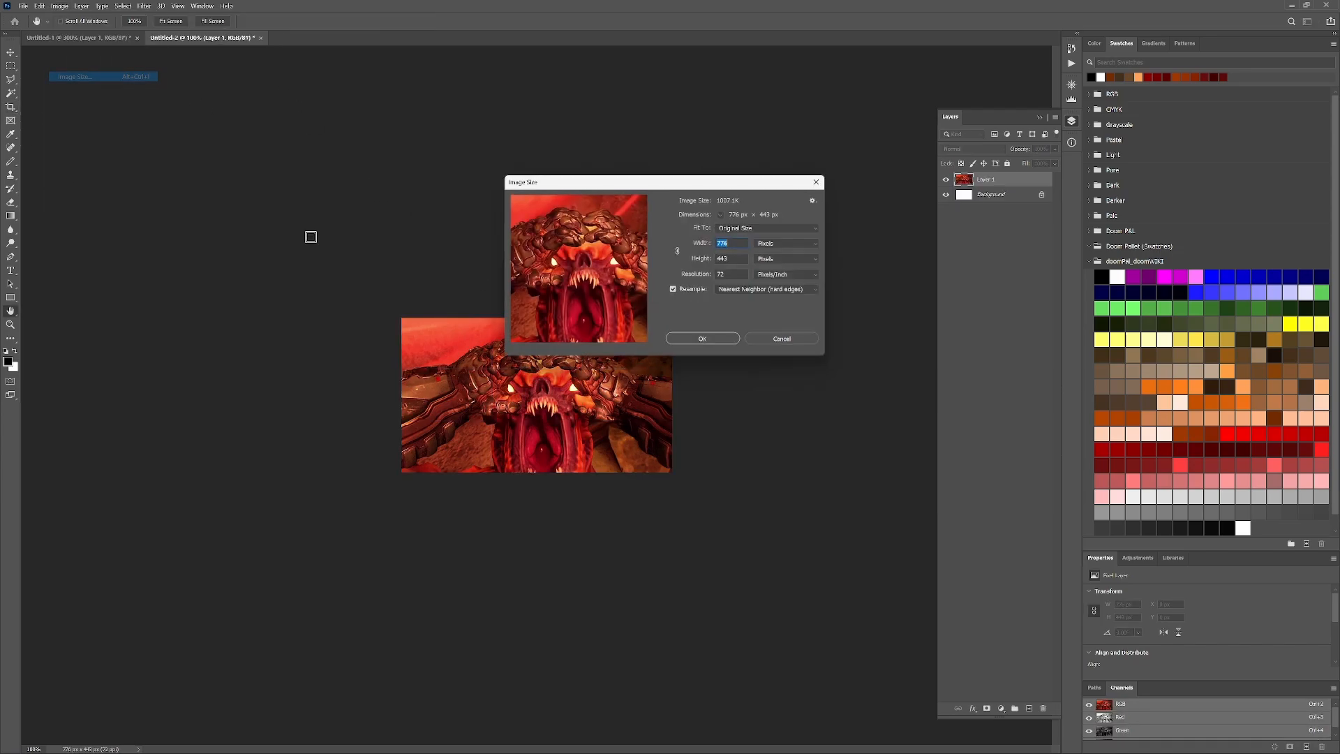
pyautogui.write('420')
pyautogui.press('Tab')
pyautogui.write('200')
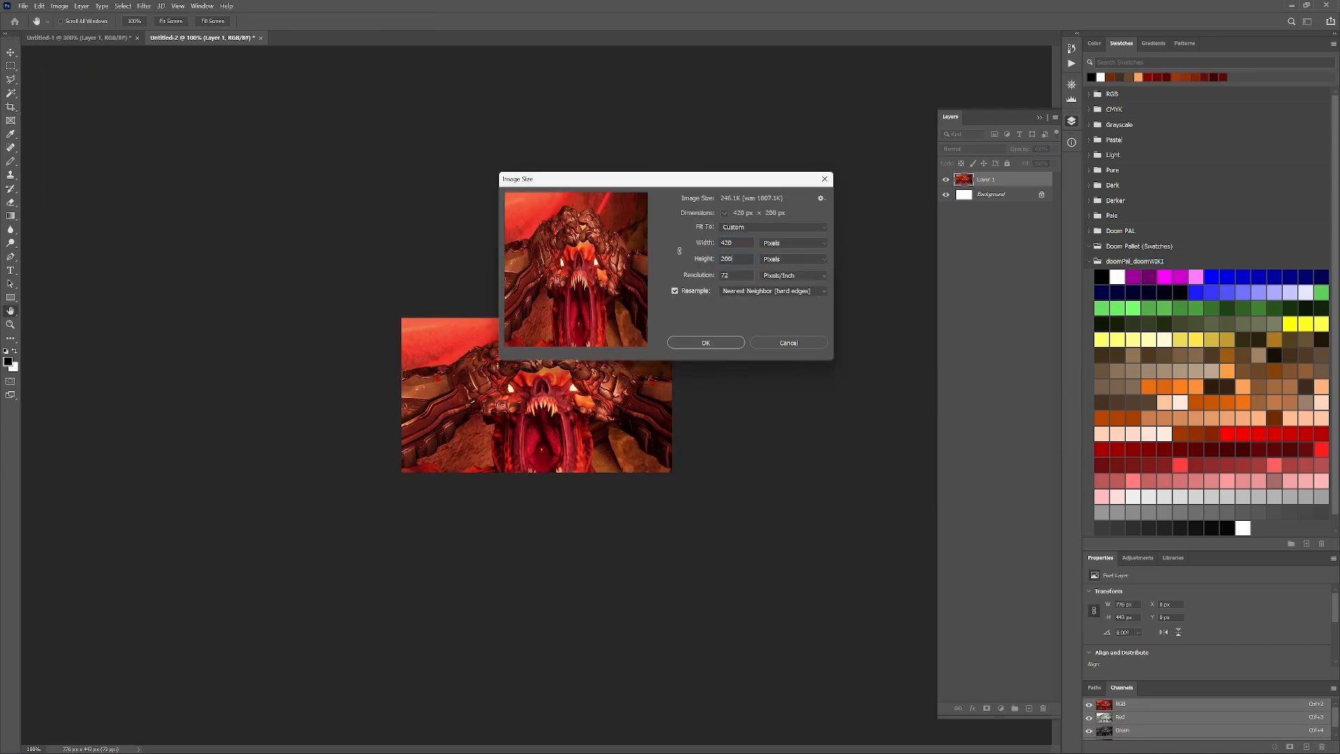
pyautogui.press('Return')
# - Save the demon image in the Screens folder as a PNG named titlepic, accepting the PNG format options
pyautogui.click(23, 6)
pyautogui.click(81, 128)
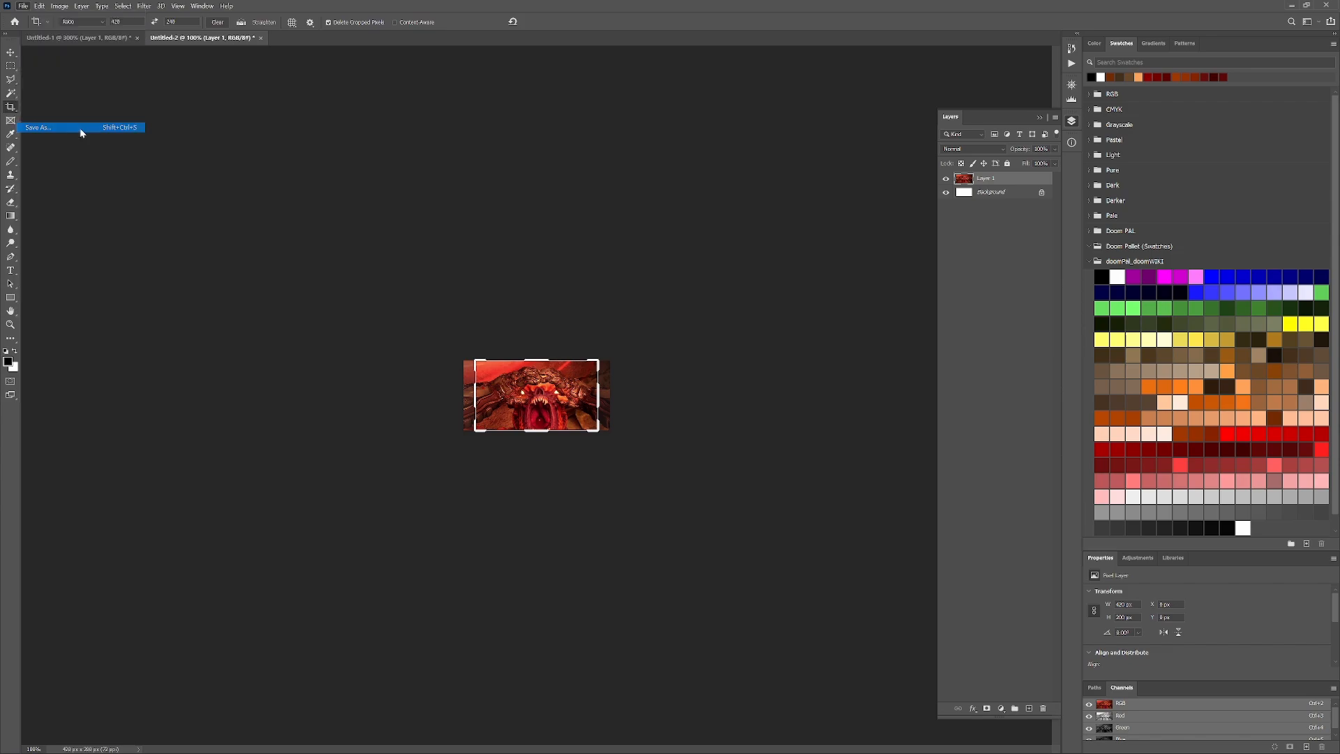
pyautogui.click(521, 442)
pyautogui.click(423, 601)
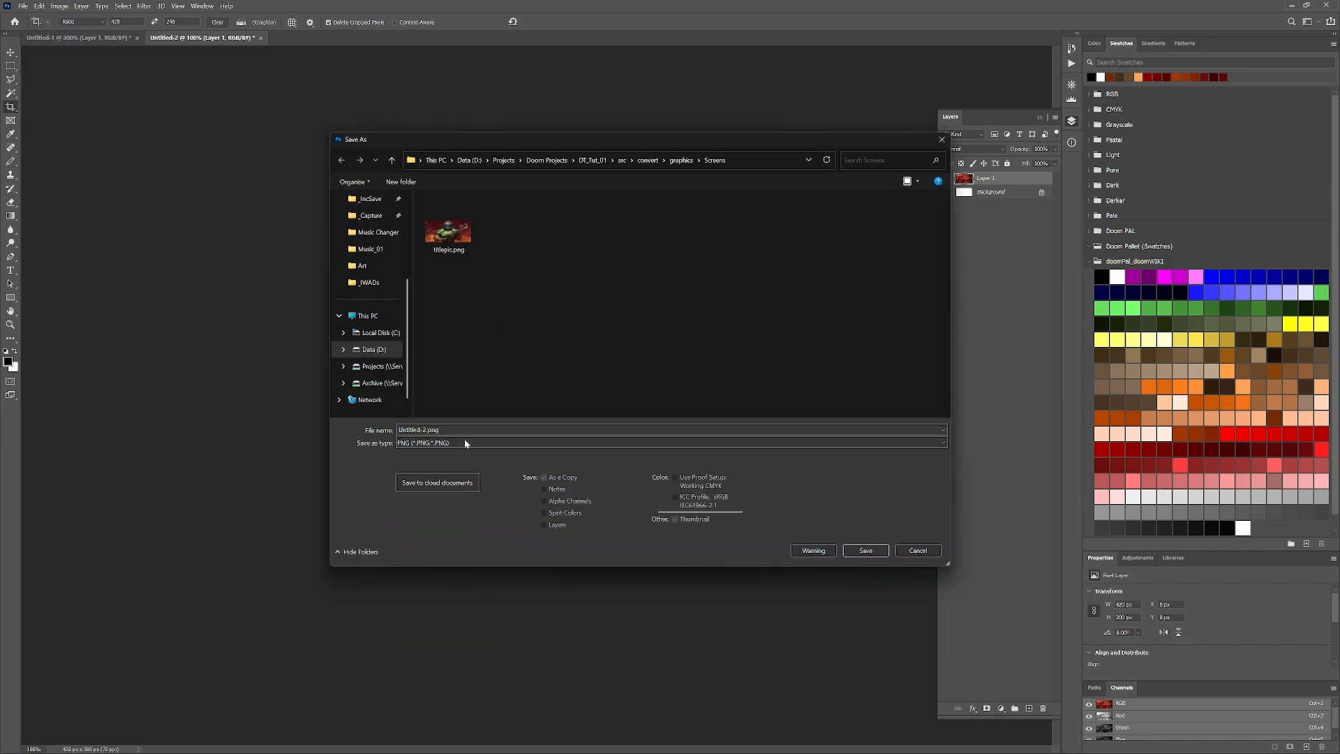
pyautogui.doubleClick(464, 428)
pyautogui.write('titlepic')
pyautogui.press('Return')
pyautogui.press('Return')
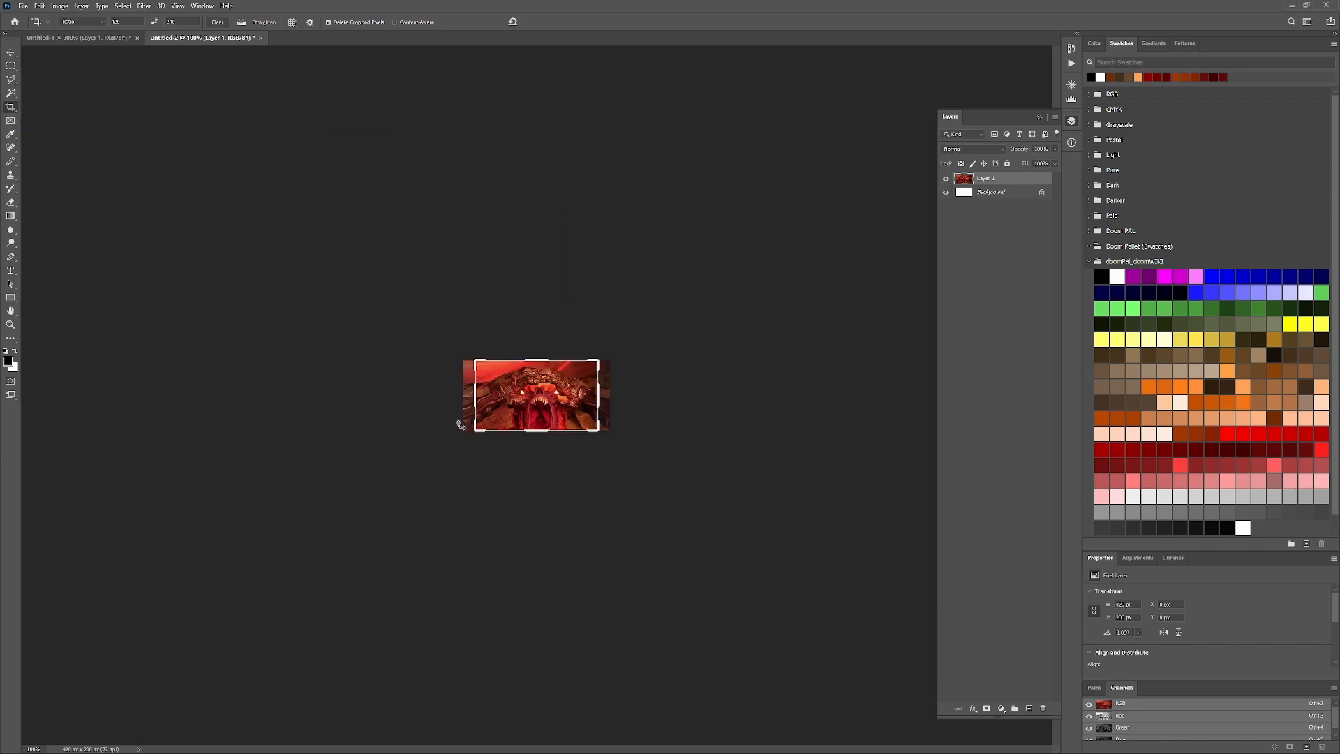
# - Switch to Total Commander and open the convert folder inside DT_Tut_01\src
pyautogui.hotkey('alt', 'Tab')
pyautogui.hotkey('alt', 'Tab')
pyautogui.hotkey('alt', 'Tab')
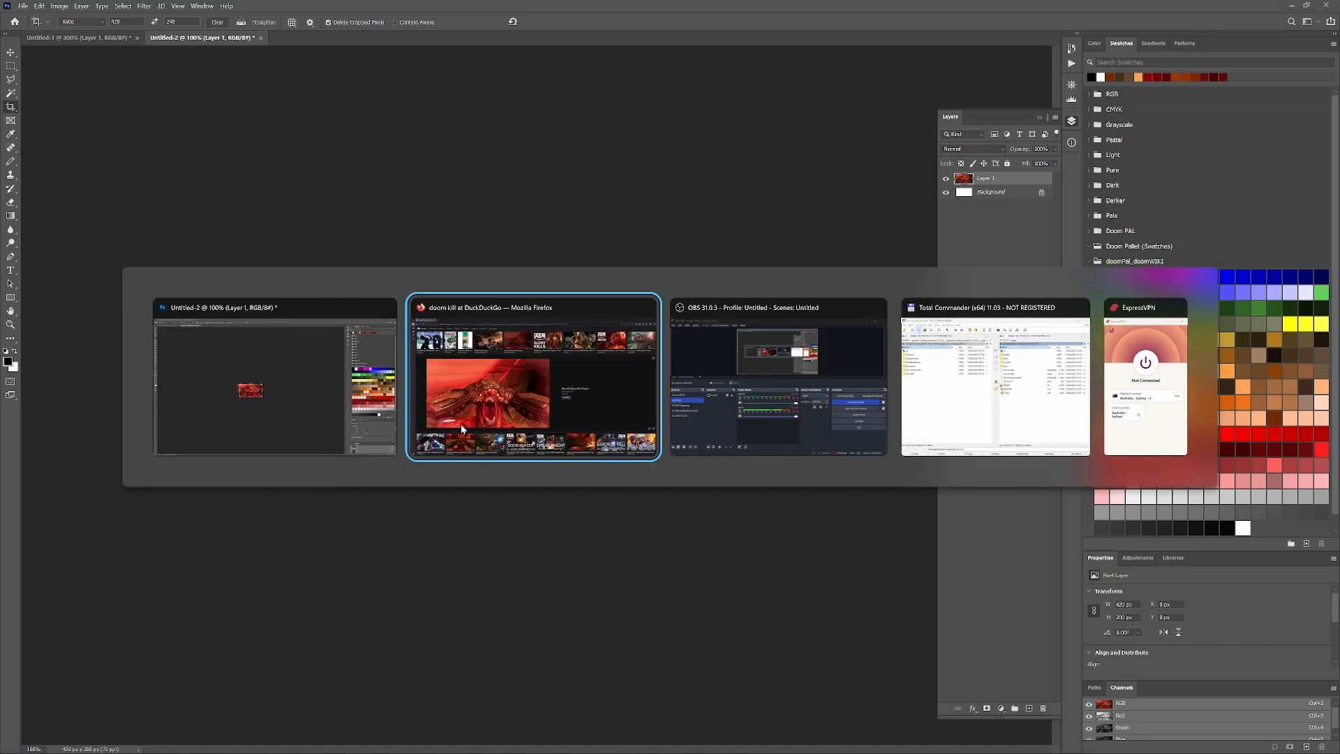
pyautogui.press('Up')
pyautogui.press('Up')
pyautogui.press('Up')
pyautogui.press('Up')
pyautogui.press('Up')
pyautogui.press('Return')
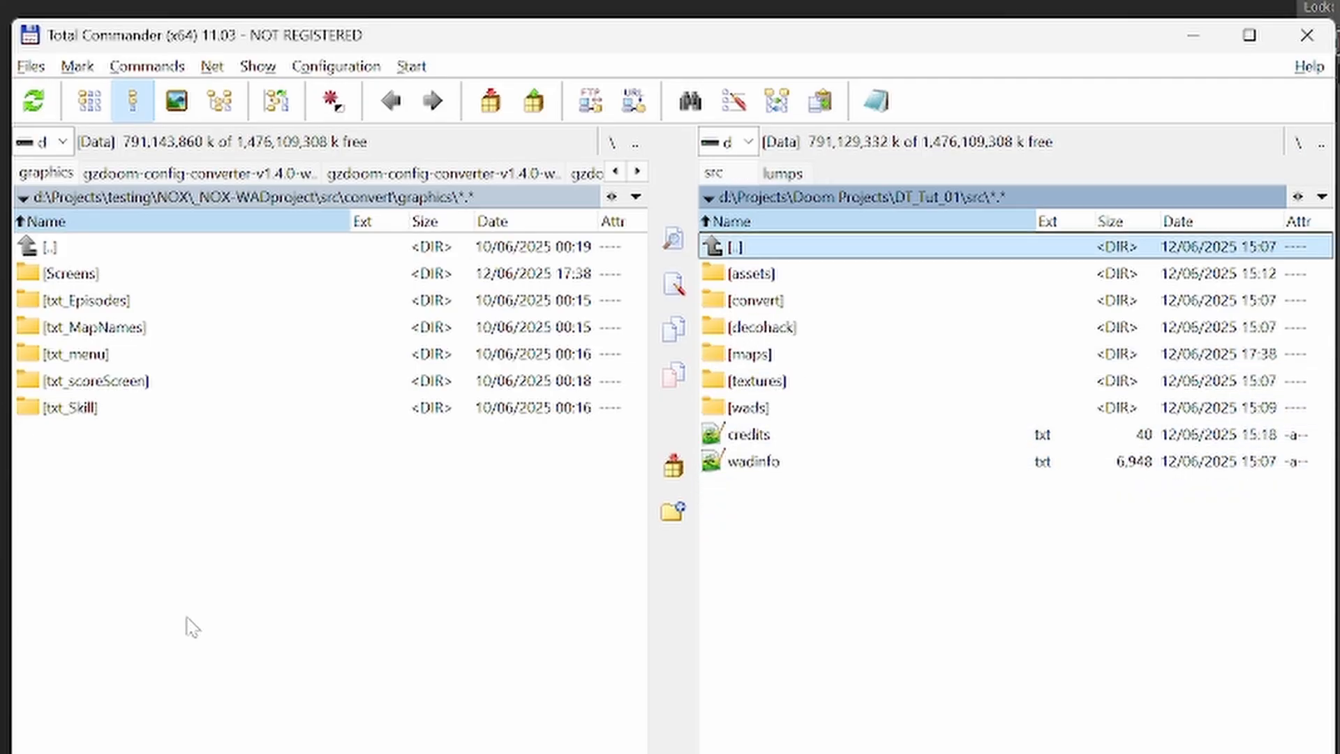
pyautogui.press('Down')
pyautogui.press('Down')
pyautogui.press('Return')
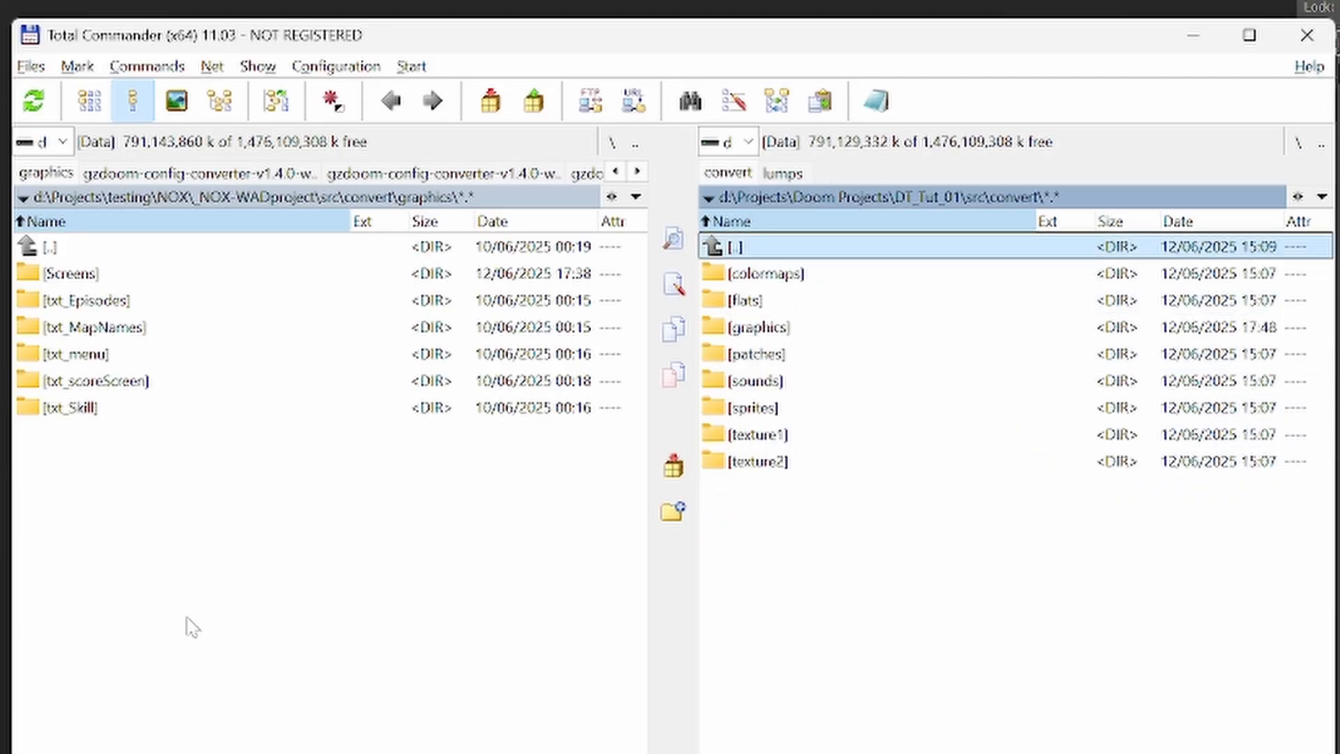
# - Open the graphics folder, look inside its Screens subfolder and return to graphics
pyautogui.press('Down')
pyautogui.press('Down')
pyautogui.press('Down')
pyautogui.press('Return')
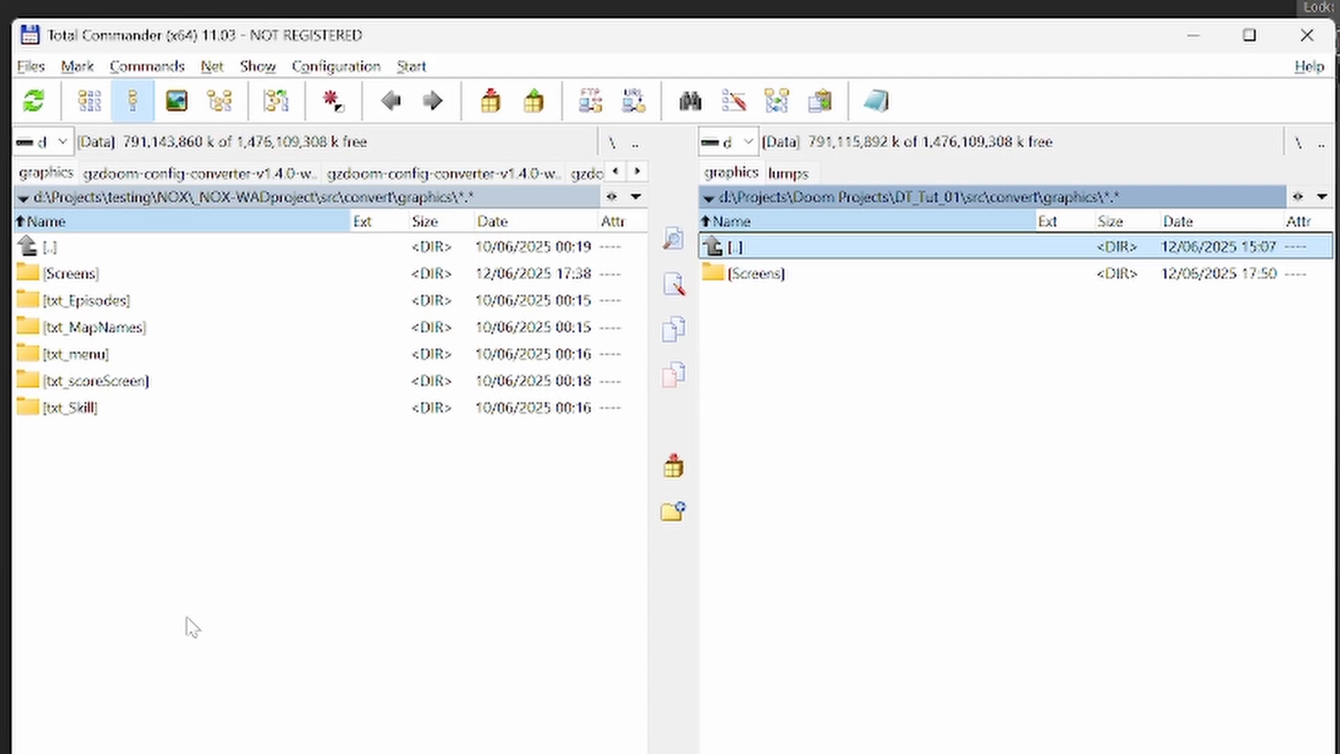
pyautogui.press('Down')
pyautogui.press('Return')
# - In the other file pane, go up from the NOX project's graphics folder to the _NOX-WADproject root
pyautogui.press('Return')
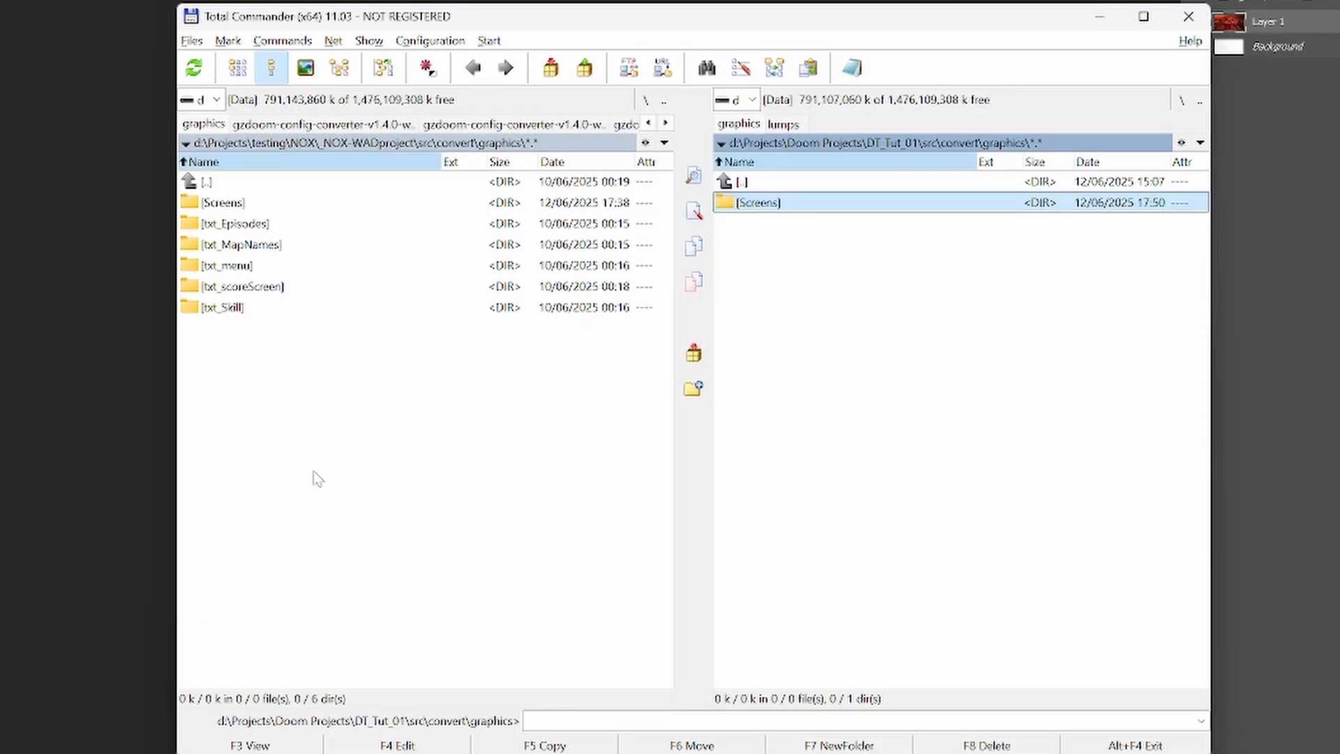
pyautogui.press('Tab')
pyautogui.press('Return')
pyautogui.press('Up')
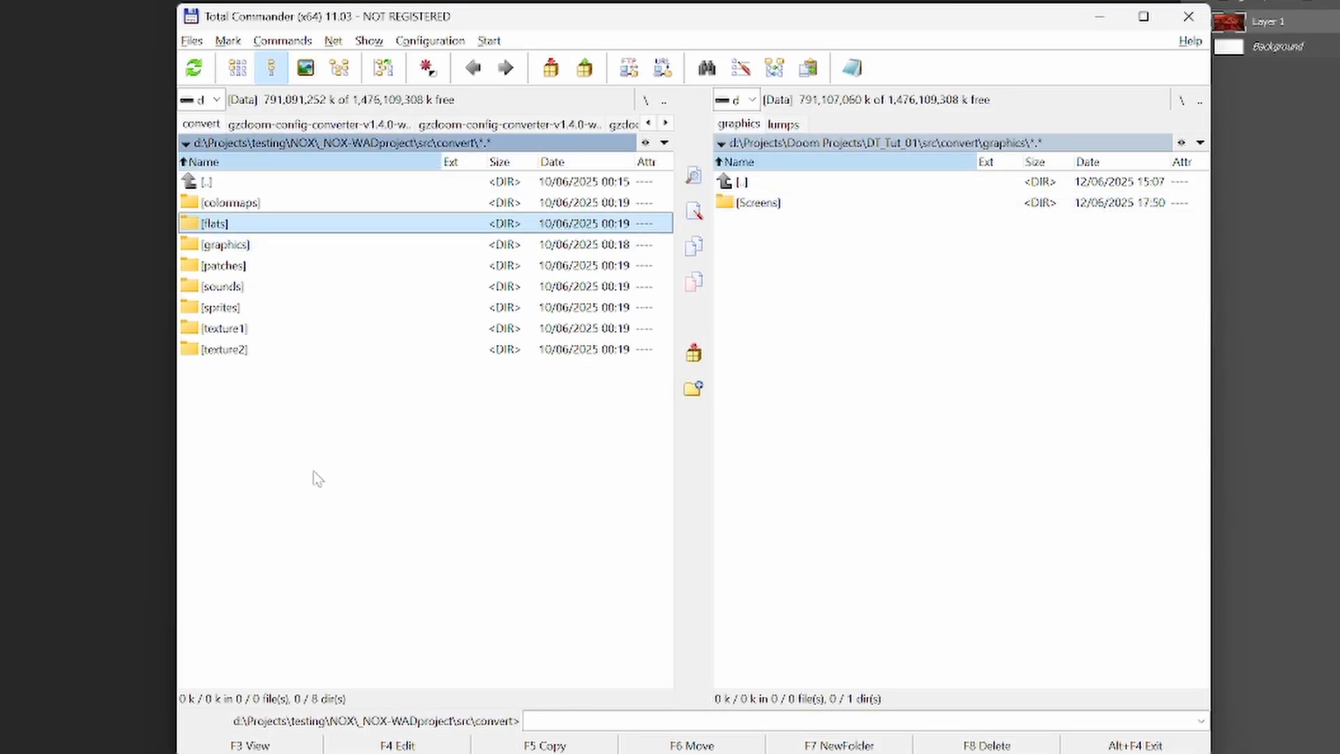
pyautogui.press('Up')
pyautogui.press('Up')
pyautogui.press('Return')
pyautogui.press('Up')
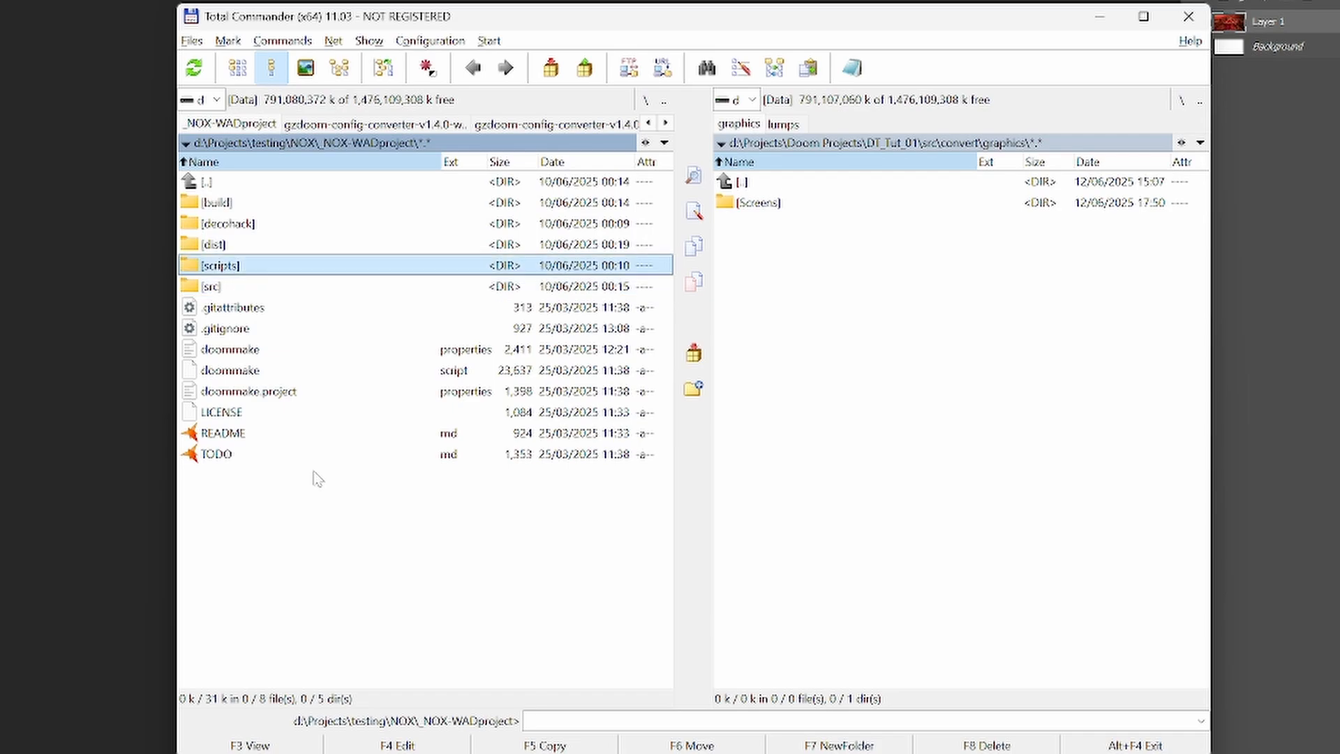
pyautogui.press('Up')
pyautogui.press('Up')
pyautogui.press('Up')
pyautogui.press('Up')
pyautogui.press('Return')
pyautogui.press('Down')
pyautogui.press('Up')
# - Open src\convert\graphics inside _NOX-WADproject to examine its graphics subfolders
pyautogui.press('Return')
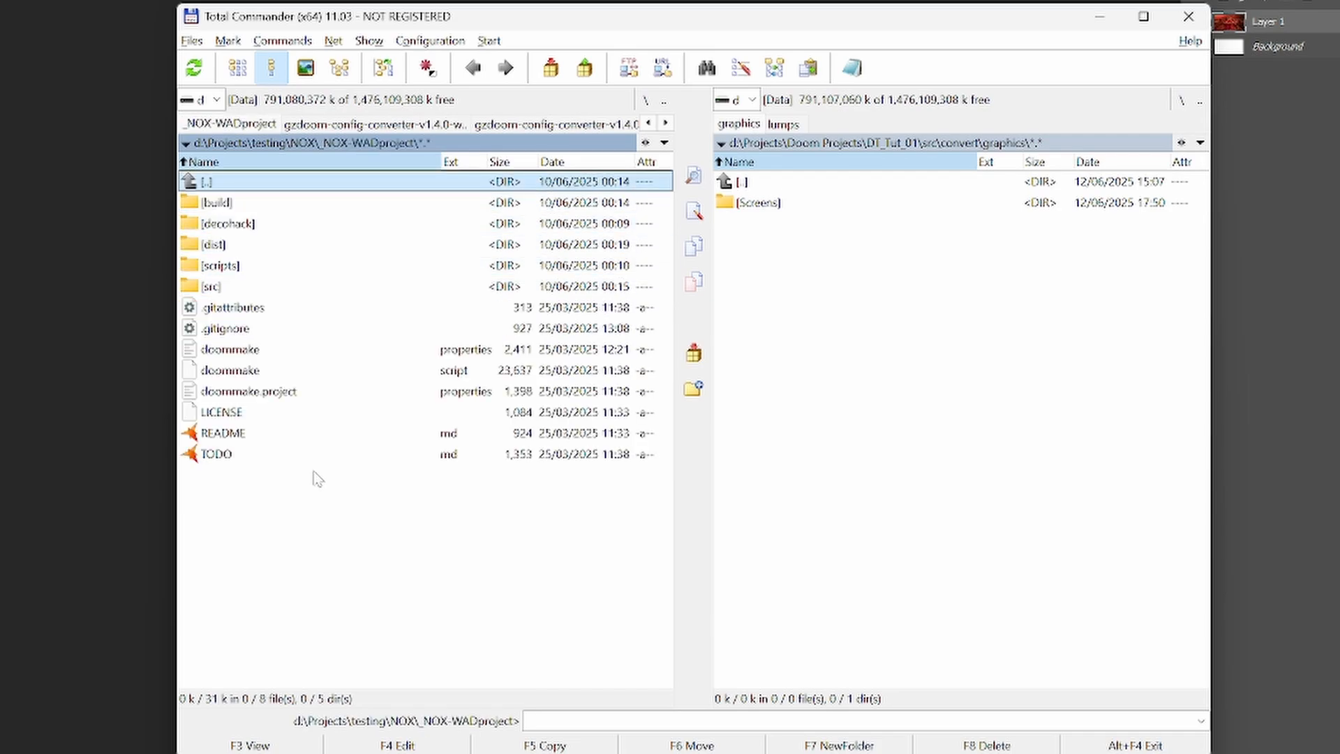
pyautogui.press('Down')
pyautogui.press('Down')
pyautogui.press('Down')
pyautogui.press('Down')
pyautogui.press('Down')
pyautogui.press('Return')
pyautogui.press('Down')
pyautogui.press('Down')
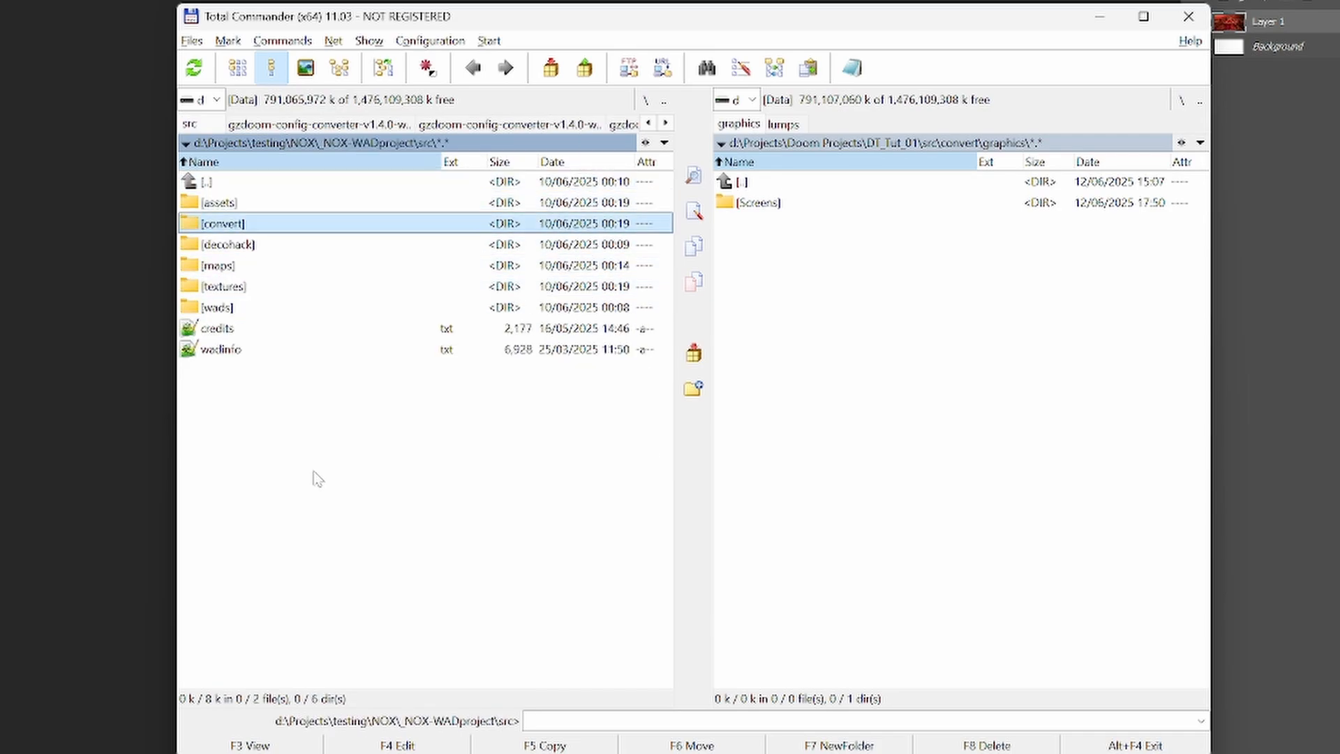
pyautogui.press('Return')
pyautogui.press('Down')
# - Open the txt_MapNames folder, view the ENTER01 image briefly and return to the graphics folder
pyautogui.press('Down')
pyautogui.press('Down')
pyautogui.press('Return')
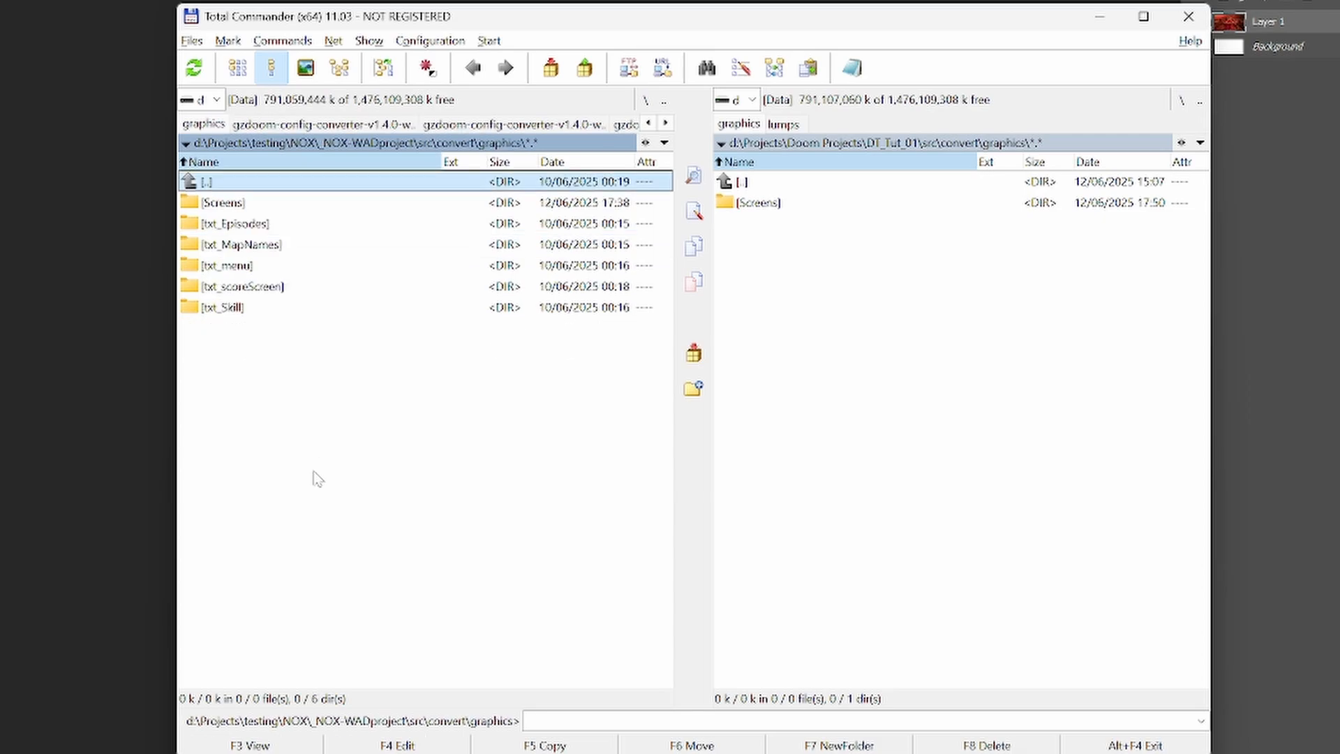
pyautogui.press('Down')
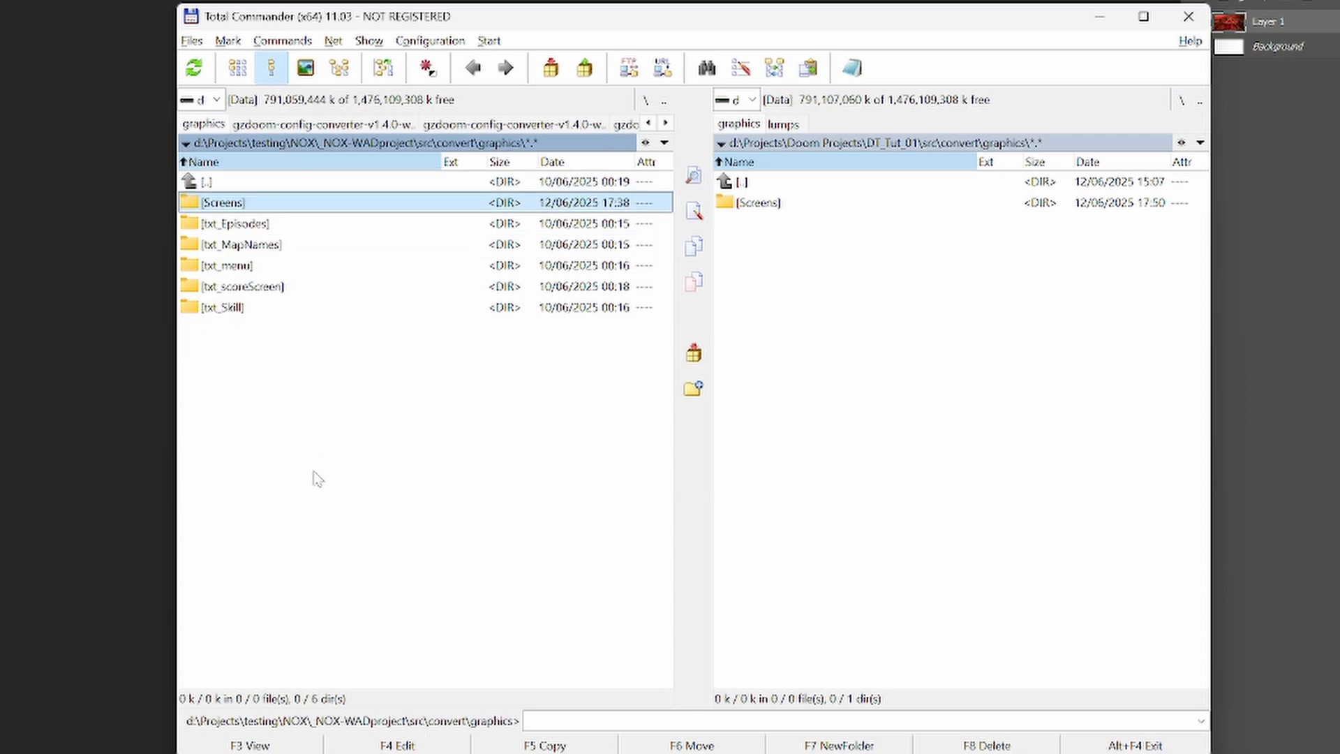
pyautogui.press('Down')
pyautogui.press('Down')
pyautogui.press('Return')
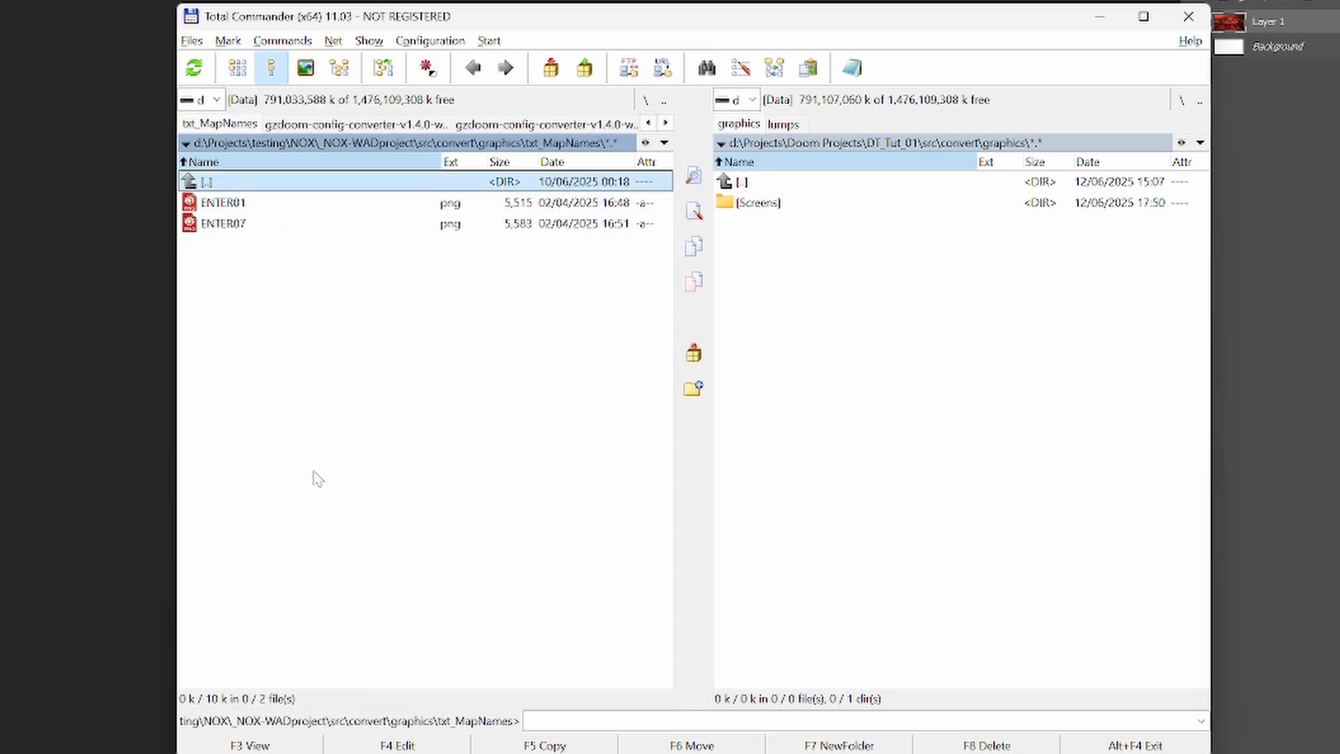
pyautogui.press('Down')
pyautogui.press('Return')
pyautogui.press('Escape')
pyautogui.press('Up')
pyautogui.press('Return')
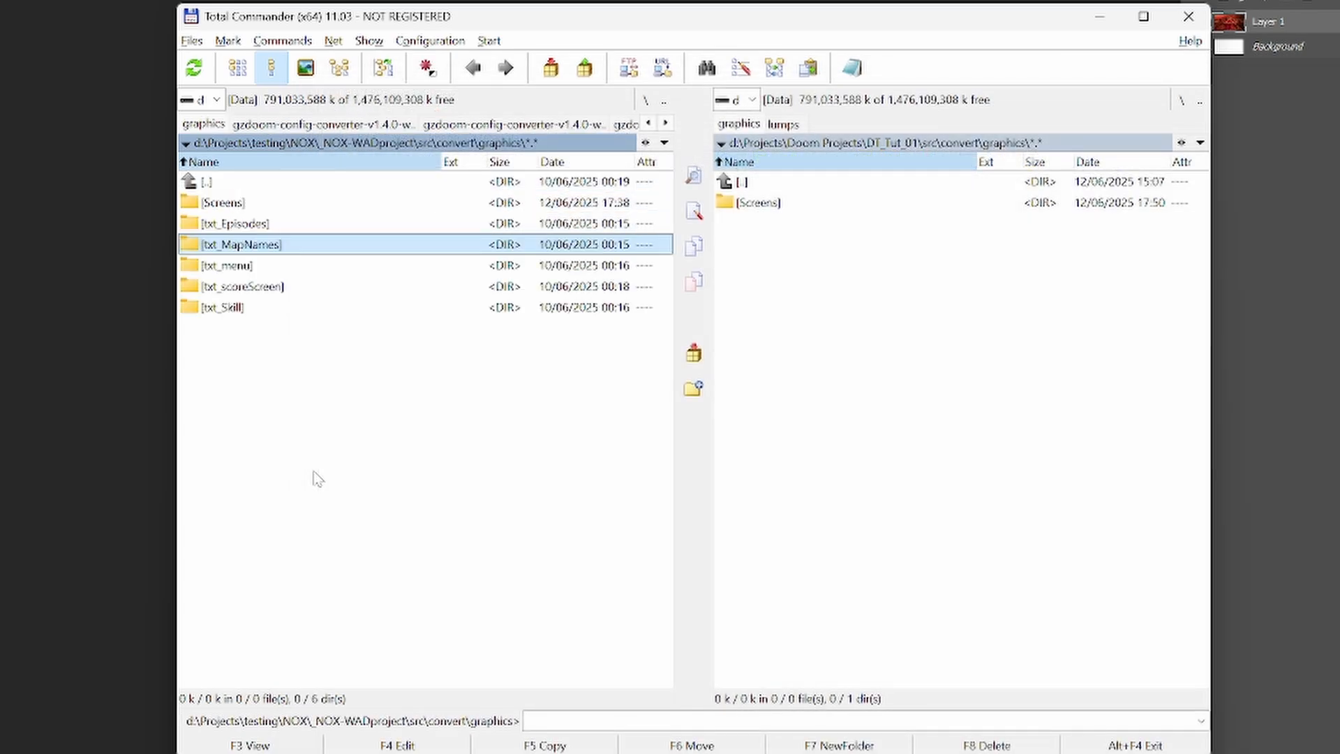
# - Reopen ENTER01.png from txt_MapNames and zoom in to examine the map name graphic
pyautogui.press('Return')
pyautogui.press('Down')
pyautogui.press('Return')
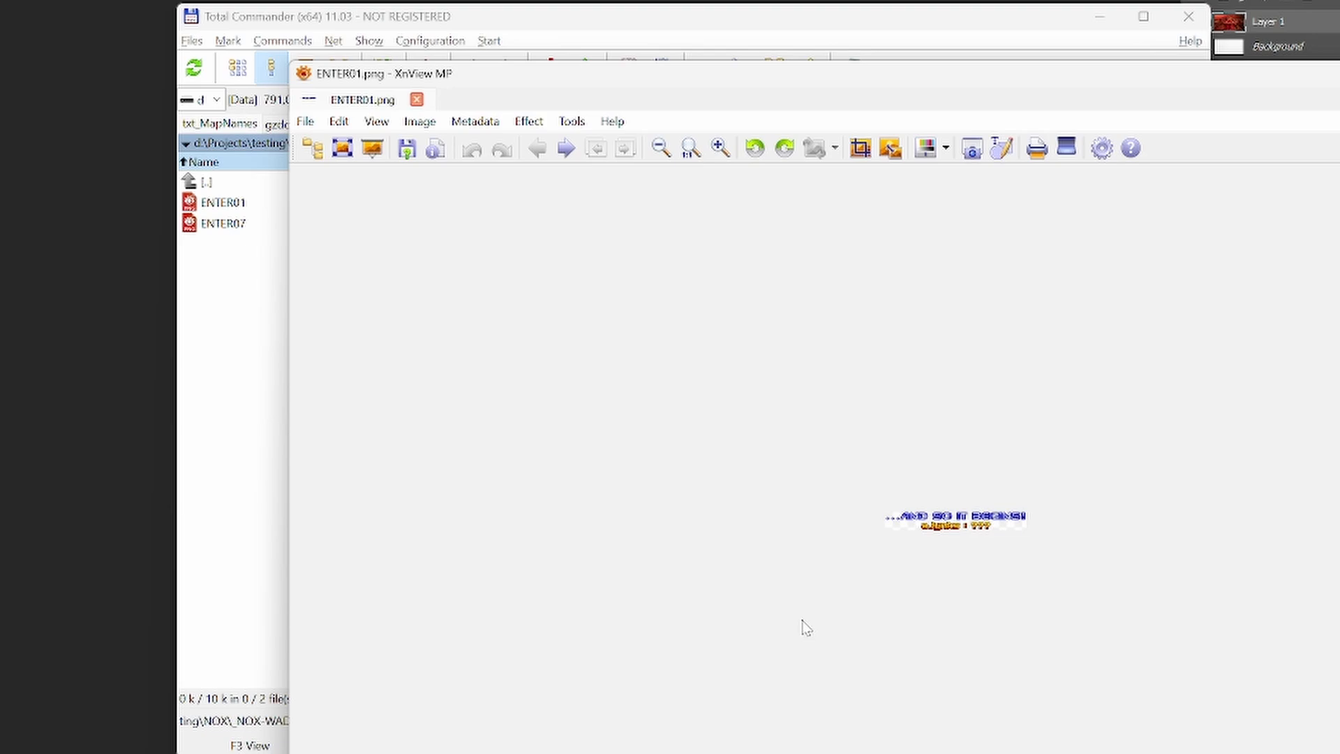
pyautogui.scroll(5, 805, 626)
pyautogui.scroll(-2, 805, 623)
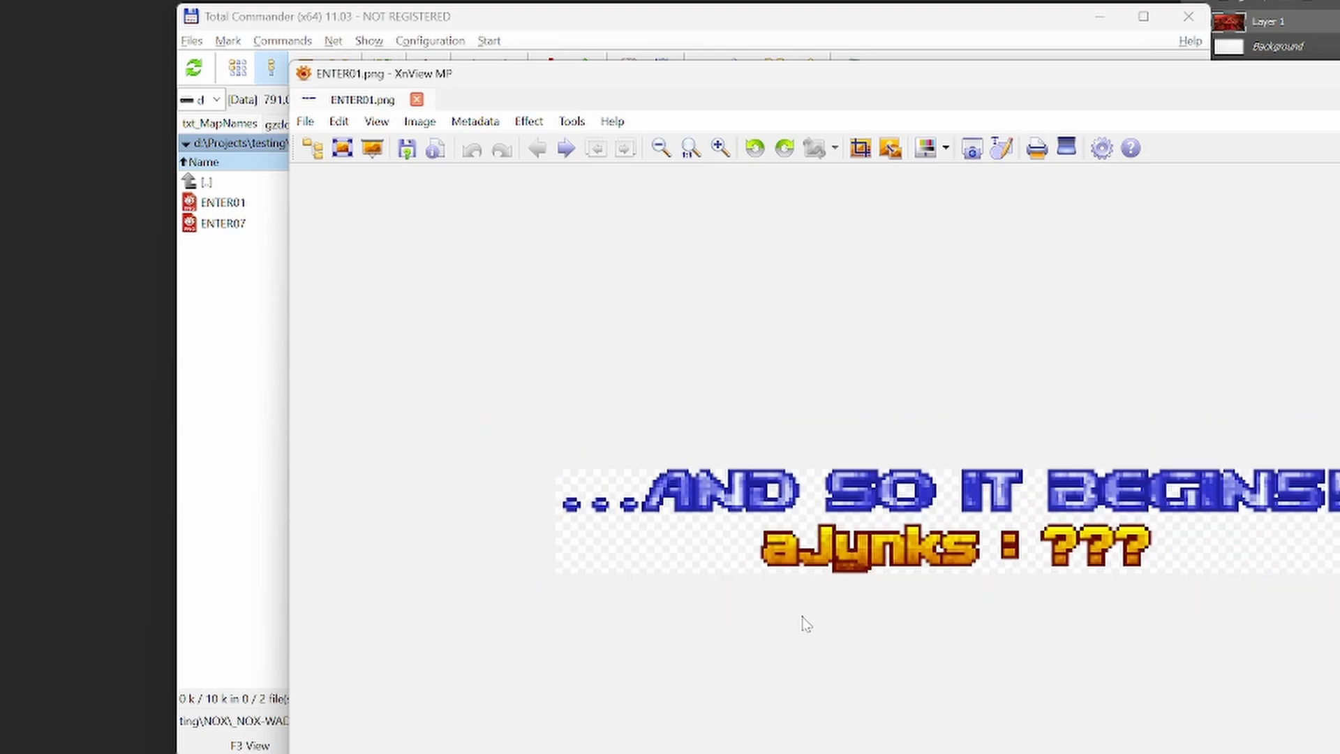
# - Close the ENTER01 image and open the Screens folder in the NOX project's graphics folder
pyautogui.press('Escape')
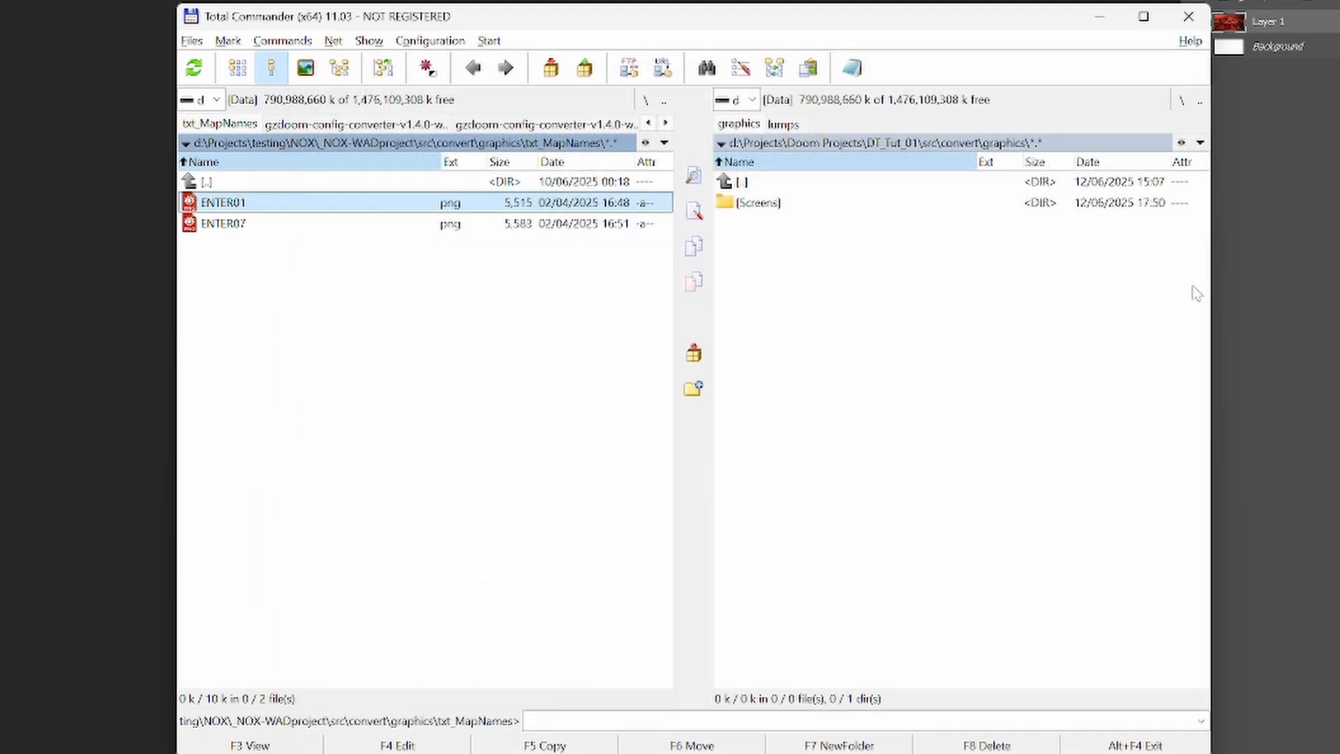
pyautogui.click(761, 204)
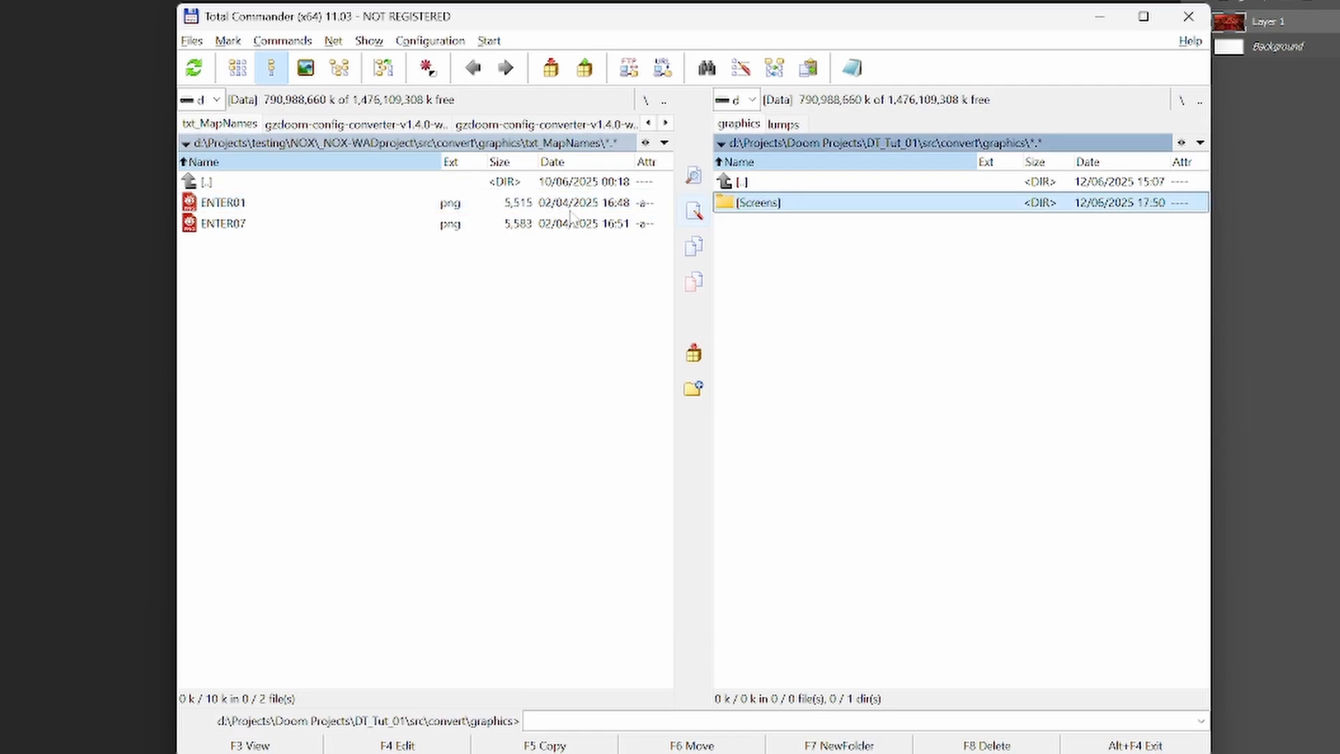
pyautogui.doubleClick(319, 183)
pyautogui.doubleClick(284, 201)
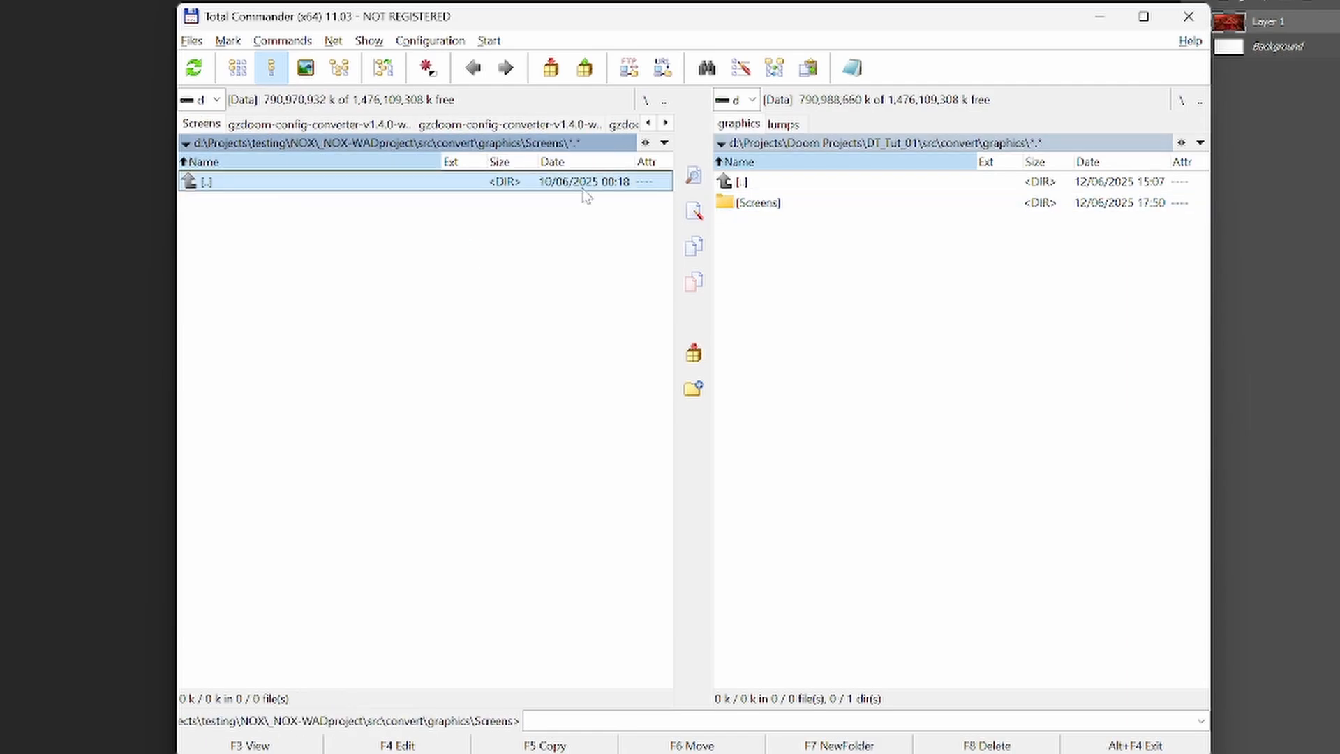
# - Open DT_Tut_01's graphics\Screens folder and briefly view the interpic image
pyautogui.doubleClick(774, 202)
pyautogui.doubleClick(775, 202)
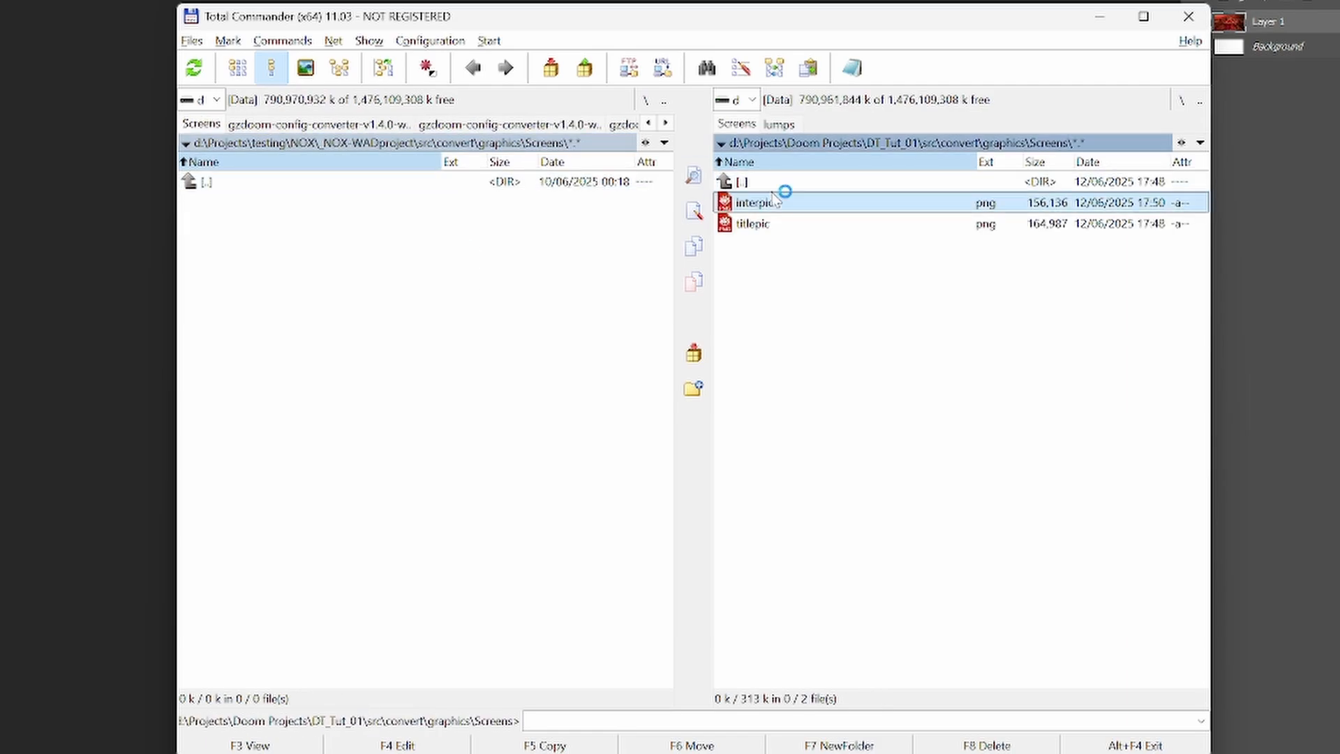
pyautogui.press('Escape')
pyautogui.click(742, 182)
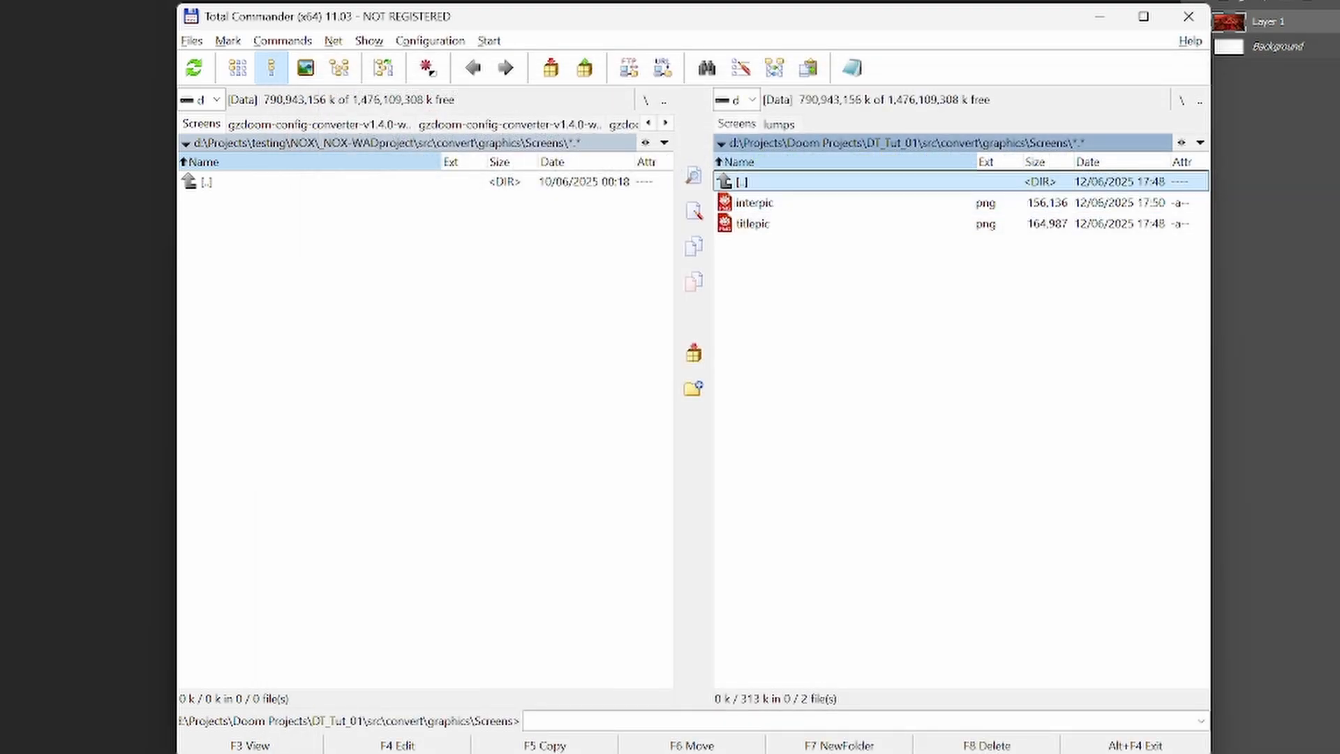
# - Go up from DT_Tut_01's Screens folder to the project's src folder
pyautogui.press('Return')
pyautogui.press('Up')
pyautogui.press('Return')
pyautogui.press('Up')
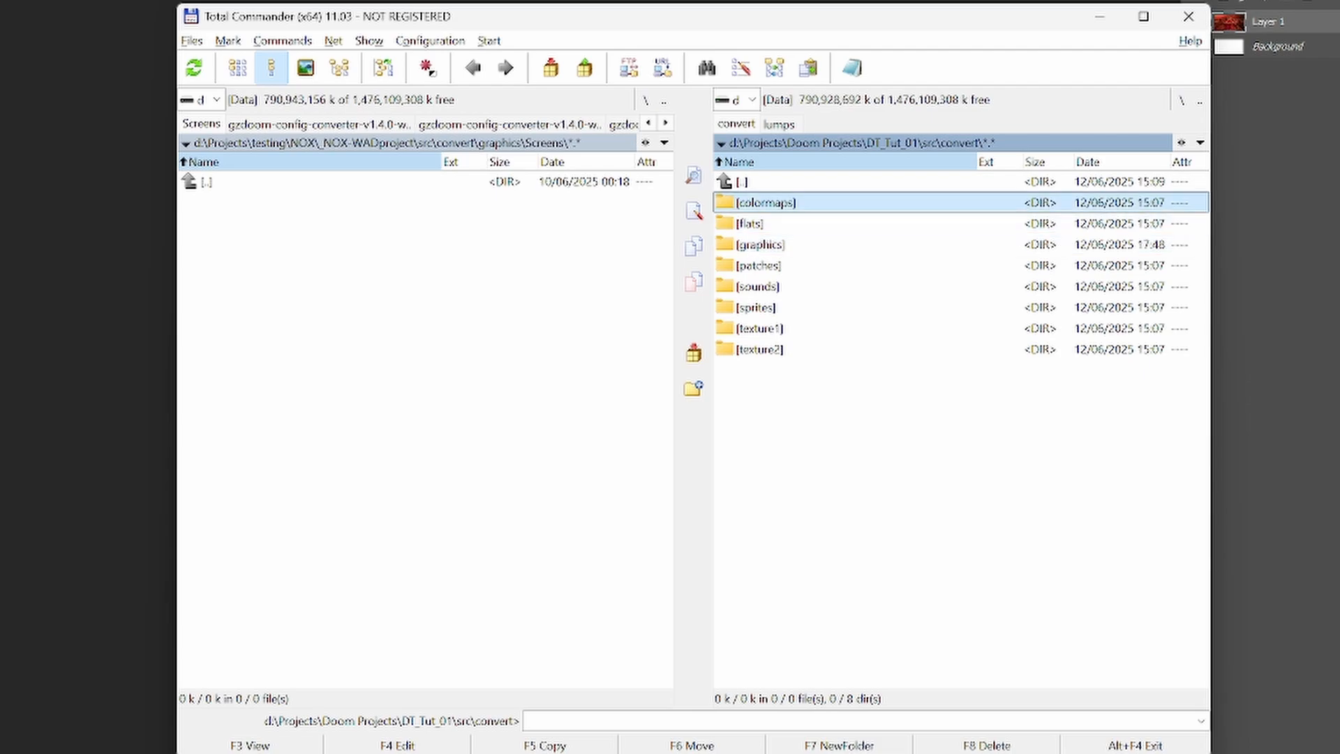
pyautogui.press('Up')
pyautogui.press('Return')
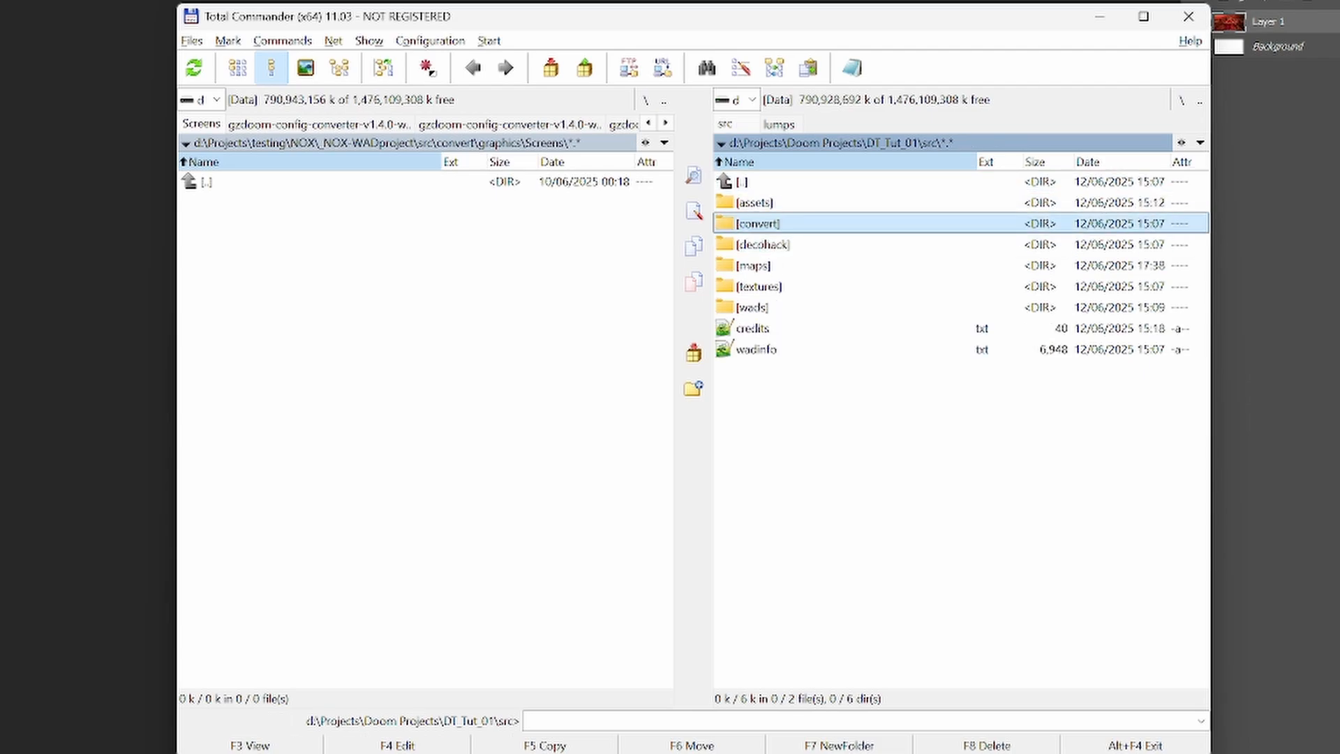
# - Look briefly inside the convert folder and go up to the DT_Tut_01 project root
pyautogui.press('Up')
pyautogui.press('Down')
pyautogui.press('Down')
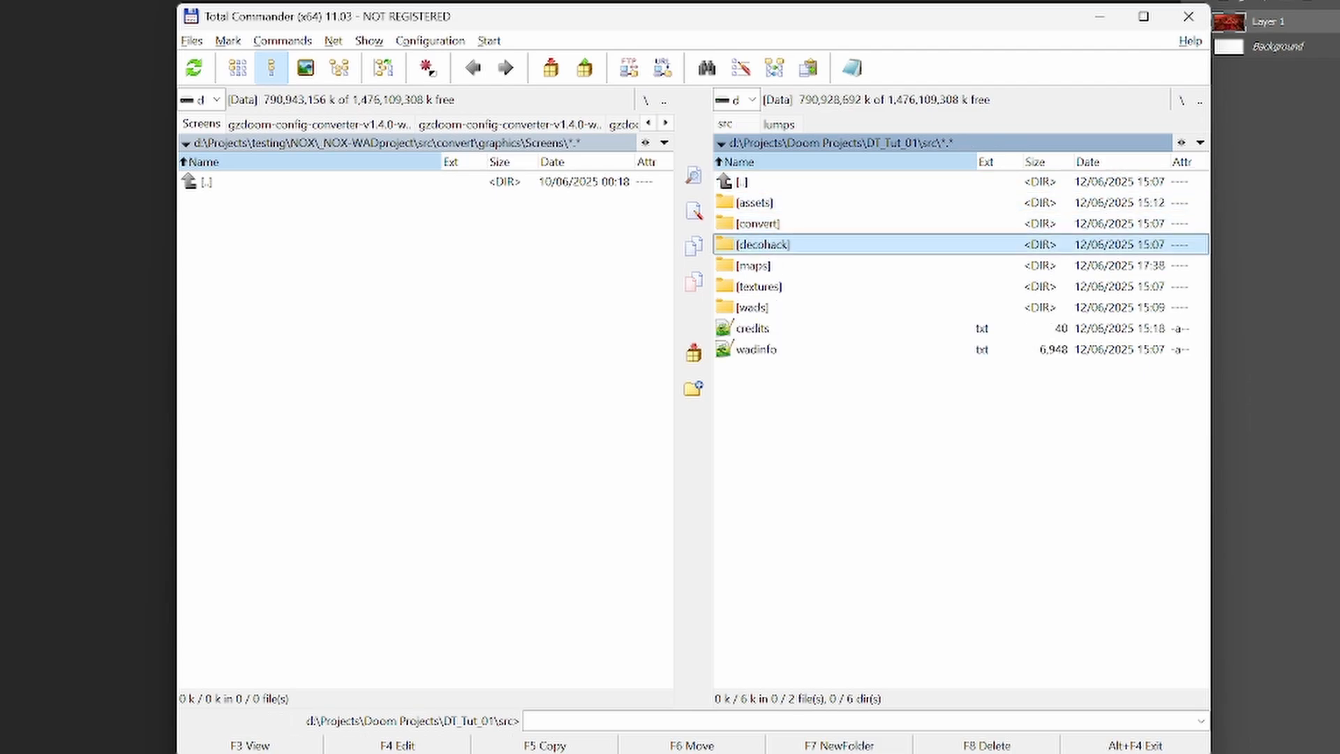
pyautogui.press('Up')
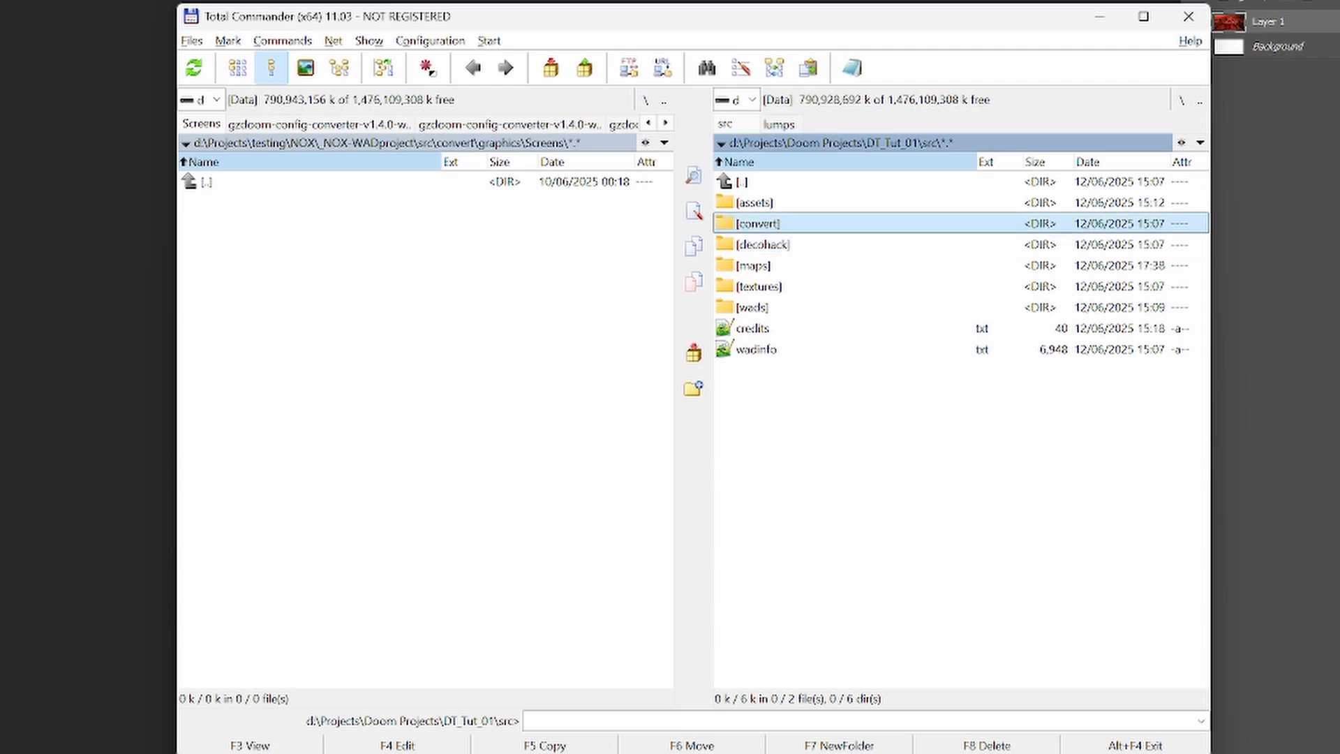
pyautogui.press('Return')
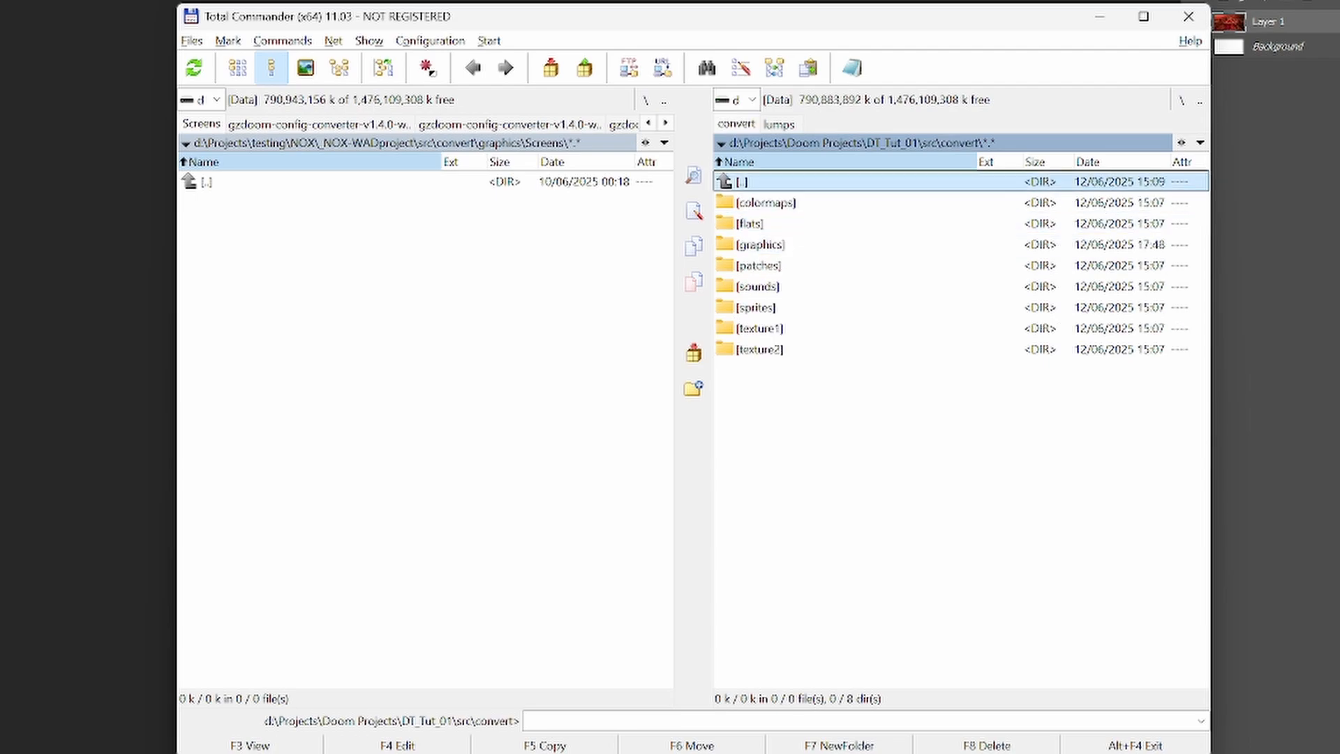
pyautogui.press('BackSpace')
pyautogui.press('Up')
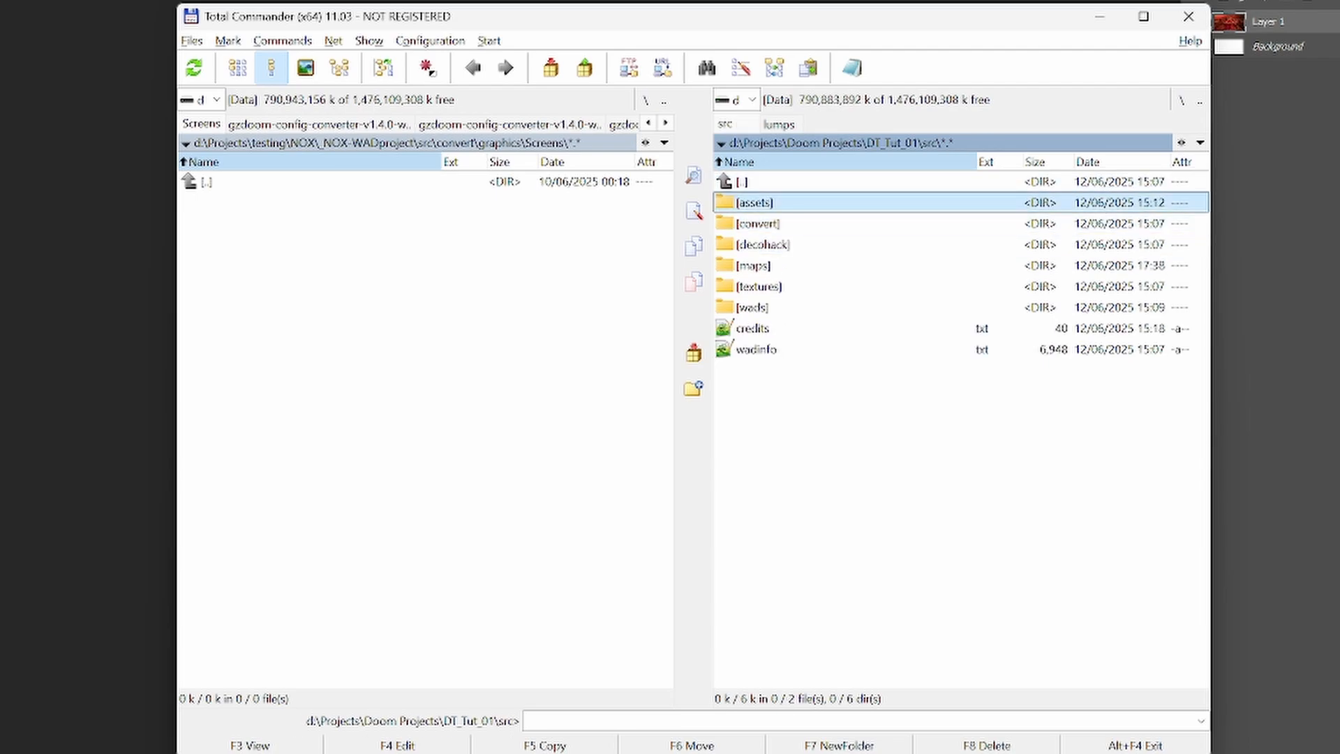
pyautogui.press('BackSpace')
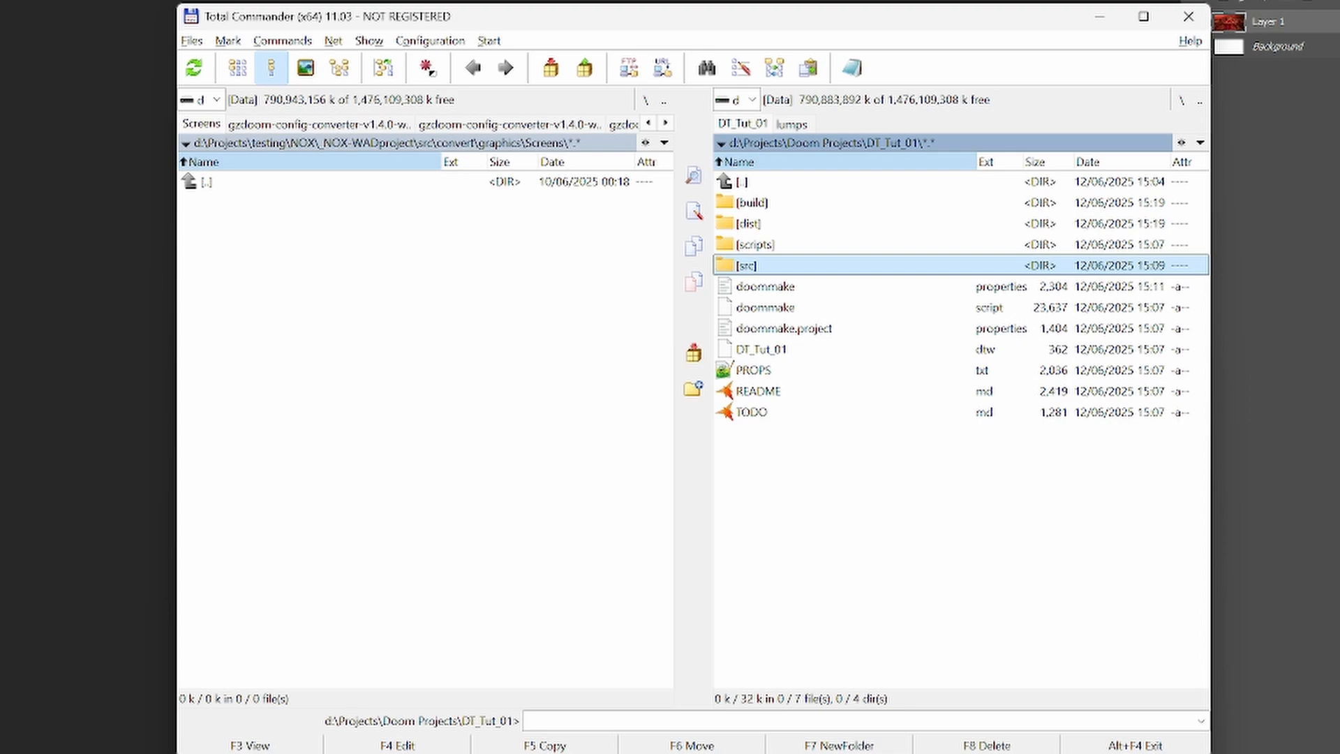
# - Open a command prompt in the DT_Tut_01 root and build the project with doommake
pyautogui.write('cmd')
pyautogui.press('Return')
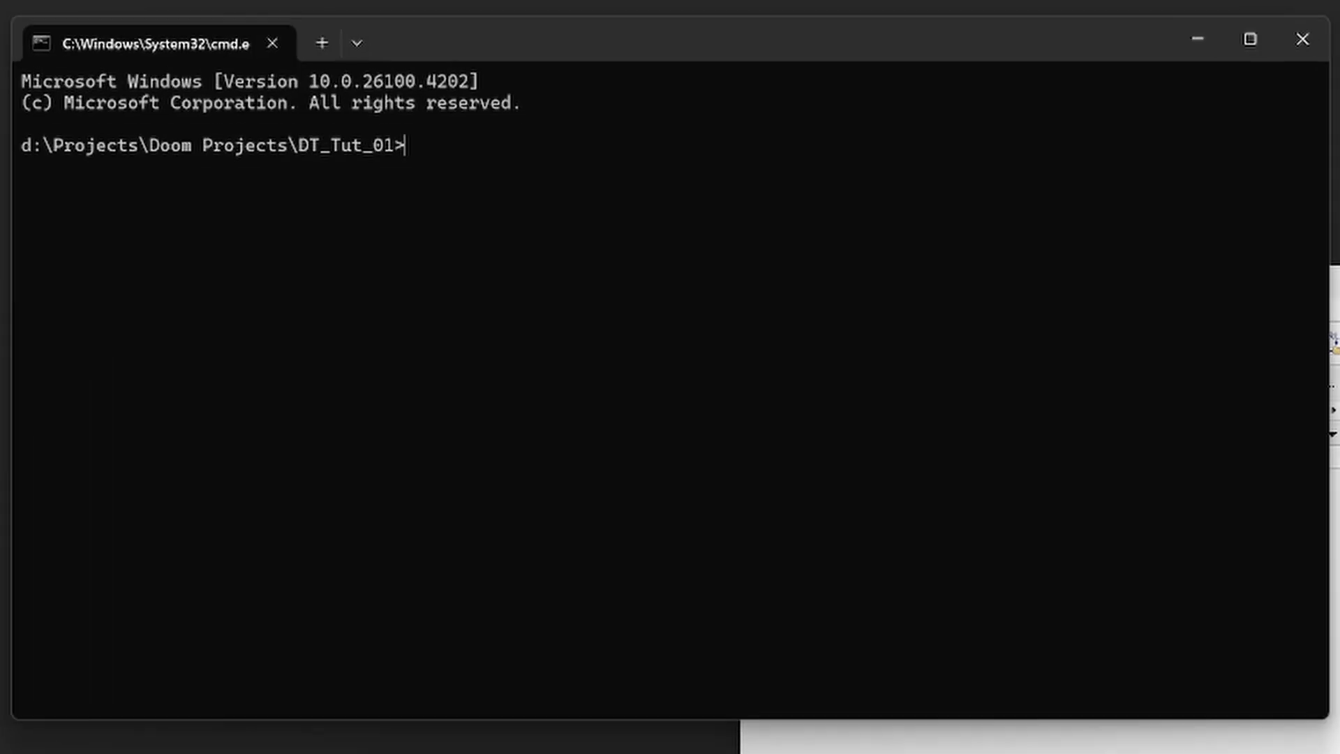
pyautogui.write('doommake')
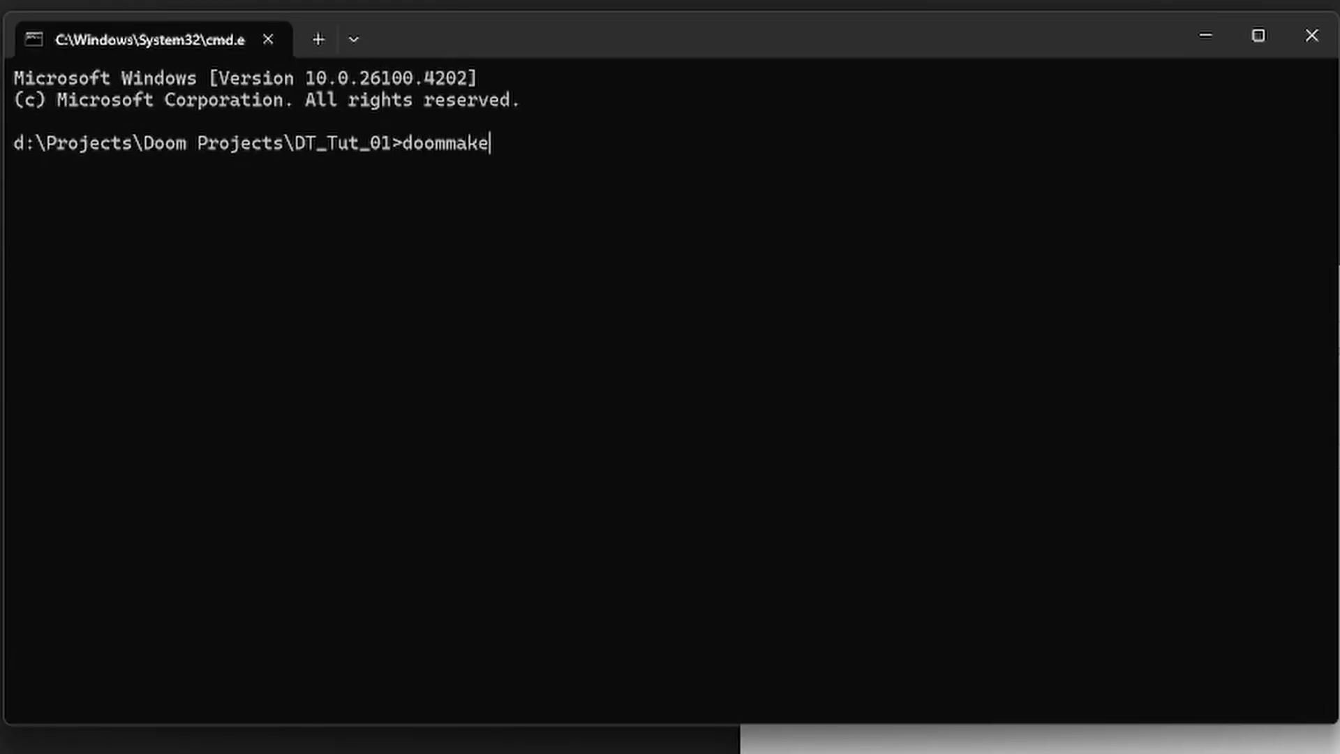
pyautogui.press('Return')
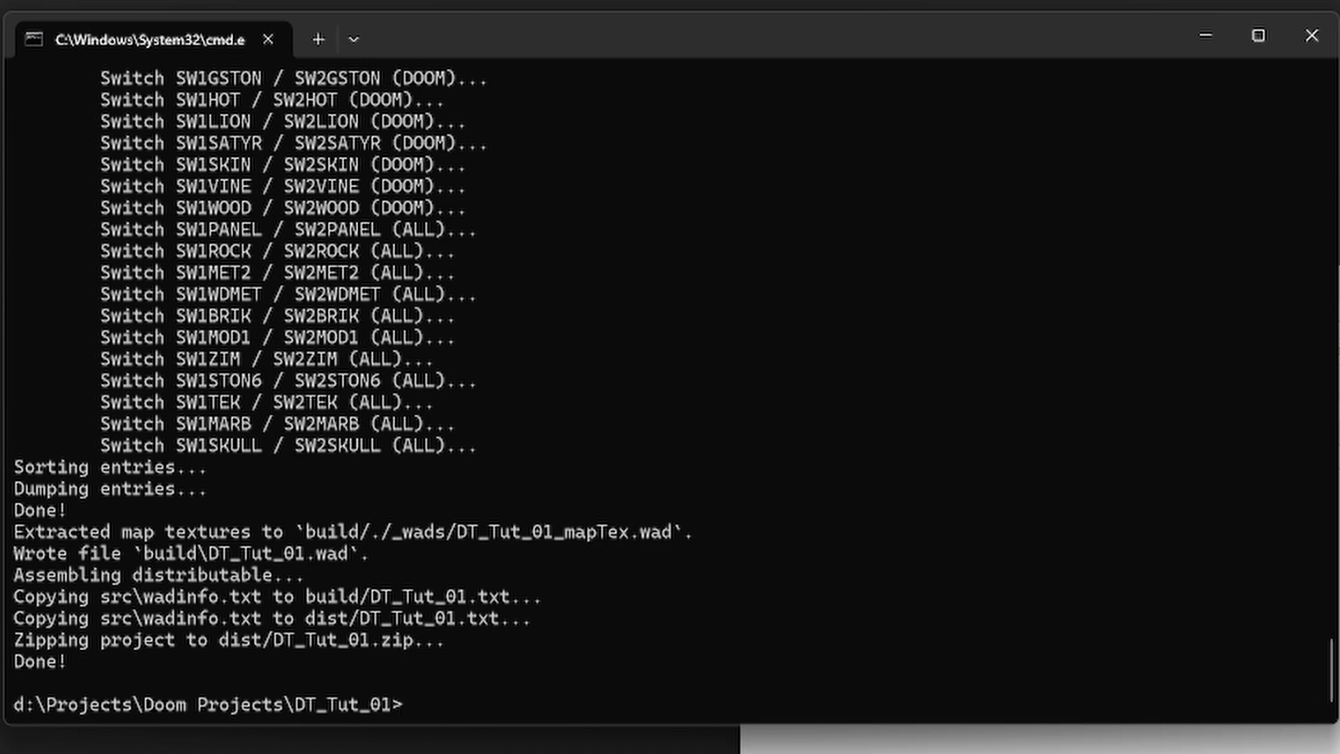
# - Run the built wad from the build folder, check the title screen with a new Ultra-Violence game, and quit
pyautogui.doubleClick(790, 208)
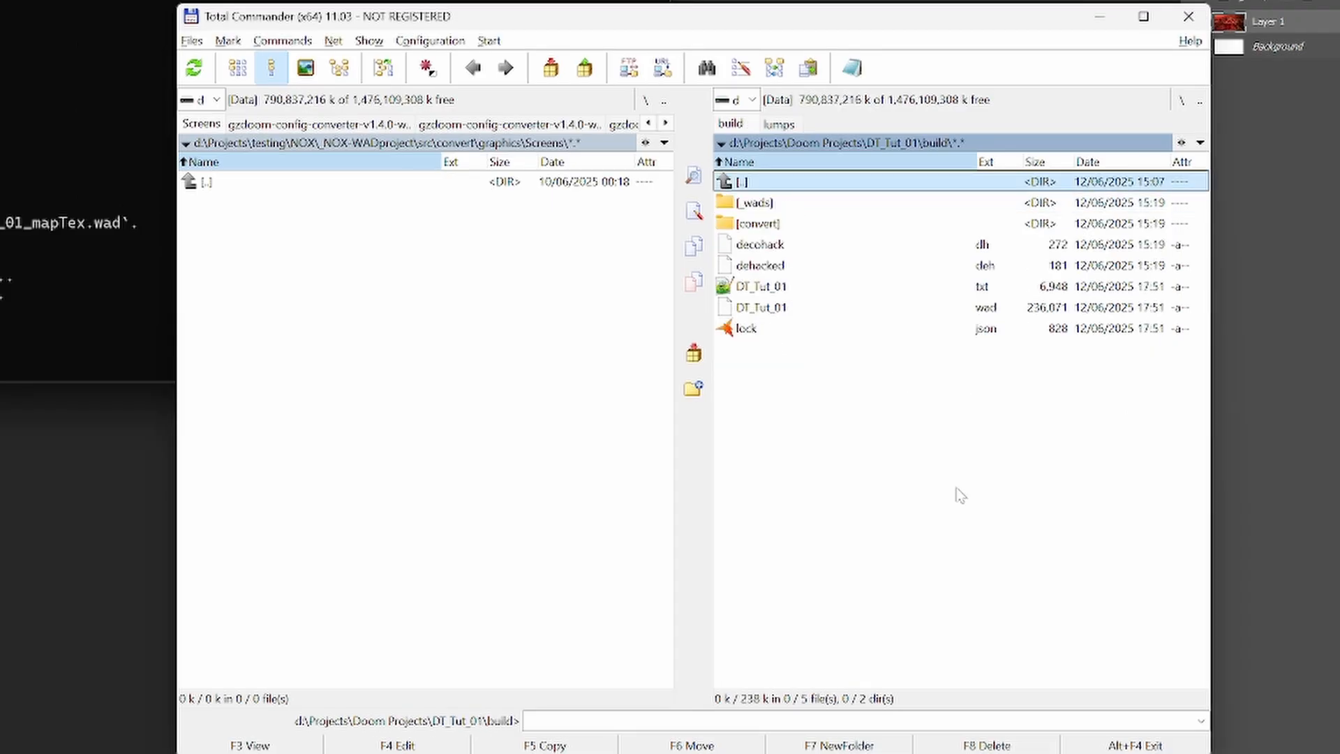
pyautogui.hotkey('alt', 'Tab')
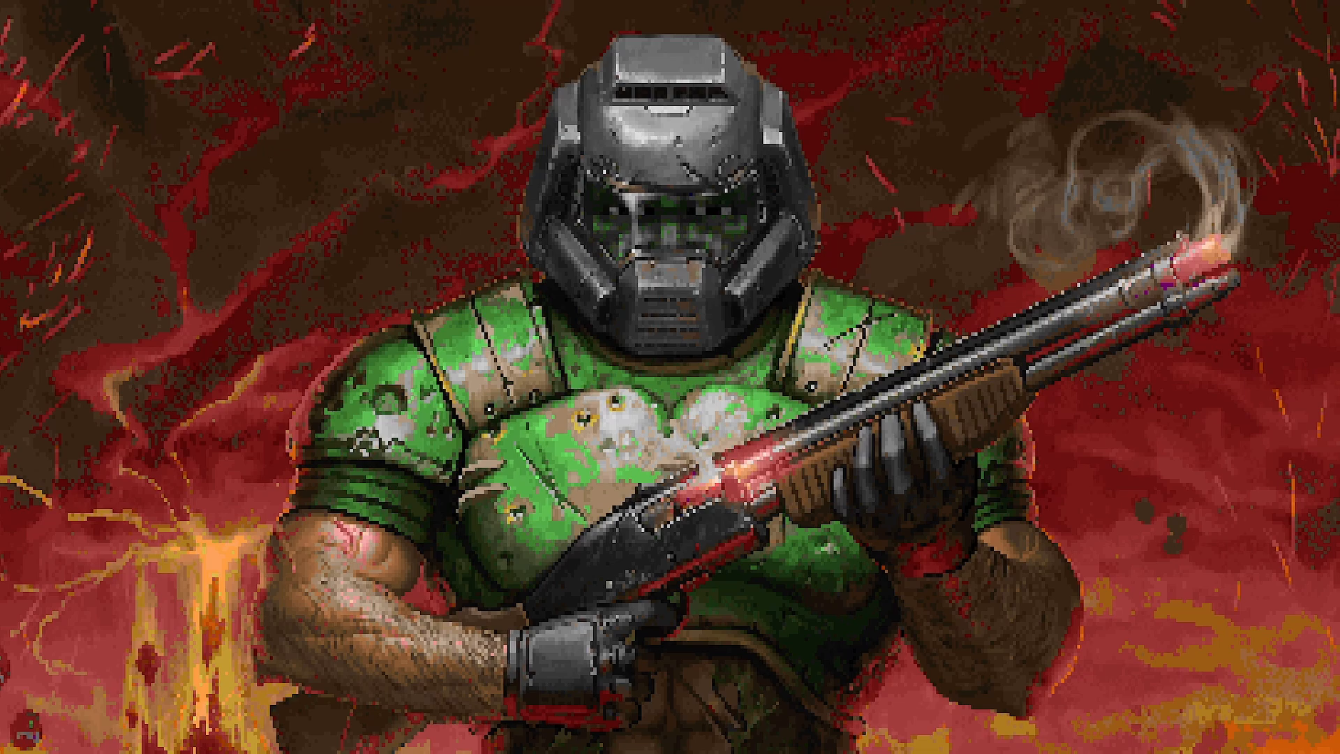
pyautogui.press('Escape')
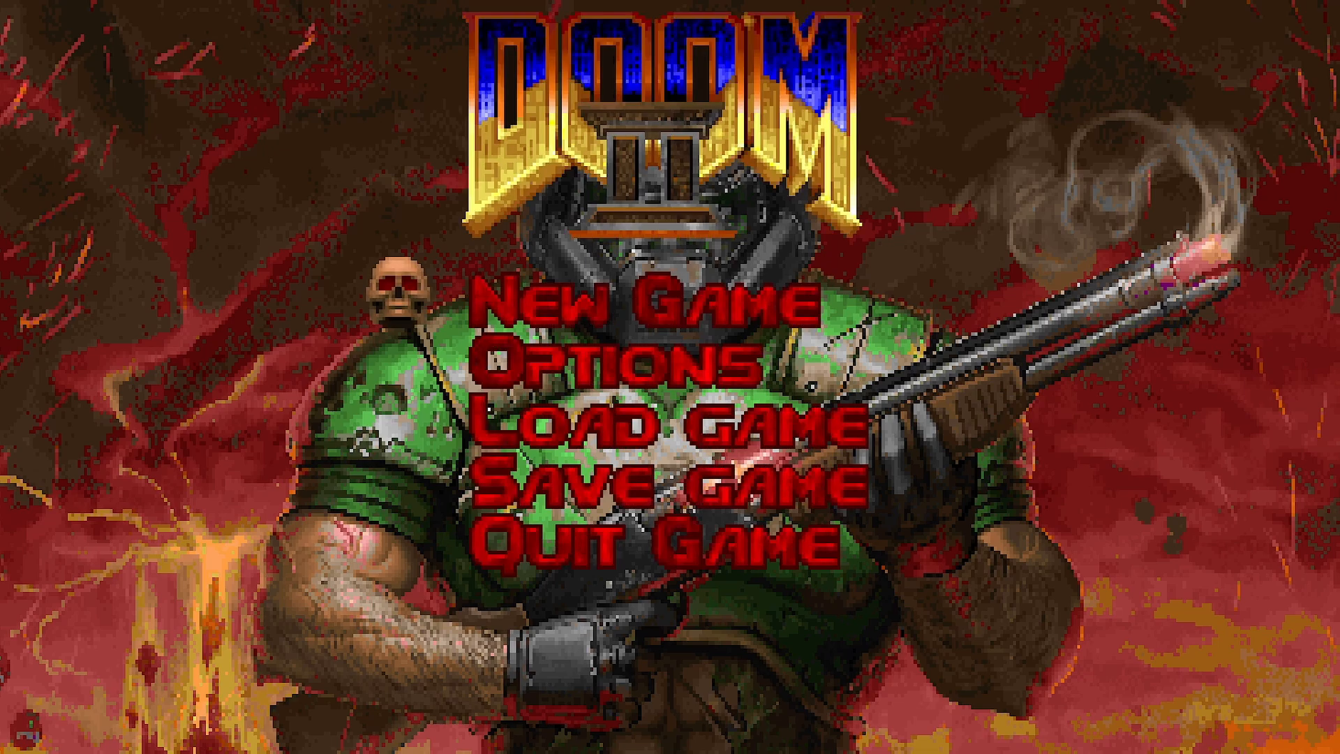
pyautogui.press('Return')
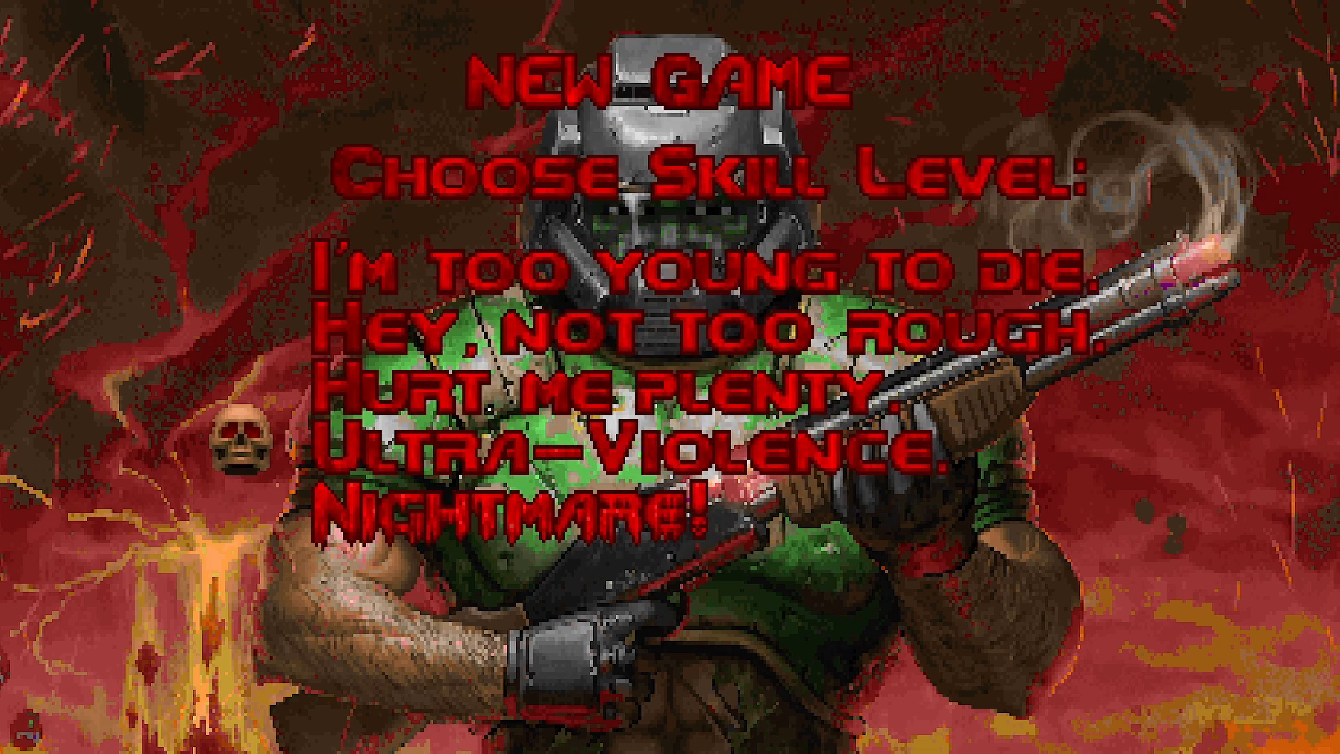
pyautogui.press('Return')
pyautogui.press('Escape')
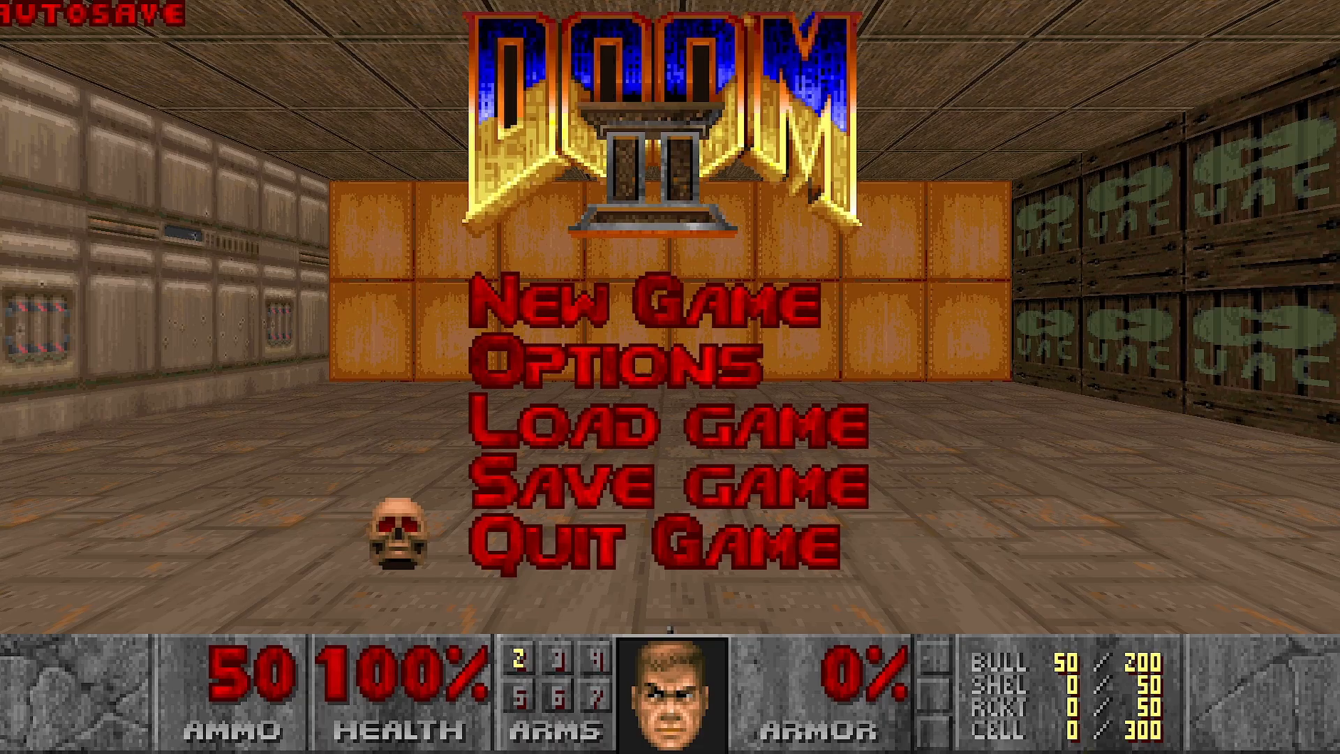
pyautogui.press('Return')
# - Start Ultimate Doom Builder and open MAP01 from MAP01.wad
pyautogui.press('super')
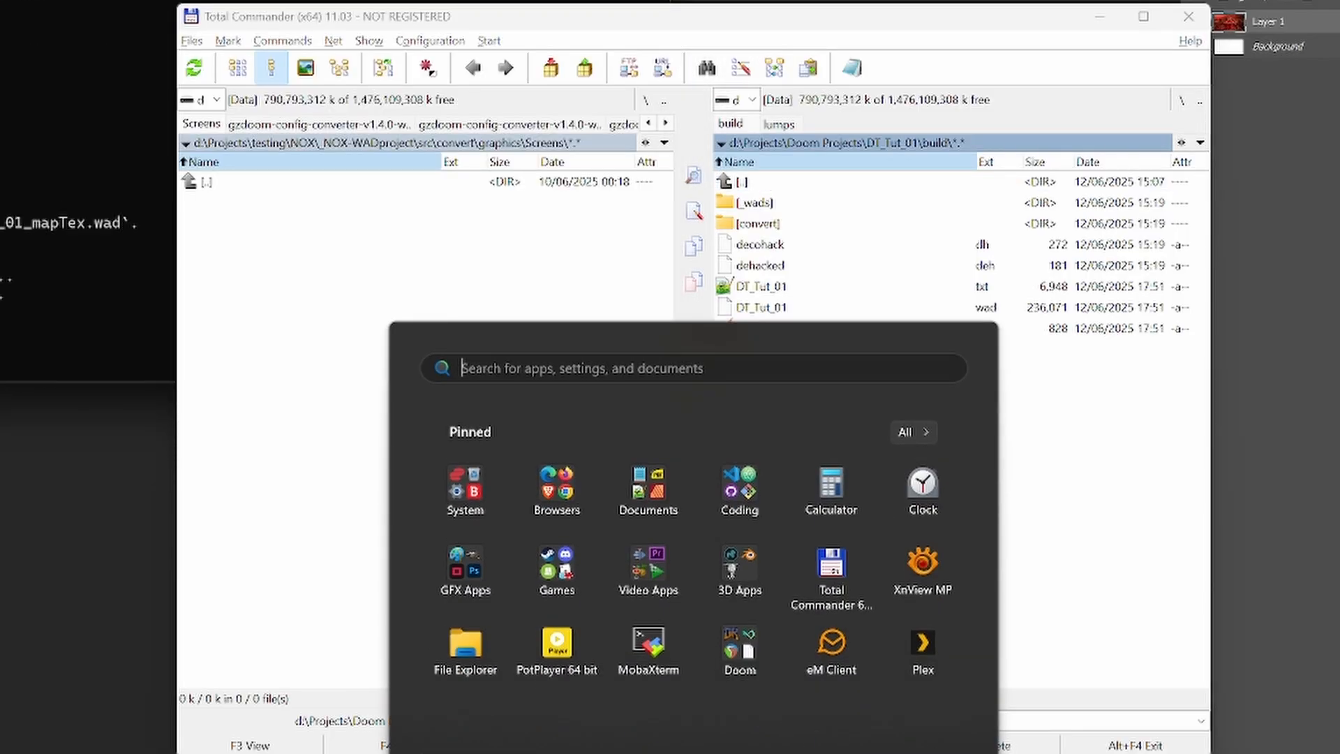
pyautogui.click(745, 662)
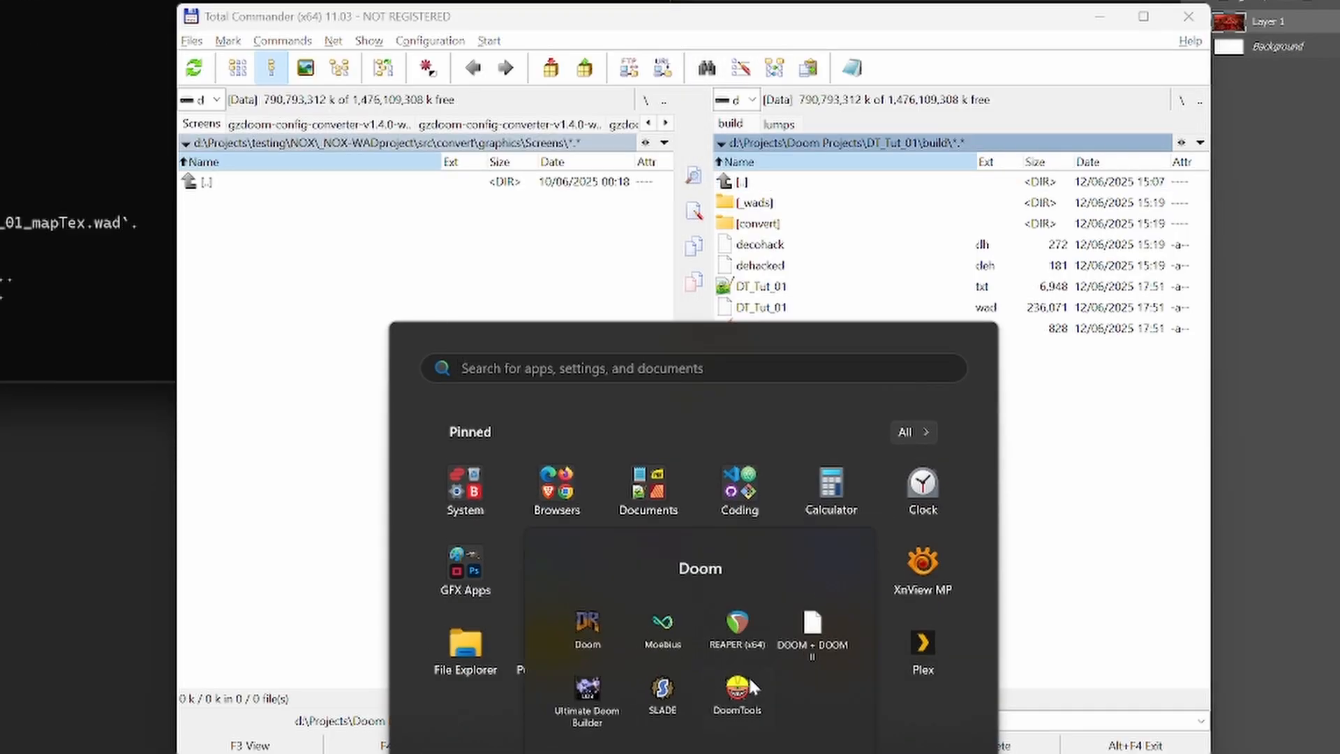
pyautogui.click(586, 707)
pyautogui.click(58, 42)
pyautogui.click(139, 100)
pyautogui.click(649, 606)
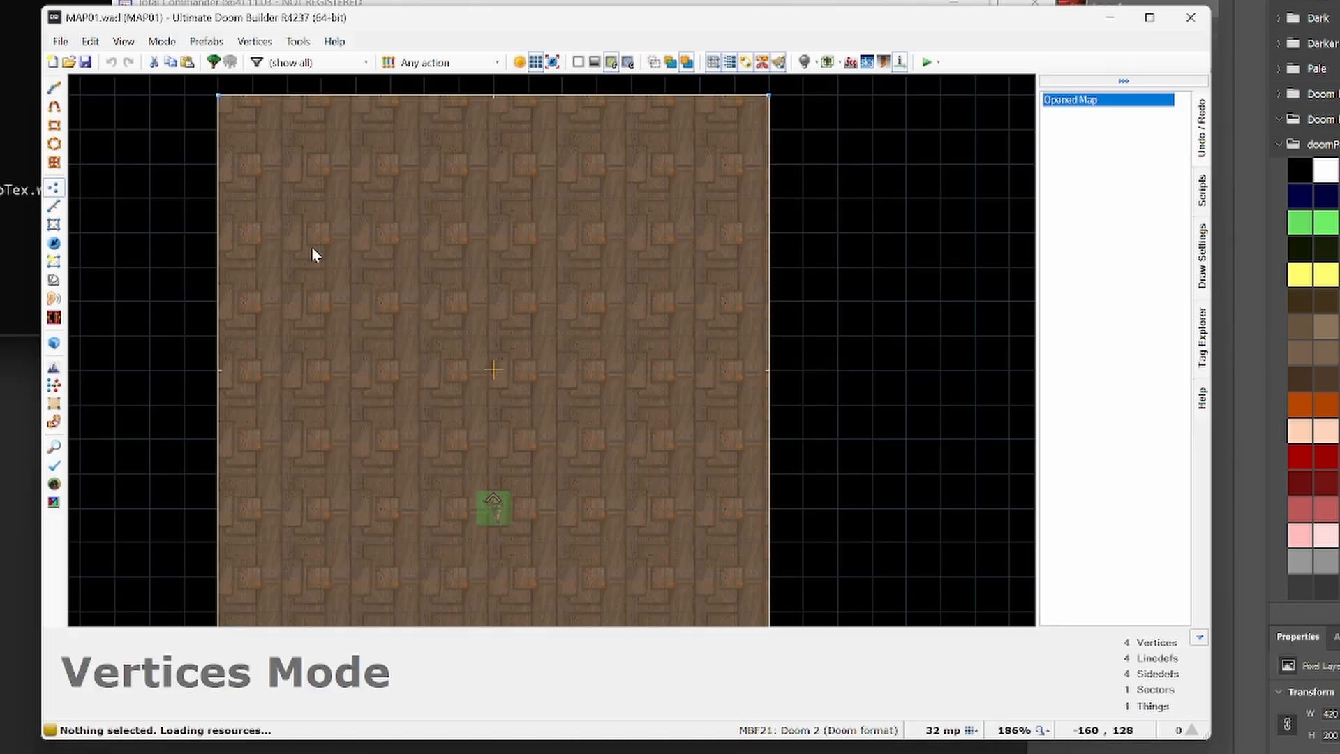
# - Draw a 64 by 32 rectangular sector in the north of the room and raise its floor height to 64
pyautogui.hotkey('shift', 'd')
pyautogui.moveTo(410, 156); pyautogui.dragTo(509, 189)
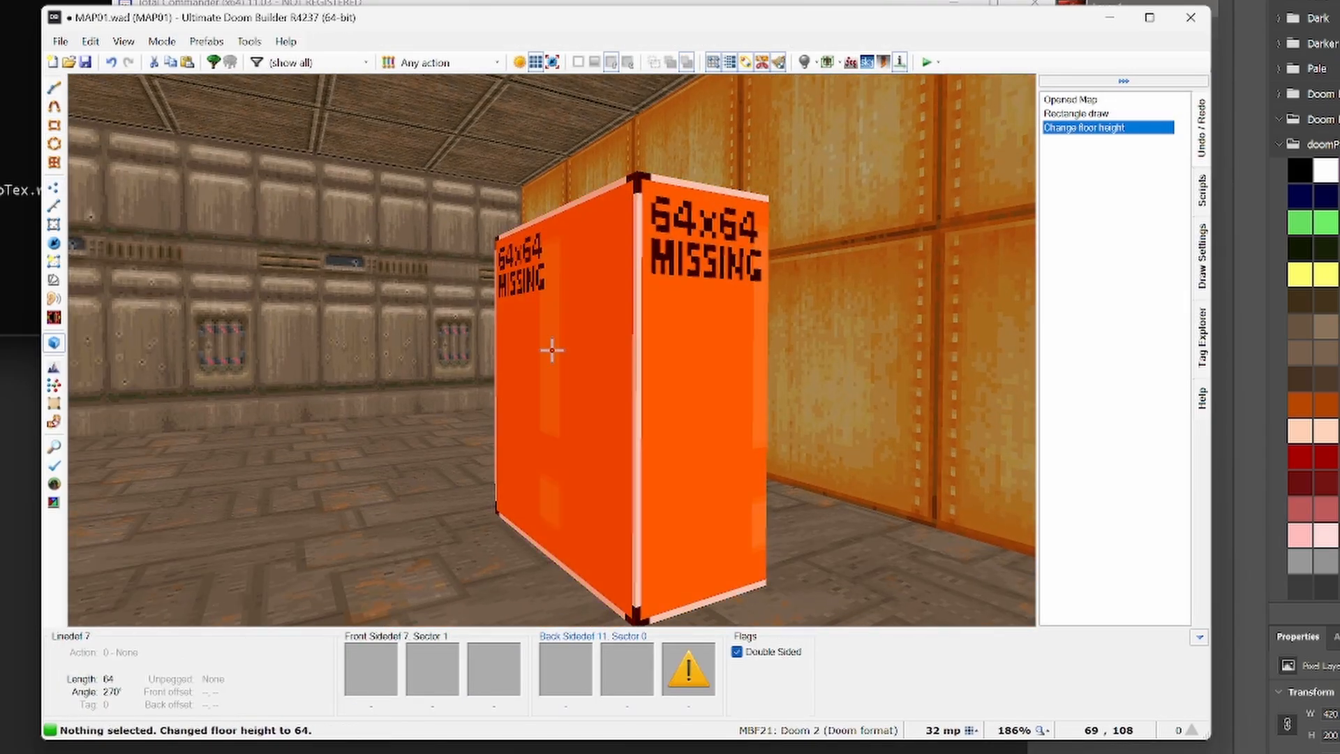
# - Texture the block's four sides with BIGCMP2, and change its front side to the SW1BRCOM switch texture
pyautogui.click(754, 593)
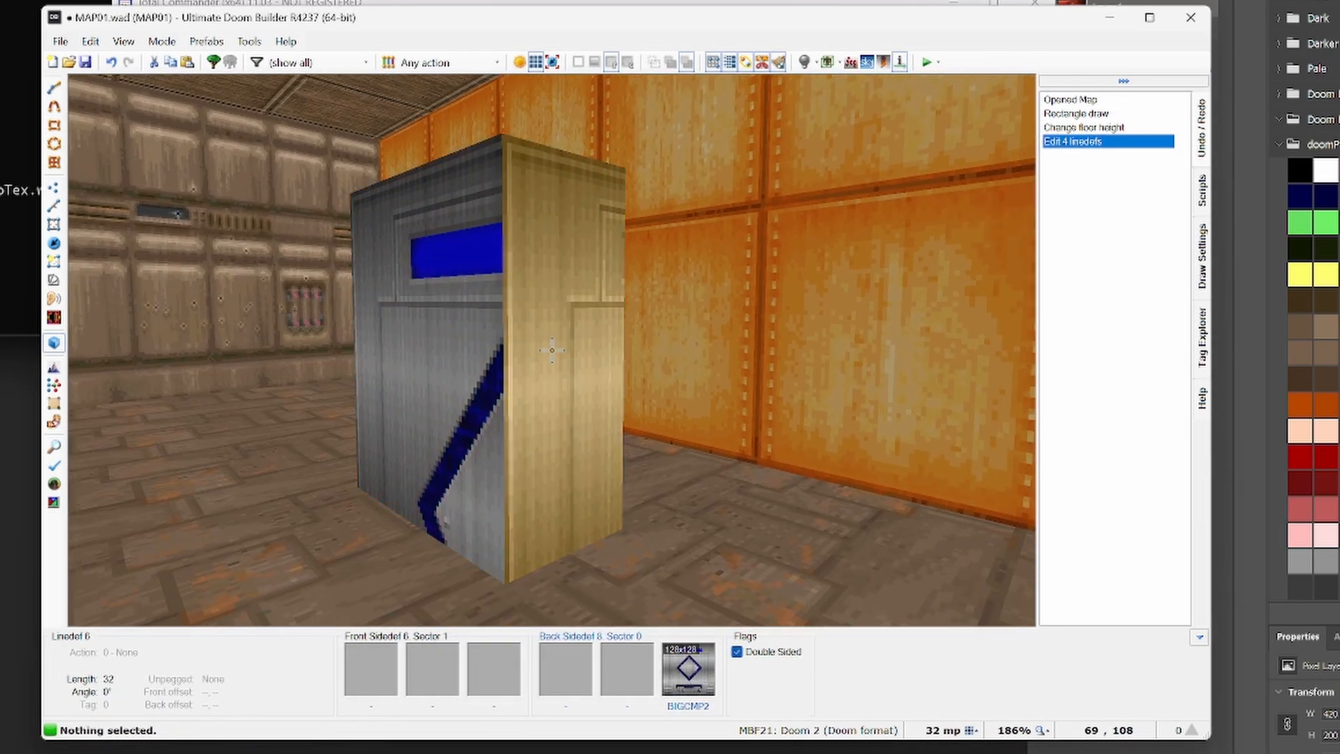
pyautogui.moveTo(551, 350); pyautogui.dragTo(551, 350)
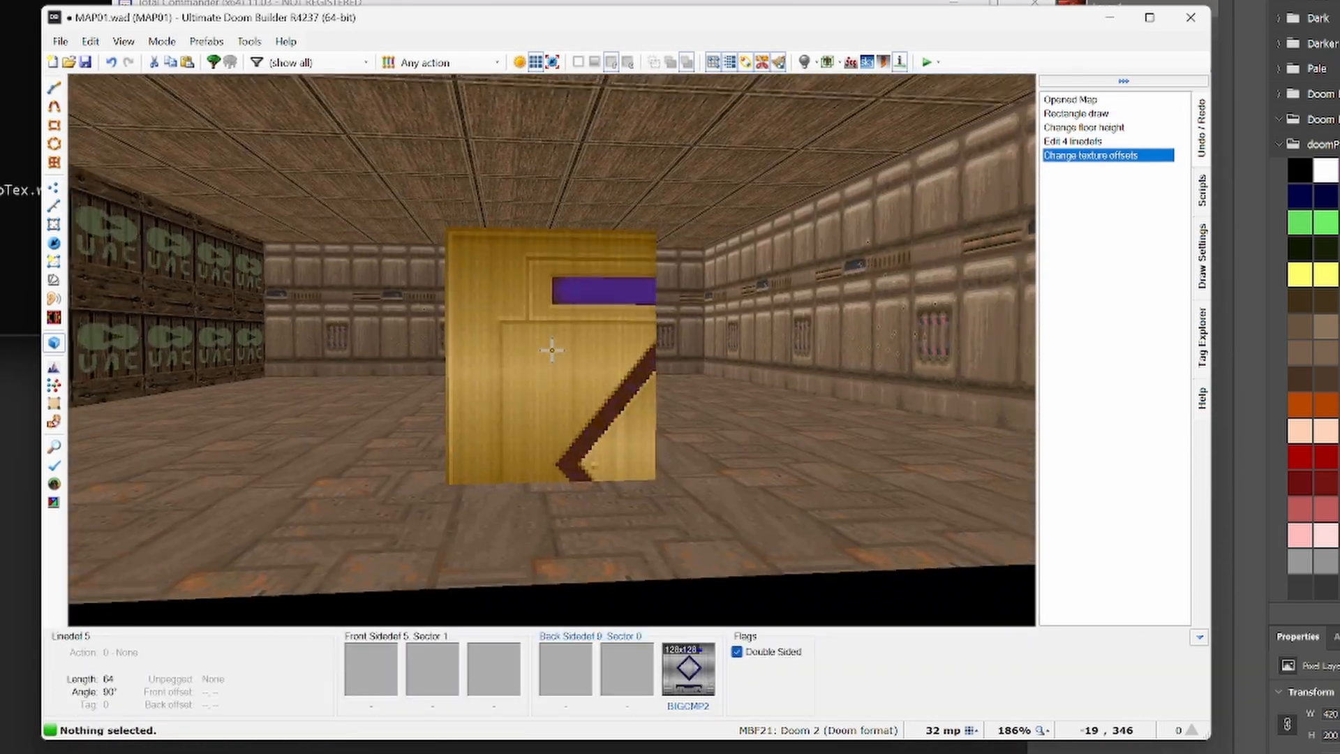
pyautogui.press('Left')
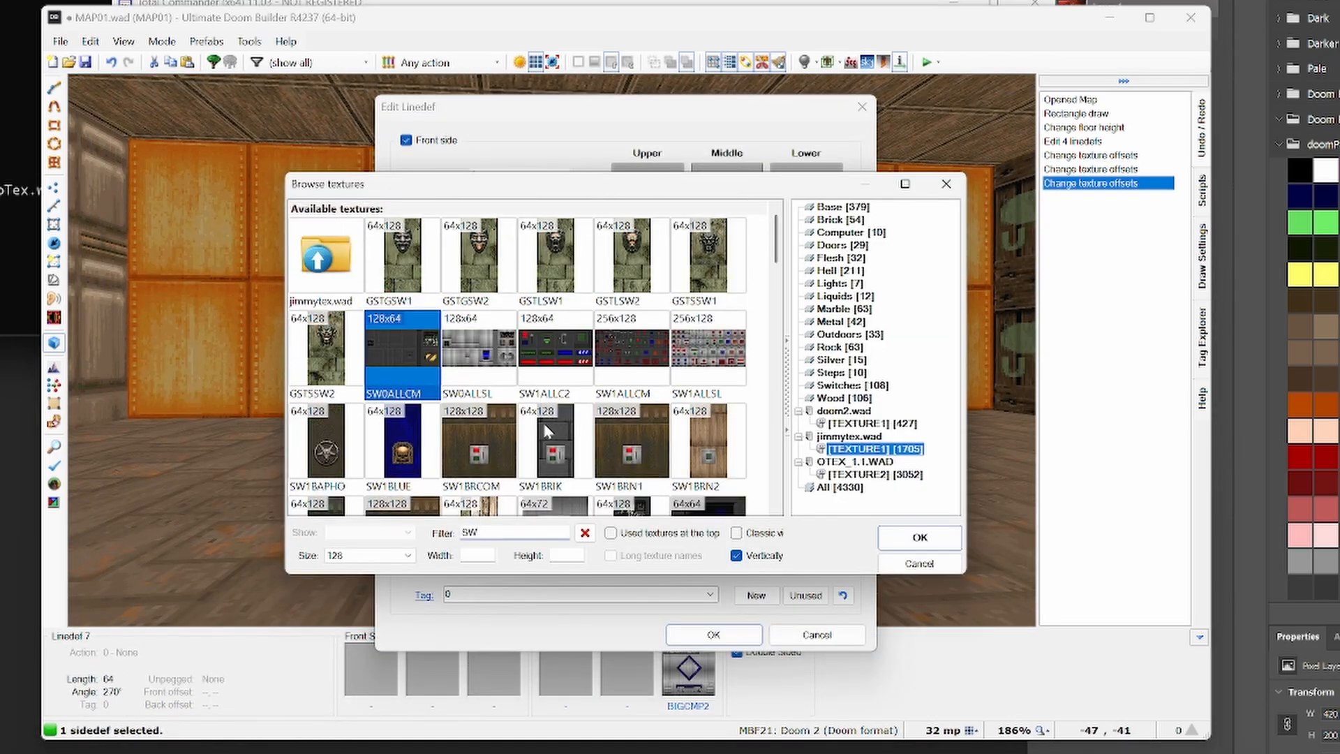
pyautogui.click(479, 449)
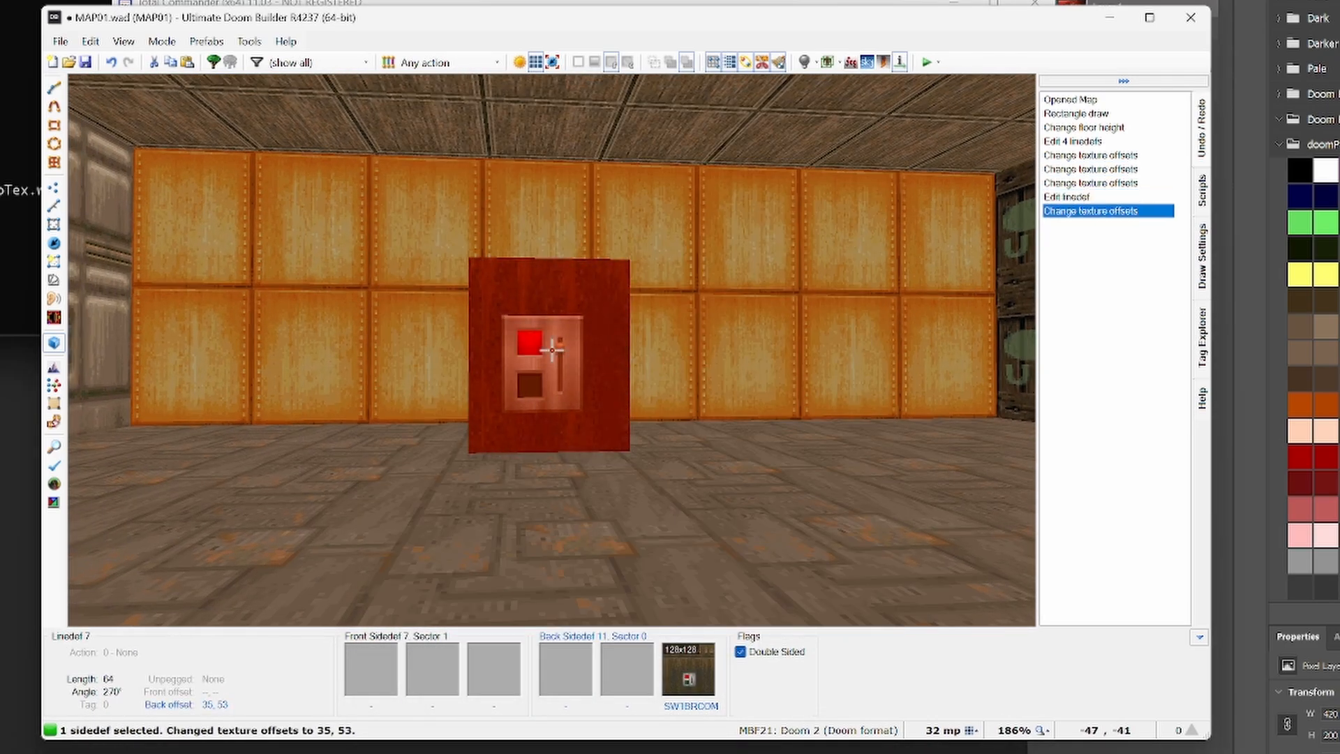
# - Set the switch texture's offsets to 32, 53 and move the block sector in line with the player start
pyautogui.press('w')
pyautogui.press('s')
pyautogui.moveTo(569, 115); pyautogui.dragTo(613, 203)
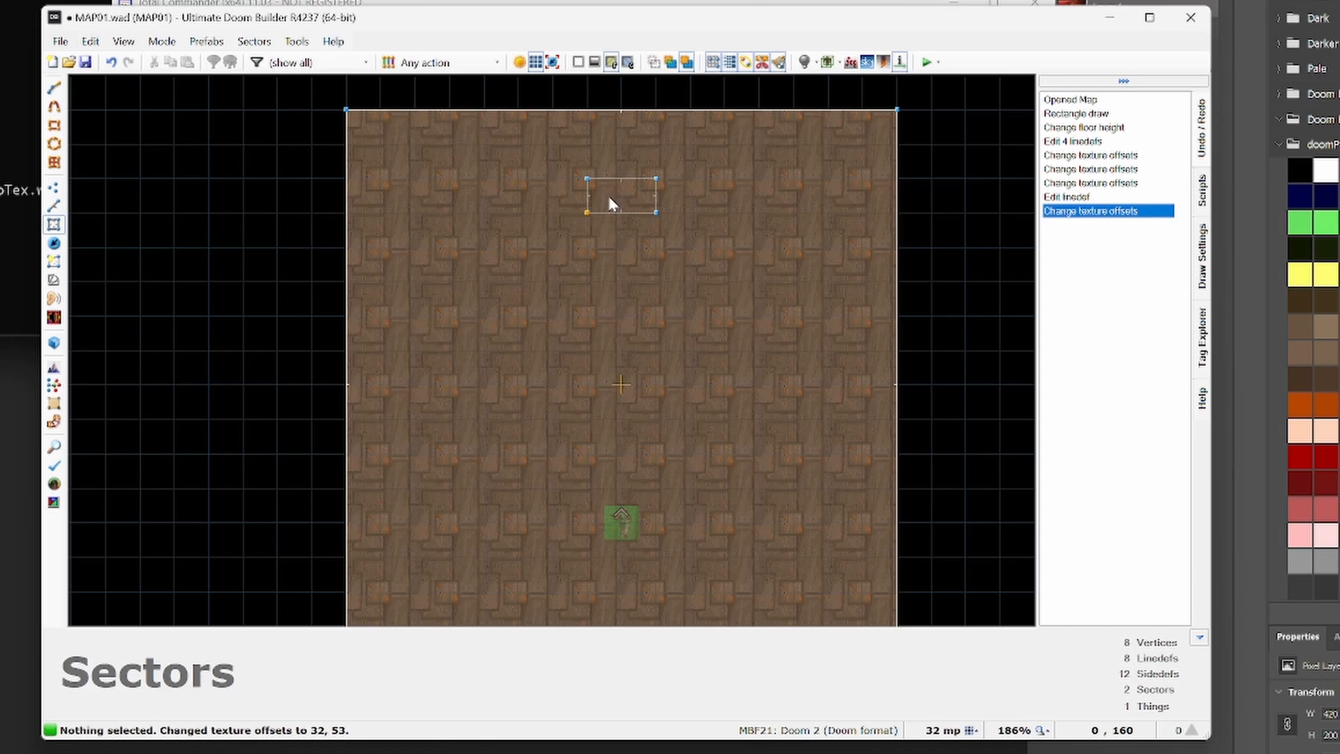
# - Edit the block's switch linedef so that it works as the level exit
pyautogui.press('v')
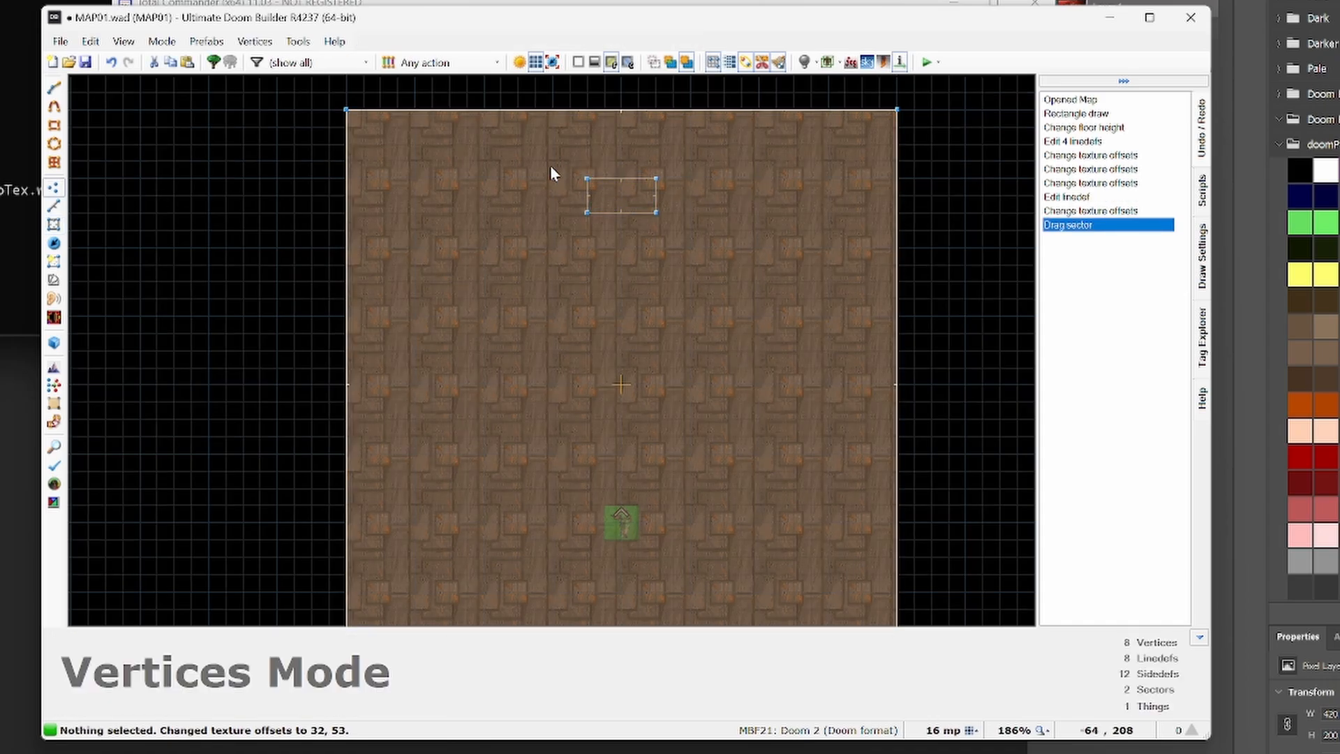
pyautogui.scroll(2, 552, 173)
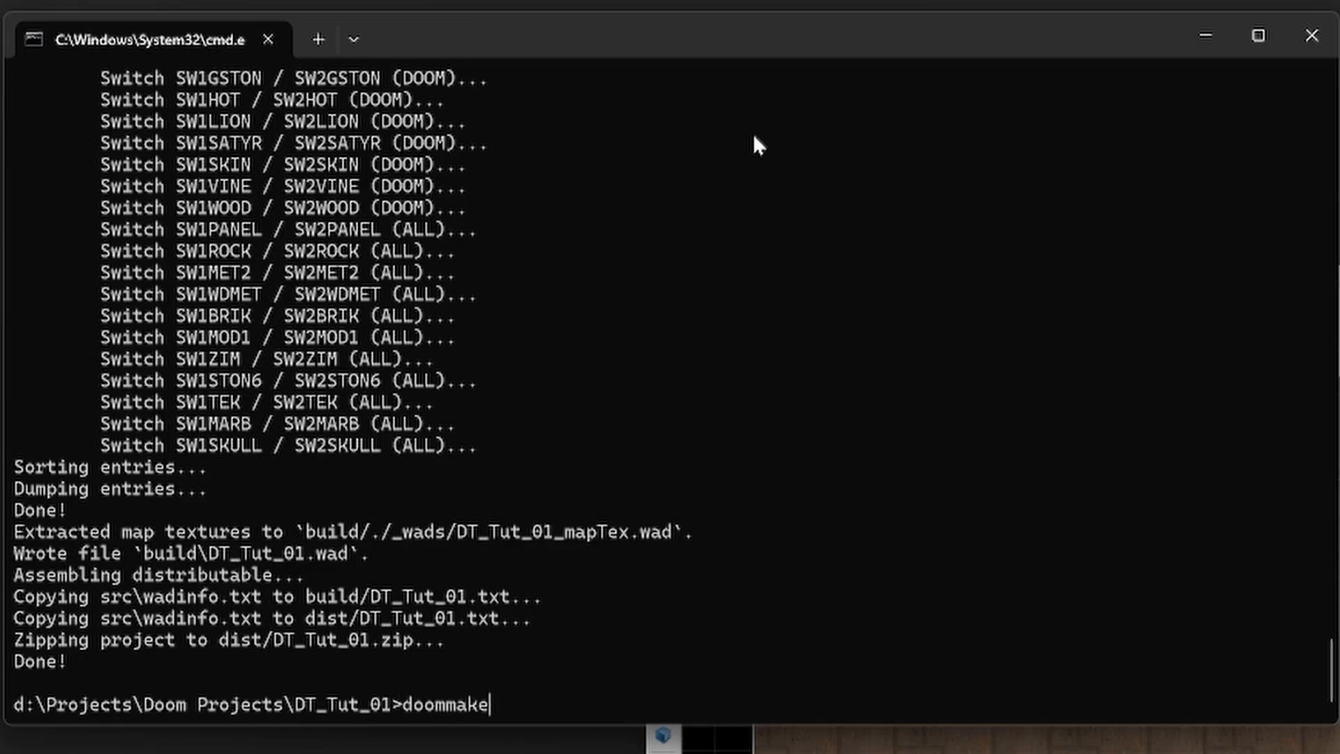
pyautogui.press('Return')
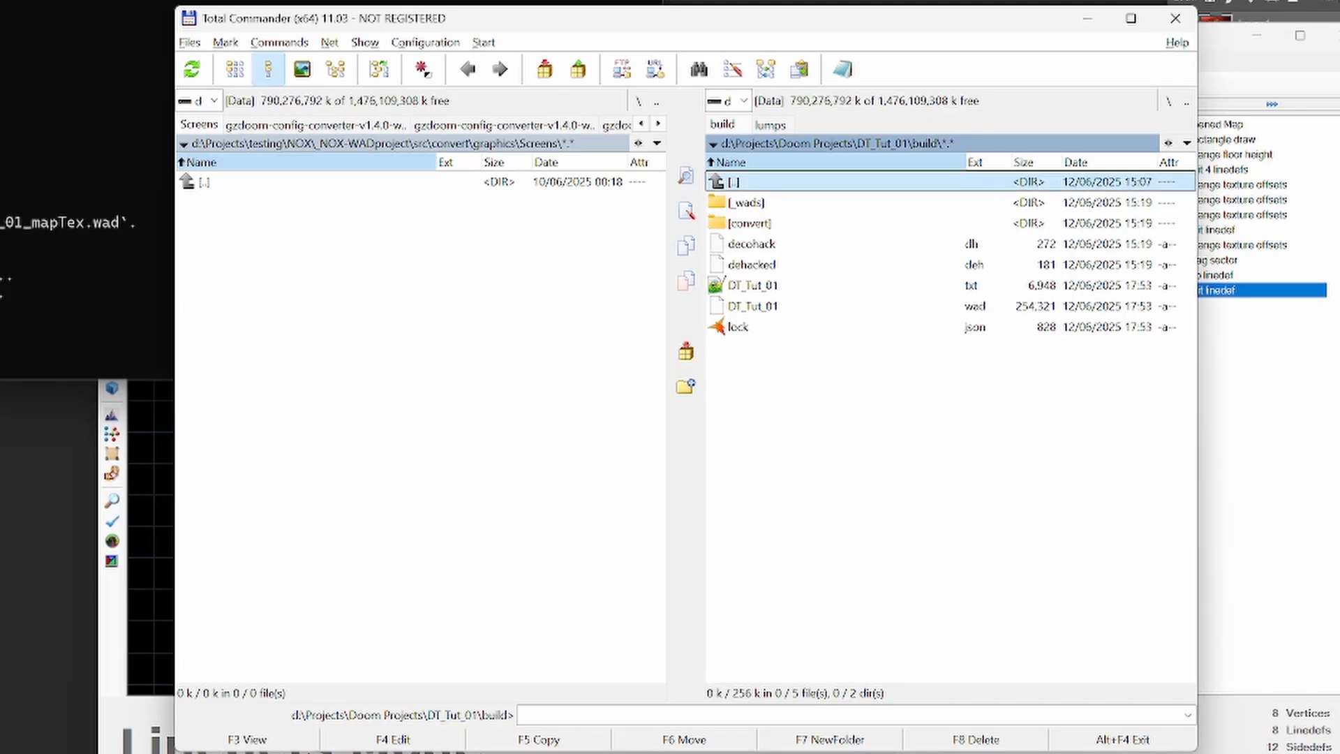
# - Launch the rebuilt wad from the build folder and start a new Ultra-Violence game
pyautogui.write('doom')
pyautogui.press('Return')
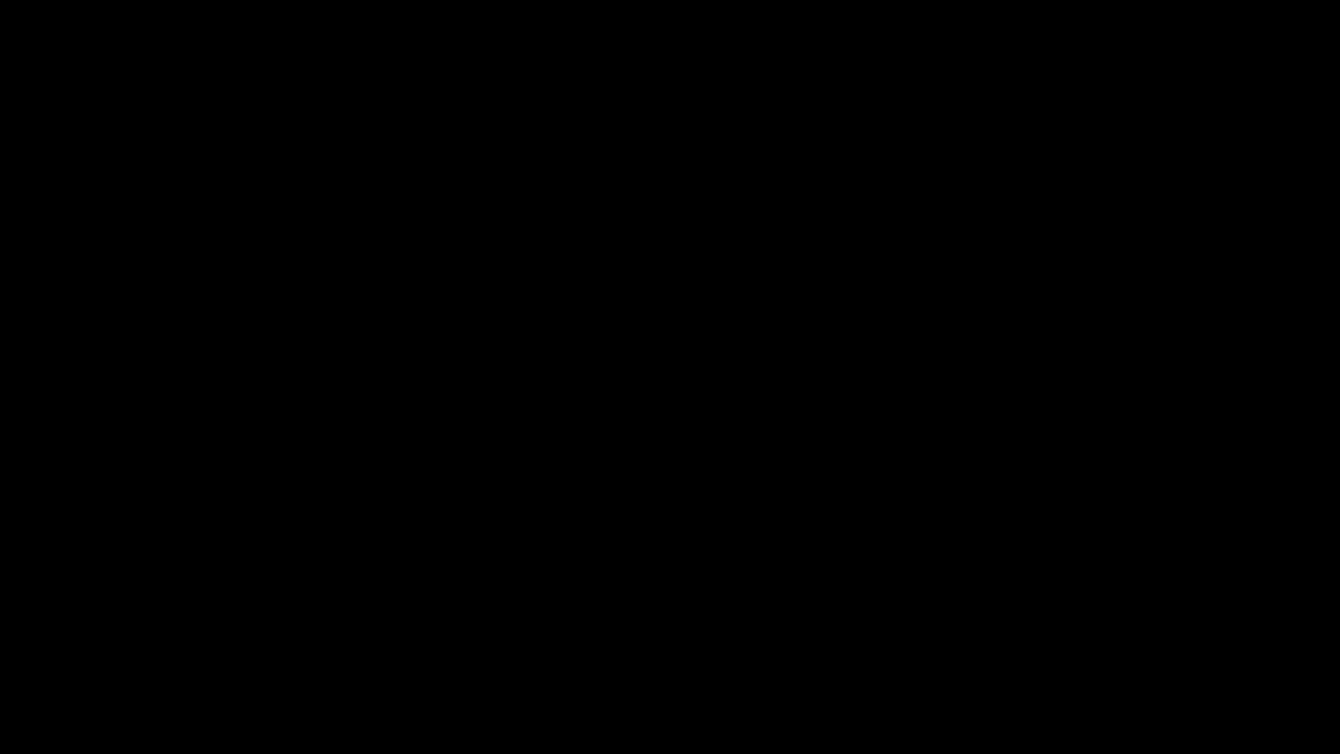
pyautogui.press('Escape')
pyautogui.press('Return')
pyautogui.press('Return')
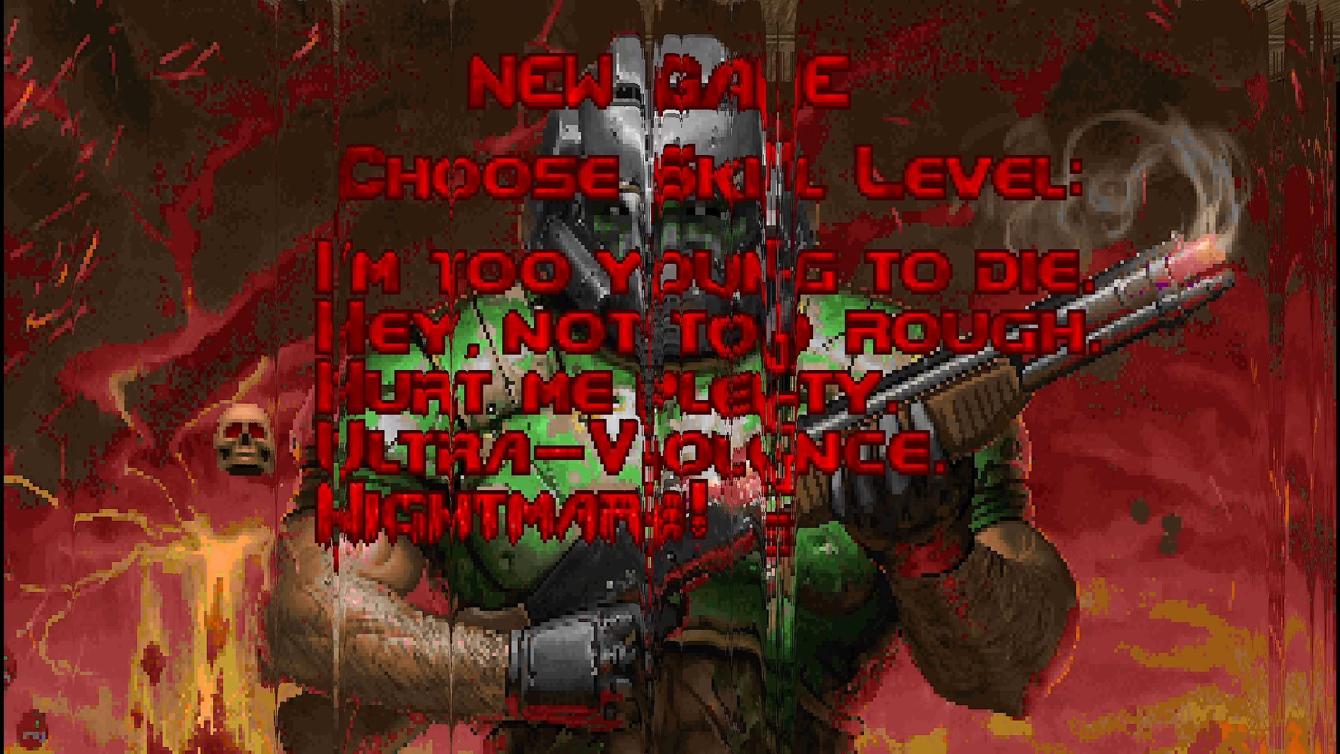
# - Activate the exit switch in the map to check the custom intermission screen, and quit the game
pyautogui.press('w')
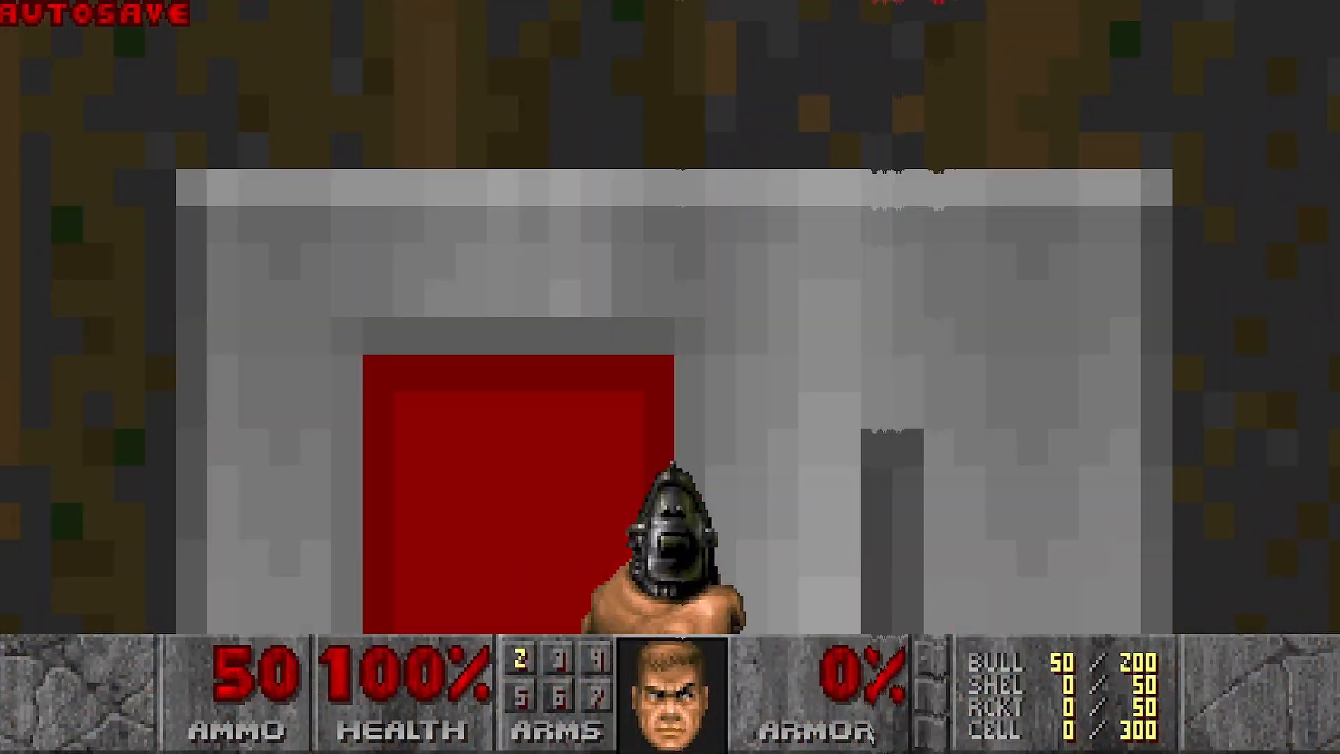
pyautogui.press('space')
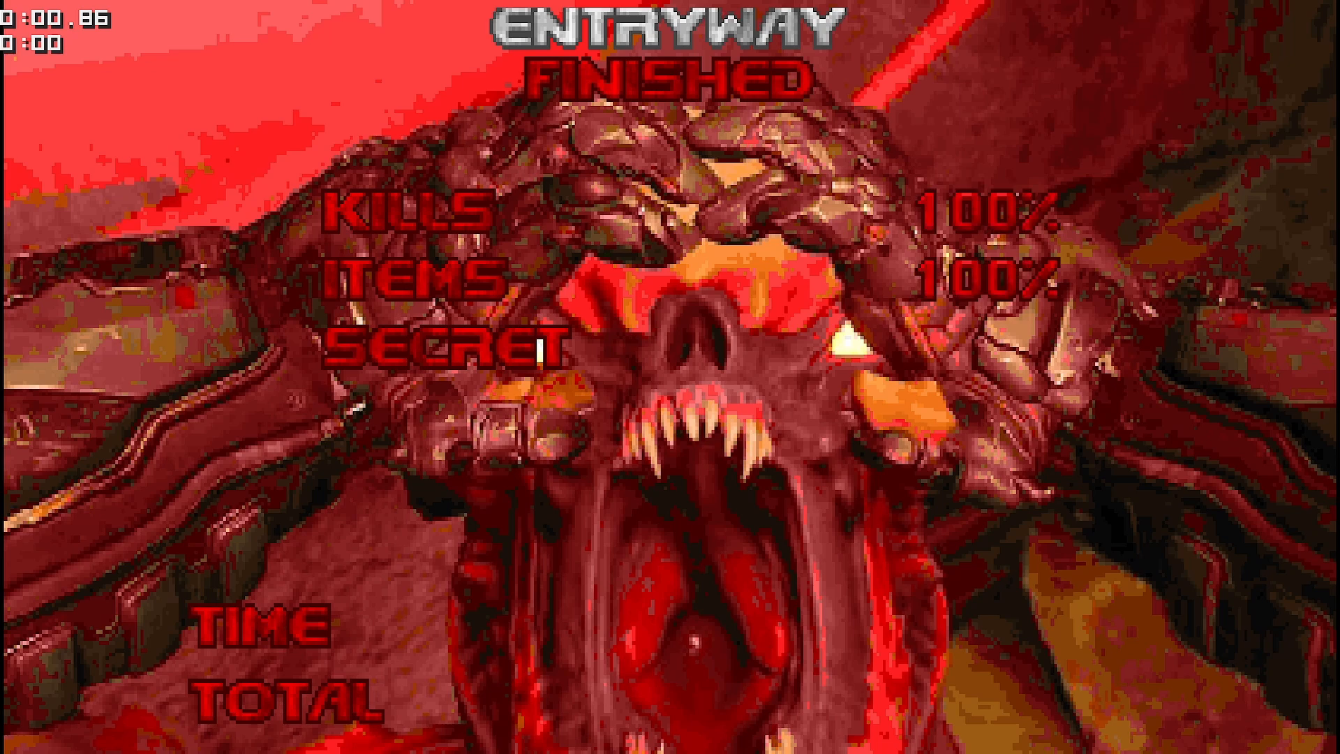
pyautogui.press('Escape')
pyautogui.press('Up')
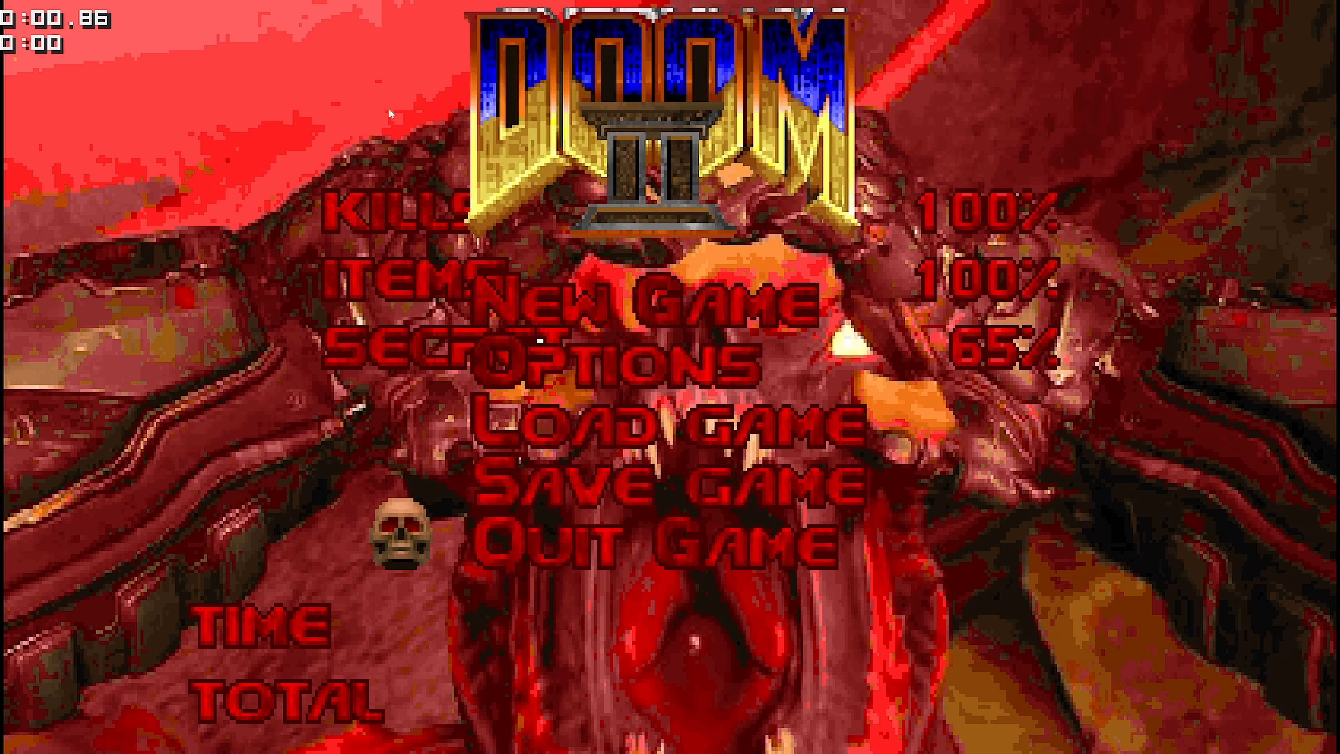
pyautogui.press('Return')
# - Switch to the web browser and search for freemidi
pyautogui.hotkey('alt', 'Tab')
pyautogui.hotkey('alt', 'Tab')
pyautogui.hotkey('alt', 'Tab')
pyautogui.hotkey('alt', 'Tab')
pyautogui.click(179, 35)
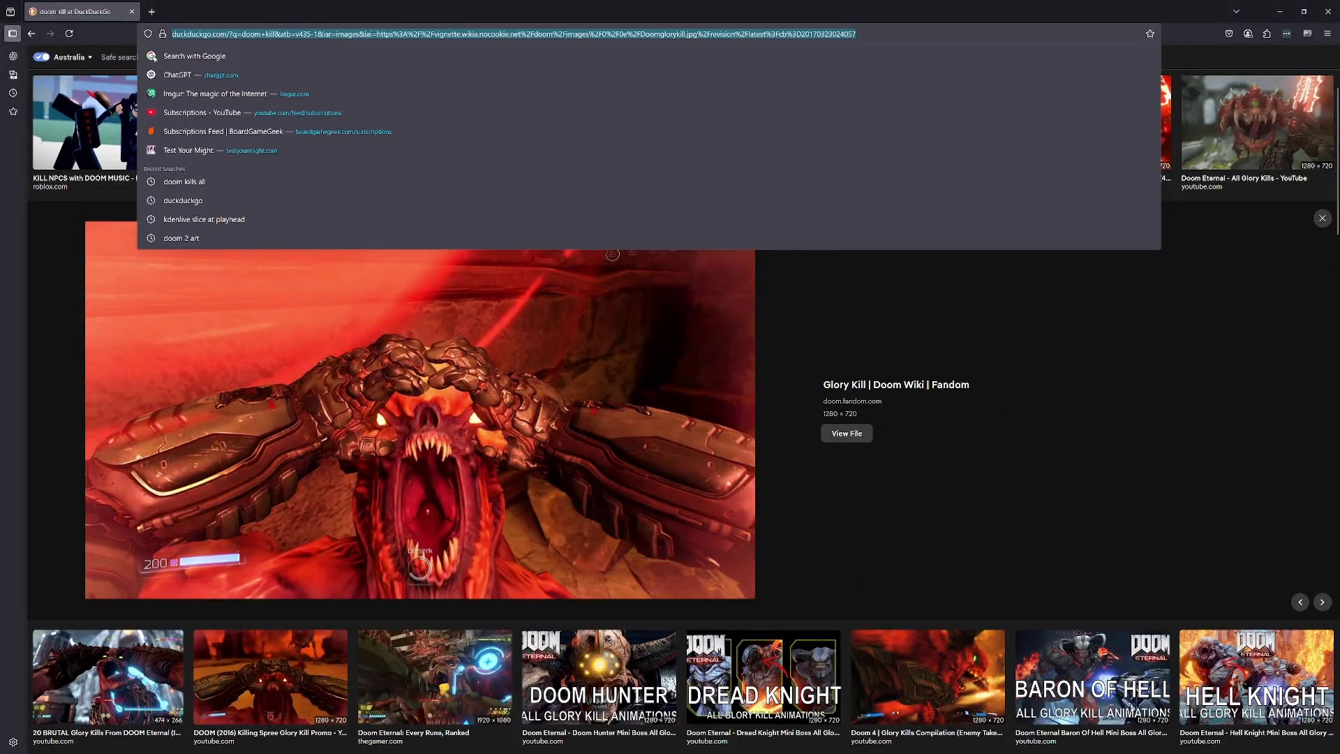
pyautogui.write('freemidi')
pyautogui.press('Return')
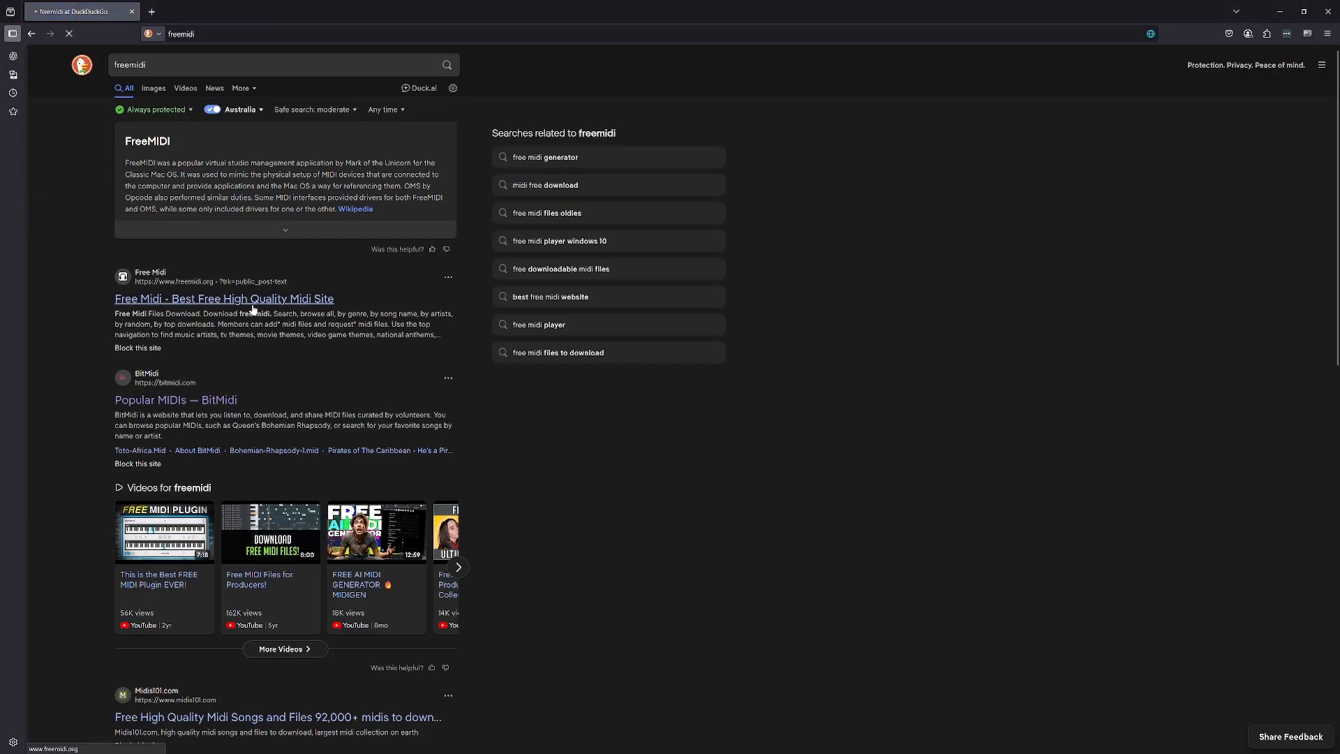
# - Open the Free Midi website from the search results
pyautogui.click(253, 301)
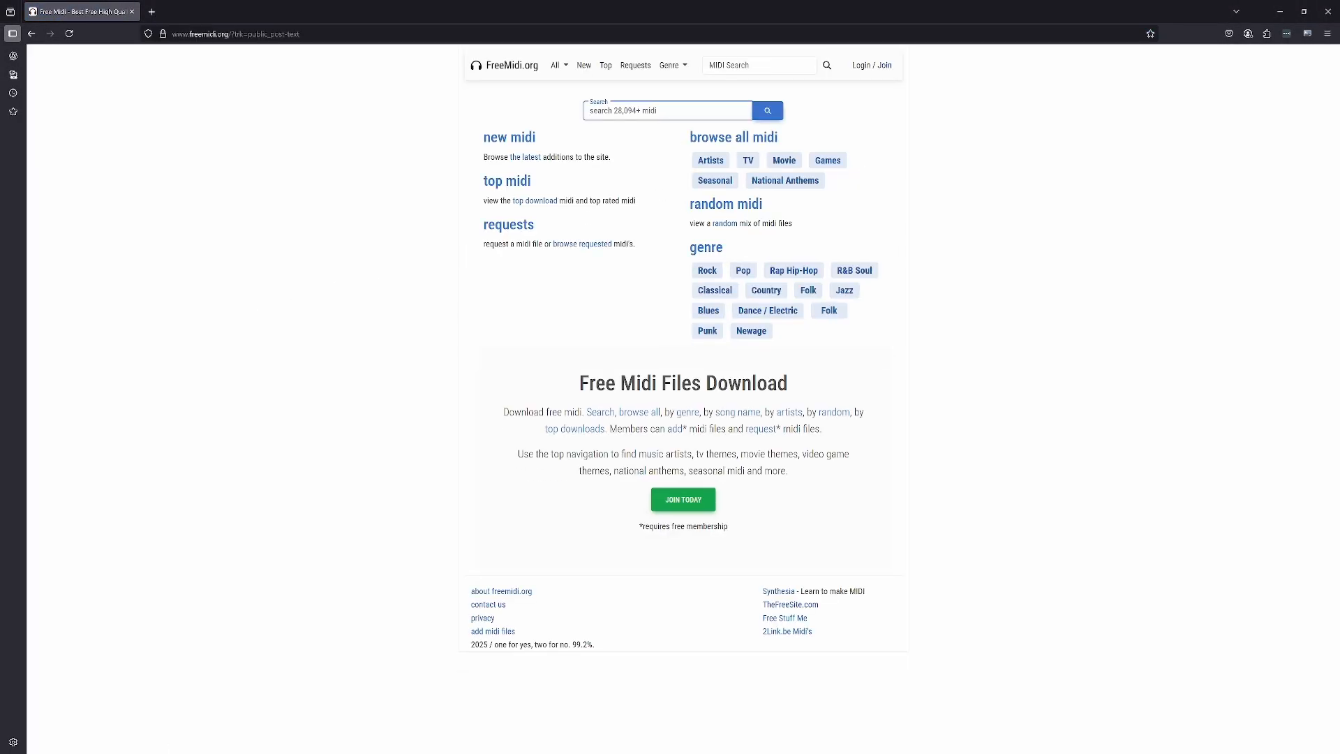
# - Switch to Total Commander and open the src folder of the DT_Tut_01 project
pyautogui.hotkey('alt', 'Tab')
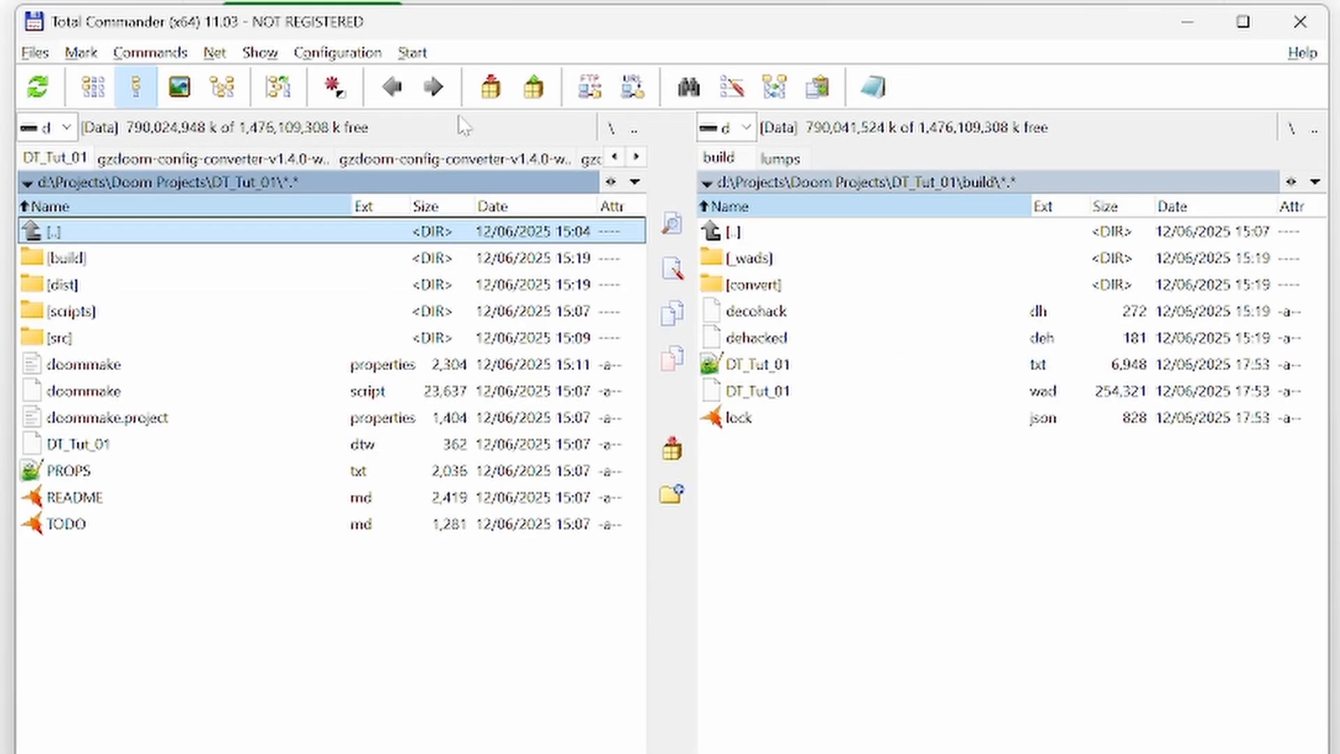
pyautogui.click(35, 52)
pyautogui.press('Escape')
pyautogui.press('Down')
# - Open the music folder inside the project's src\assets folder
pyautogui.press('Down')
pyautogui.press('Down')
pyautogui.press('Down')
pyautogui.press('Return')
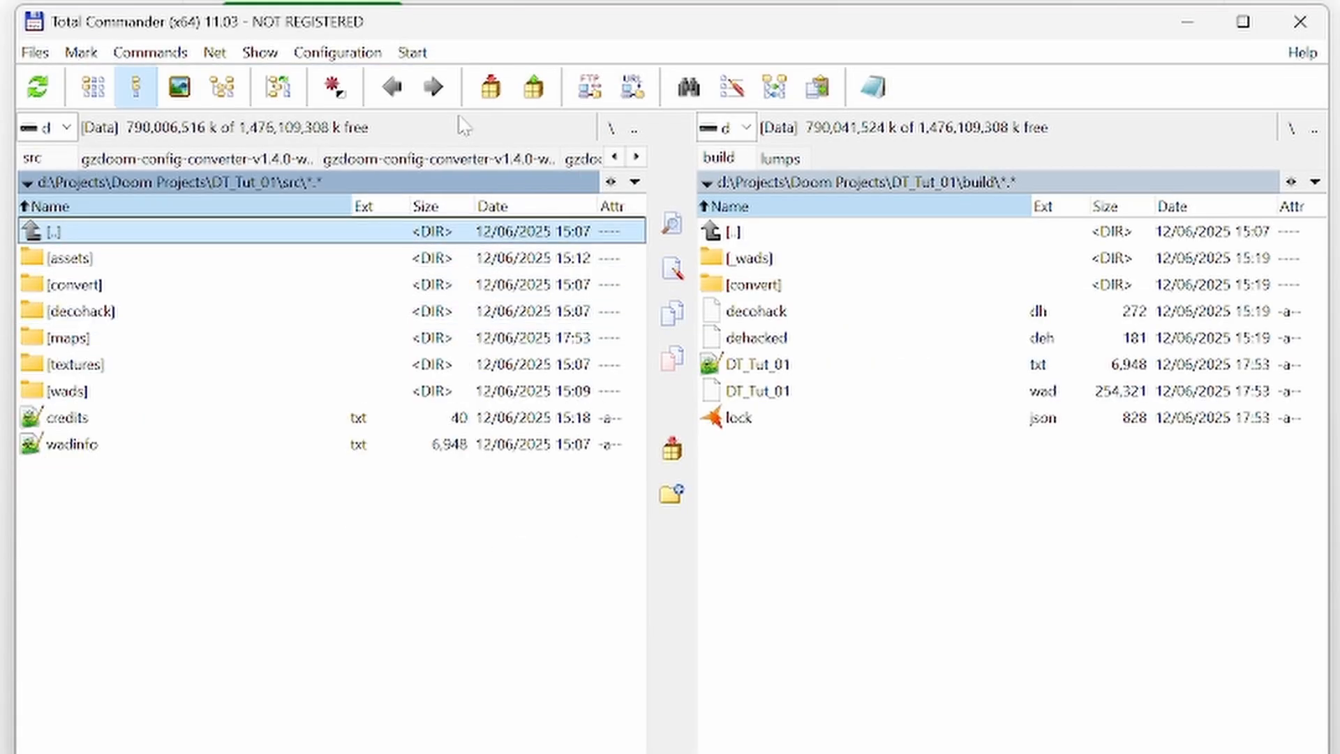
pyautogui.press('Down')
pyautogui.press('Down')
pyautogui.press('Down')
pyautogui.press('Down')
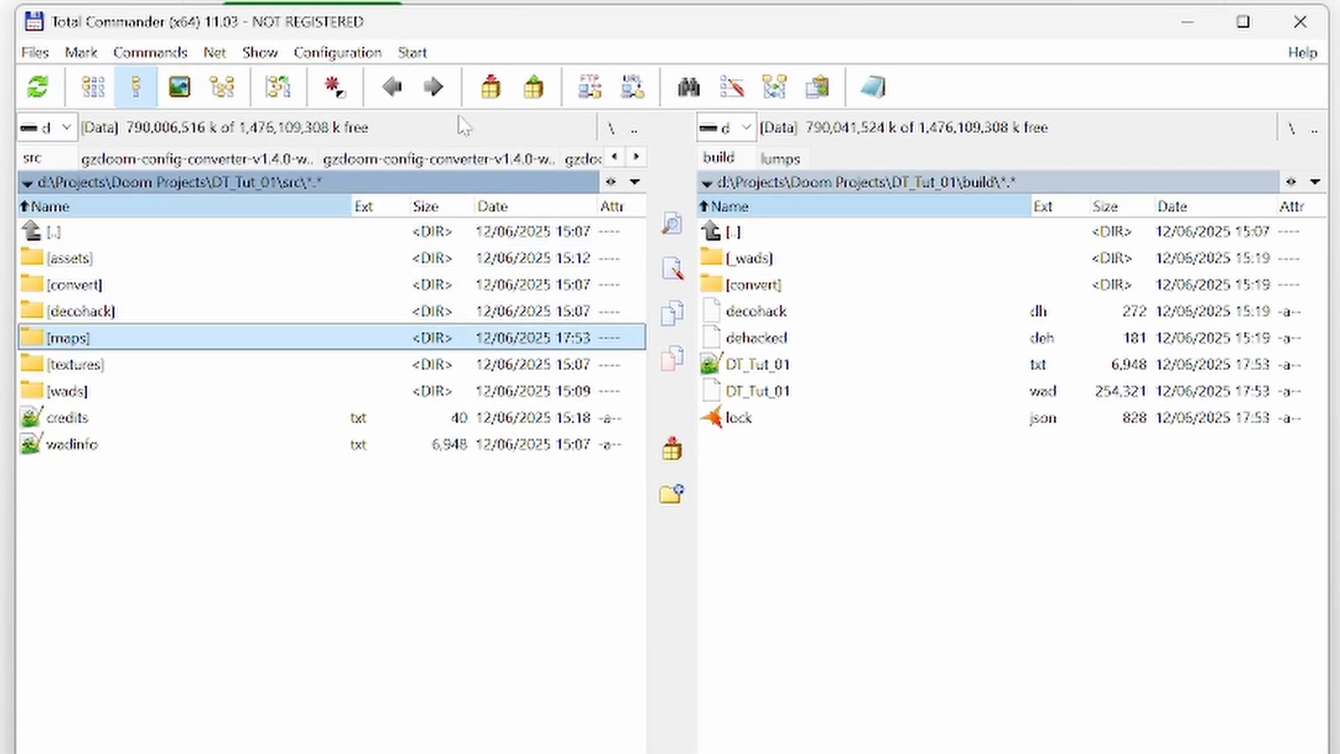
pyautogui.press('Up')
pyautogui.press('Up')
pyautogui.press('Up')
pyautogui.press('Return')
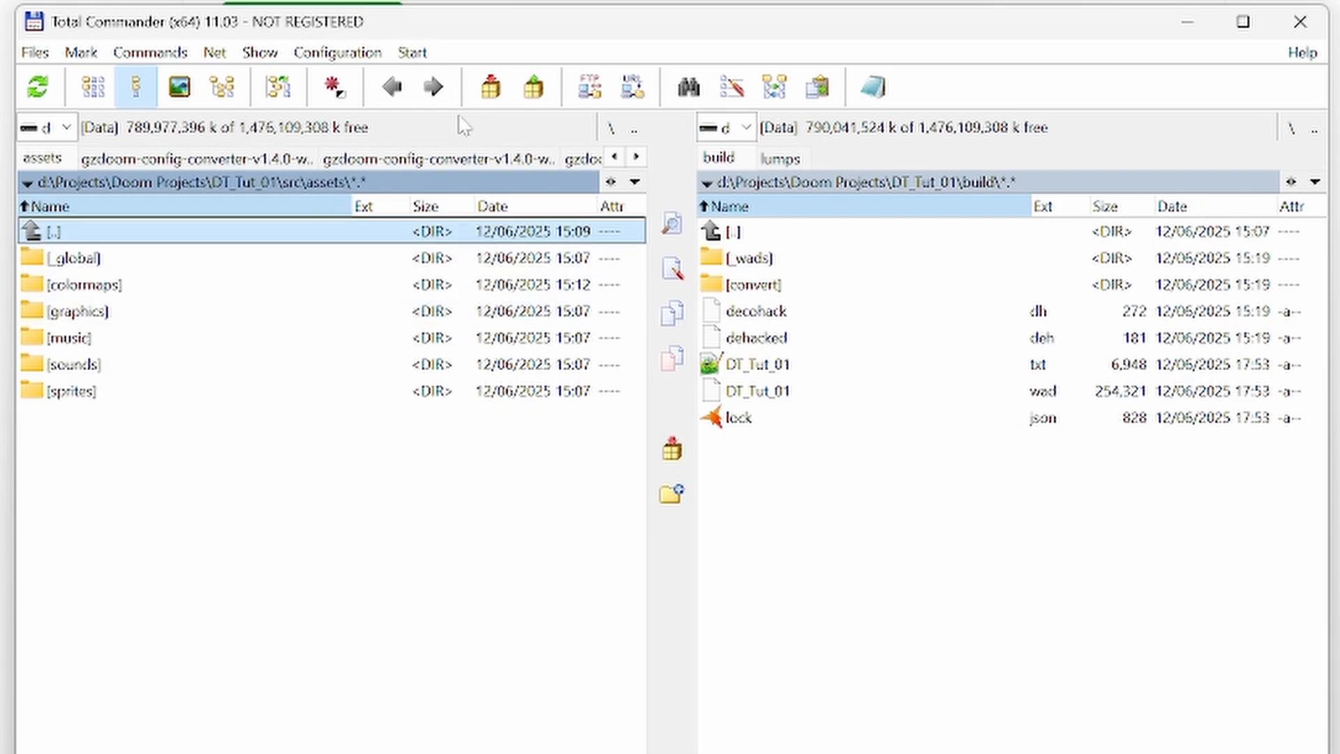
pyautogui.press('Down')
pyautogui.press('Down')
pyautogui.press('Down')
pyautogui.press('Down')
pyautogui.press('Return')
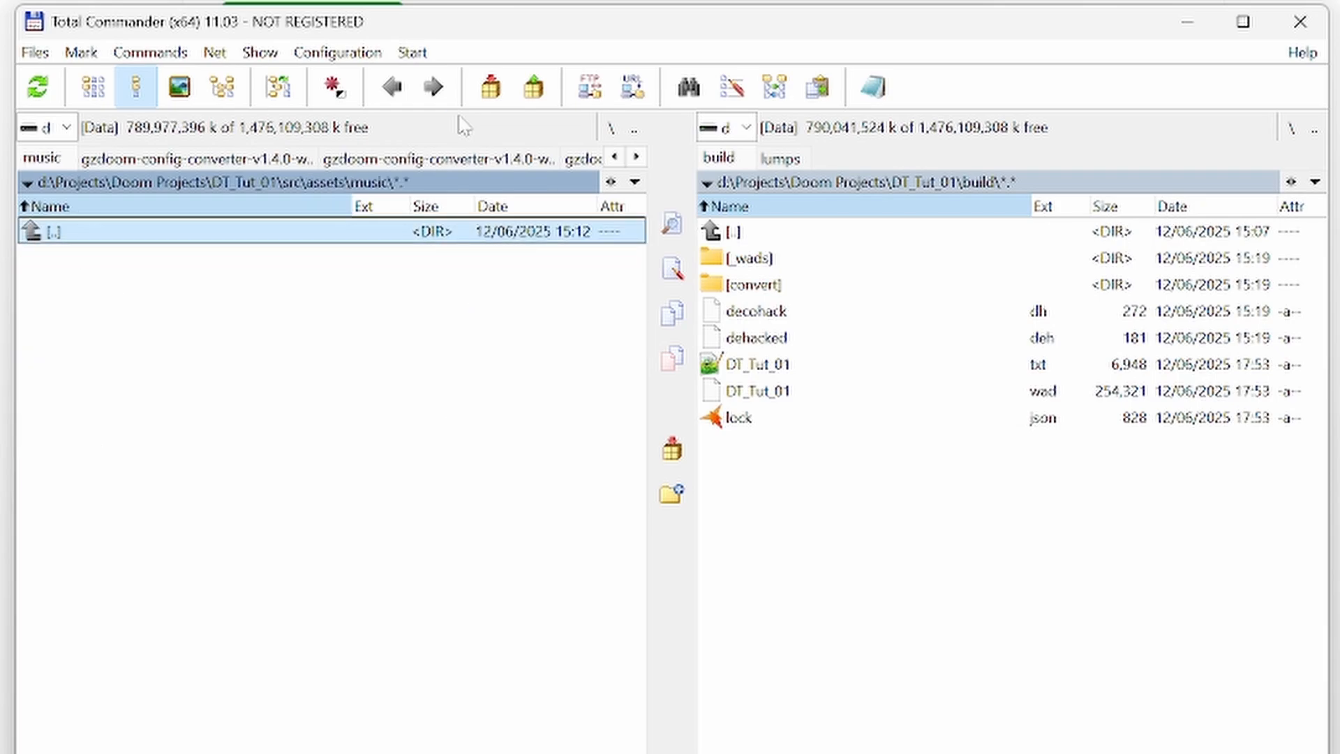
# - Move World1(GrassLand).mid from the Downloads folder into the project's music folder under the name mario1.mid
pyautogui.click(729, 127)
pyautogui.click(803, 180)
pyautogui.click(1291, 183)
pyautogui.click(1322, 320)
pyautogui.click(826, 320)
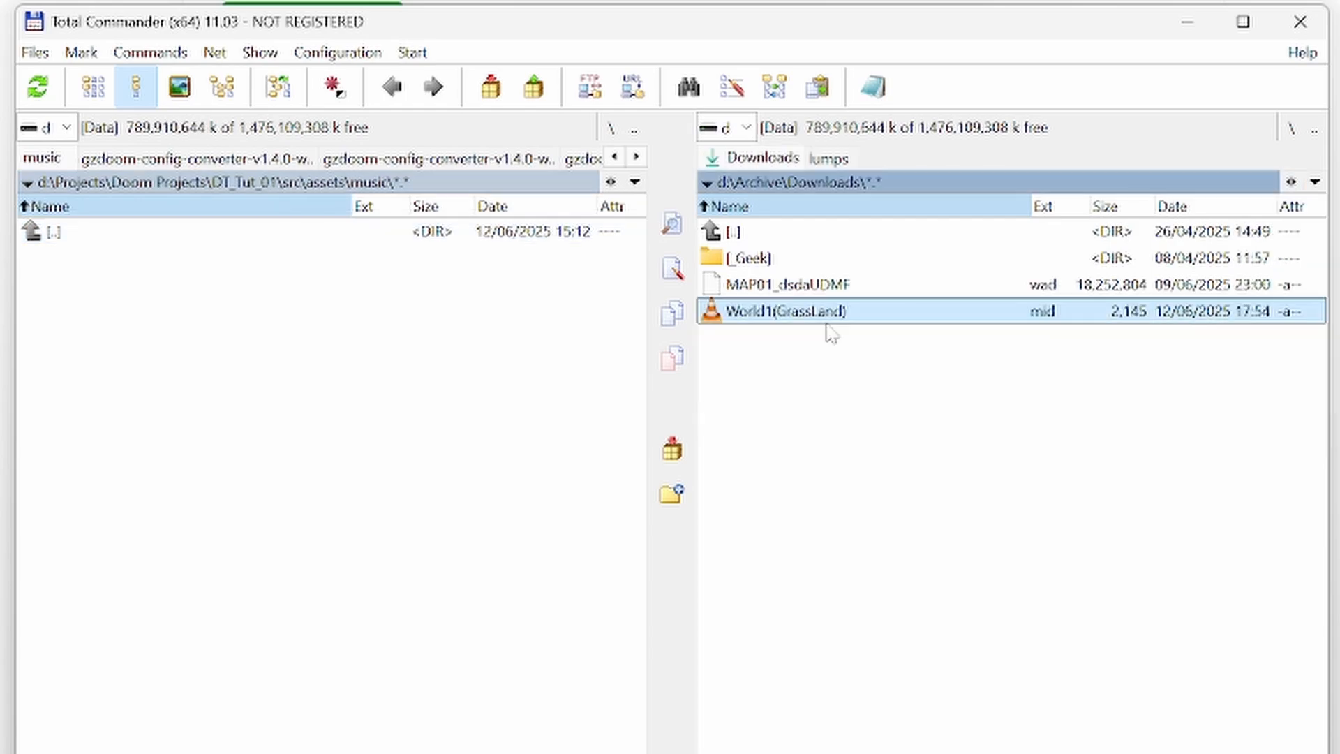
pyautogui.press('F6')
pyautogui.write('mario1')
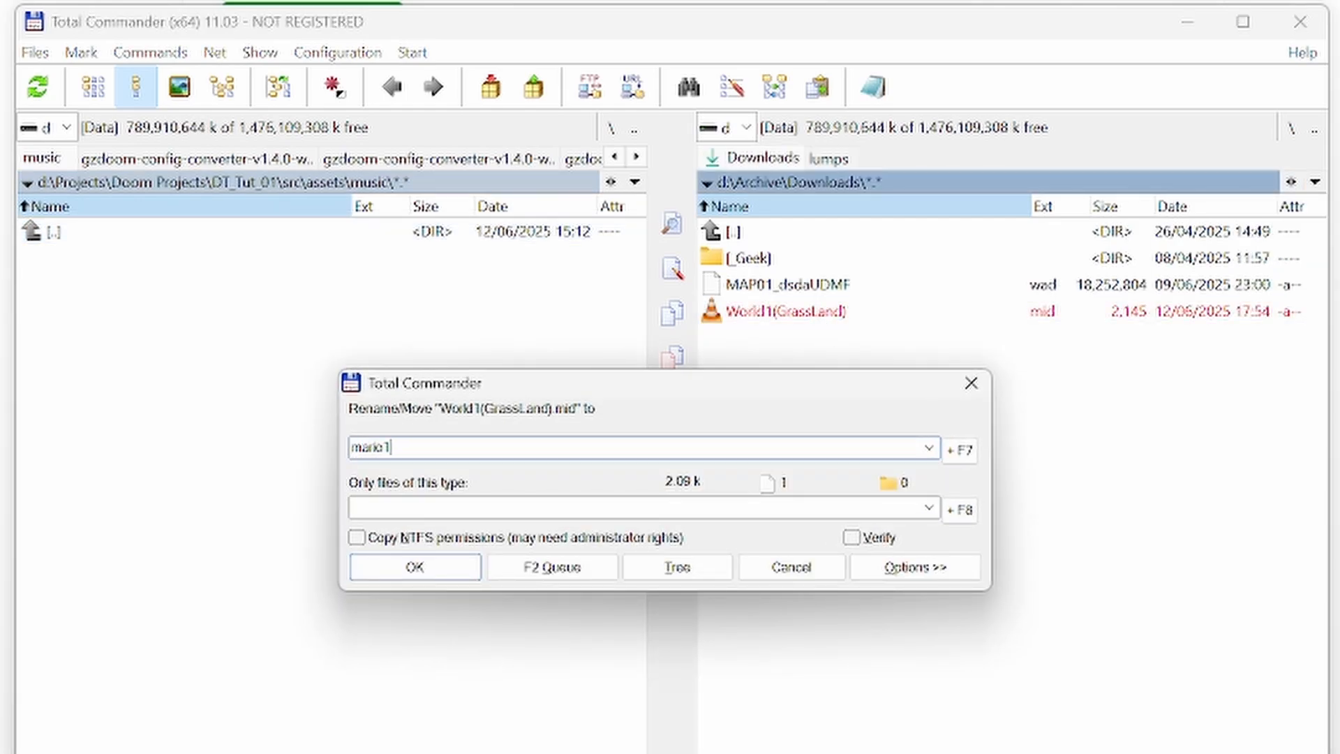
pyautogui.write('.mid')
pyautogui.press('Return')
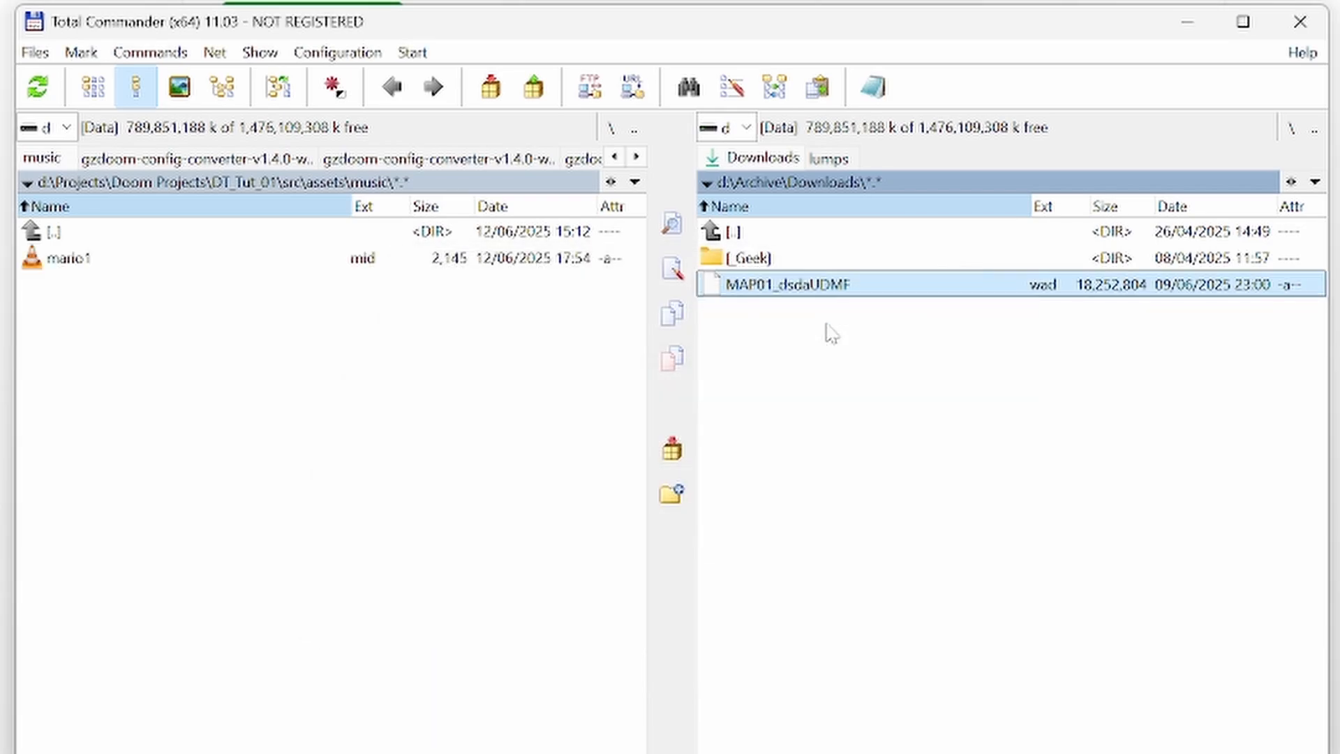
# - Display the project's src\assets\_global folder in the pane beside the music folder
pyautogui.press('Tab')
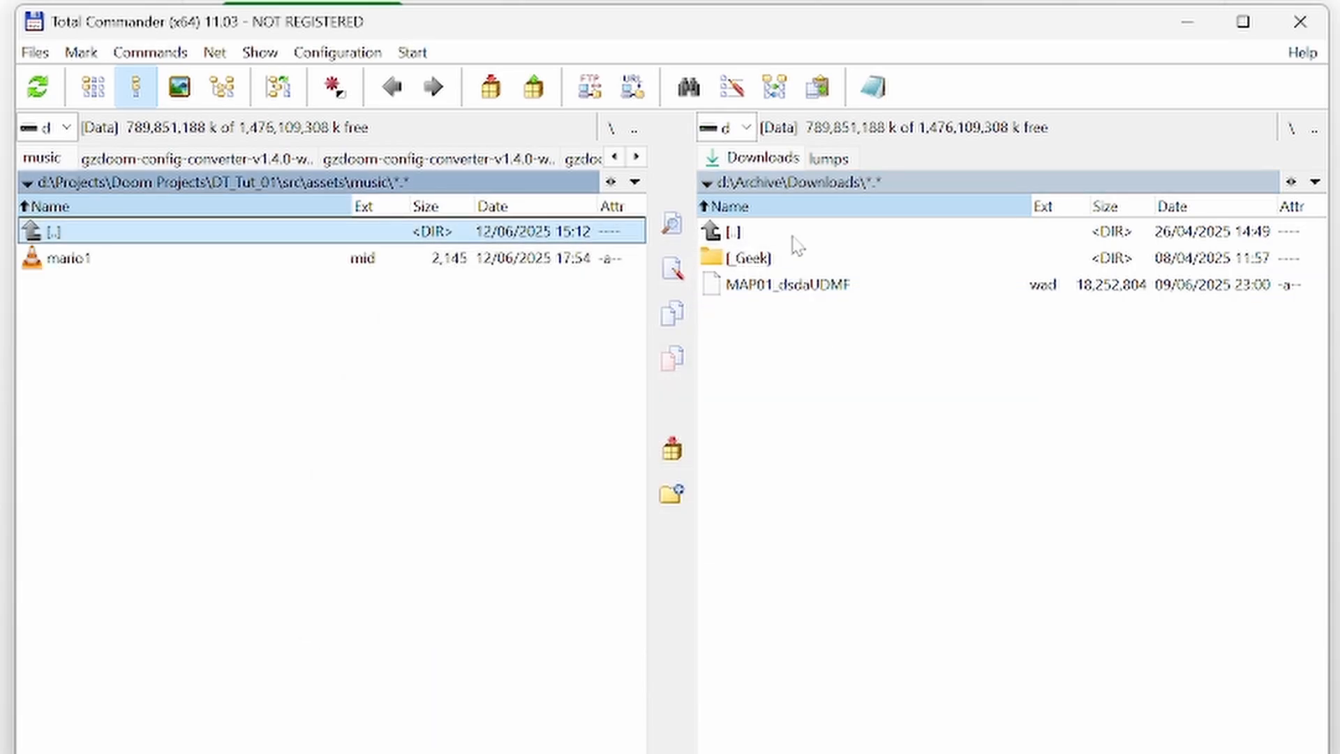
pyautogui.hotkey('alt', 'F2')
pyautogui.press('d')
pyautogui.press('Return')
pyautogui.press('Up')
pyautogui.press('Up')
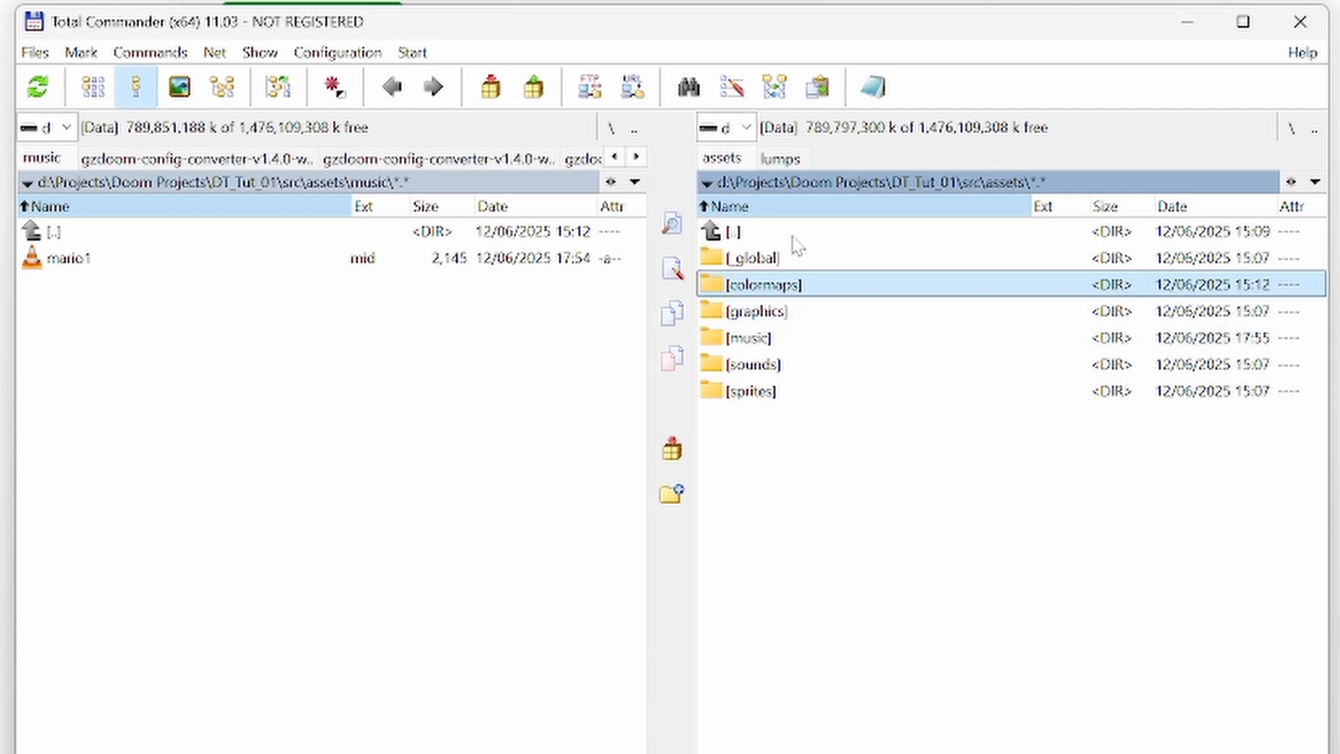
pyautogui.press('Up')
pyautogui.press('Return')
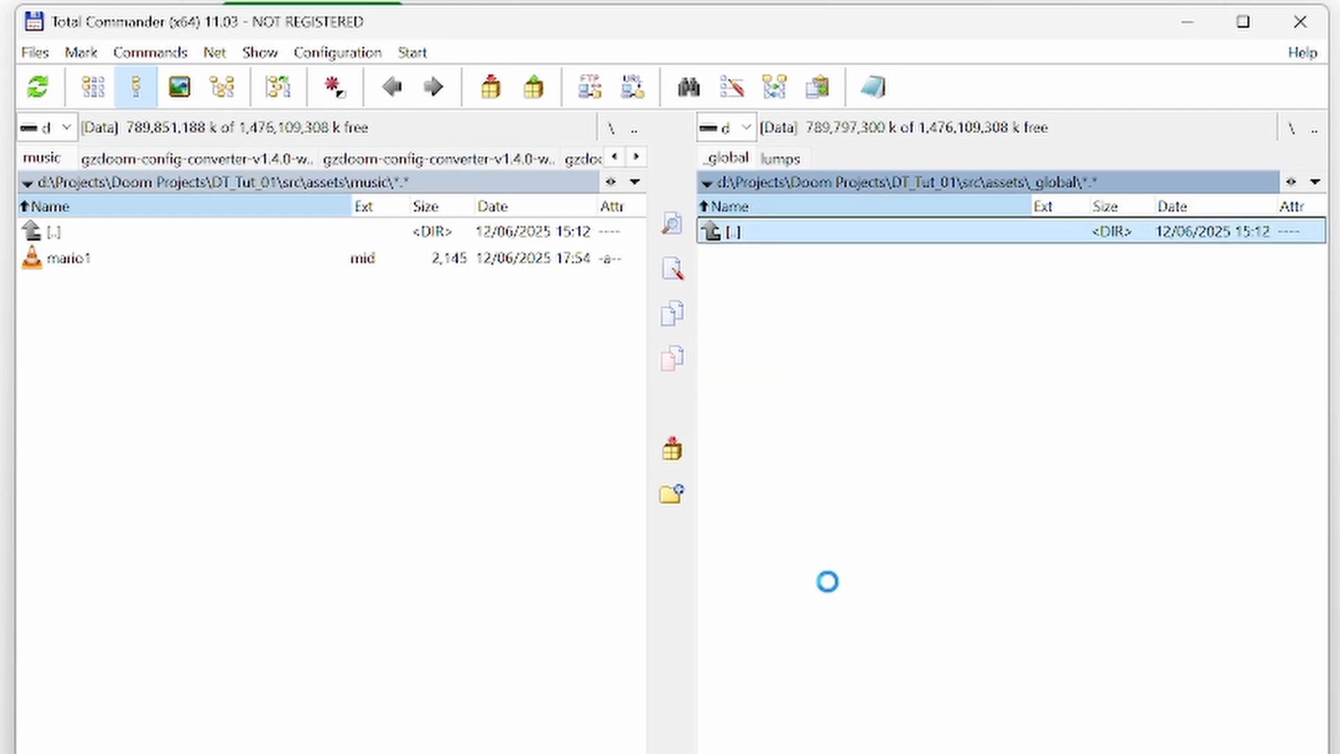
# - Create a new text file named umapinfo, without an extension, in the _global folder and open it in Notepad++
pyautogui.rightClick(828, 582)
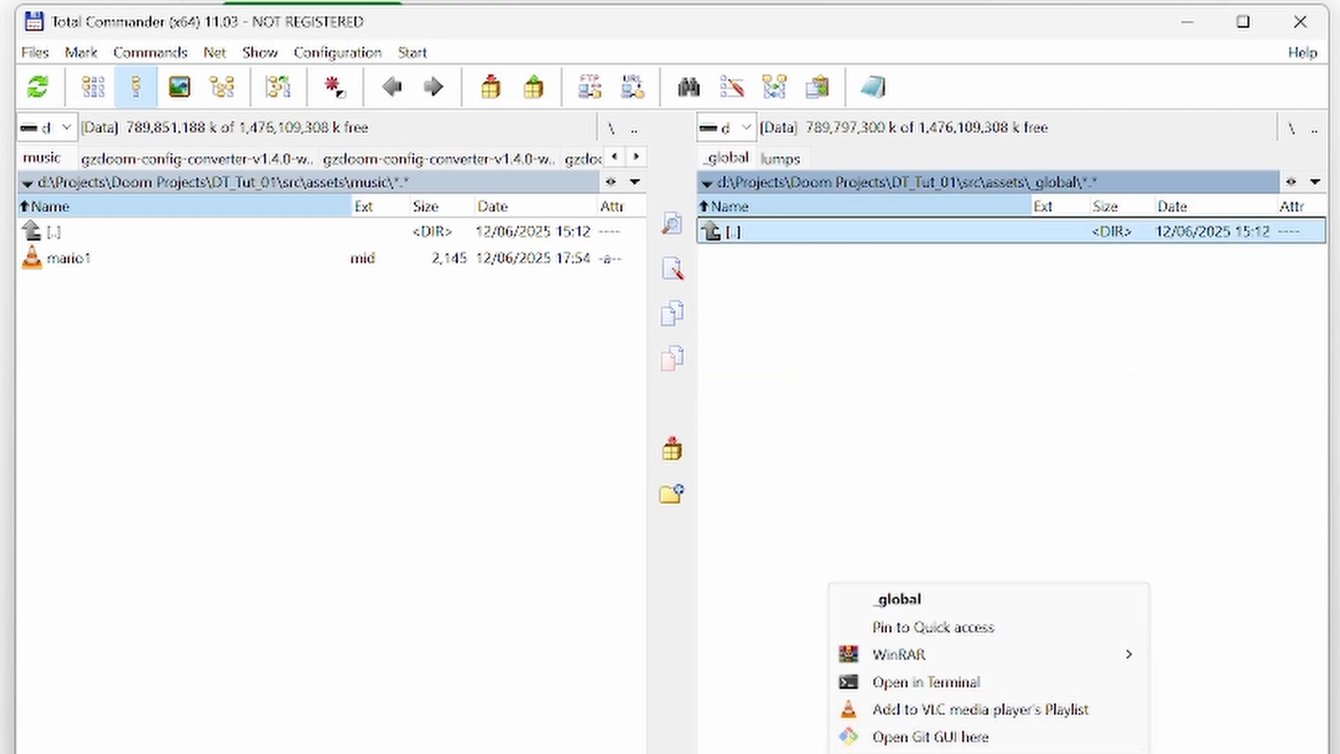
pyautogui.press('Return')
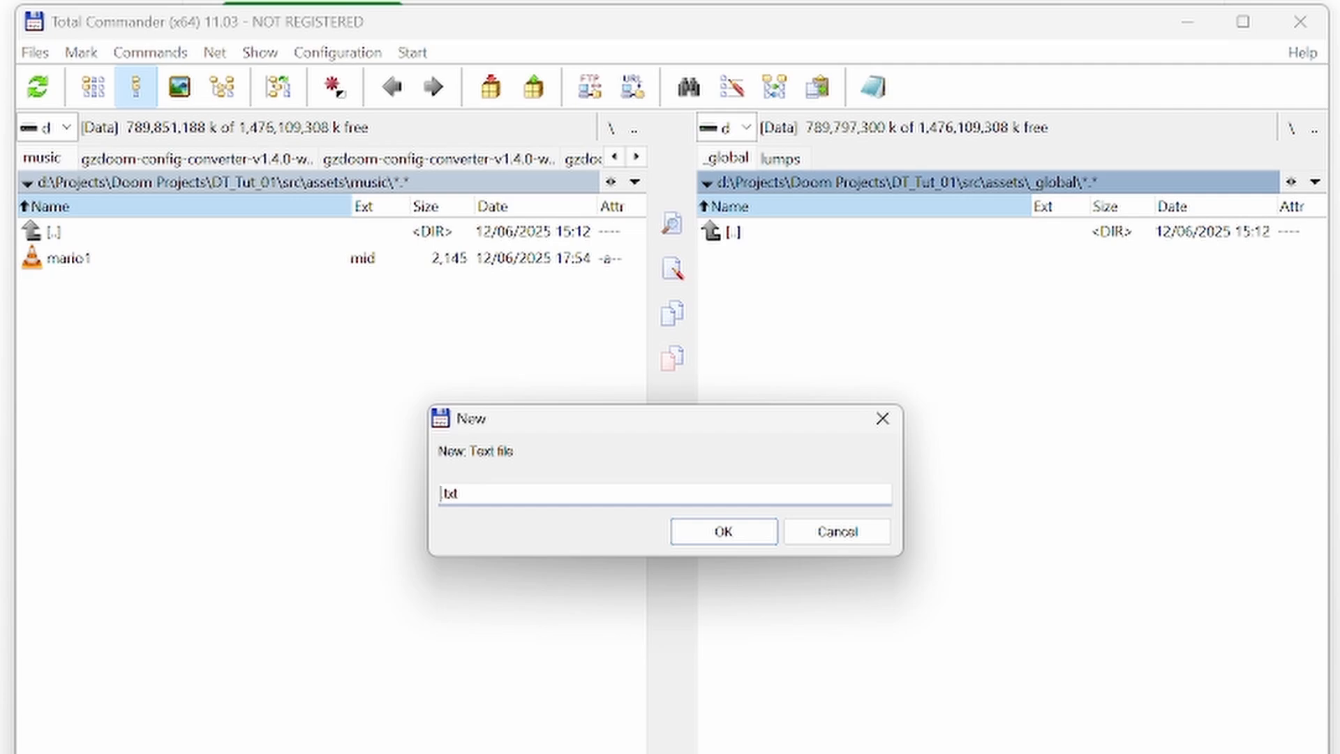
pyautogui.hotkey('shift', 'End')
pyautogui.write('umapinfo')
pyautogui.press('Return')
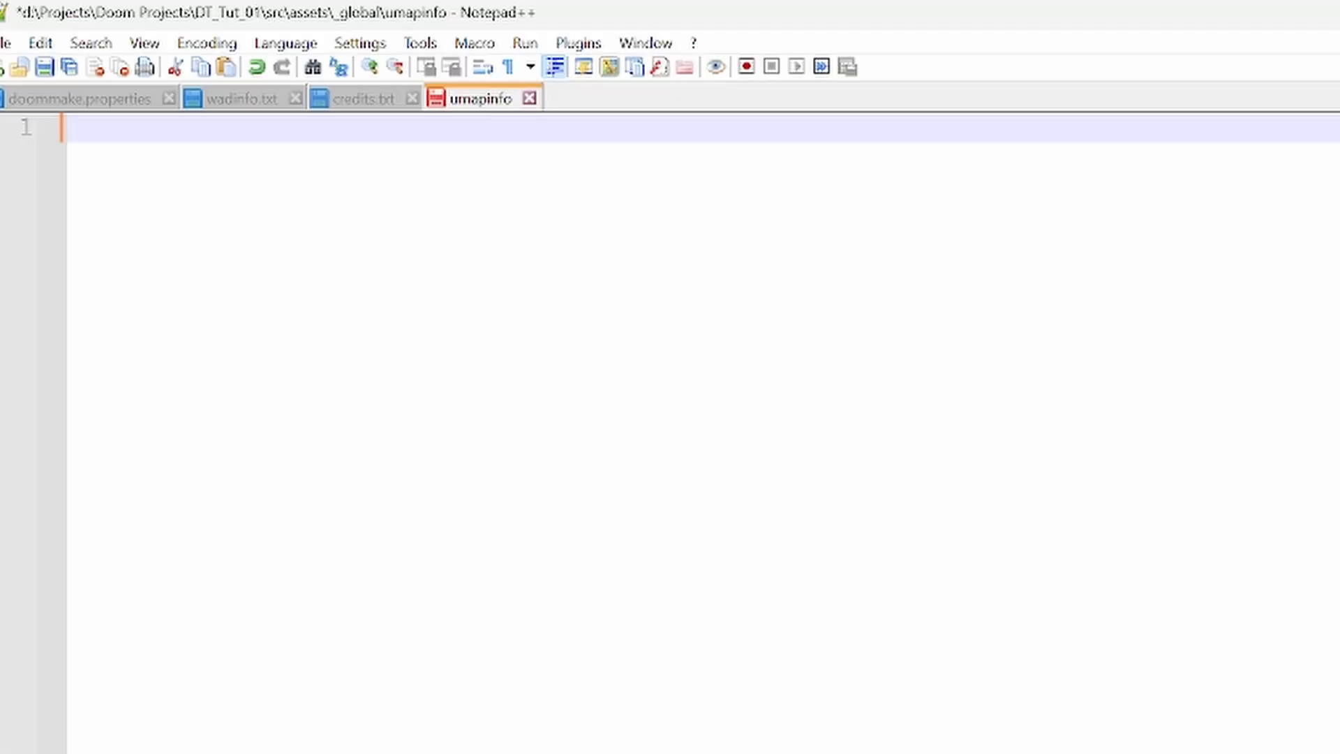
# - Add a MAP MAP01 block with opening and closing braces and an indented empty line inside
pyautogui.write('MAP MAP')
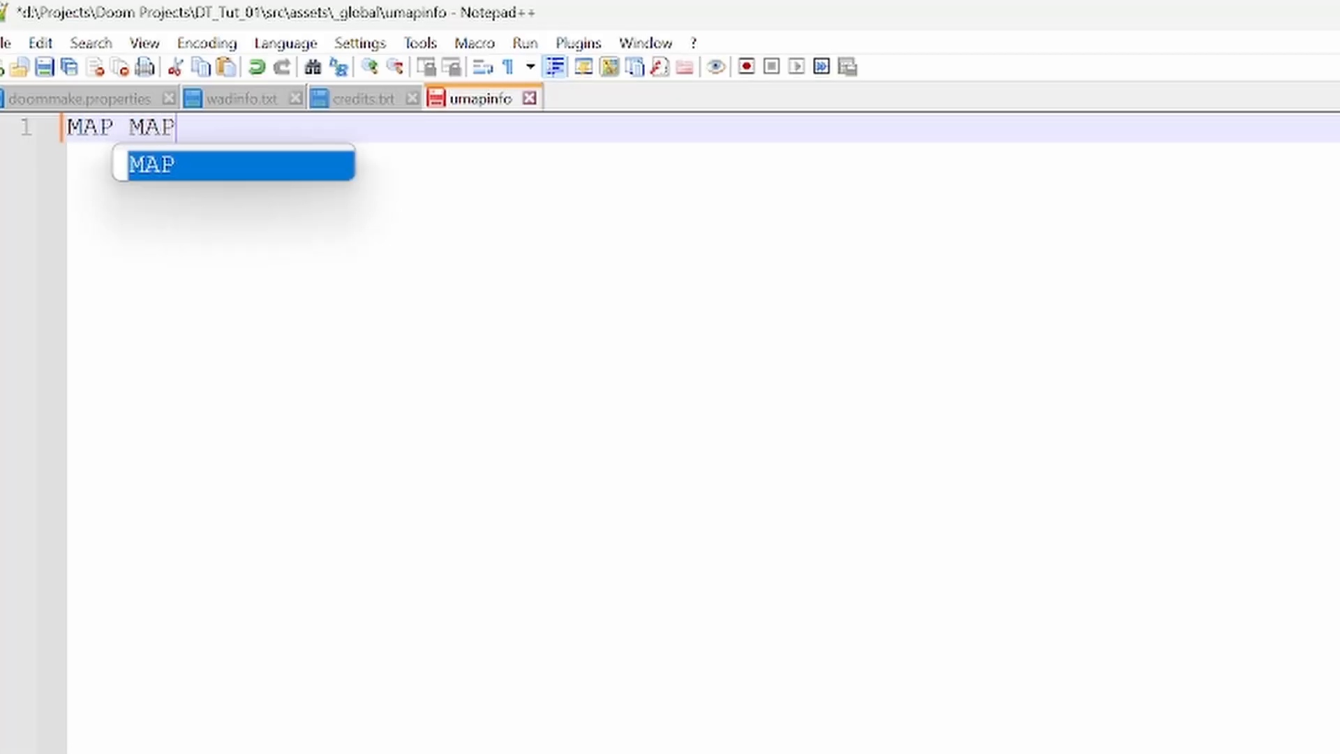
pyautogui.write('01')
pyautogui.press('Return')
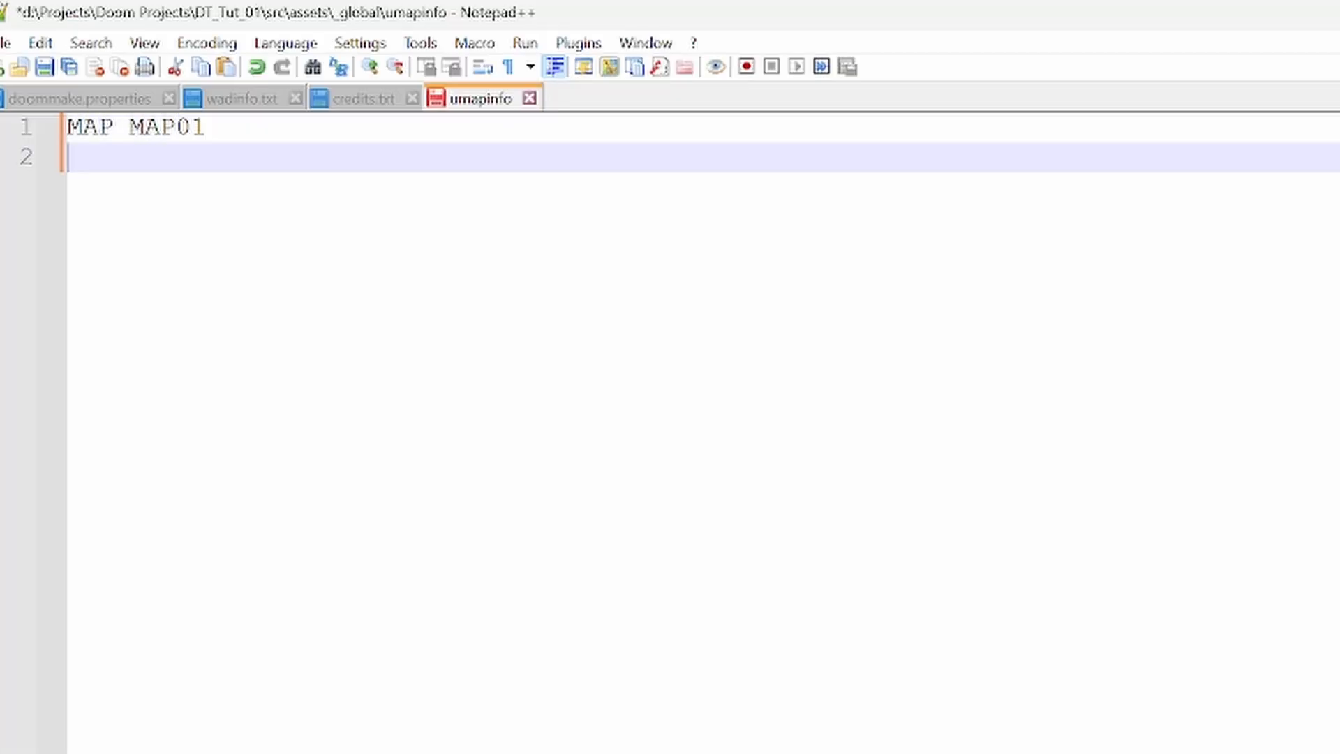
pyautogui.write('{')
pyautogui.press('Return')
pyautogui.write('}')
pyautogui.press('Left')
pyautogui.press('Return')
pyautogui.press('Tab')
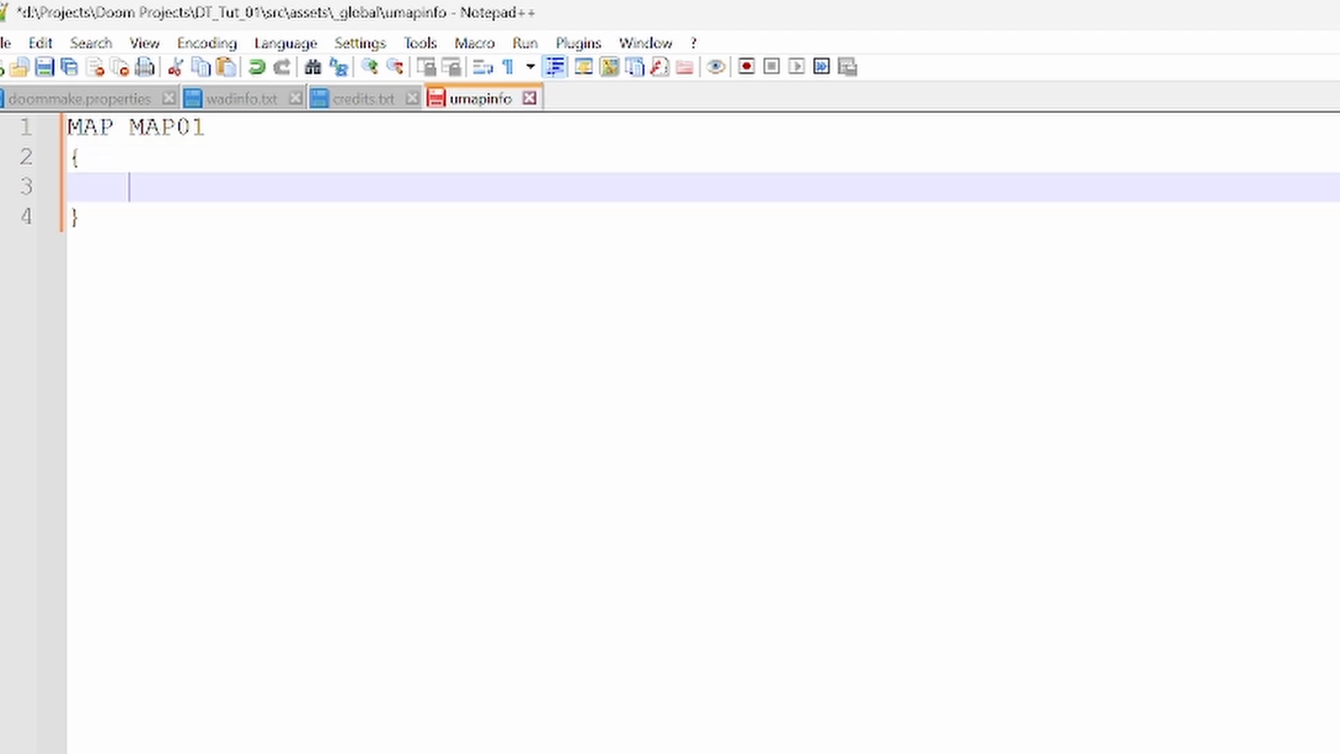
# - Add a levelname entry with the value "Testing this stuff" inside the MAP01 block
pyautogui.write('levelname = ')
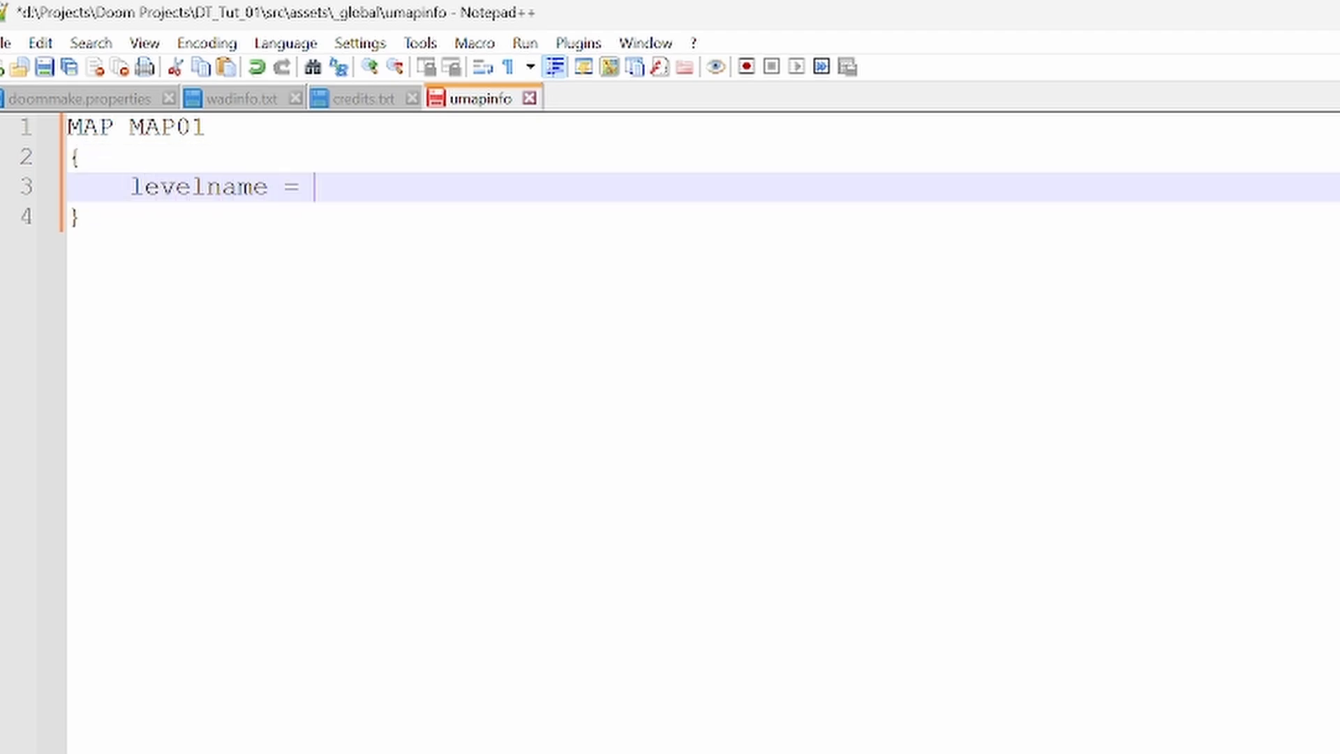
pyautogui.write('"Testing this ')
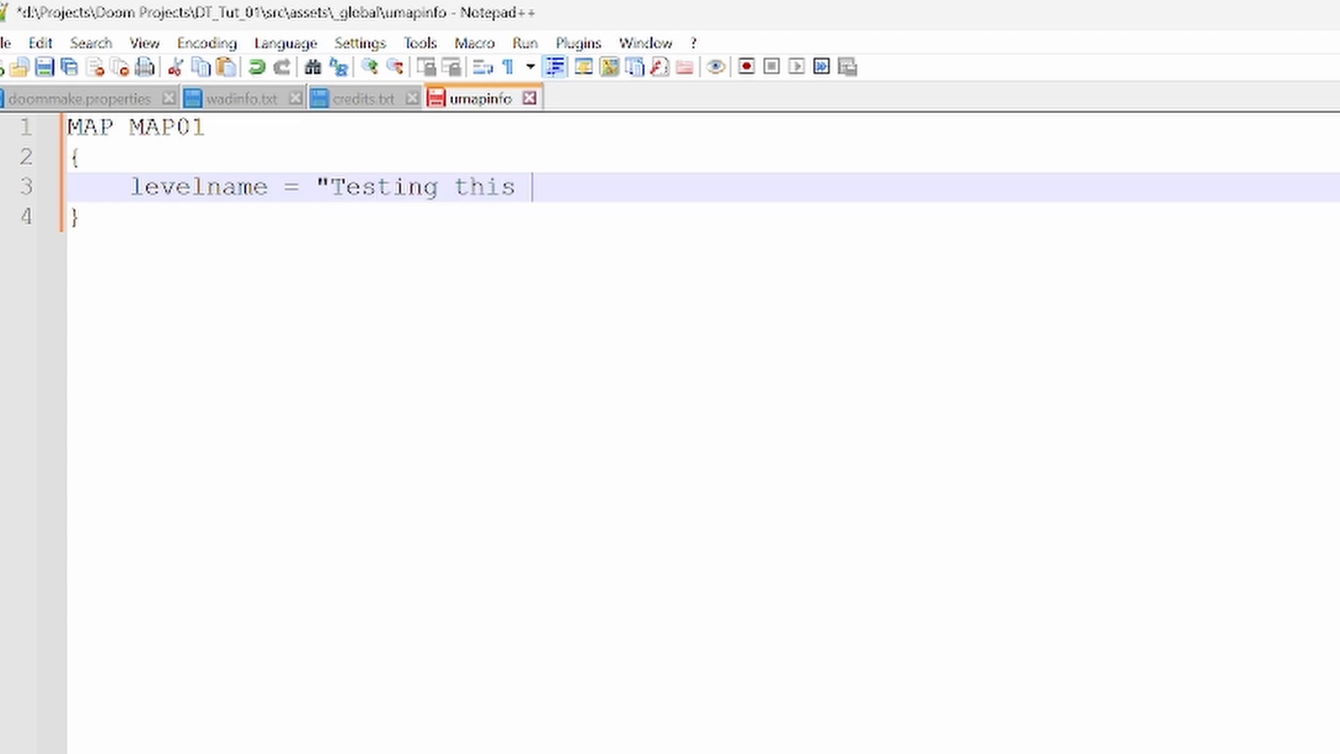
pyautogui.write('stuff"')
# - Replace the level name text with "DT Tut 01"
pyautogui.press('Left')
pyautogui.hotkey('ctrl', 'shift', 'Left')
pyautogui.hotkey('ctrl', 'shift', 'Left')
pyautogui.hotkey('ctrl', 'shift', 'Left')
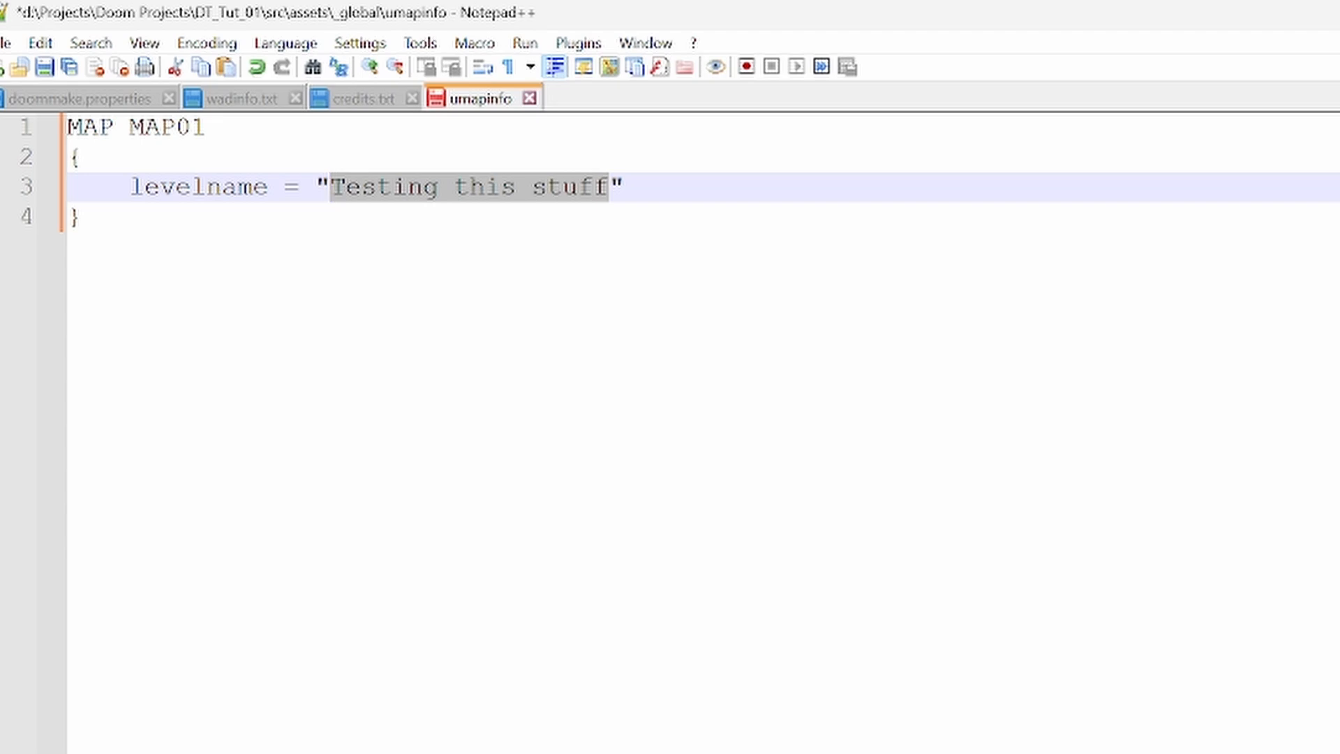
pyautogui.write('DT Tut ')
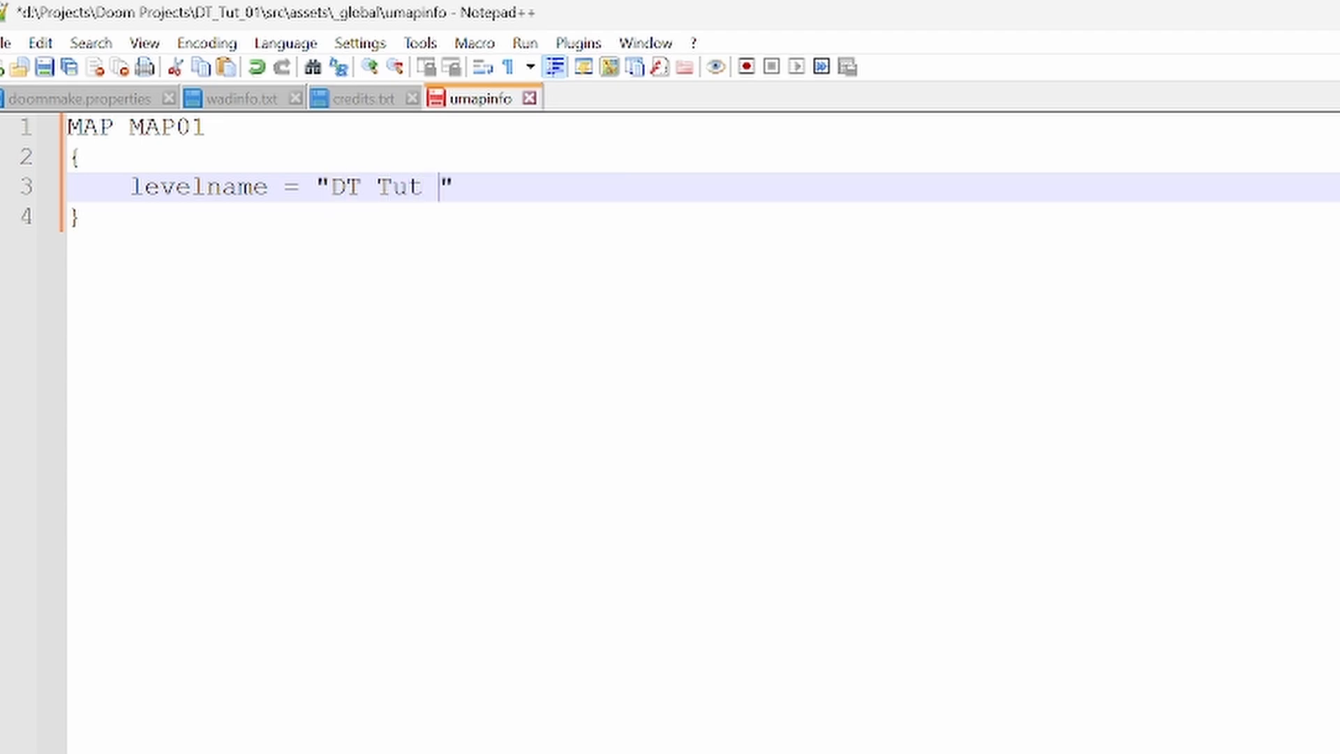
pyautogui.write('01')
# - Add the line music = "mario1" below the level name and save the umapinfo file
pyautogui.press('Return')
pyautogui.write('music =')
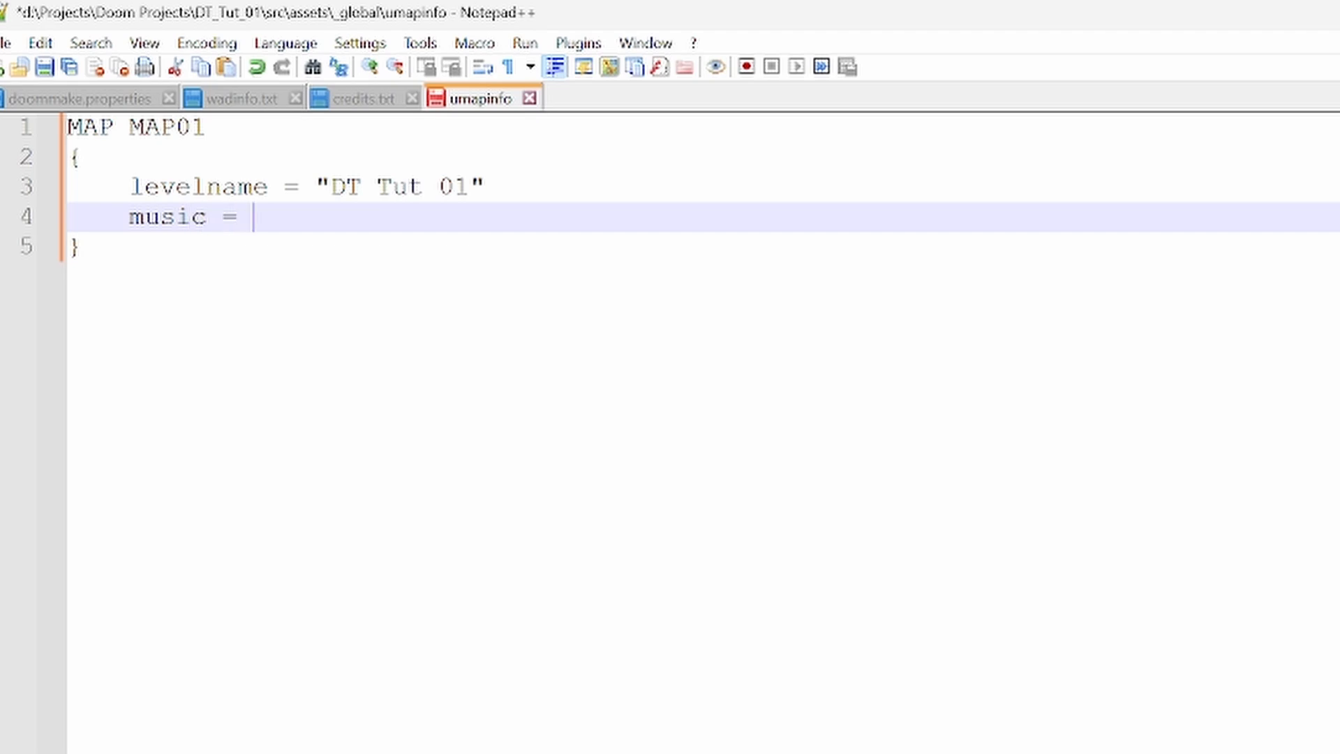
pyautogui.write(' mario1')
pyautogui.hotkey('ctrl', 's')
pyautogui.write('"')
pyautogui.press('Left')
pyautogui.press('Left')
pyautogui.press('Left')
pyautogui.press('Left')
pyautogui.press('Left')
pyautogui.press('Left')
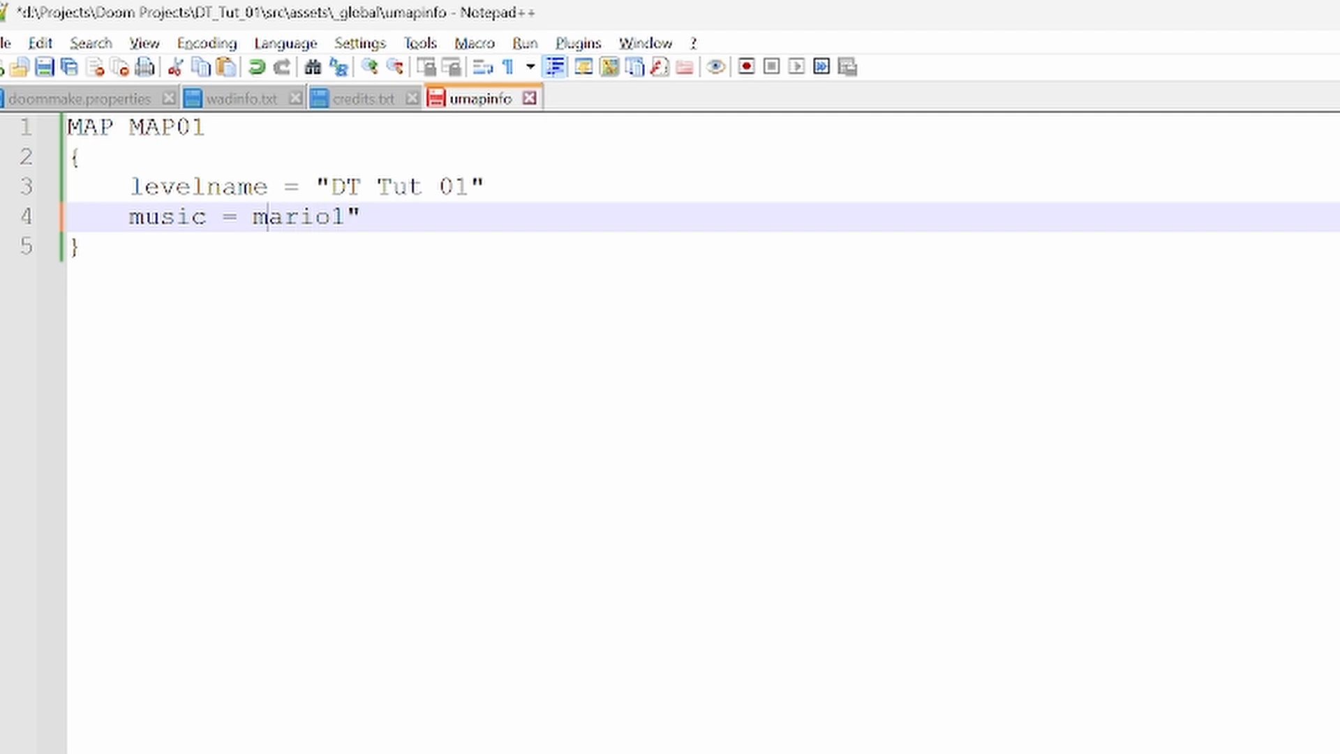
pyautogui.press('Left')
pyautogui.write('"')
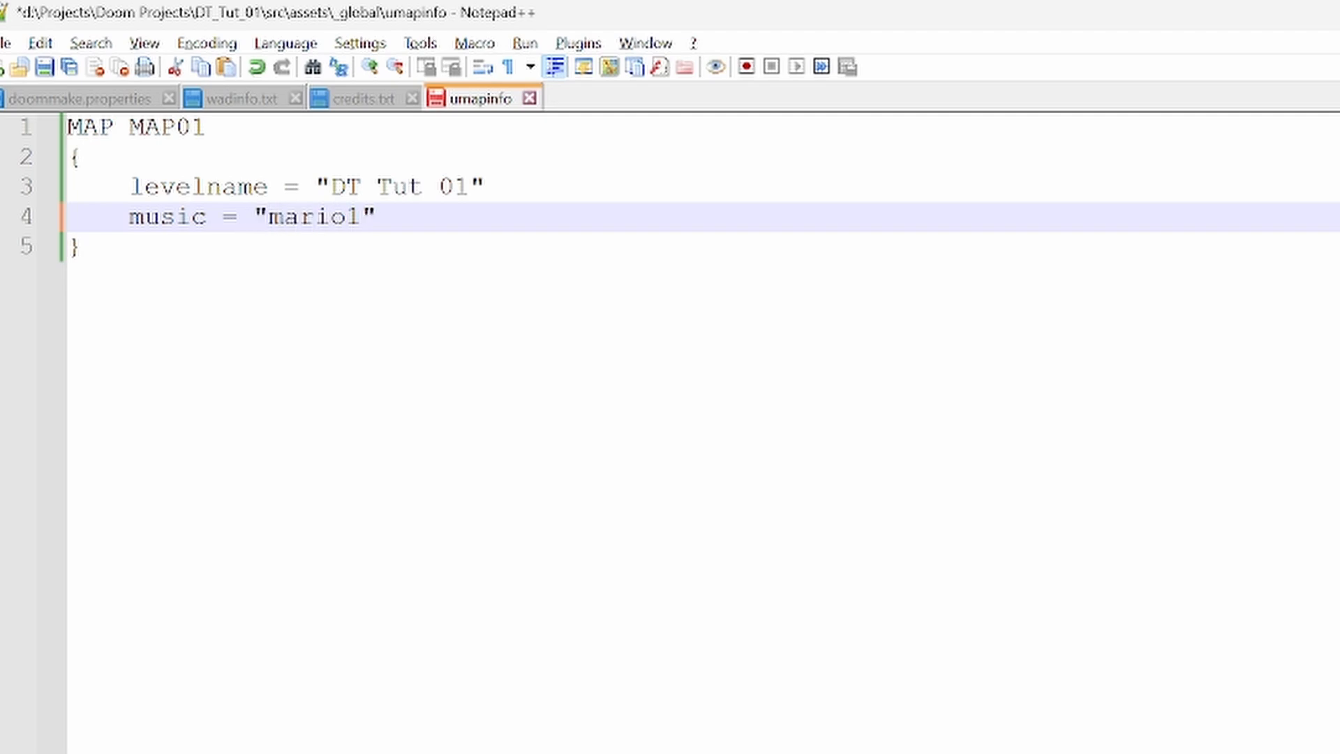
pyautogui.hotkey('ctrl', 's')
# - Rebuild the project and launch the new DT_Tut_01 wad from the build folder
pyautogui.hotkey('alt', 'Tab')
pyautogui.press('Up')
pyautogui.press('Return')
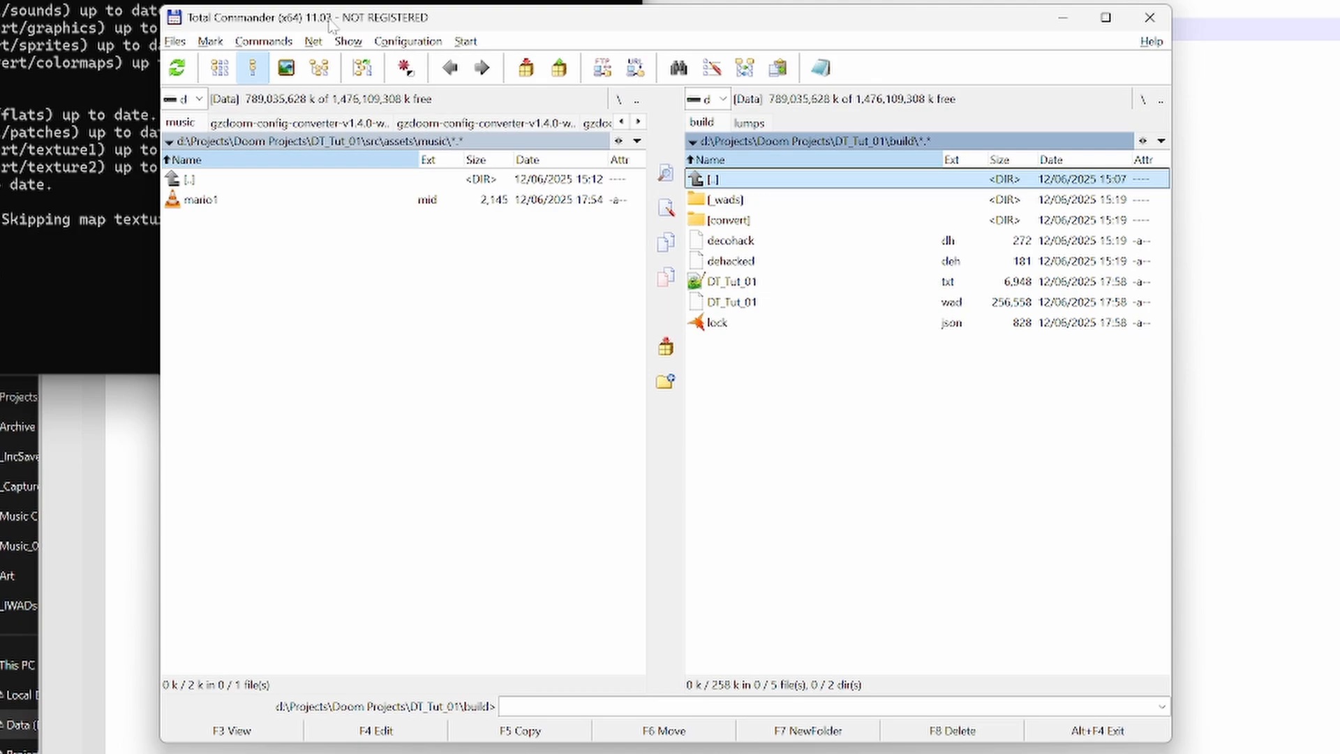
pyautogui.write('doom')
pyautogui.press('Return')
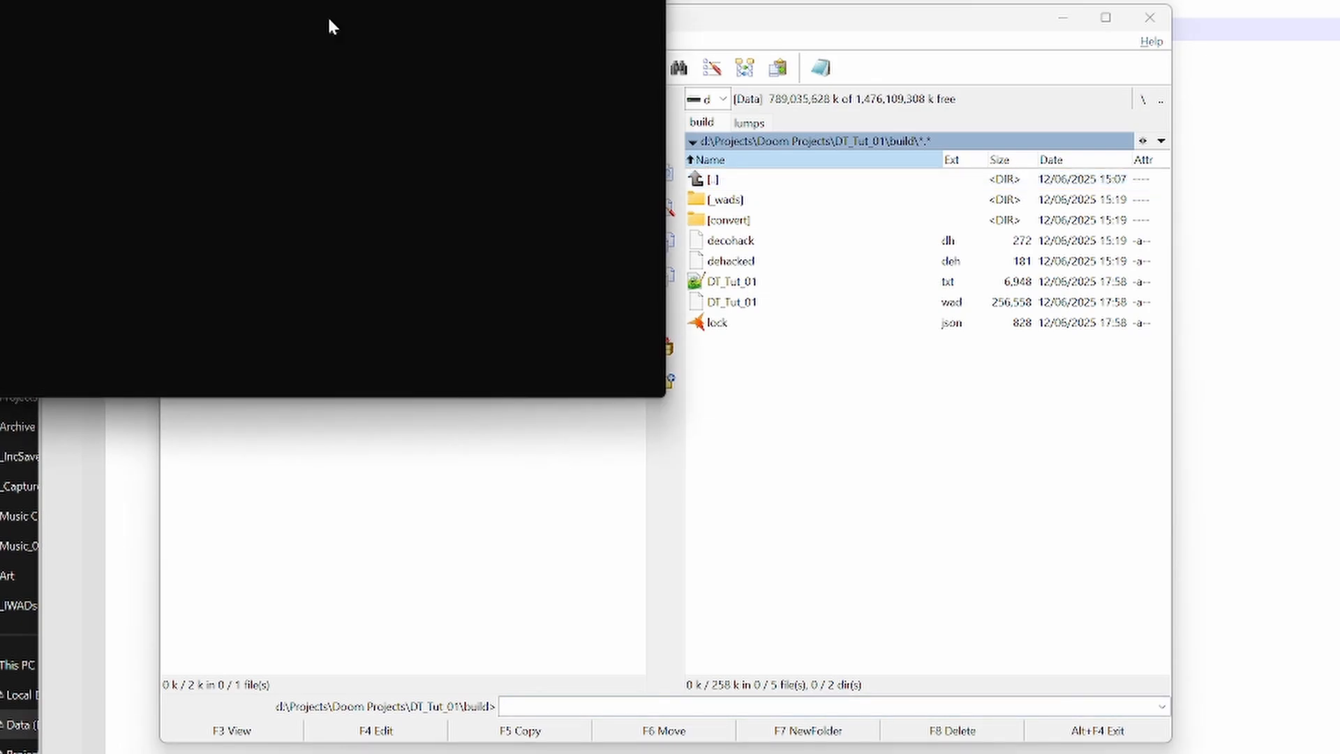
# - Start a new game at the Ultra-Violence skill level
pyautogui.press('Escape')
pyautogui.press('Return')
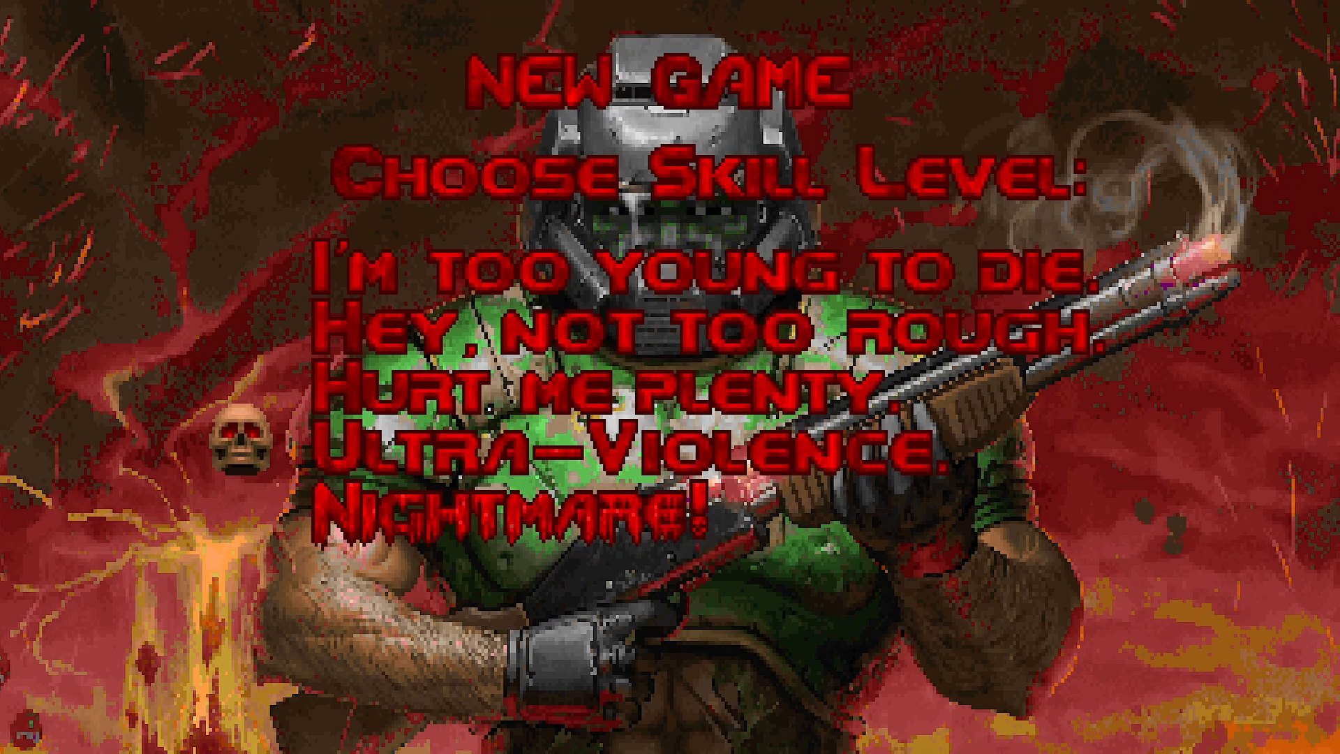
pyautogui.press('Return')
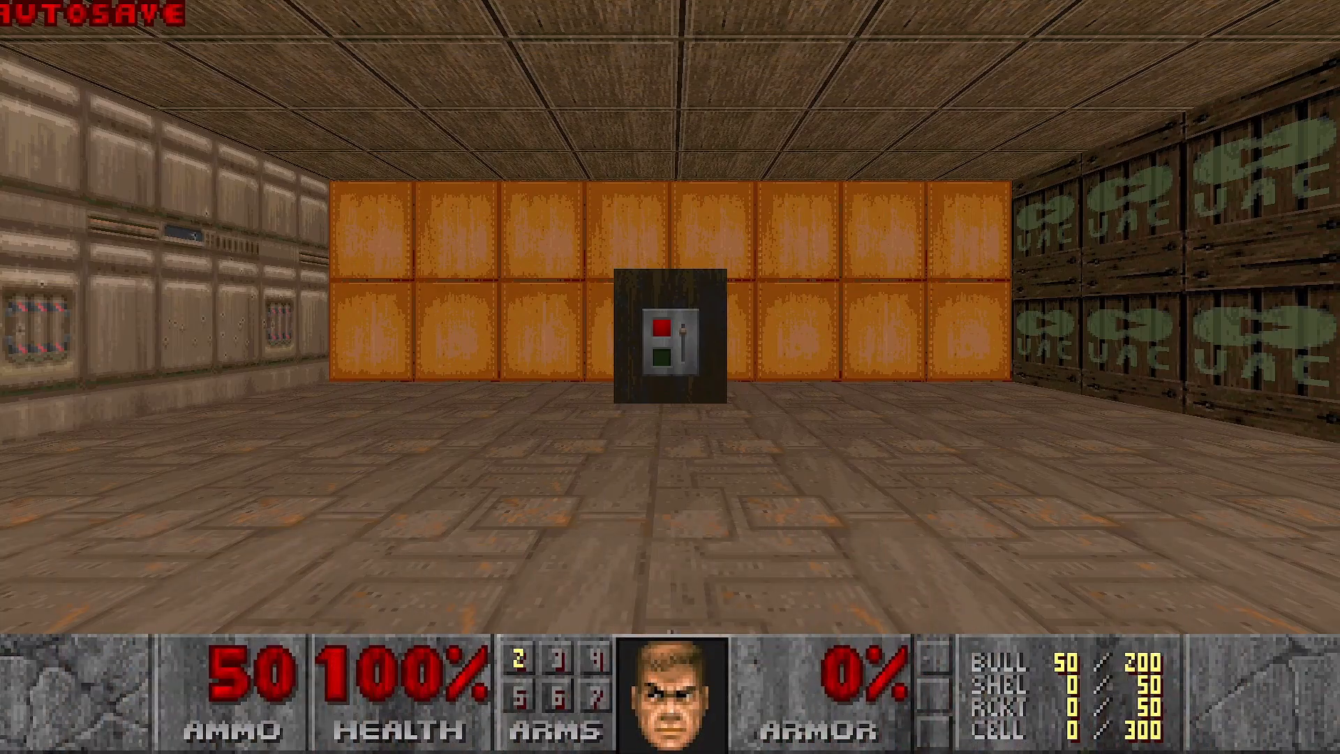
# - Walk around the map to test the music, check the level name on the automap, and quit the game
pyautogui.press('w')
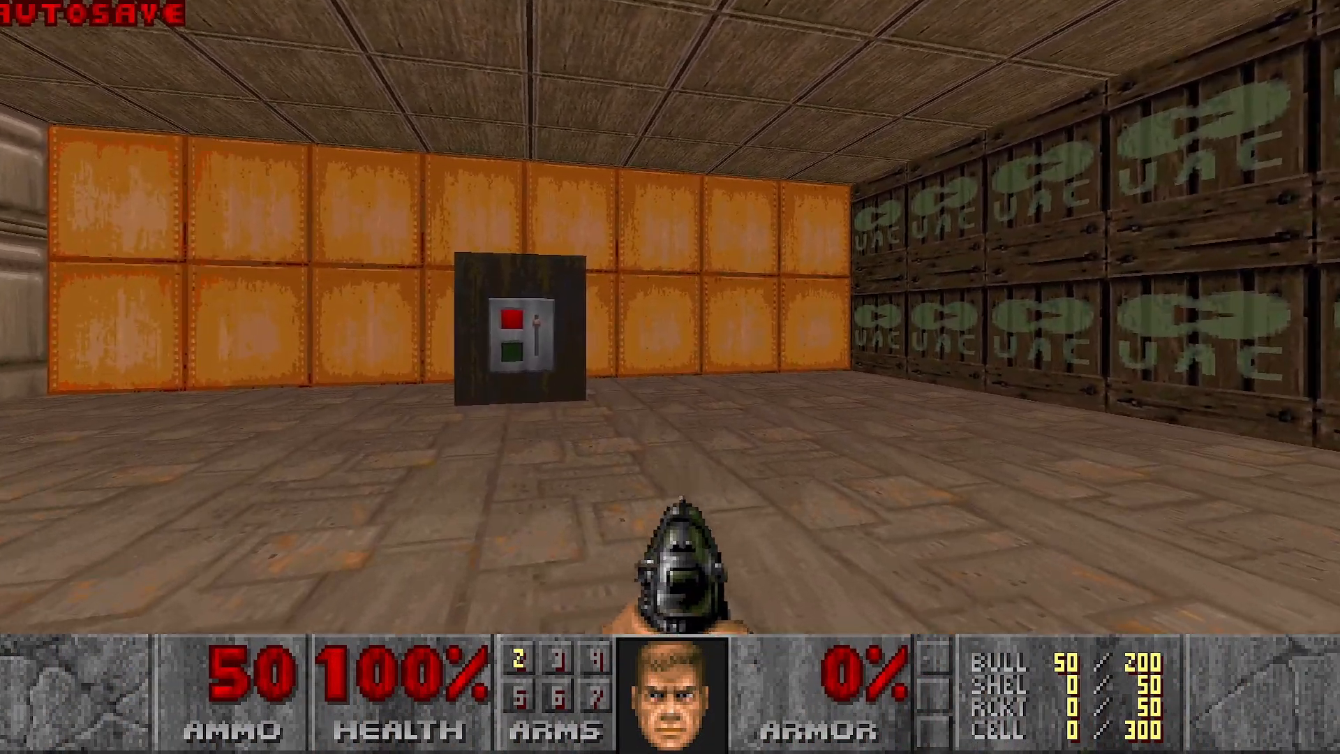
pyautogui.press('d')
pyautogui.press('a')
pyautogui.press('s')
pyautogui.press('d')
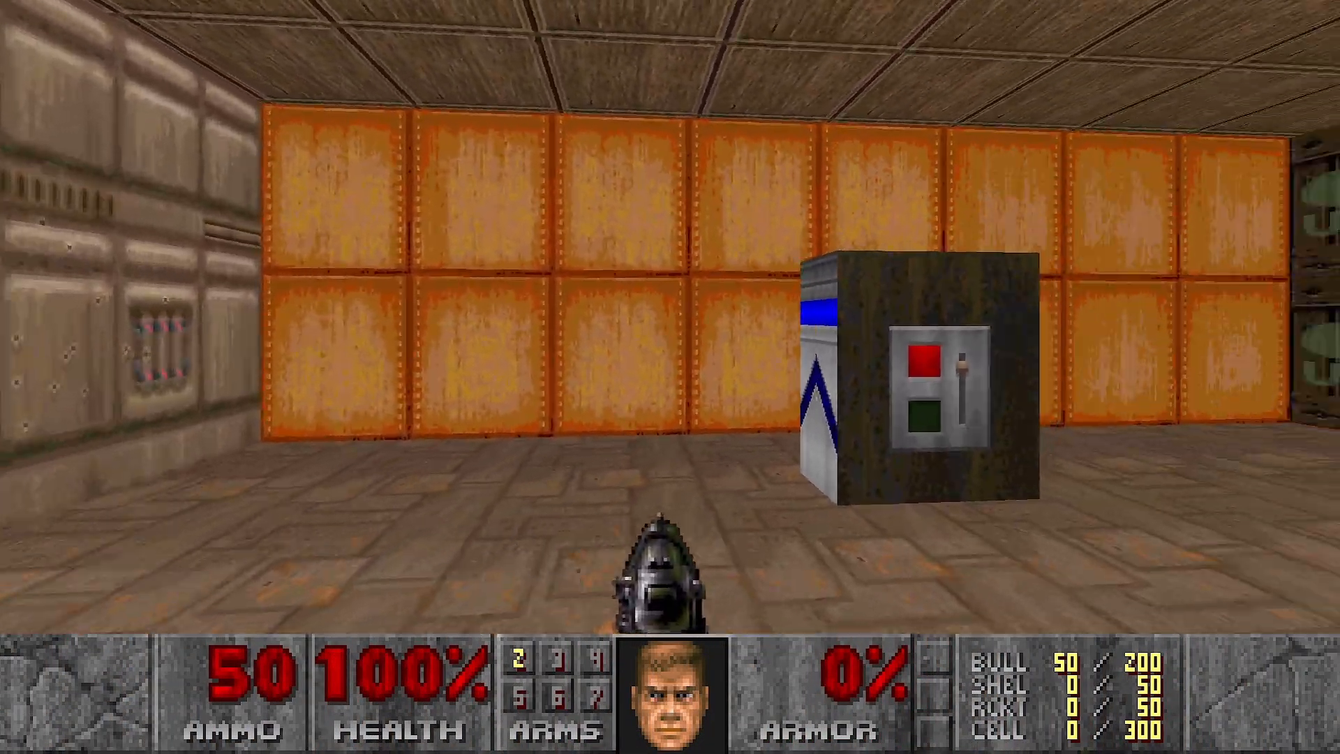
pyautogui.press('s')
pyautogui.press('Tab')
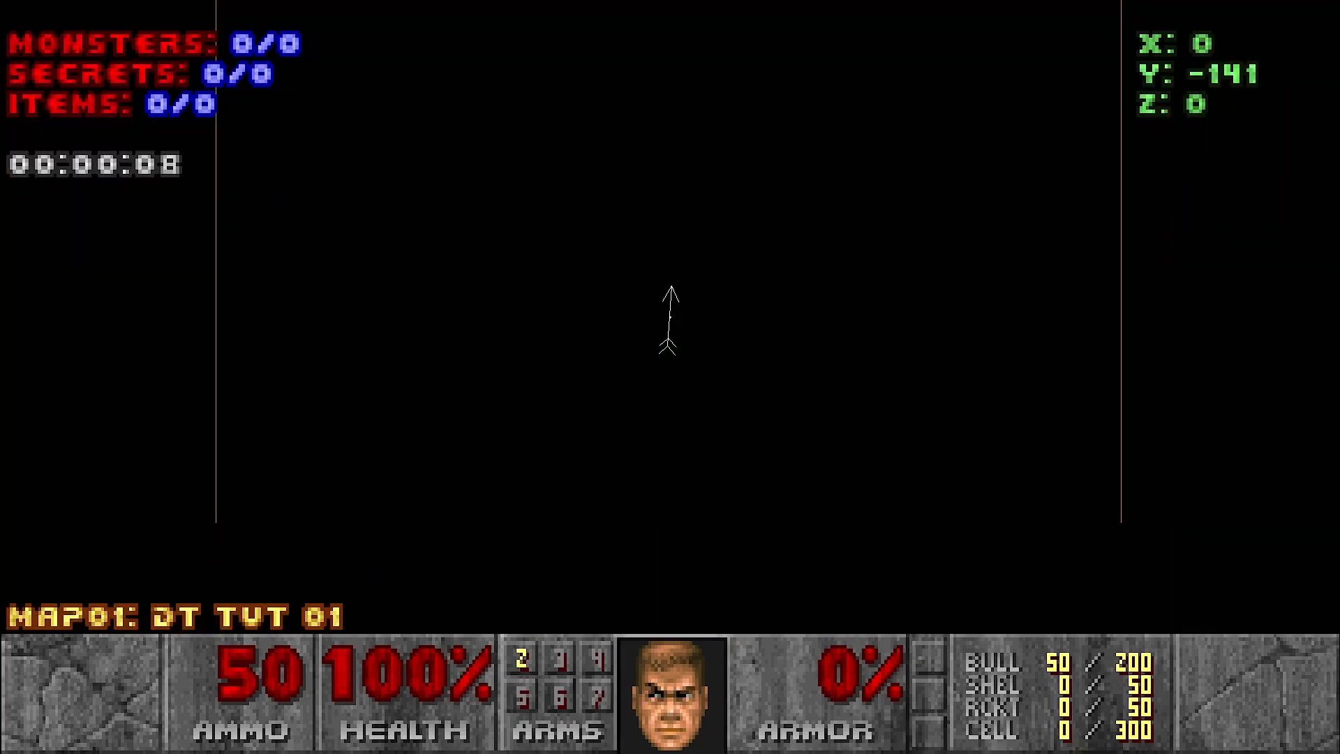
pyautogui.press('Tab')
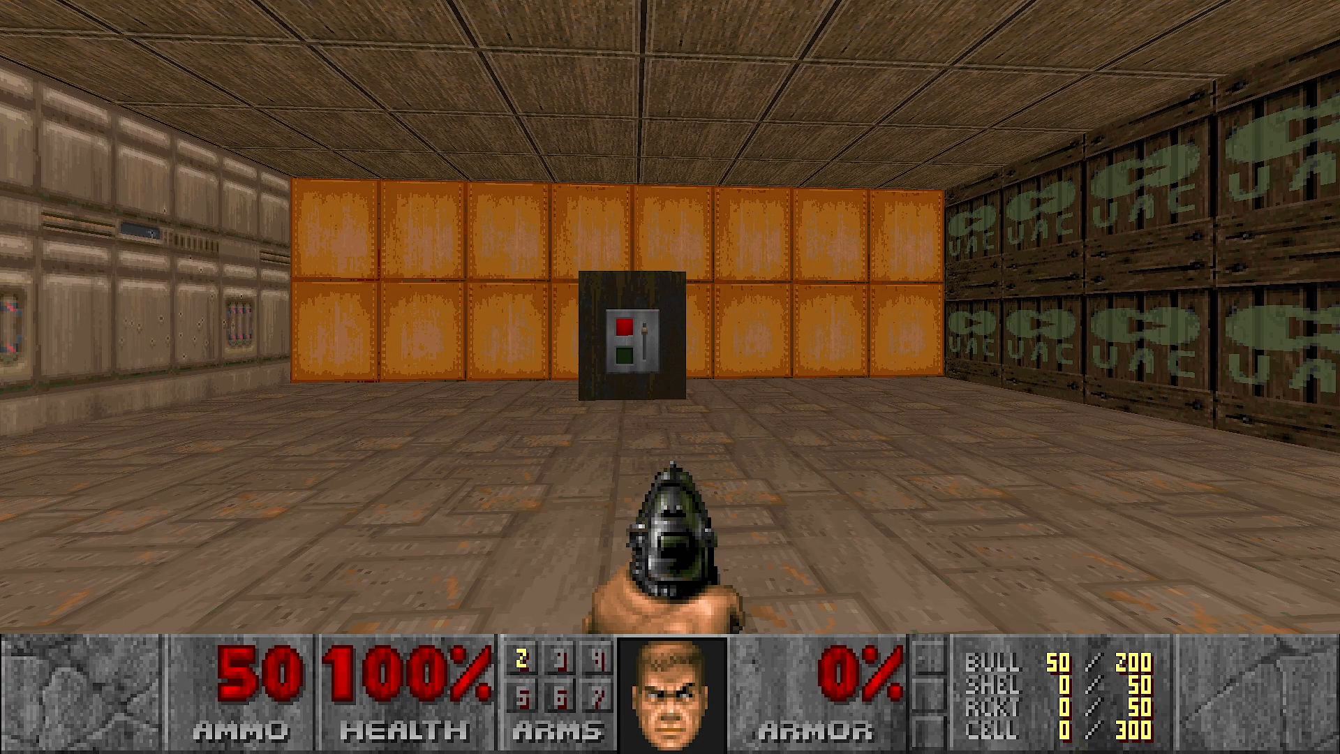
pyautogui.press('Escape')
pyautogui.press('Up')
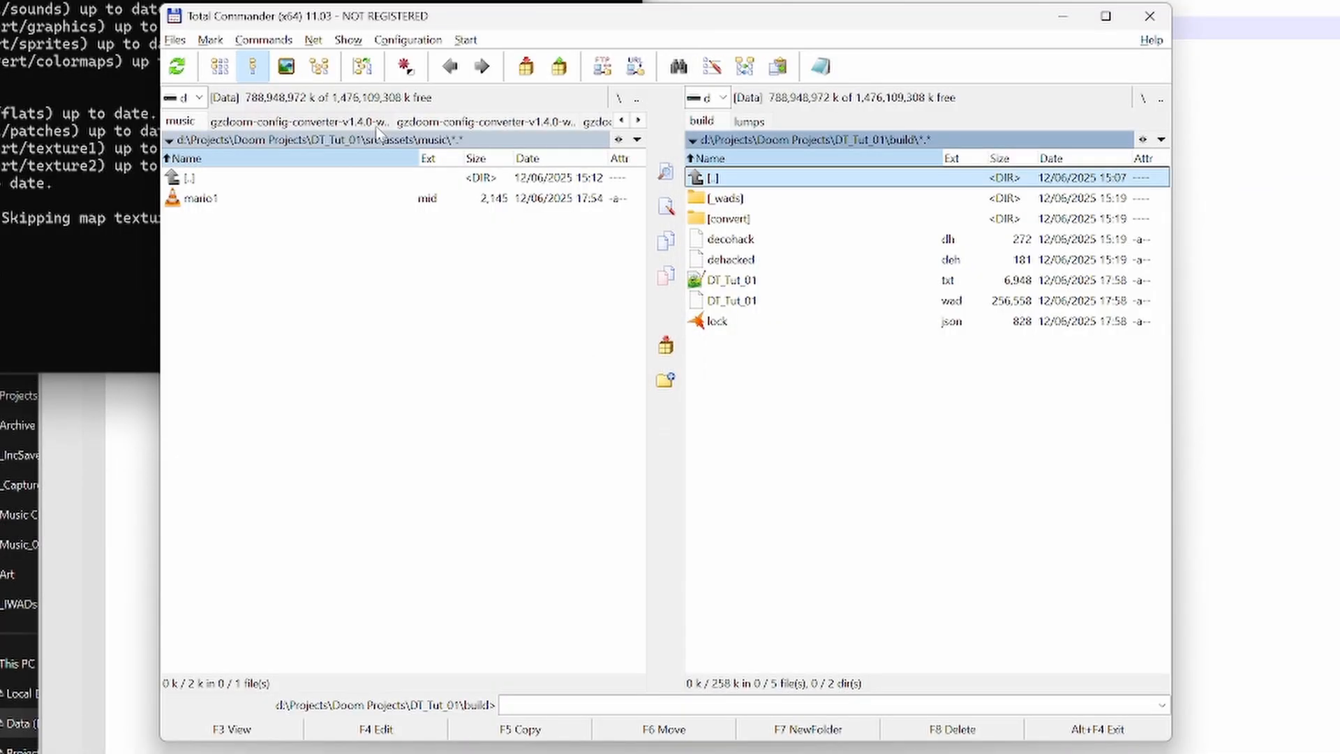
# - Open umapinfo from the assets\_global folder to review the MAP01 definition, and close it again
pyautogui.press('Tab')
pyautogui.press('BackSpace')
pyautogui.press('Up')
pyautogui.press('Up')
pyautogui.press('Up')
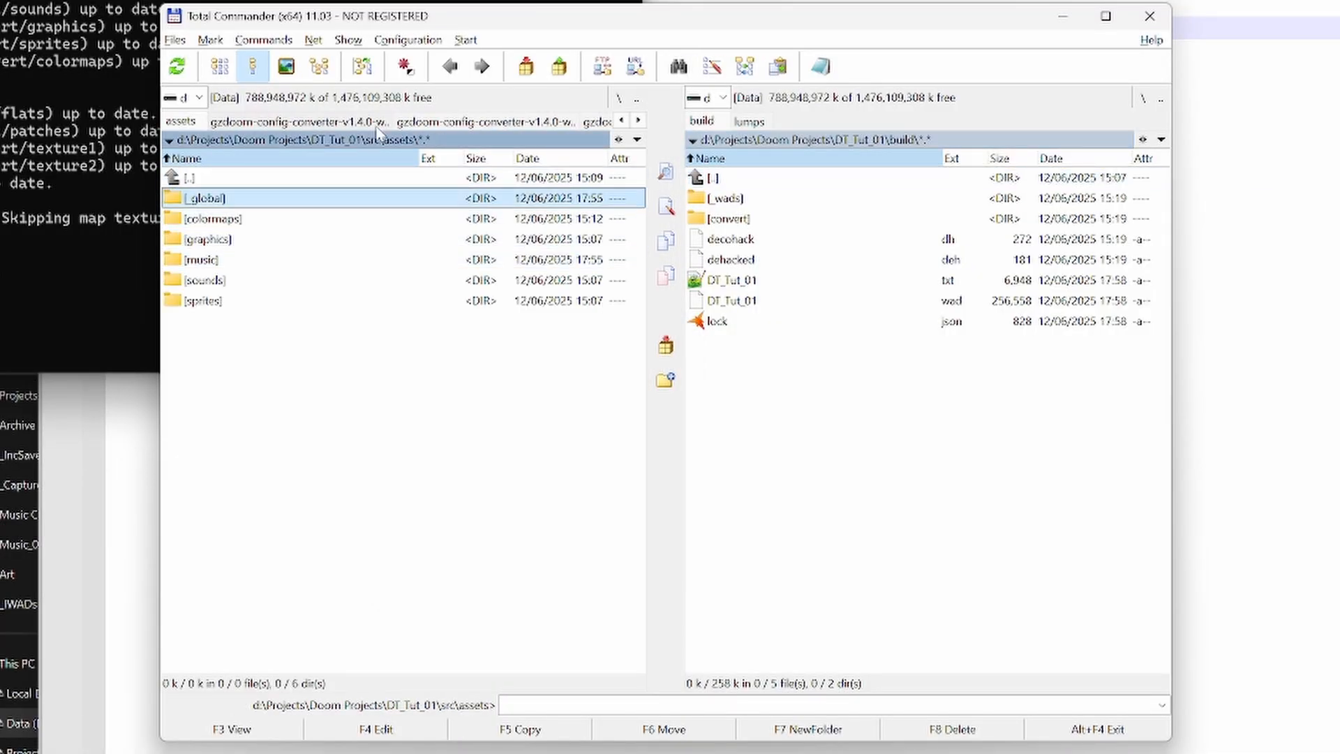
pyautogui.press('Return')
pyautogui.press('Down')
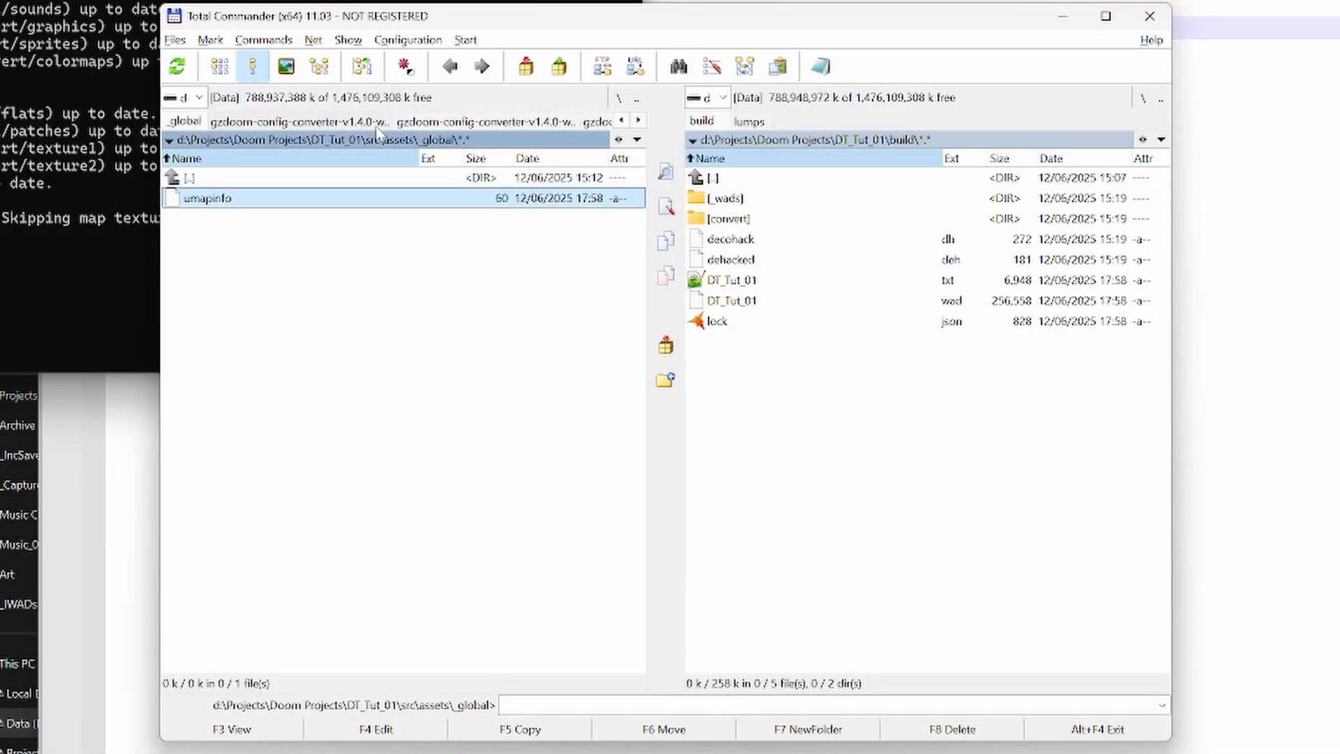
pyautogui.press('F4')
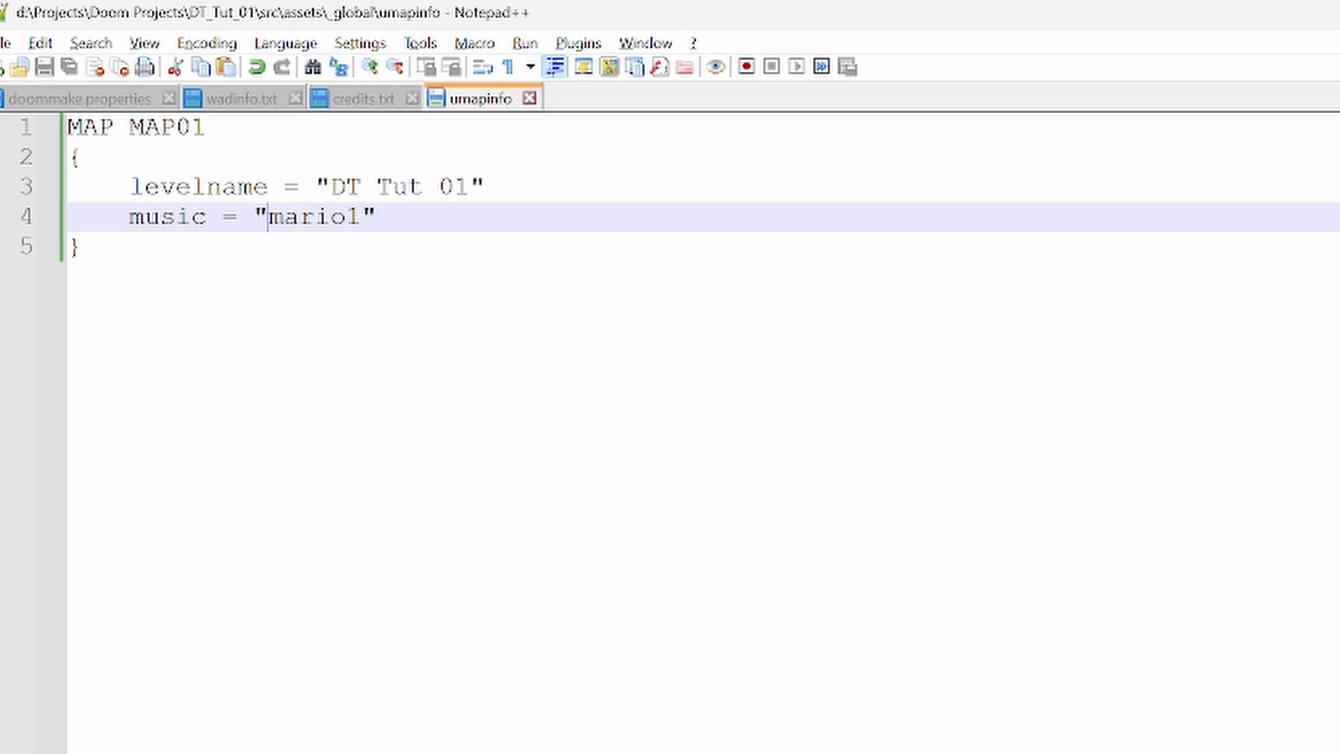
pyautogui.hotkey('alt', 'F4')
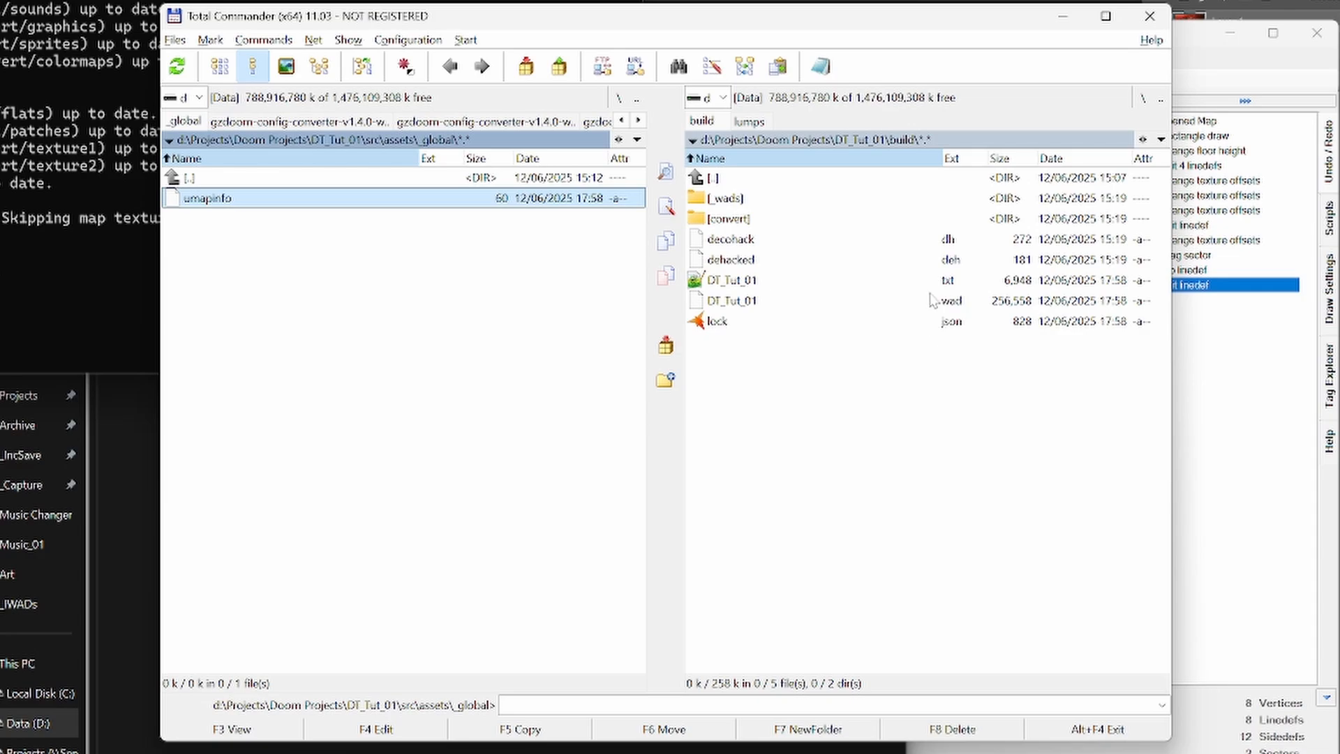
# - Look through the subfolders of the project's src\convert folder
pyautogui.press('BackSpace')
pyautogui.press('BackSpace')
pyautogui.press('Down')
pyautogui.press('Return')
pyautogui.press('Down')
pyautogui.press('Down')
pyautogui.press('Down')
pyautogui.press('Down')
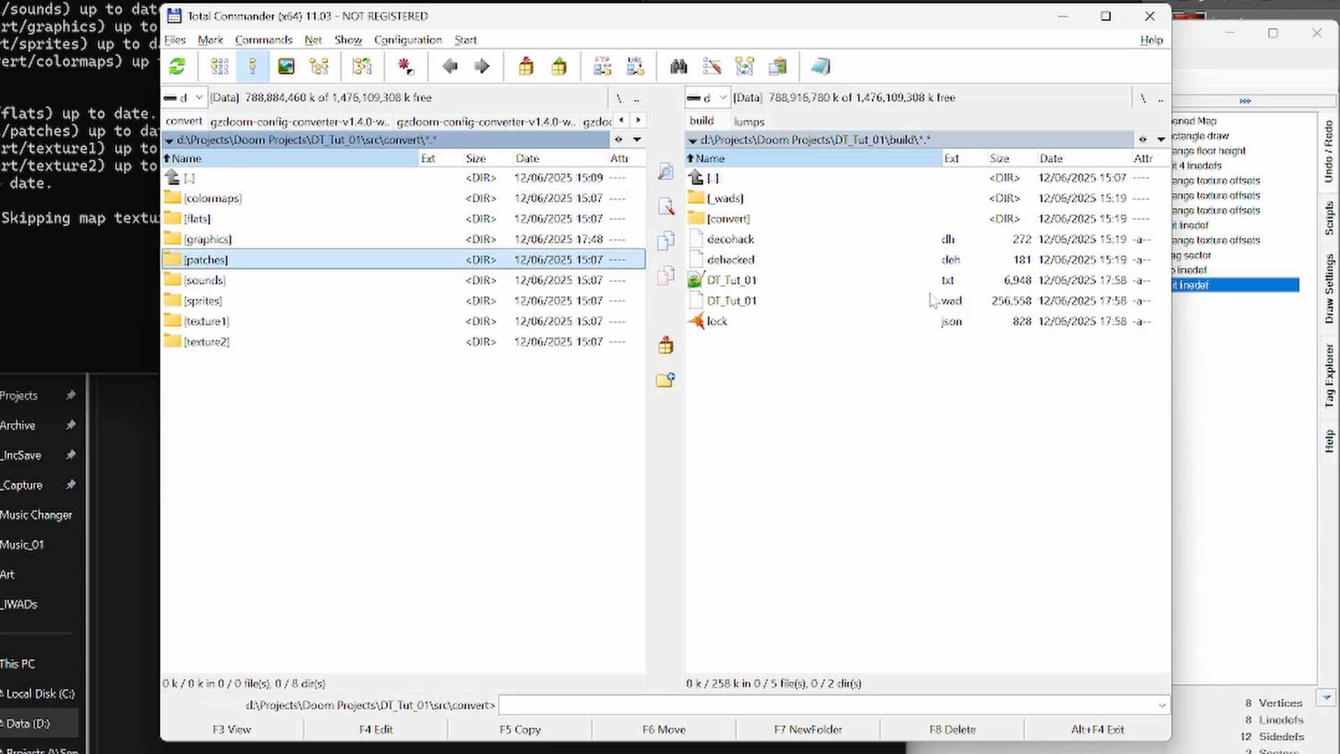
pyautogui.press('Down')
pyautogui.press('Down')
pyautogui.press('Up')
pyautogui.press('Up')
pyautogui.press('Up')
# - View titlepic.png from the convert\graphics\Screens folder at a larger size and close it
pyautogui.press('Return')
pyautogui.press('Down')
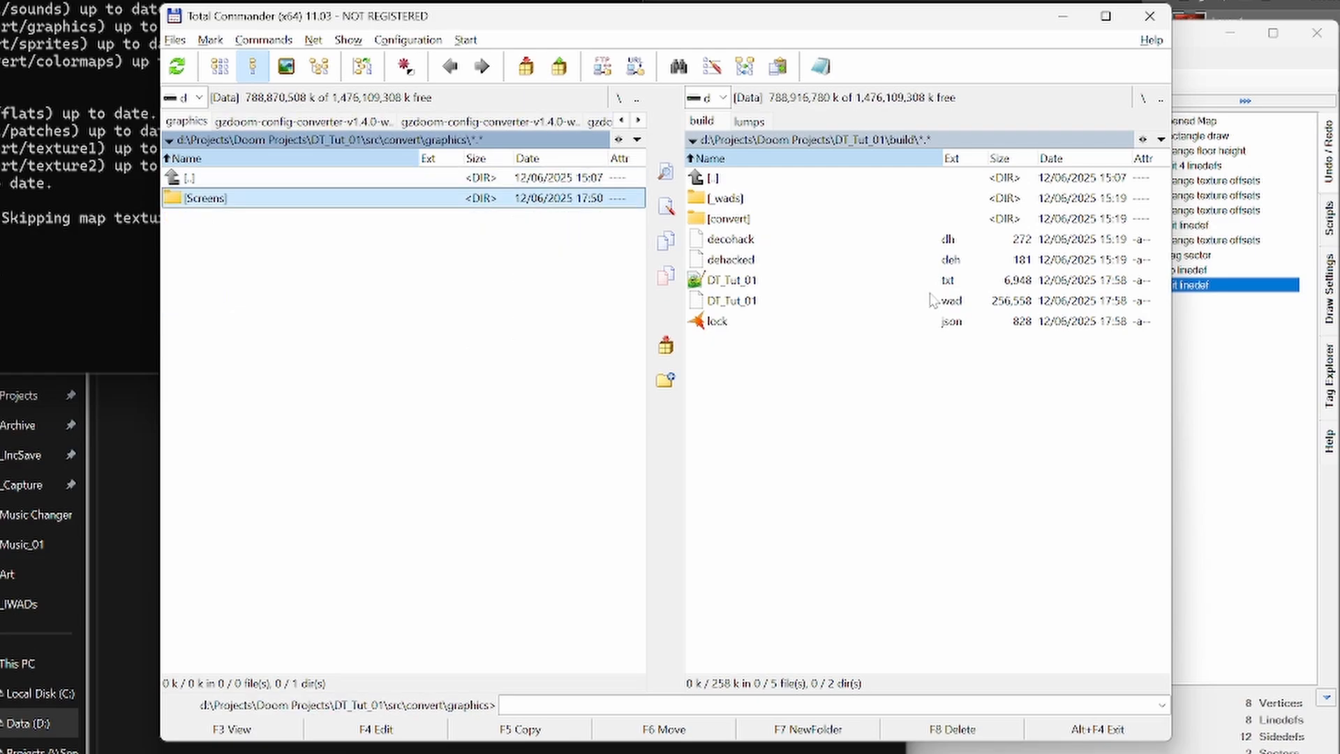
pyautogui.press('Return')
pyautogui.press('Down')
pyautogui.press('Down')
pyautogui.press('Return')
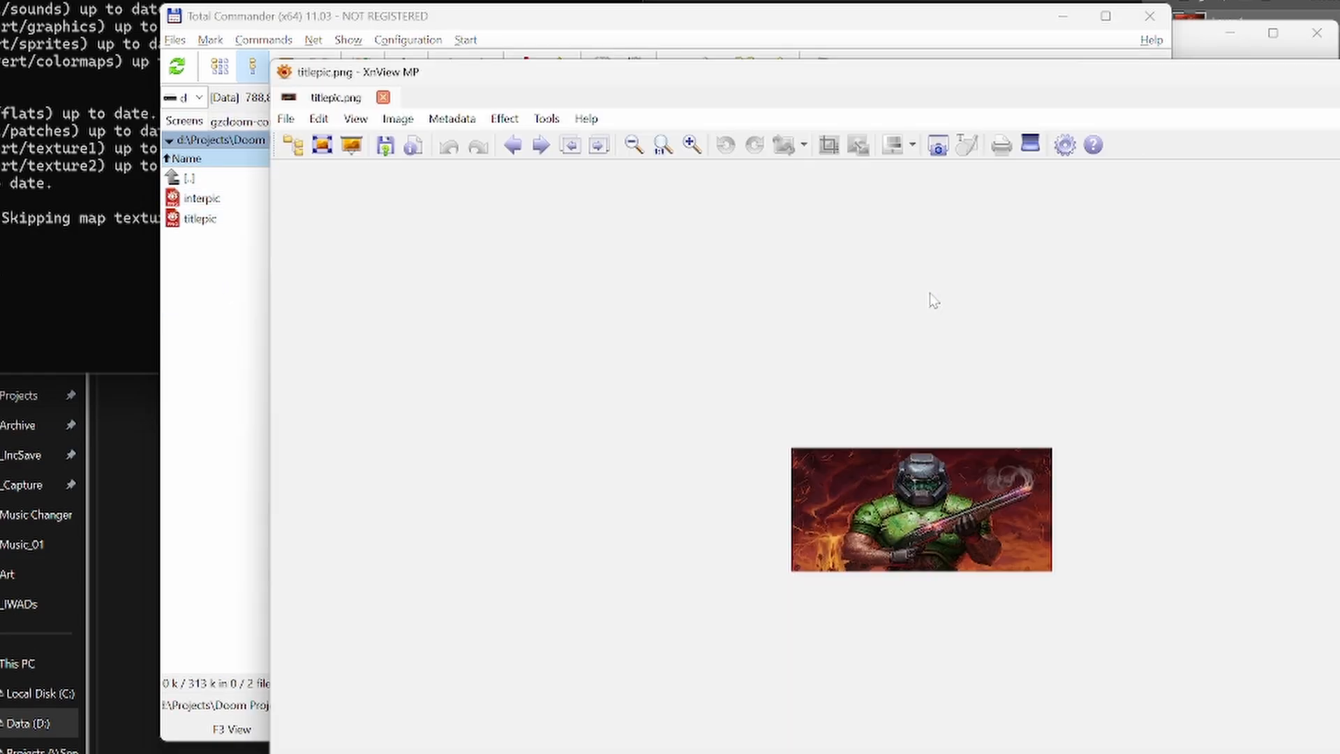
pyautogui.scroll(3, 1002, 488)
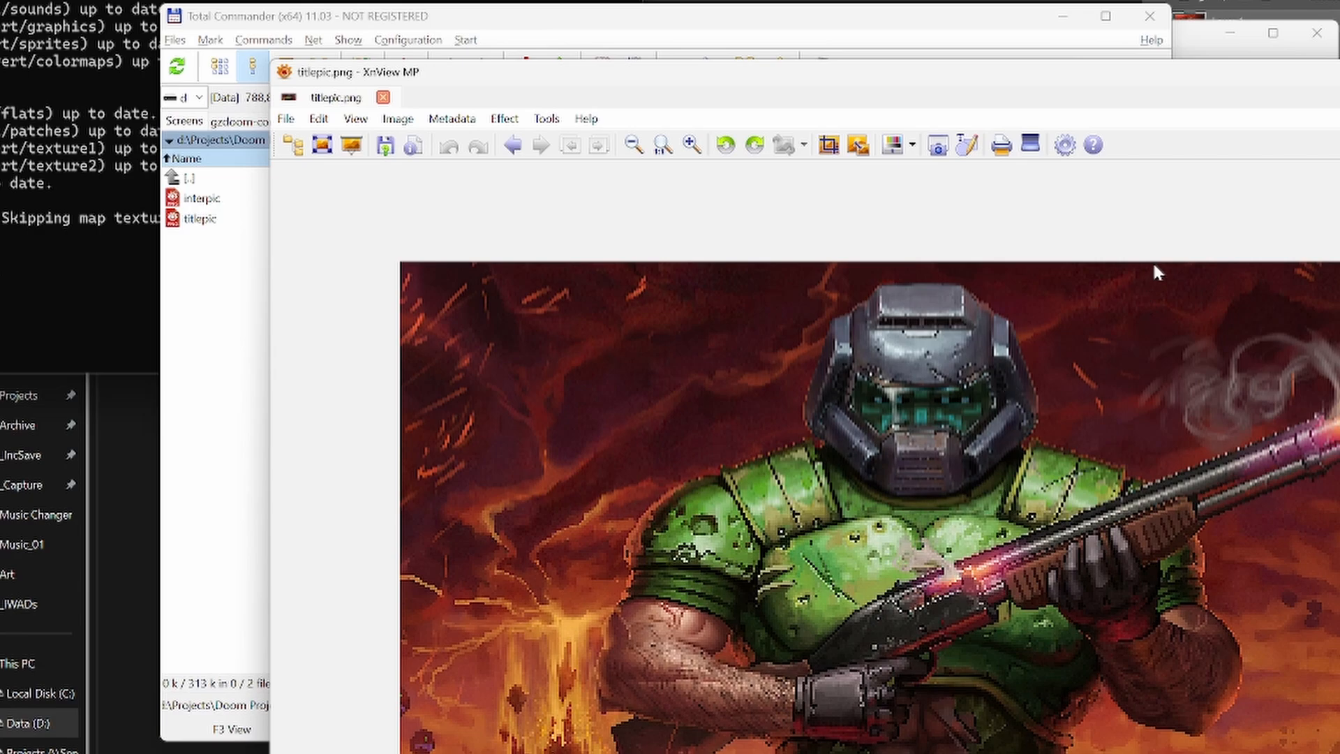
pyautogui.press('Escape')
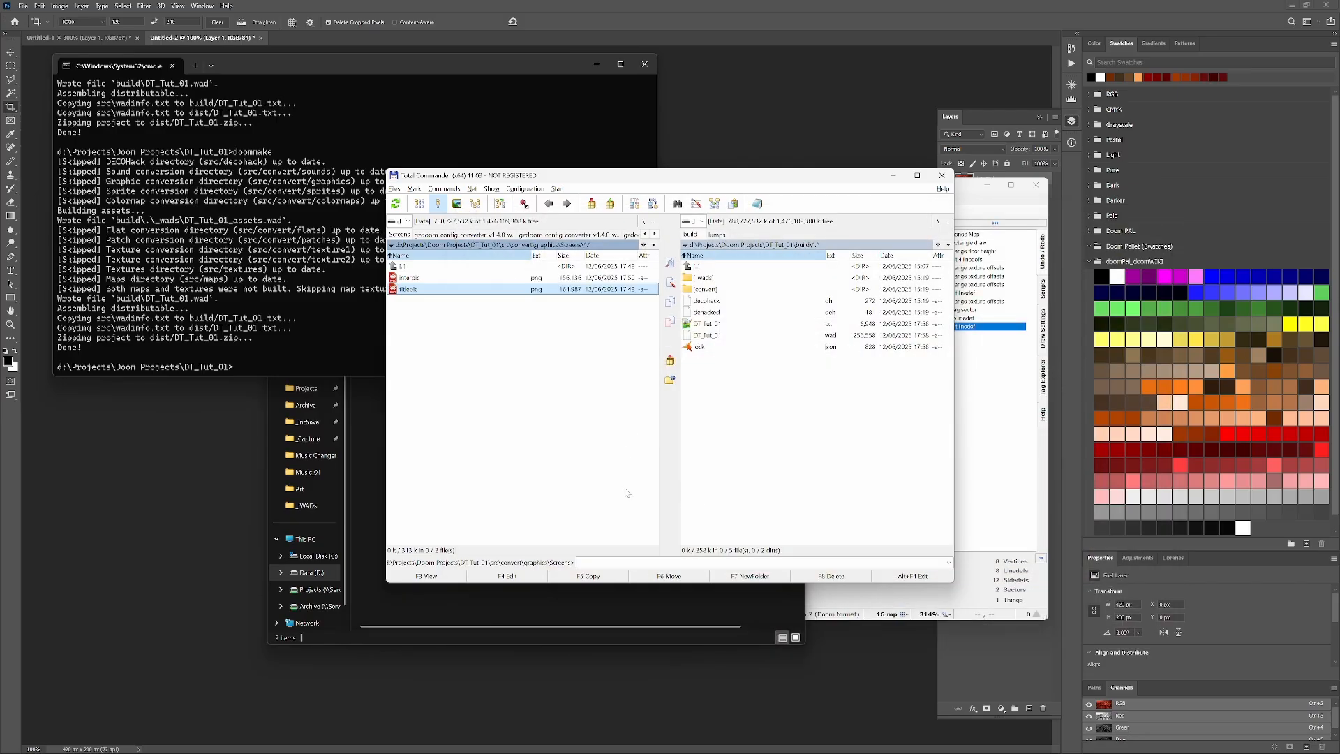
# - Switch to Firefox and search the web for "title image doom"
pyautogui.hotkey('alt', 'Tab')
pyautogui.hotkey('alt', 'Tab')
pyautogui.hotkey('alt', 'Tab')
pyautogui.hotkey('alt', 'Tab')
pyautogui.hotkey('alt', 'Tab')
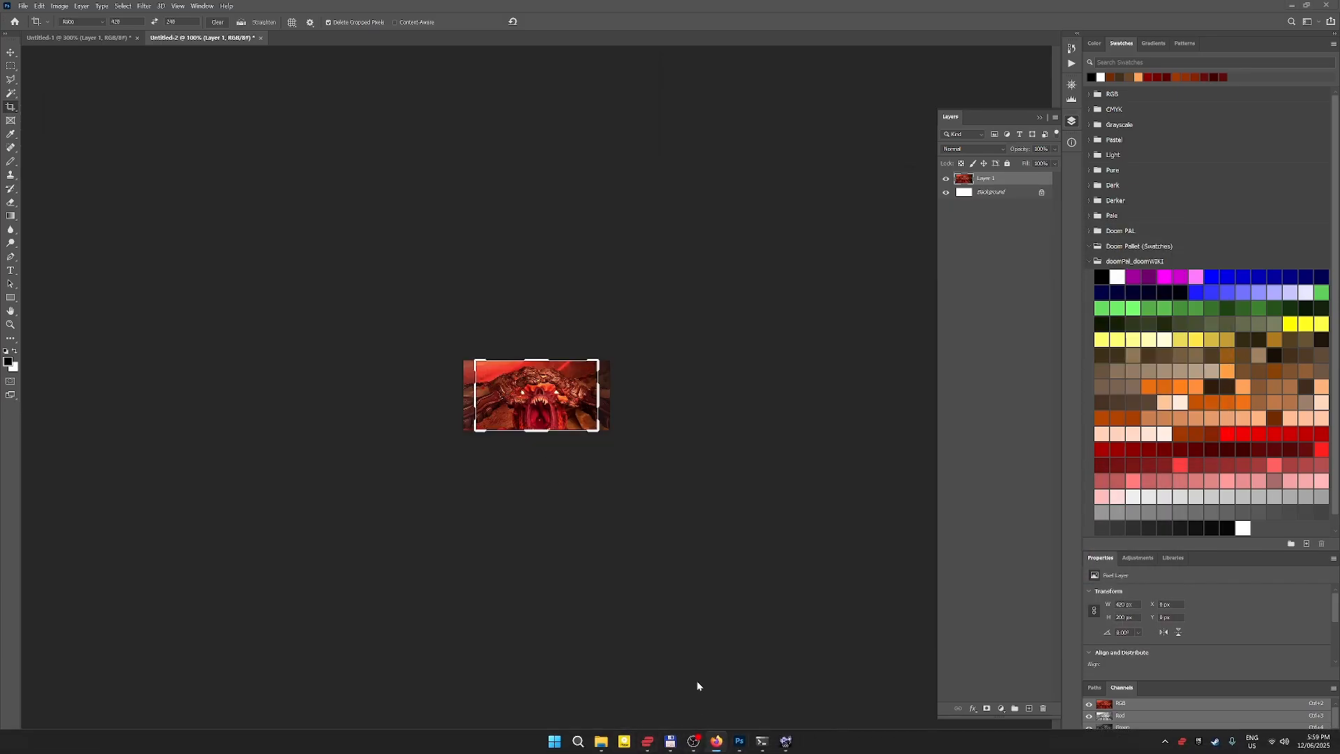
pyautogui.click(722, 750)
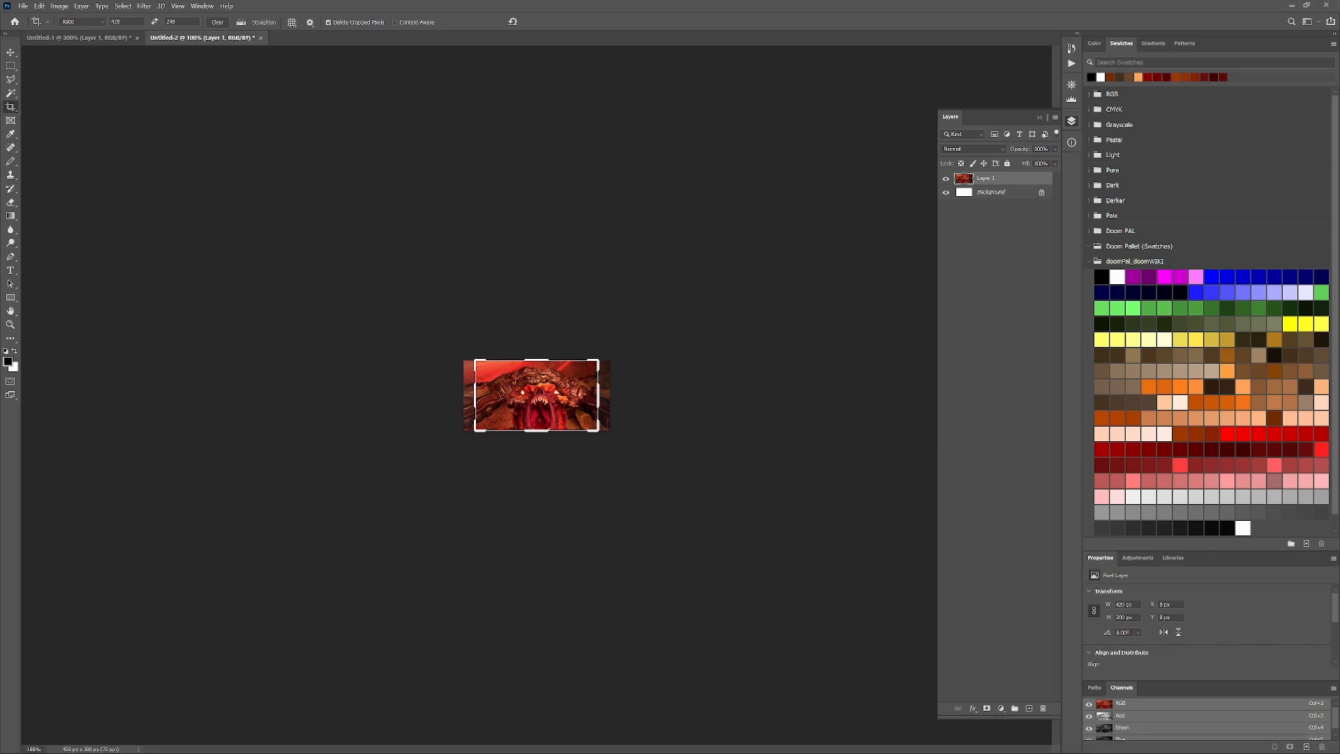
pyautogui.write('title image doom')
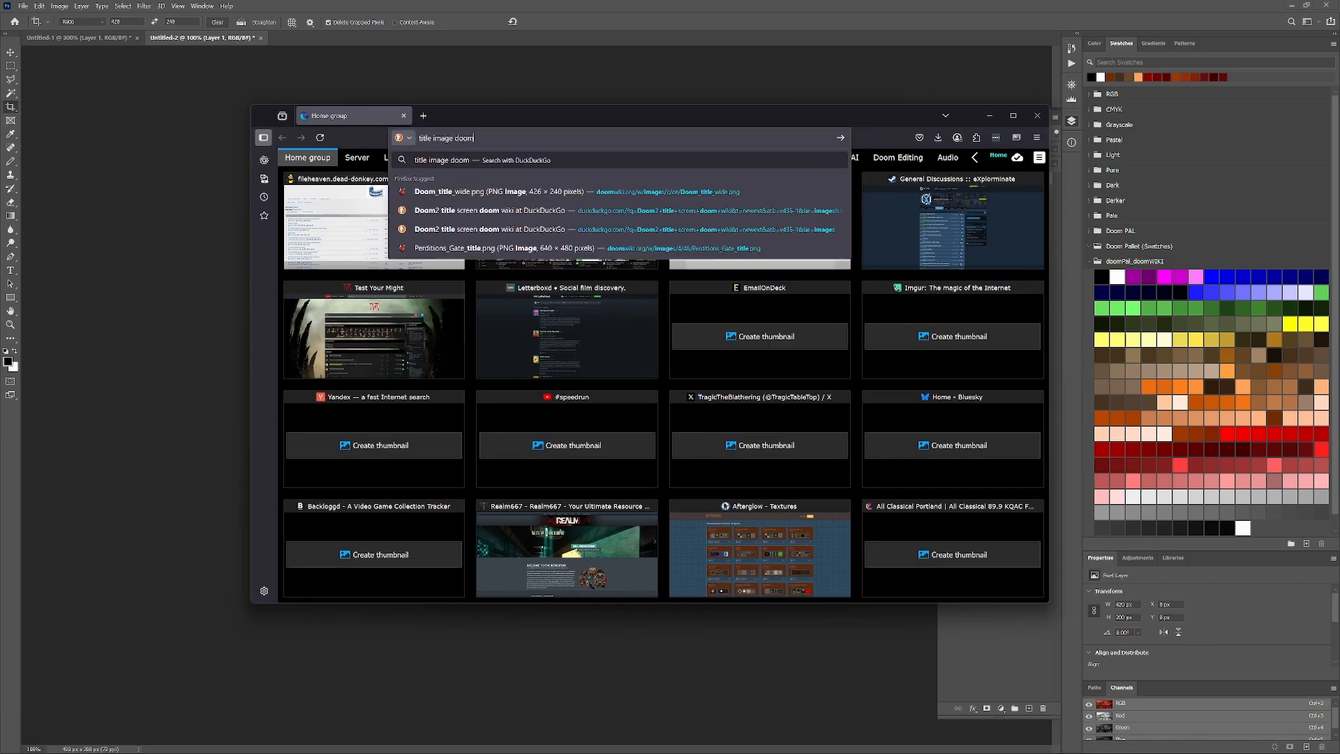
pyautogui.press('Return')
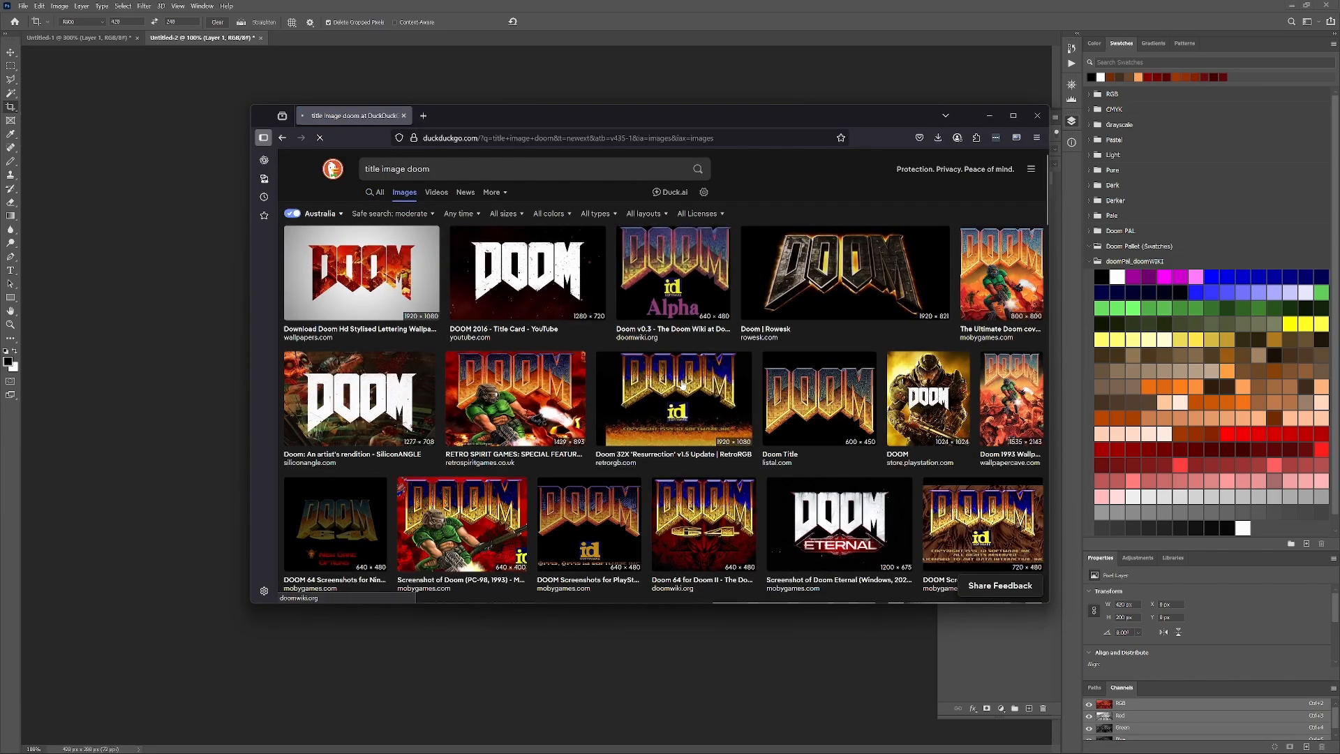
# - Copy the dark grey DOOM wallpaper image with the white logo from the image results
pyautogui.click(666, 331)
pyautogui.click(286, 140)
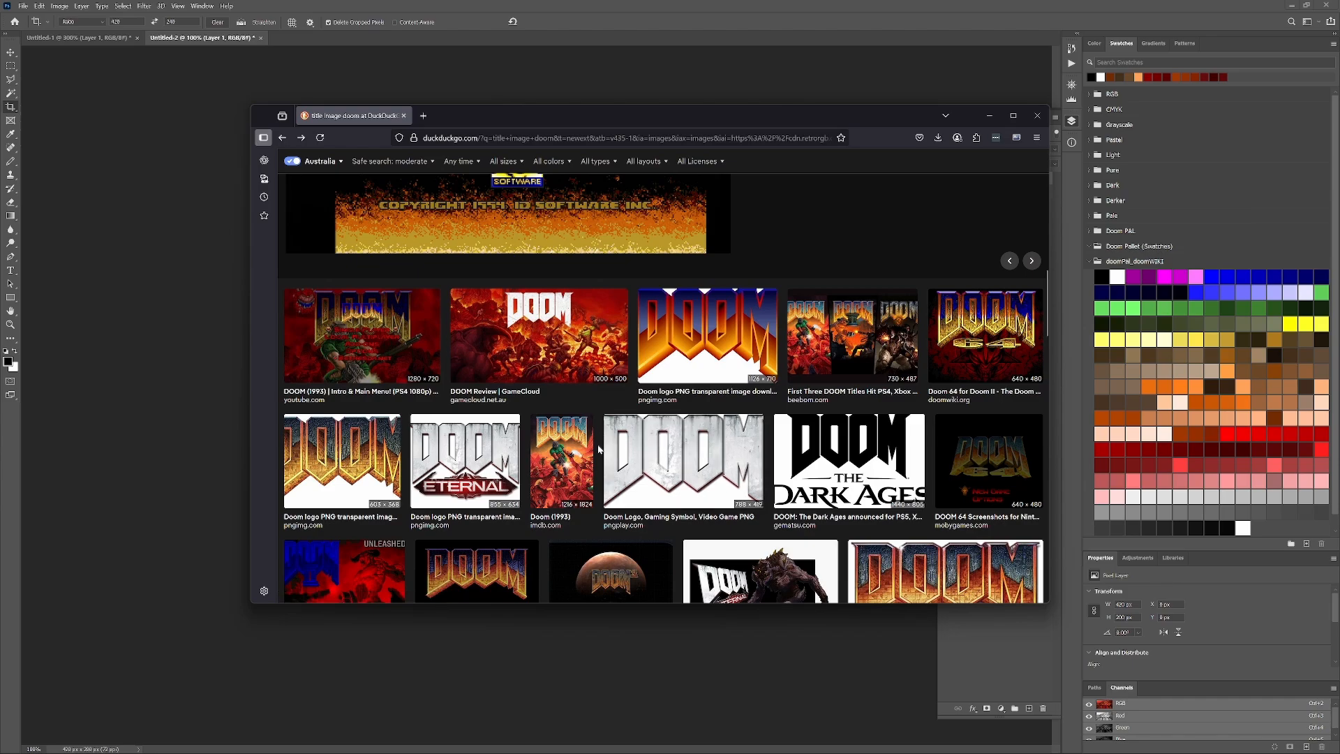
pyautogui.scroll(-5, 639, 525)
pyautogui.rightClick(671, 381)
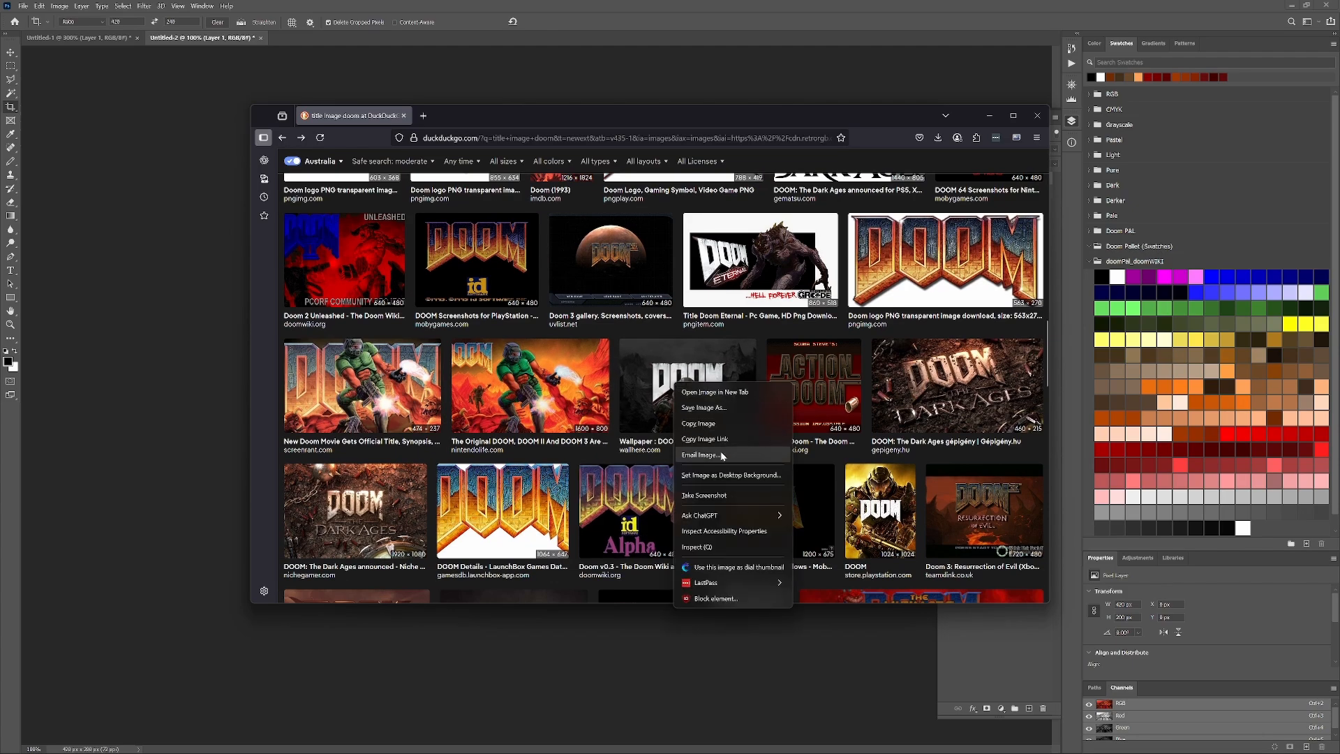
pyautogui.click(719, 425)
# - Switch to Photoshop, create a new document and paste the copied DOOM image into it
pyautogui.hotkey('alt', 'Tab')
pyautogui.hotkey('ctrl', 'n')
pyautogui.press('Return')
pyautogui.hotkey('ctrl', 'v')
pyautogui.press('Return')
pyautogui.press('Return')
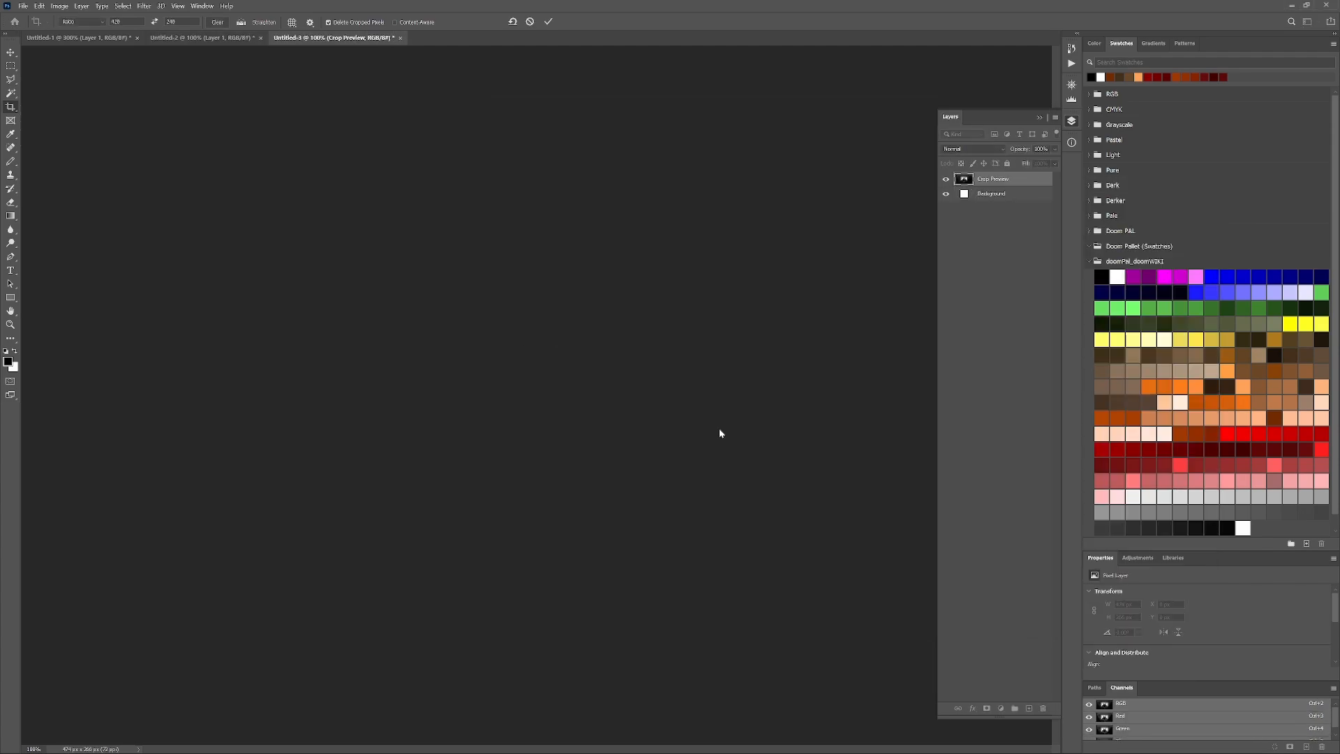
# - Resize the pasted image to 420 px wide and 200 px high
pyautogui.click(81, 6)
pyautogui.moveTo(60, 6)
pyautogui.click(72, 77)
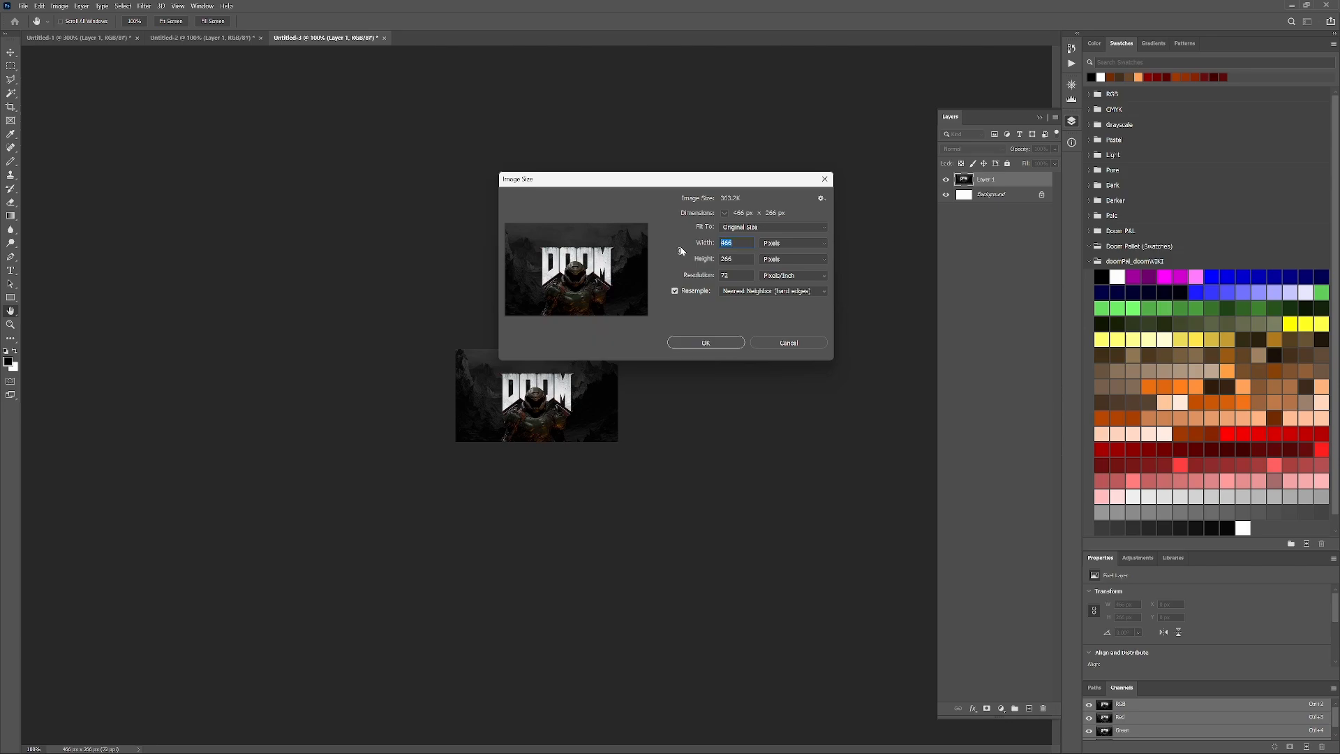
pyautogui.write('420')
pyautogui.click(706, 342)
# - Save the image as a PNG named titlepic, replacing the existing file in the Screens folder
pyautogui.press('c')
pyautogui.click(23, 6)
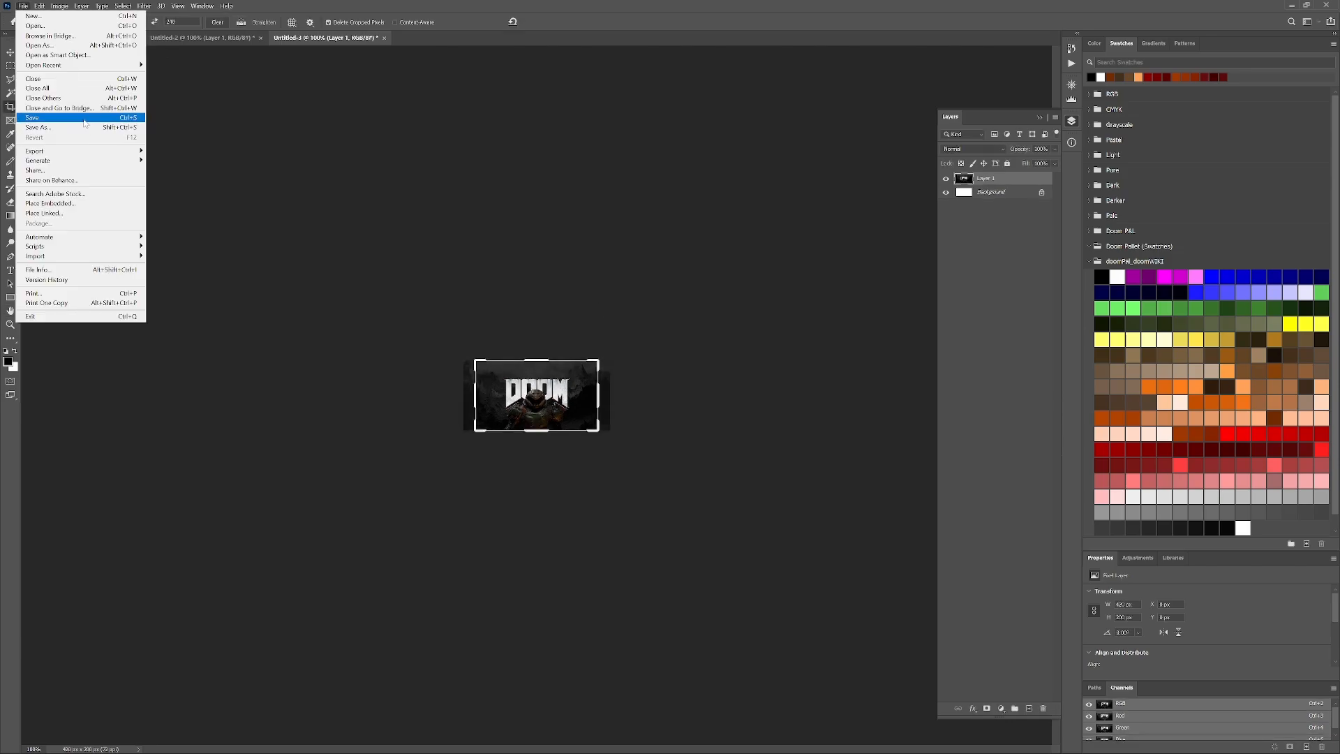
pyautogui.click(85, 119)
pyautogui.click(489, 443)
pyautogui.click(485, 603)
pyautogui.doubleClick(509, 234)
pyautogui.click(696, 389)
pyautogui.click(726, 234)
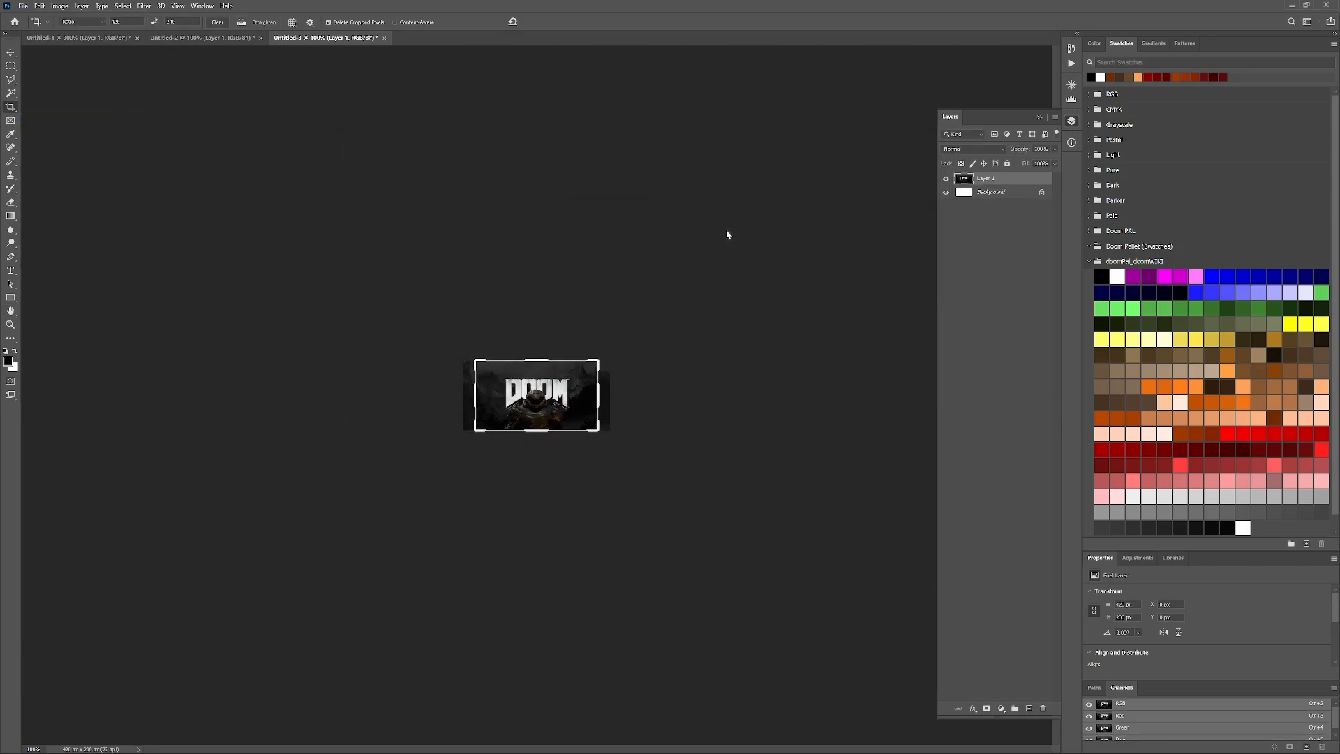
# - Switch to the command prompt and rebuild the project with doommake
pyautogui.hotkey('alt', 'Tab')
pyautogui.hotkey('alt', 'Tab')
pyautogui.hotkey('alt', 'Tab')
pyautogui.hotkey('alt', 'Tab')
pyautogui.press('Up')
pyautogui.press('Return')
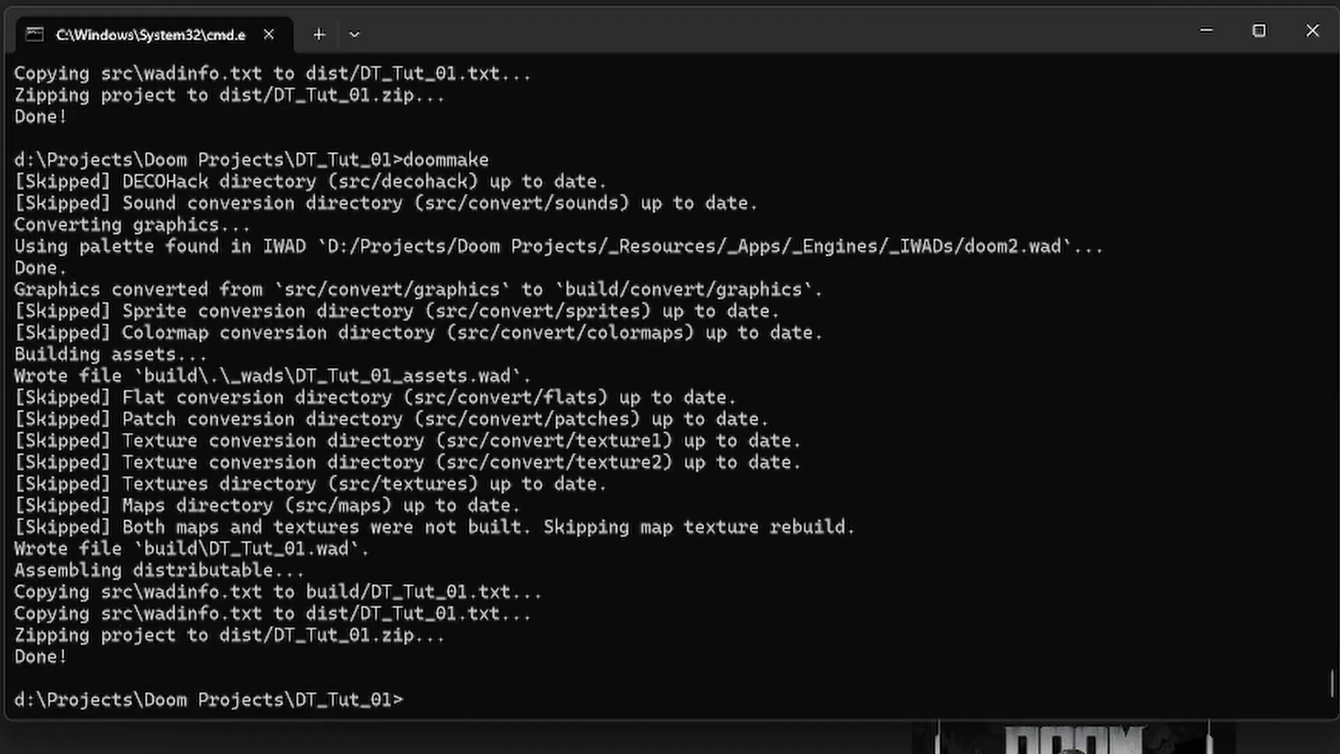
# - Switch to Total Commander and run the doom command from the build folder to test the new title screen
pyautogui.hotkey('alt', 'Tab')
pyautogui.hotkey('alt', 'Tab')
pyautogui.press('Tab')
pyautogui.write('doom')
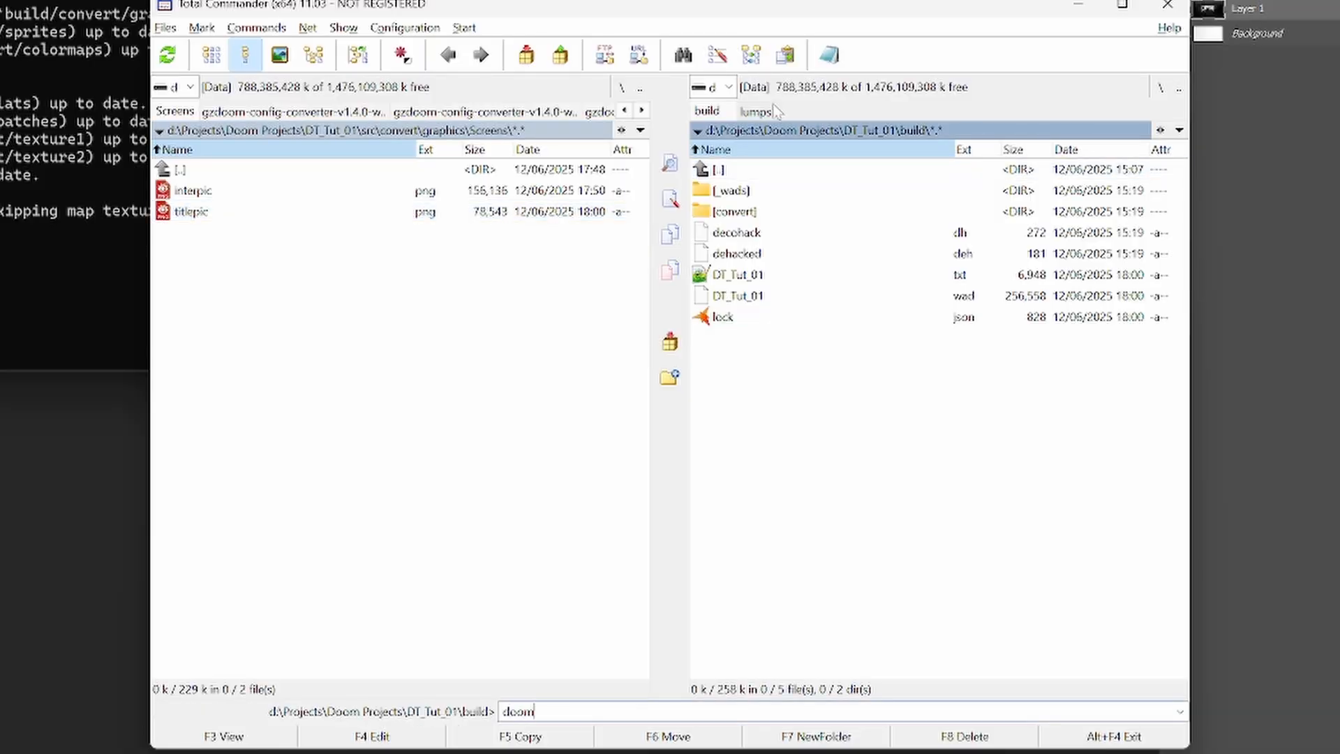
pyautogui.press('Return')
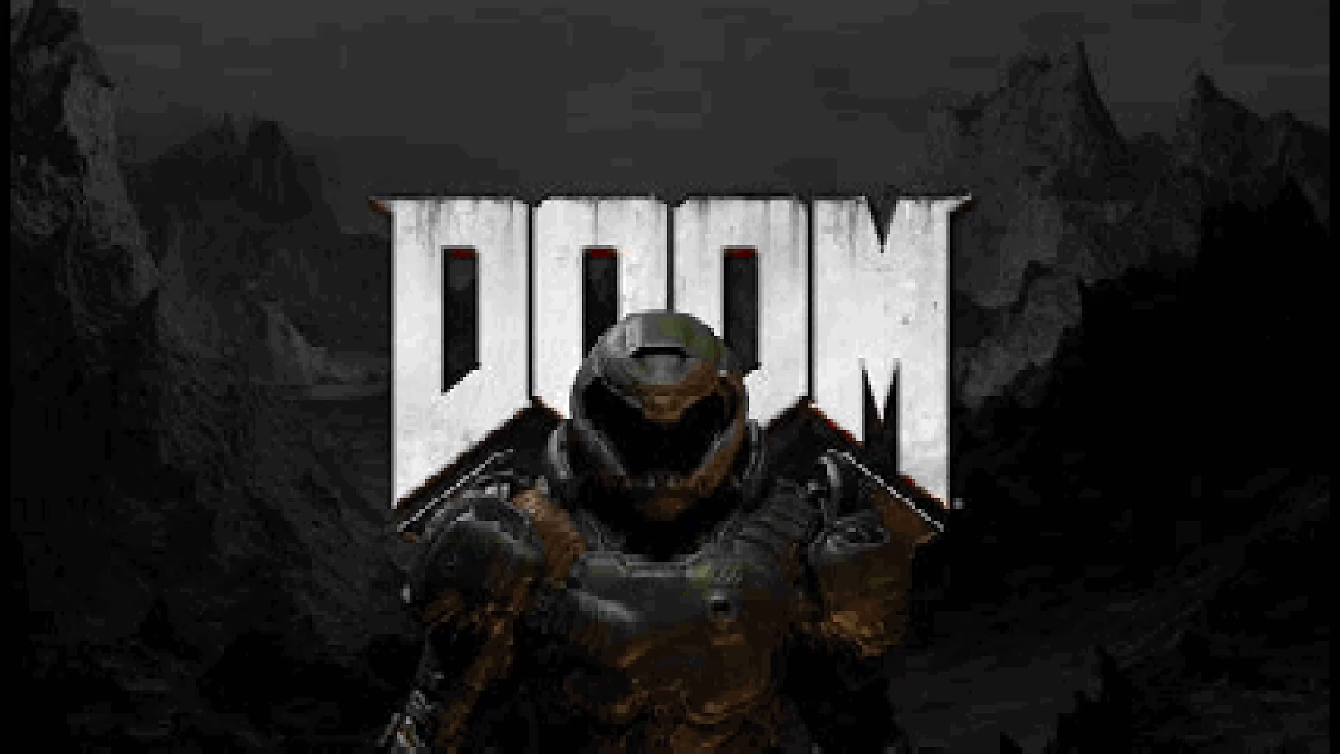
# - Quit the game from its main menu
pyautogui.press('Escape')
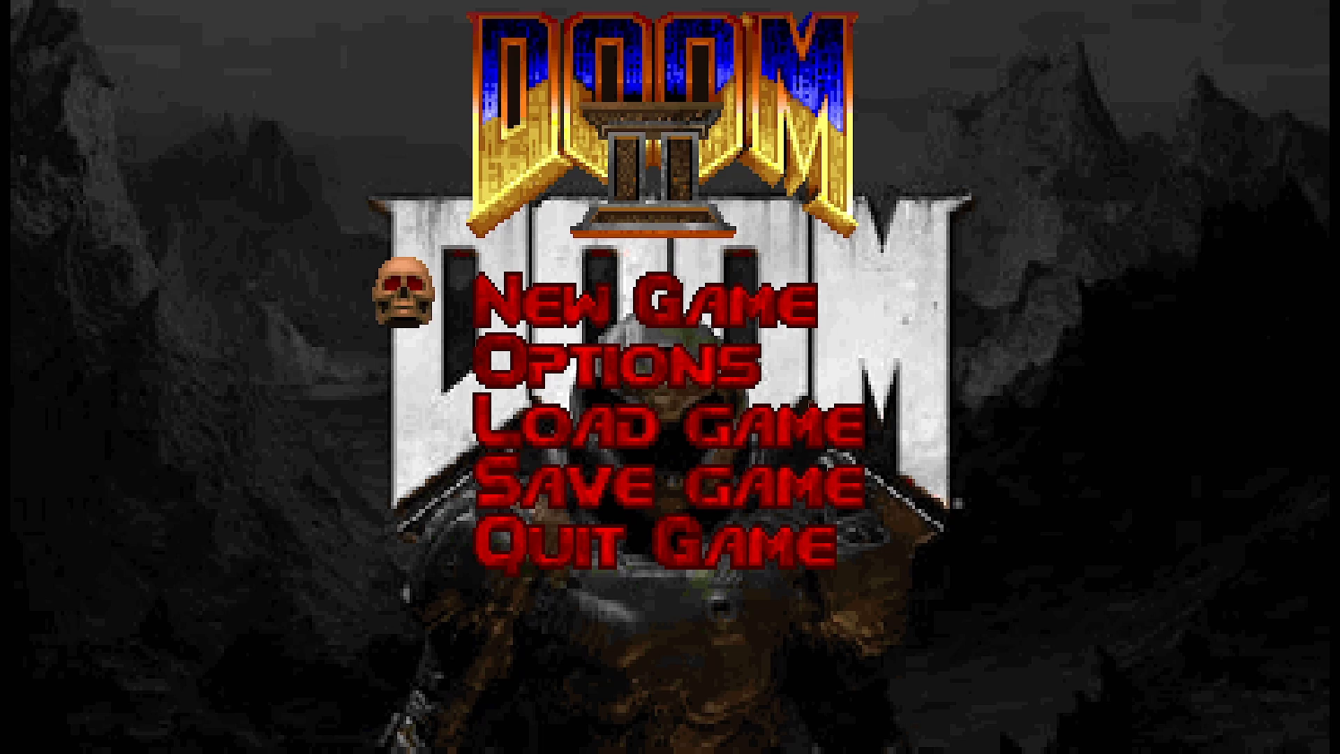
pyautogui.press('Up')
pyautogui.press('Return')
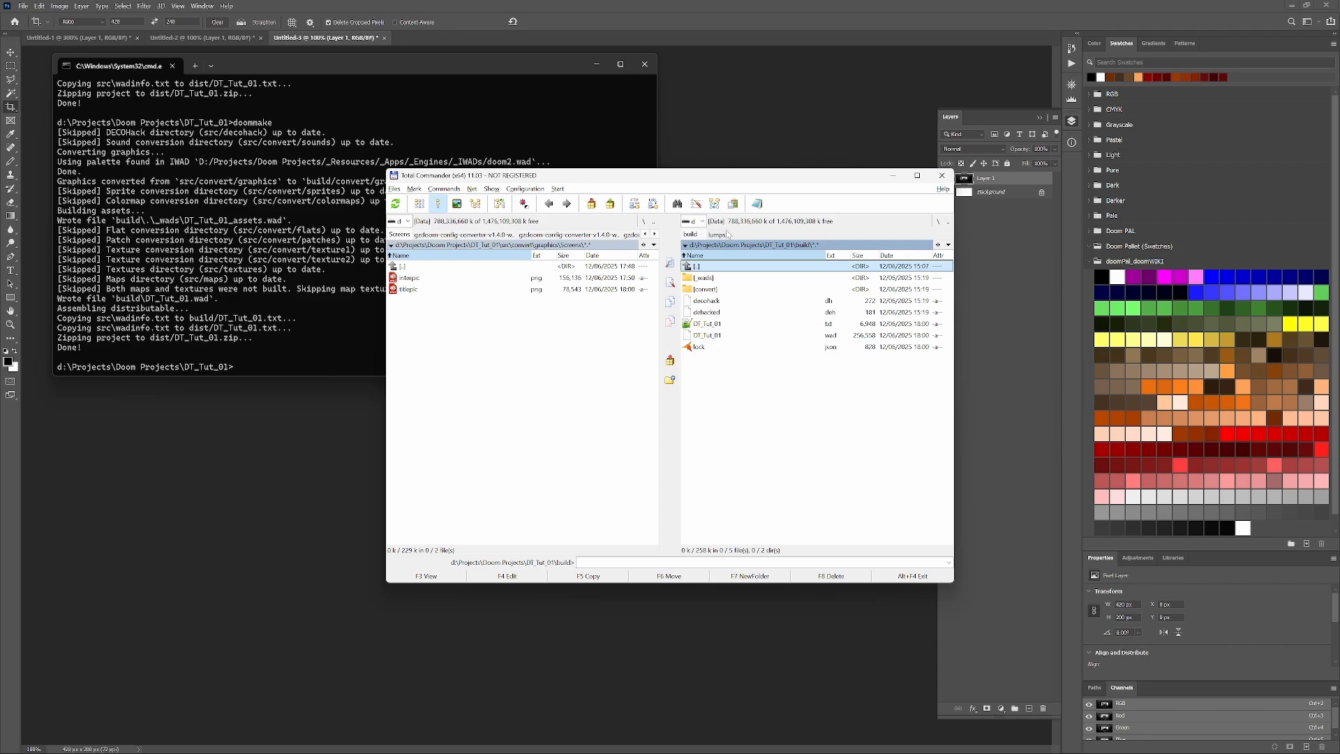
# - Look through the convert and other src subfolders, and return to the DT_Tut_01 project folder
pyautogui.press('Tab')
pyautogui.press('BackSpace')
pyautogui.press('BackSpace')
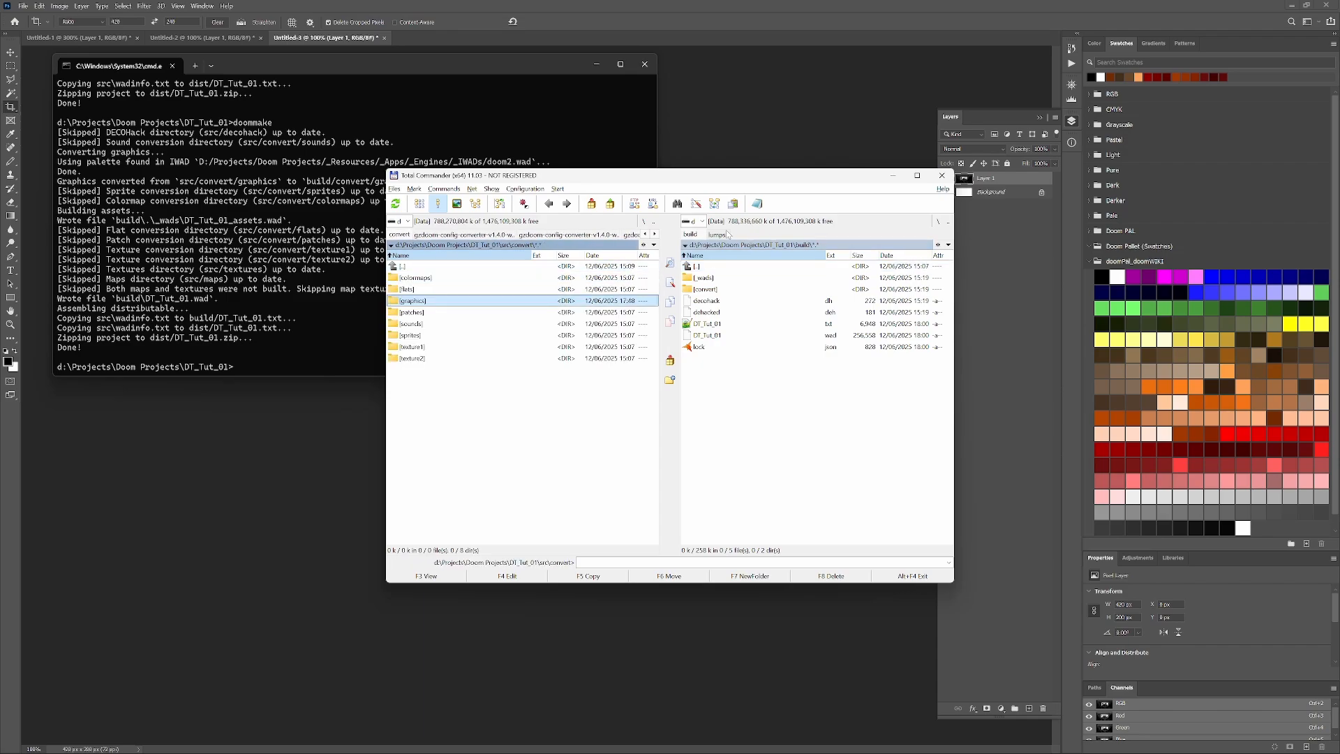
pyautogui.press('Down')
pyautogui.press('Up')
pyautogui.press('Up')
pyautogui.press('Up')
pyautogui.press('Up')
pyautogui.press('Return')
pyautogui.press('Down')
pyautogui.press('Down')
pyautogui.press('Down')
pyautogui.press('Down')
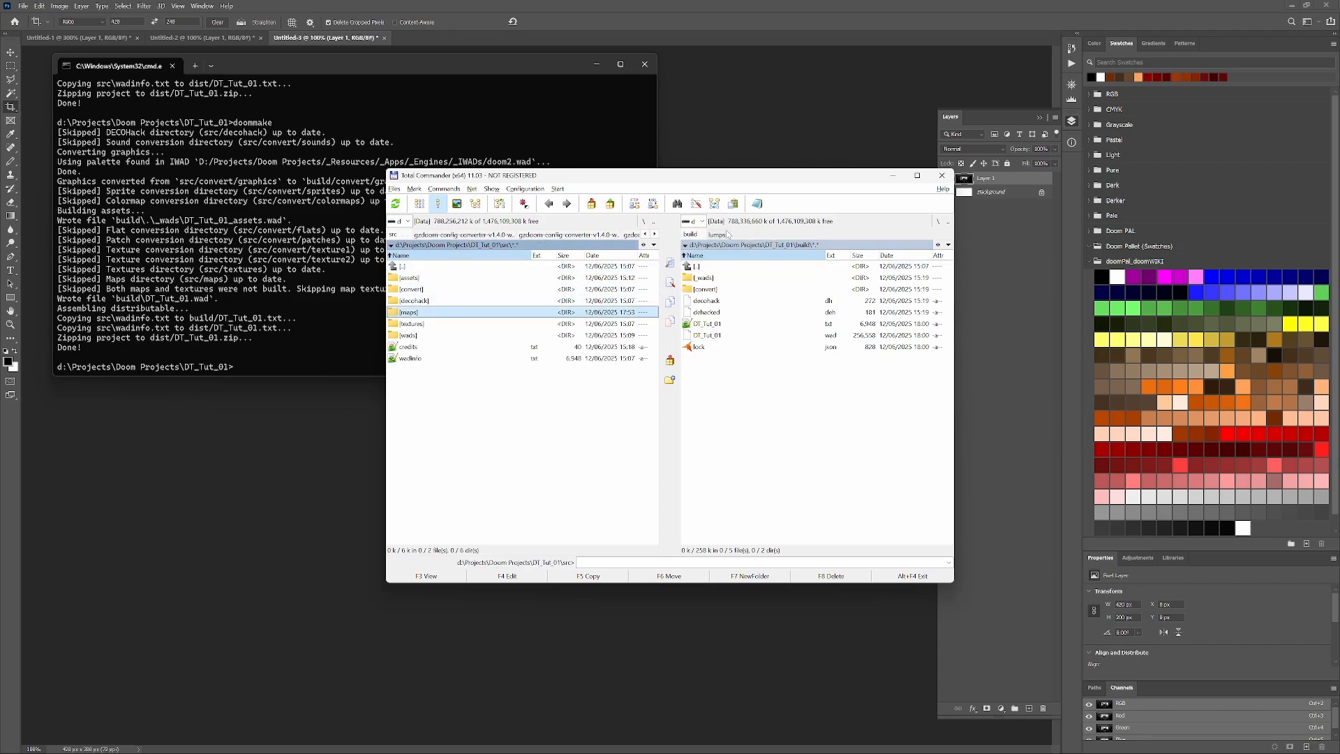
pyautogui.press('Return')
pyautogui.press('BackSpace')
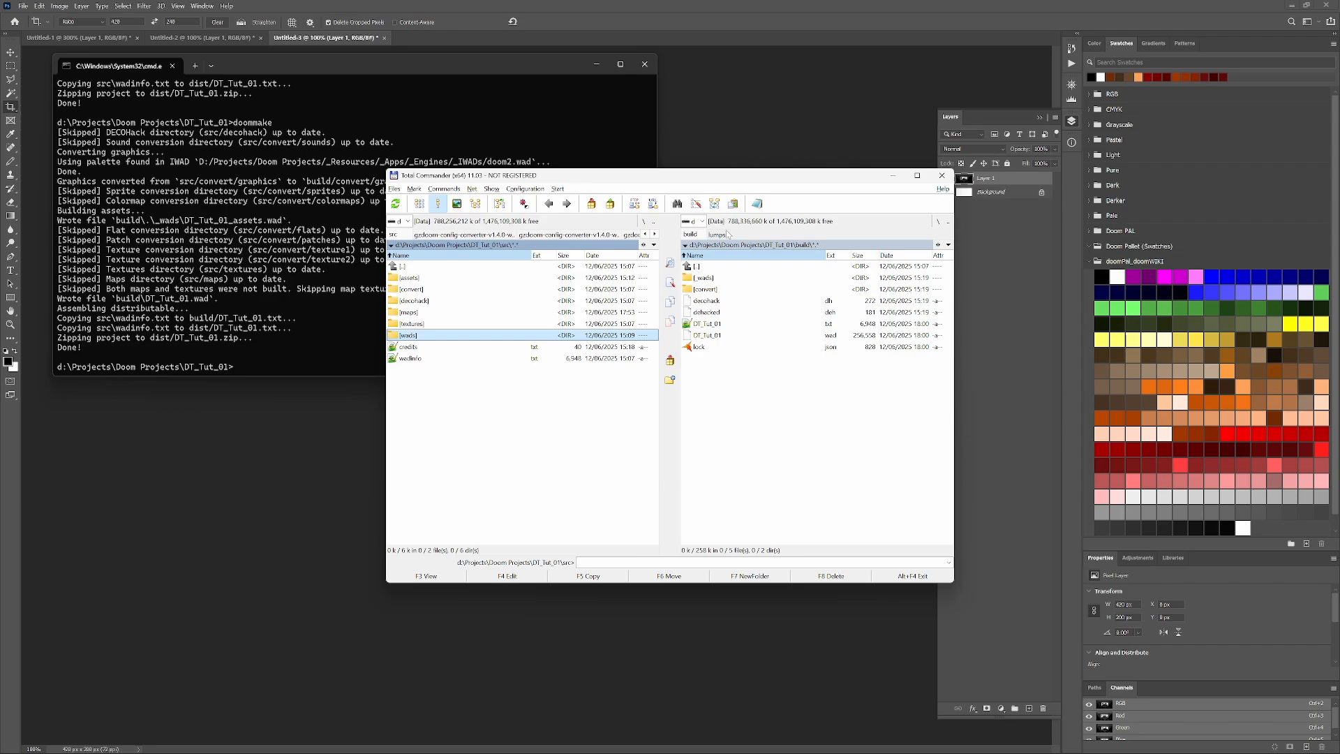
pyautogui.press('BackSpace')
pyautogui.press('Tab')
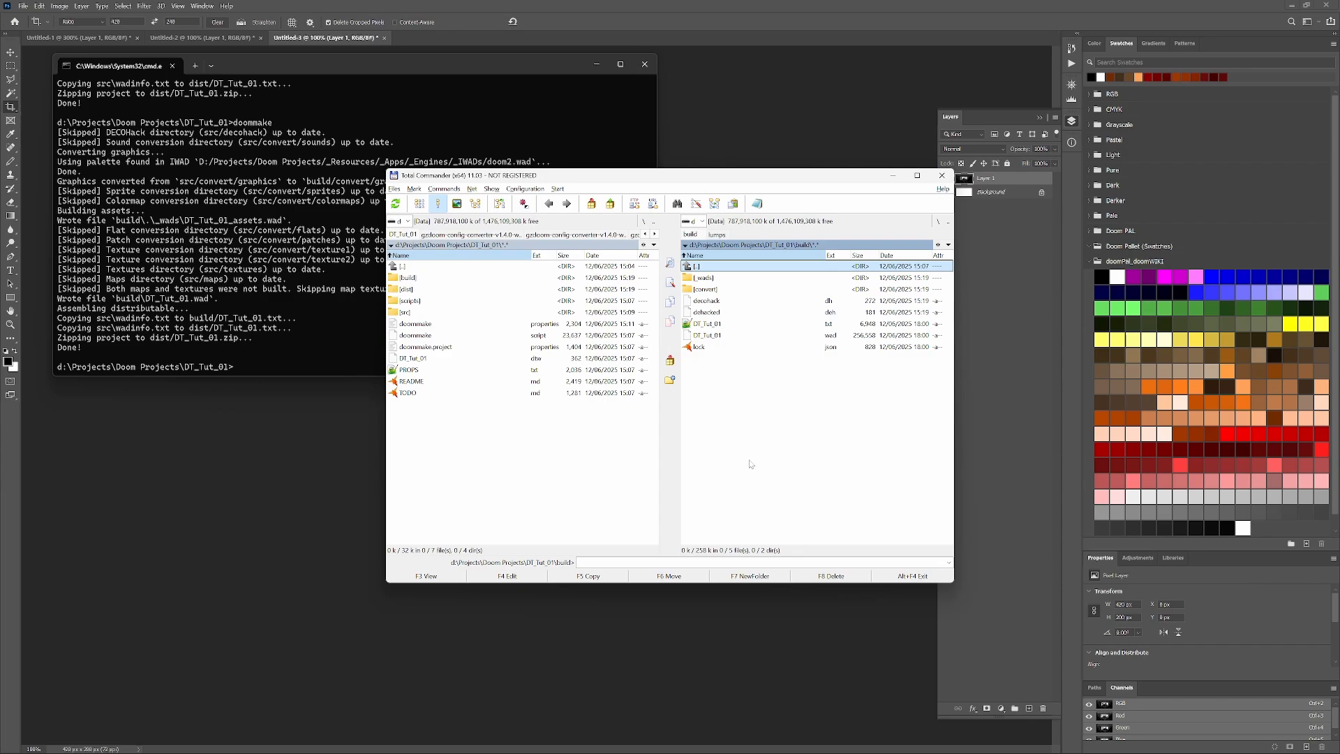
# - Inspect the _wads folder inside build, and point out the DT_Tut_01 wad in the build folder
pyautogui.doubleClick(719, 278)
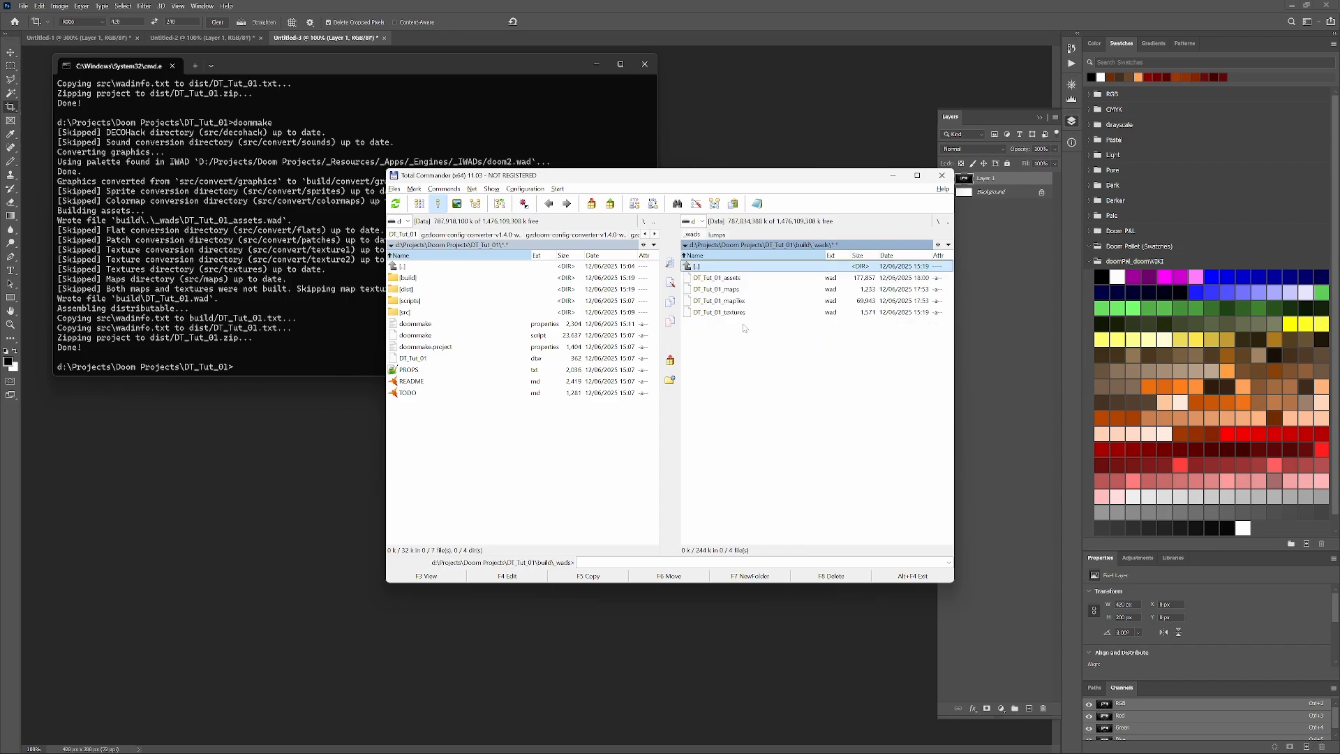
pyautogui.doubleClick(721, 269)
pyautogui.press('Down')
pyautogui.press('Down')
pyautogui.press('Down')
pyautogui.press('Down')
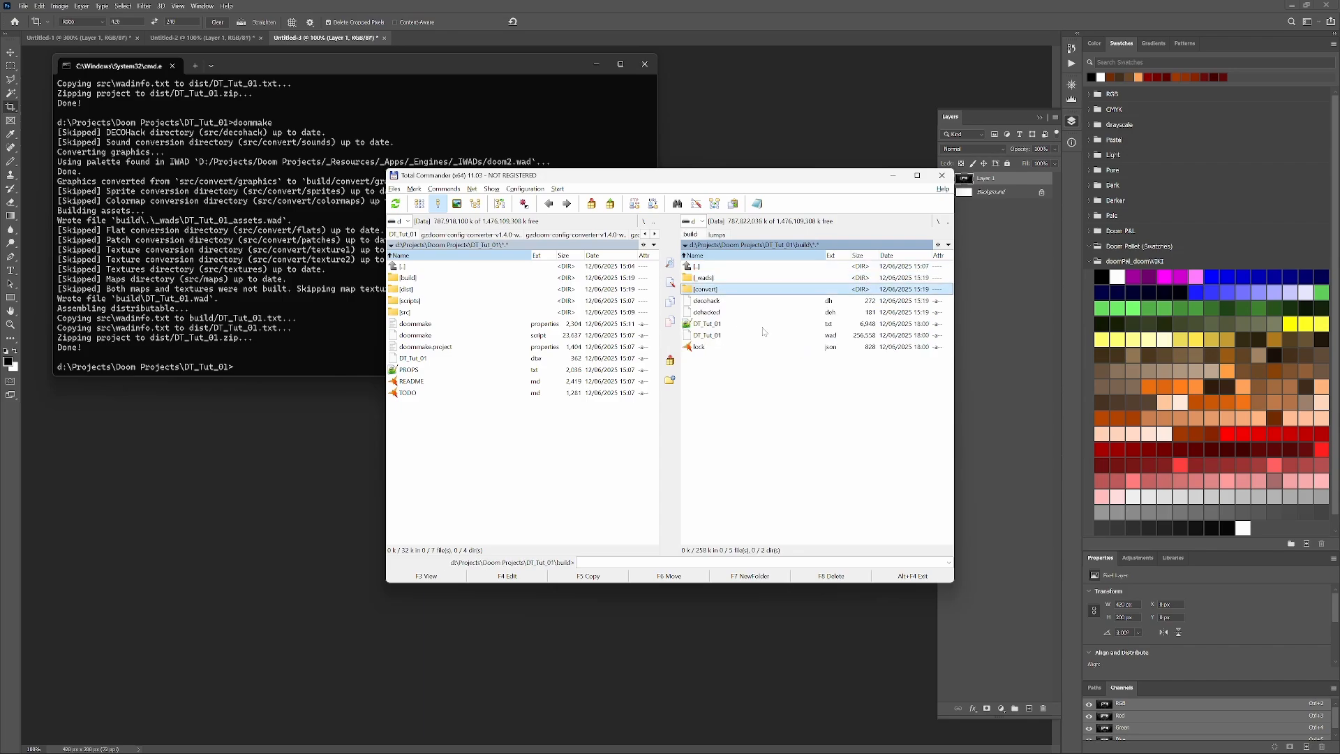
pyautogui.press('Down')
pyautogui.press('Insert')
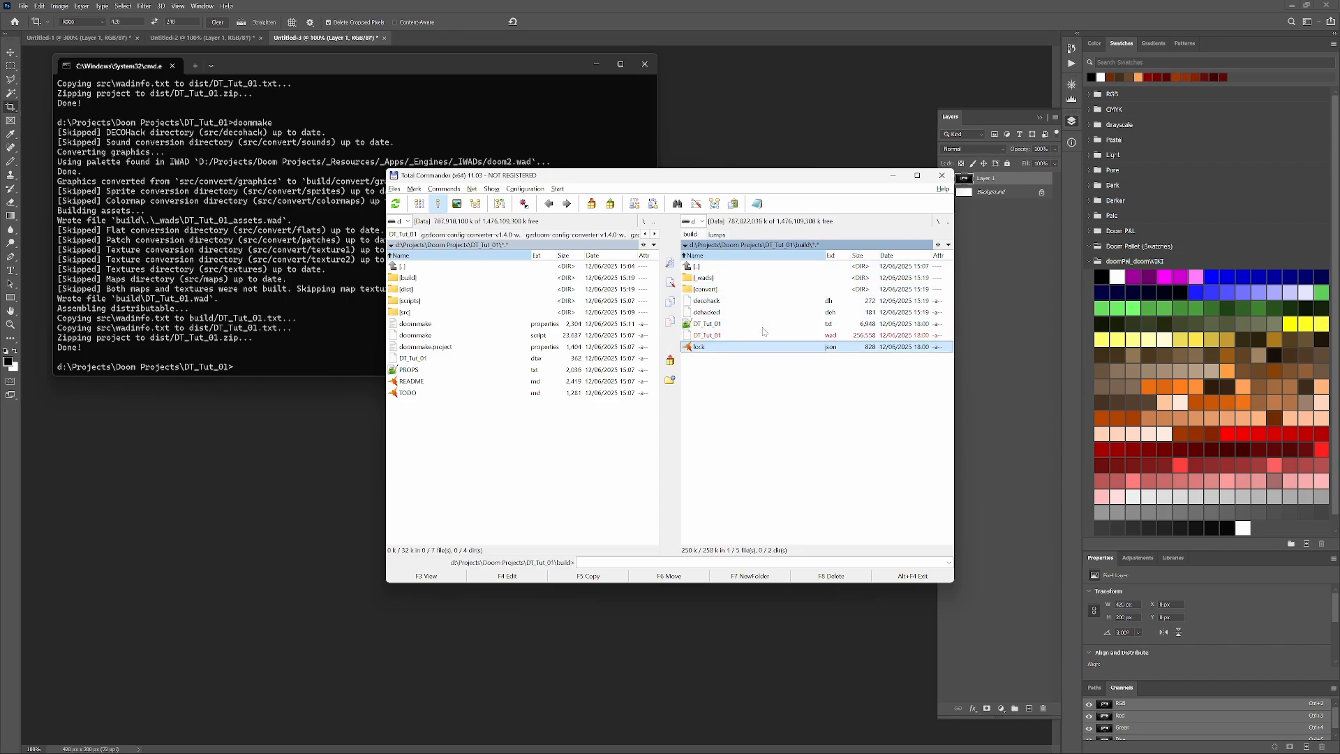
pyautogui.press('Up')
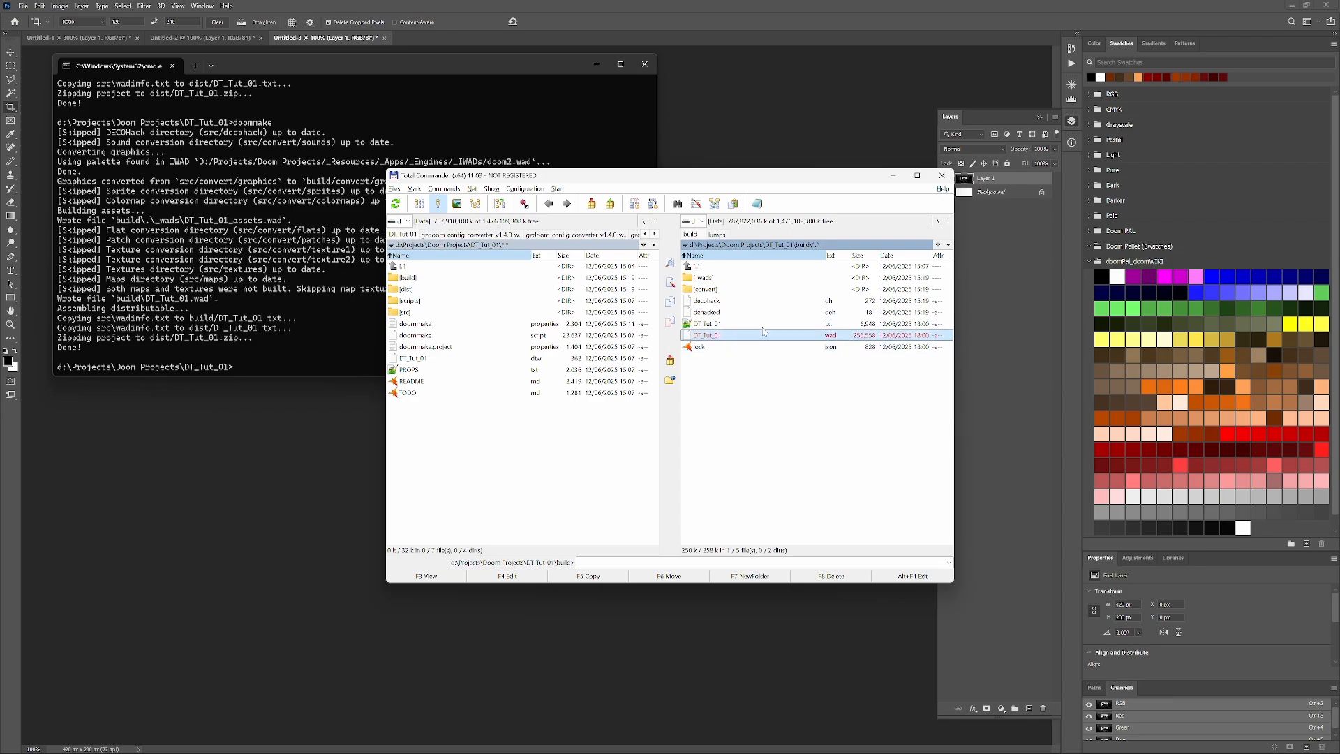
pyautogui.press('space')
# - Reopen build\_wads and examine the separate assets, maps and maptex wads
pyautogui.press('Up')
pyautogui.press('Up')
pyautogui.press('Up')
pyautogui.press('Up')
pyautogui.press('Up')
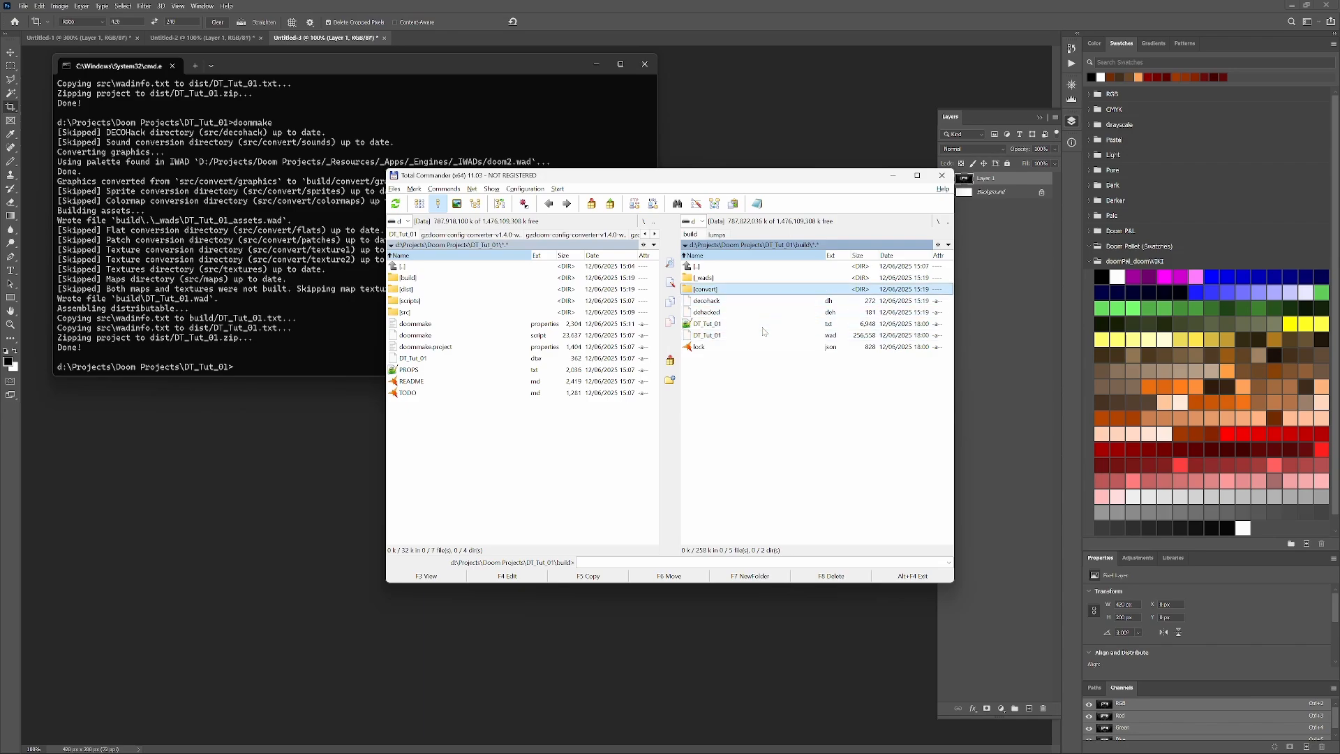
pyautogui.press('Return')
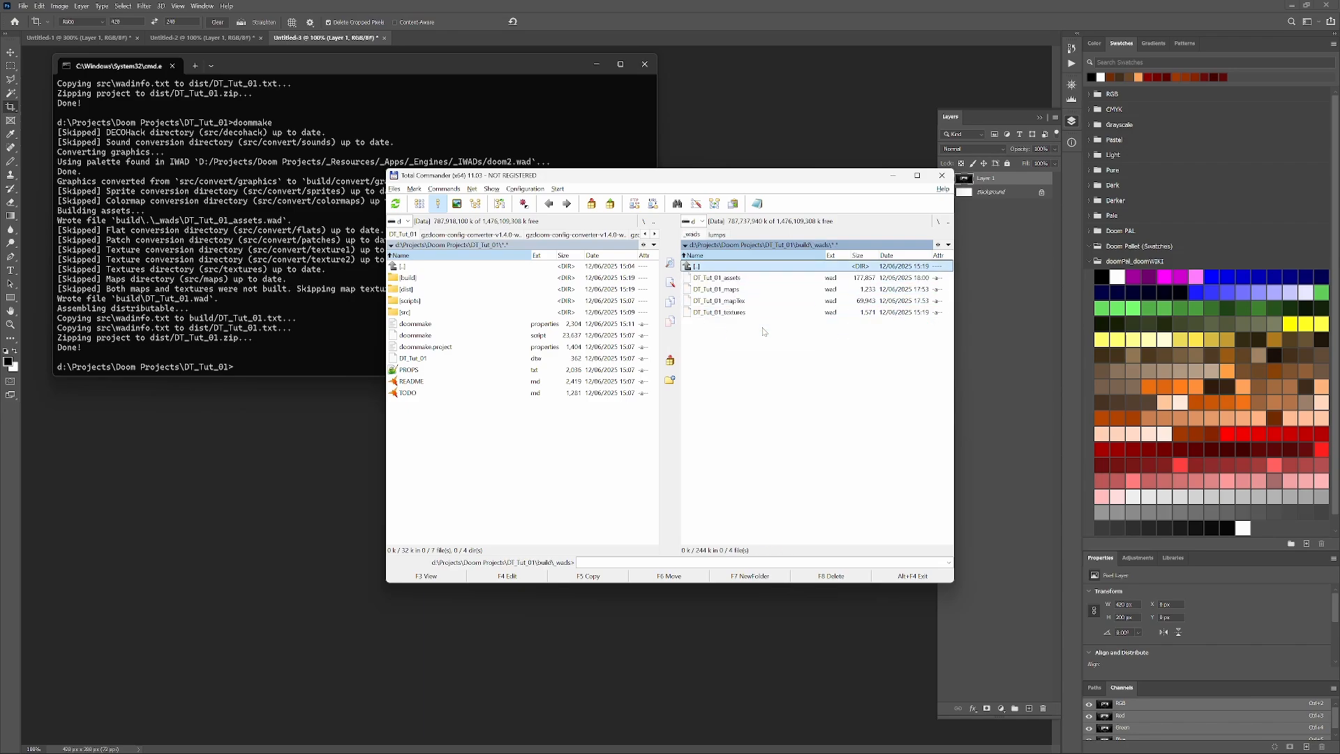
pyautogui.press('Down')
# - Switch to SLADE with DT_Tut_01_mapTex.wad open and preview the patch graphics between the PP_START and PP_END markers
pyautogui.press('Down')
pyautogui.press('Down')
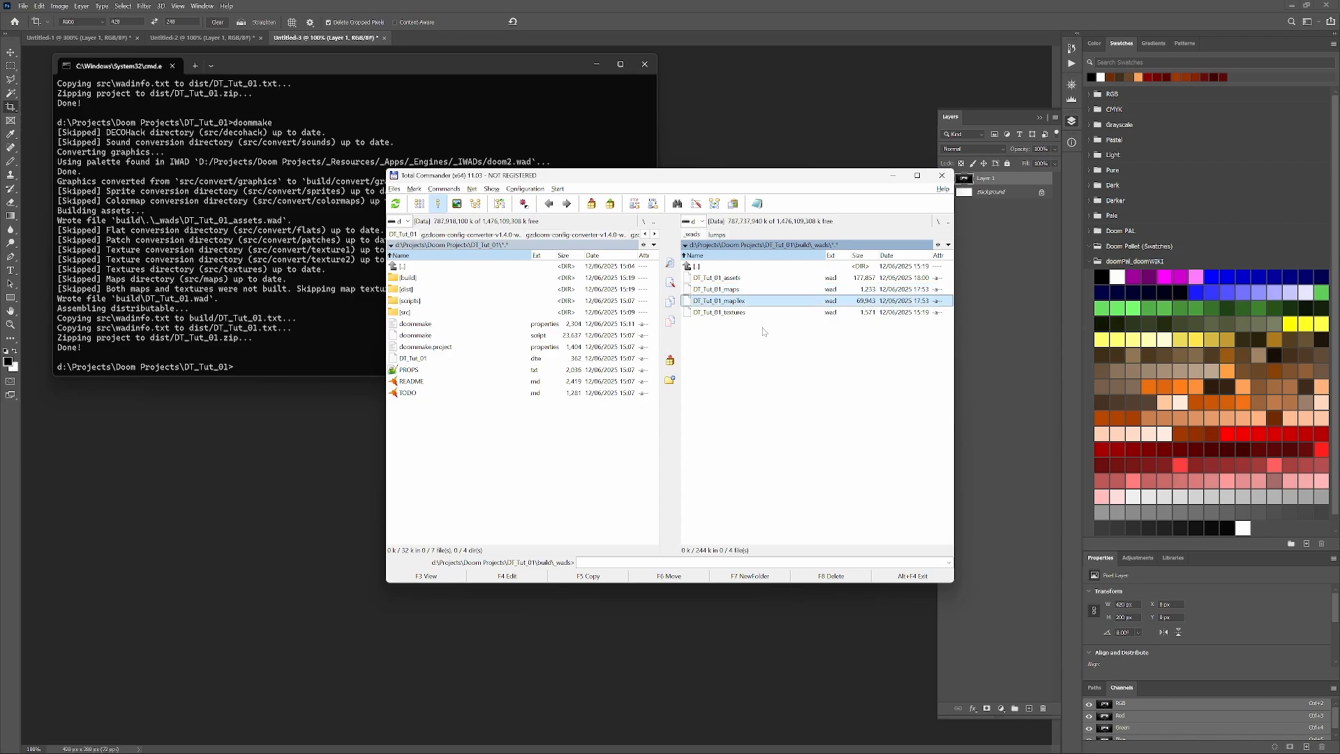
pyautogui.press('Down')
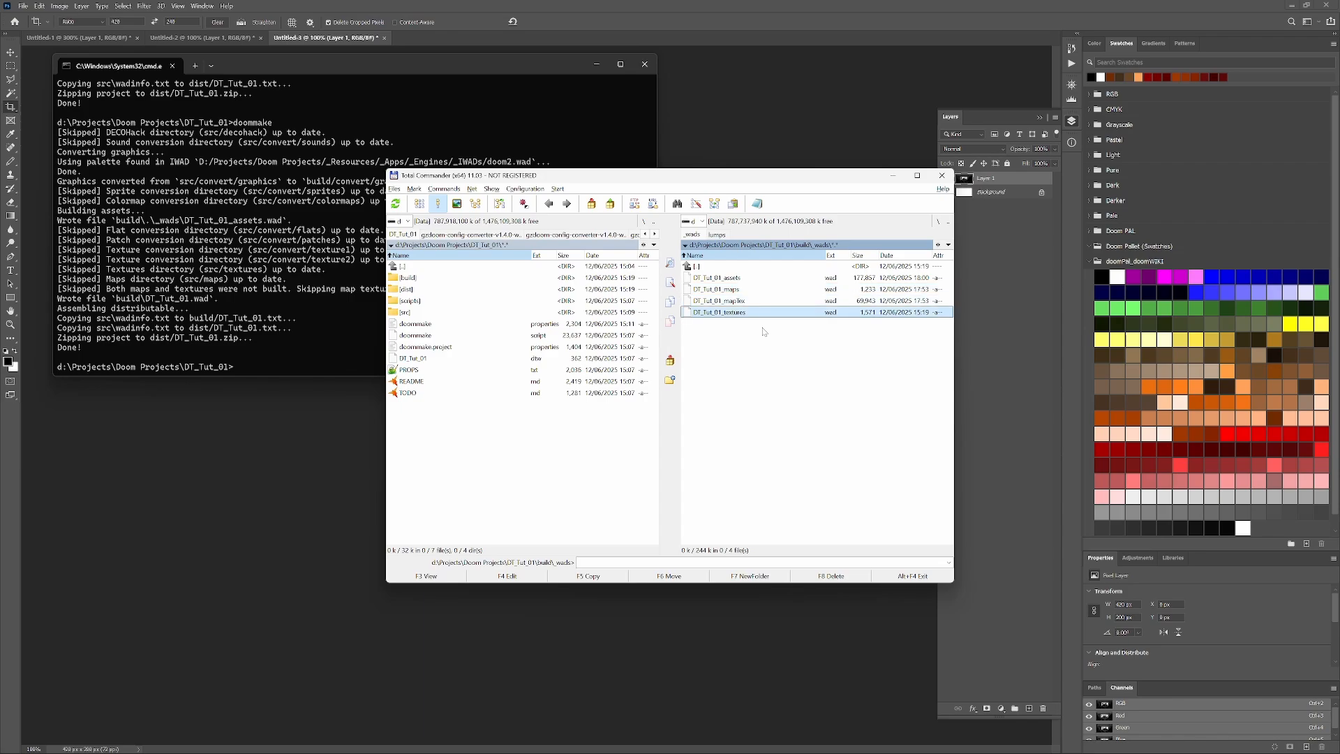
pyautogui.press('super')
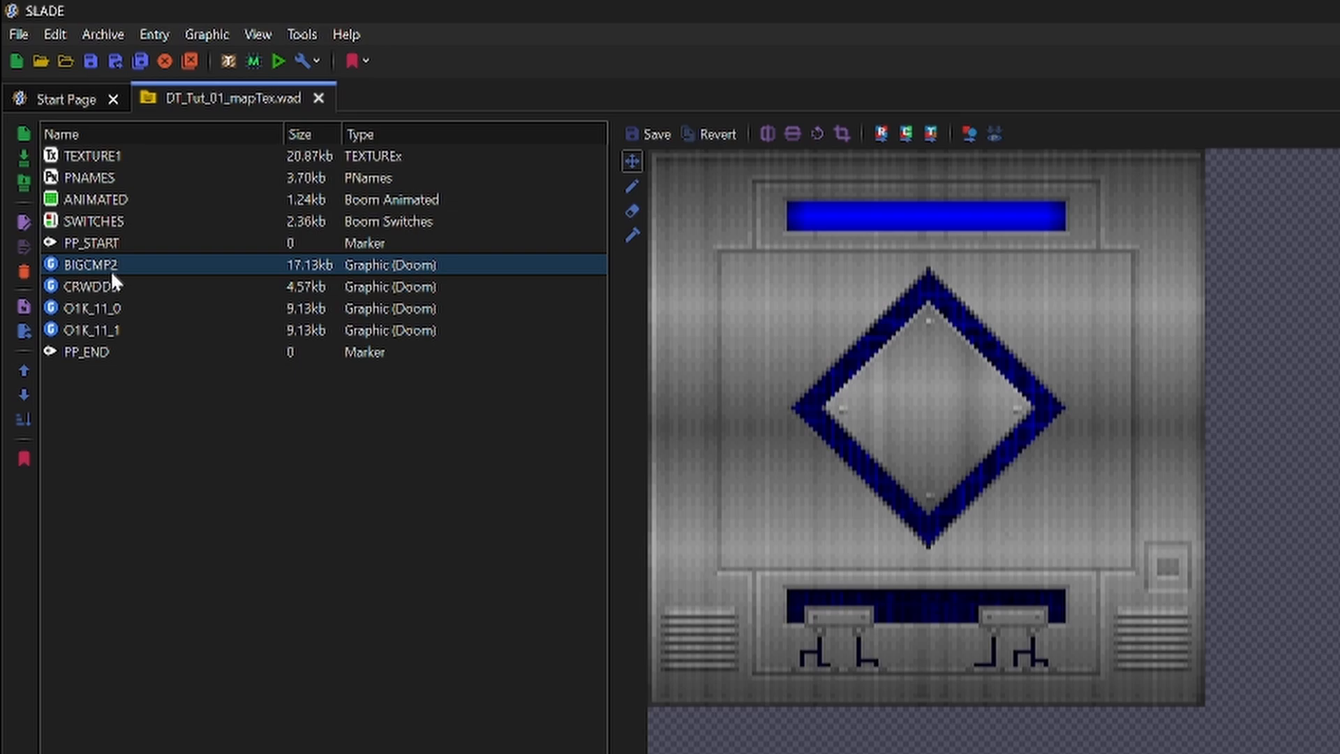
pyautogui.click(112, 279)
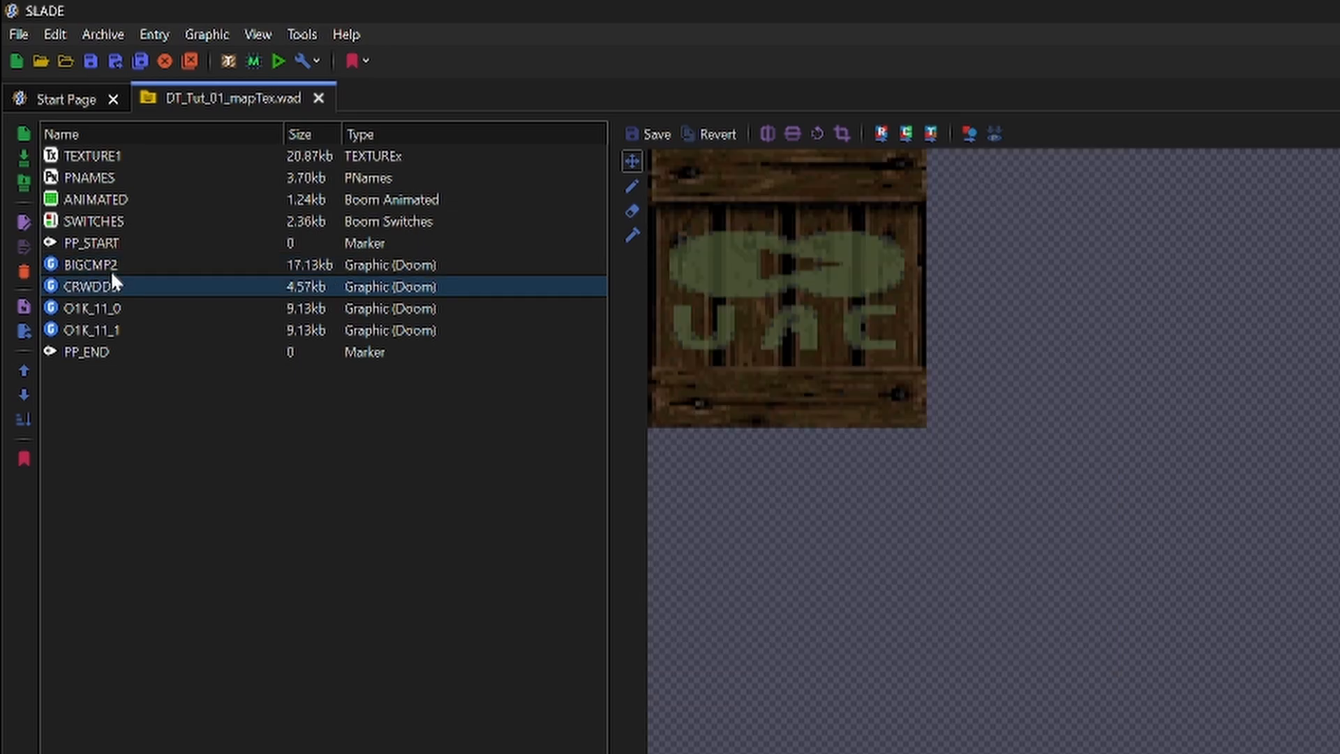
pyautogui.press('Down')
pyautogui.press('Down')
pyautogui.press('Up')
pyautogui.press('Up')
pyautogui.press('Up')
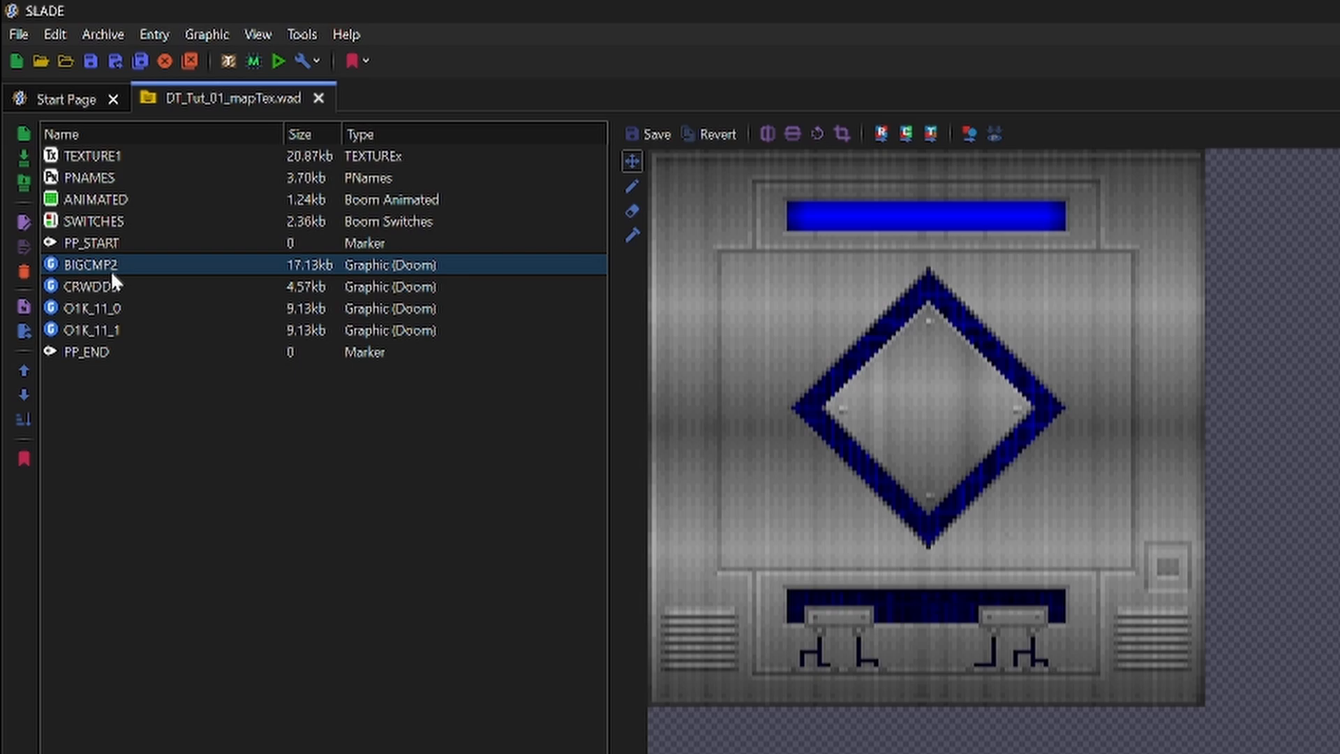
# - Switch back to Total Commander and go up from the _wads folder to the build folder
pyautogui.hotkey('alt', 'Tab')
pyautogui.press('Up')
pyautogui.press('Up')
pyautogui.press('Up')
pyautogui.press('Up')
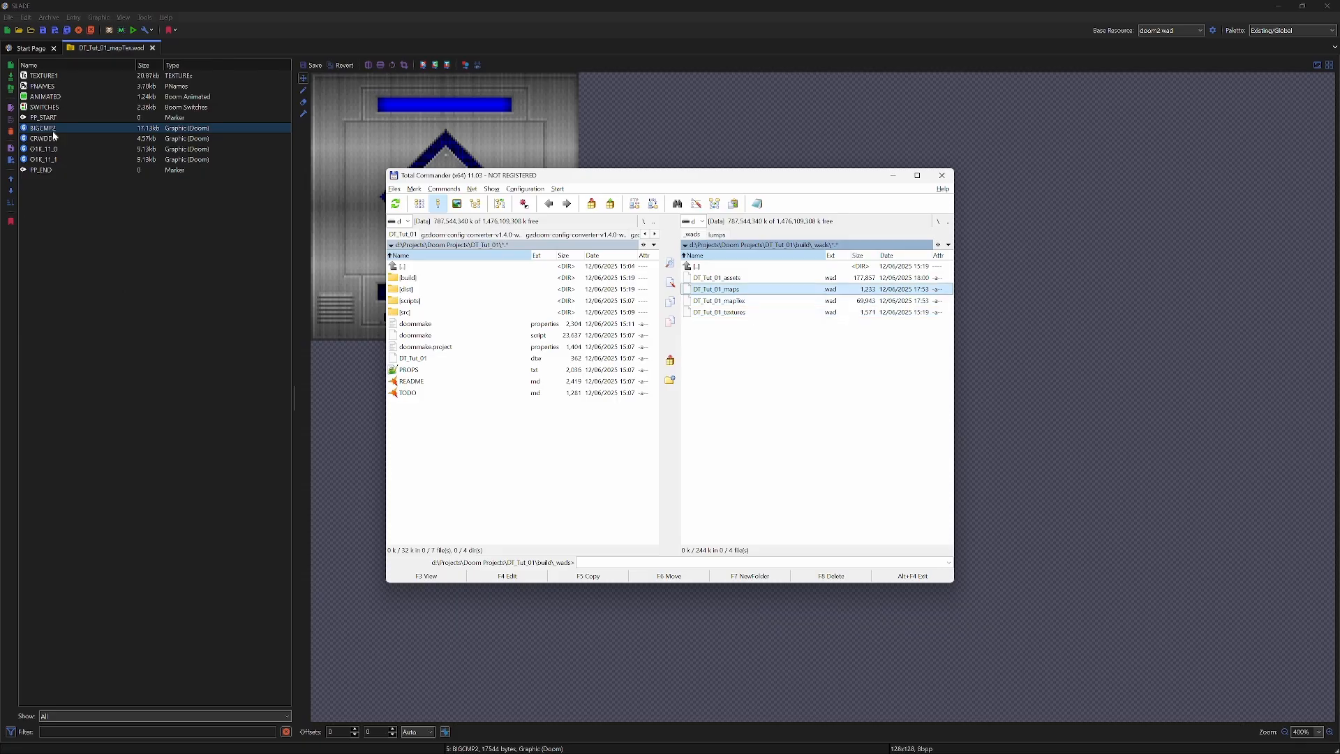
pyautogui.press('Return')
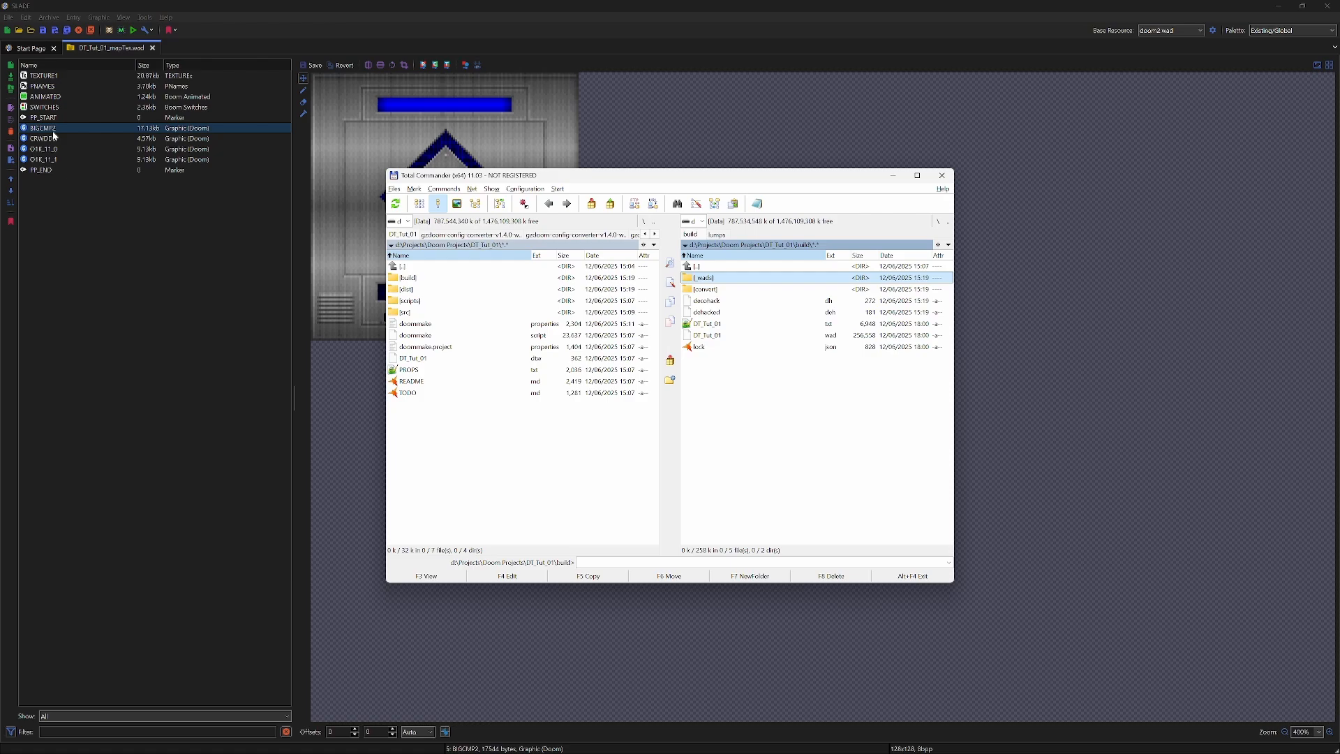